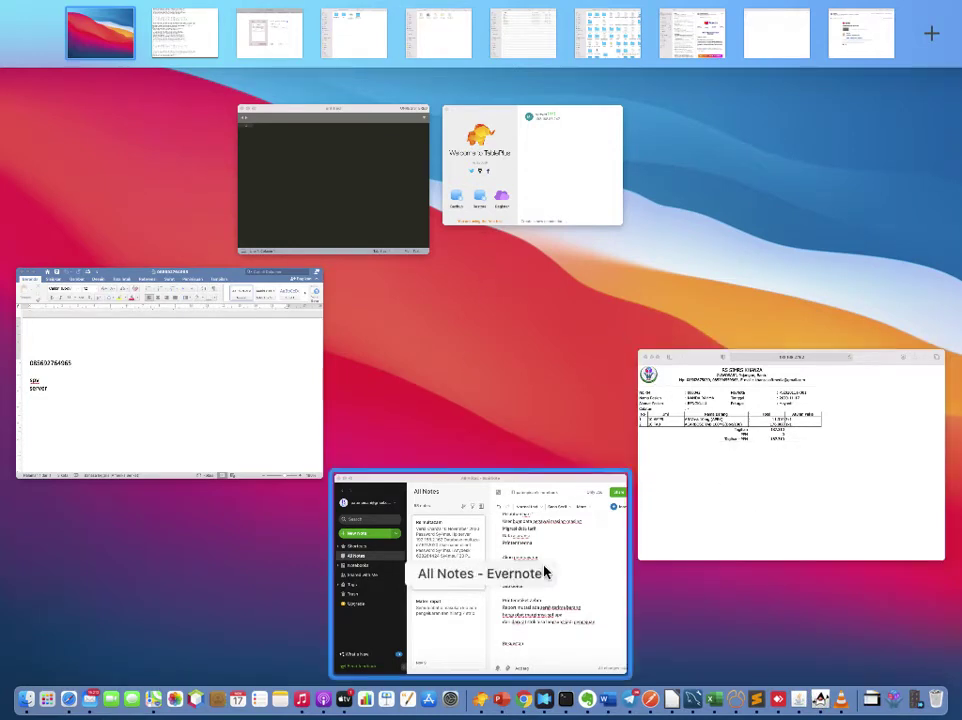
# Step: Switch from Safari's receipt print dialog to the SIMRS Khanza window
pyautogui.click(708, 509)
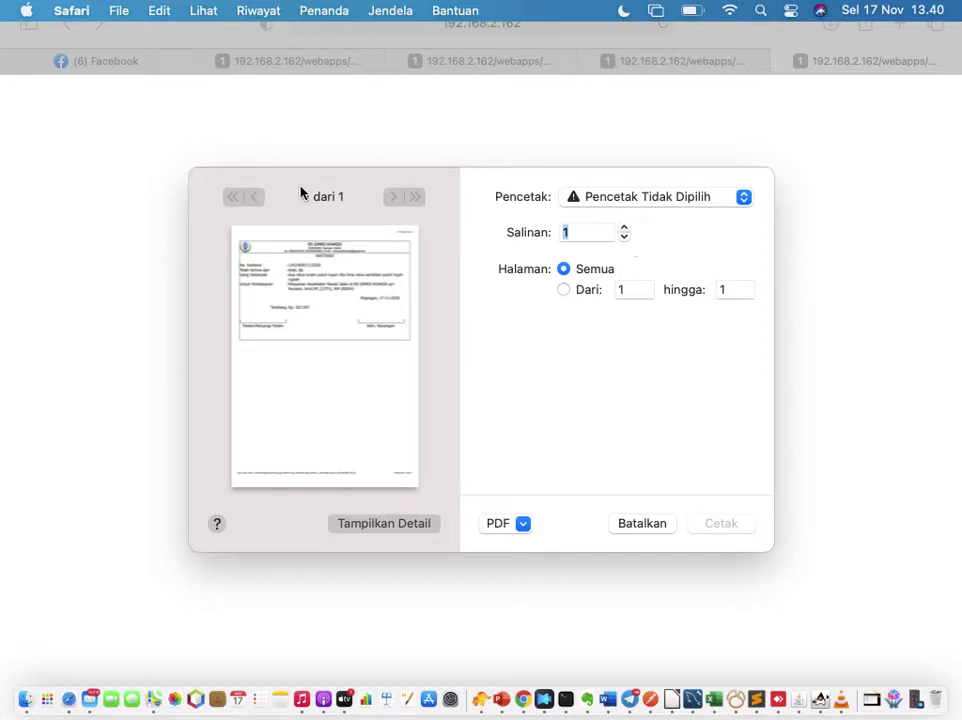
pyautogui.click(891, 697)
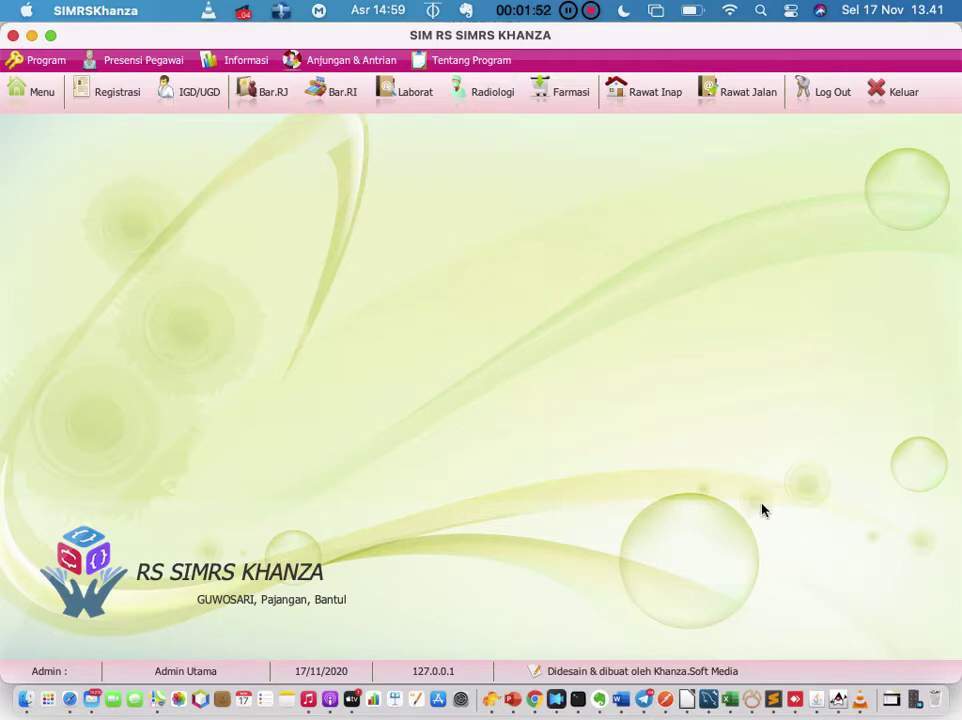
# Step: Cancel the pharmacy receipt printout in Safari and close the receipt page
pyautogui.click(31, 36)
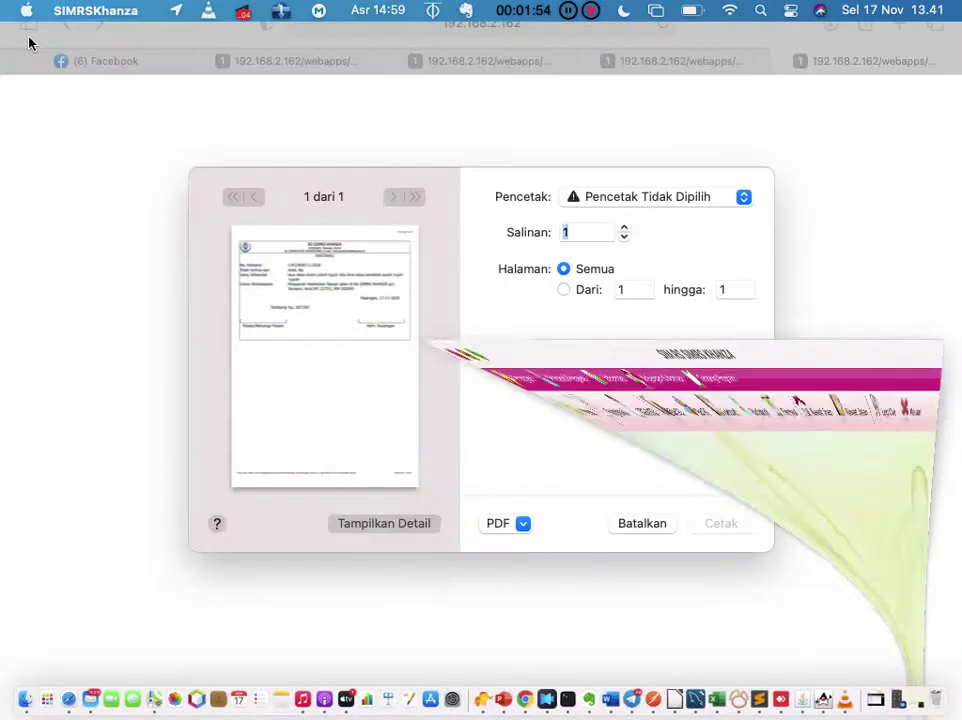
pyautogui.click(174, 153)
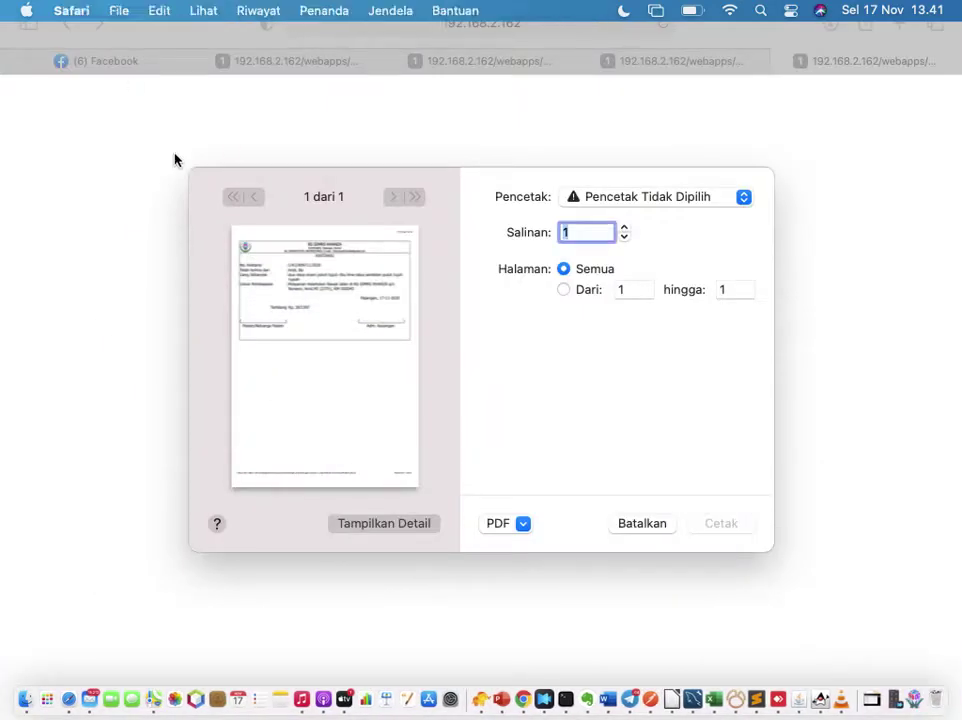
pyautogui.hotkey('ctrl', 'Up')
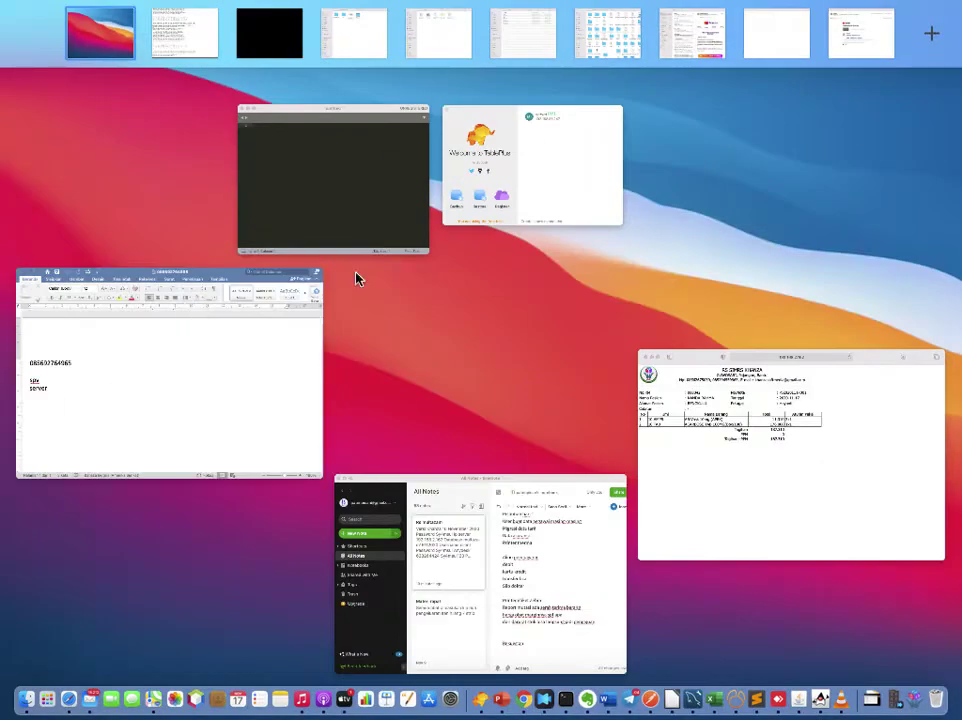
pyautogui.click(502, 384)
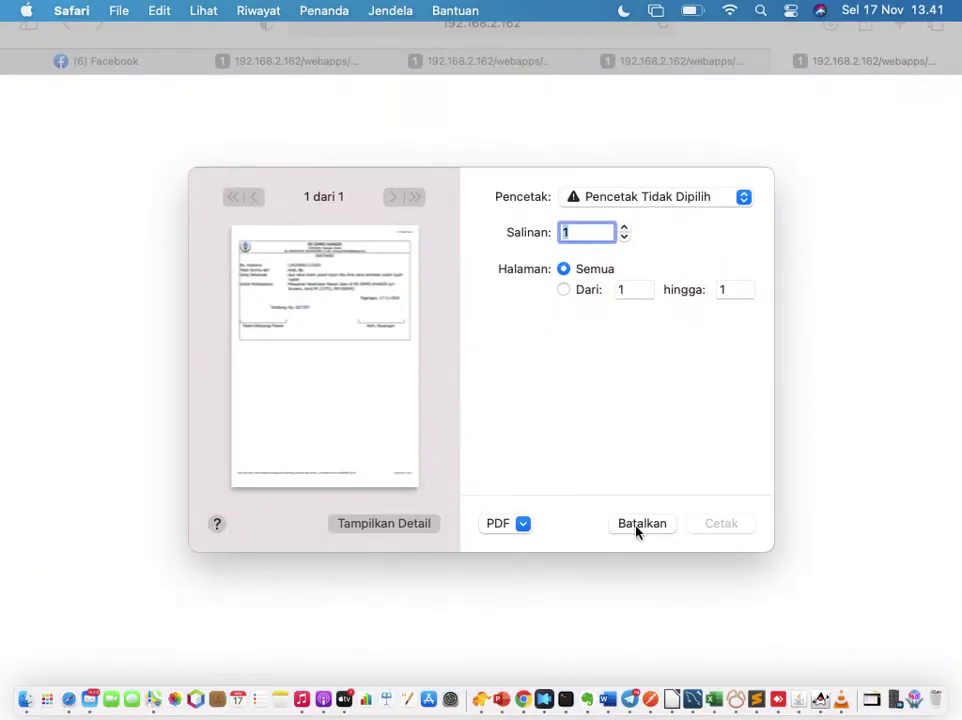
pyautogui.click(643, 524)
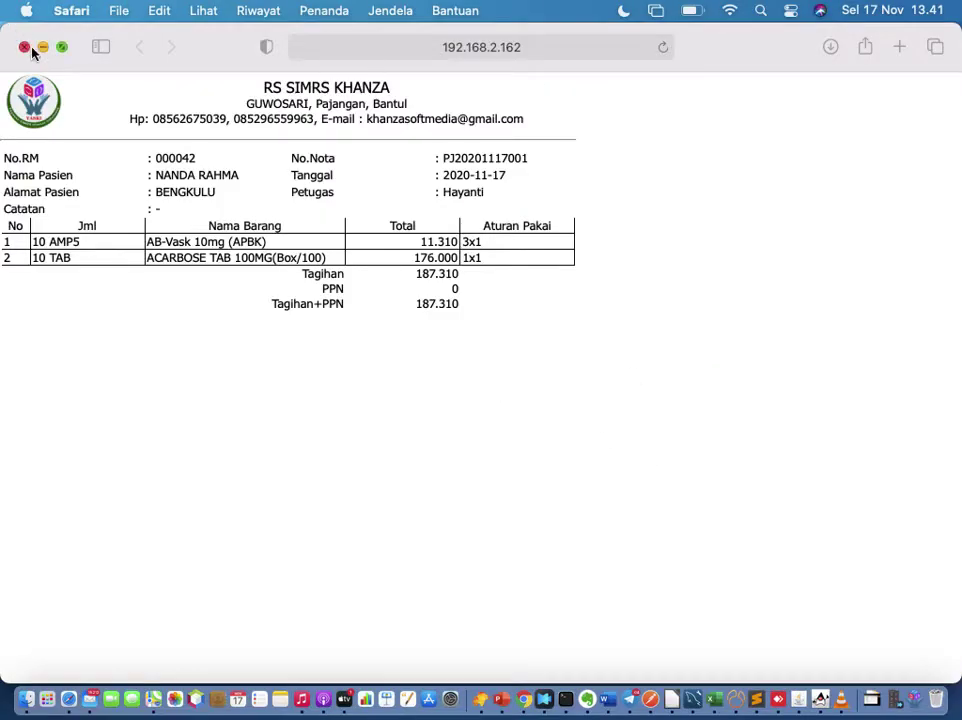
pyautogui.click(24, 48)
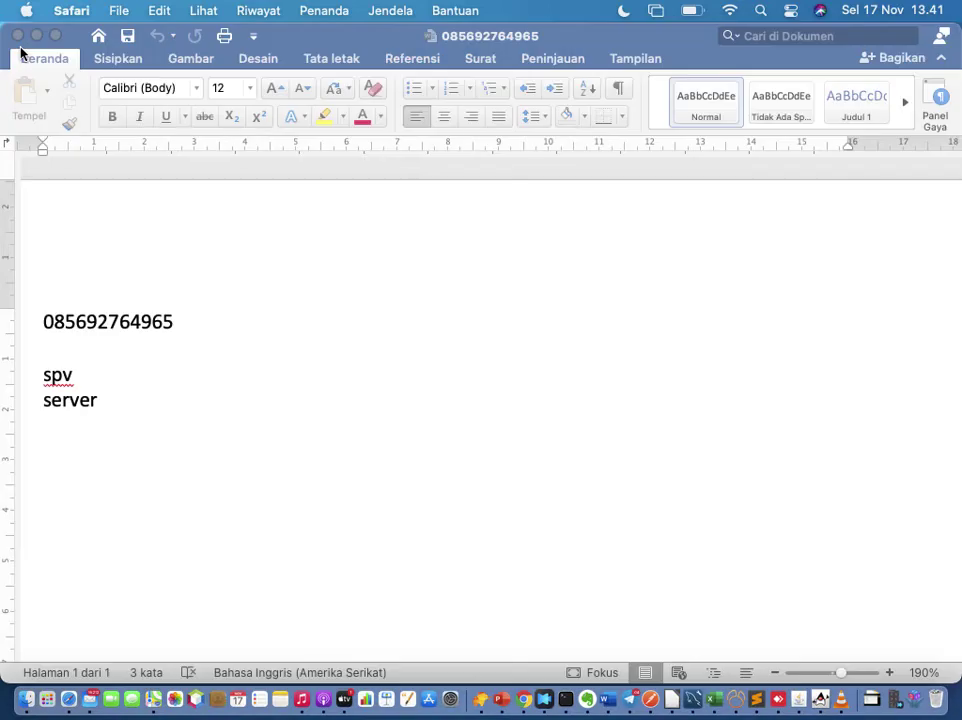
# Step: Minimize Word and close the Evernote, TablePlus and untitled editor windows
pyautogui.click(39, 36)
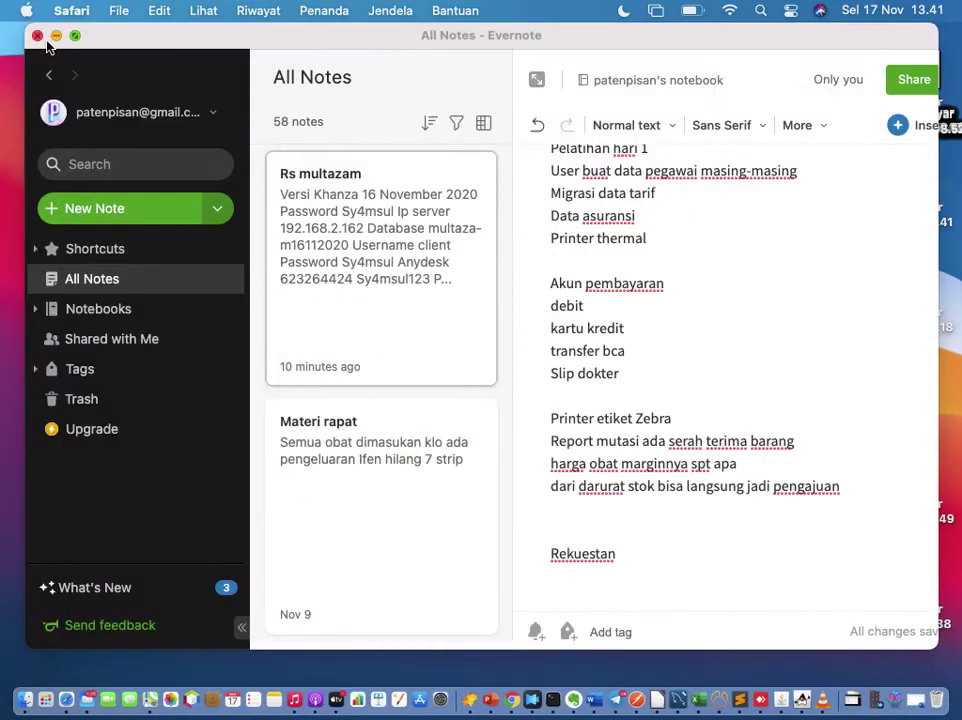
pyautogui.click(33, 37)
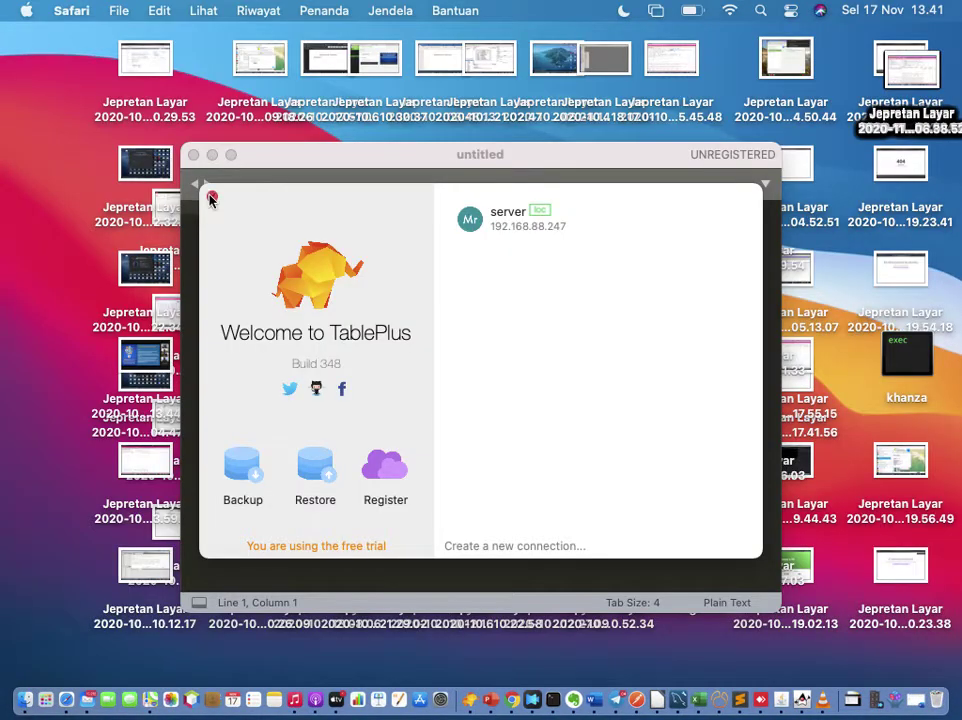
pyautogui.click(212, 197)
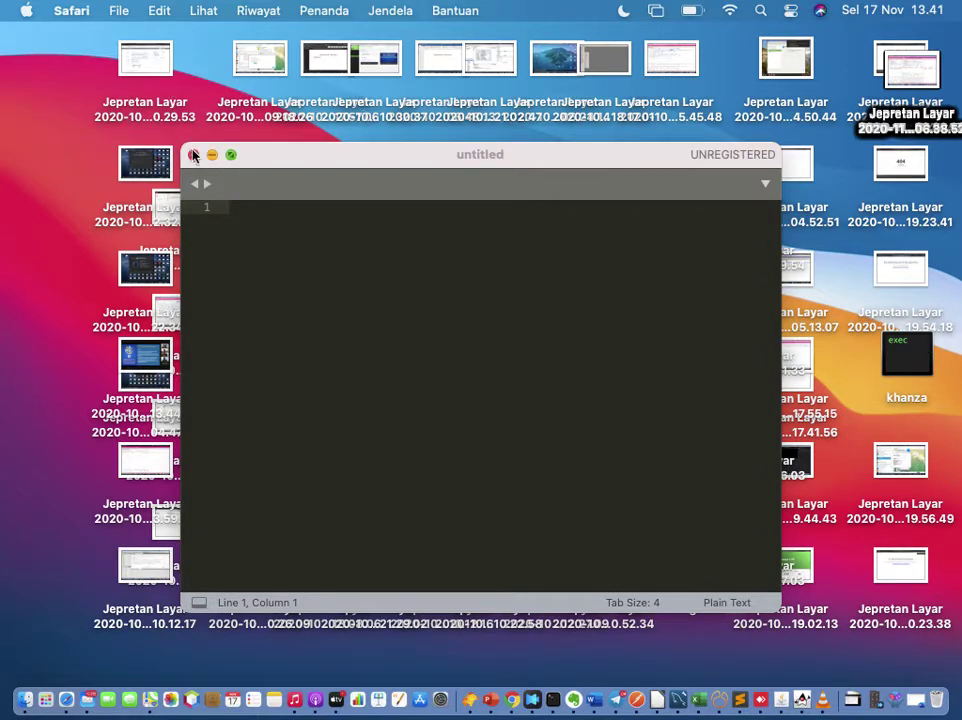
pyautogui.click(193, 155)
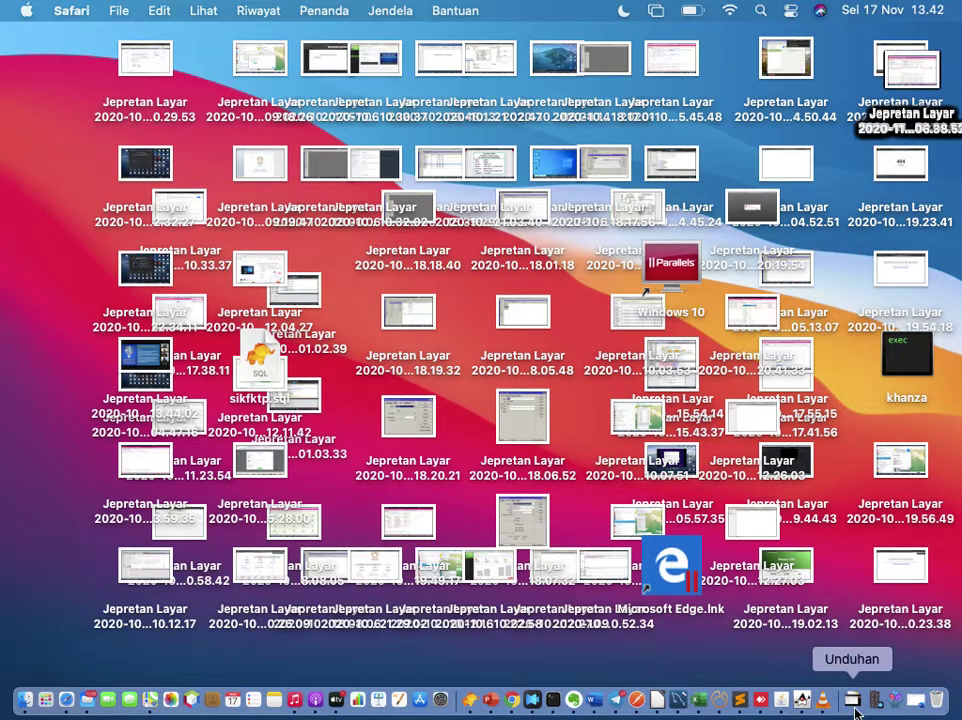
# Step: Reopen SIMRS Khanza from the Dock and log out the current admin
pyautogui.click(893, 704)
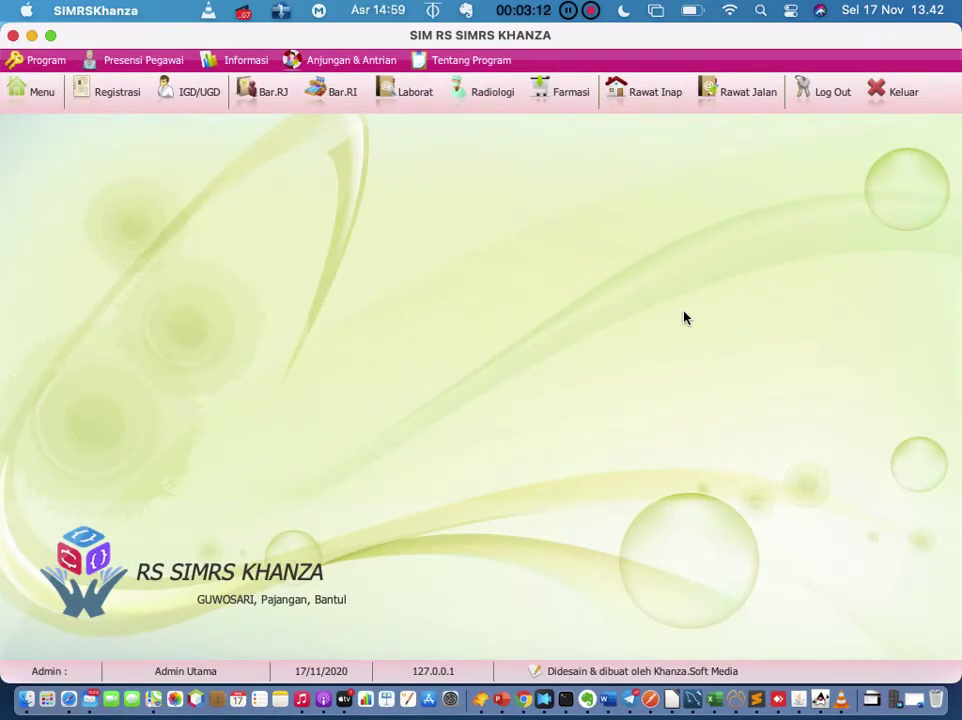
pyautogui.click(826, 92)
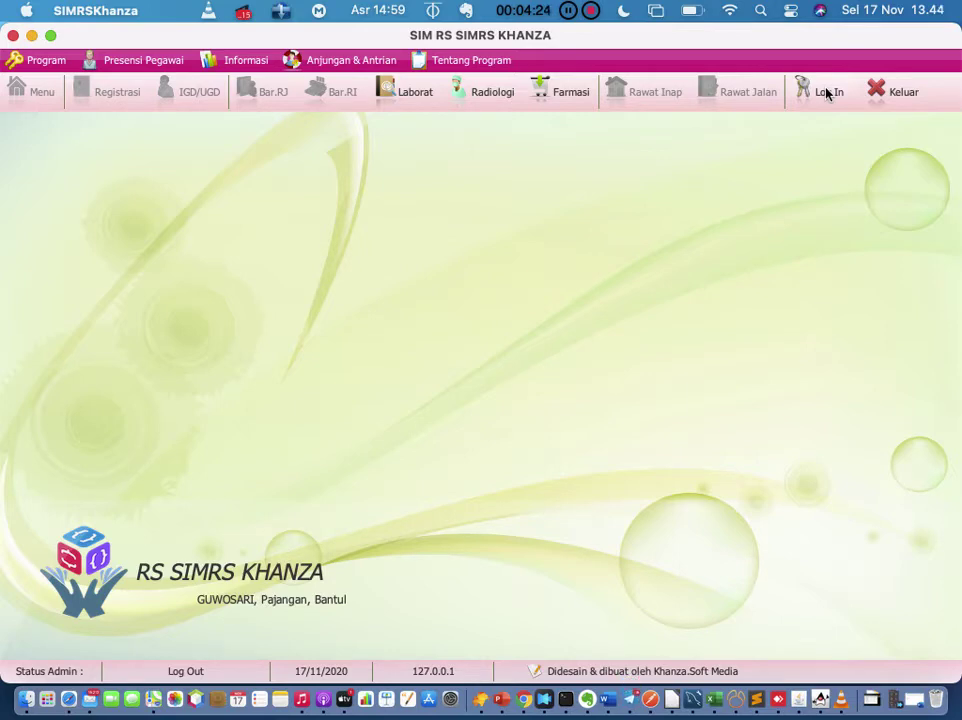
# Step: Open the login prompt and fill in the admin ID and password
pyautogui.click(828, 93)
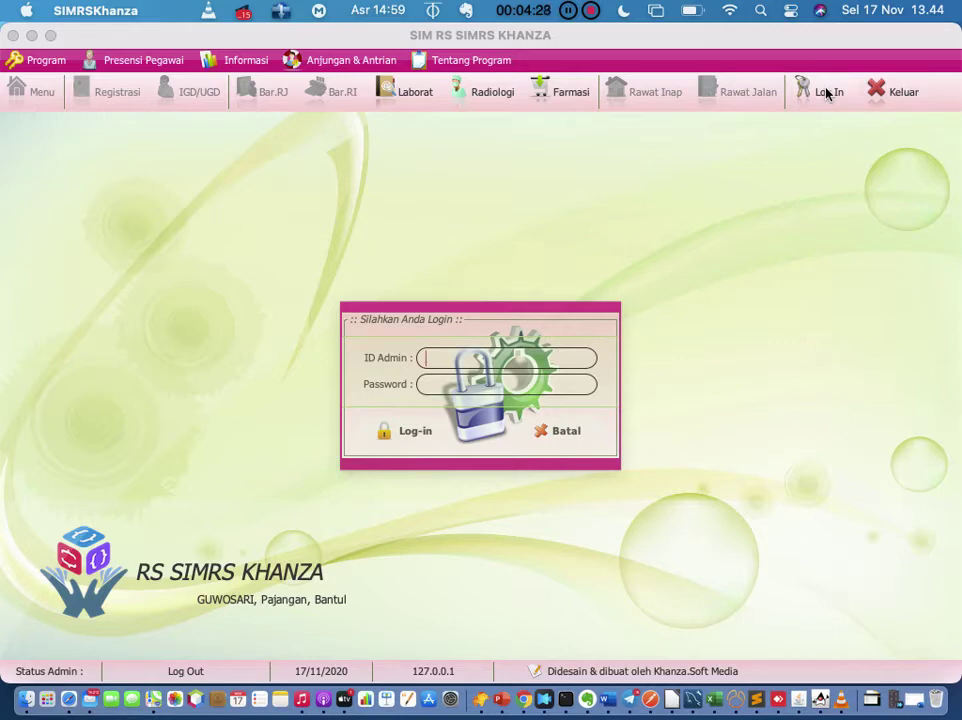
pyautogui.write('spv')
pyautogui.press('Tab')
pyautogui.write('server')
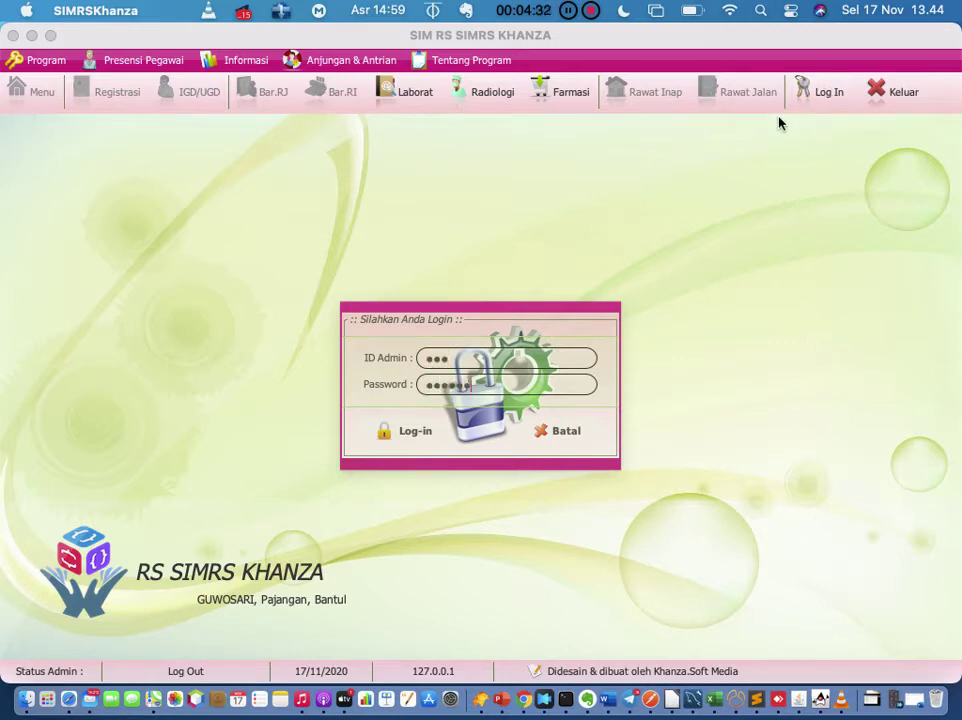
# Step: Check the entered ID and password against the login note in Word
pyautogui.click(613, 703)
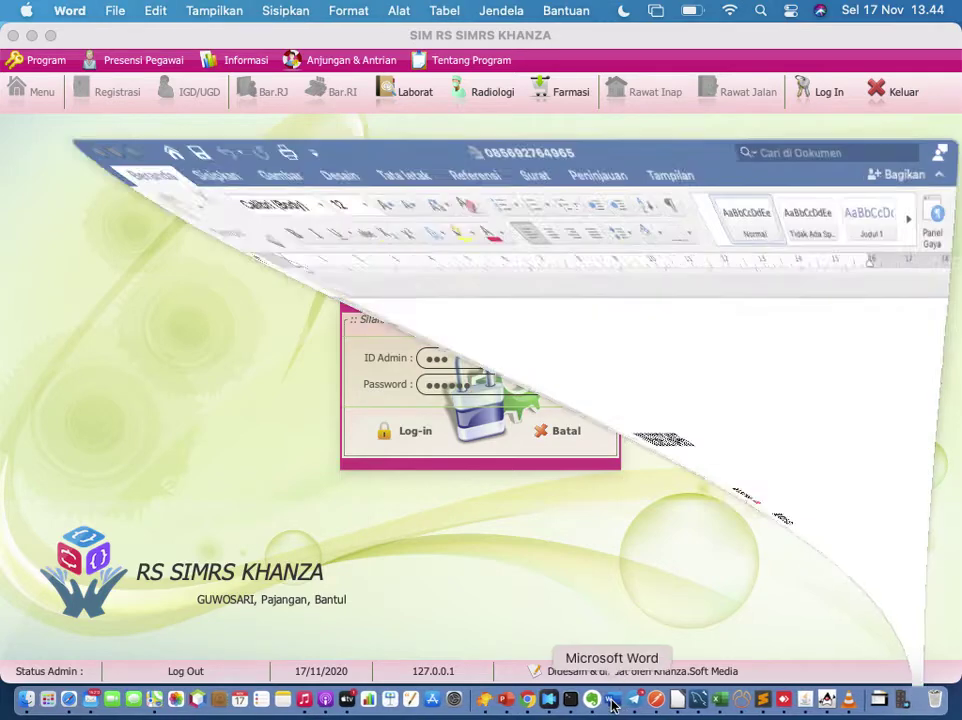
pyautogui.click(100, 403)
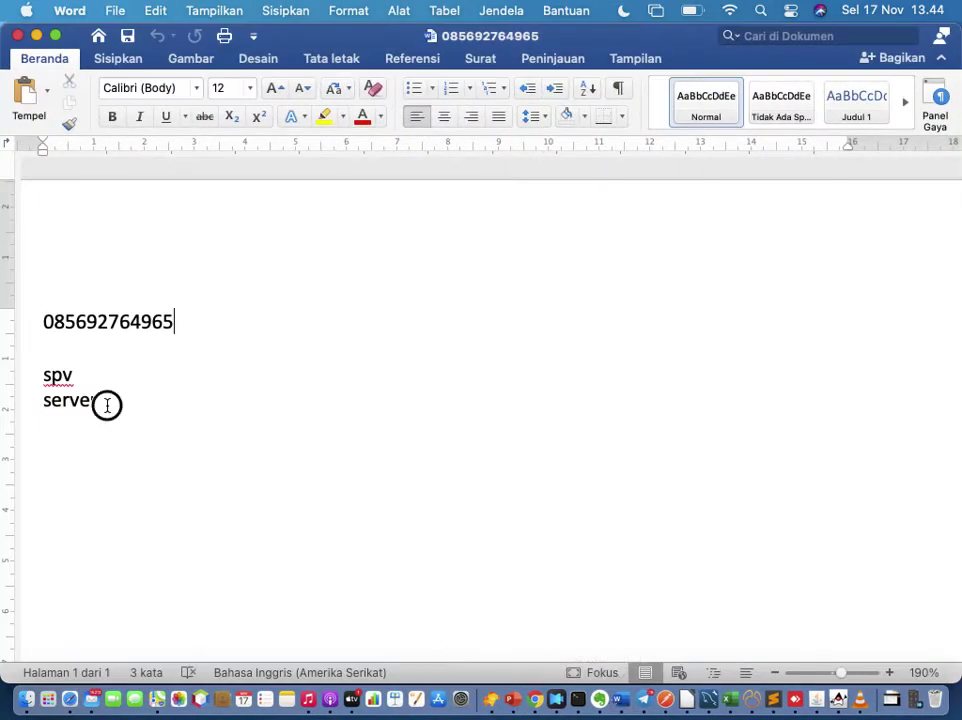
pyautogui.click(105, 378)
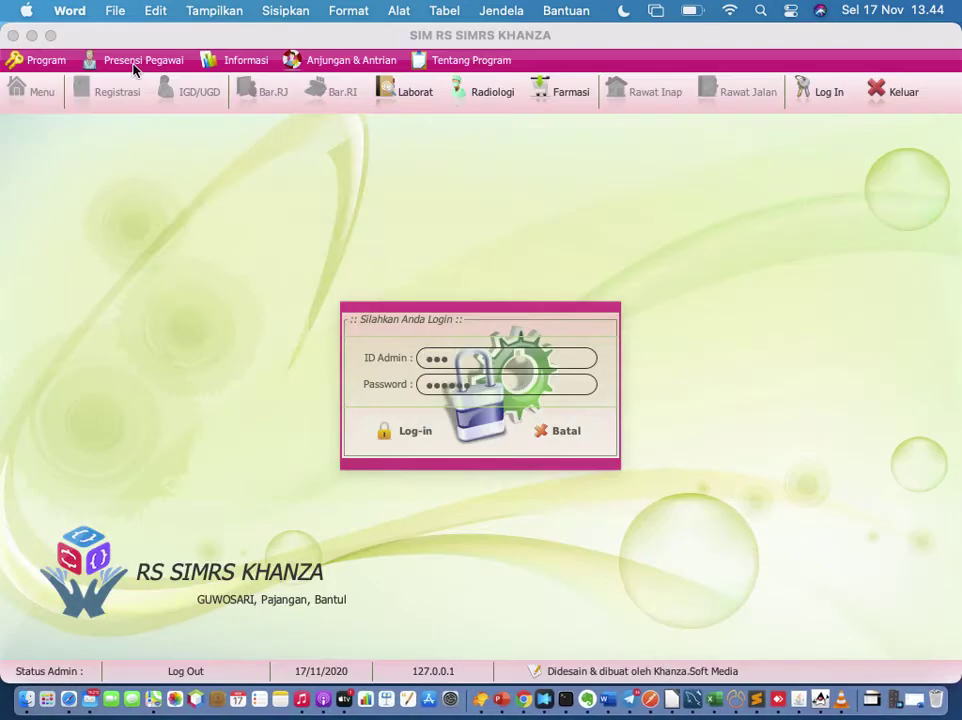
# Step: Log in as Admin Utama and open the Registrasi Periksa list for 17-11-2020
pyautogui.click(409, 431)
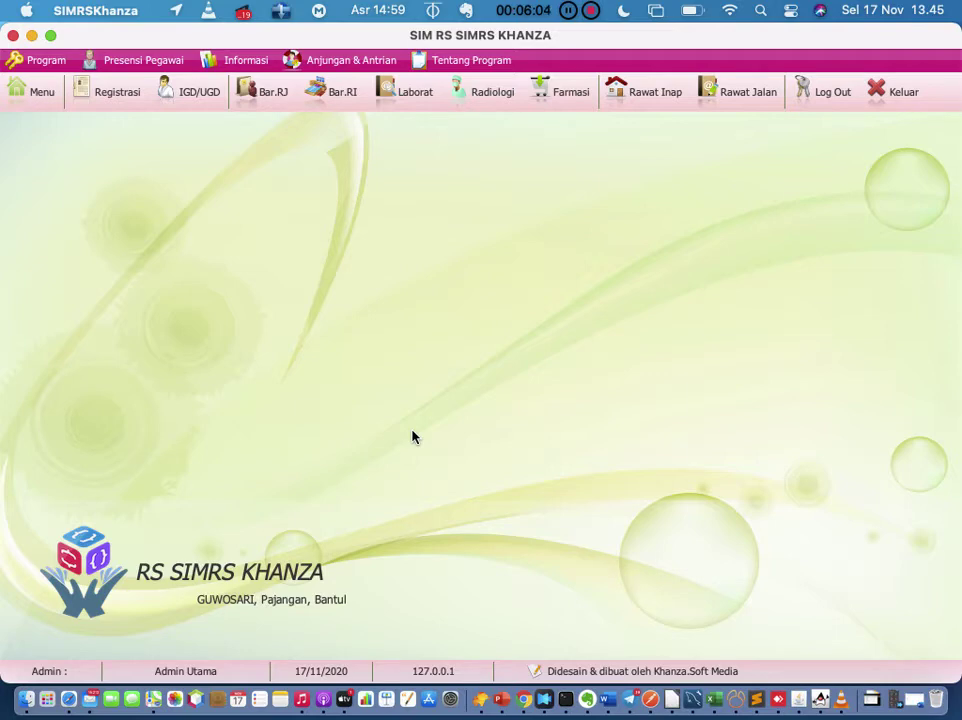
pyautogui.click(120, 103)
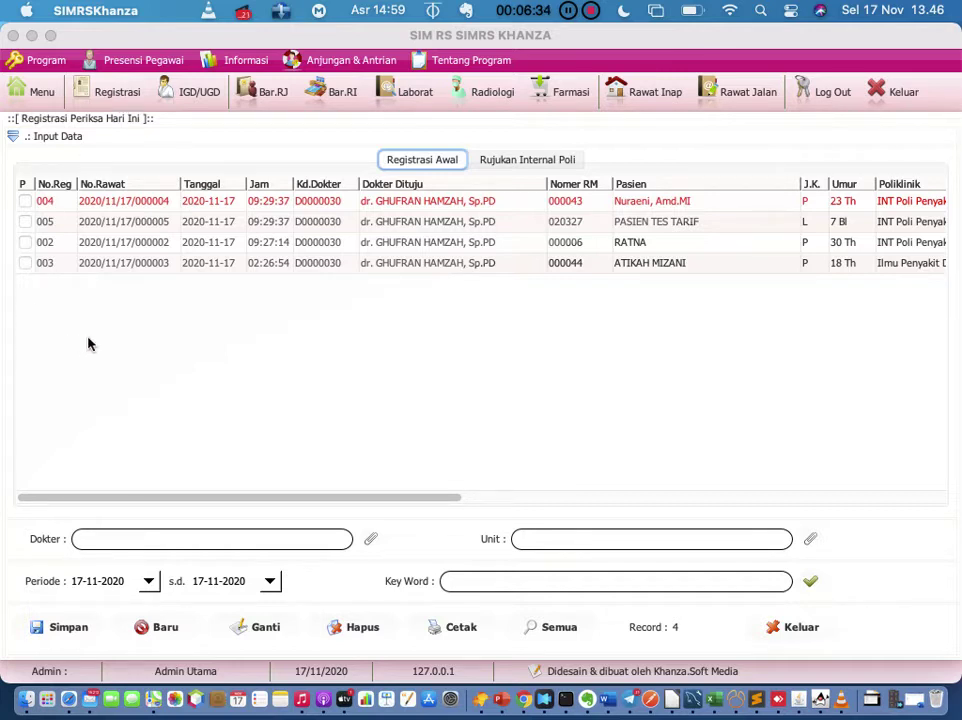
# Step: Select the patient's registration row 003 in today's Registrasi Periksa list
pyautogui.click(137, 267)
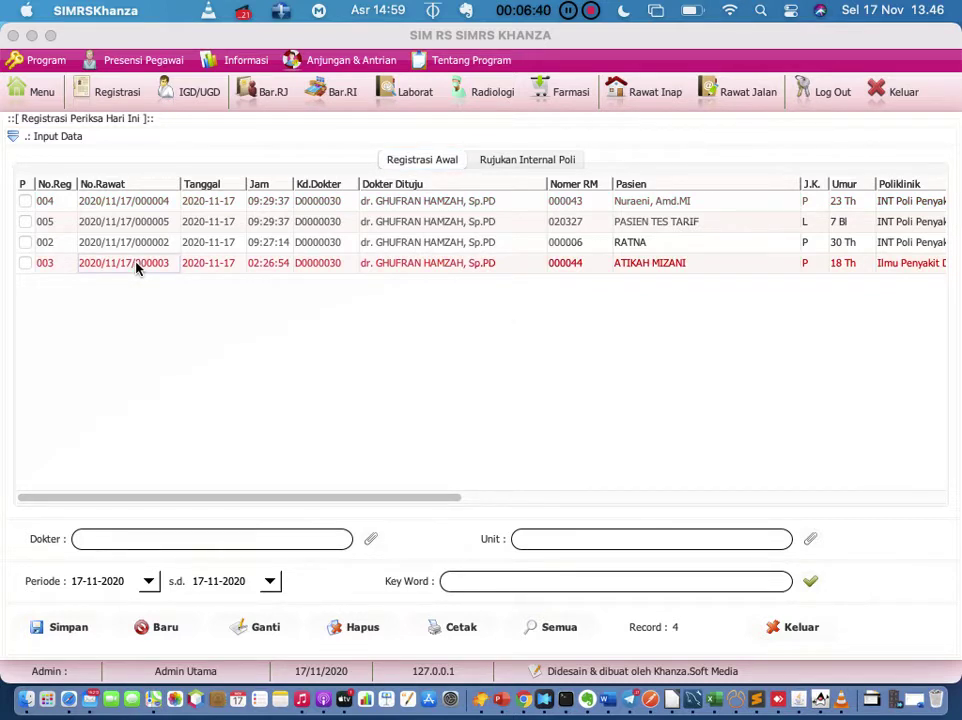
# Step: Open the Perawatan/Tindakan Rawat Jalan form for the selected patient's visit
pyautogui.doubleClick(137, 267)
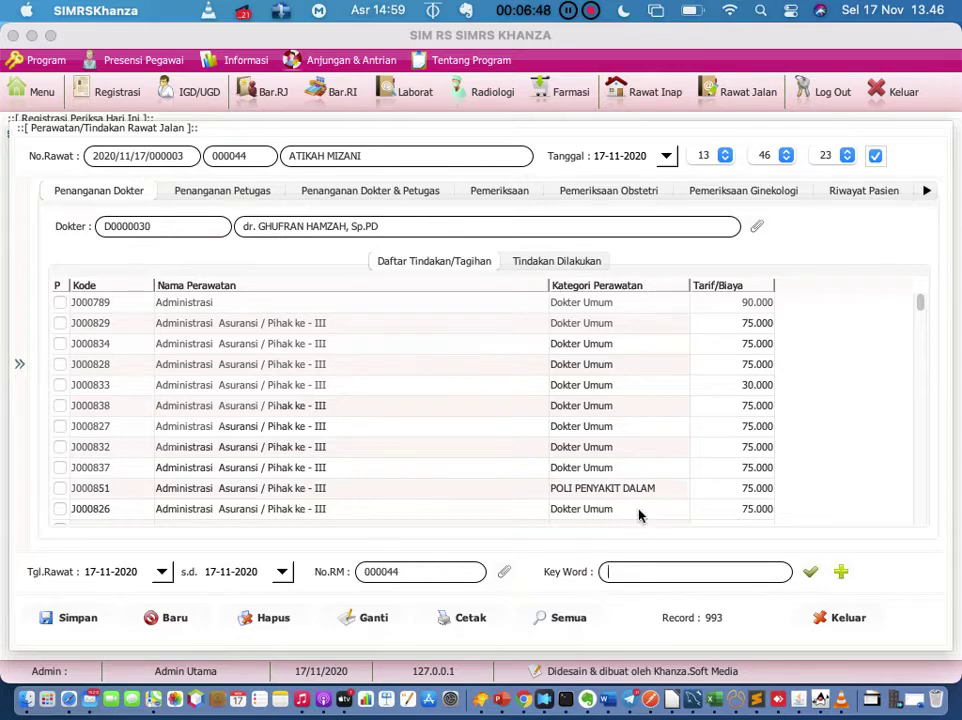
pyautogui.click(845, 617)
# Step: On the Pemeriksaan tab, enter blood pressure 120/80 and subject 'post kll 1 jam yang lalu'
pyautogui.click(500, 192)
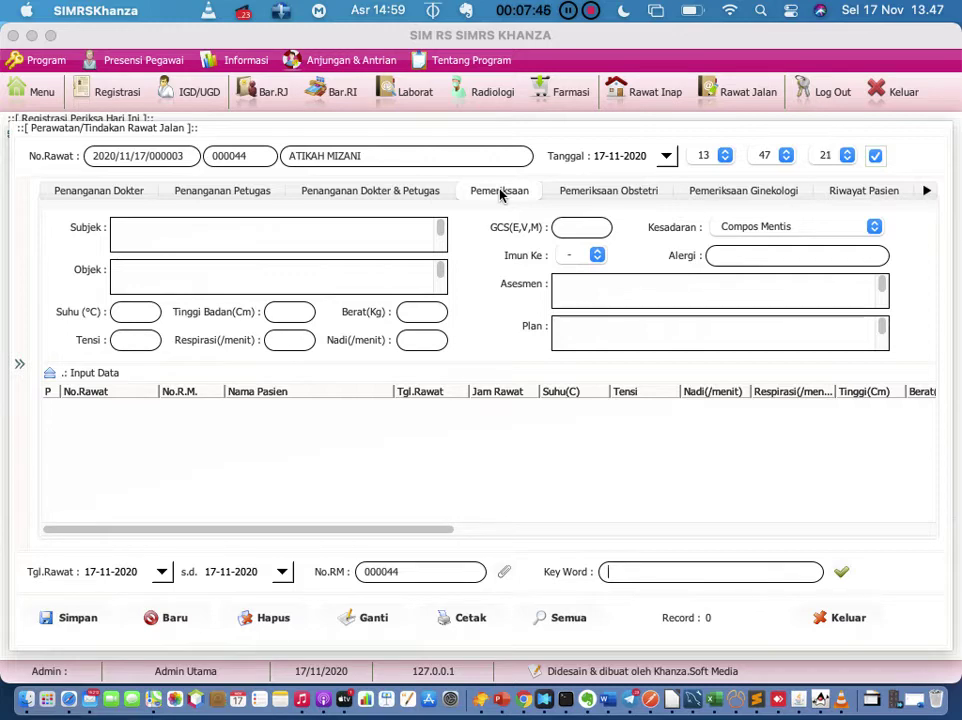
pyautogui.click(140, 341)
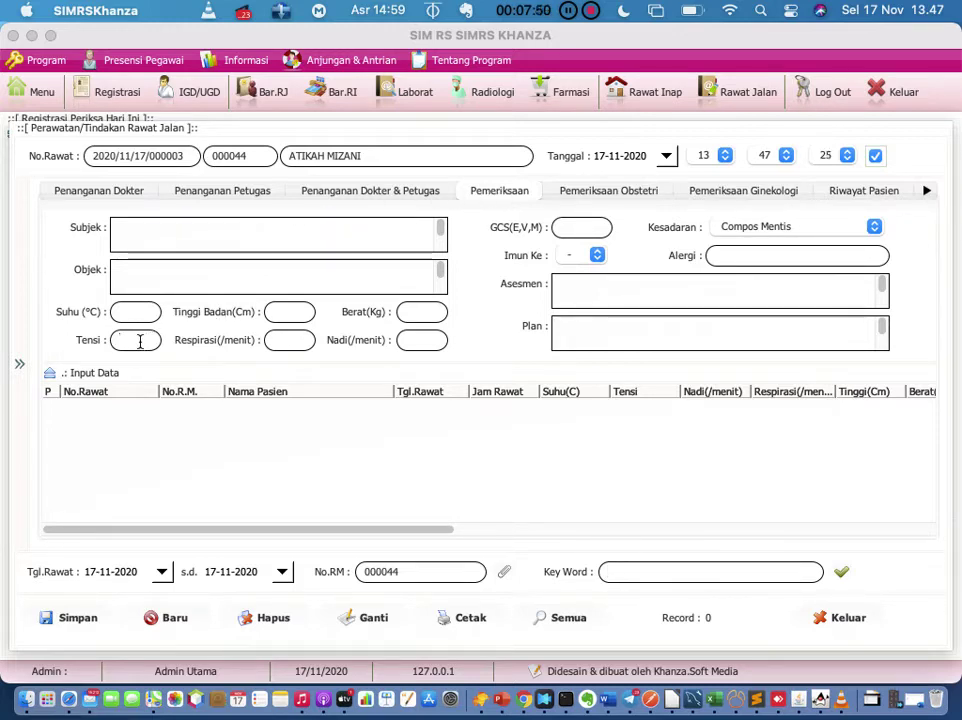
pyautogui.write('120/80')
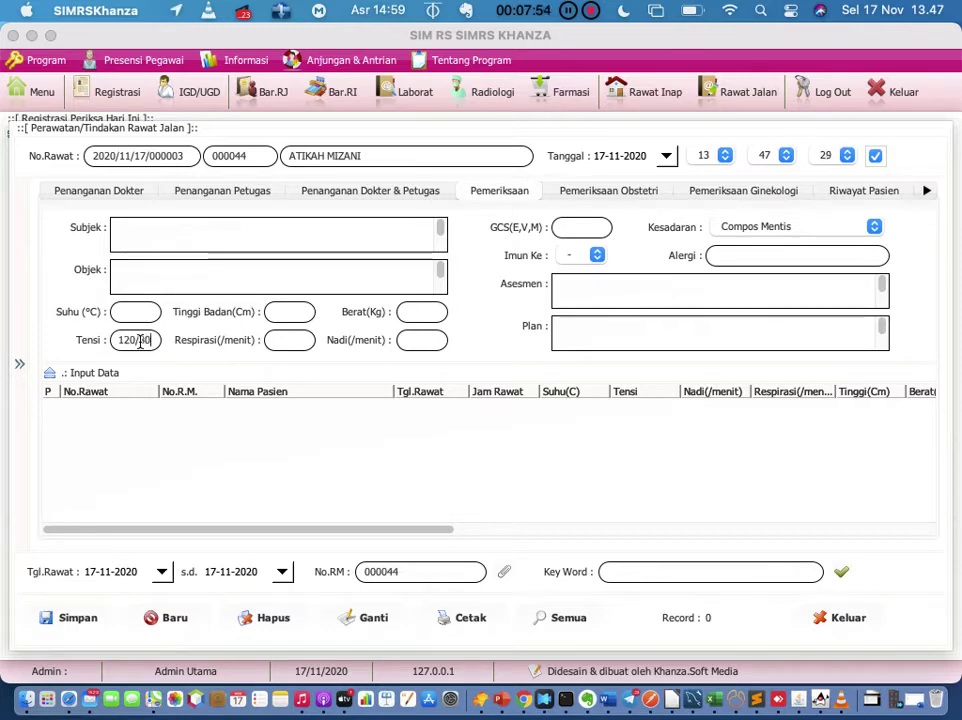
pyautogui.click(153, 240)
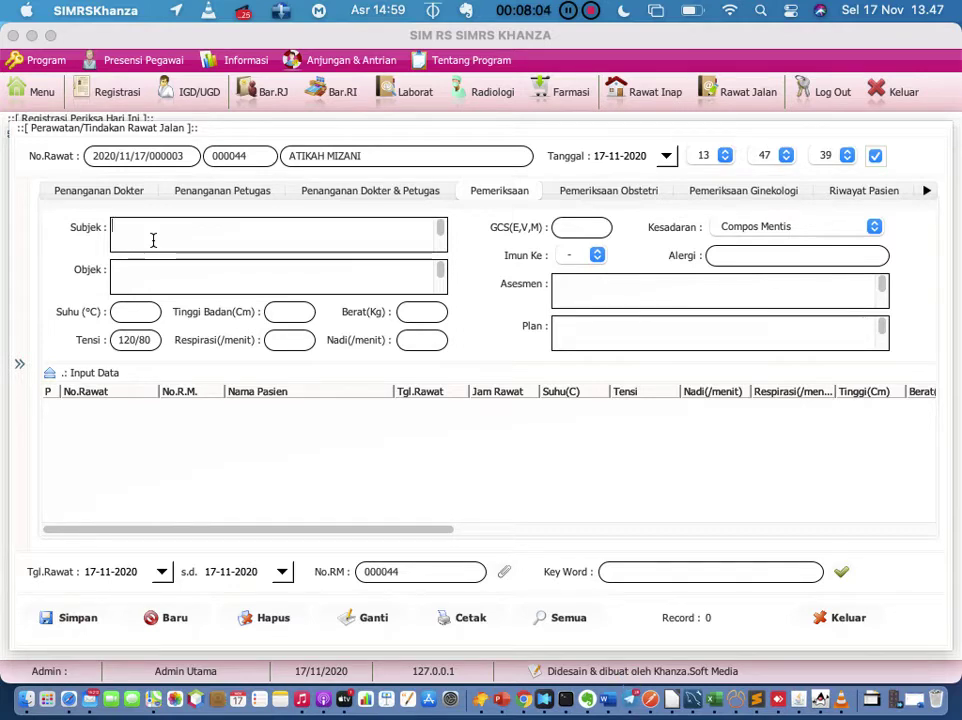
pyautogui.write('post kll 1 ja')
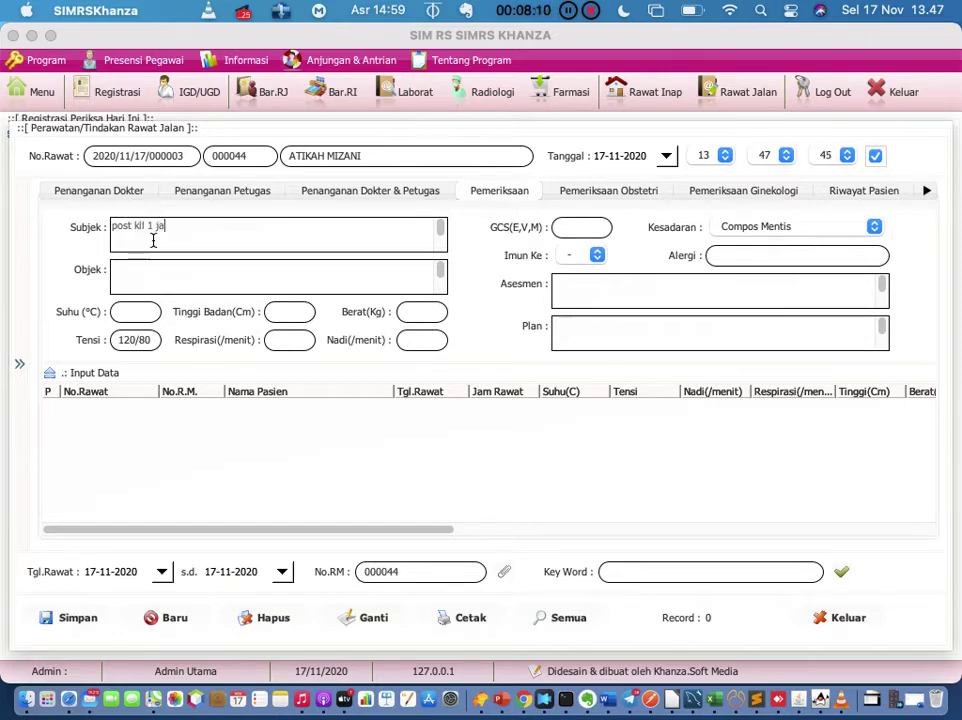
pyautogui.write('m yang lalu')
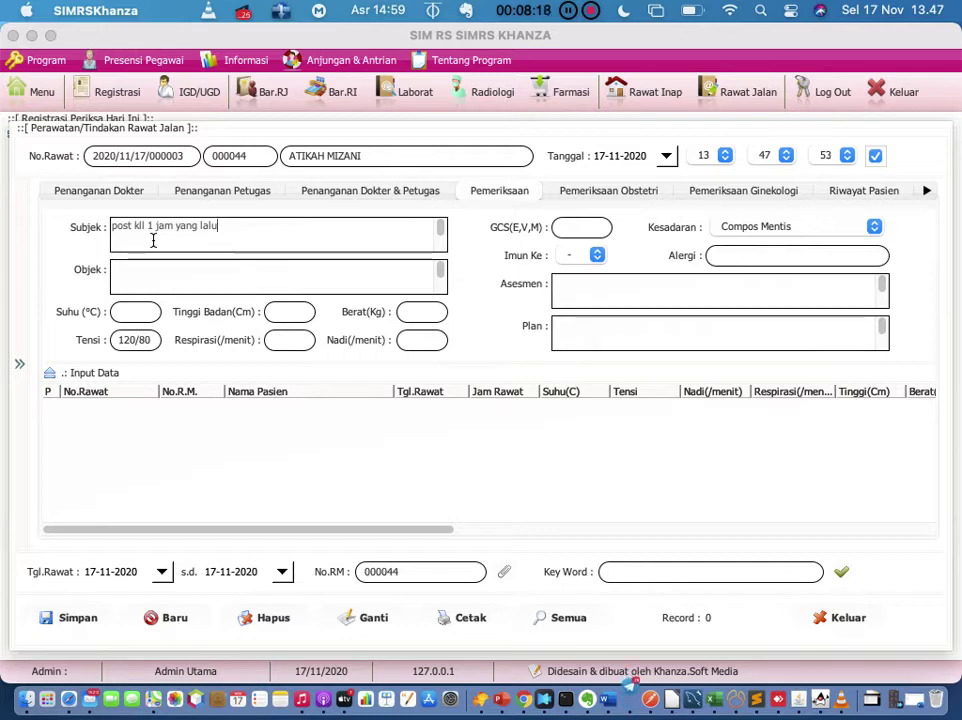
pyautogui.click(169, 280)
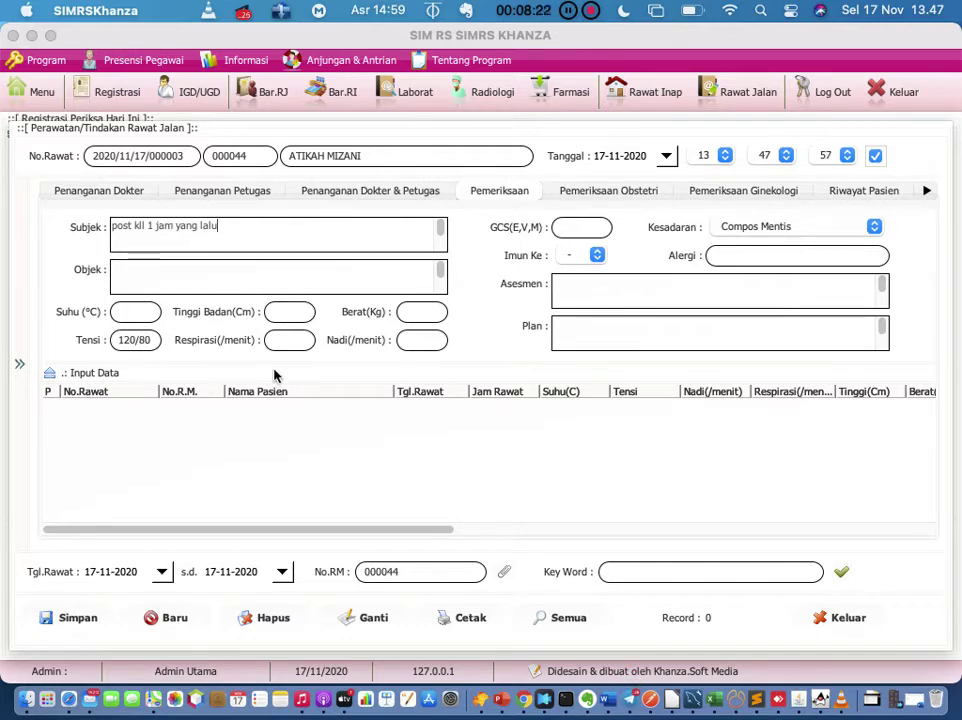
# Step: Enter respiration 20, pulse 80 and temperature 36.7, then save the examination
pyautogui.click(283, 339)
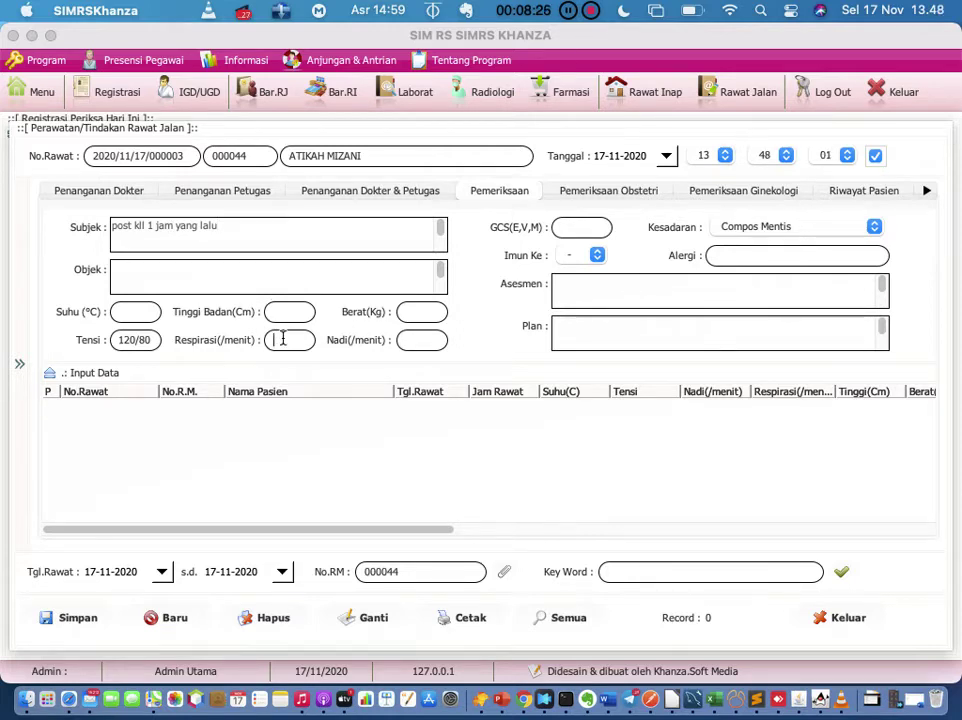
pyautogui.write('20')
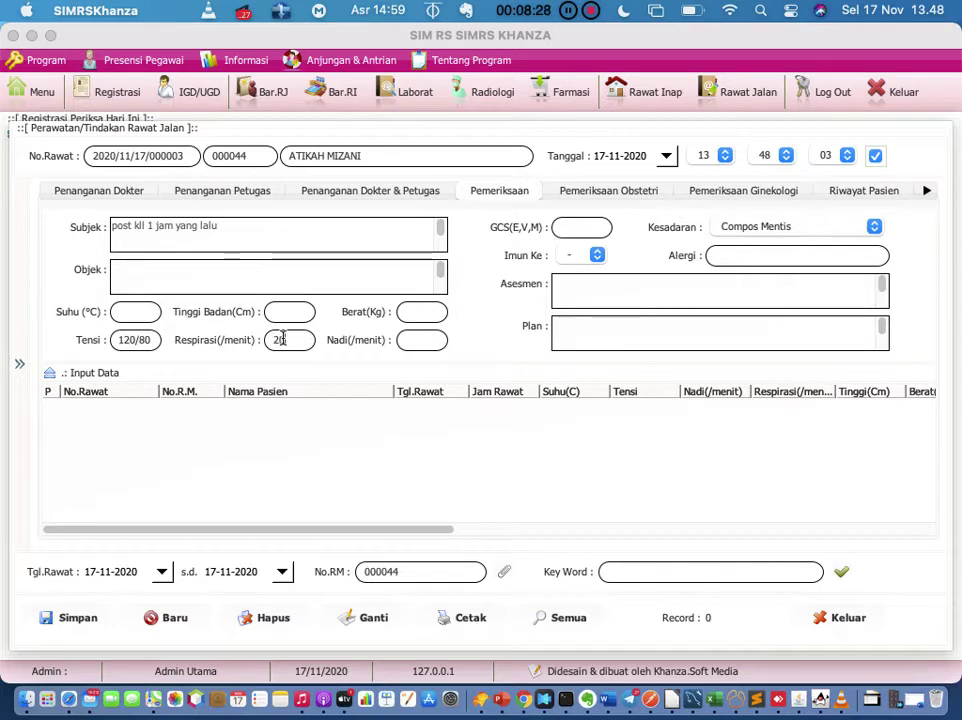
pyautogui.click(421, 346)
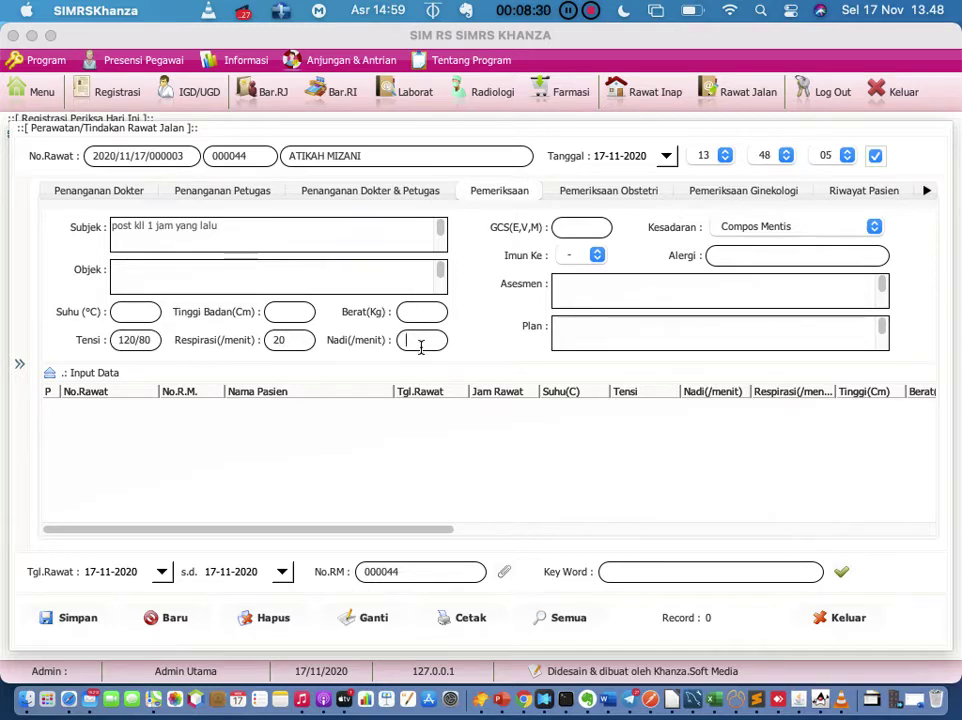
pyautogui.write('80')
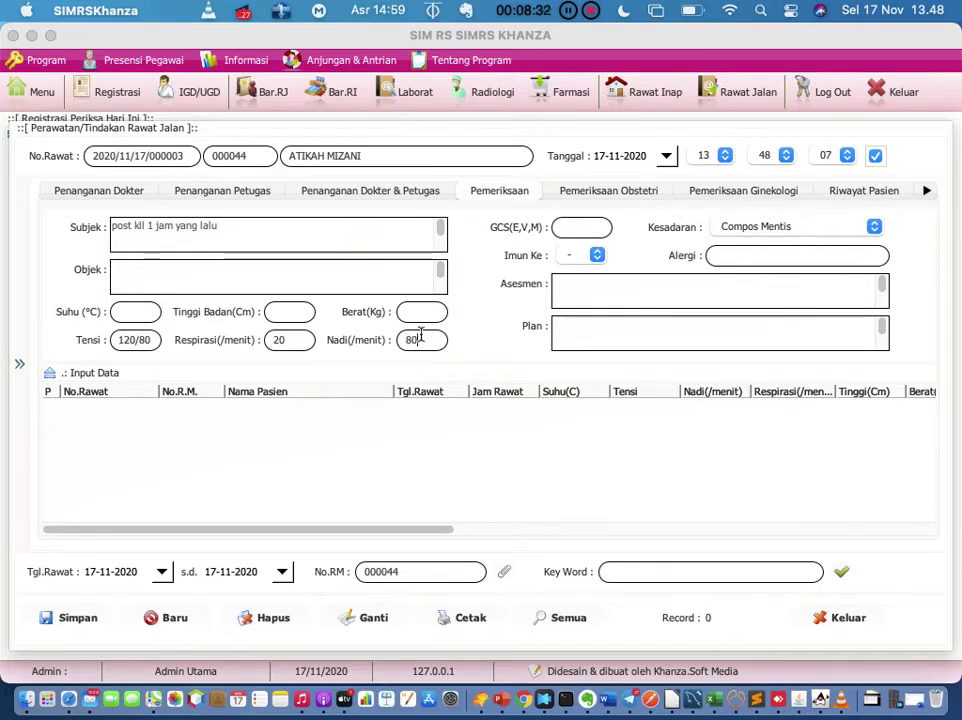
pyautogui.click(431, 313)
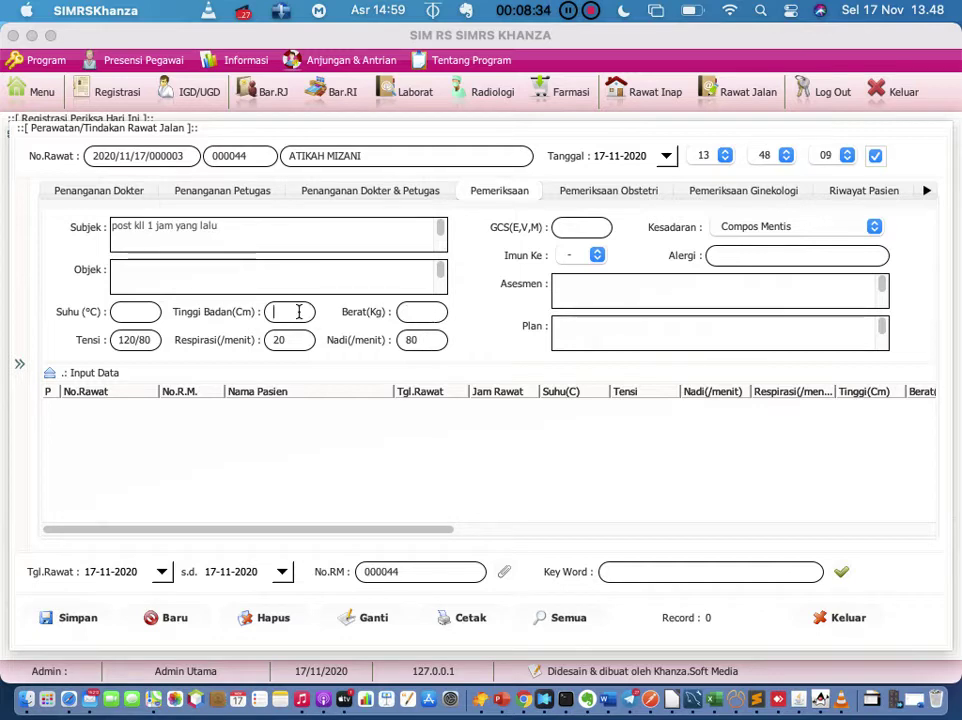
pyautogui.click(427, 312)
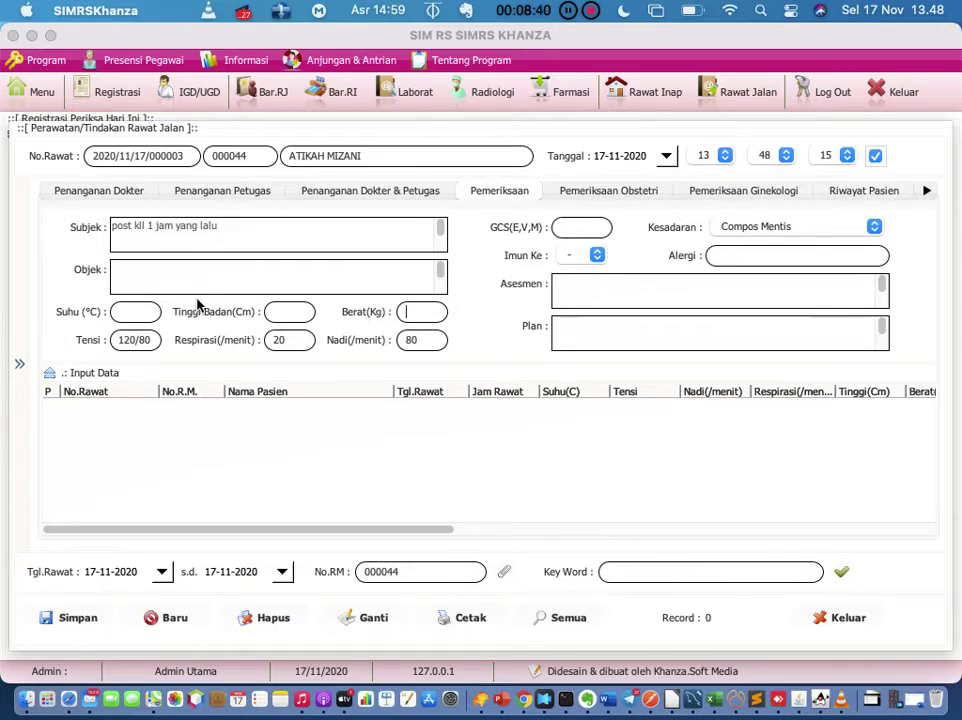
pyautogui.click(146, 314)
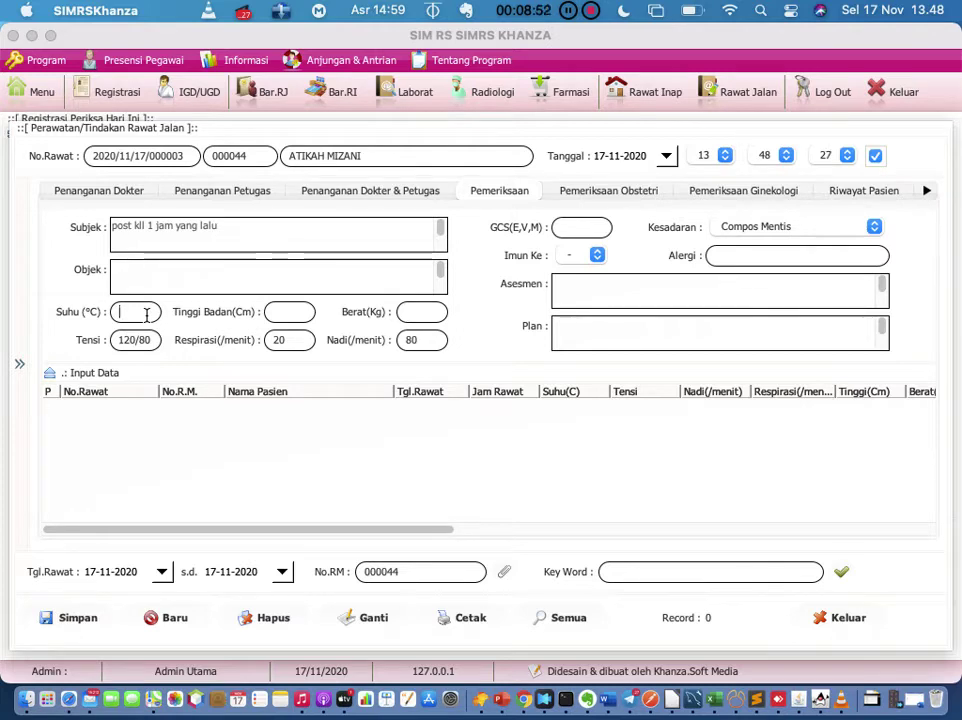
pyautogui.write('36.7')
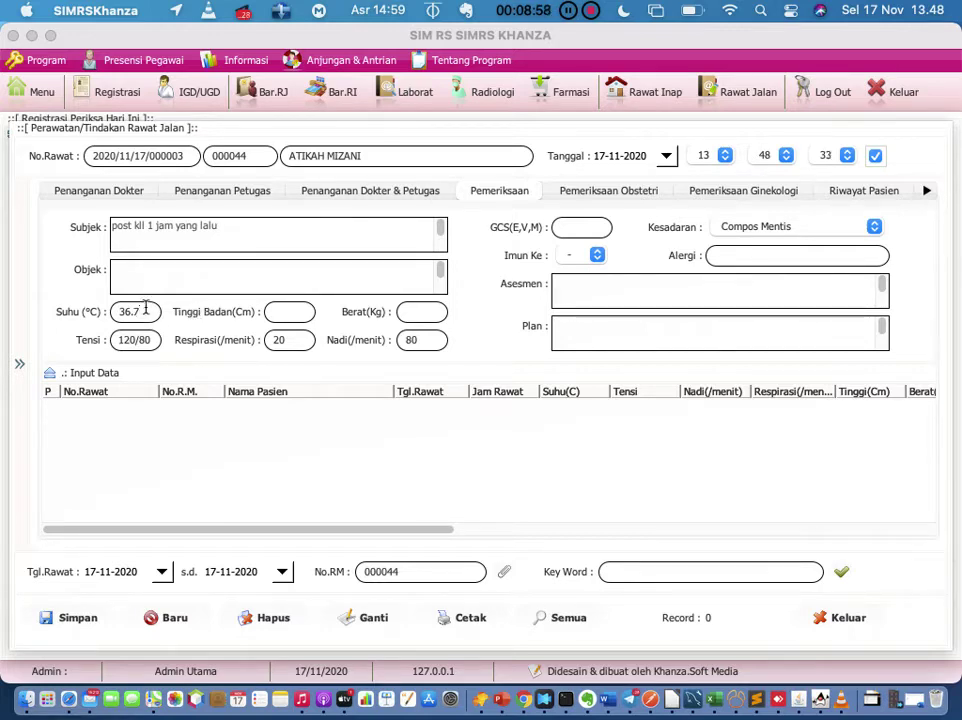
pyautogui.click(73, 622)
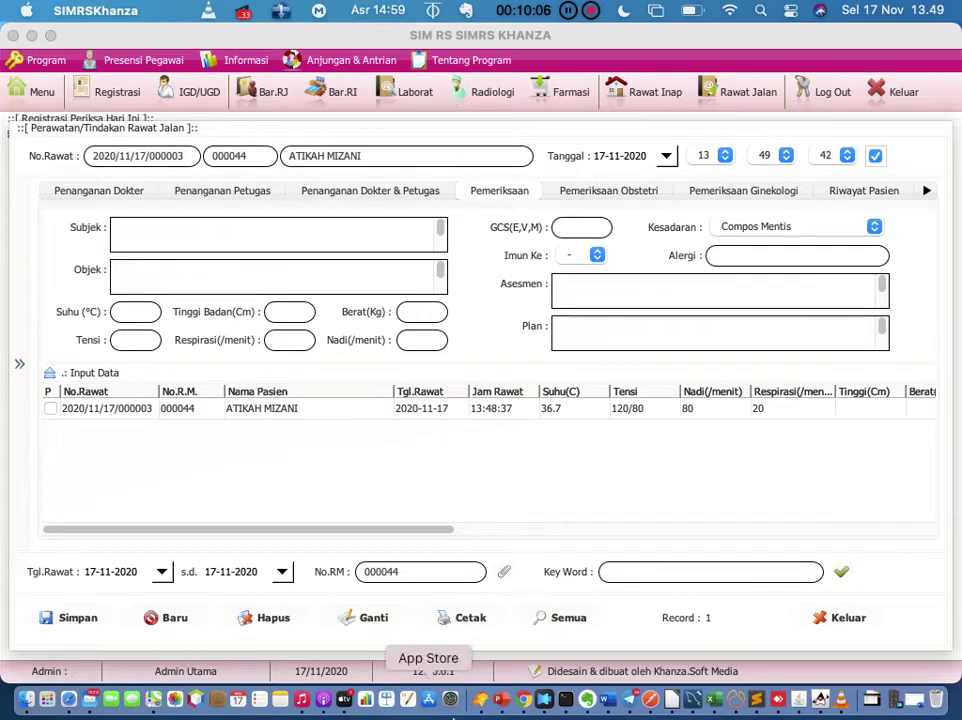
# Step: Bring Evernote forward showing All Notes with the training-notes entry
pyautogui.click(588, 708)
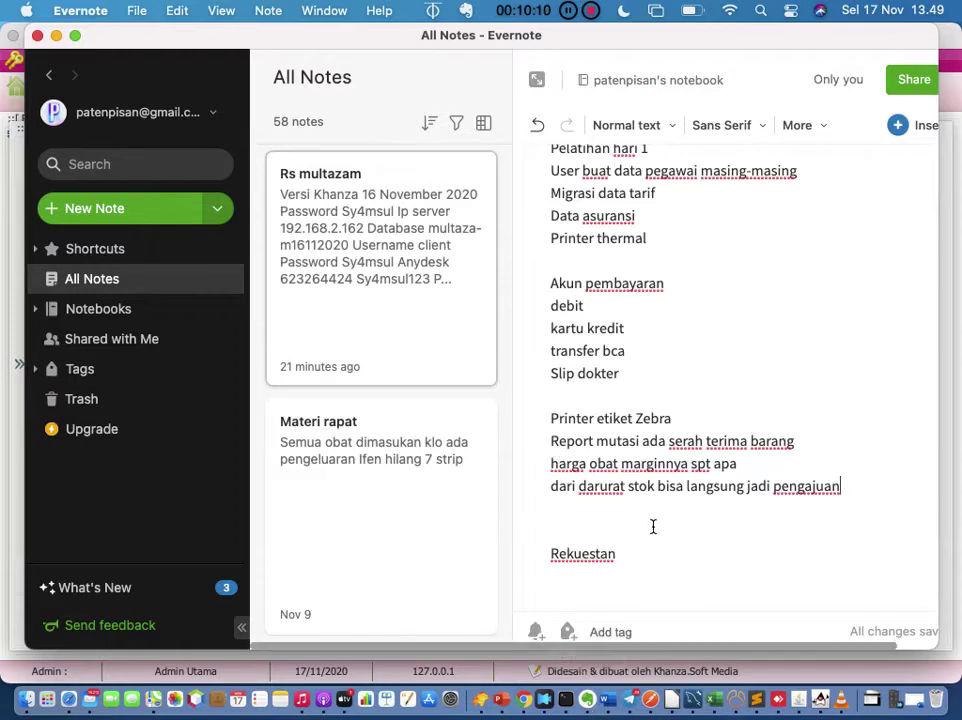
# Step: Note 'Masalah:' and 'Klo pasien banyak perawat satu' under pengajuan, then return to SIMRS Khanza
pyautogui.click(862, 487)
pyautogui.press('Return')
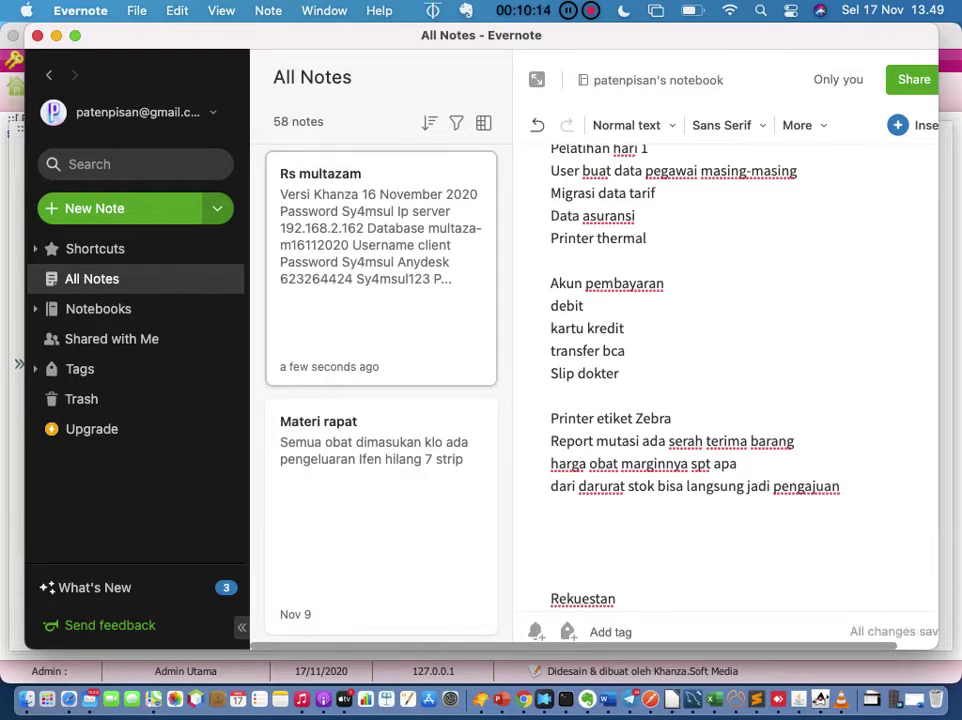
pyautogui.write('Masalah:')
pyautogui.press('Return')
pyautogui.write('Klo')
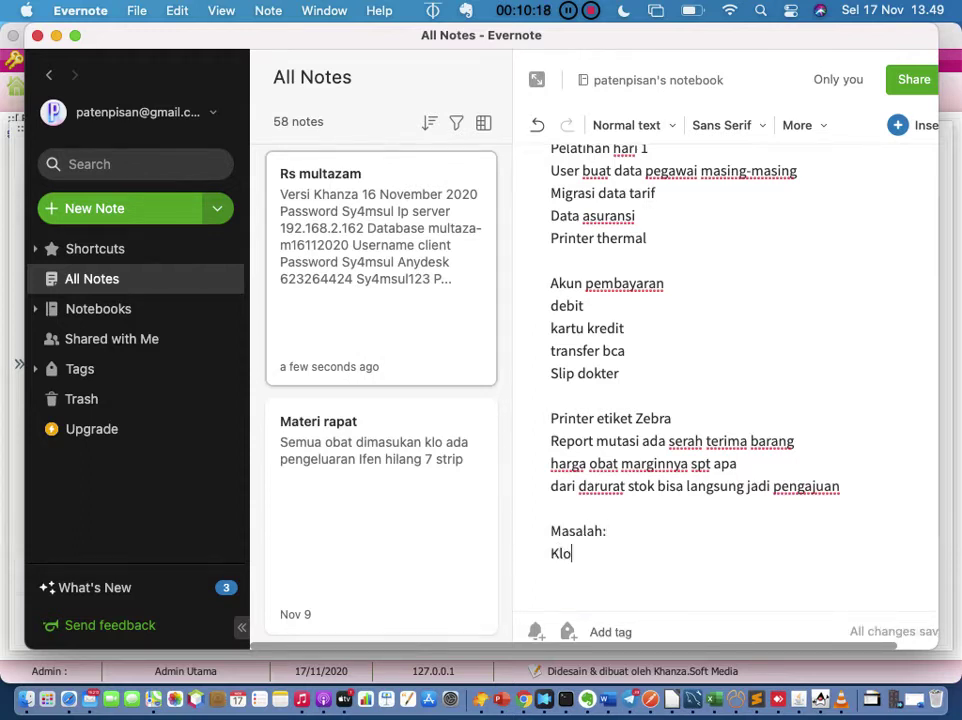
pyautogui.write(' pasien')
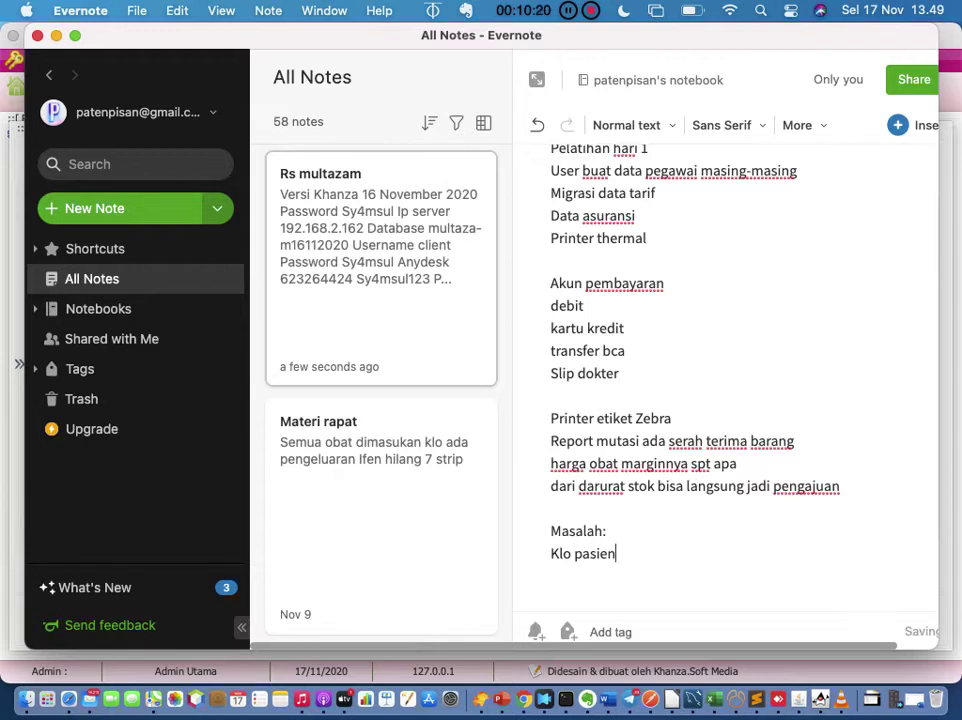
pyautogui.write(' banyak ')
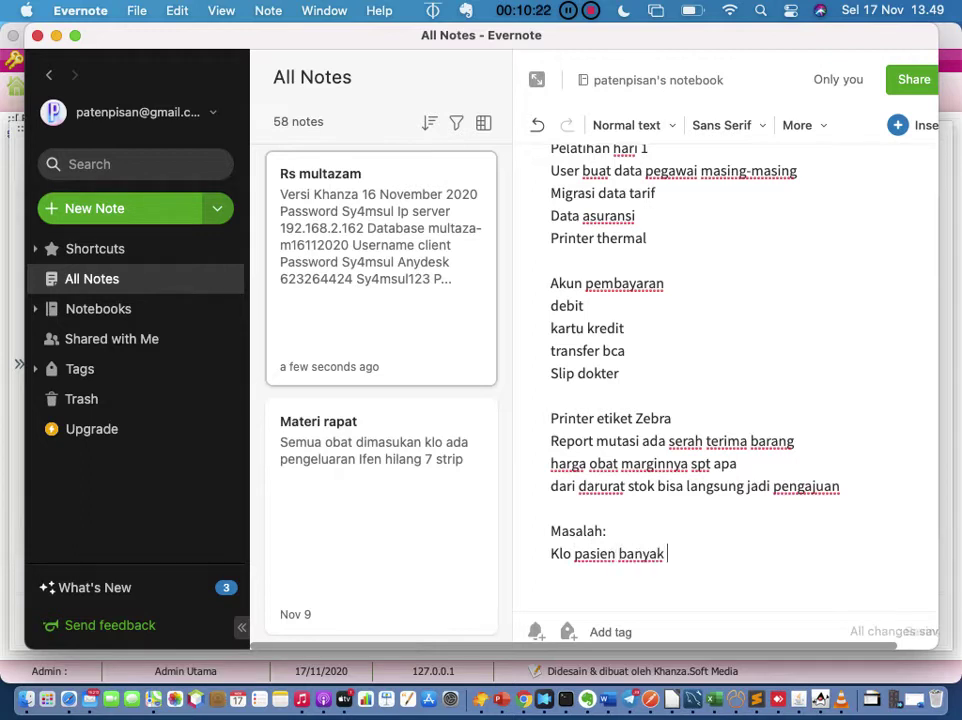
pyautogui.write('peraw')
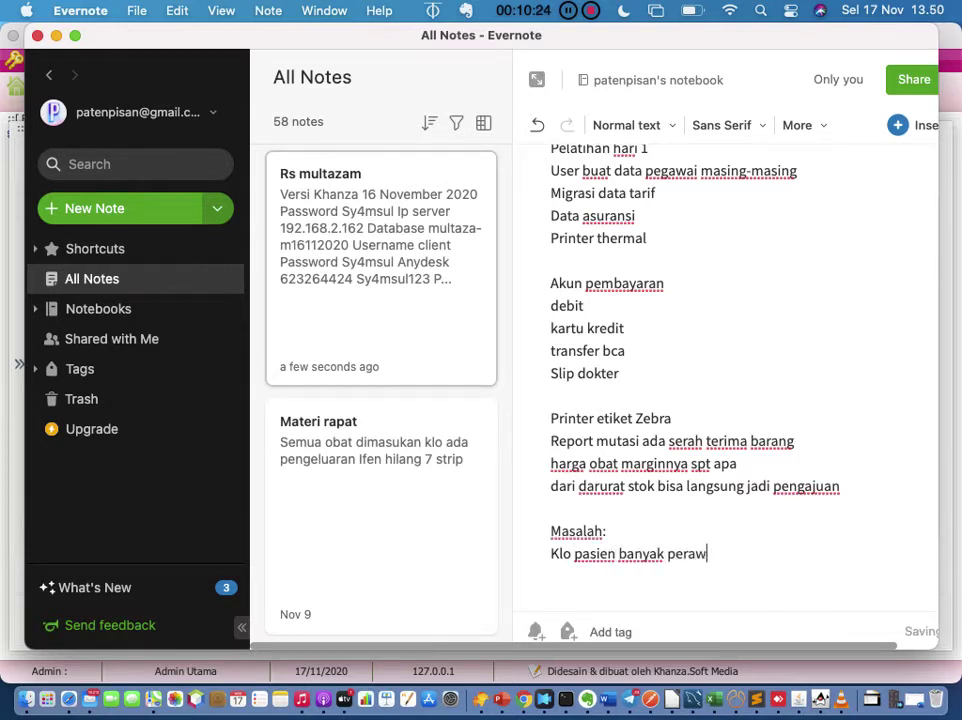
pyautogui.write('at satu')
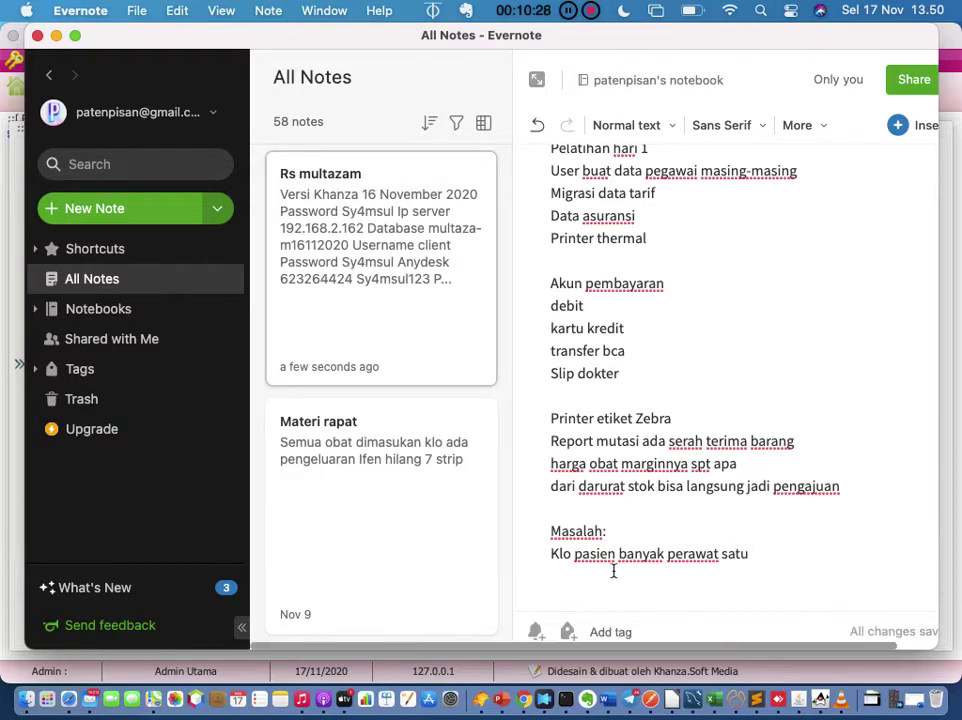
pyautogui.click(819, 699)
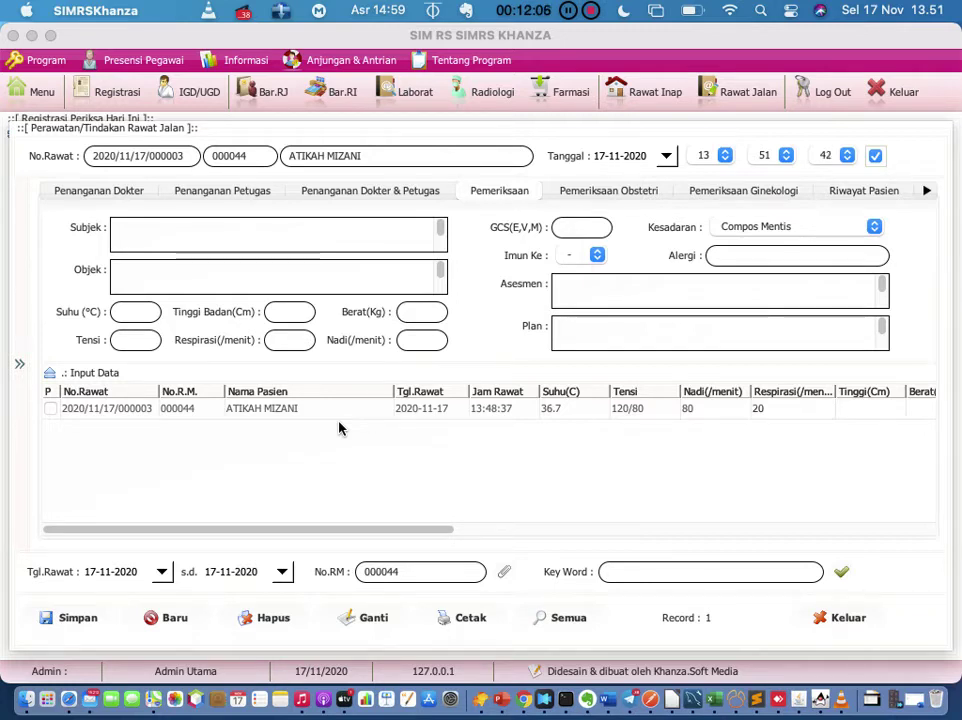
# Step: Reload the saved exam record (subject 'post kll 1 jam yang lalu', temperature 36.7) into the form
pyautogui.click(338, 414)
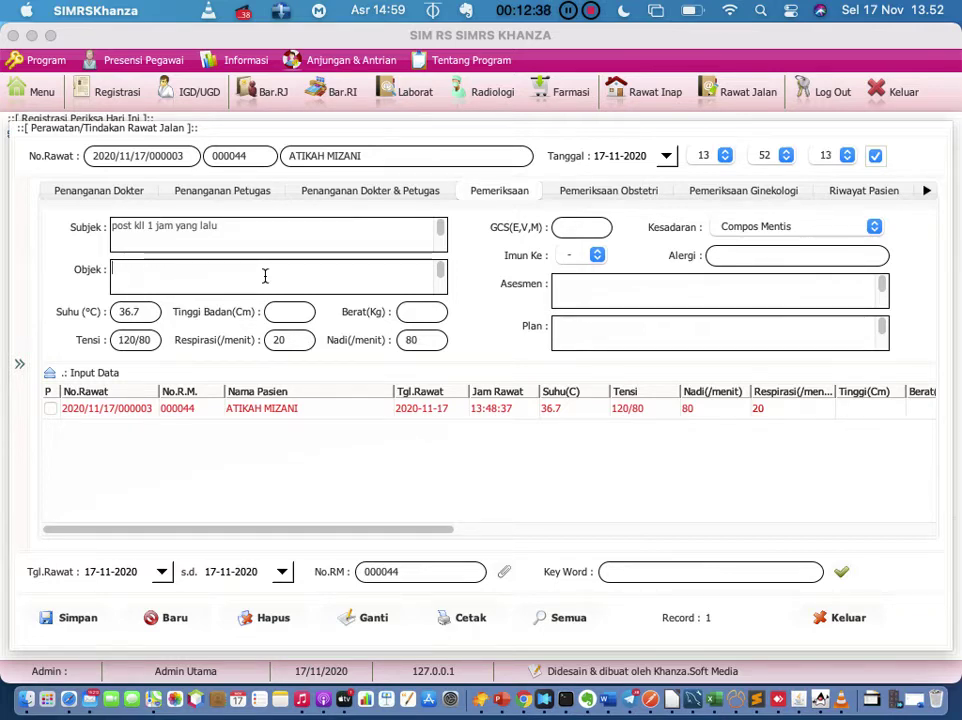
# Step: Enter objective 'kulnus lacerum di dahi ukuran 5 cm' and assessment 'cedera kepala ringan', then save the record
pyautogui.click(265, 276)
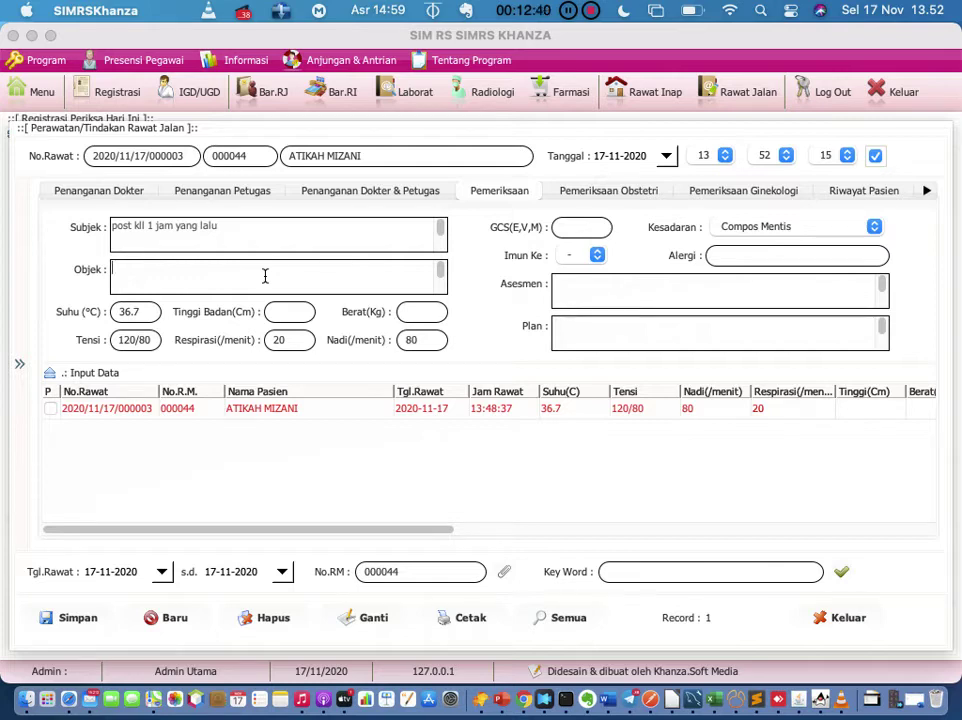
pyautogui.write('kulnus')
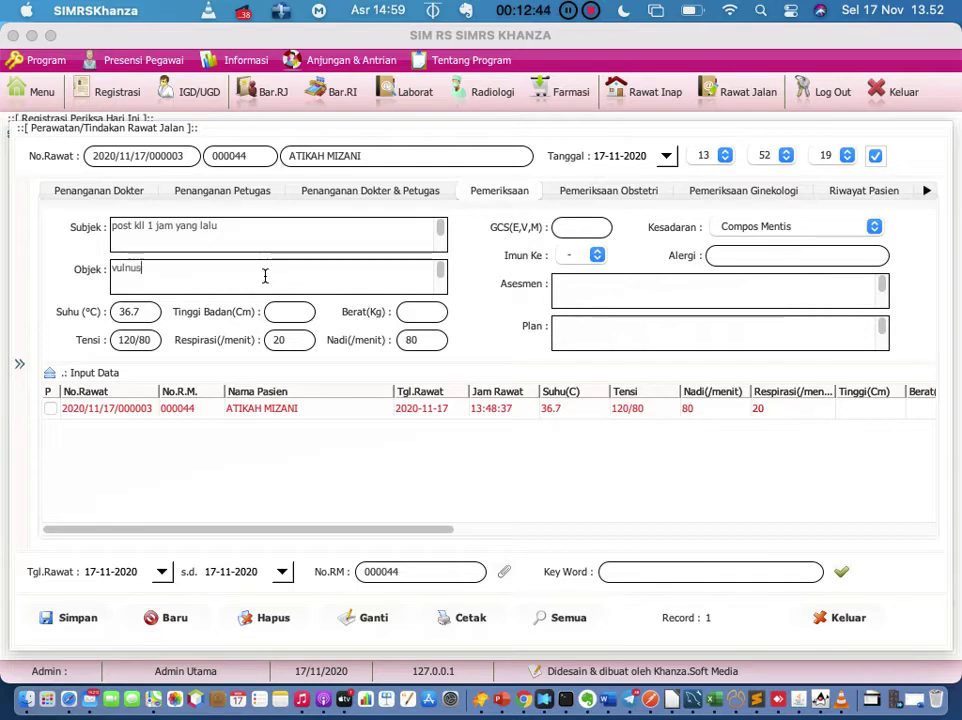
pyautogui.write(' lacerum')
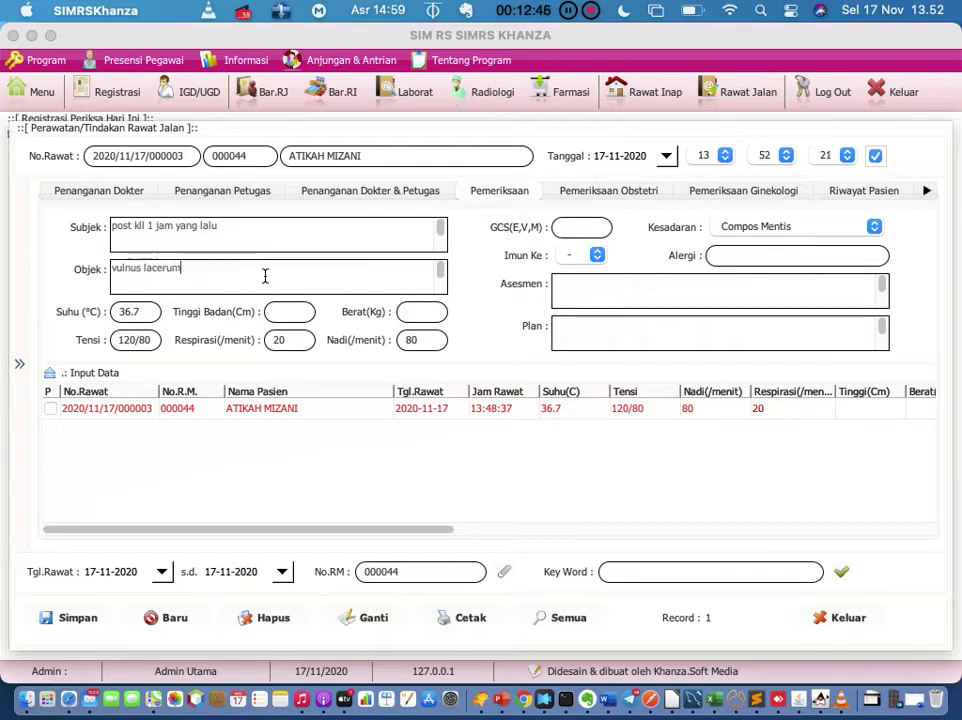
pyautogui.write(' di dahi')
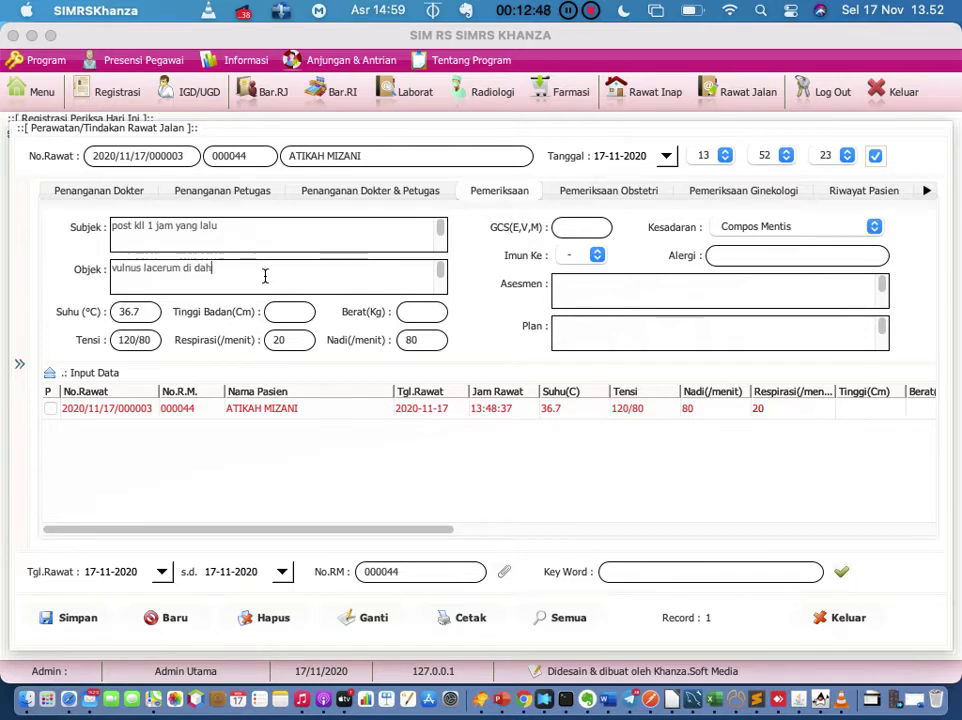
pyautogui.write(' ukuran')
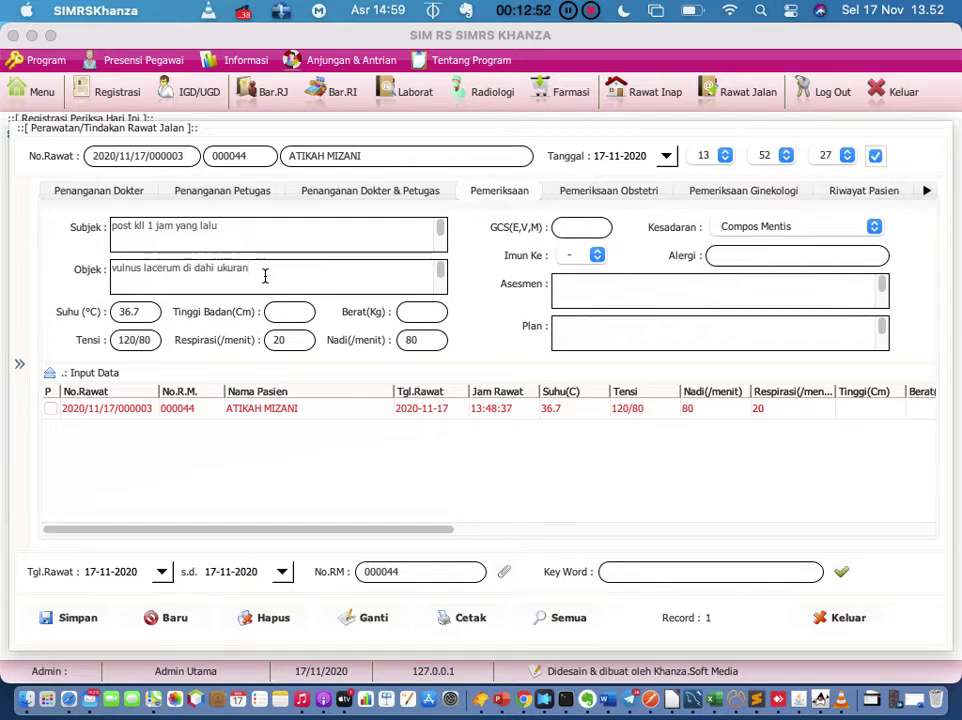
pyautogui.write(' 5 cm')
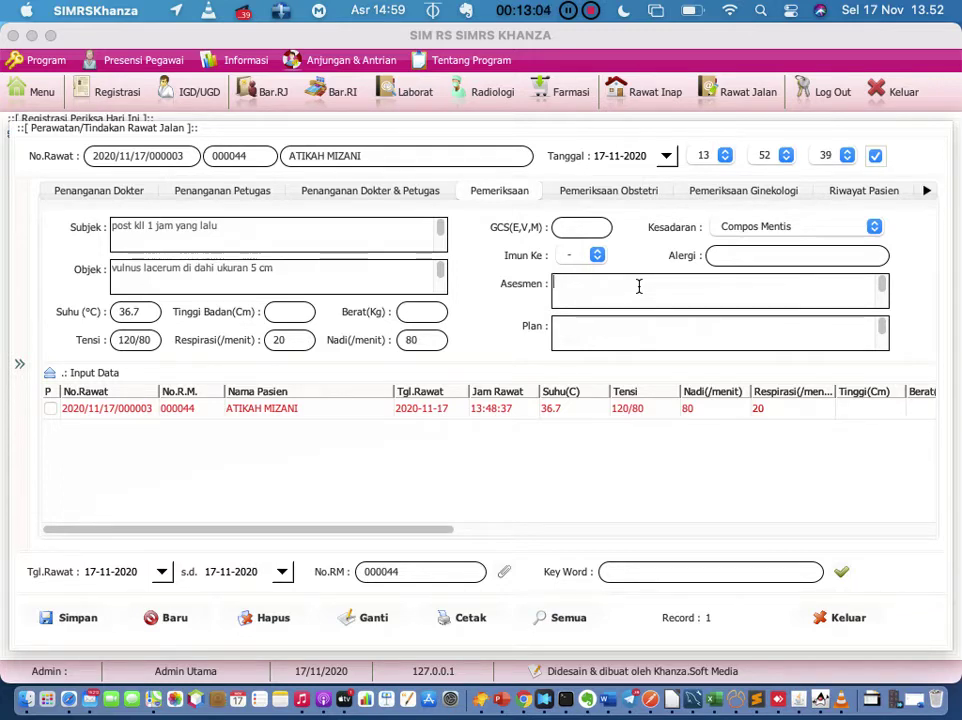
pyautogui.write('cedea ke')
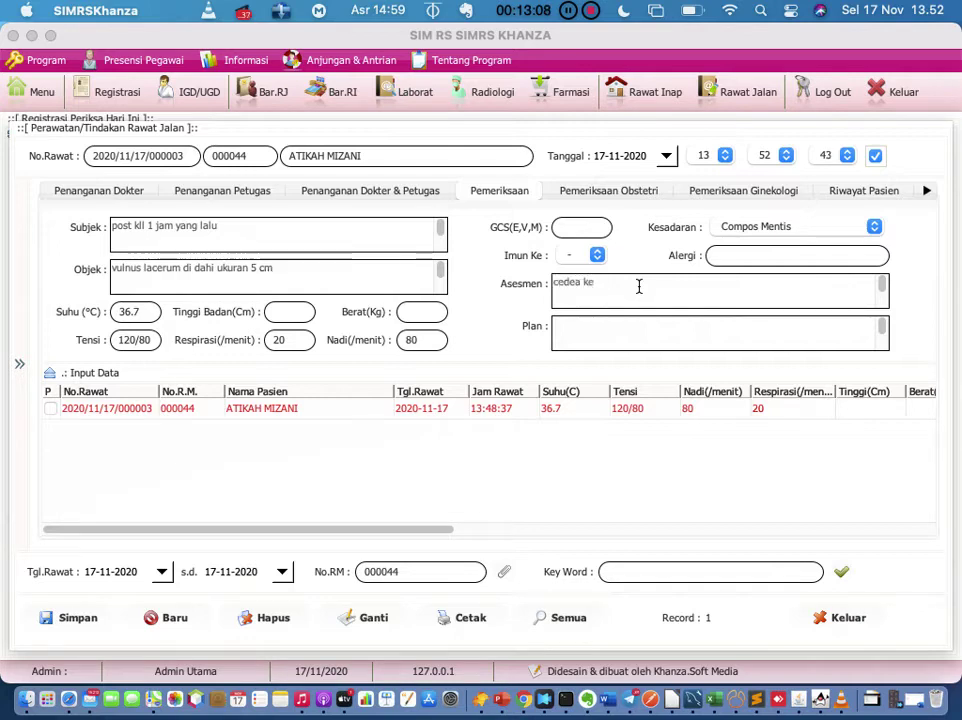
pyautogui.press('BackSpace')
pyautogui.press('BackSpace')
pyautogui.press('BackSpace')
pyautogui.press('BackSpace')
pyautogui.write('ra kepala ringan')
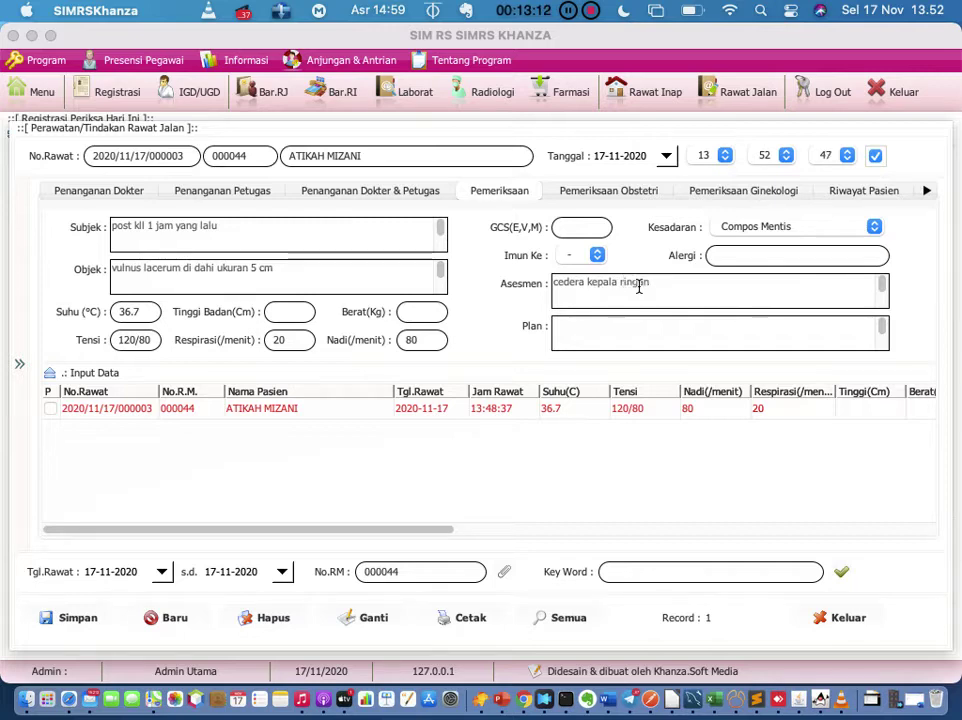
pyautogui.click(624, 326)
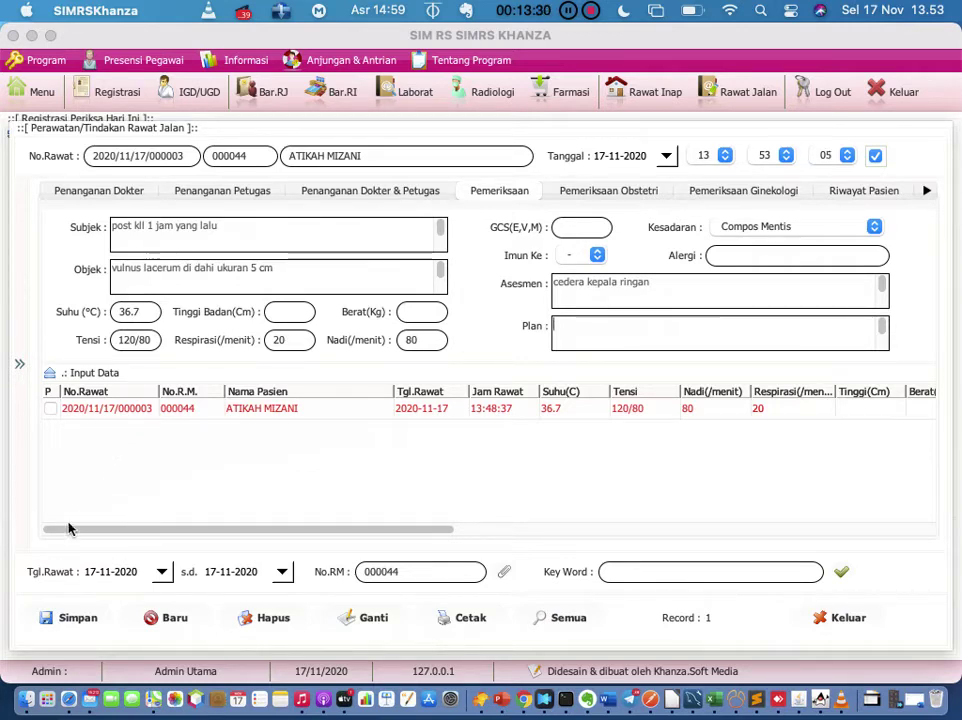
pyautogui.click(375, 618)
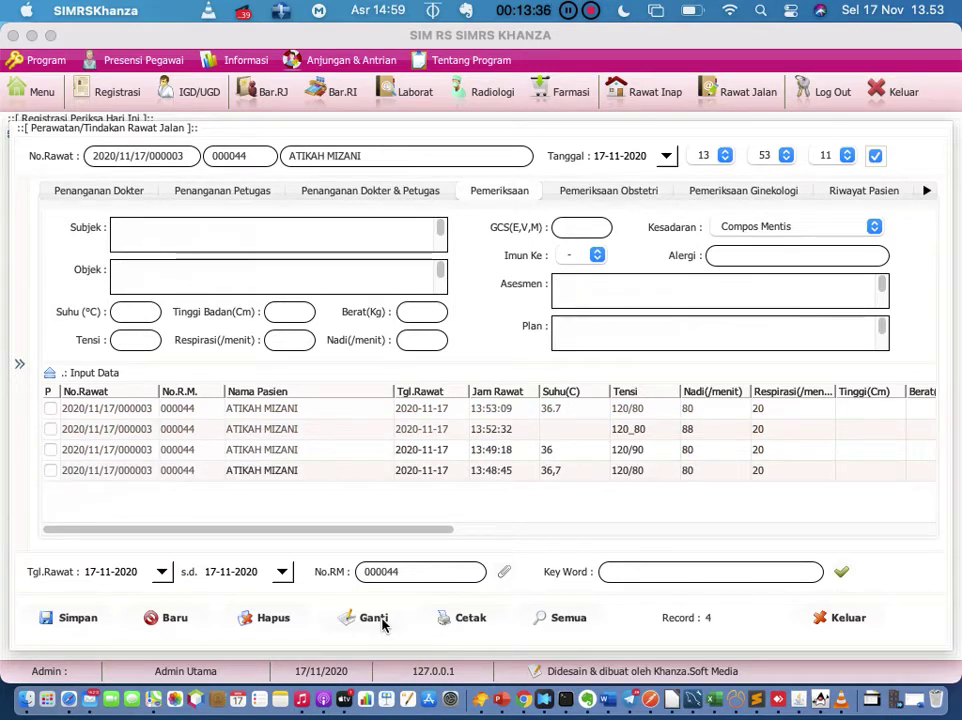
# Step: Load the 13:52:32 exam record, set its assessment to 'ckr', and save the update
pyautogui.click(338, 410)
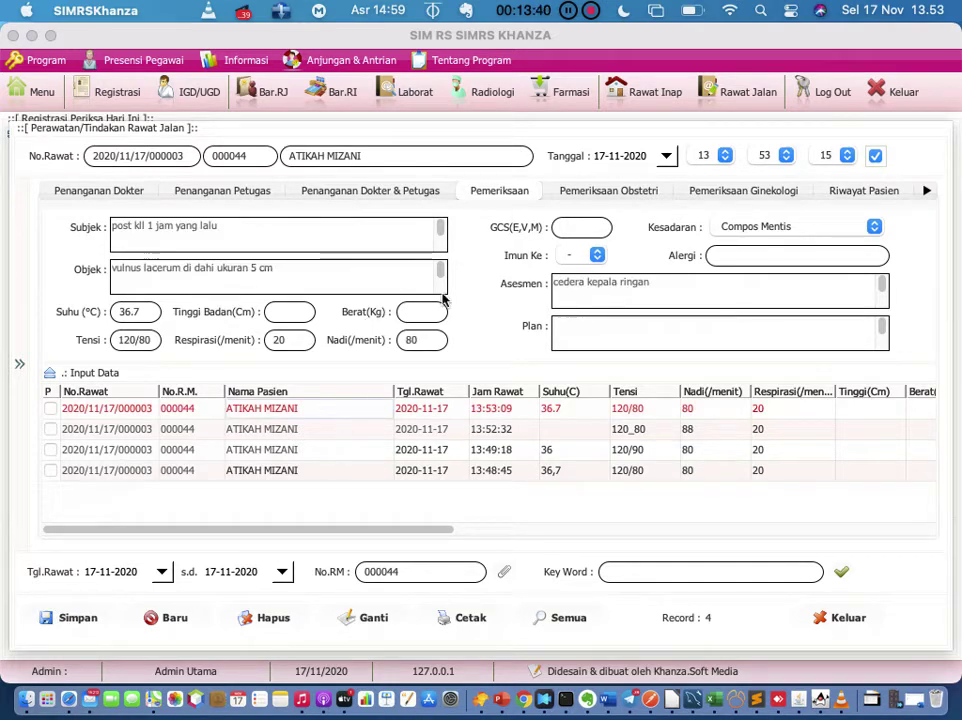
pyautogui.click(355, 430)
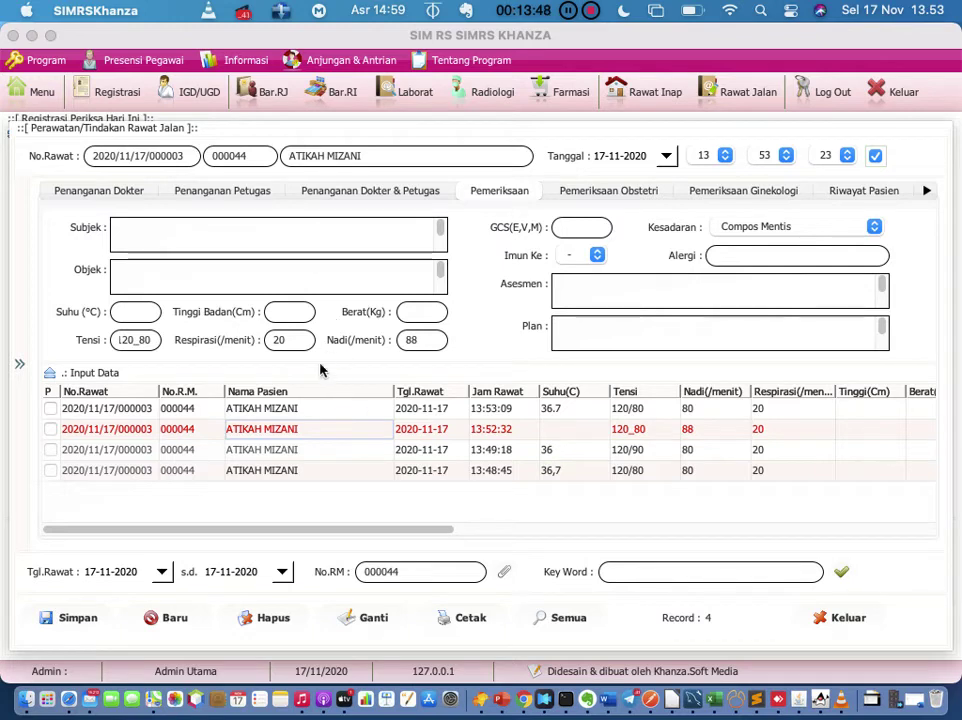
pyautogui.click(311, 430)
pyautogui.click(633, 279)
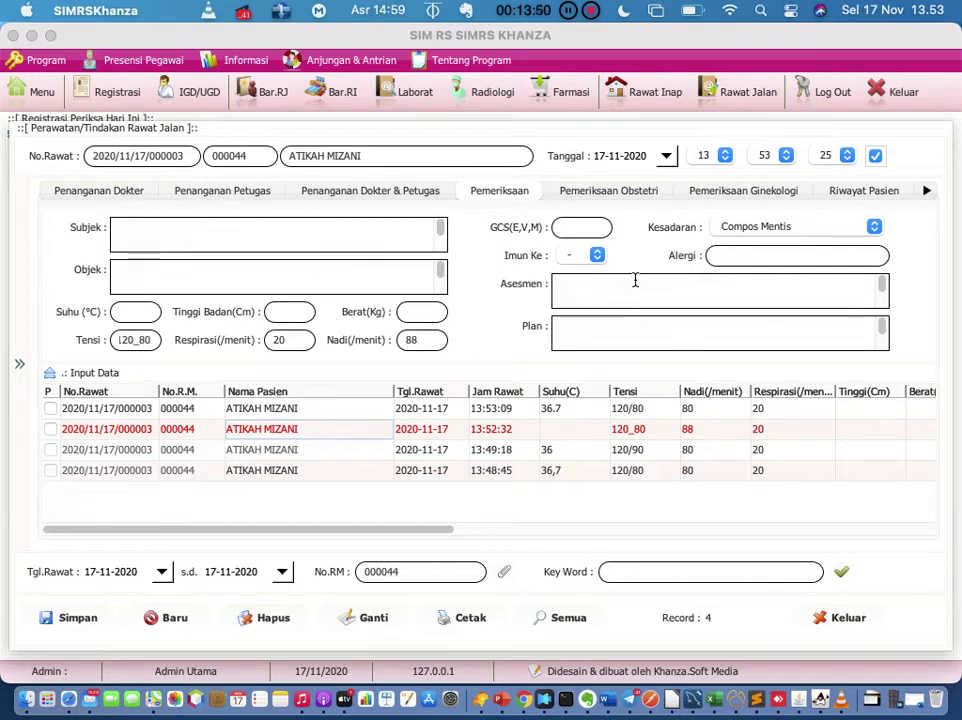
pyautogui.write('ckr')
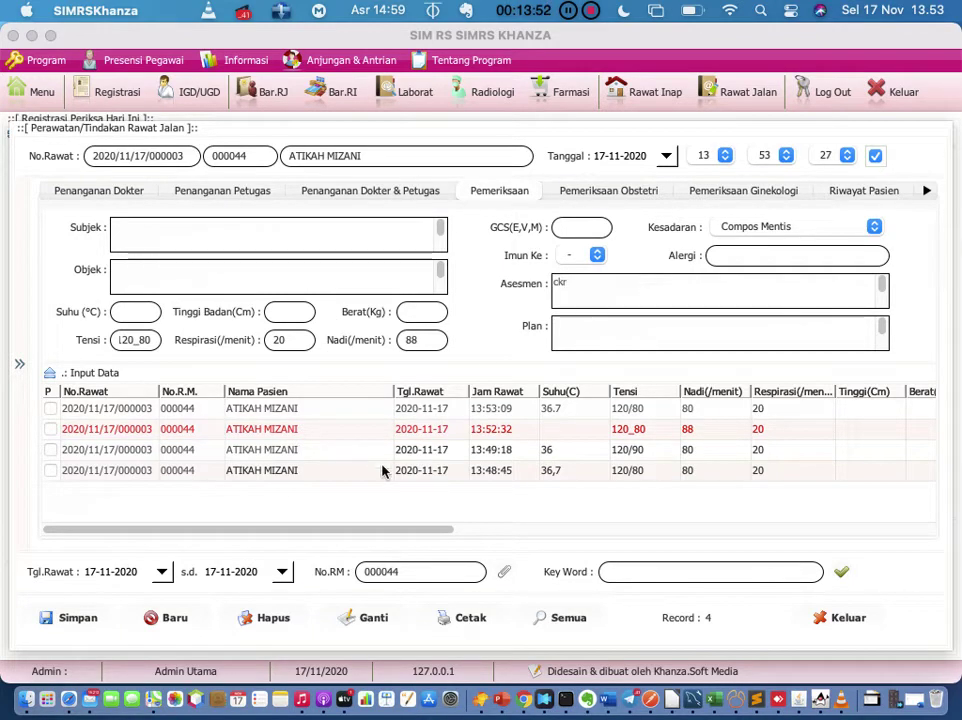
pyautogui.click(372, 618)
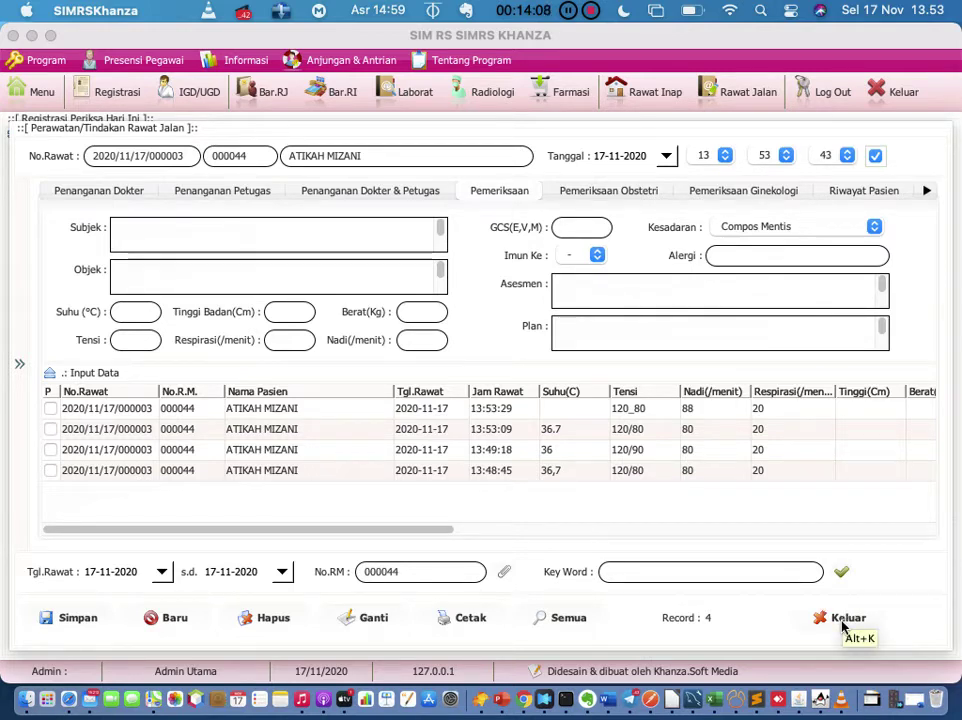
# Step: Load the 13:49:18 record (post op app, temperature 36, 120/90, pulse 80) into the form
pyautogui.click(784, 458)
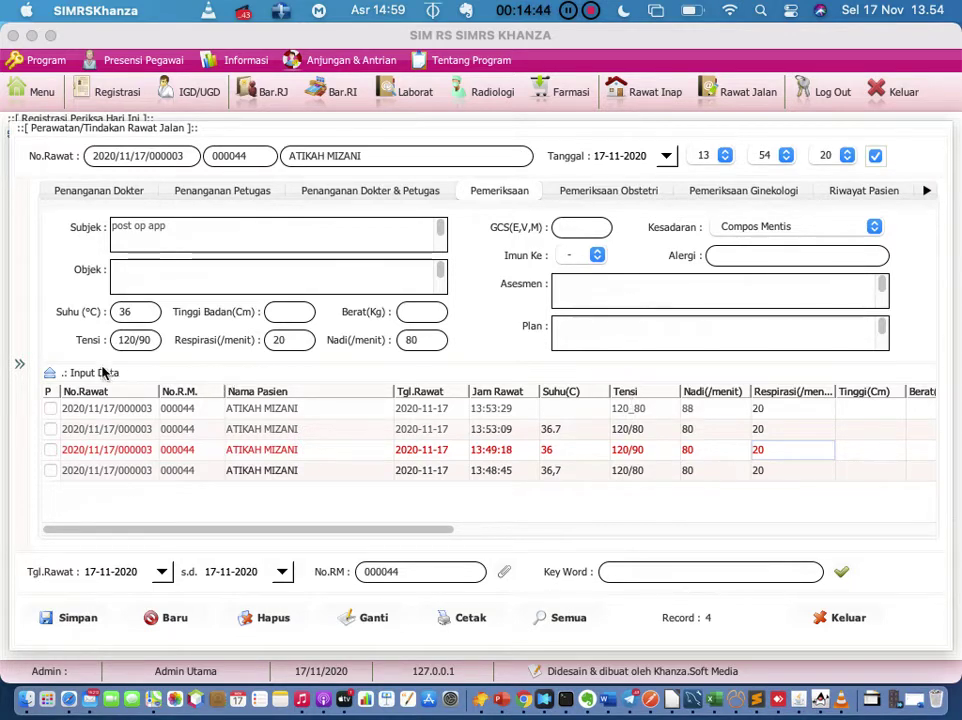
# Step: Expand the visit's side menu and open Input Resep for the doctor's prescription
pyautogui.click(20, 366)
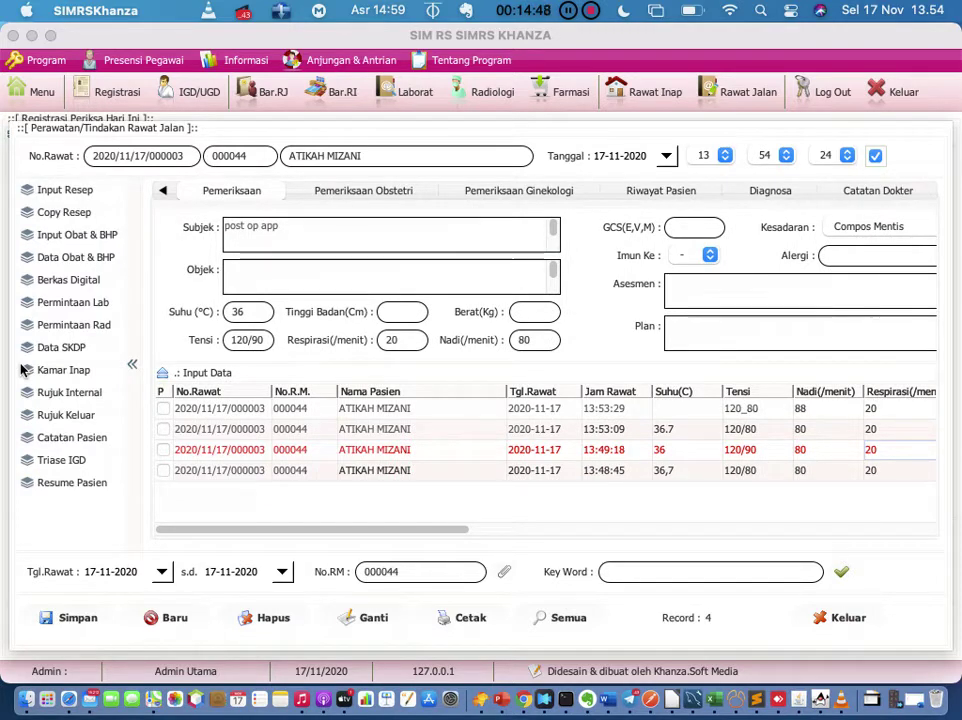
pyautogui.click(65, 190)
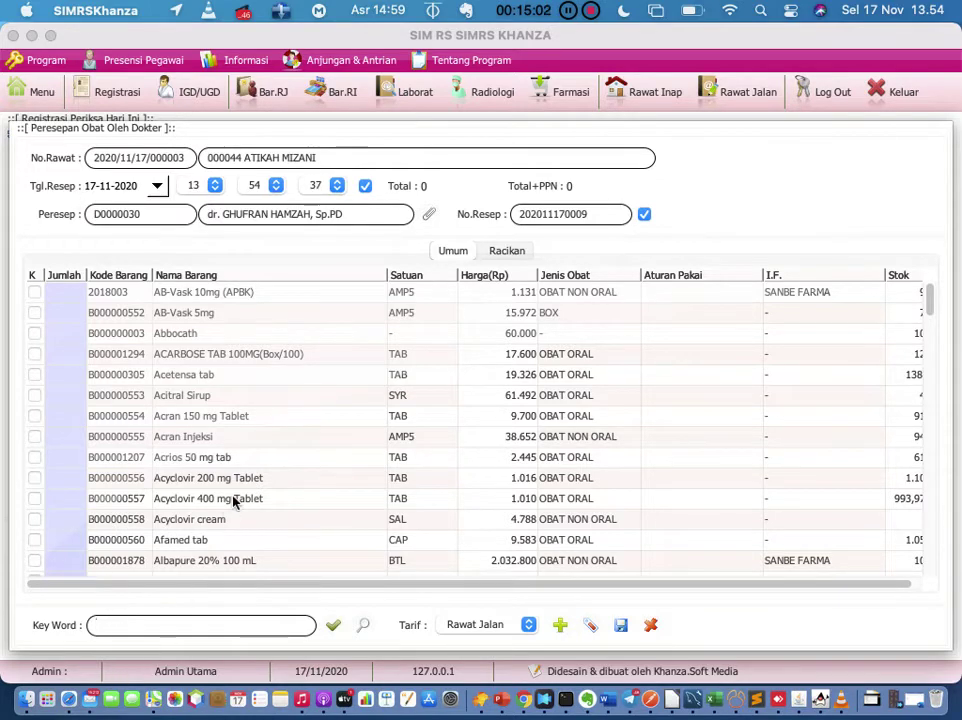
pyautogui.scroll(-20, 233, 502)
pyautogui.scroll(20, 233, 502)
pyautogui.scroll(-5, 233, 502)
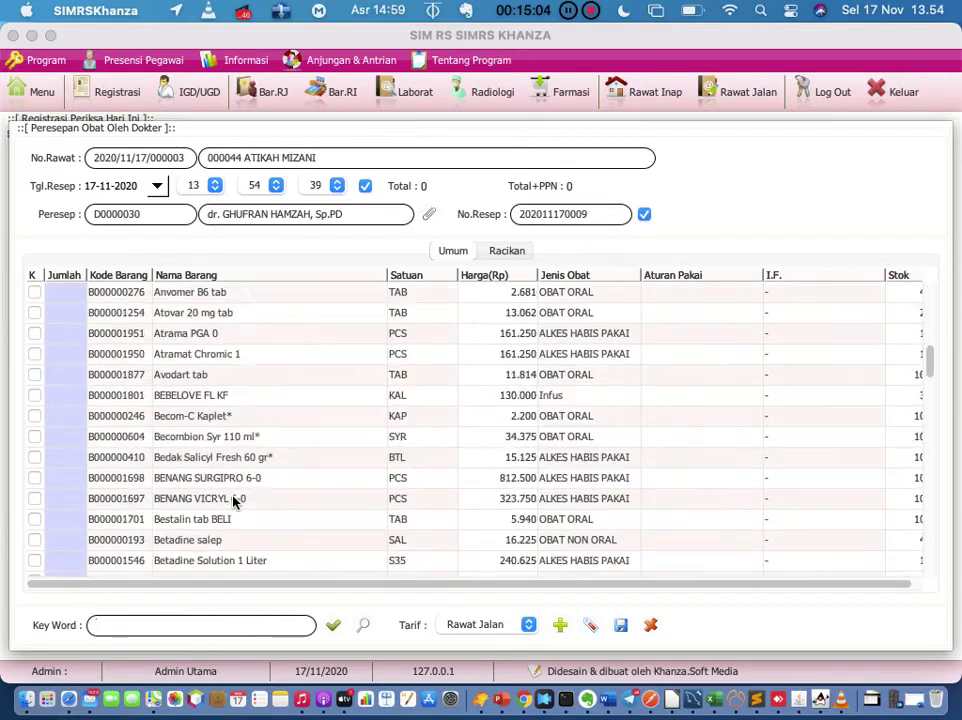
pyautogui.scroll(-20, 233, 502)
pyautogui.scroll(20, 233, 502)
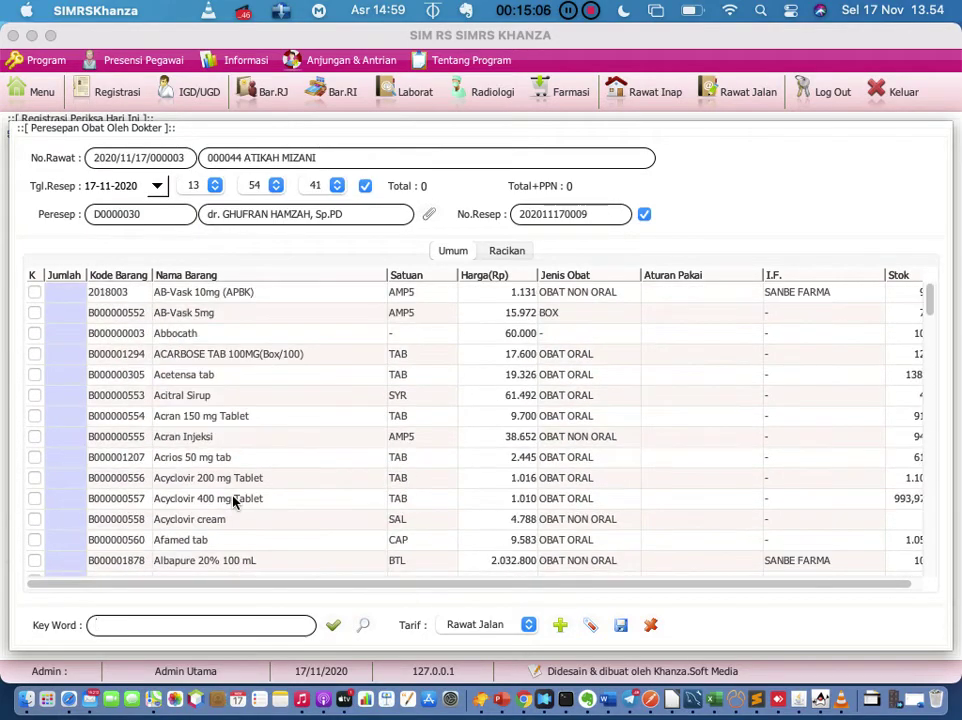
pyautogui.scroll(-15, 233, 502)
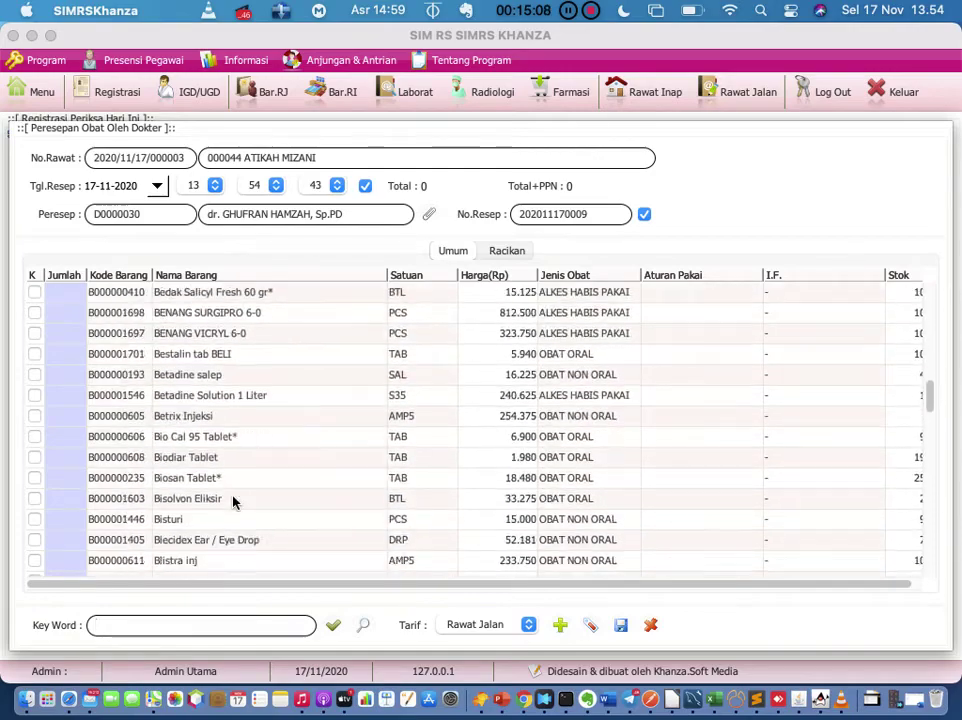
pyautogui.scroll(15, 233, 502)
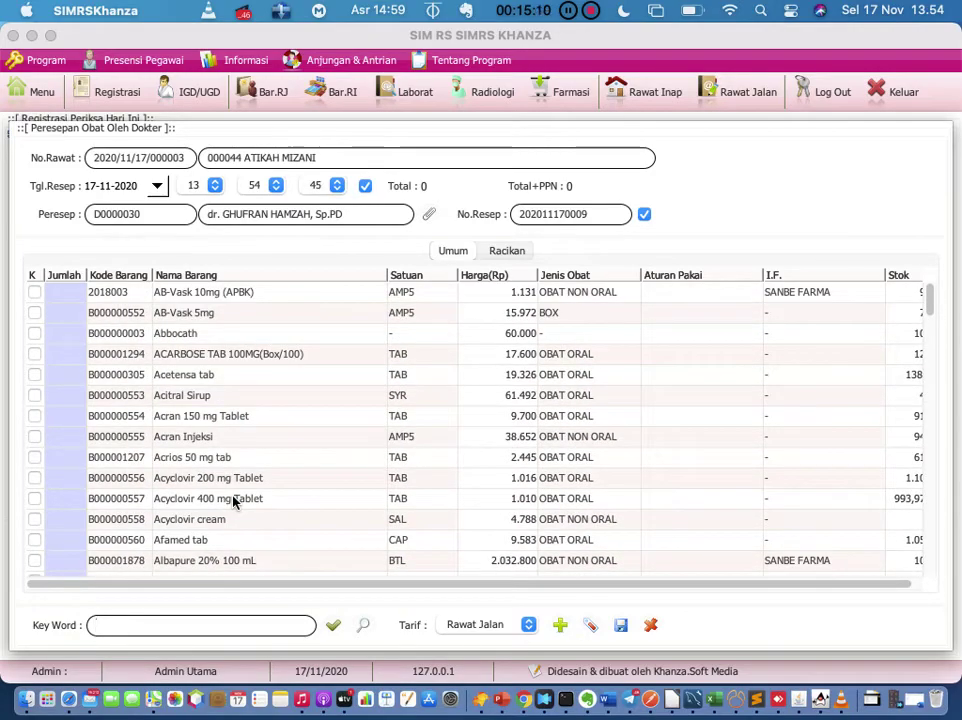
pyautogui.scroll(-20, 233, 502)
pyautogui.scroll(20, 233, 502)
pyautogui.hscroll(1, 266, 309)
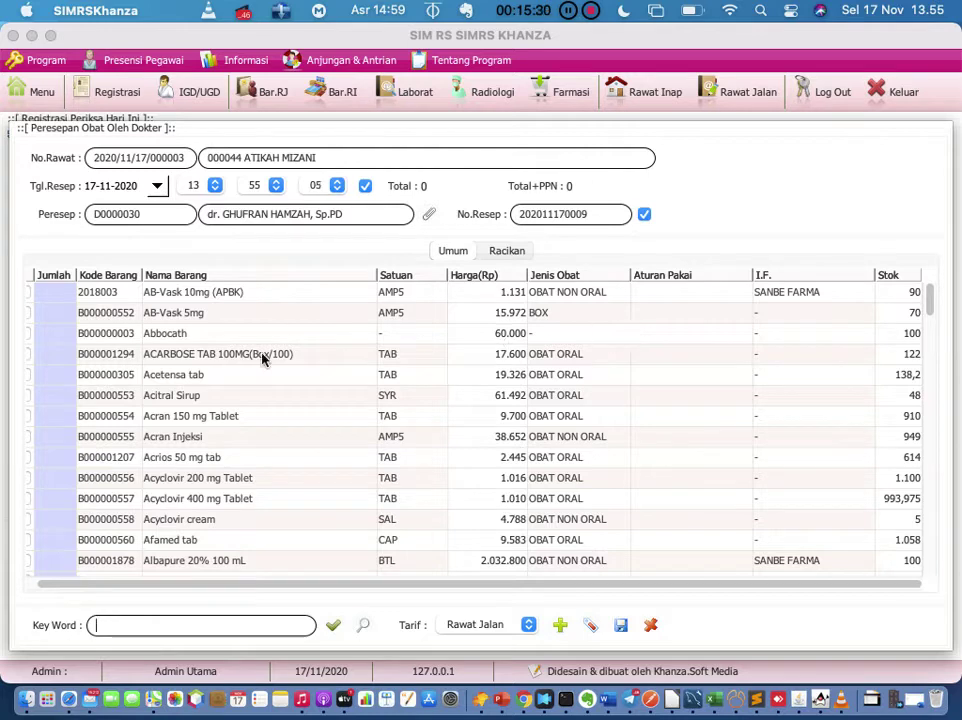
# Step: Prescribe 10 AB-Vask 10mg with dosage 3x1
pyautogui.click(72, 291)
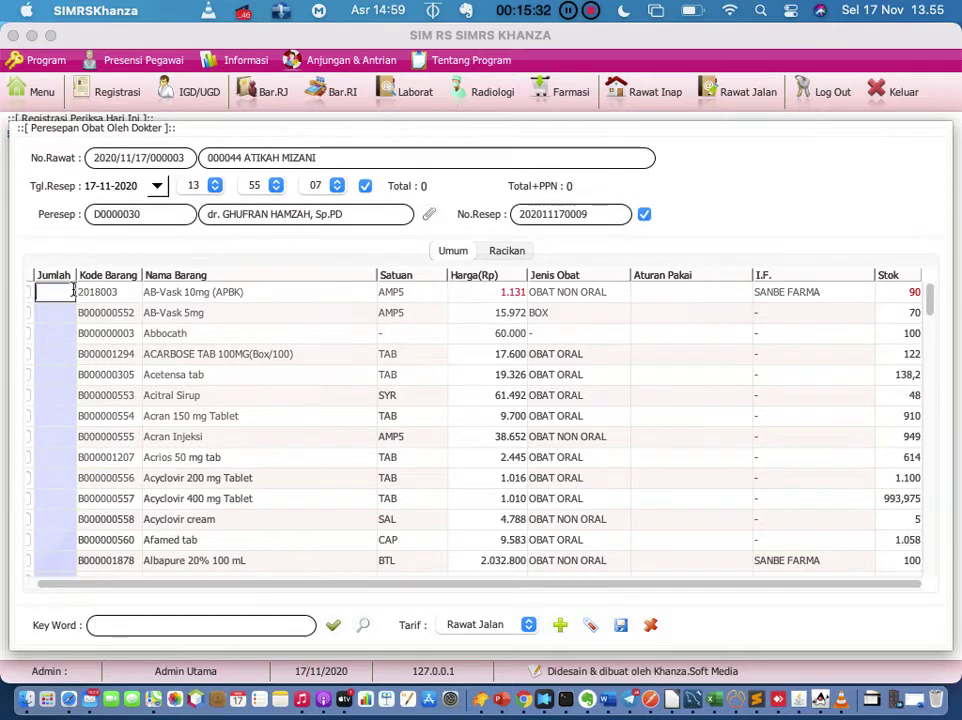
pyautogui.write('10')
pyautogui.press('Return')
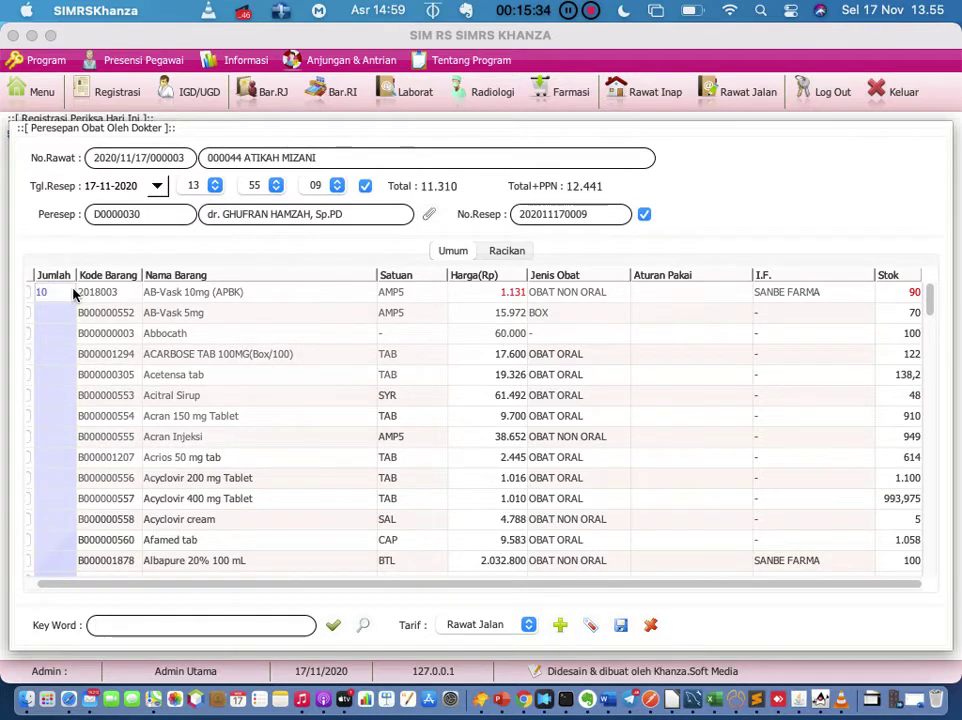
pyautogui.click(658, 292)
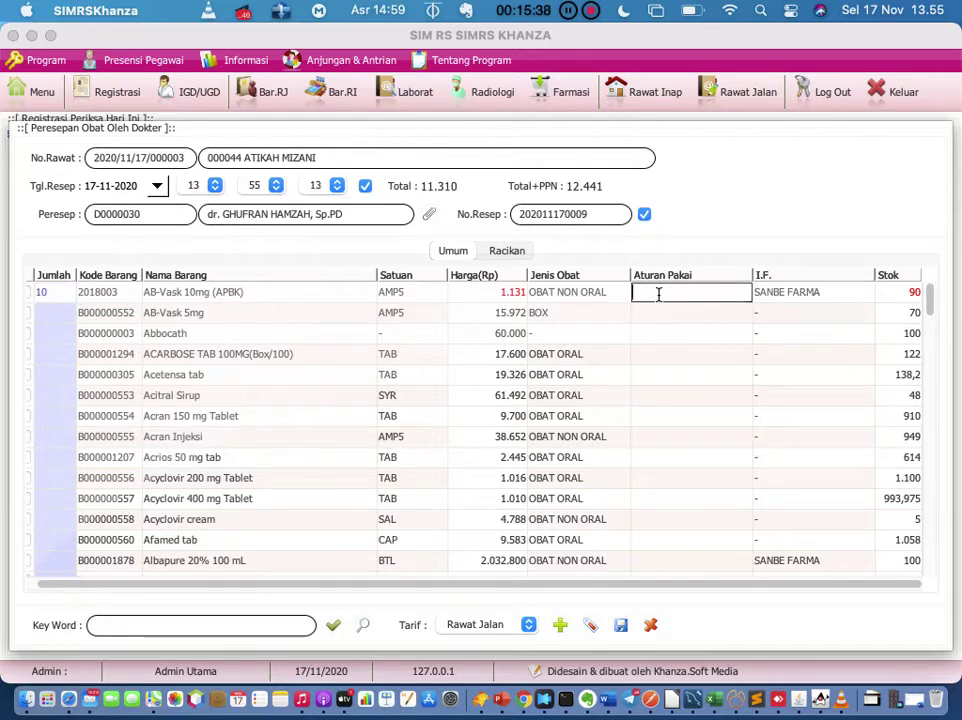
pyautogui.write('3x1')
pyautogui.press('Return')
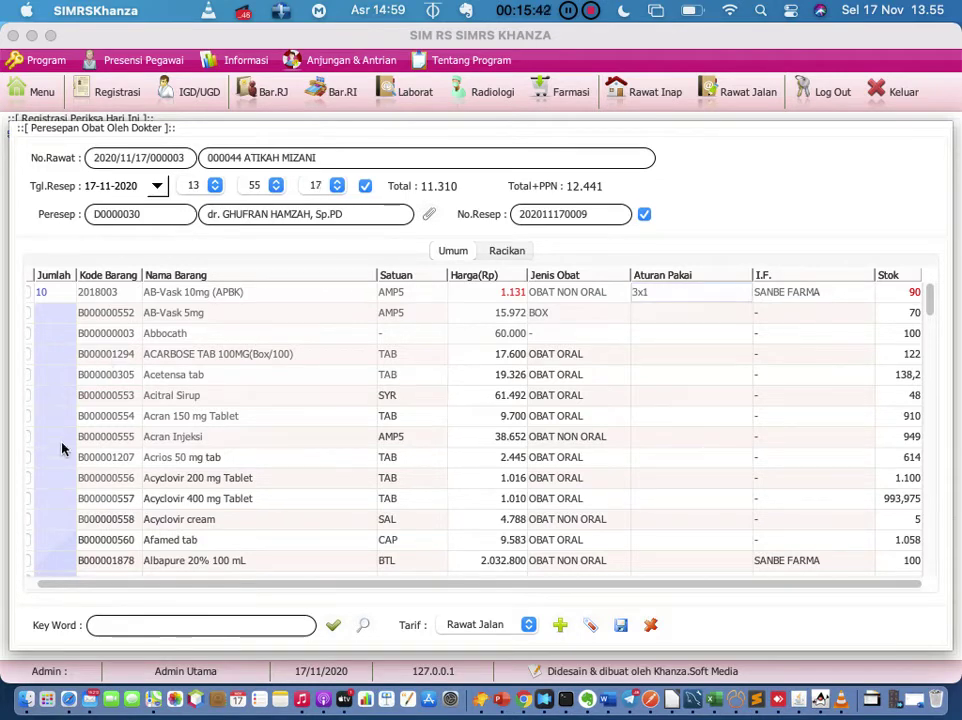
# Step: Add 5 Albendazole tab at 2x1 and confirm saving the prescription
pyautogui.scroll(-3, 65, 539)
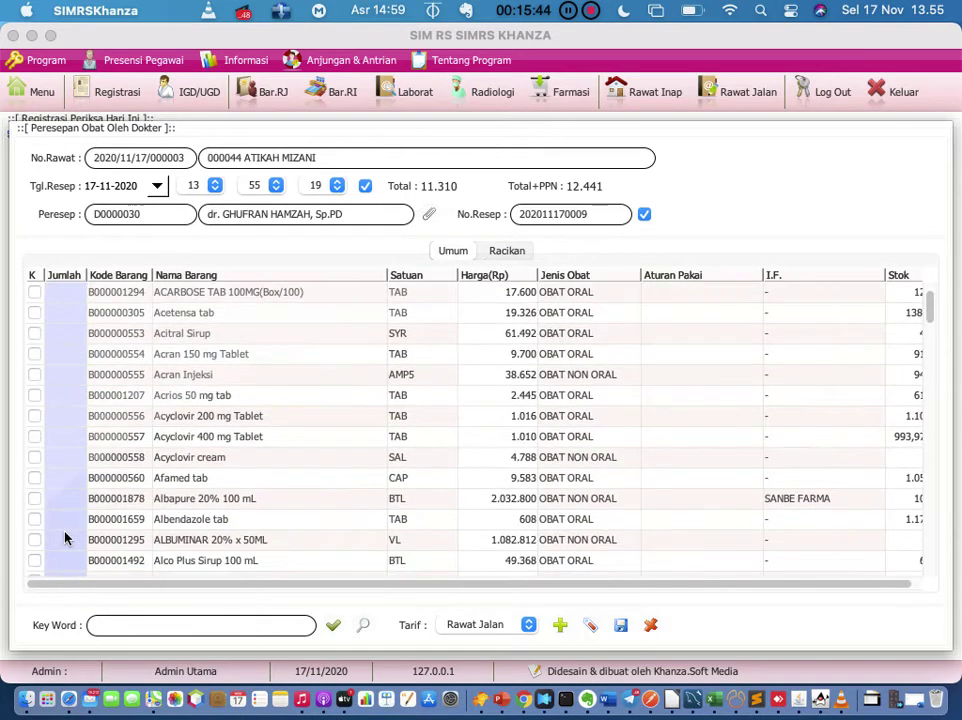
pyautogui.click(63, 521)
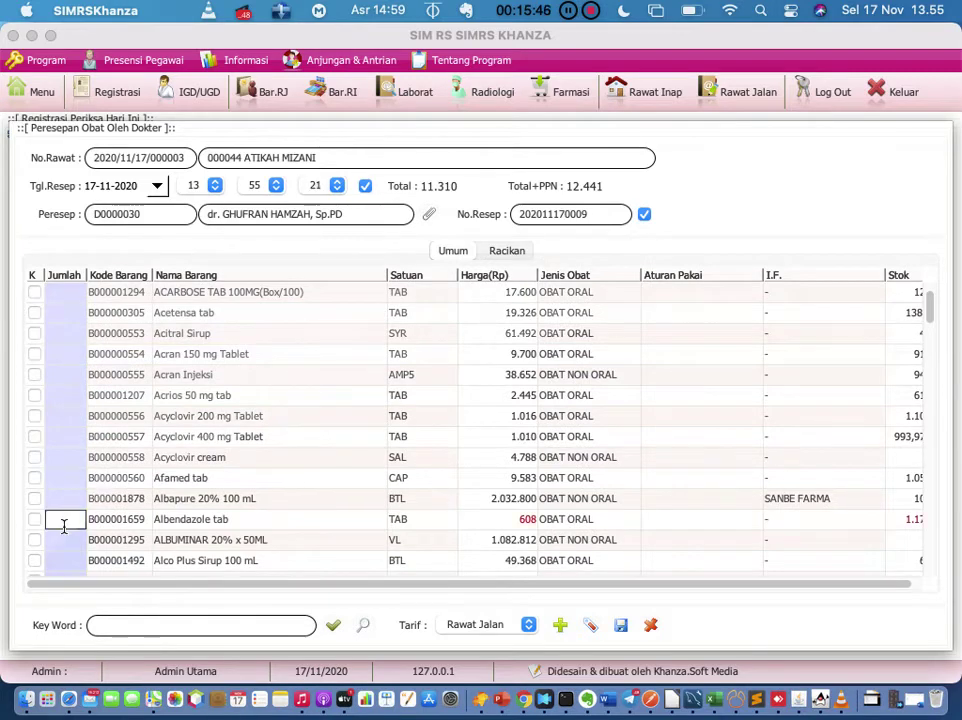
pyautogui.write('5')
pyautogui.press('Return')
pyautogui.click(652, 519)
pyautogui.write('2x1')
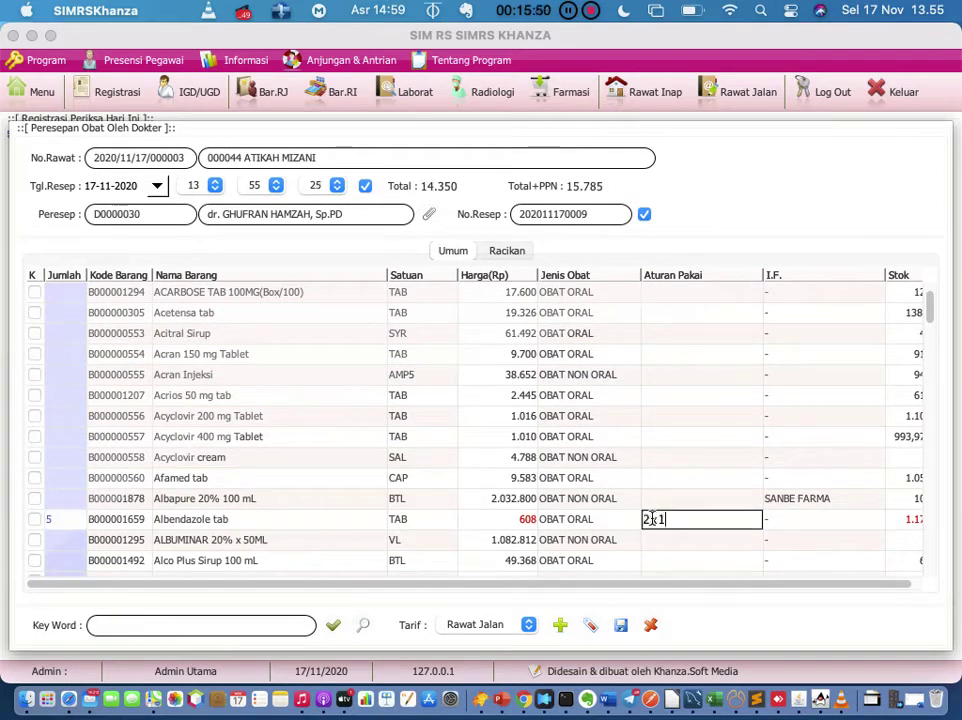
pyautogui.press('Return')
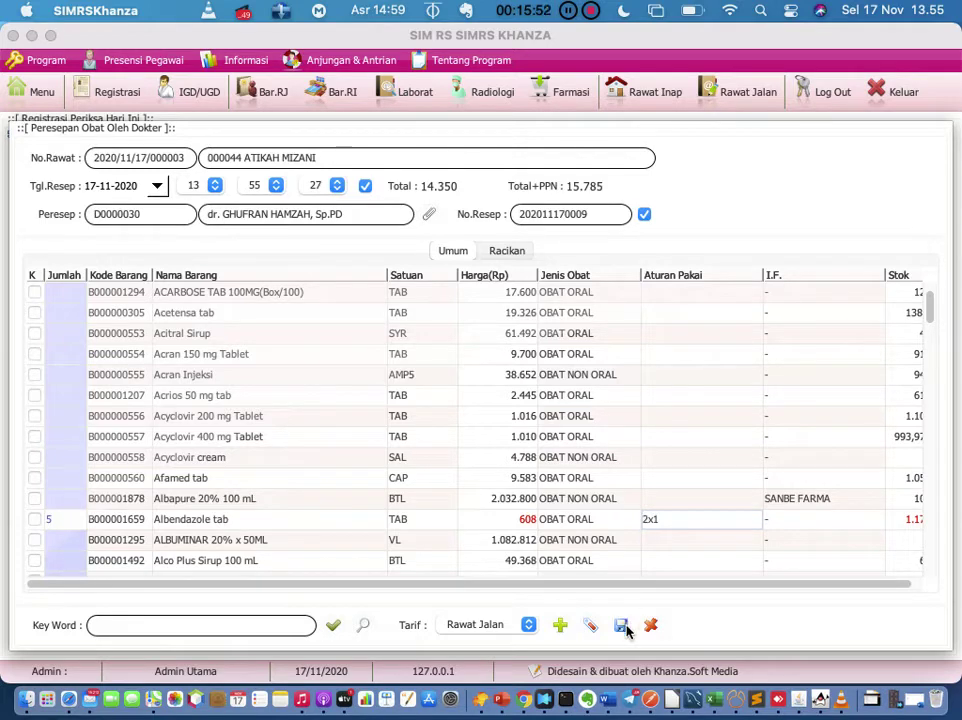
pyautogui.click(622, 626)
pyautogui.click(654, 437)
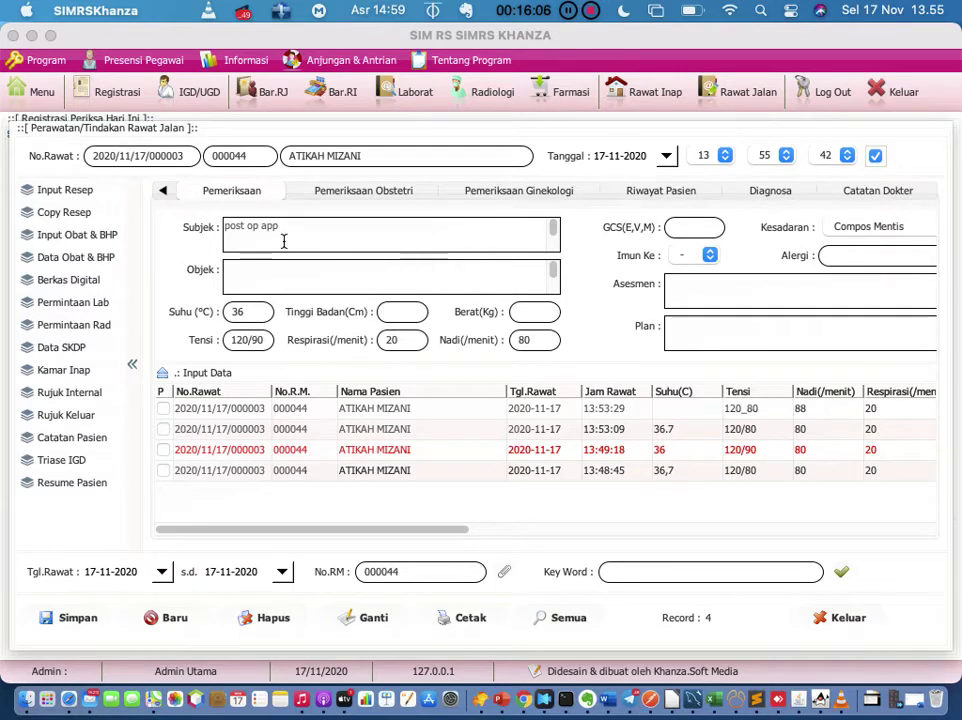
# Step: Return to the main menu, filter it by 'daft', and open Daftar Resep Dokter
pyautogui.click(48, 99)
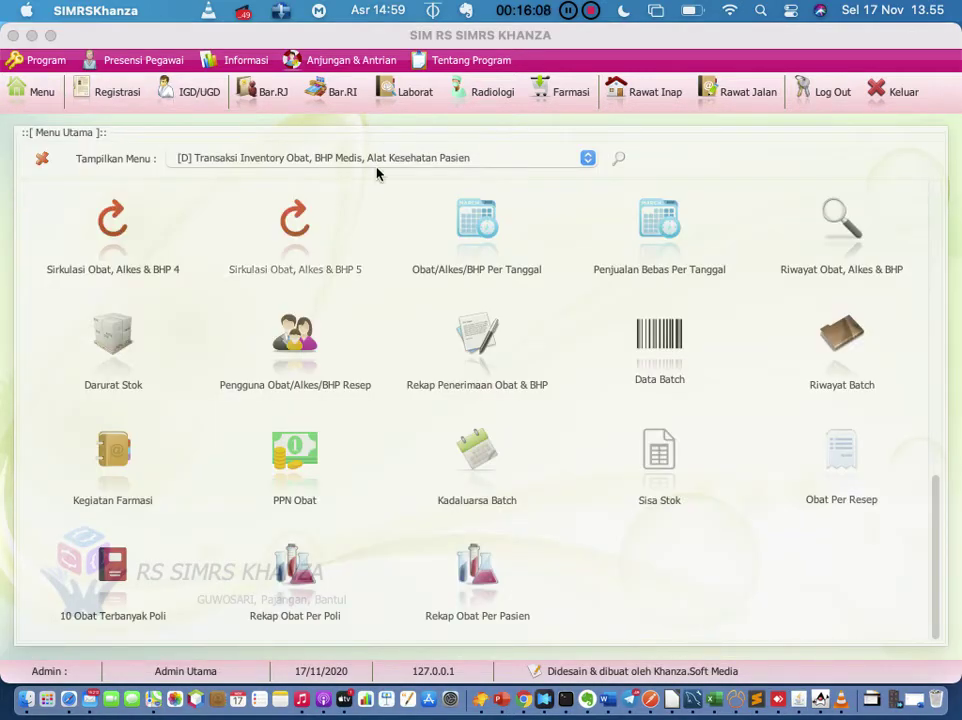
pyautogui.click(618, 160)
pyautogui.write('embal')
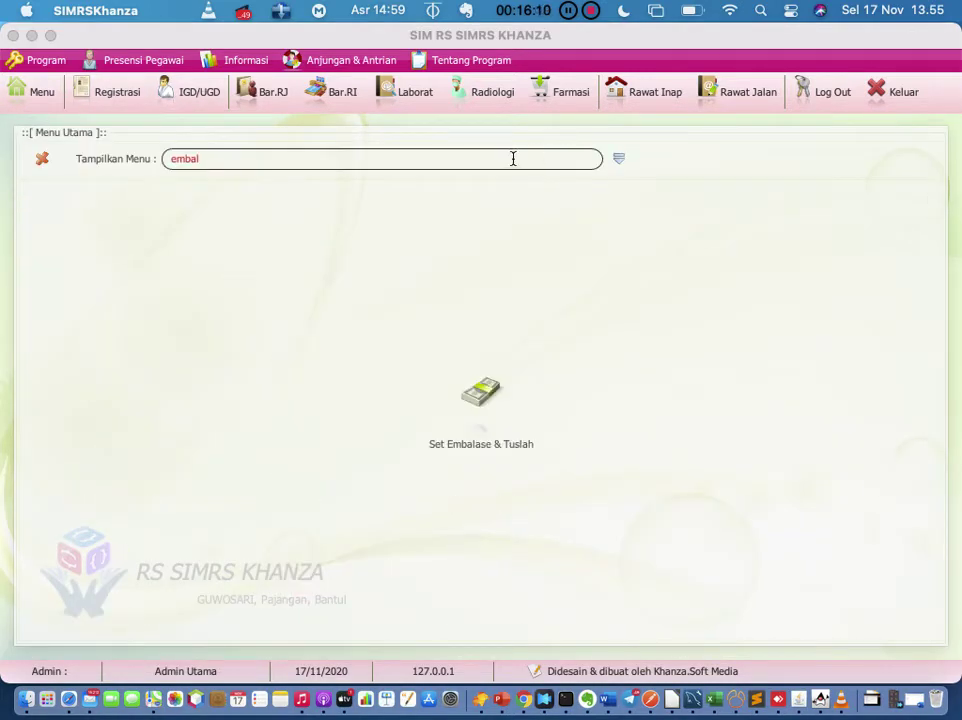
pyautogui.press('BackSpace')
pyautogui.press('BackSpace')
pyautogui.press('BackSpace')
pyautogui.write('daftar')
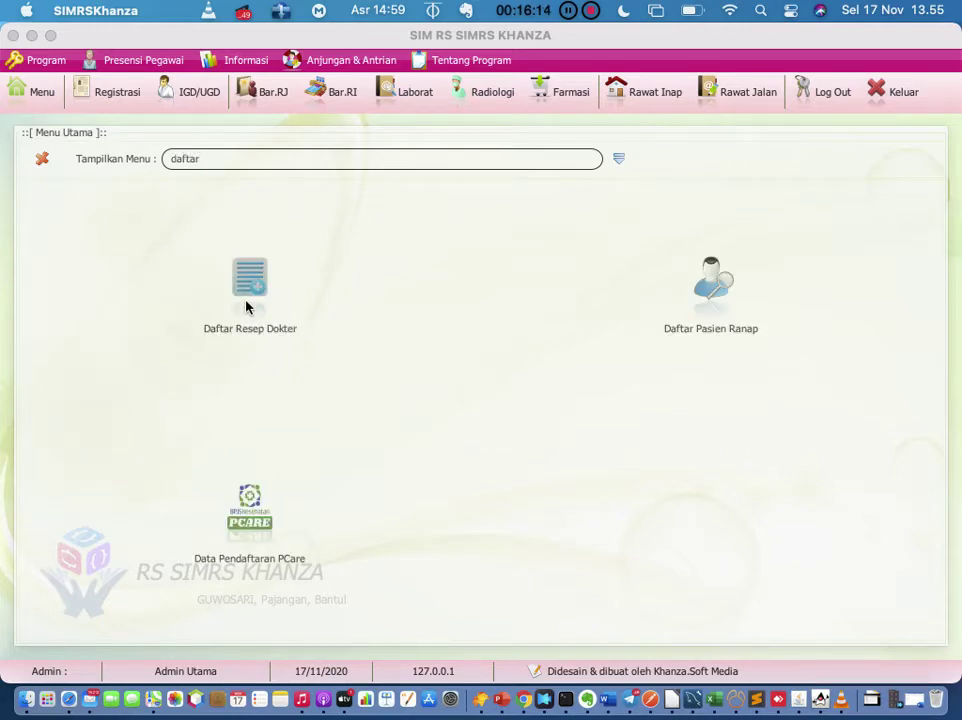
pyautogui.click(249, 282)
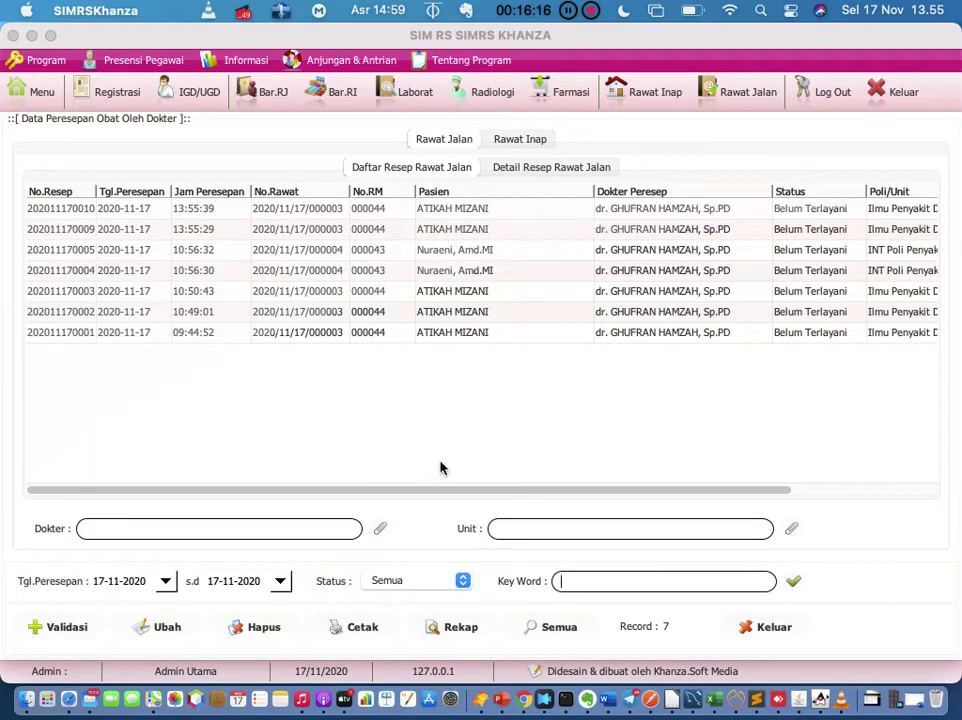
# Step: Review the AB-Vask 10mg item on the latest prescription, then close the prescription list
pyautogui.click(447, 211)
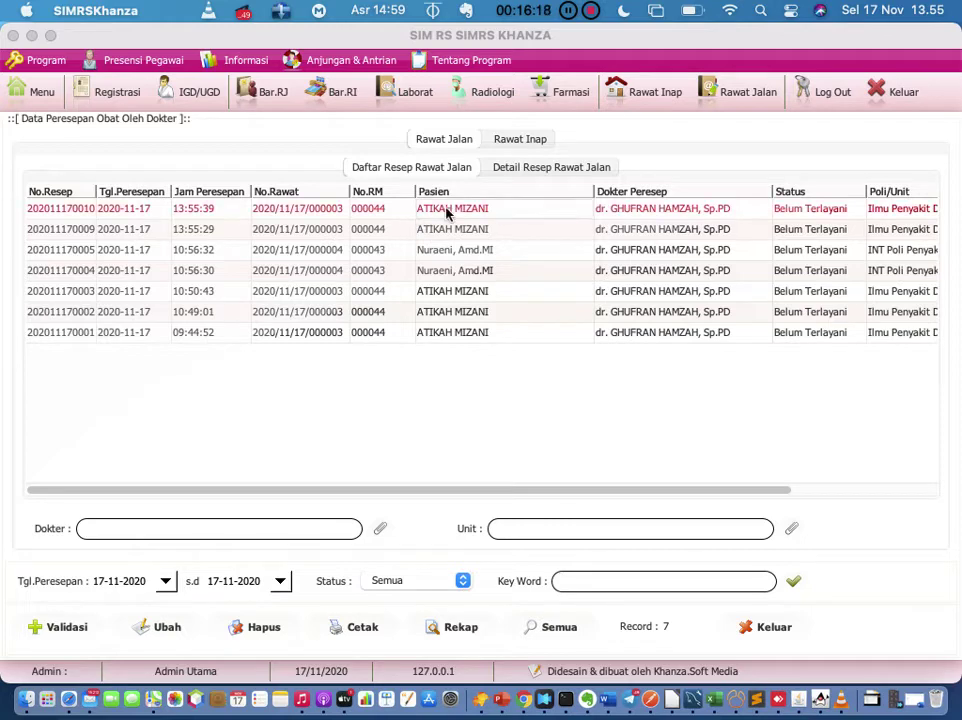
pyautogui.doubleClick(369, 215)
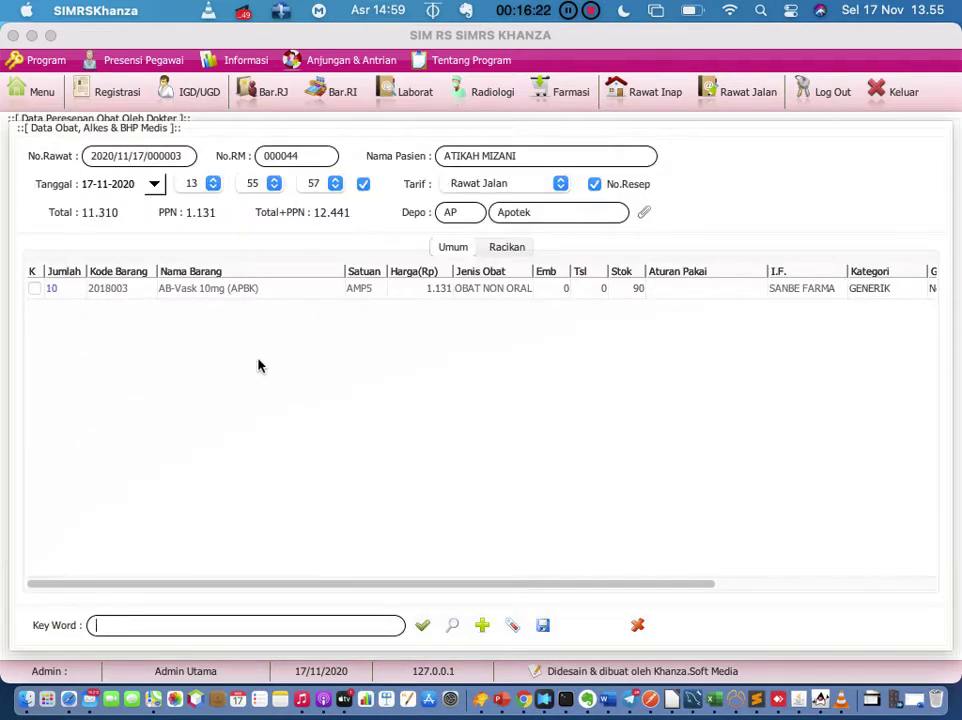
pyautogui.click(636, 622)
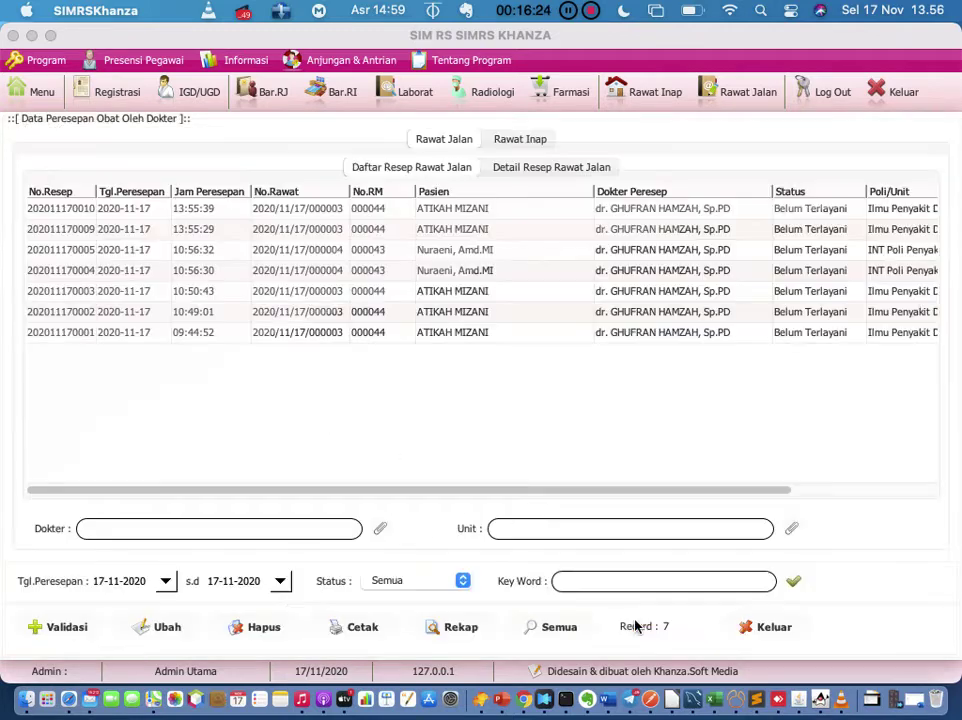
pyautogui.click(768, 627)
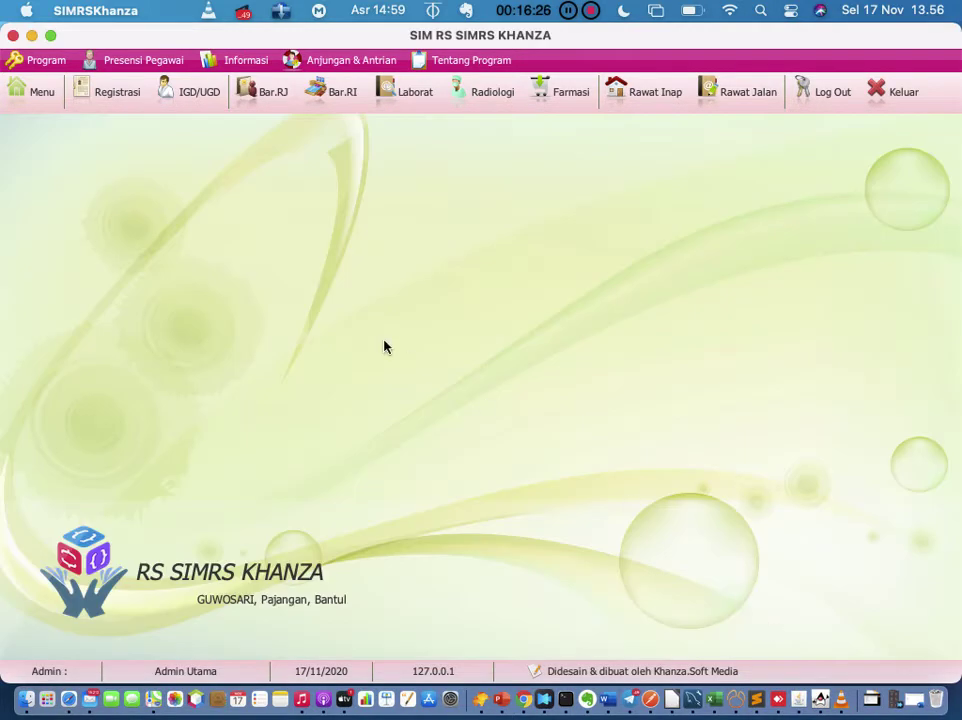
pyautogui.click(138, 92)
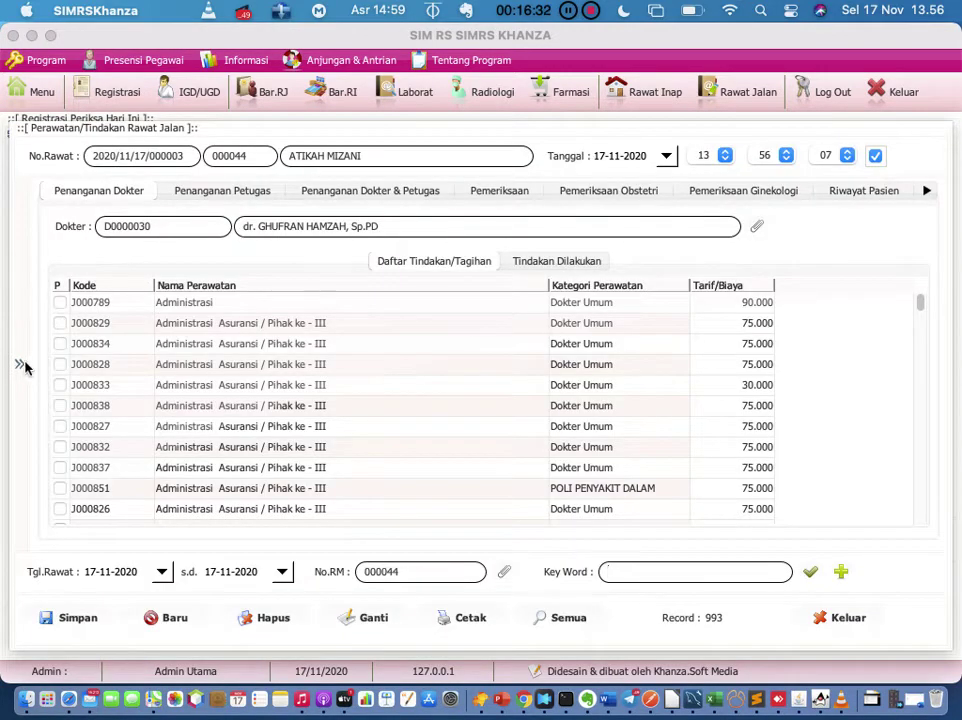
# Step: Expand the side menu of extra actions on the patient's outpatient treatment record
pyautogui.click(20, 365)
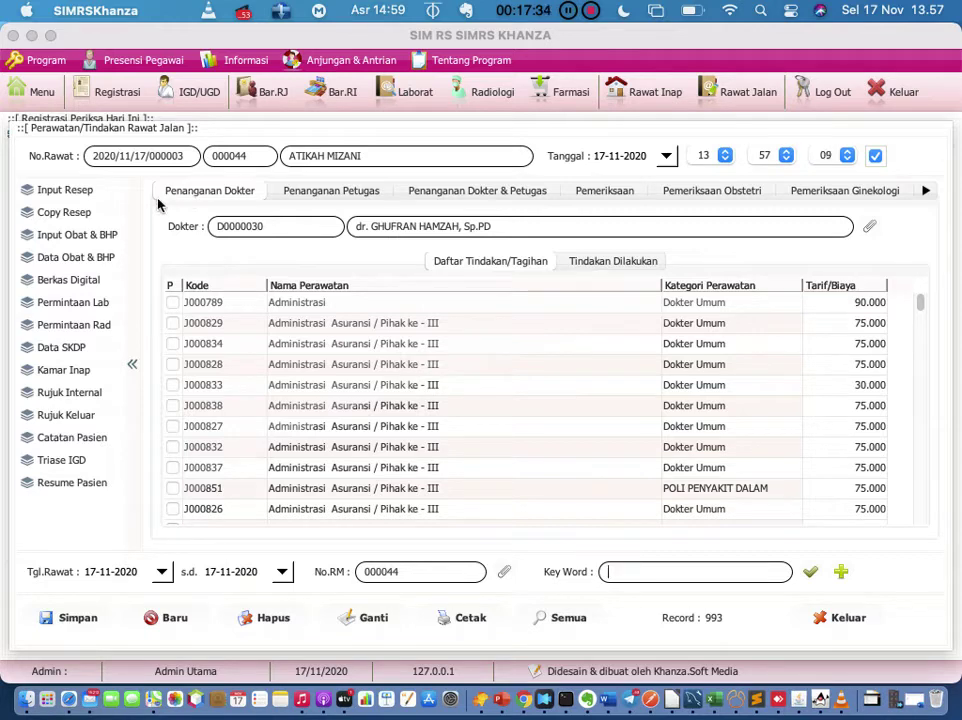
# Step: Open and close the lab request form a few times, then close the treatment record
pyautogui.click(85, 305)
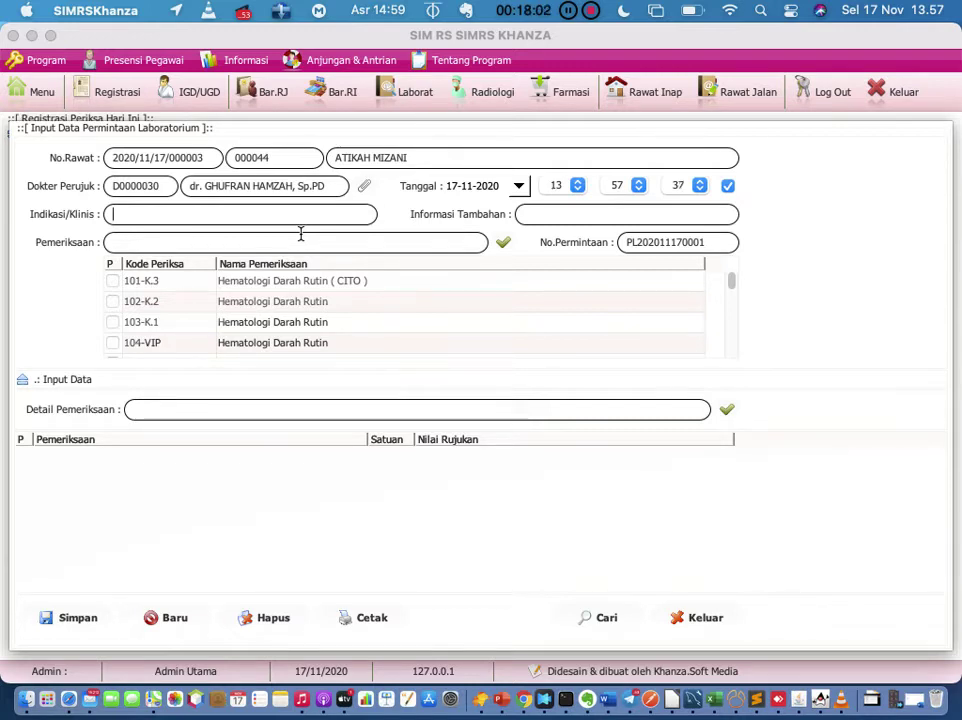
pyautogui.click(683, 617)
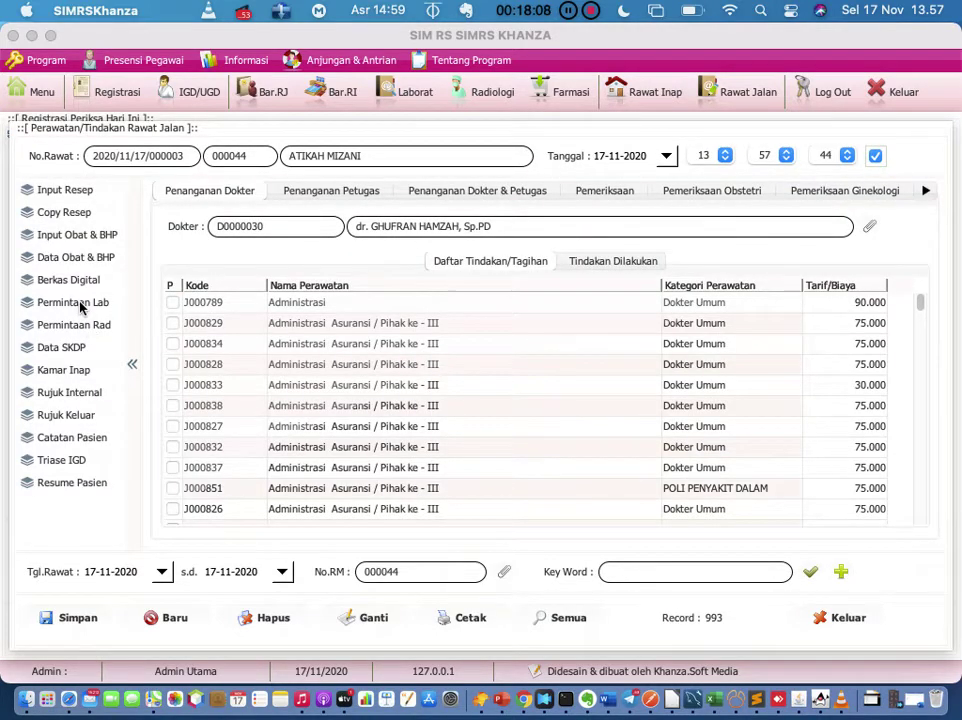
pyautogui.click(82, 308)
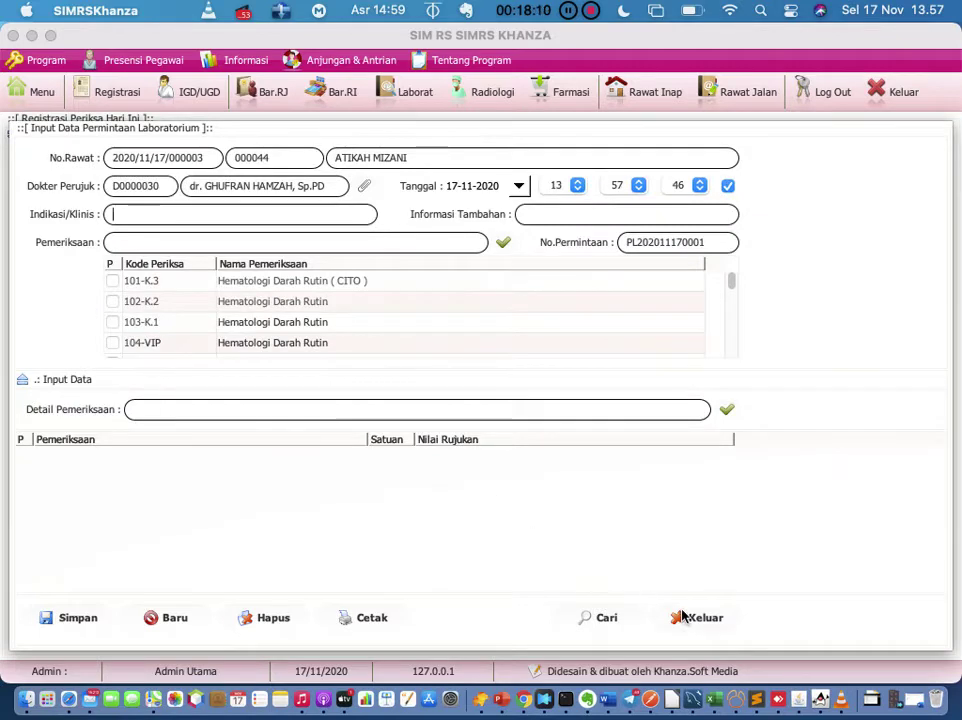
pyautogui.click(683, 617)
pyautogui.click(836, 618)
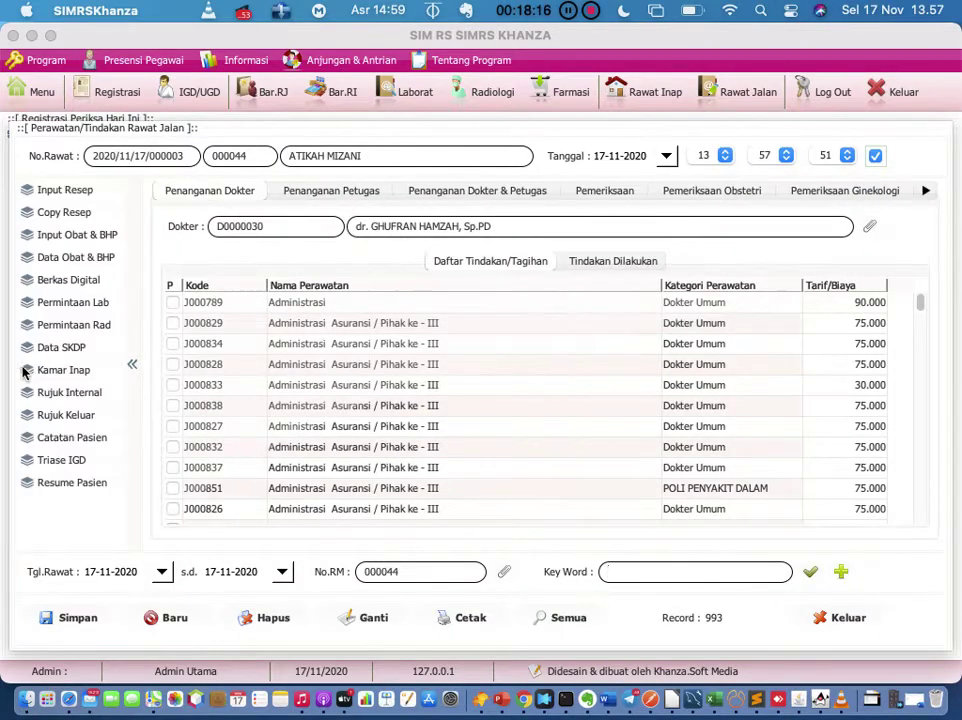
pyautogui.click(66, 302)
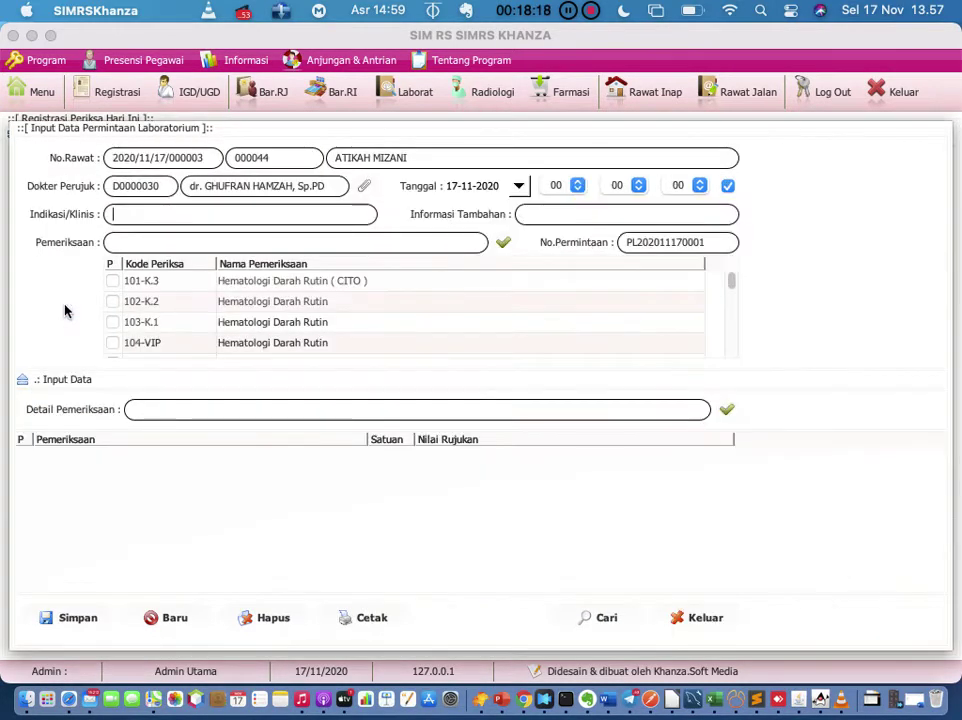
pyautogui.click(695, 618)
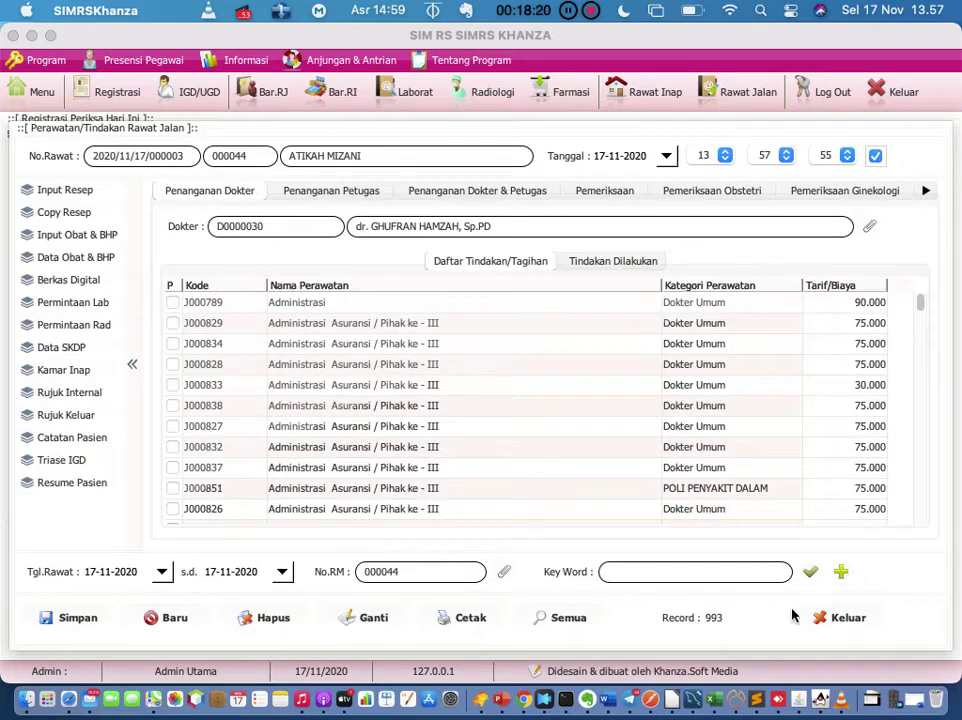
pyautogui.click(845, 617)
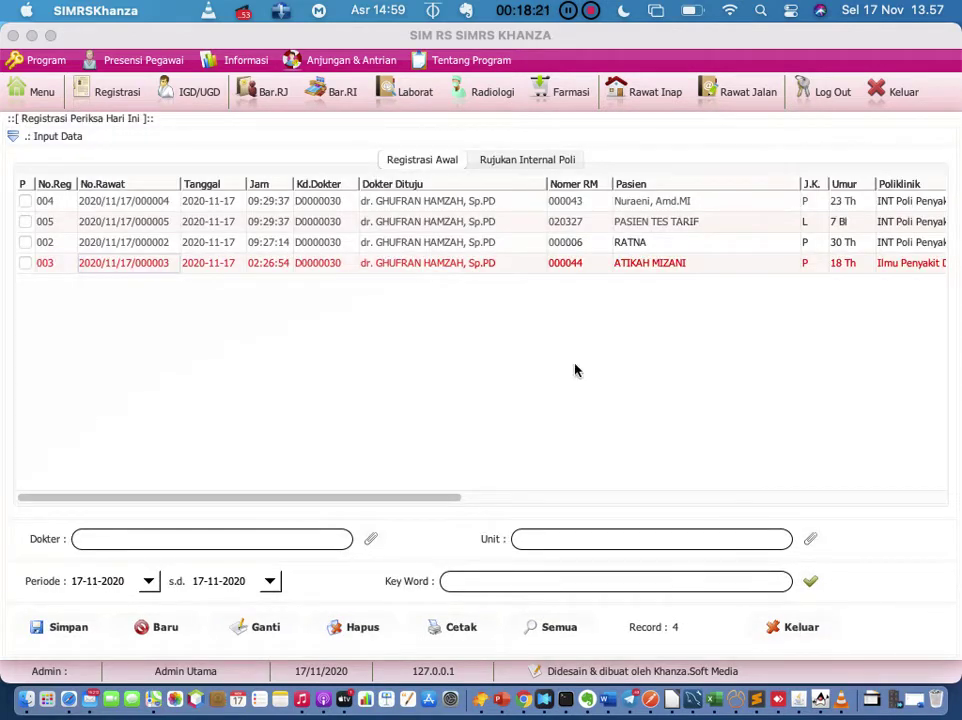
# Step: Open a laboratory test request (Permintaan > Pemeriksaan Lab) for registration 003
pyautogui.click(398, 266)
pyautogui.rightClick(398, 268)
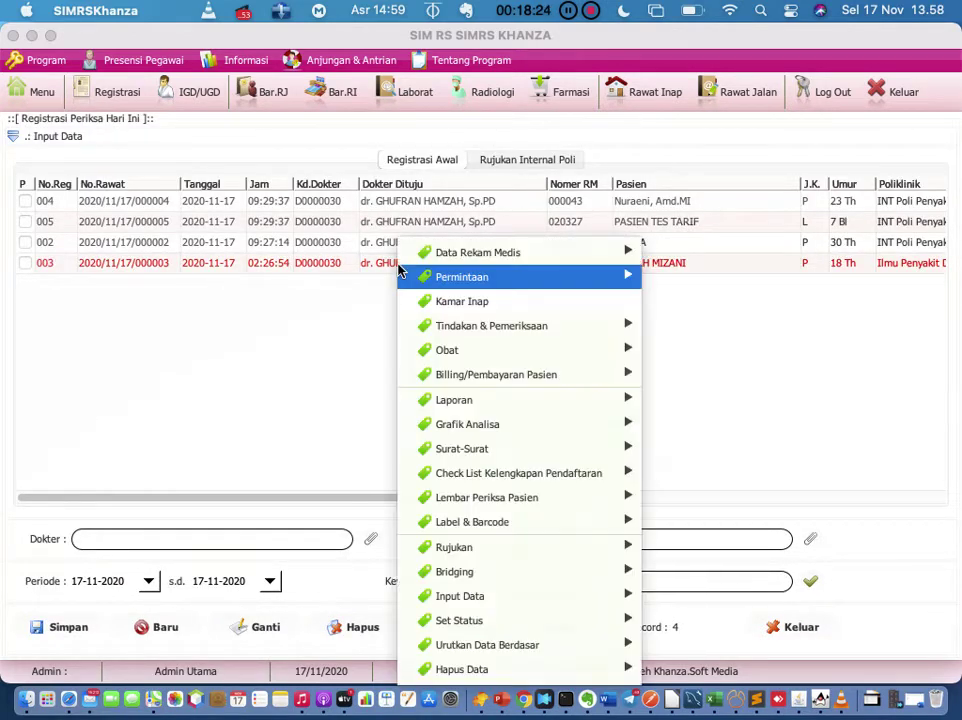
pyautogui.moveTo(399, 270)
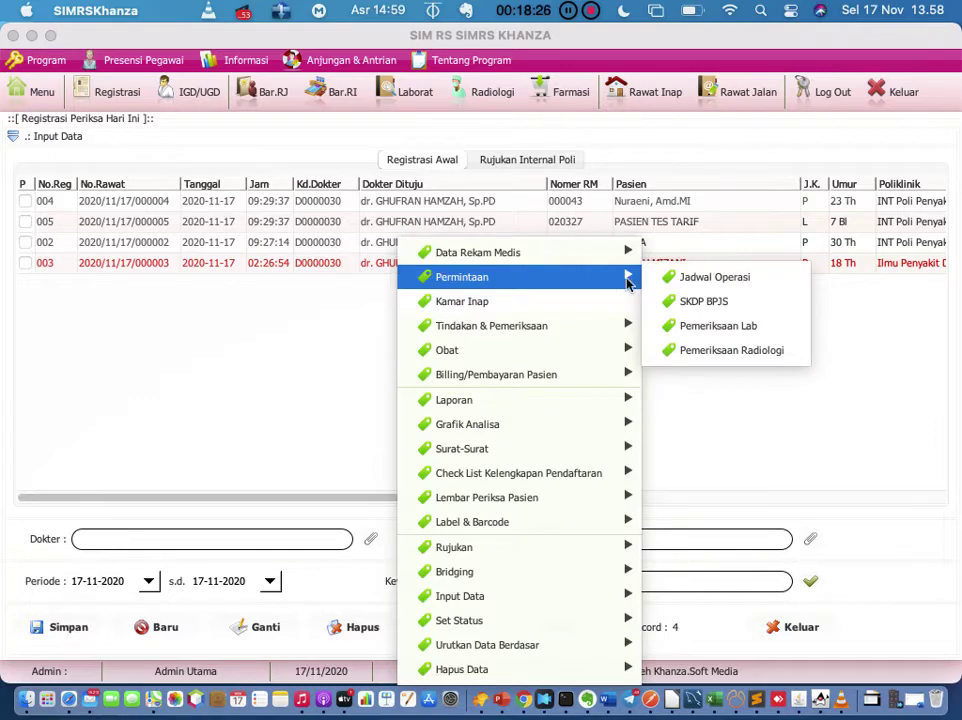
pyautogui.click(714, 333)
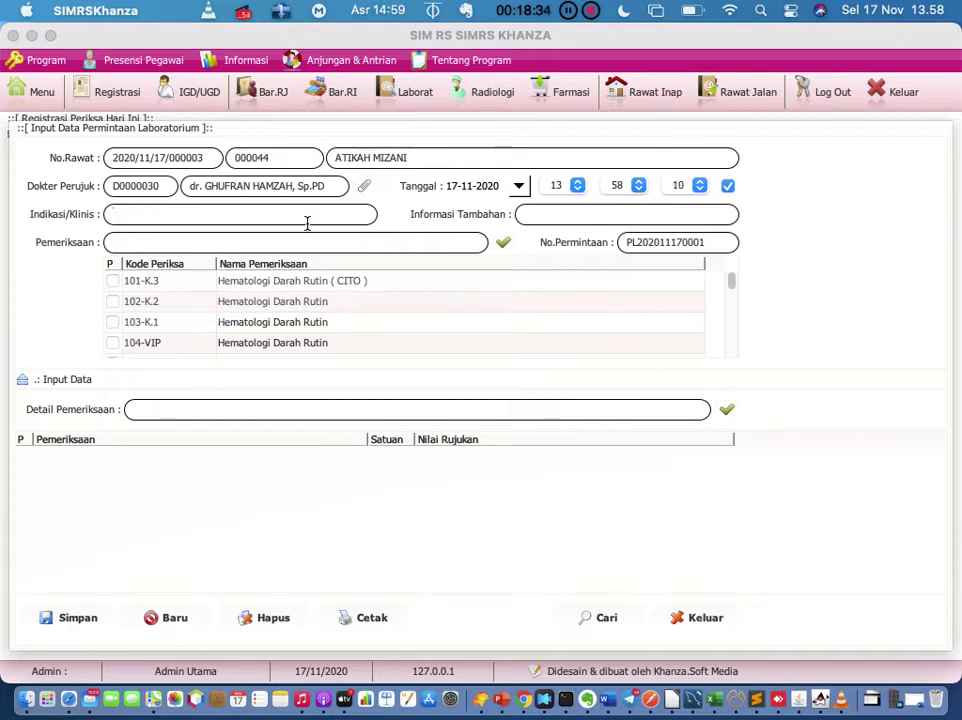
# Step: Enter 'panas' and 'batuk pilek' as the lab request's clinical details
pyautogui.write('panas')
pyautogui.click(586, 213)
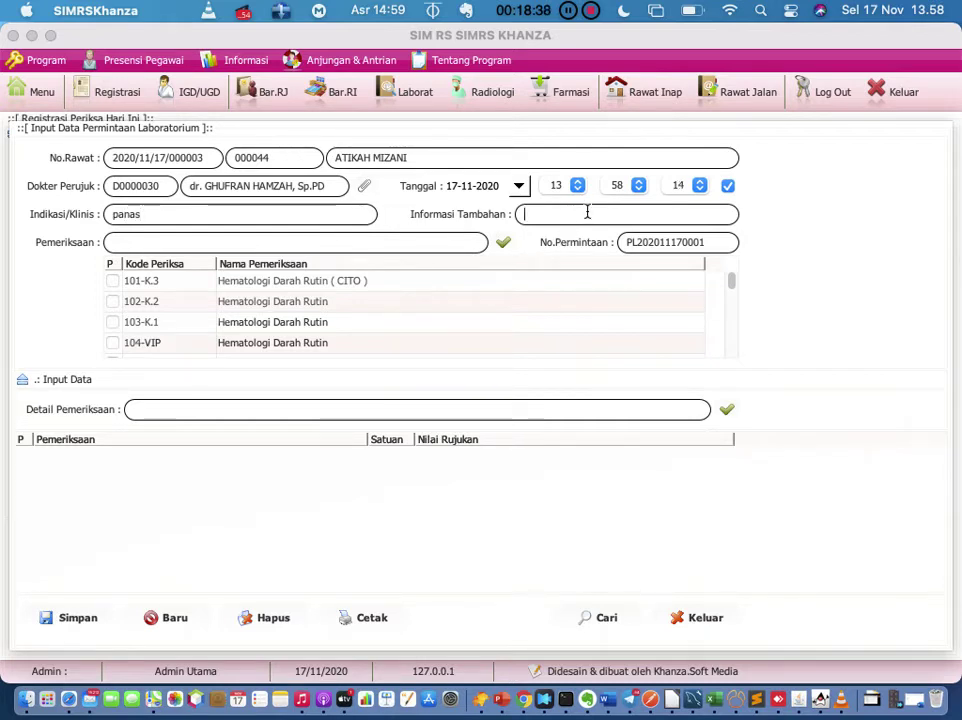
pyautogui.write('batuk pil')
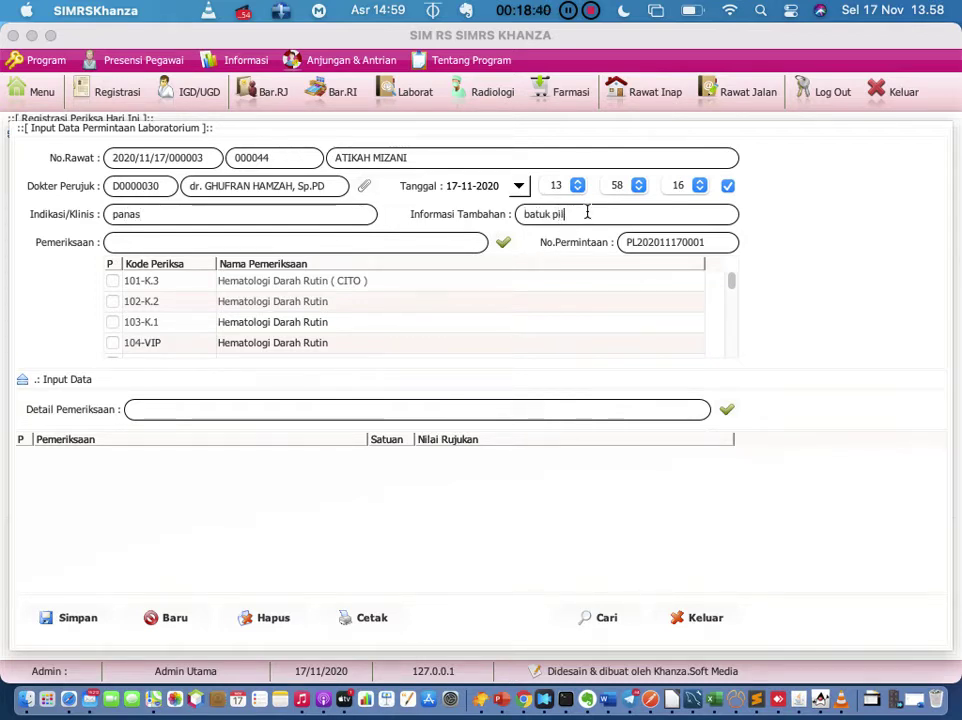
pyautogui.write('ek')
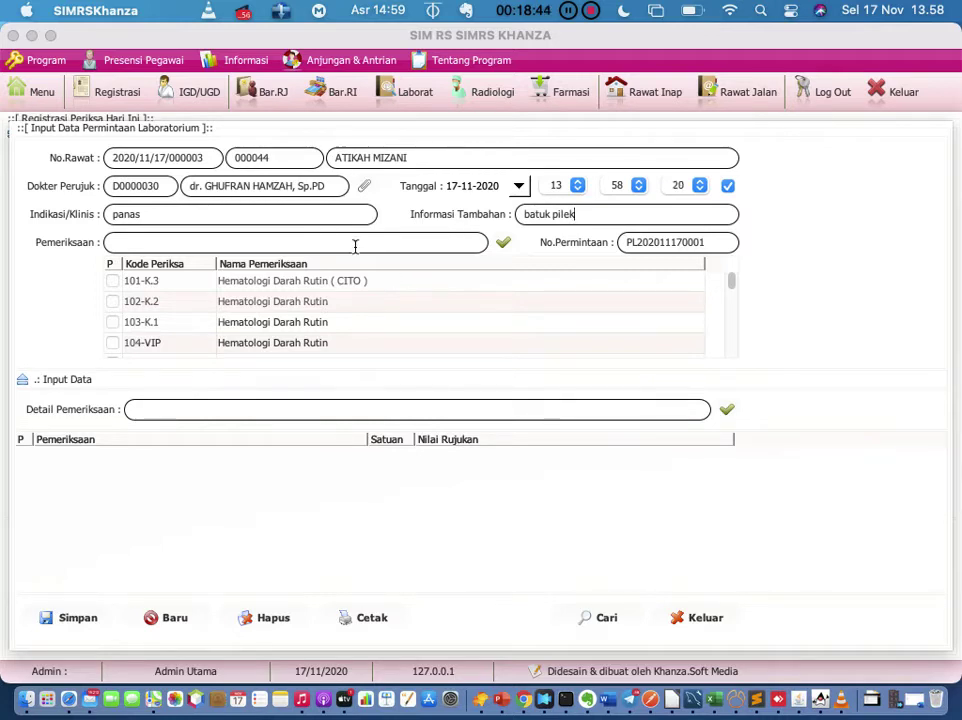
# Step: Select Hematologi Darah Rutin (CITO) with Hemoglobin, Rhesus, Golongan Darah, LED and MCHC tests
pyautogui.click(112, 281)
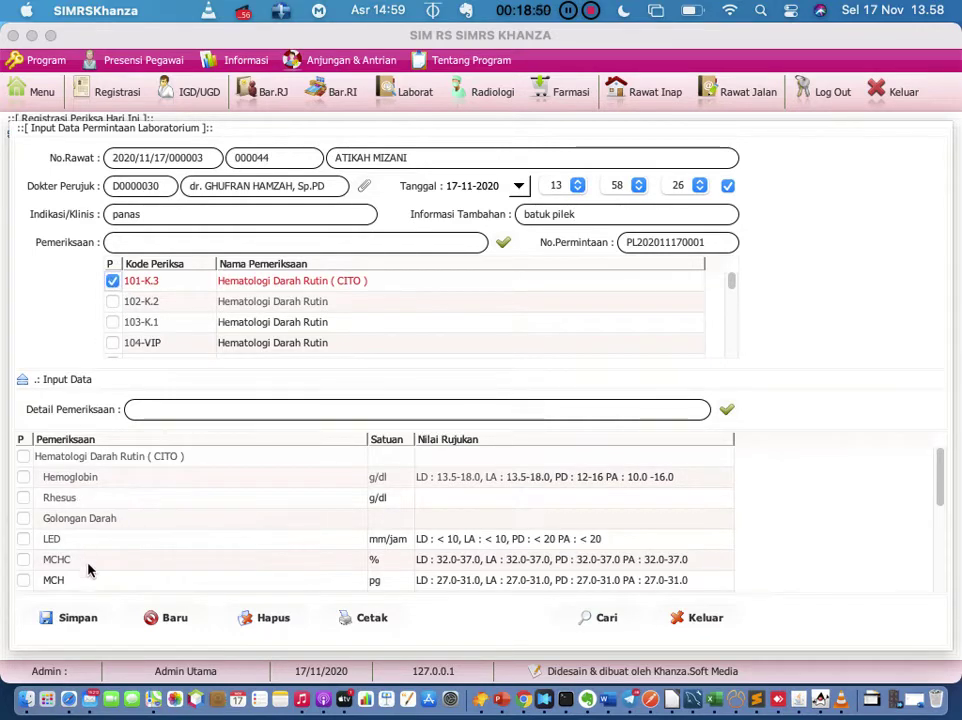
pyautogui.scroll(-2, 91, 570)
pyautogui.scroll(2, 90, 573)
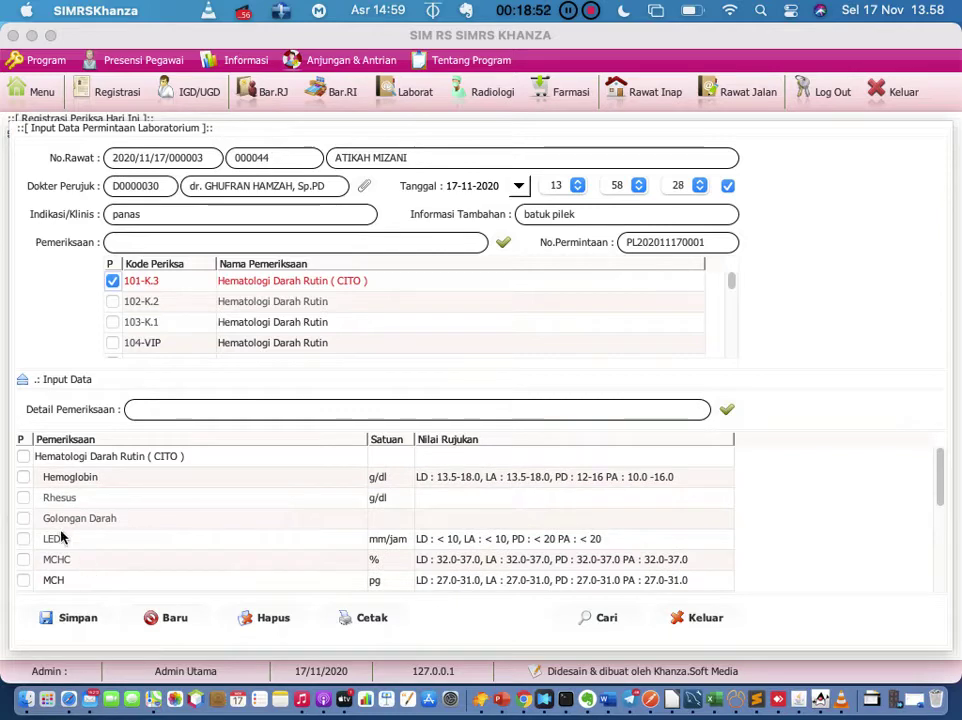
pyautogui.click(22, 456)
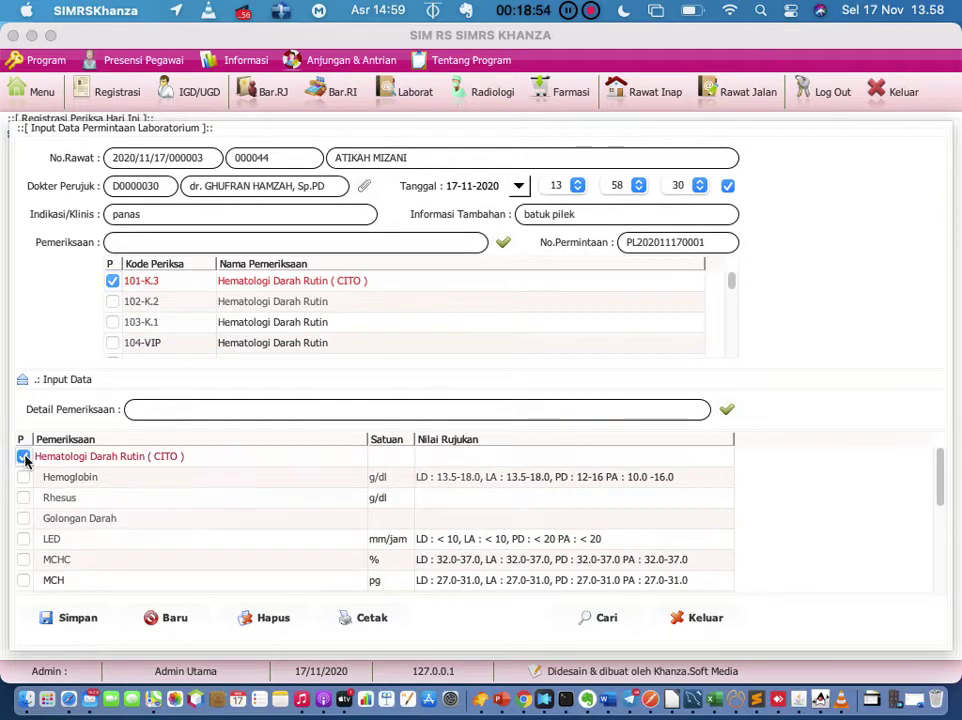
pyautogui.click(23, 477)
pyautogui.click(23, 497)
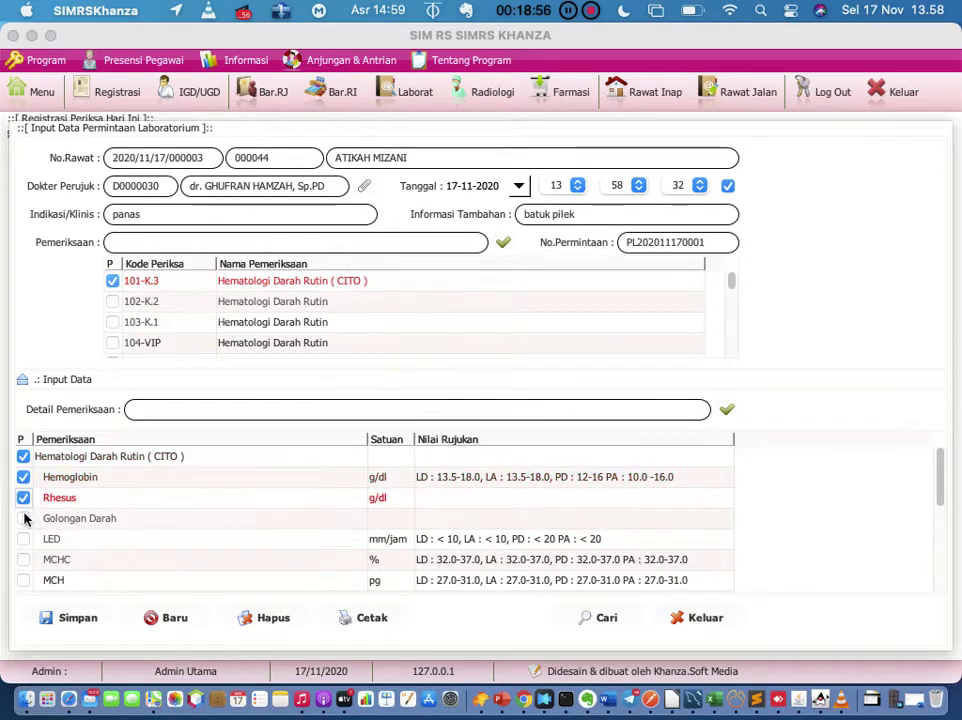
pyautogui.click(23, 518)
pyautogui.click(23, 539)
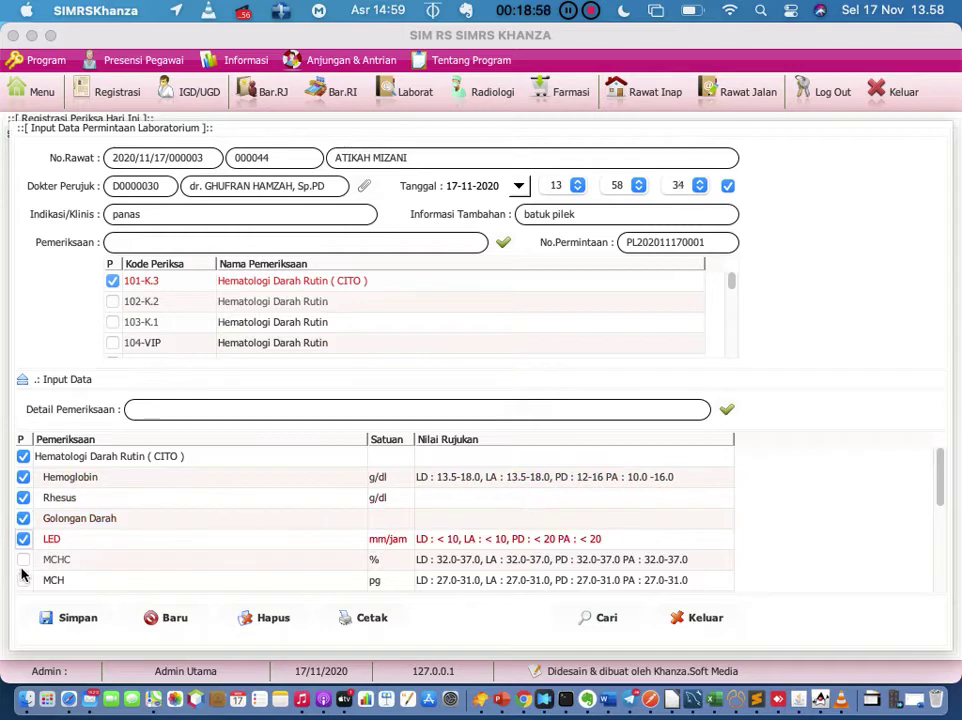
pyautogui.click(23, 561)
# Step: Add the MCH and MCV tests and preview the printed lab request
pyautogui.scroll(-2, 24, 565)
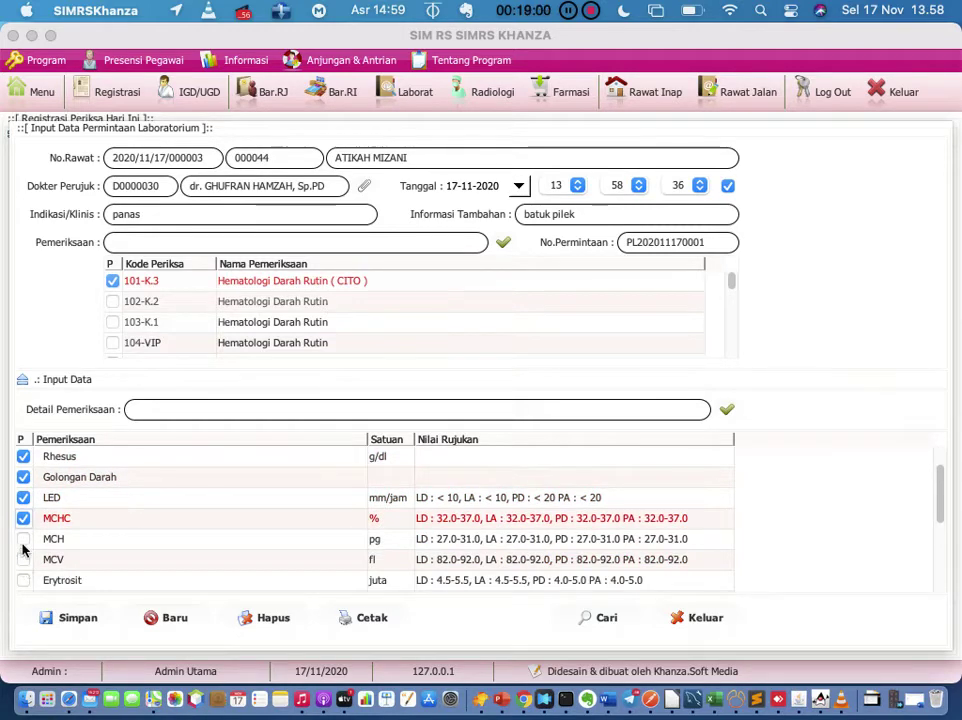
pyautogui.click(23, 541)
pyautogui.click(23, 560)
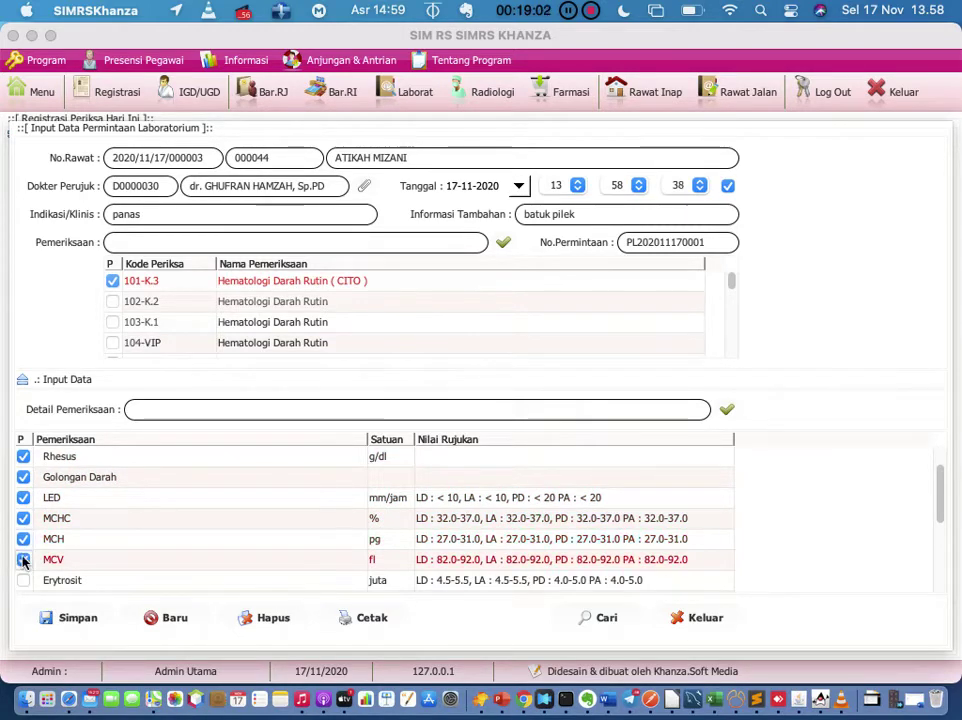
pyautogui.scroll(-2, 23, 562)
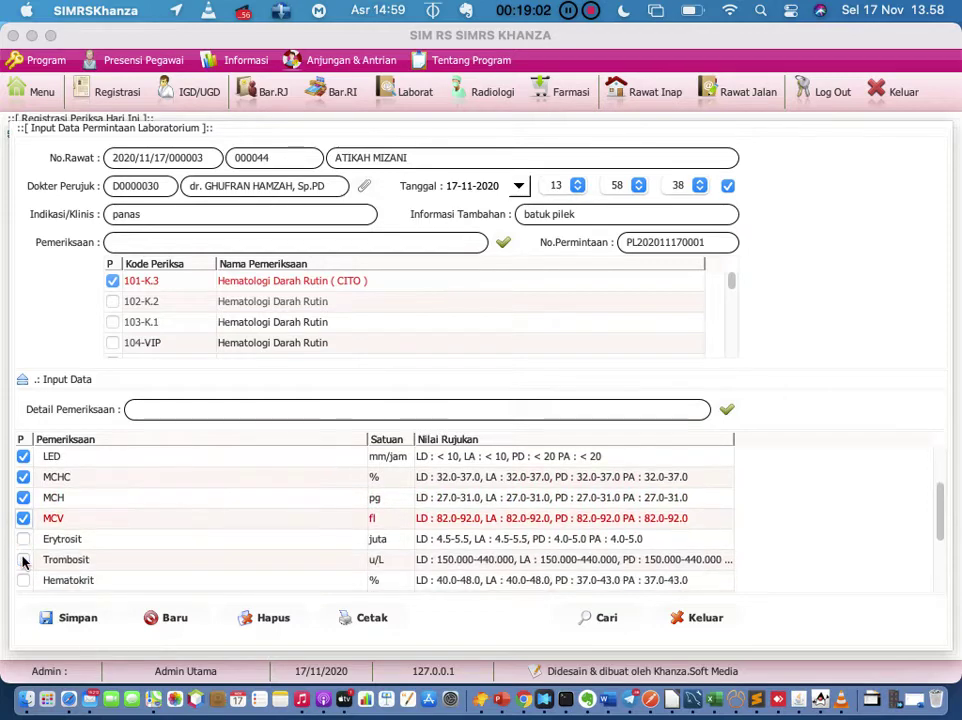
pyautogui.click(369, 620)
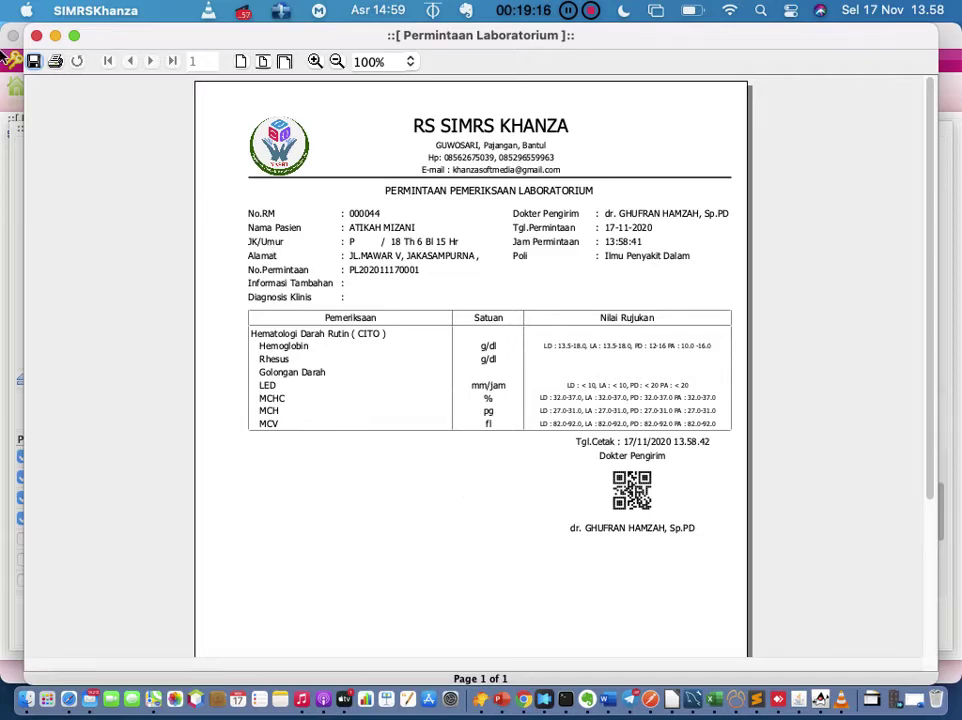
# Step: Close the preview, save the lab request with confirmation, and exit the request form
pyautogui.click(34, 37)
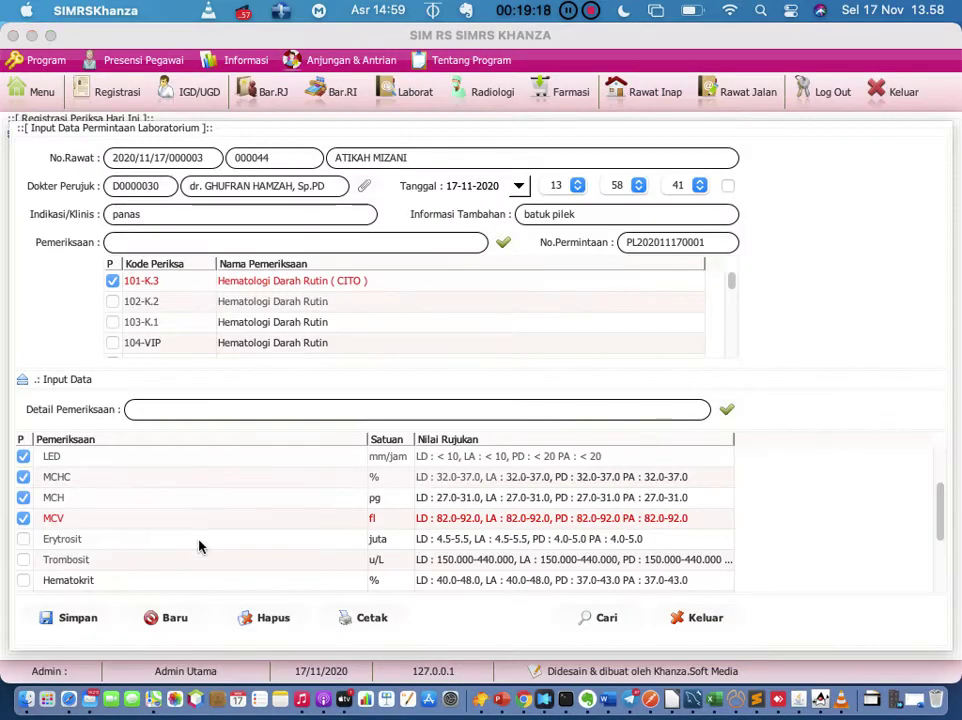
pyautogui.click(90, 623)
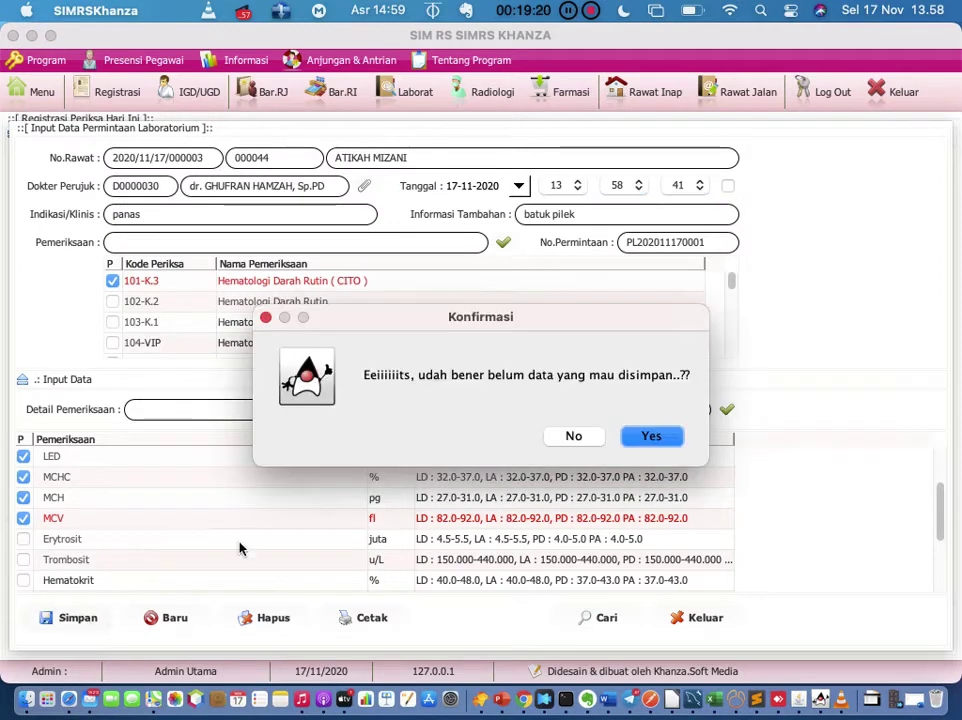
pyautogui.click(648, 436)
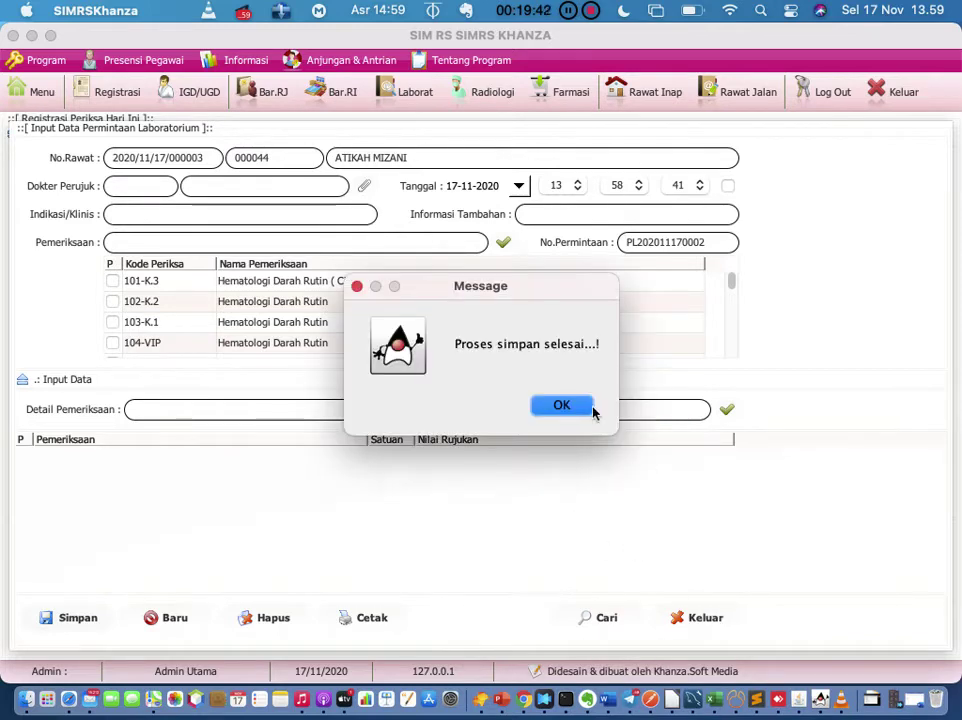
pyautogui.click(590, 403)
pyautogui.click(683, 619)
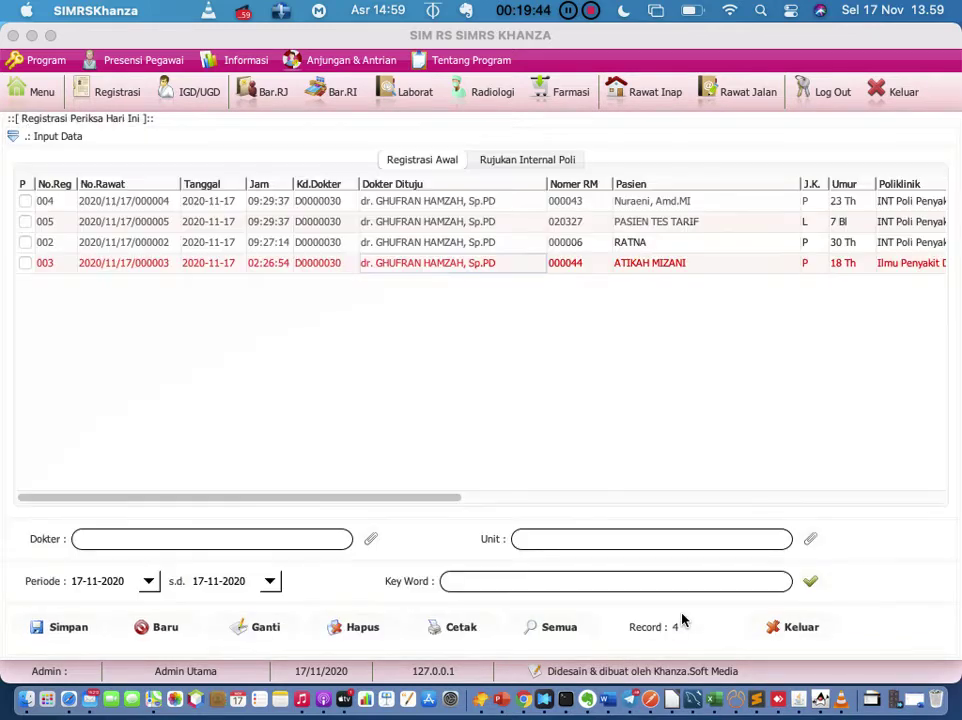
# Step: Open a radiology request (Permintaan > Pemeriksaan Radiologi) for registration 003
pyautogui.rightClick(449, 266)
pyautogui.moveTo(457, 272)
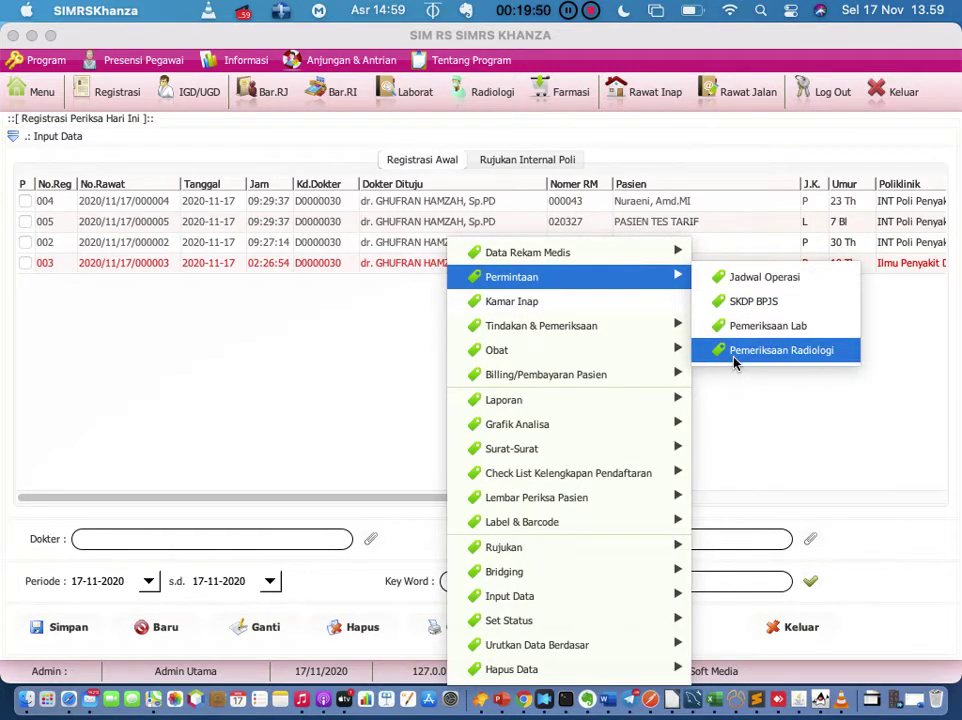
pyautogui.click(735, 362)
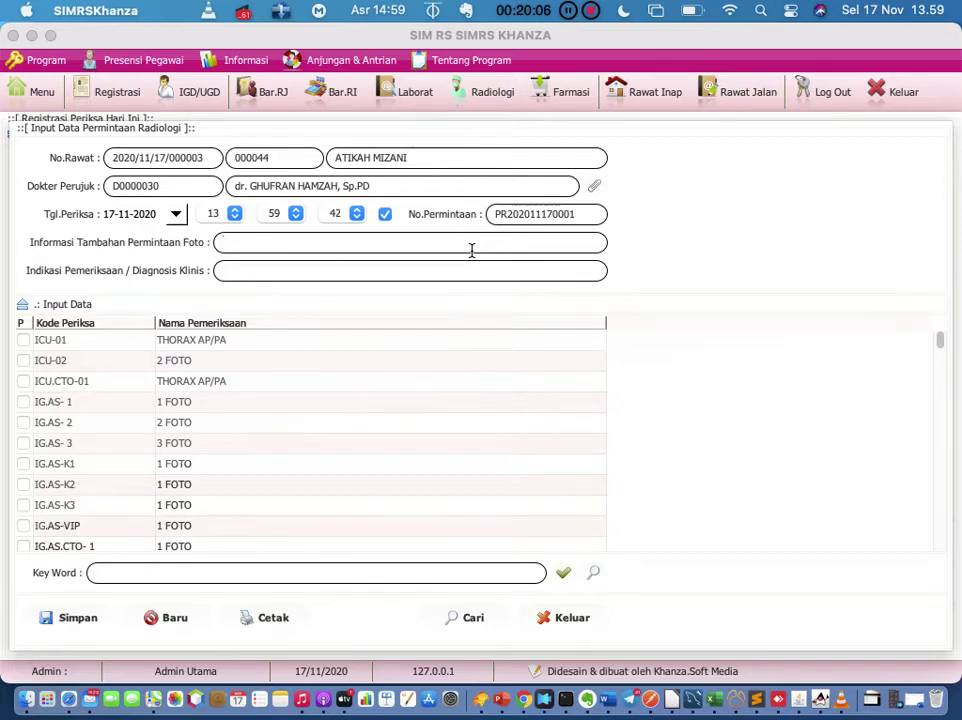
# Step: Note 'batuk lebih dari 3 minggu', diagnosis 'susp tb', request ICU-01 THORAX AP/PA, and preview
pyautogui.write('batuk lebih dari ')
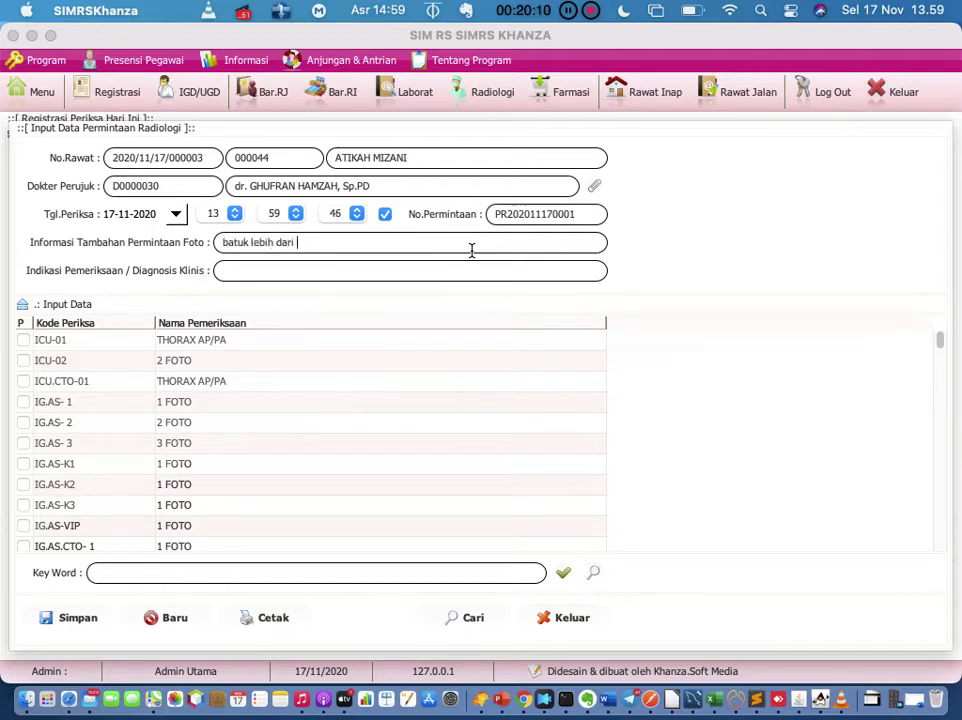
pyautogui.write('3 ming')
pyautogui.write('gu')
pyautogui.click(440, 272)
pyautogui.write('sus')
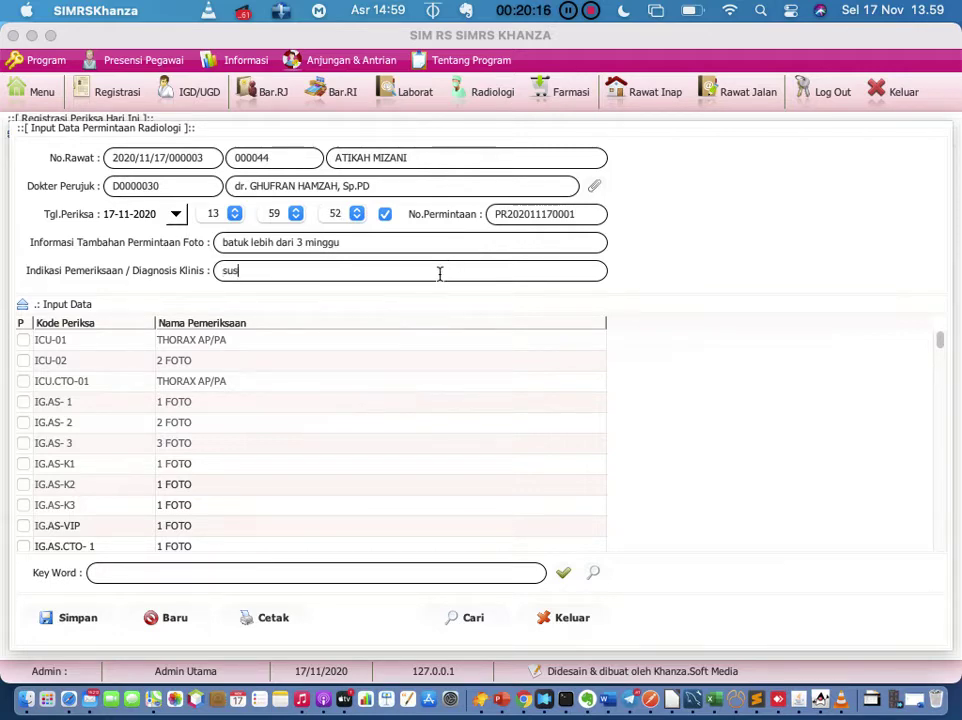
pyautogui.write('p tb')
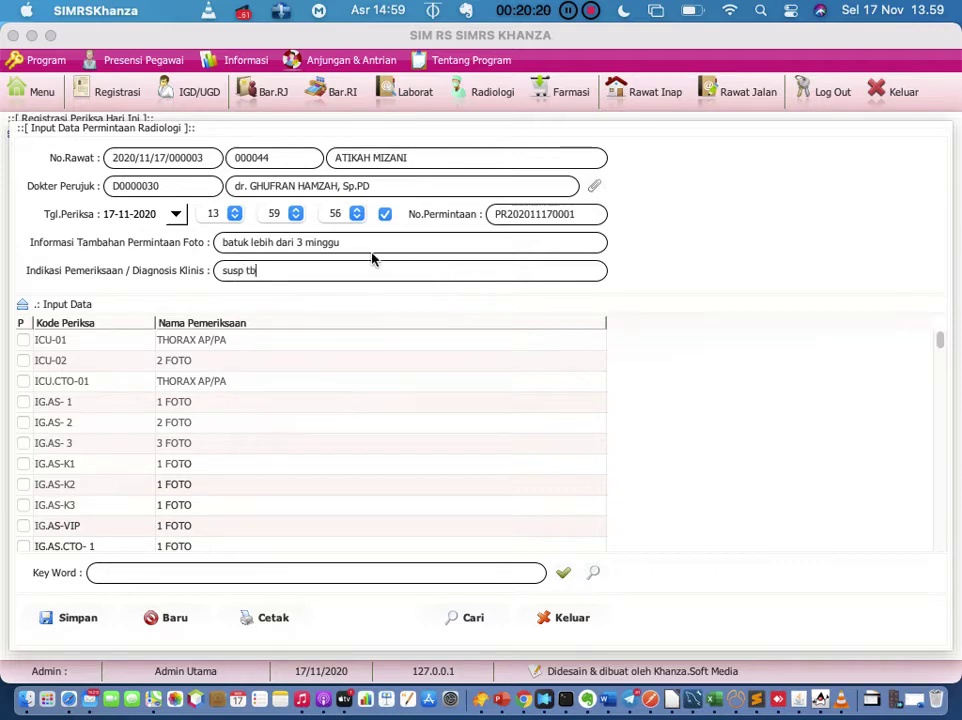
pyautogui.click(25, 342)
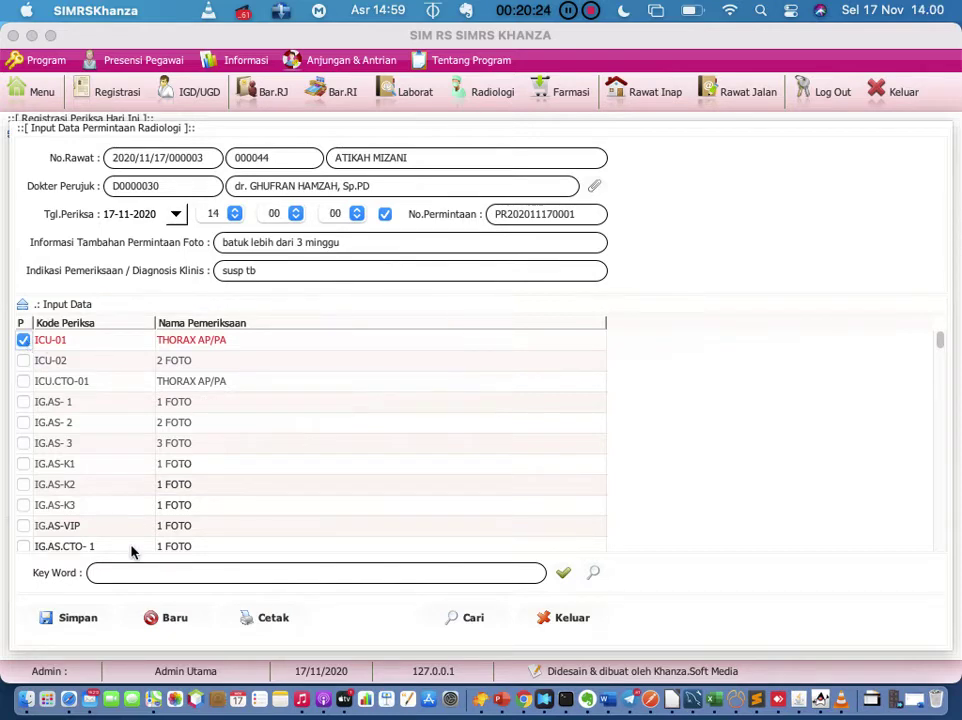
pyautogui.click(269, 619)
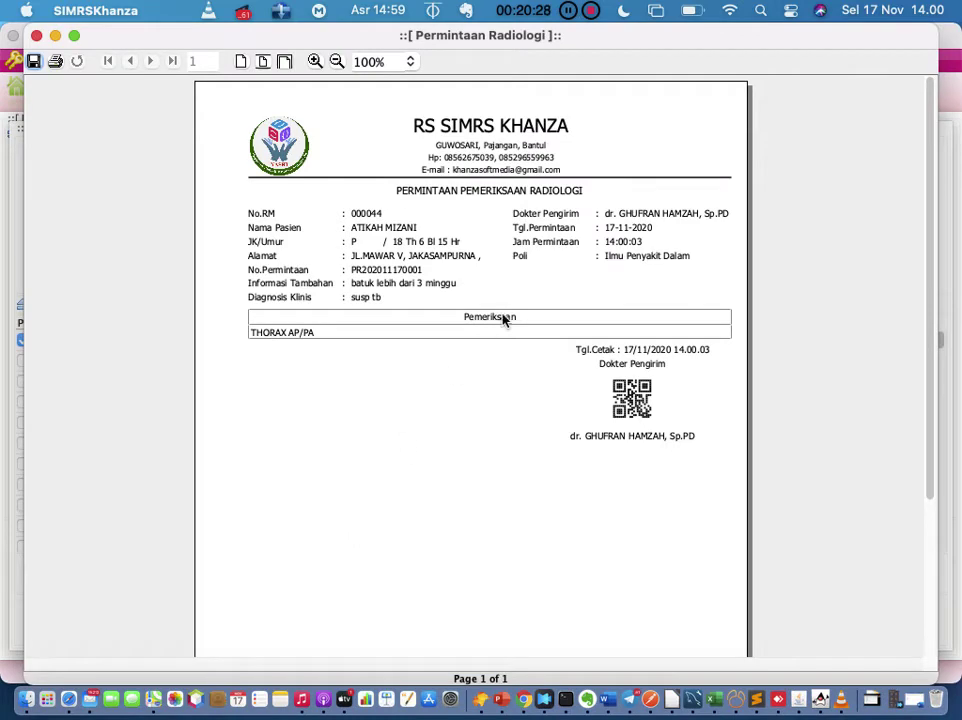
# Step: Close the preview, save the radiology request with confirmation, and exit the request form
pyautogui.click(36, 35)
pyautogui.click(71, 622)
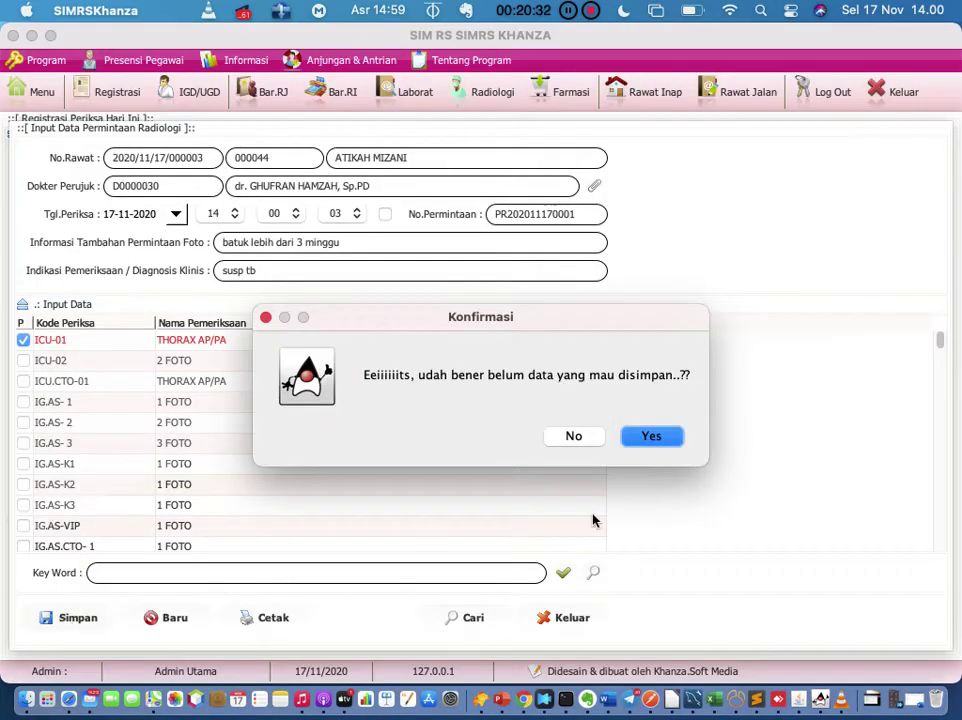
pyautogui.click(651, 436)
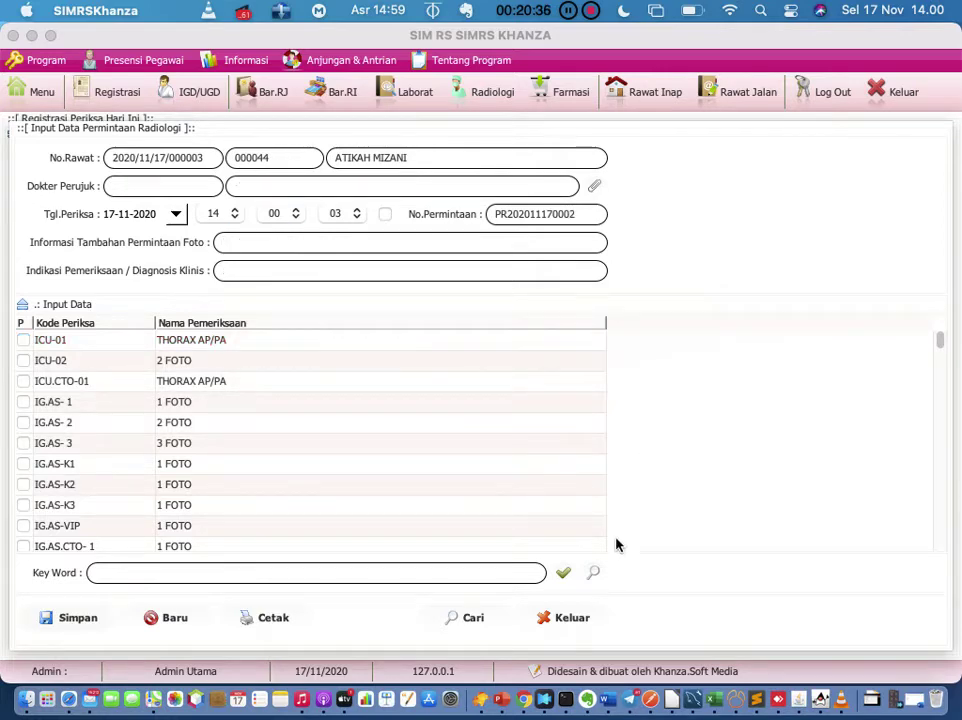
pyautogui.click(571, 401)
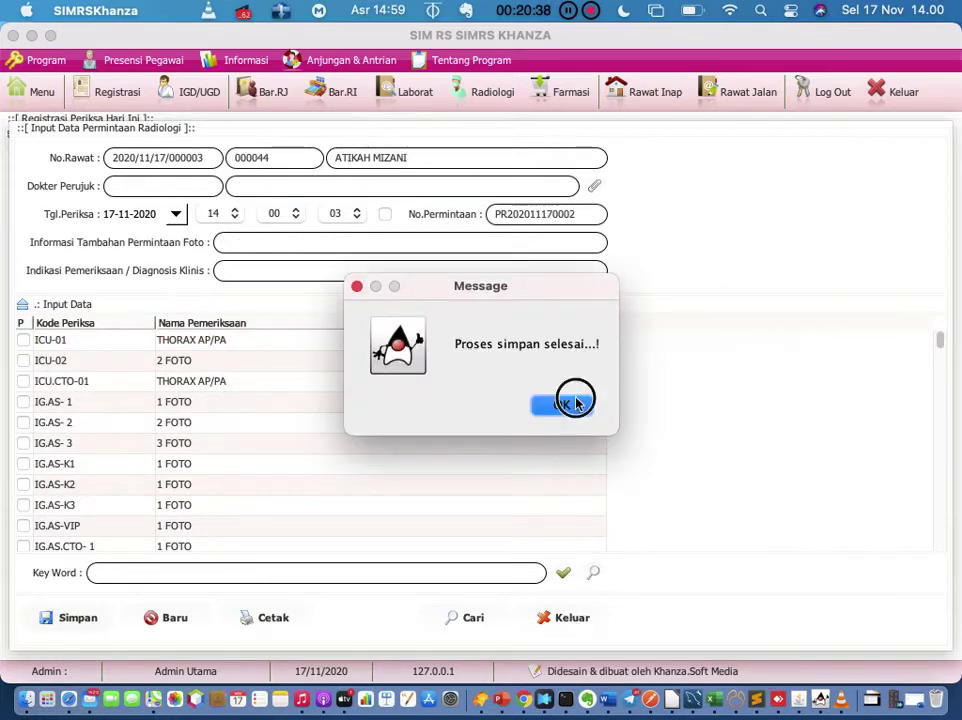
pyautogui.click(568, 620)
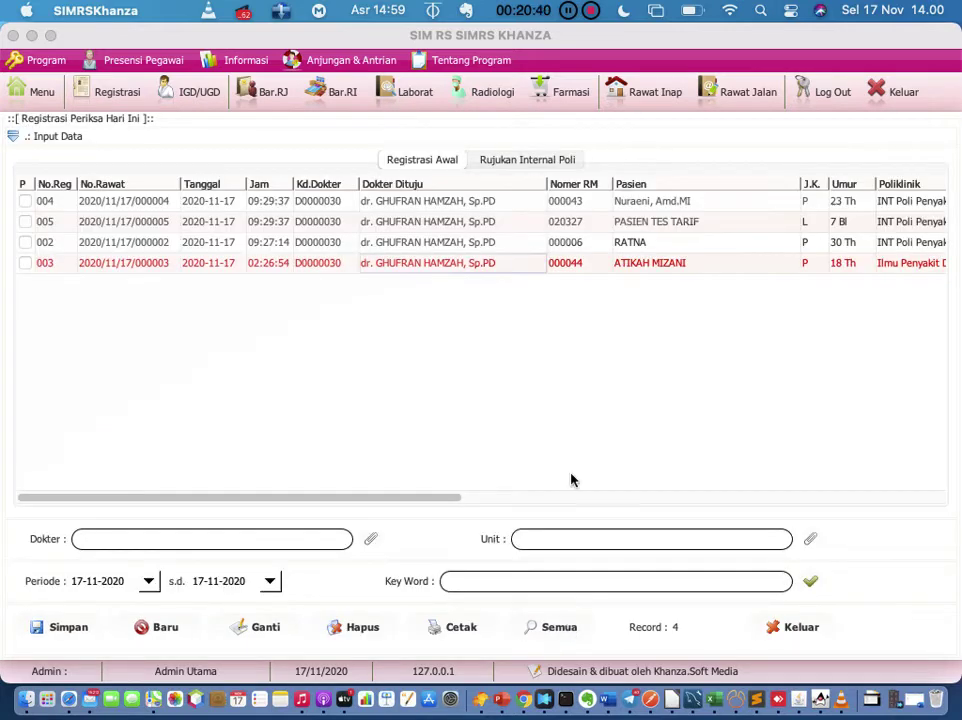
pyautogui.rightClick(434, 266)
pyautogui.click(408, 268)
pyautogui.rightClick(325, 266)
pyautogui.moveTo(330, 274)
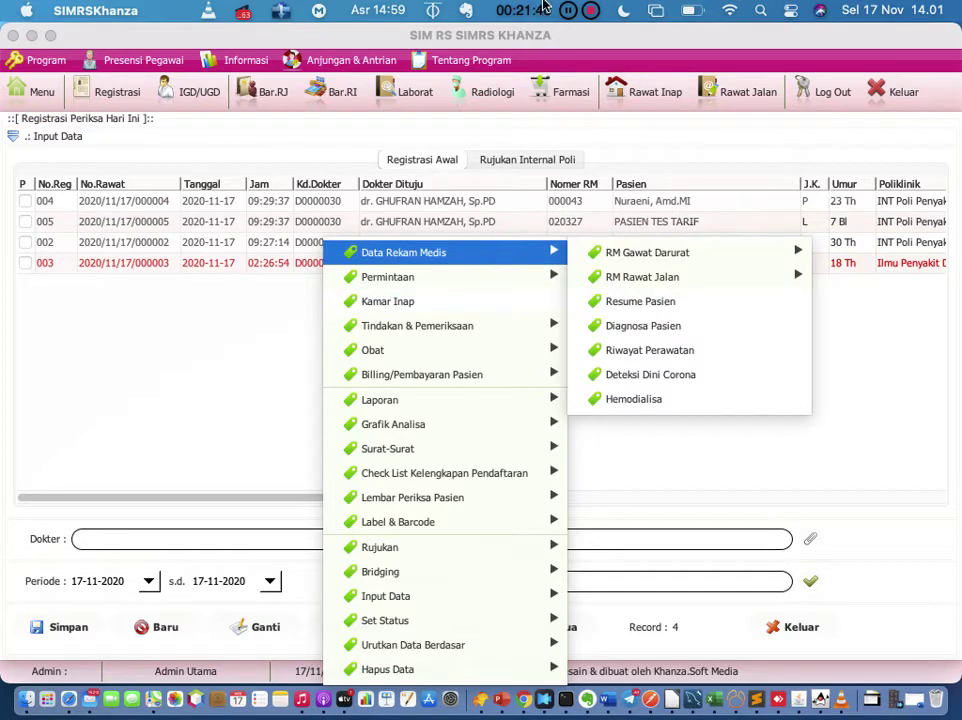
pyautogui.click(261, 425)
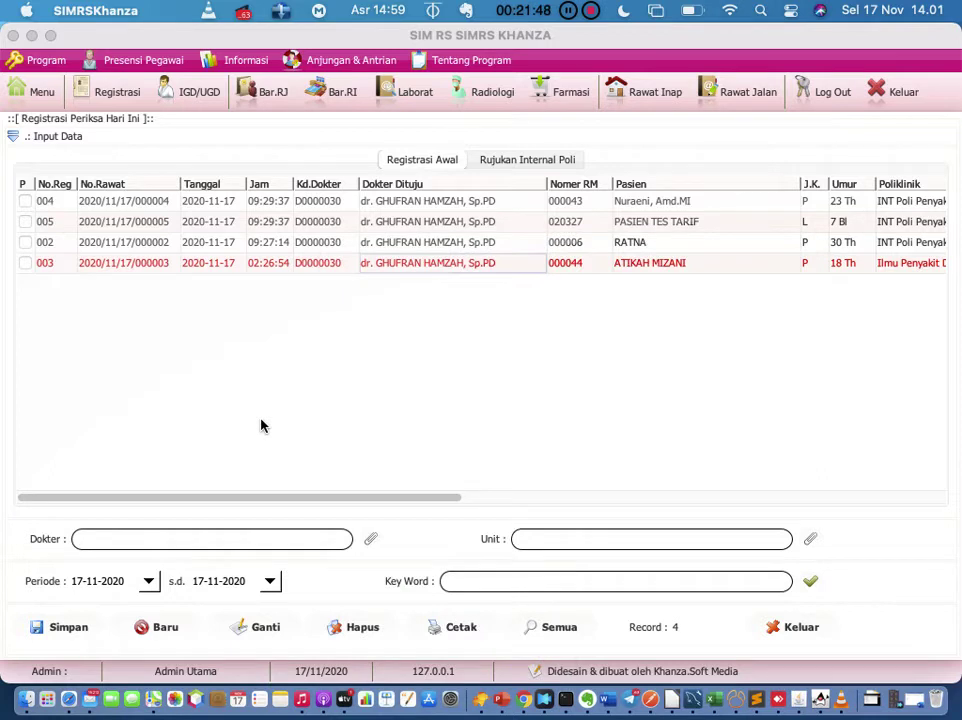
pyautogui.click(311, 266)
pyautogui.rightClick(311, 268)
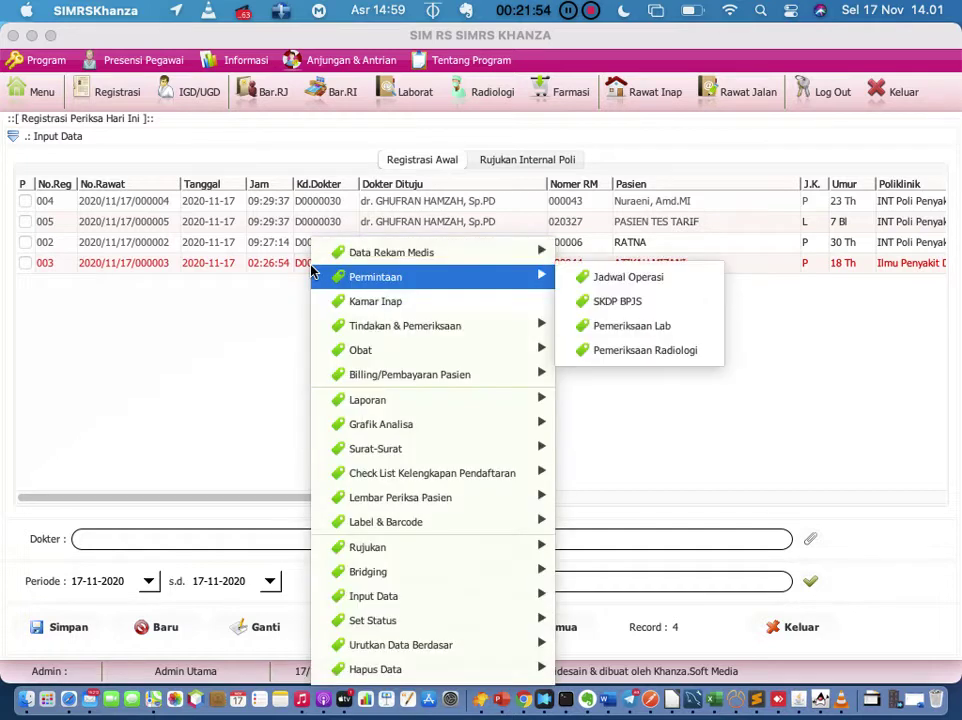
pyautogui.moveTo(402, 328)
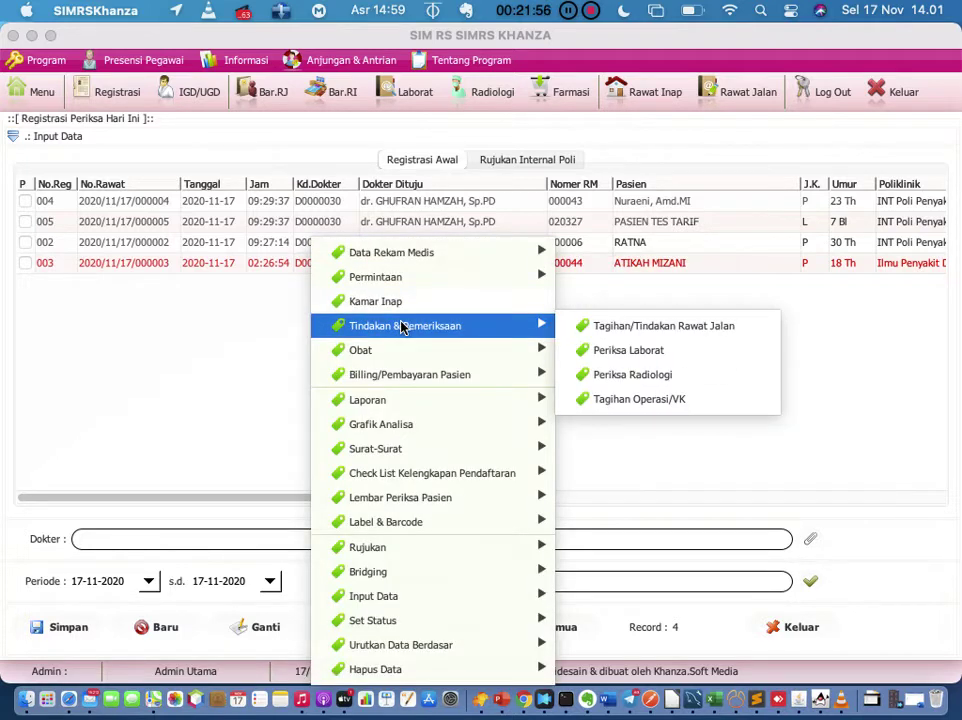
pyautogui.click(112, 374)
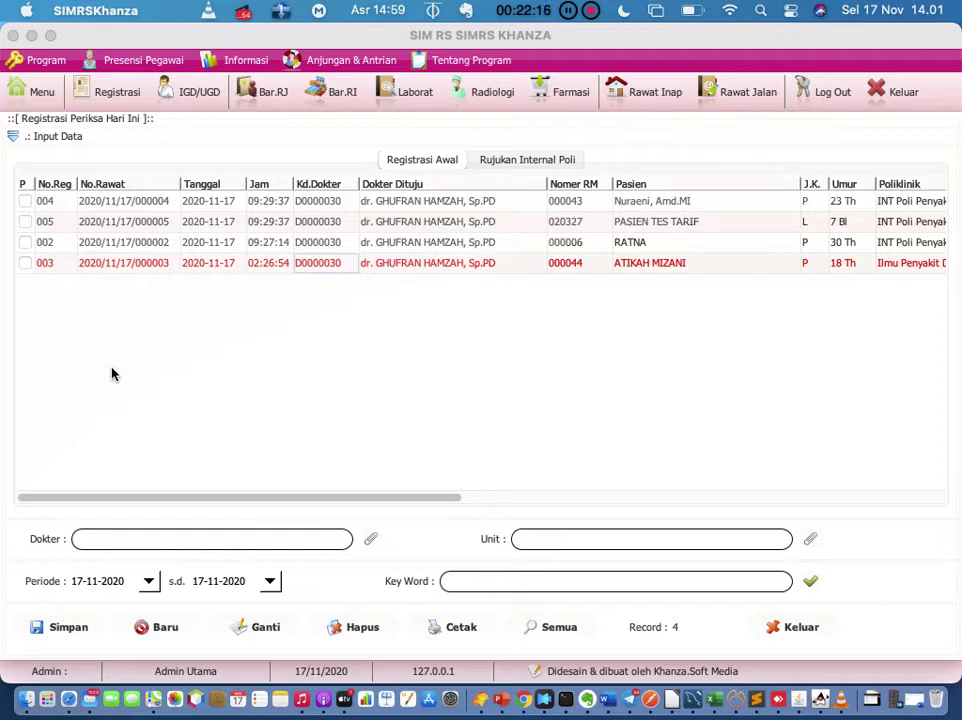
# Step: Open registration 003's outpatient treatment and procedures form from today's list
pyautogui.click(127, 263)
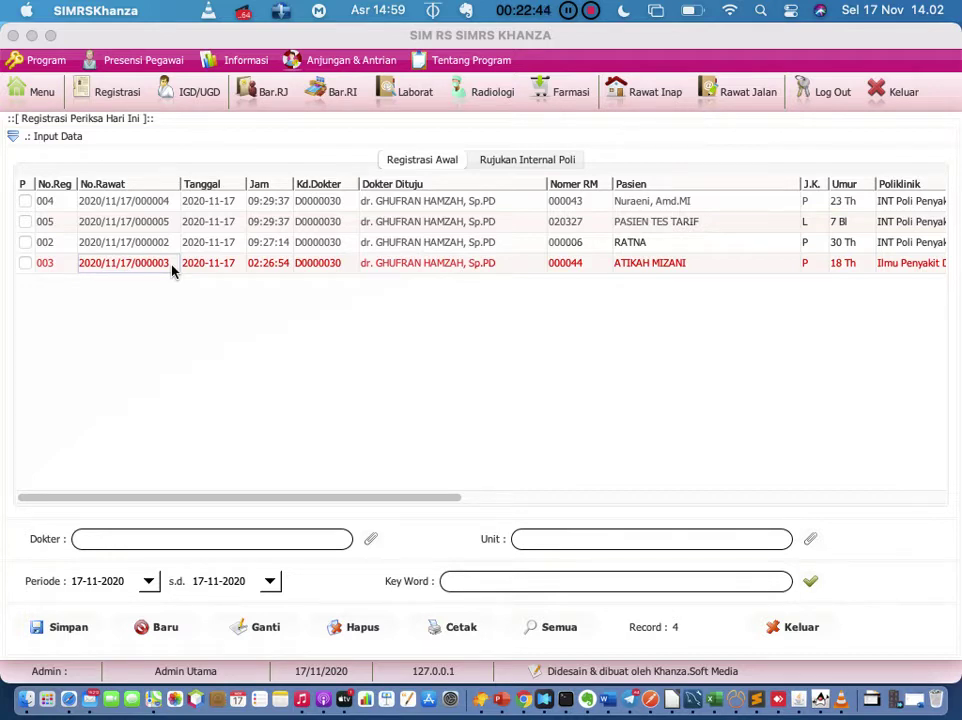
pyautogui.rightClick(172, 270)
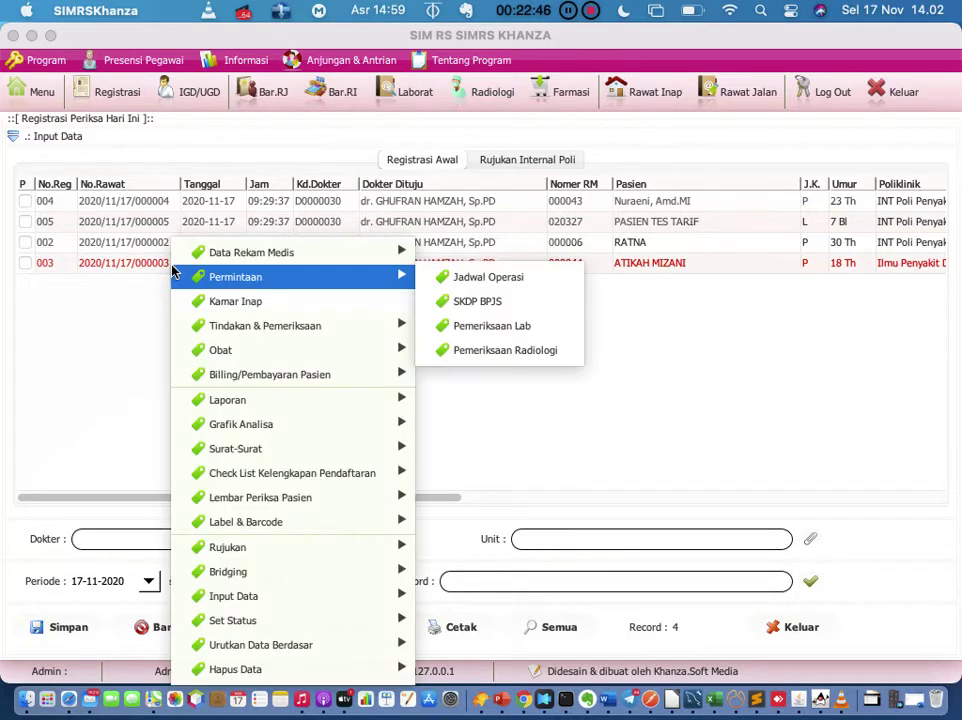
pyautogui.moveTo(226, 384)
pyautogui.click(107, 296)
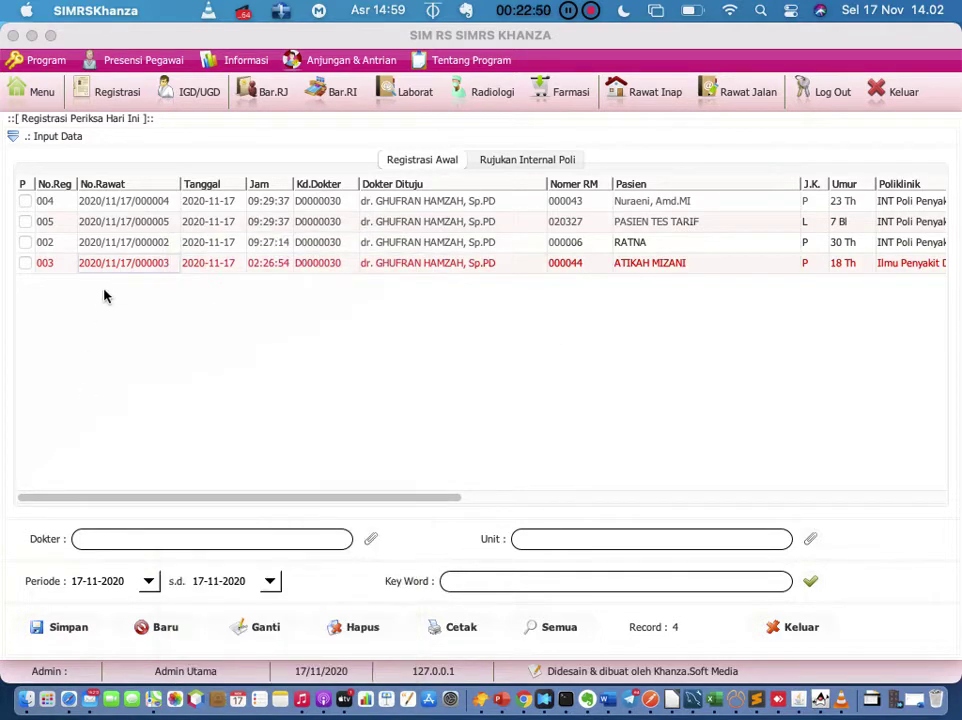
pyautogui.doubleClick(123, 268)
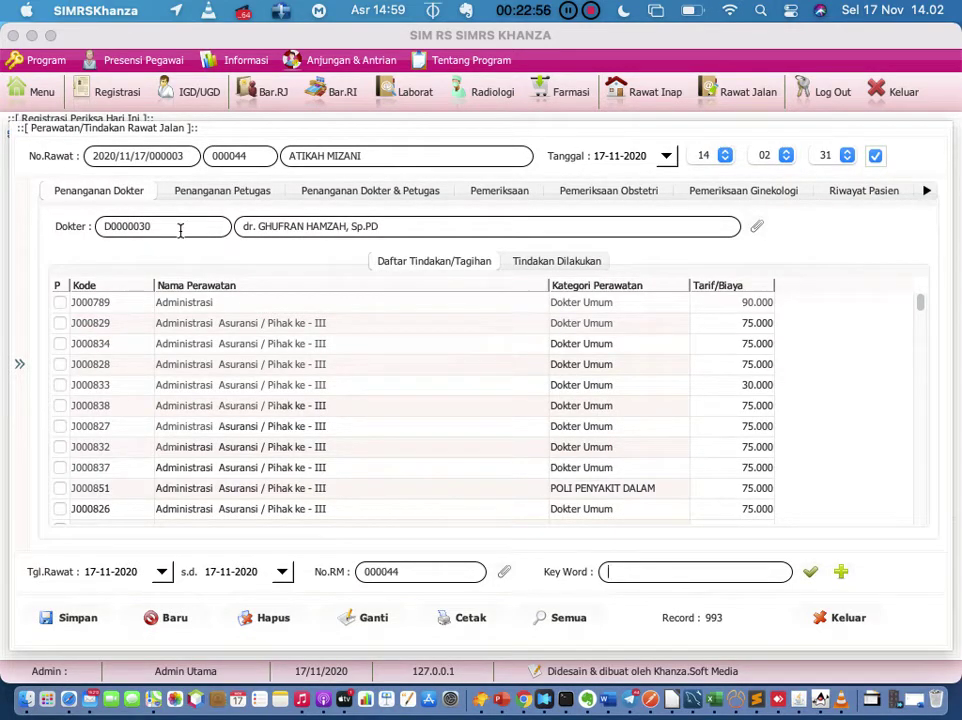
# Step: Check the Penanganan Petugas and Penanganan Dokter lists, then close the treatment form
pyautogui.click(185, 190)
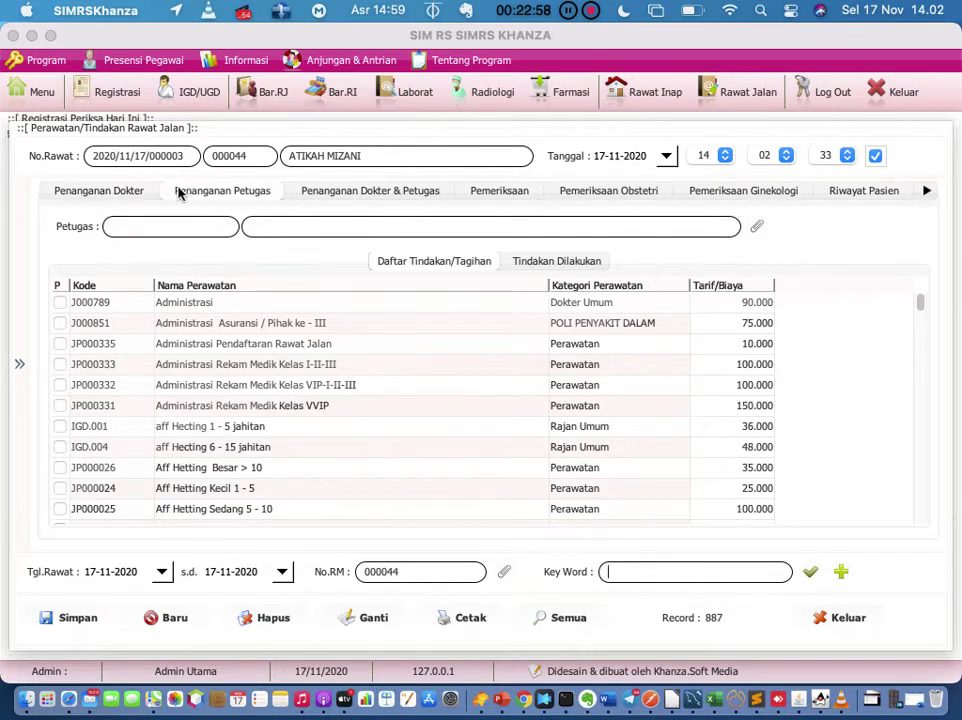
pyautogui.click(117, 193)
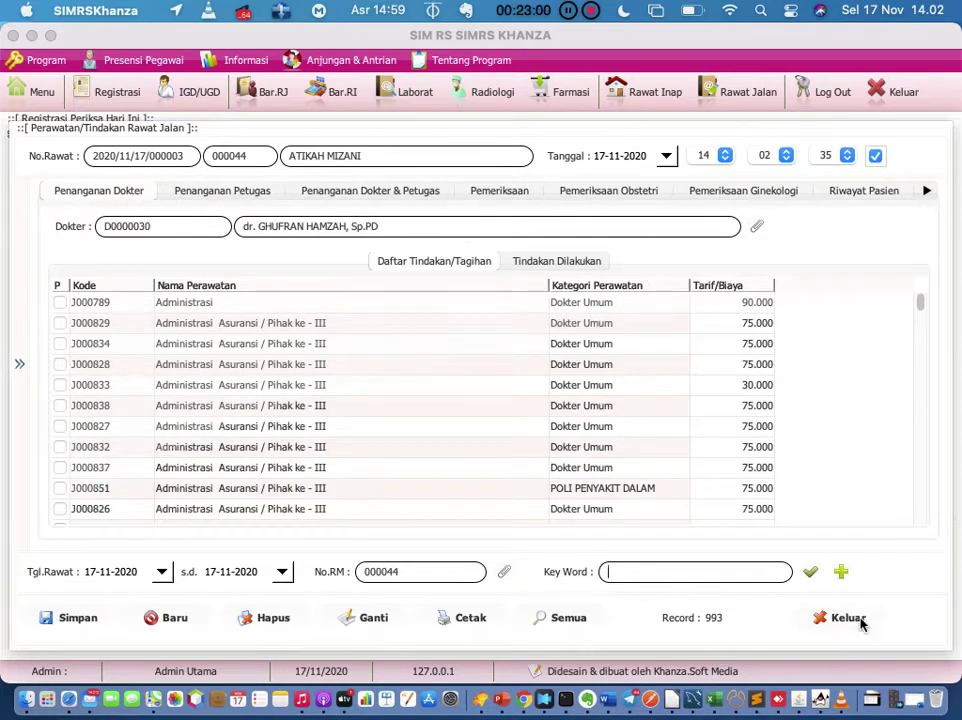
pyautogui.click(855, 618)
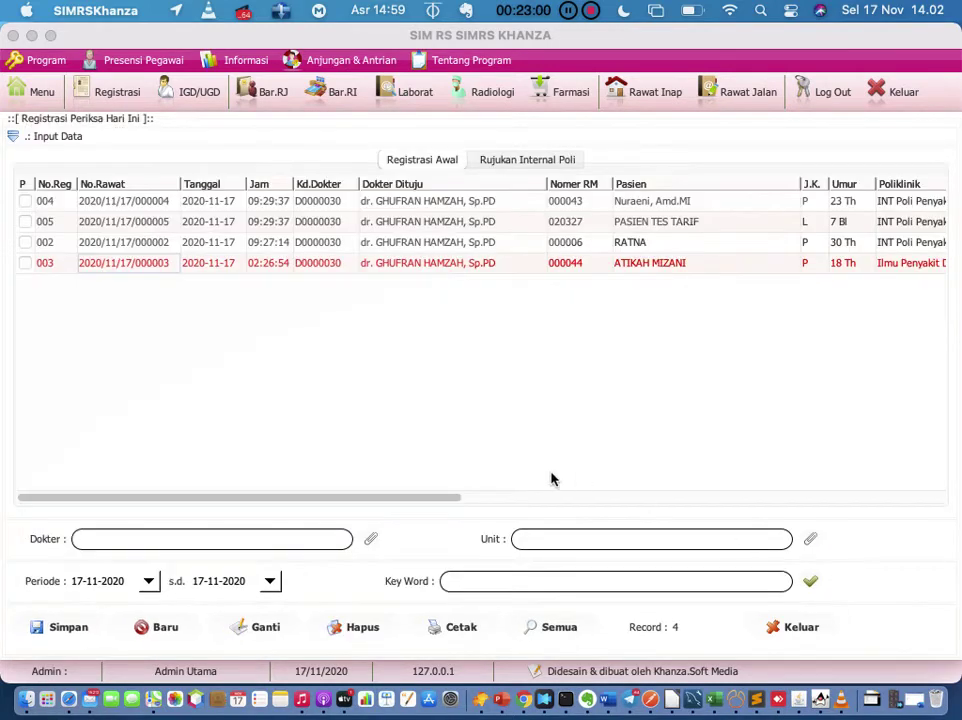
# Step: Reopen registration 003's treatment form and review the Petugas, Dokter & Petugas and Dokter lists
pyautogui.doubleClick(146, 266)
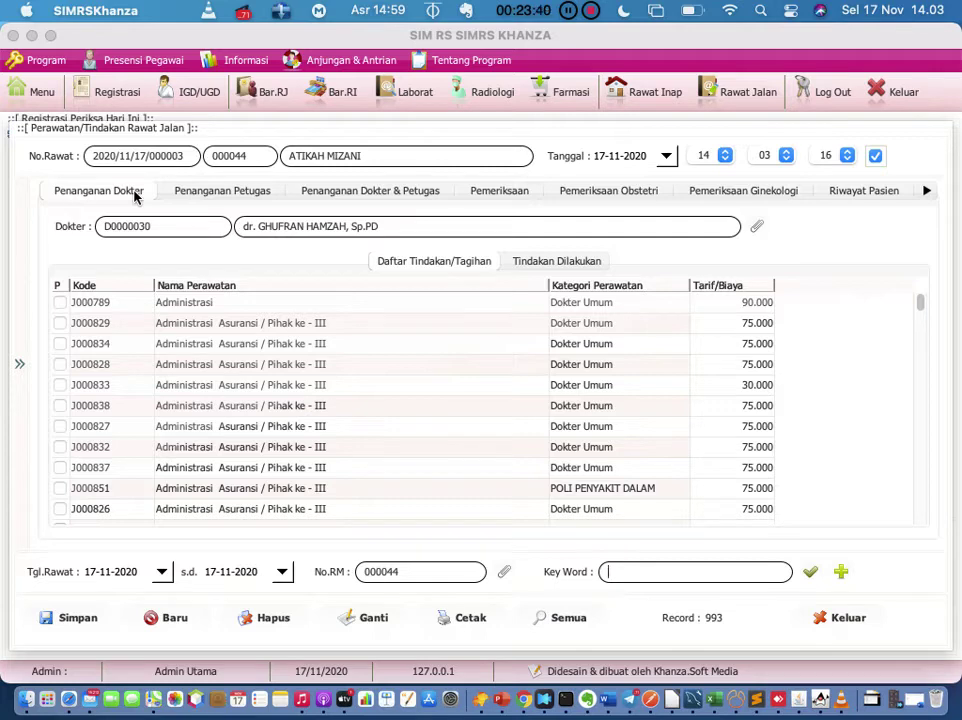
pyautogui.click(226, 191)
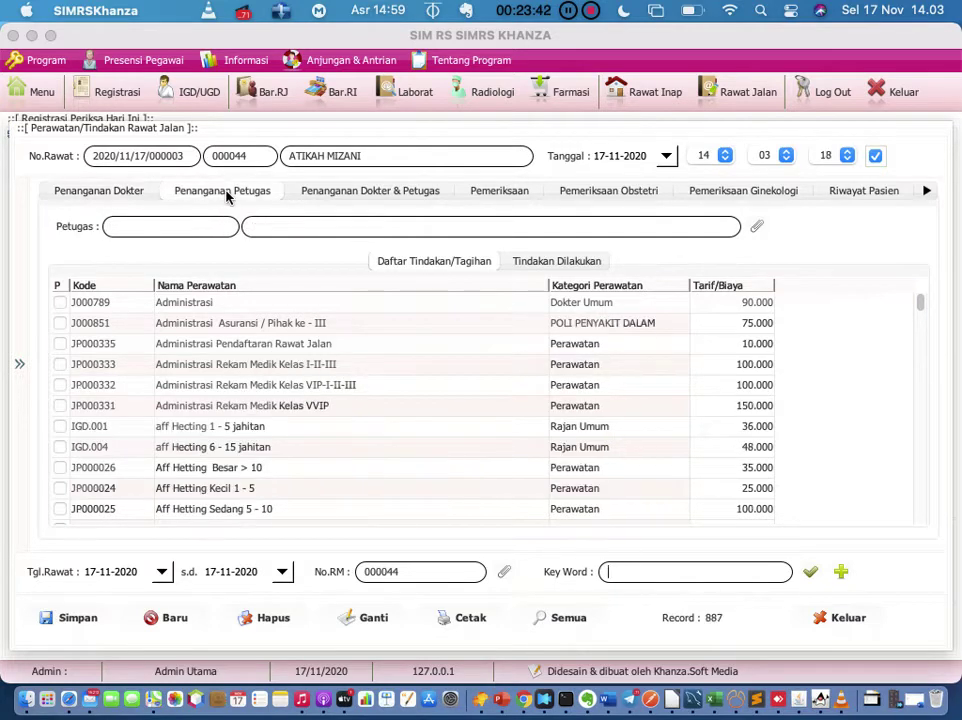
pyautogui.click(351, 191)
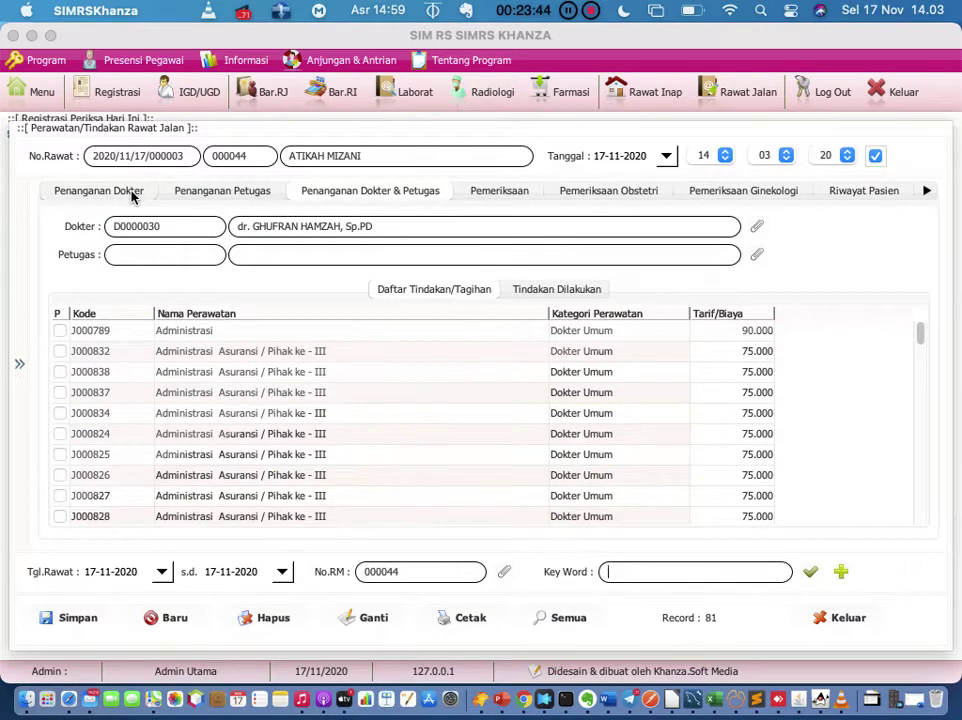
pyautogui.click(133, 194)
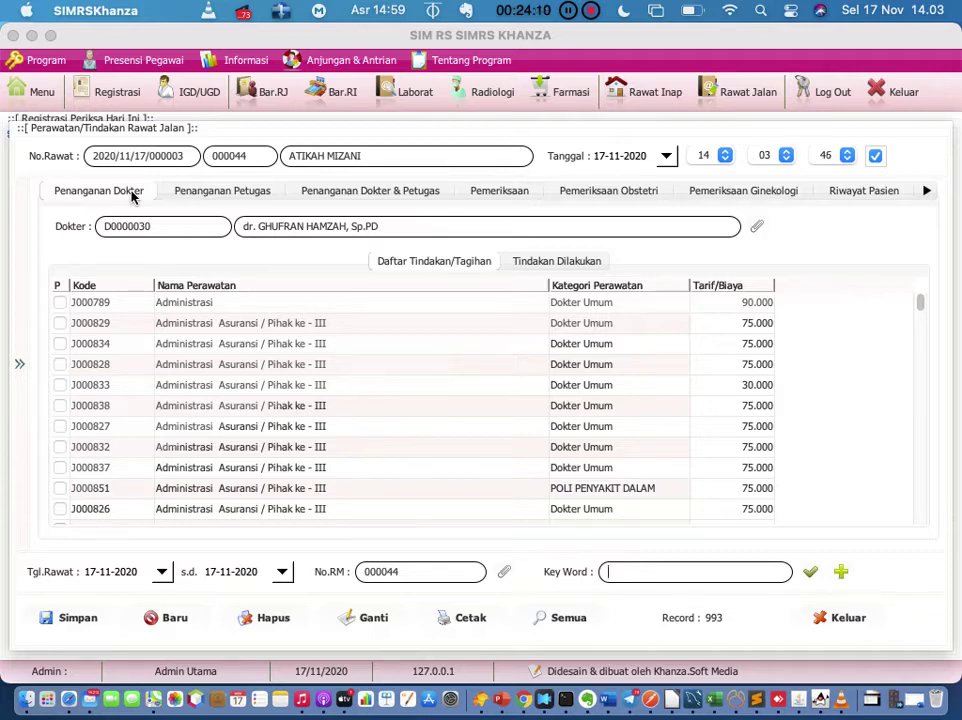
pyautogui.scroll(-2, 160, 398)
pyautogui.scroll(2, 160, 398)
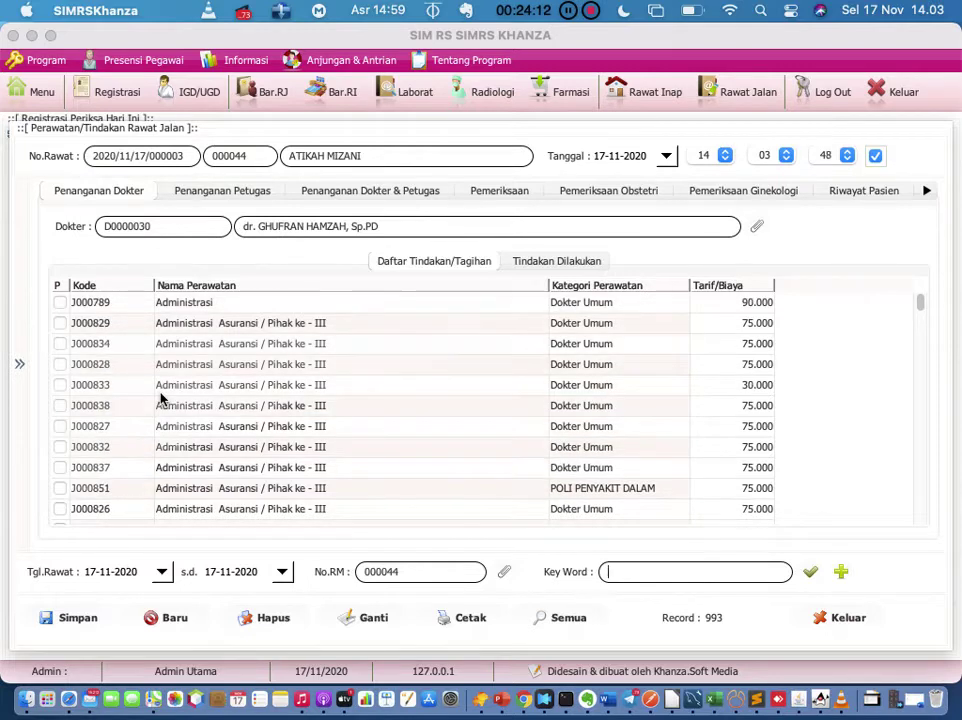
# Step: Filter the Penanganan Dokter & Petugas procedures by the keyword 'hecting'
pyautogui.click(346, 191)
pyautogui.click(687, 565)
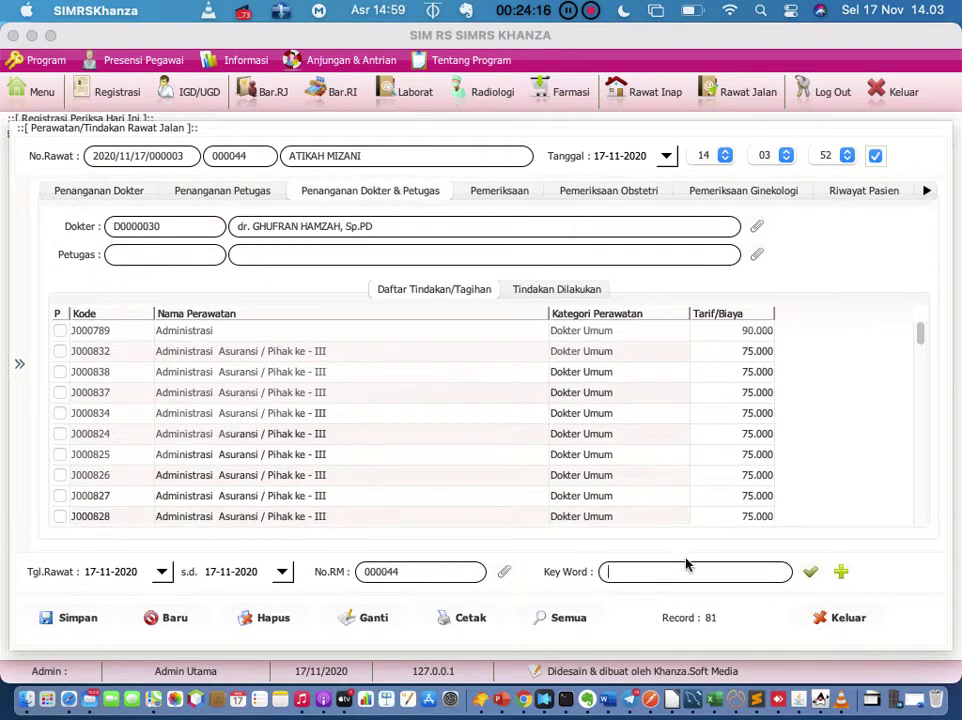
pyautogui.write('e')
pyautogui.press('BackSpace')
pyautogui.write('hecting')
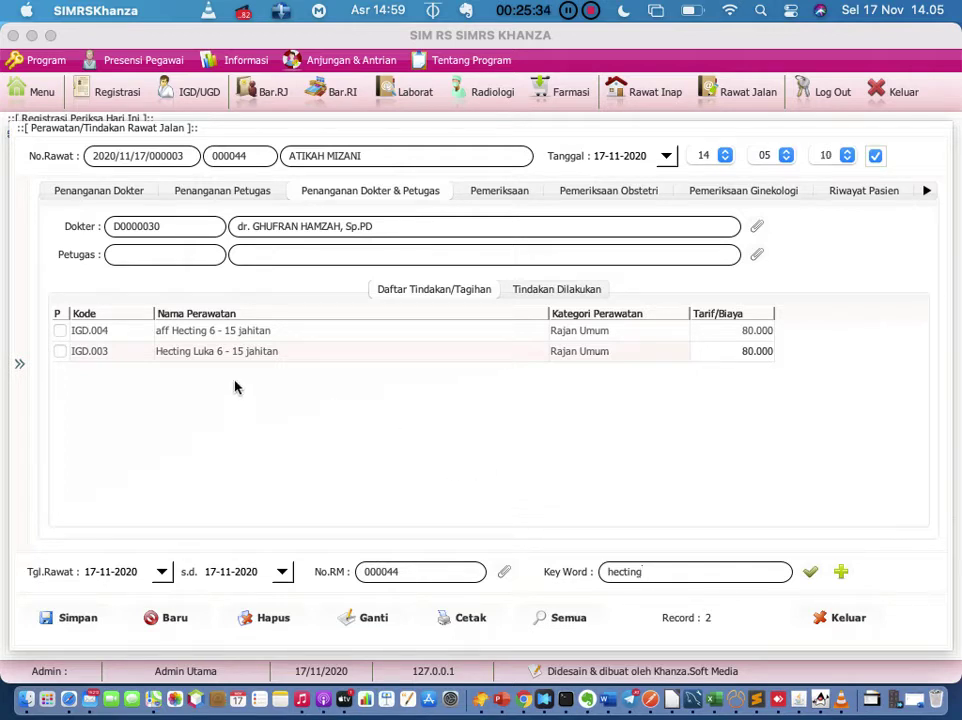
# Step: Tick Hecting Luka 6 - 15 jahitan and attempt saving, dismissing the missing-nurse warning
pyautogui.click(60, 352)
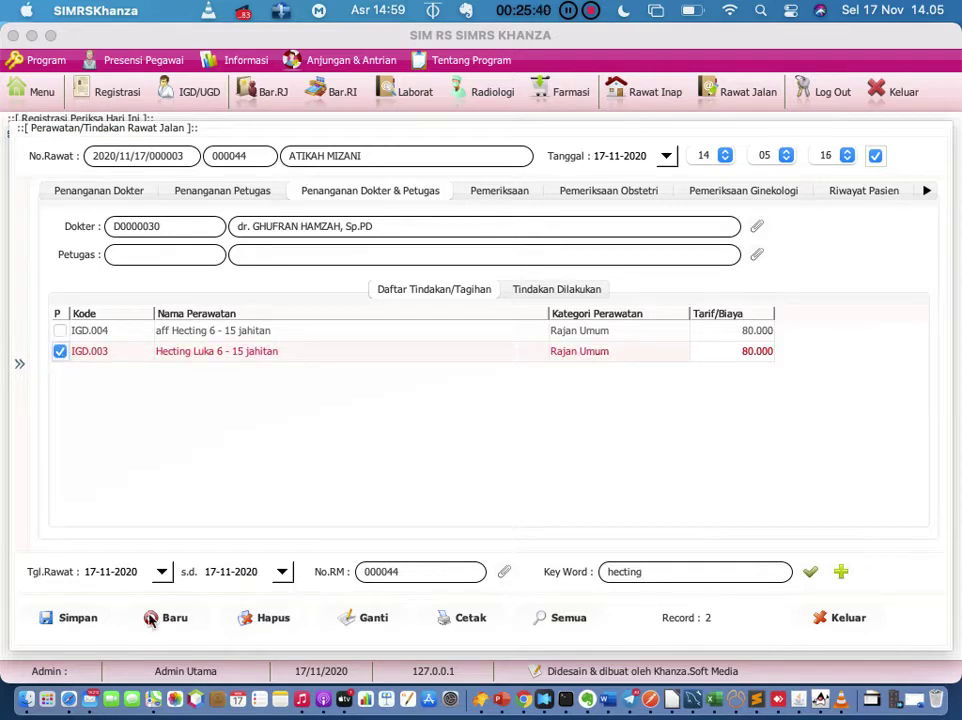
pyautogui.click(90, 624)
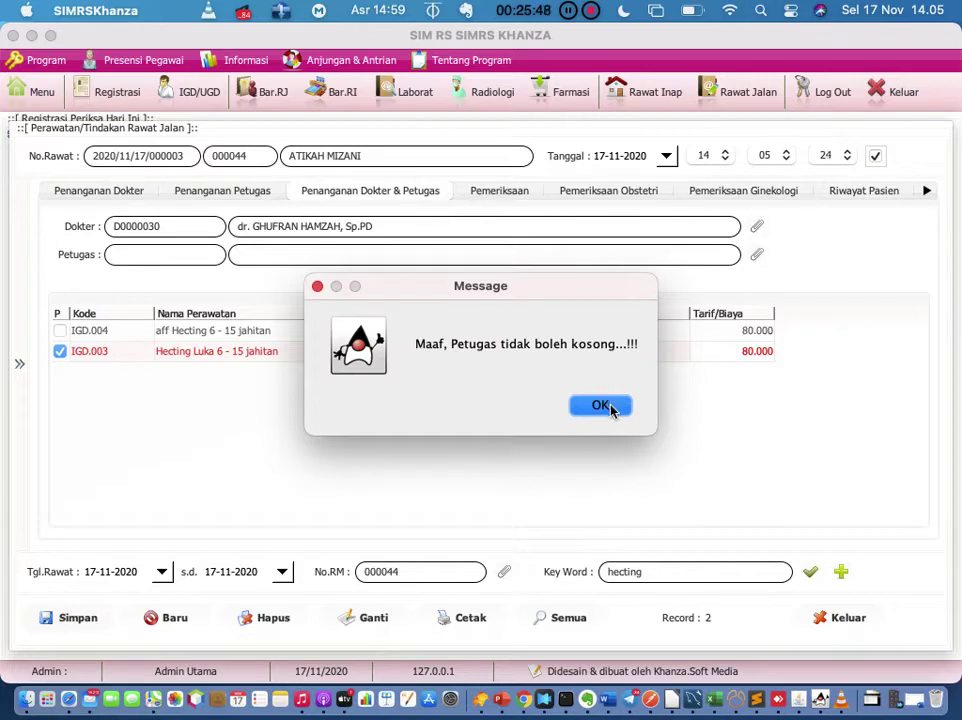
pyautogui.click(616, 410)
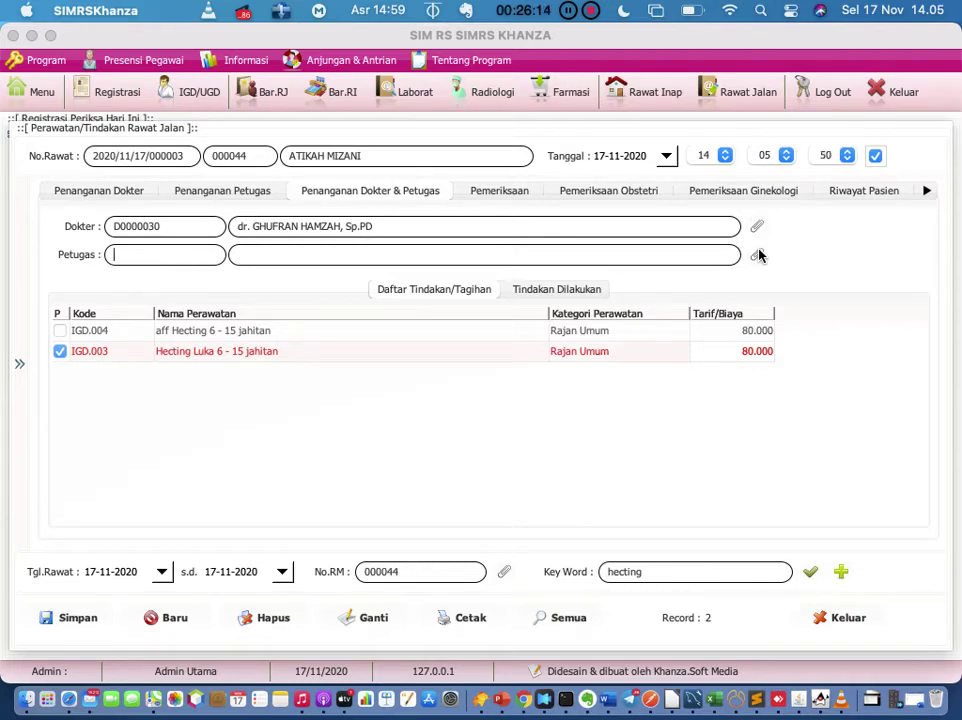
# Step: Assign a nurse, save the hecting procedure, and show the performed procedures list
pyautogui.click(757, 255)
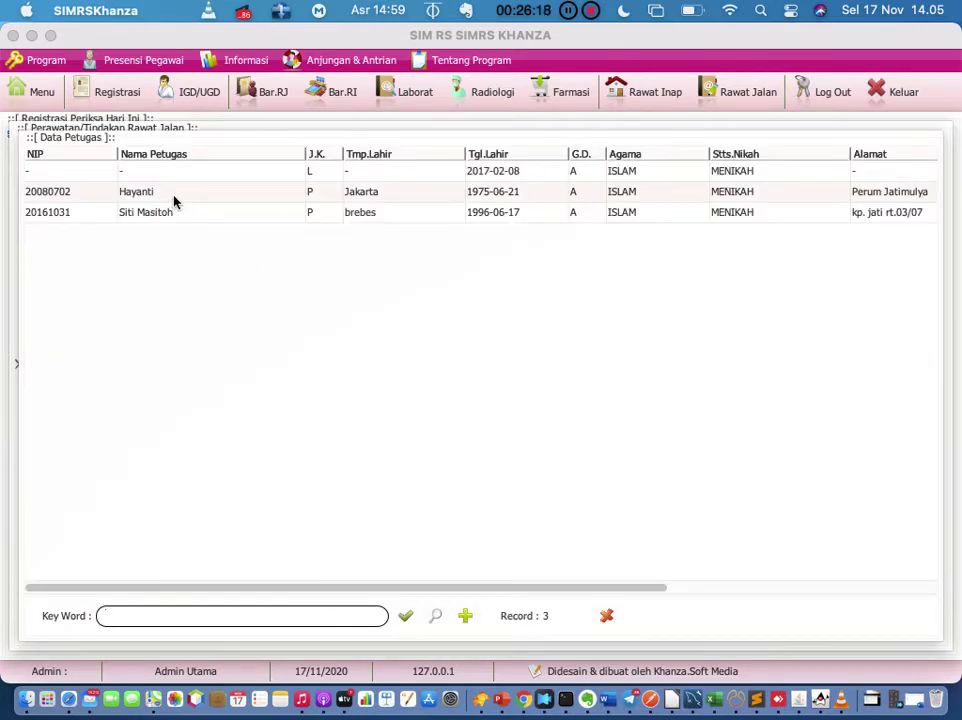
pyautogui.press('Escape')
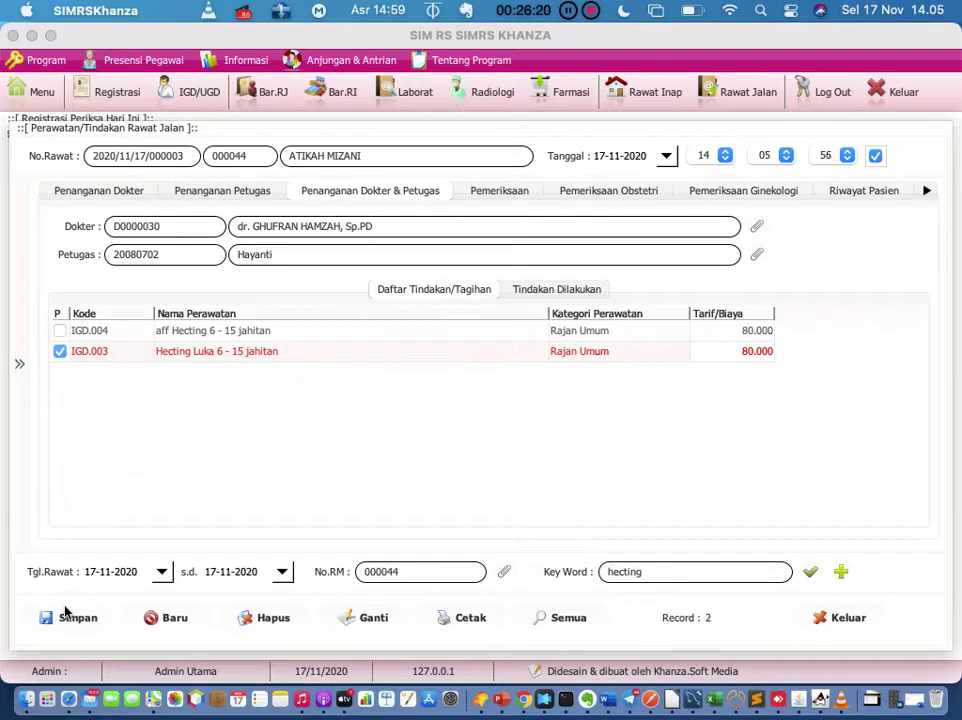
pyautogui.click(70, 626)
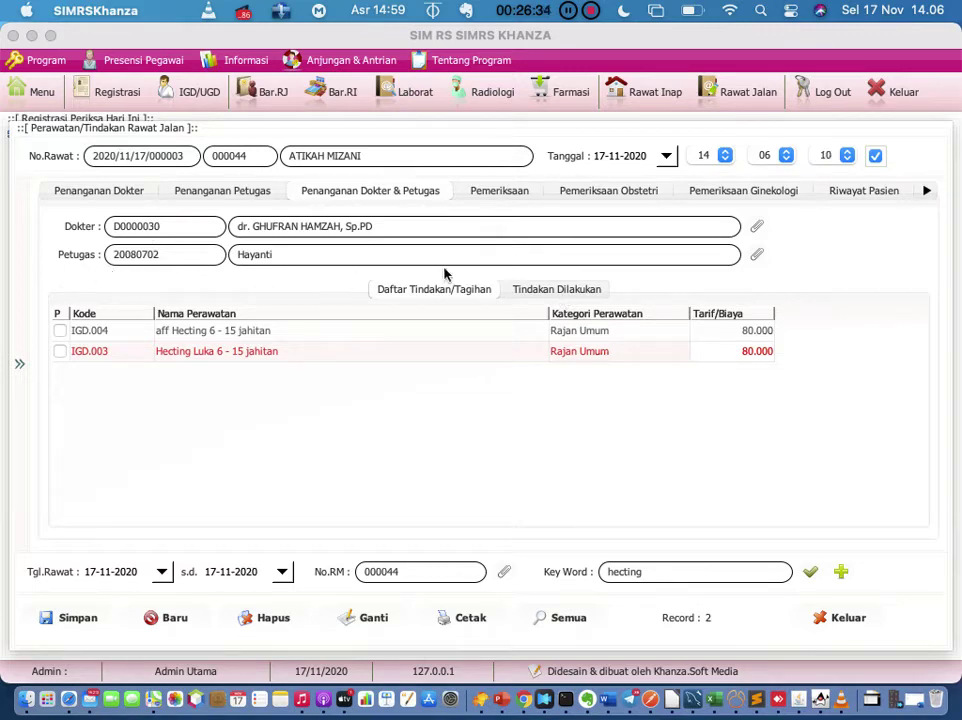
pyautogui.click(534, 289)
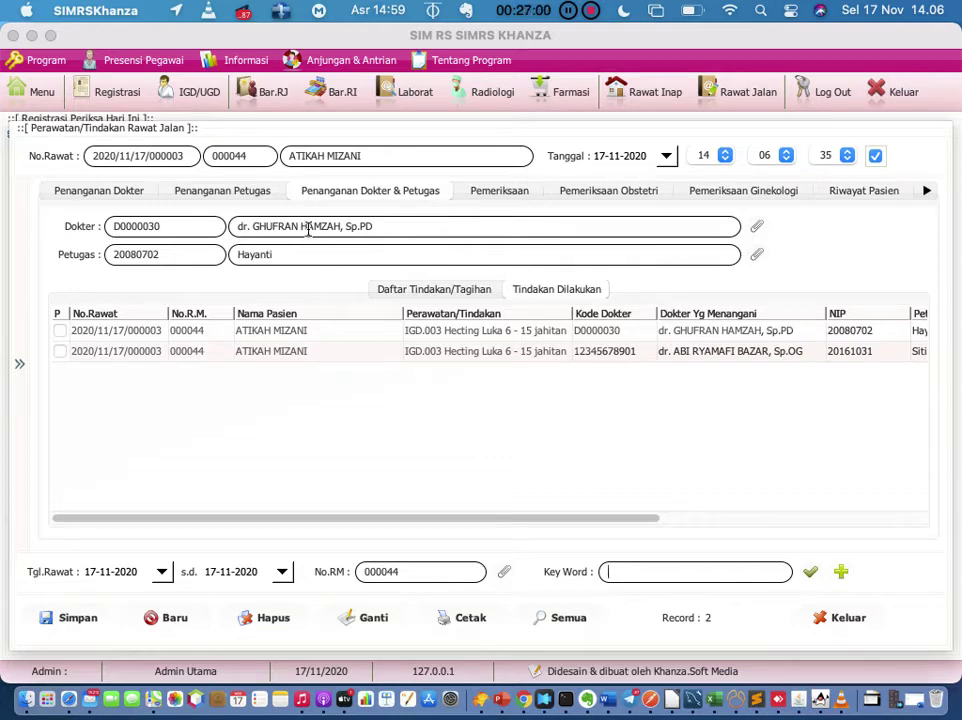
# Step: Switch back to the Penanganan Dokter list of doctor-handled treatments
pyautogui.click(127, 193)
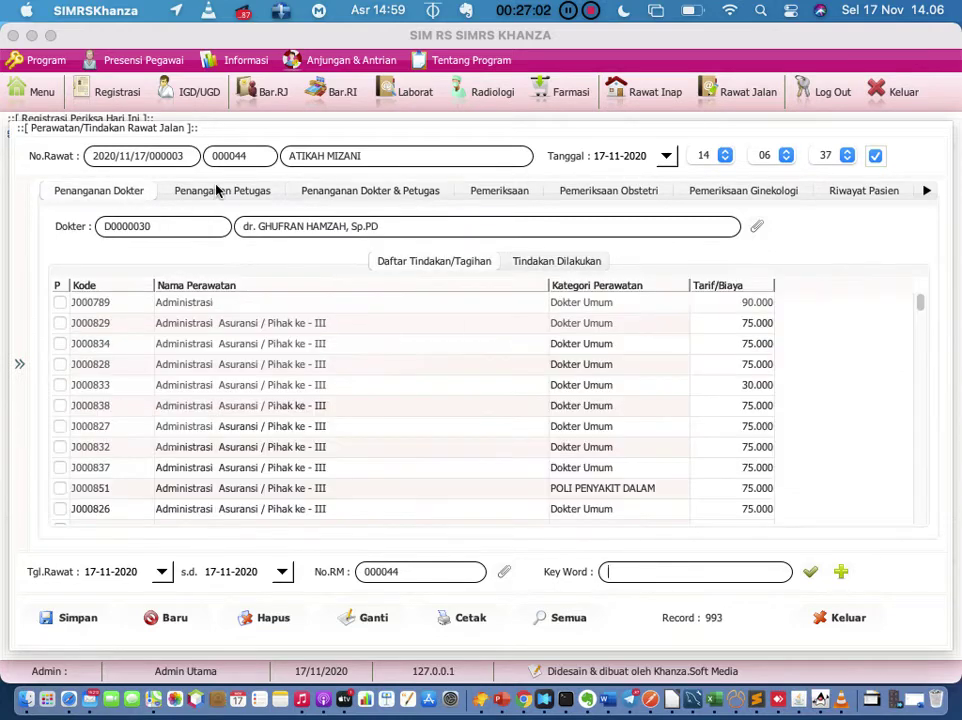
# Step: Review the procedures, examination, obstetric, gynecology, notes, diagnosis and history tabs, then close the form
pyautogui.click(217, 190)
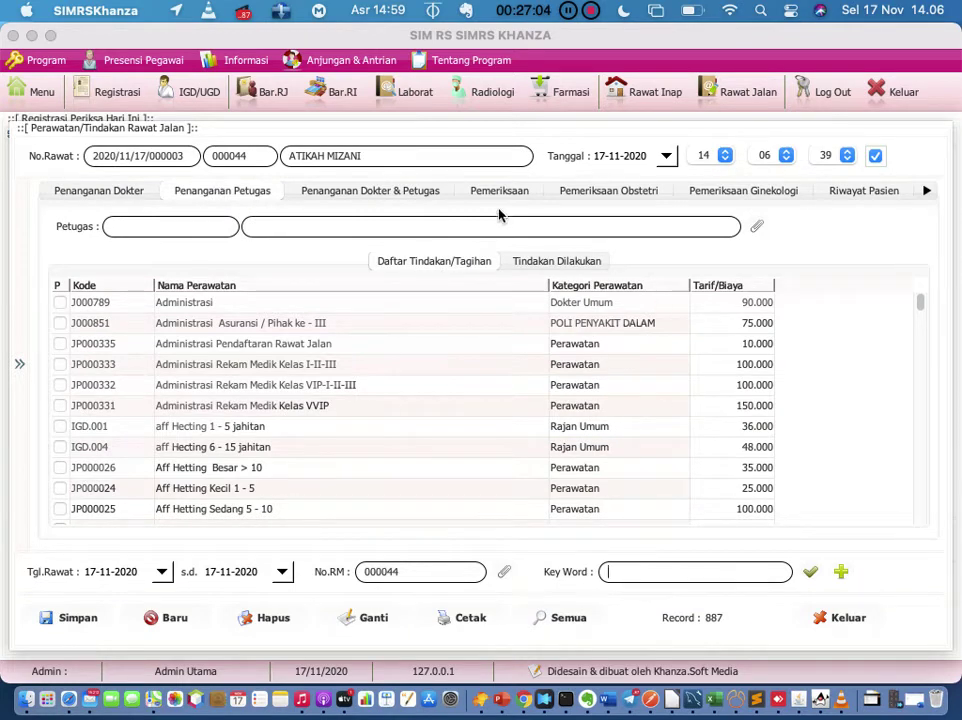
pyautogui.click(499, 190)
pyautogui.click(580, 190)
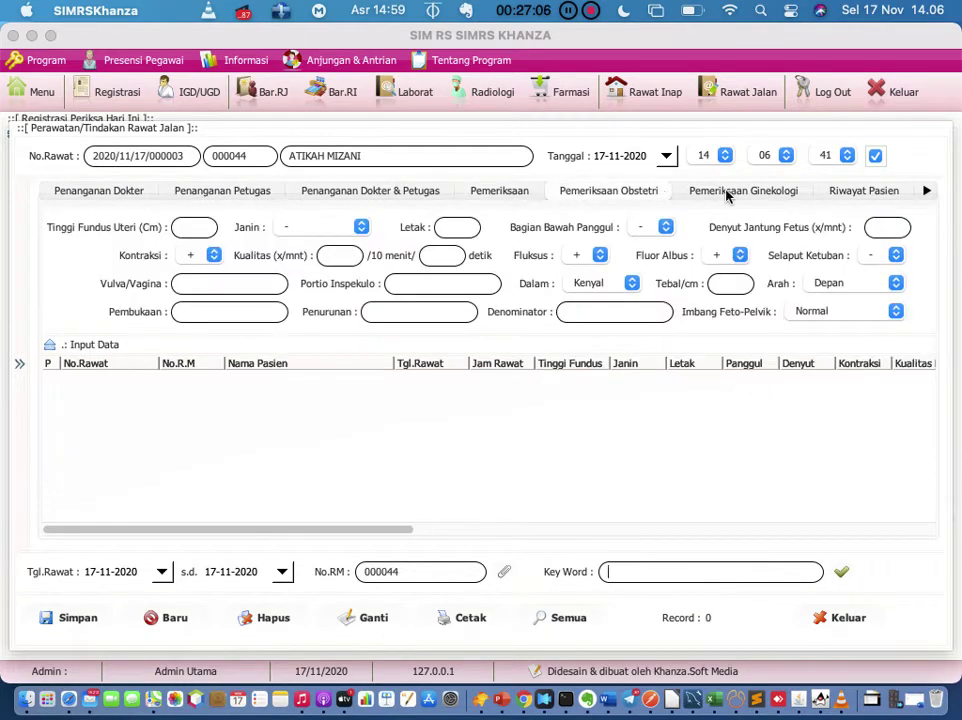
pyautogui.click(726, 192)
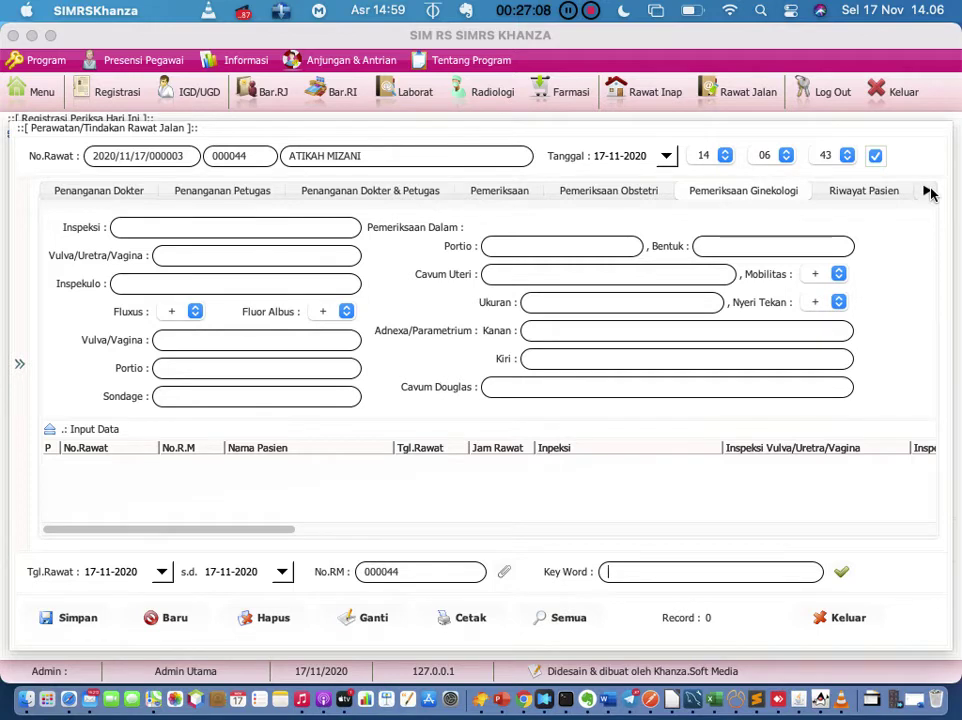
pyautogui.click(928, 191)
pyautogui.click(928, 191)
pyautogui.click(928, 191)
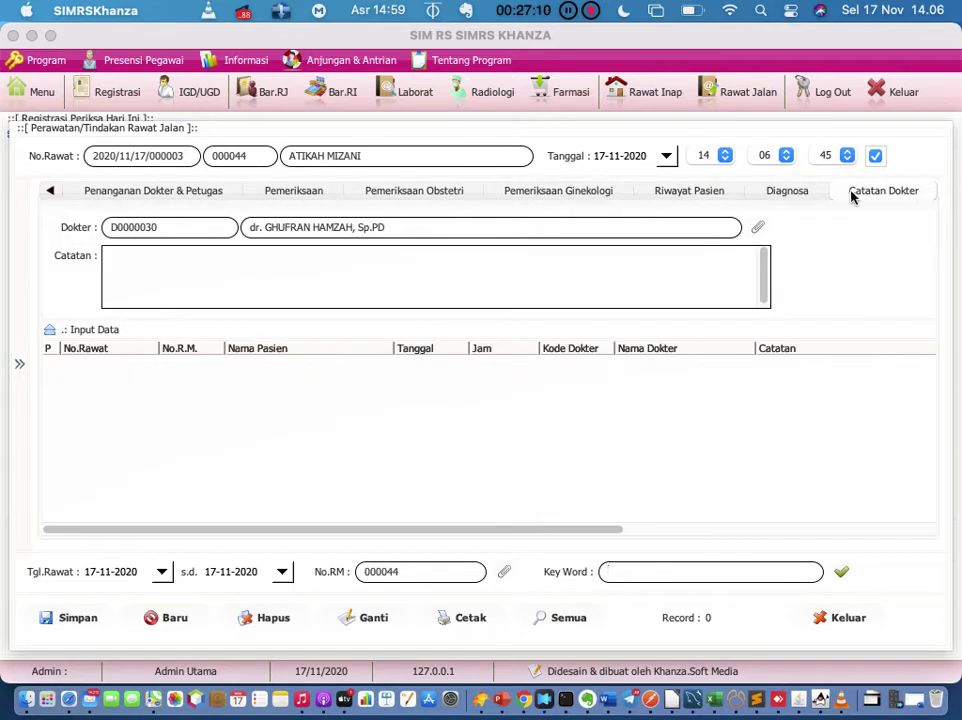
pyautogui.click(799, 190)
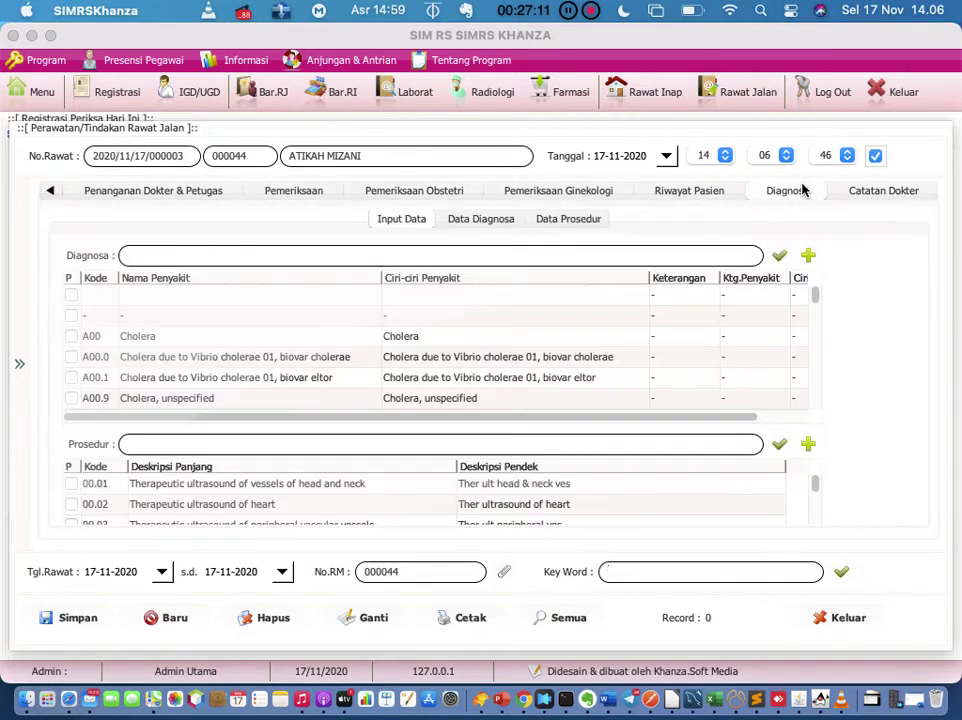
pyautogui.click(685, 195)
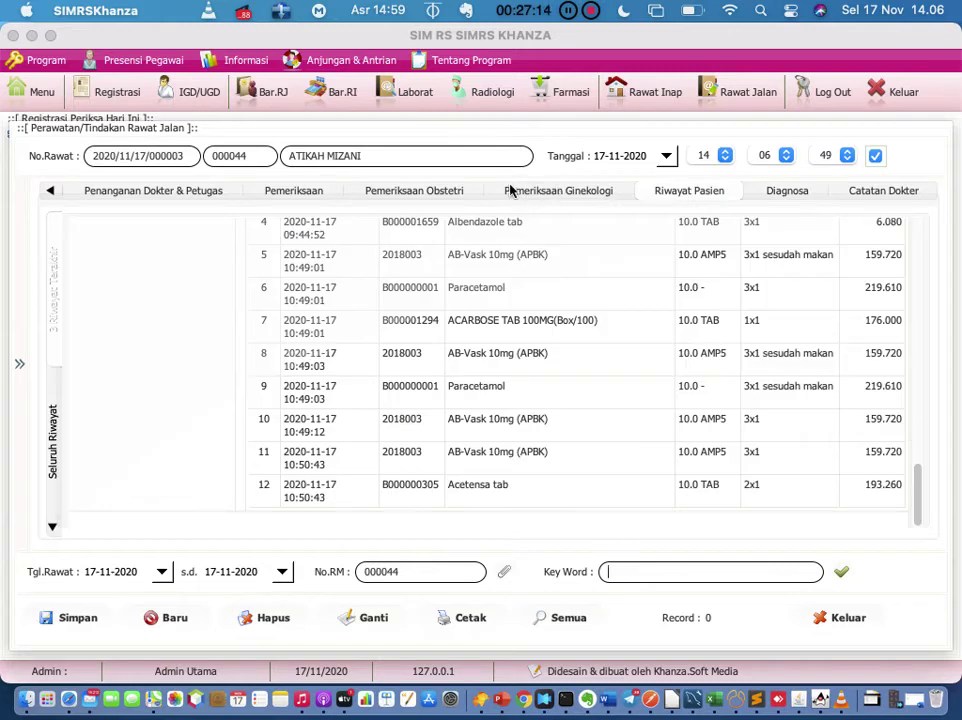
pyautogui.click(440, 194)
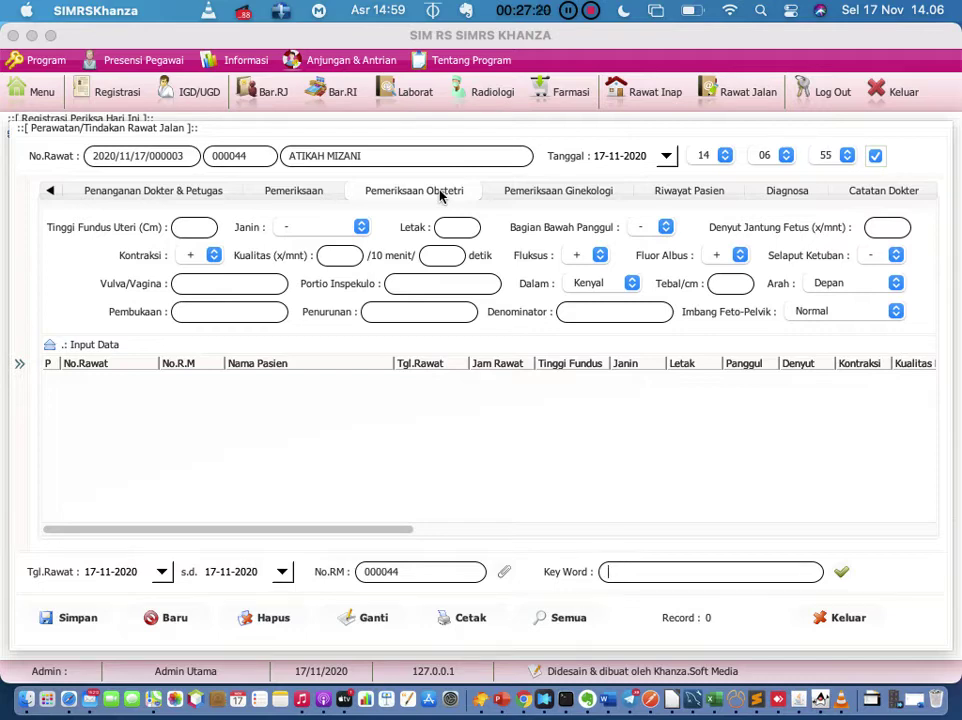
pyautogui.click(843, 624)
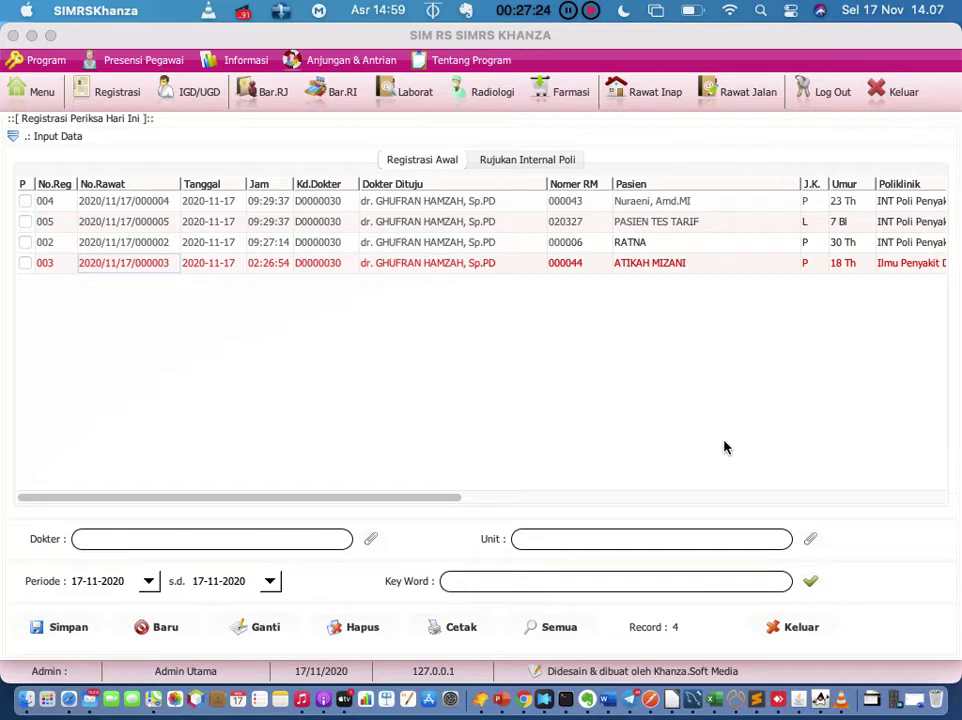
# Step: Show the Surat-Surat letters submenu from registration 003's right-click menu in today's list
pyautogui.rightClick(442, 271)
pyautogui.moveTo(443, 270)
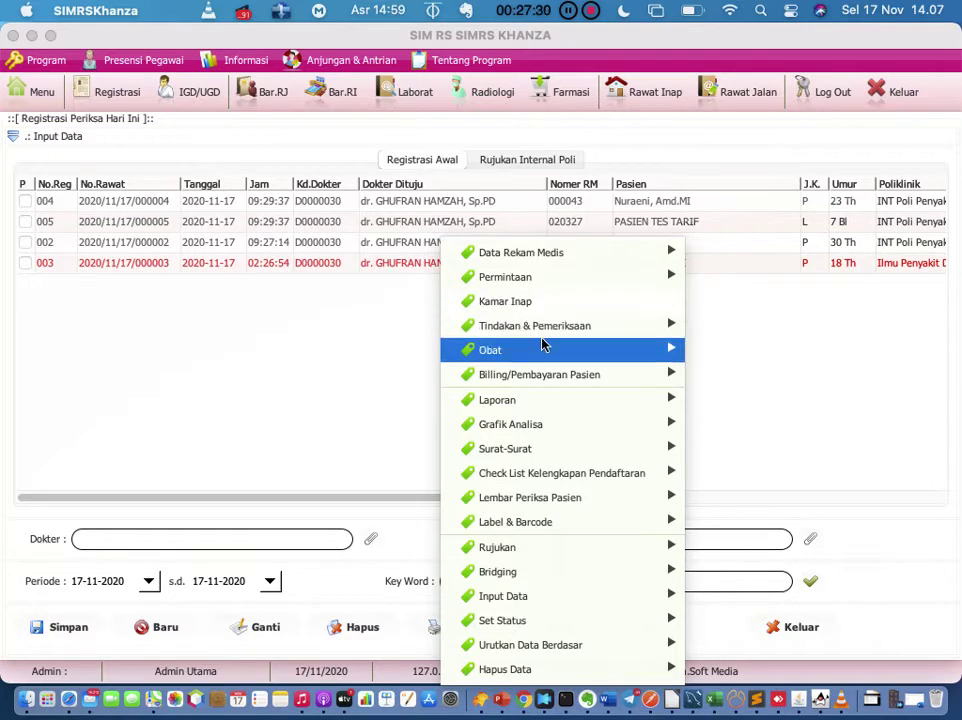
pyautogui.moveTo(542, 354)
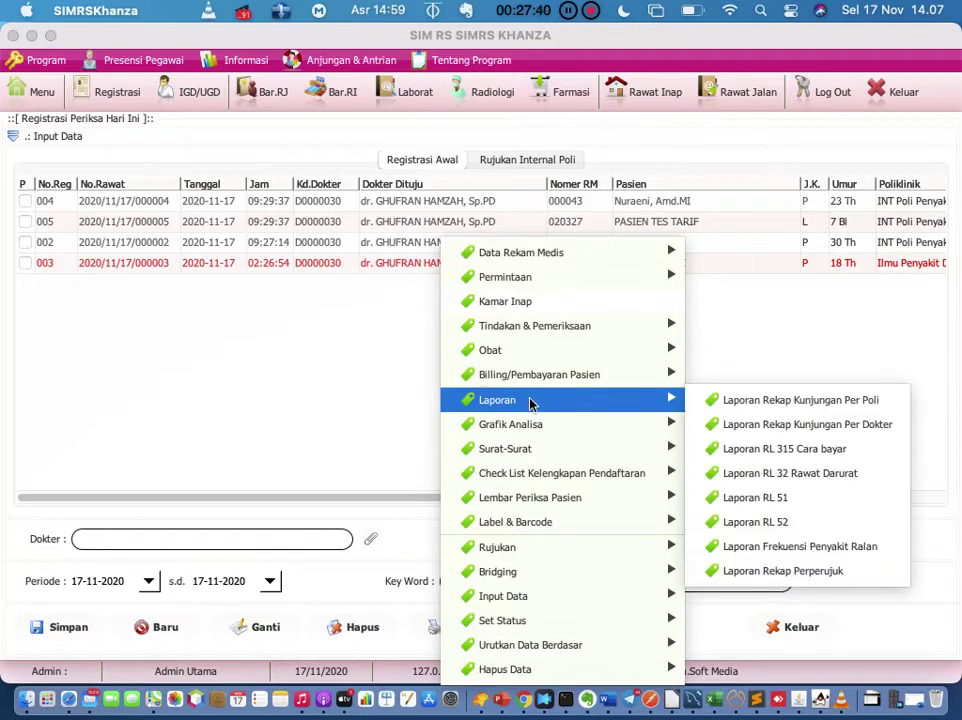
pyautogui.click(343, 362)
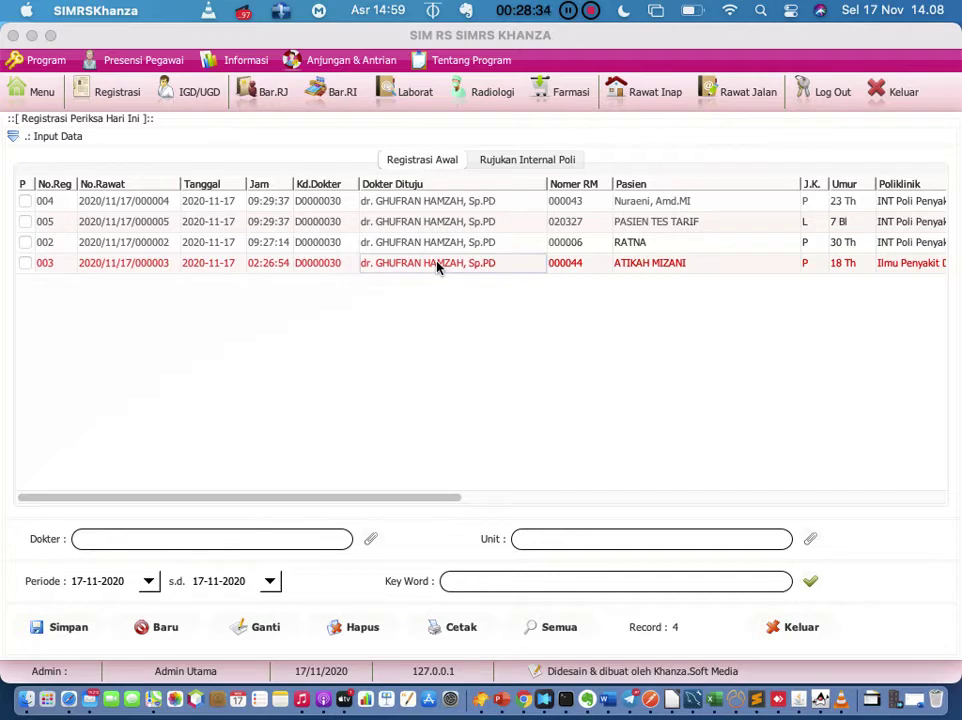
pyautogui.rightClick(437, 266)
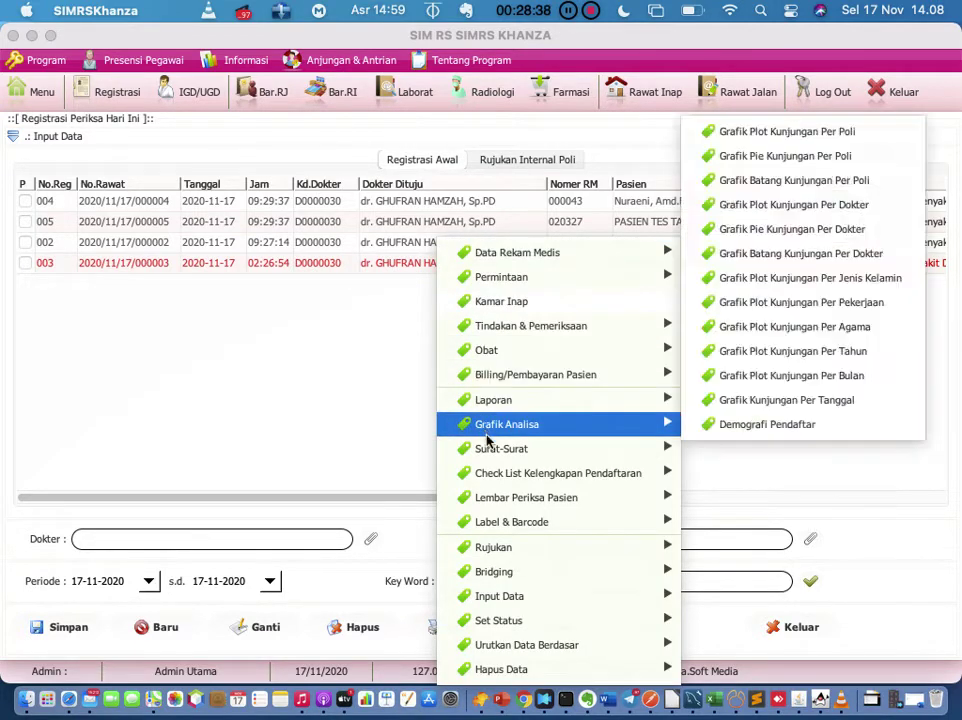
pyautogui.moveTo(491, 451)
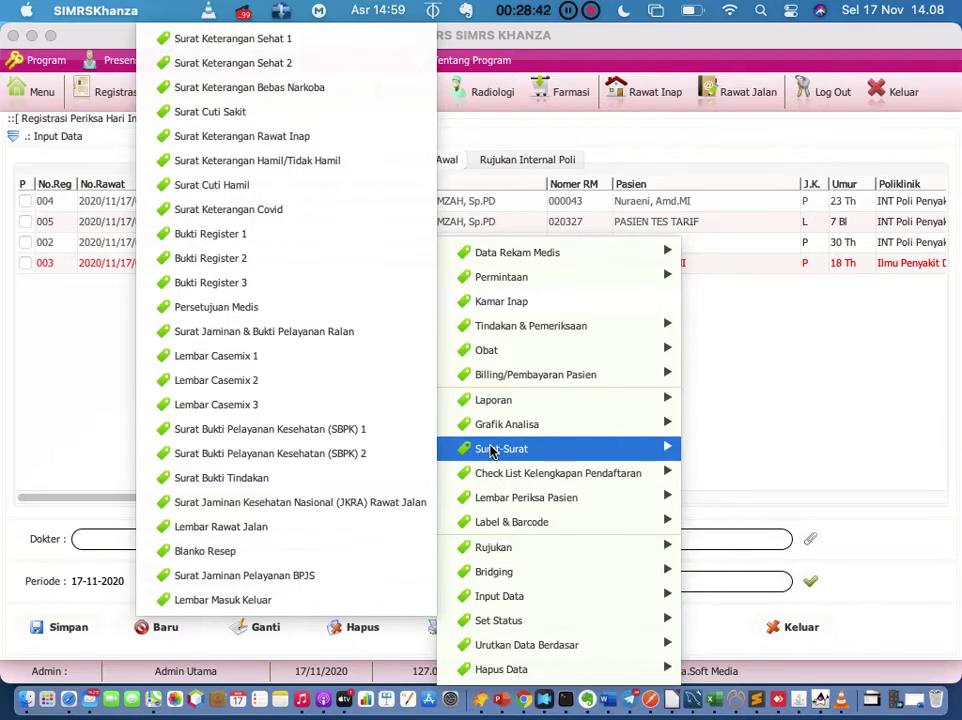
# Step: Save a Surat Cuti Sakit from 17-11-2020 to 18-11-2020 with Lama Sakit '2 (Dua)'
pyautogui.click(319, 119)
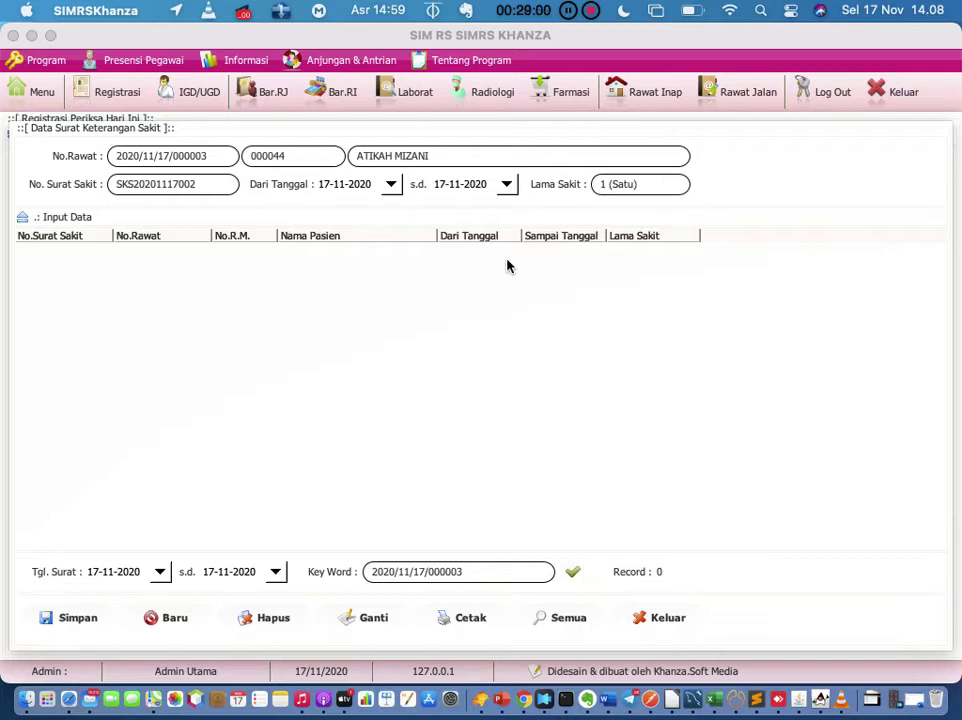
pyautogui.click(506, 185)
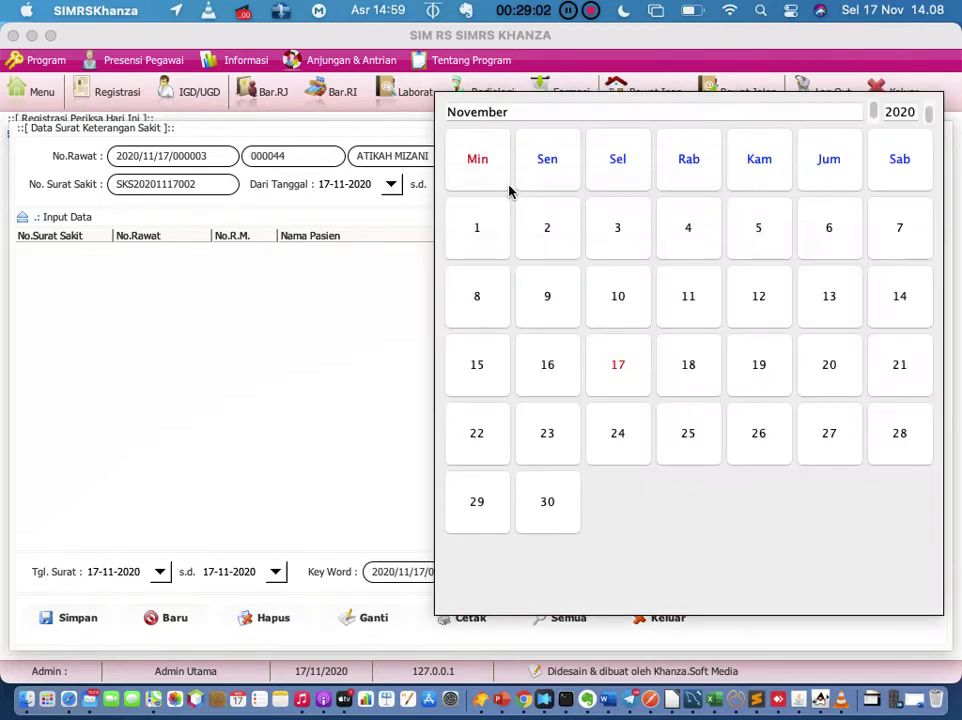
pyautogui.click(694, 365)
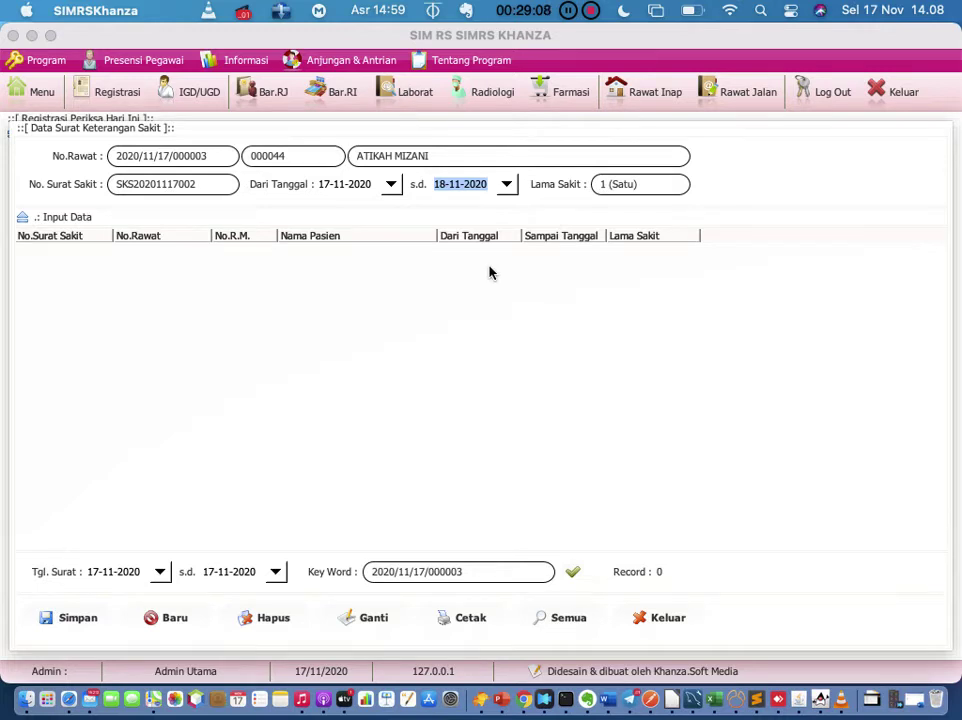
pyautogui.click(658, 188)
pyautogui.press('BackSpace')
pyautogui.press('BackSpace')
pyautogui.press('BackSpace')
pyautogui.press('BackSpace')
pyautogui.press('BackSpace')
pyautogui.press('BackSpace')
pyautogui.press('BackSpace')
pyautogui.press('BackSpace')
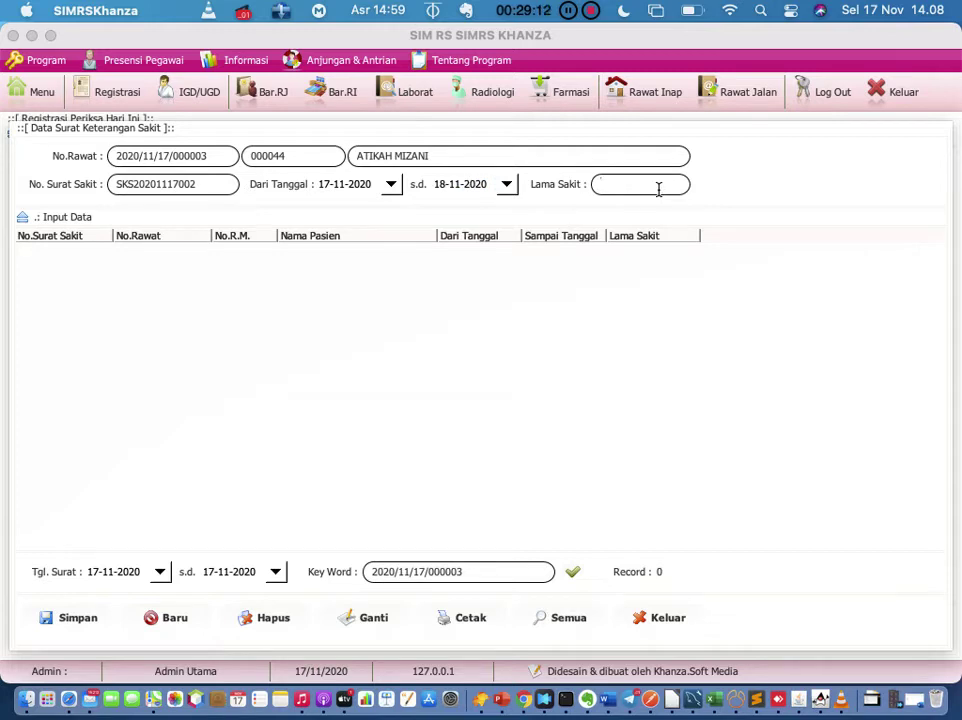
pyautogui.write('2 (Dua)')
pyautogui.click(80, 620)
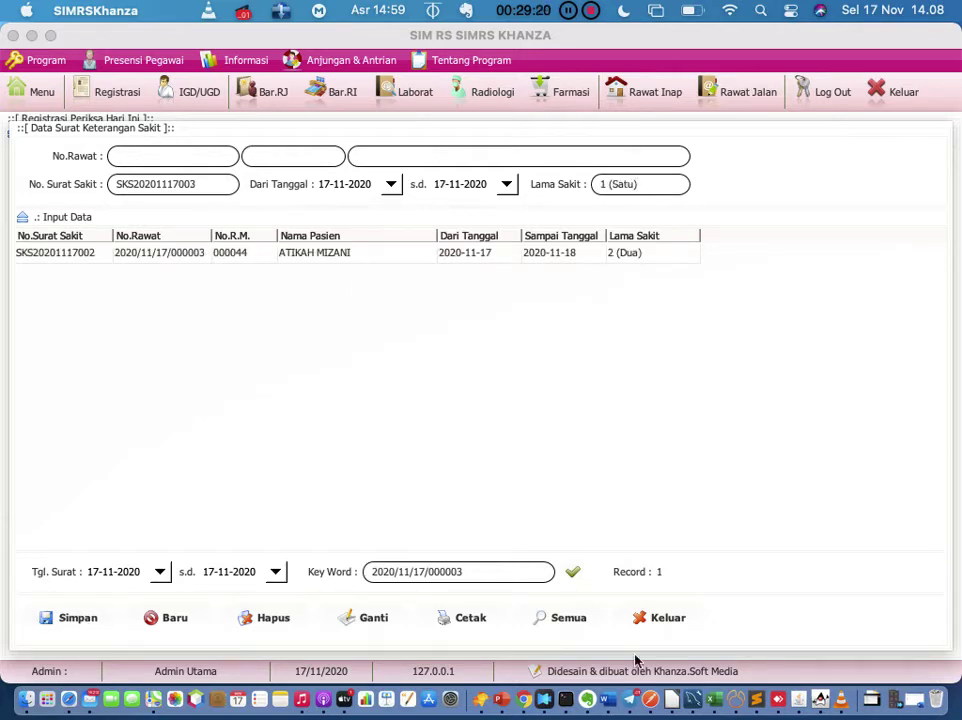
# Step: In the Evernote training note, insert 'Job deskripsi masing2' on a new line below pengajuan
pyautogui.click(586, 699)
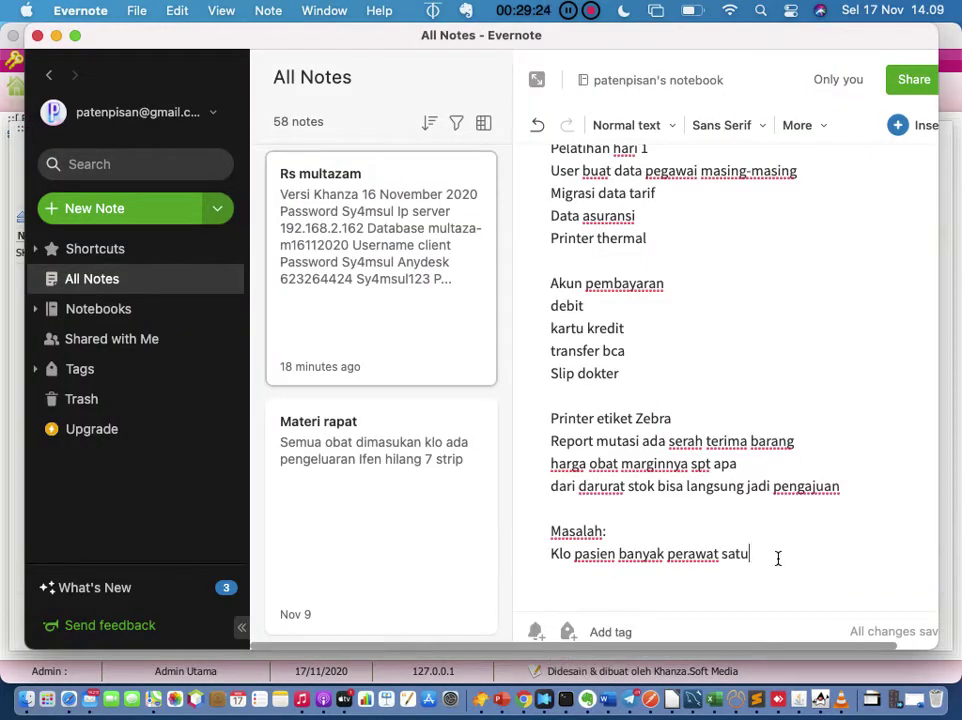
pyautogui.click(874, 493)
pyautogui.press('Return')
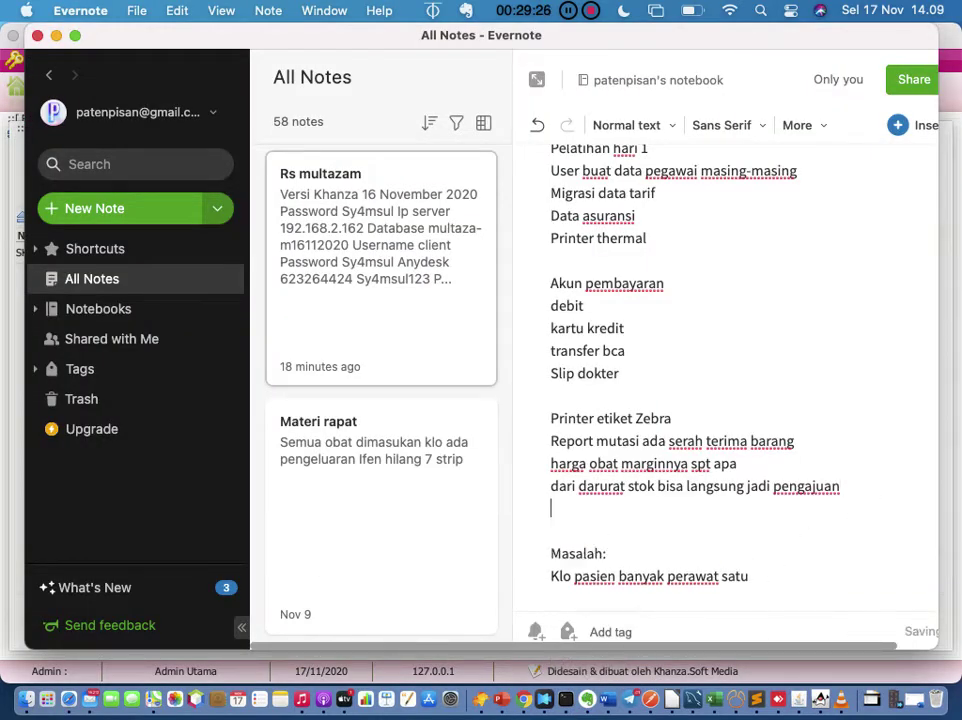
pyautogui.write('Jb')
pyautogui.press('BackSpace')
pyautogui.write('ob ')
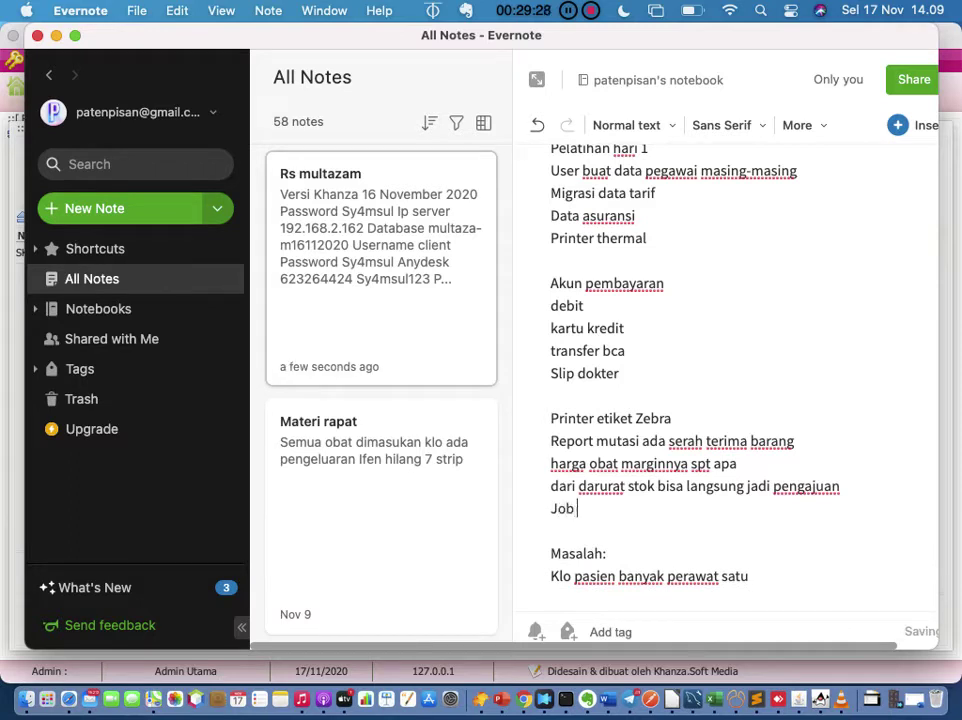
pyautogui.write('deskripsi')
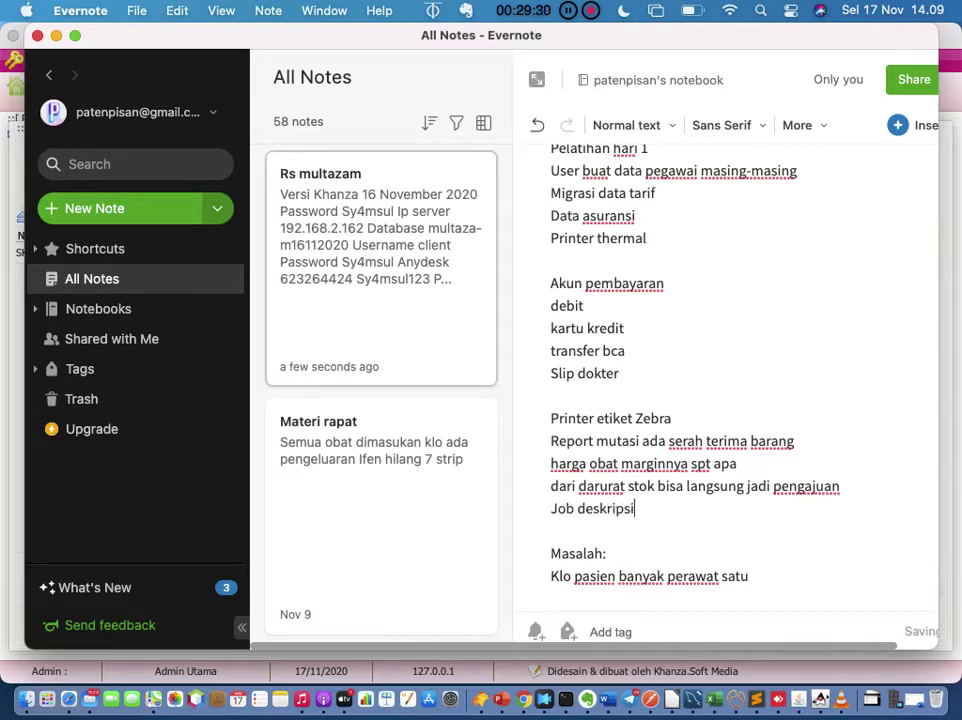
pyautogui.write(' masing2')
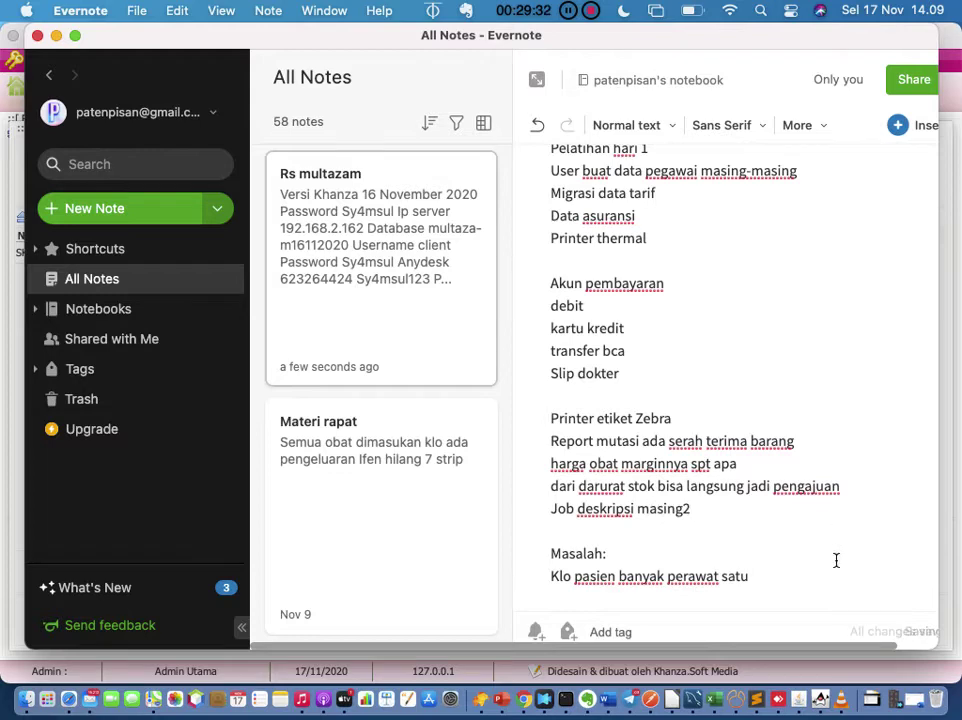
pyautogui.click(822, 698)
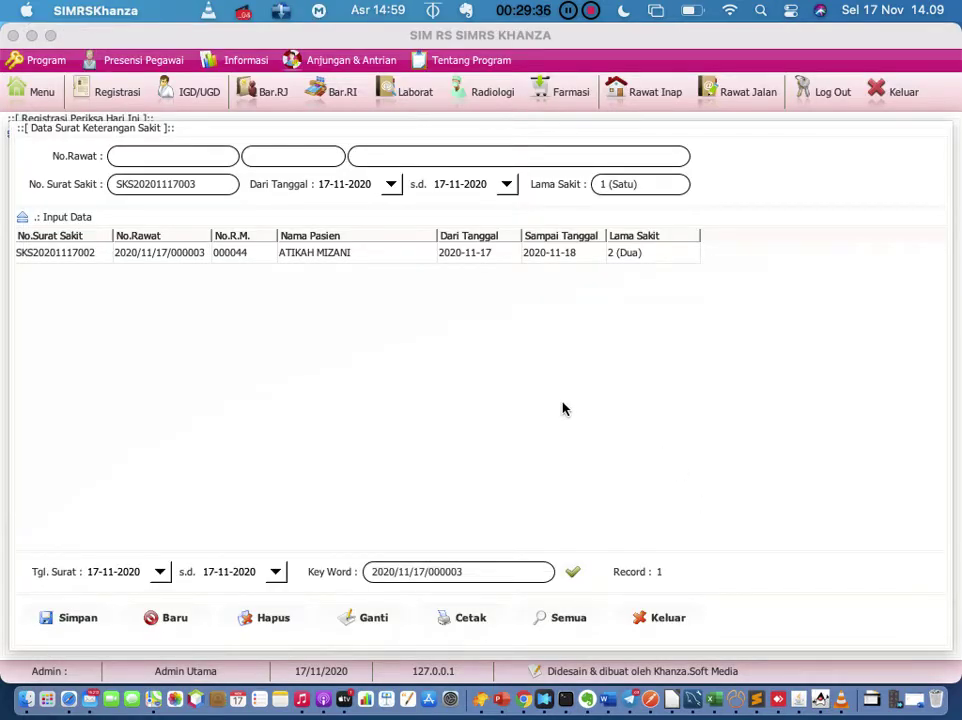
pyautogui.click(75, 256)
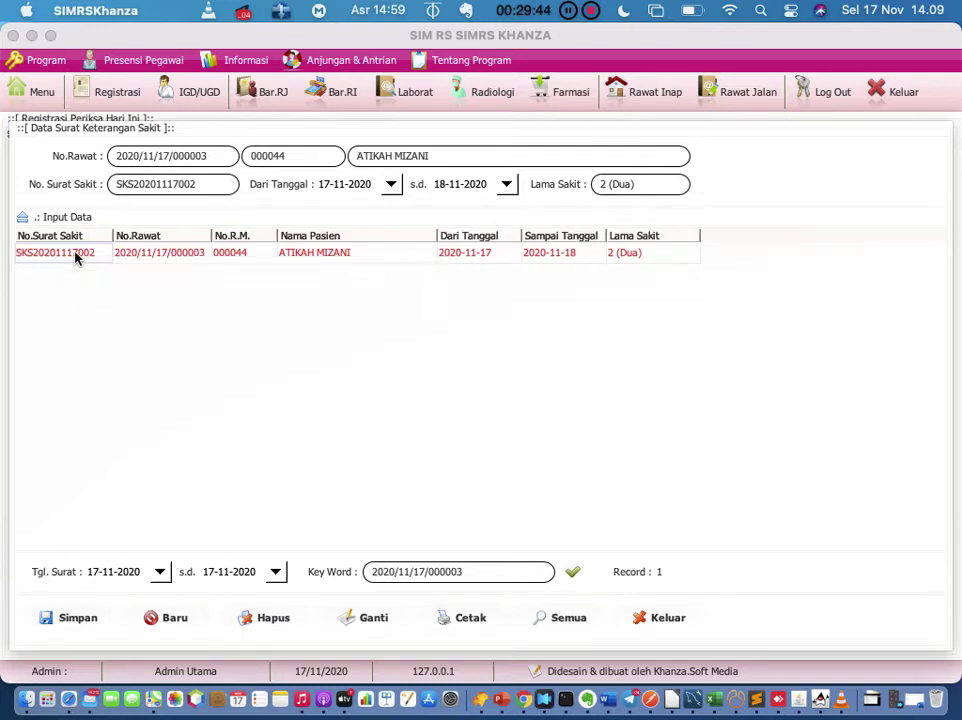
pyautogui.rightClick(75, 258)
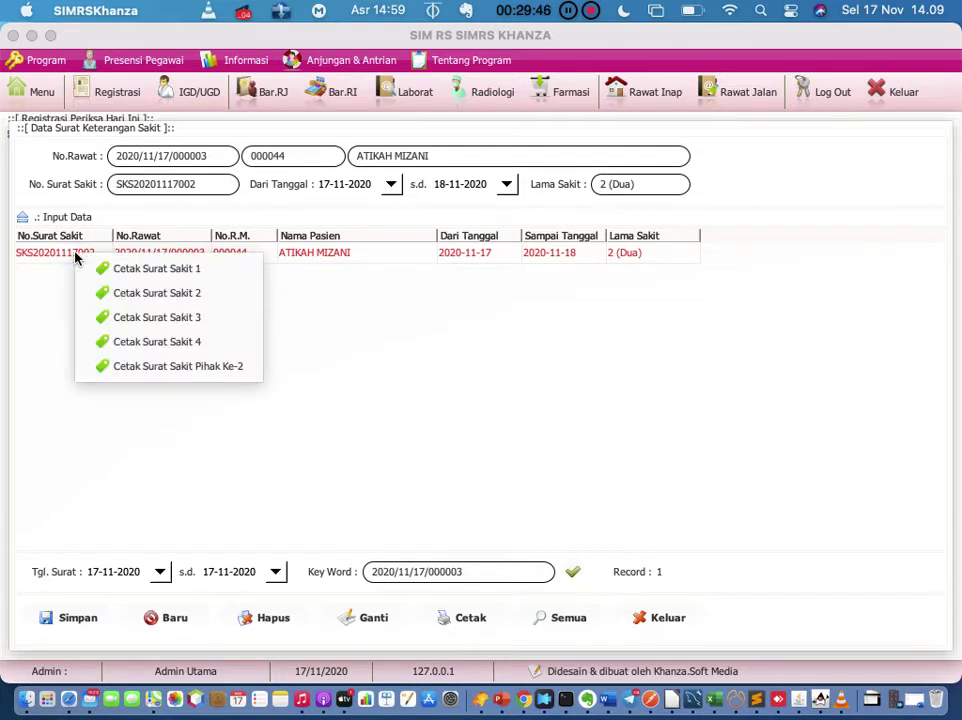
pyautogui.click(54, 307)
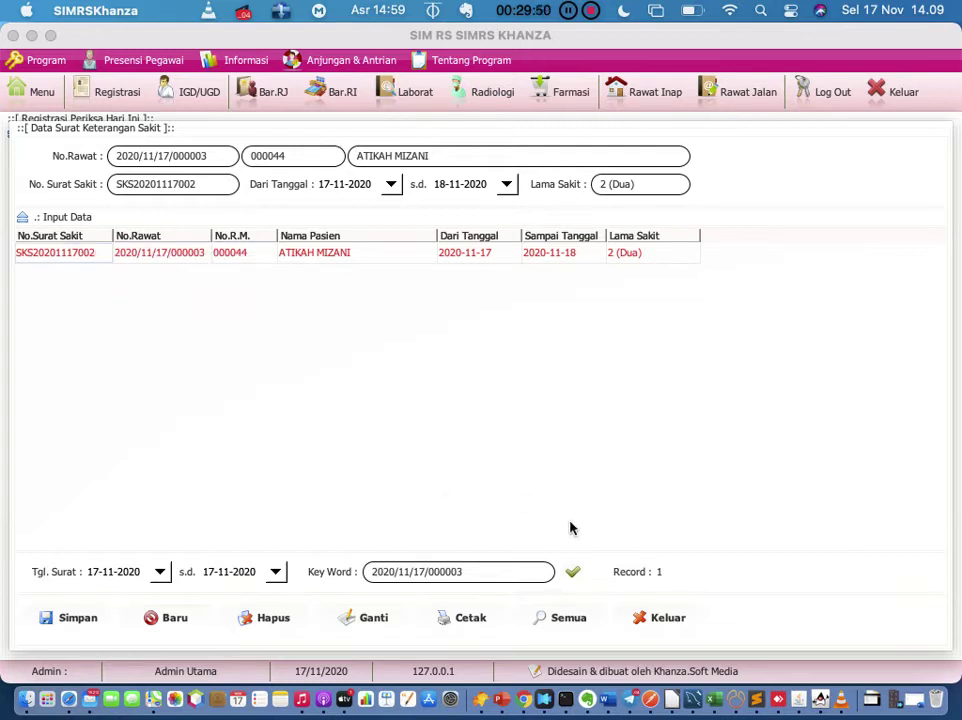
pyautogui.click(572, 573)
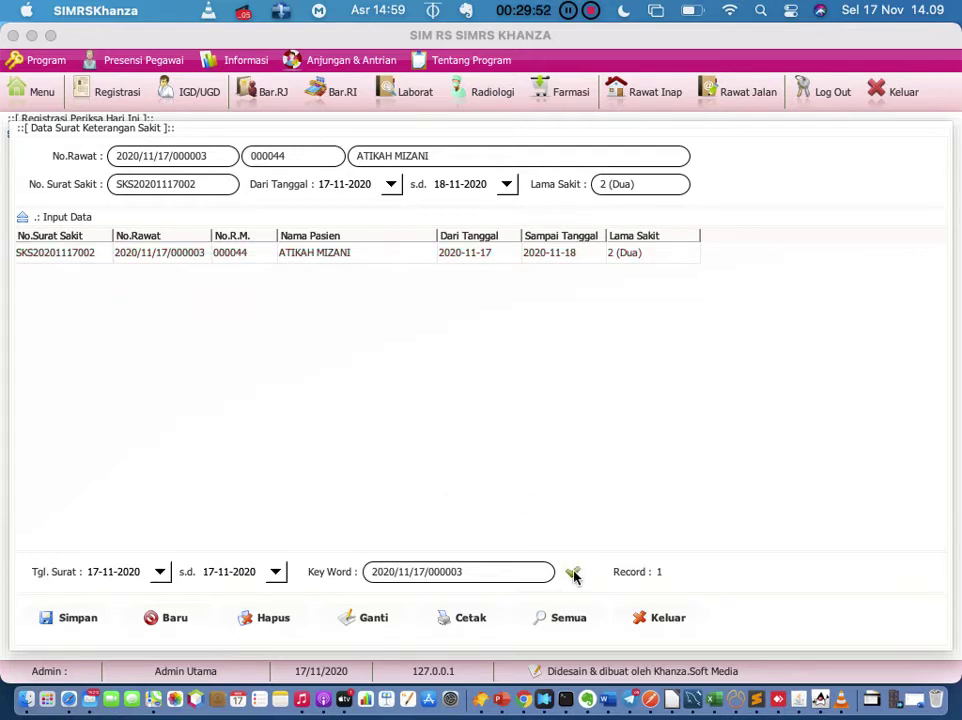
pyautogui.click(221, 186)
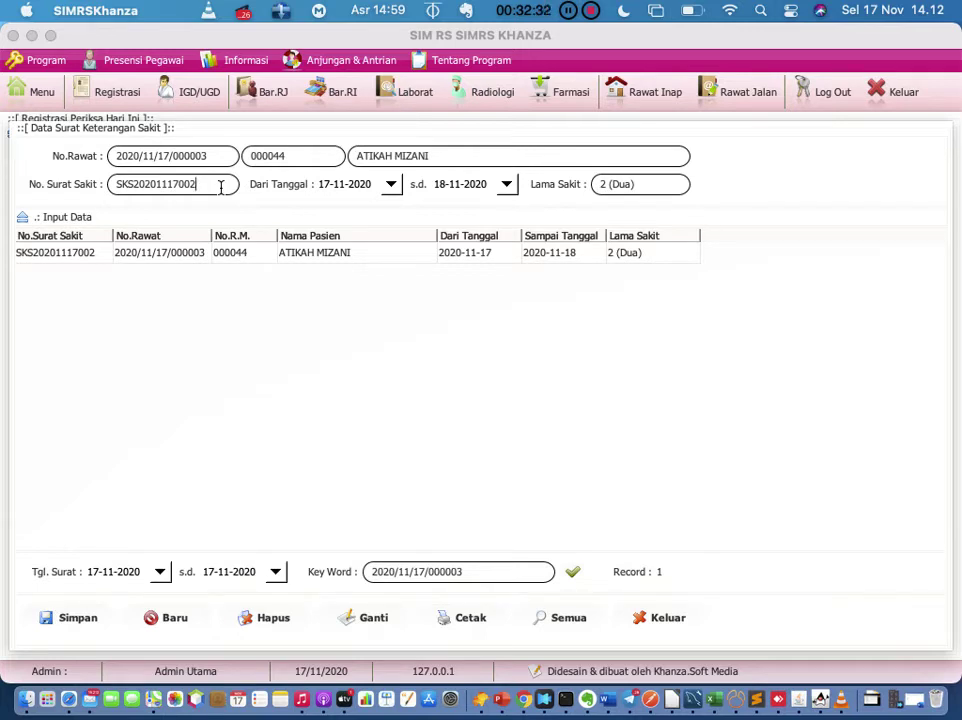
# Step: Preview the sick-leave letter in the Cetak Surat Sakit 1 and 4 layouts
pyautogui.click(70, 257)
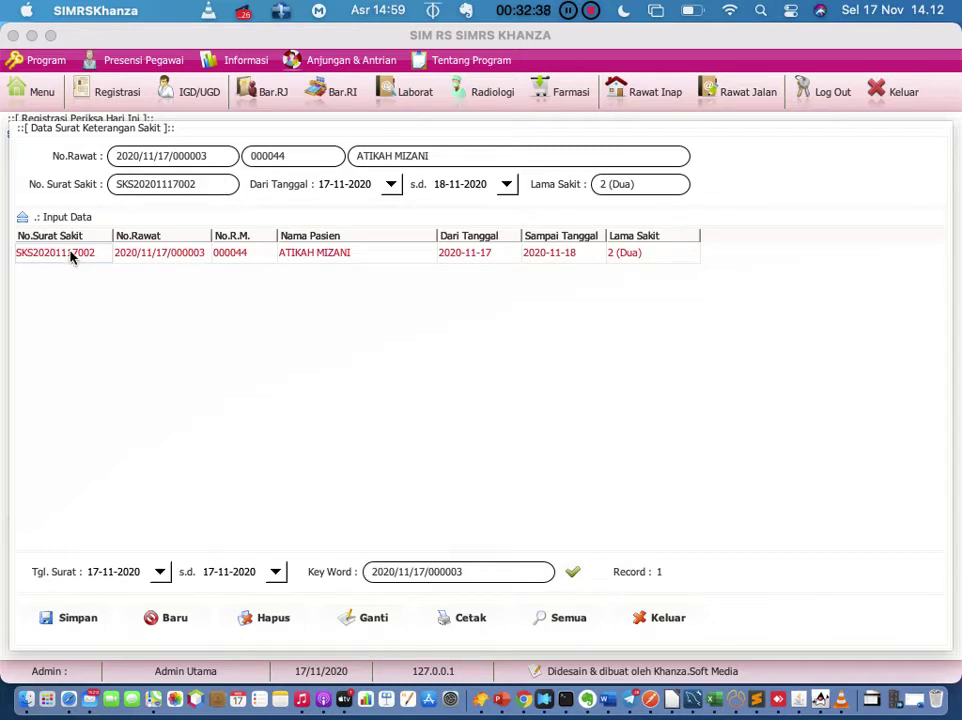
pyautogui.rightClick(70, 257)
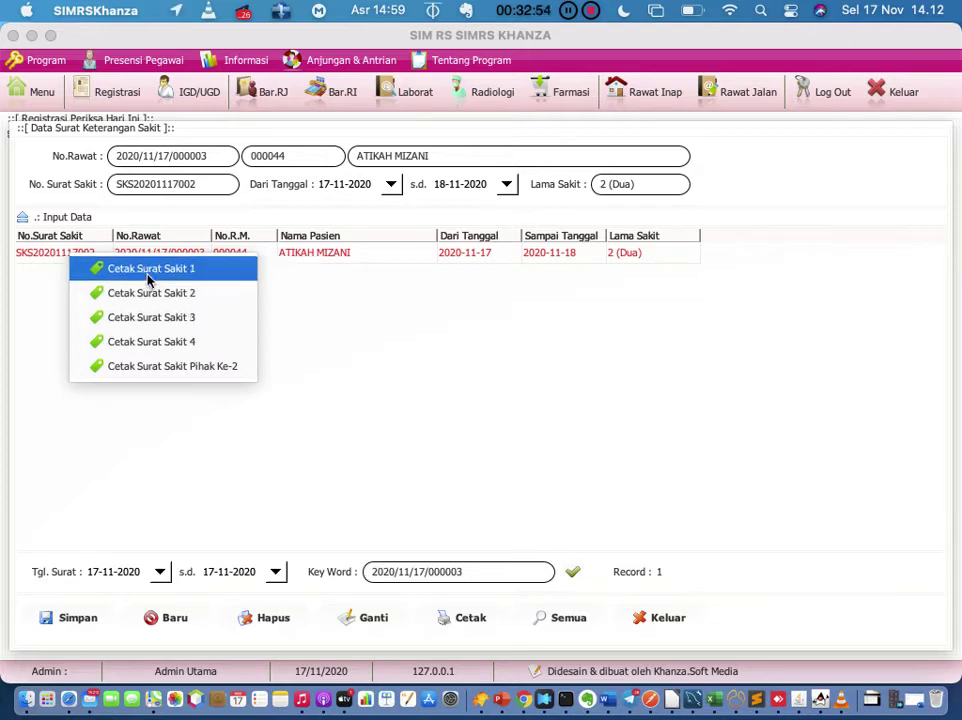
pyautogui.click(146, 270)
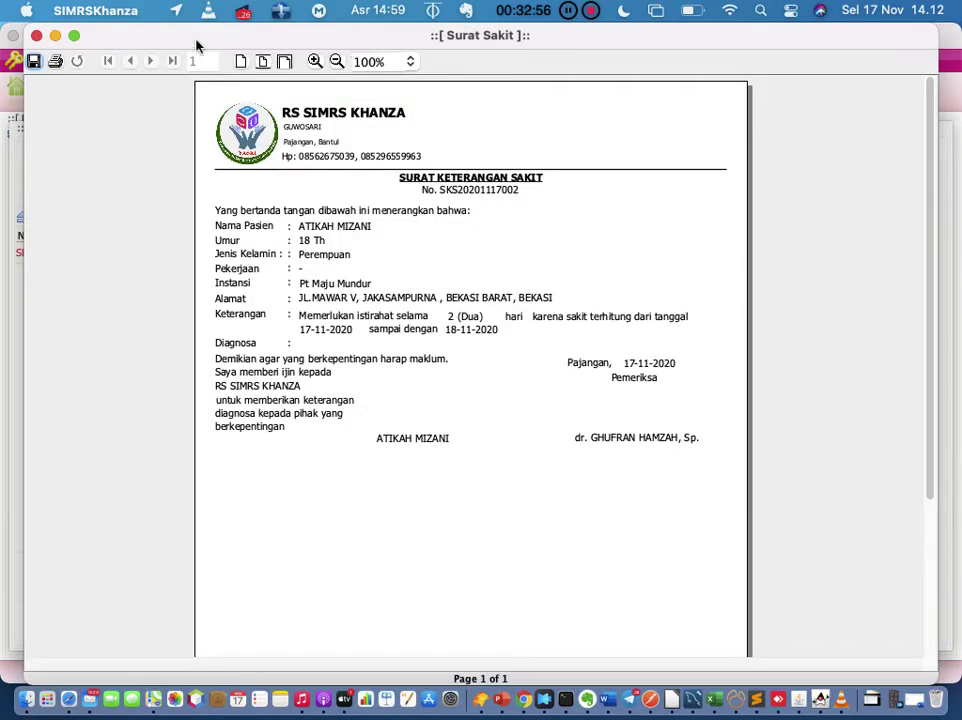
pyautogui.click(36, 36)
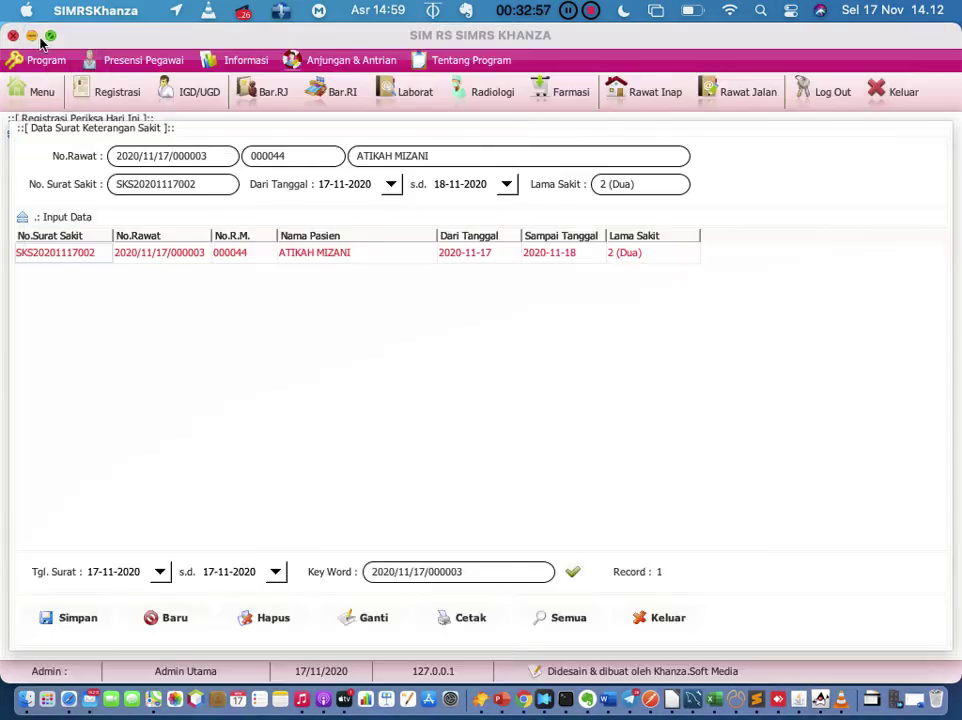
pyautogui.rightClick(86, 253)
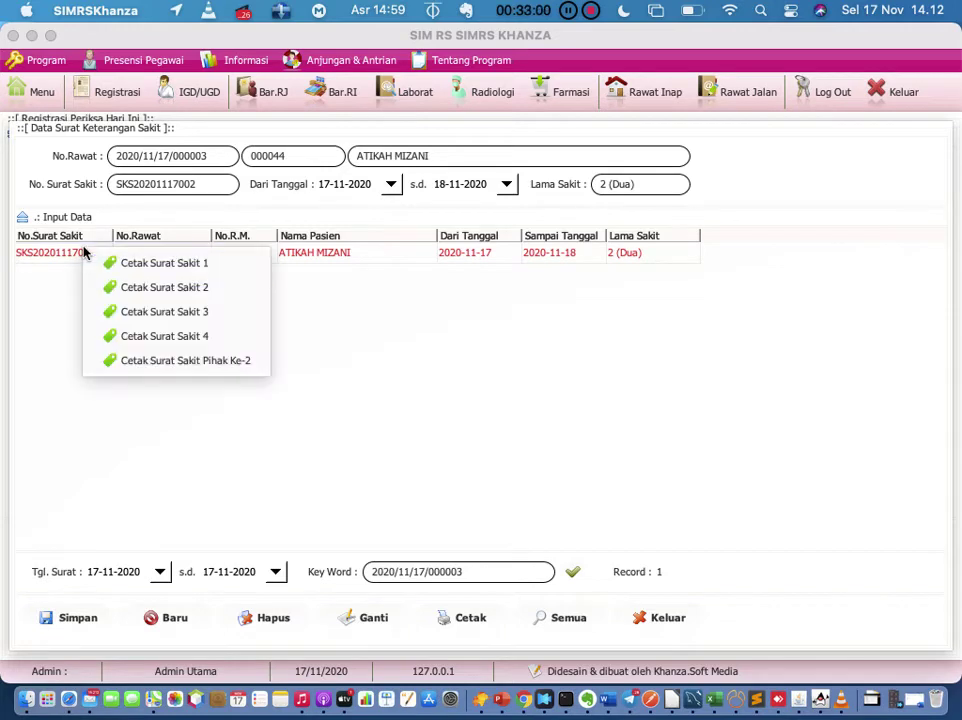
pyautogui.click(130, 336)
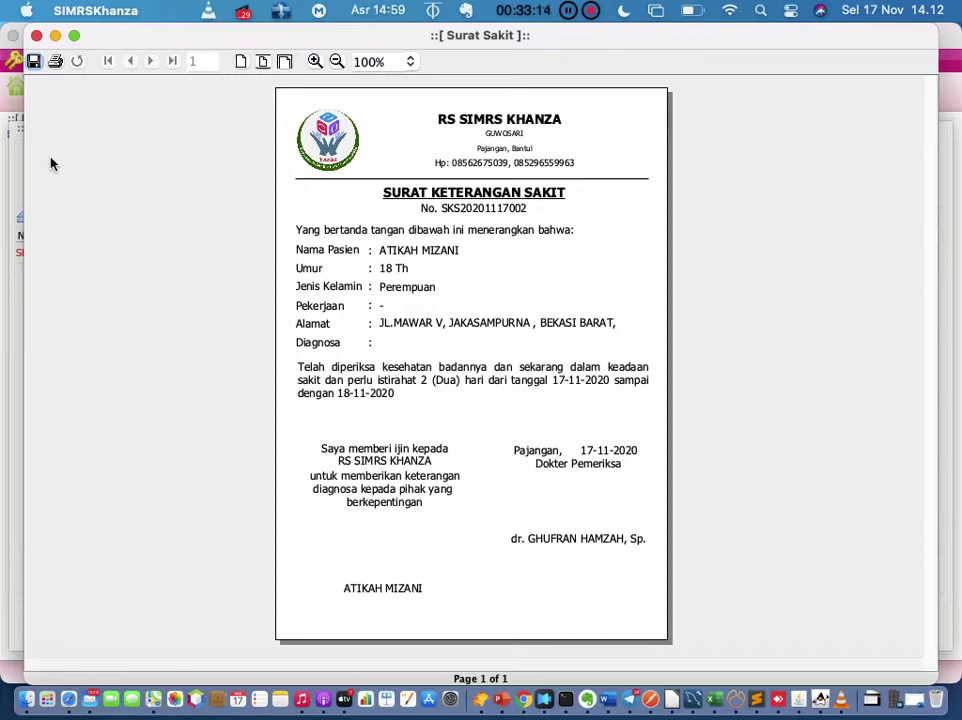
pyautogui.click(36, 35)
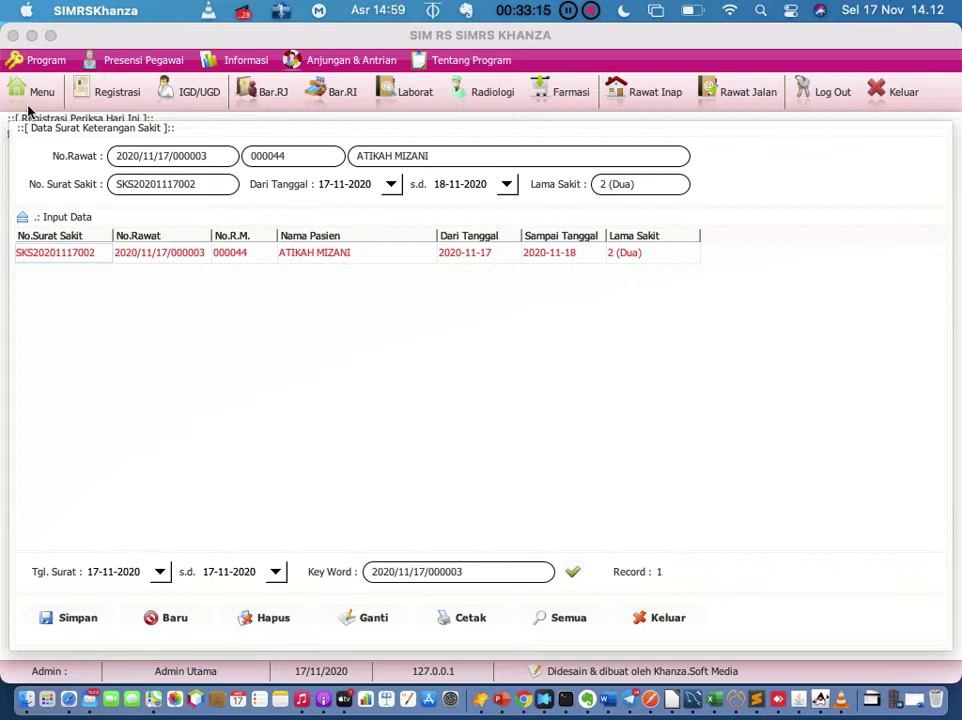
# Step: Preview the Pihak Ke-2 version of the sick letter, then close the sick-letter form
pyautogui.rightClick(79, 253)
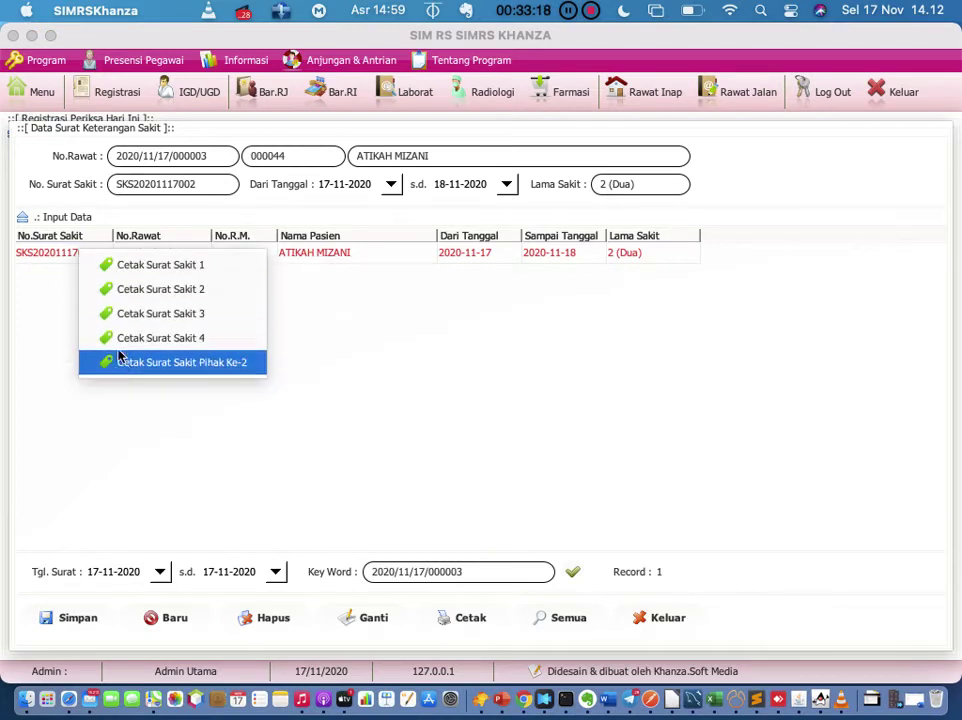
pyautogui.click(123, 365)
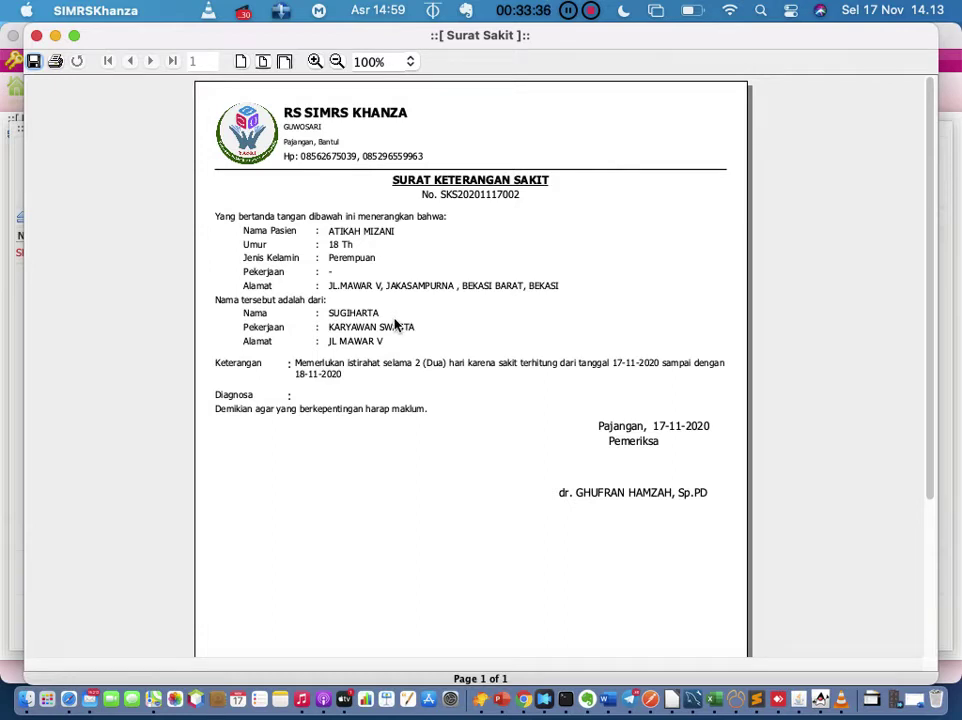
pyautogui.click(36, 36)
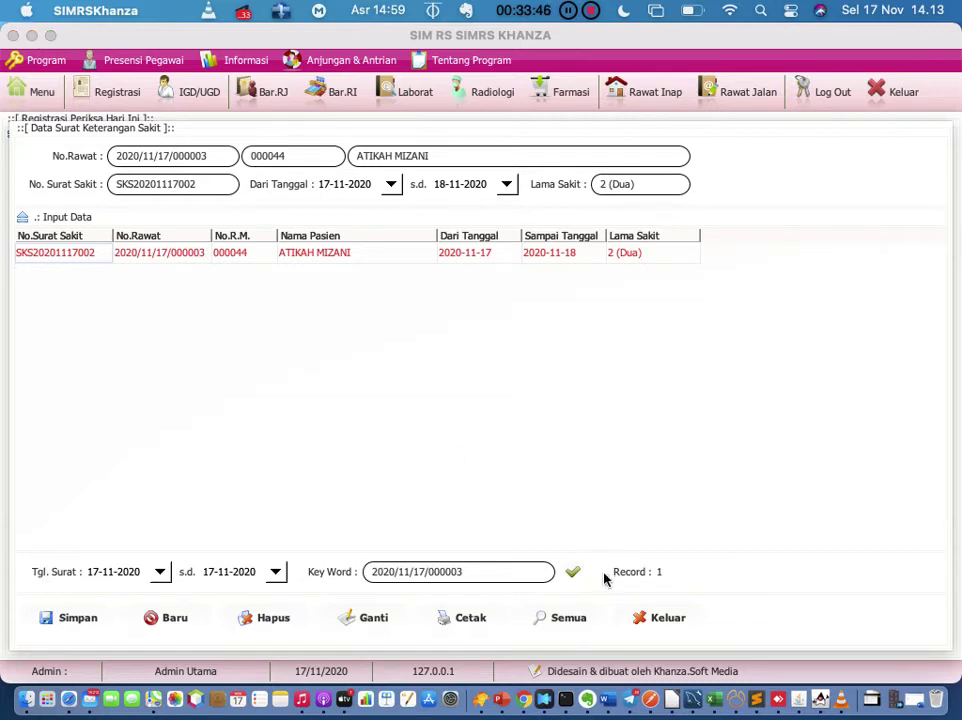
pyautogui.click(660, 617)
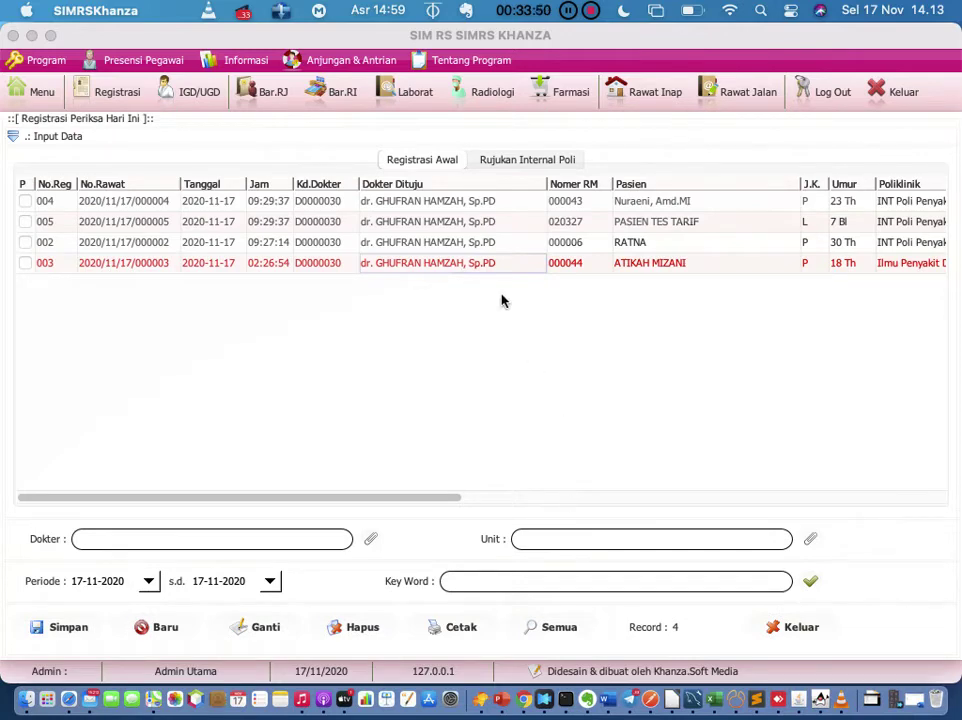
pyautogui.rightClick(481, 266)
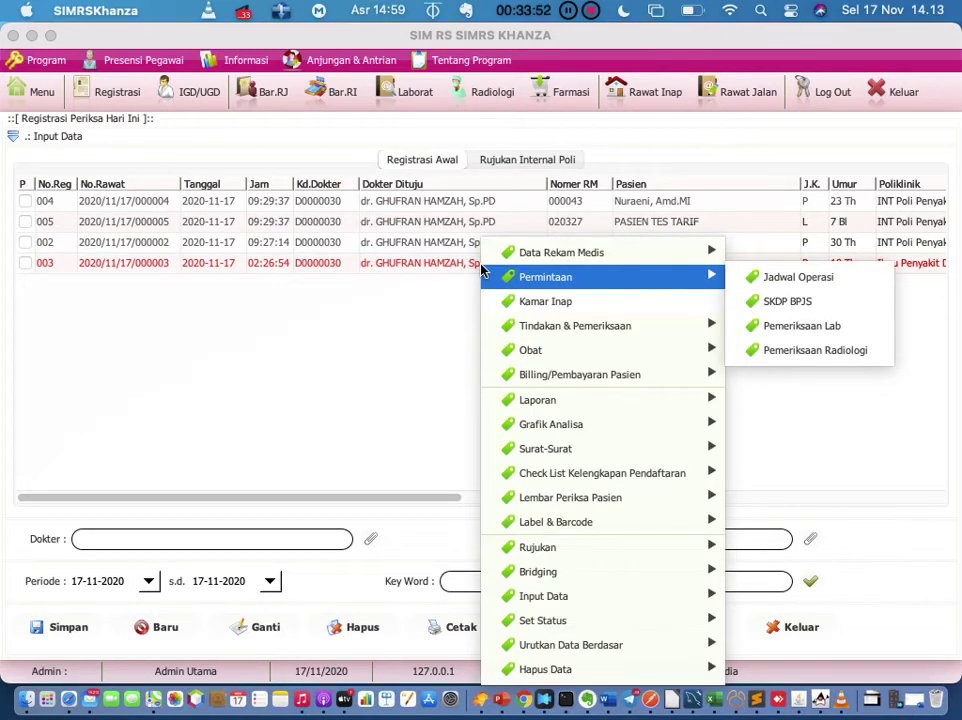
pyautogui.moveTo(538, 250)
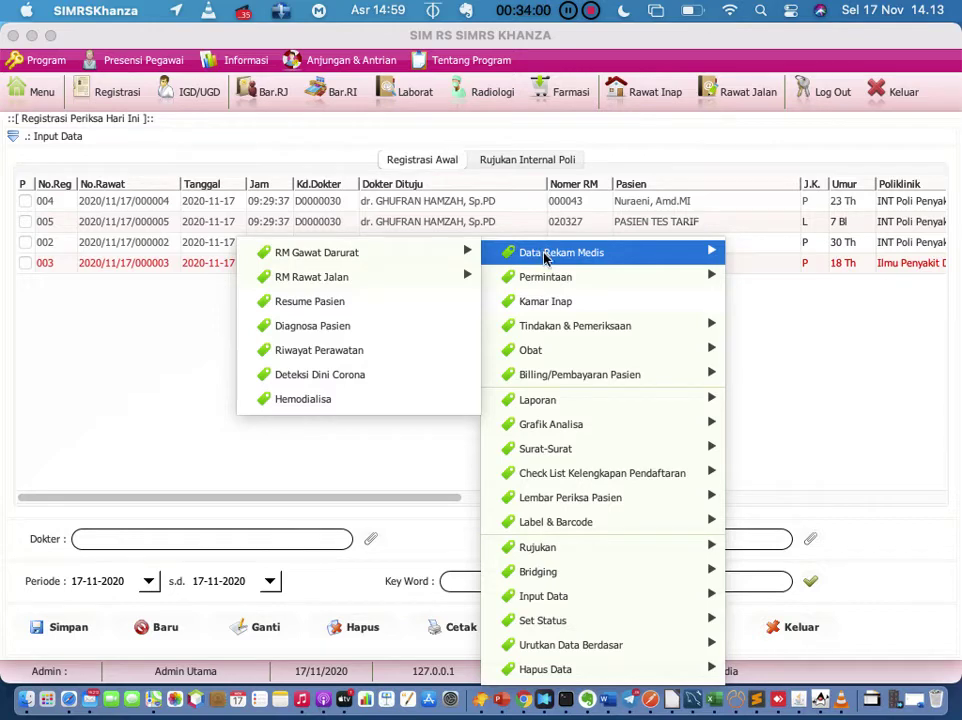
pyautogui.moveTo(565, 450)
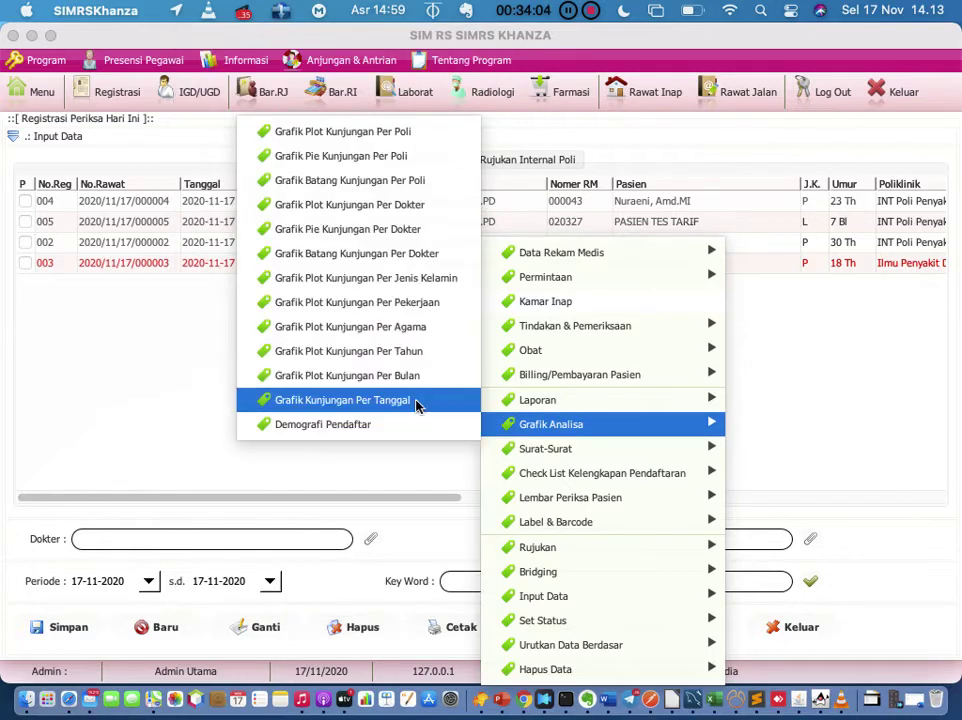
pyautogui.click(215, 485)
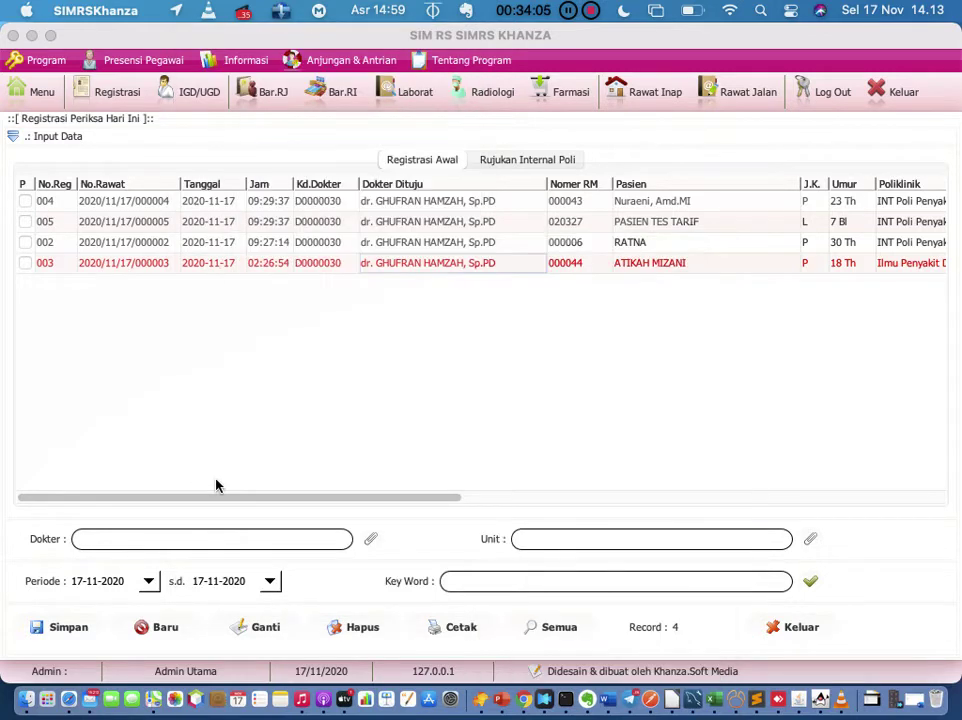
pyautogui.rightClick(332, 268)
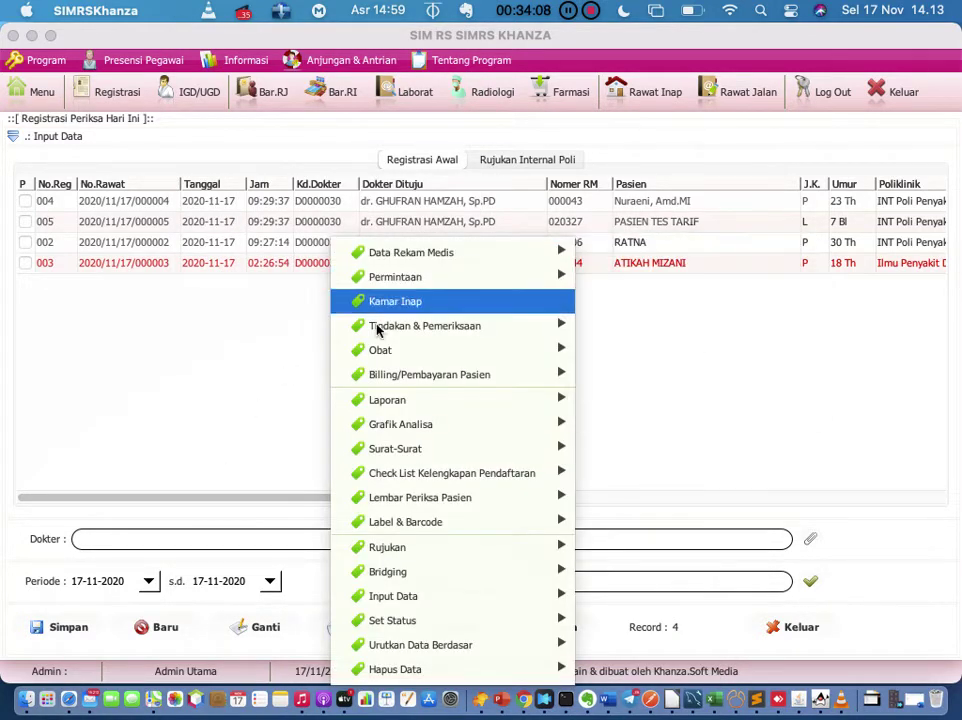
pyautogui.moveTo(418, 449)
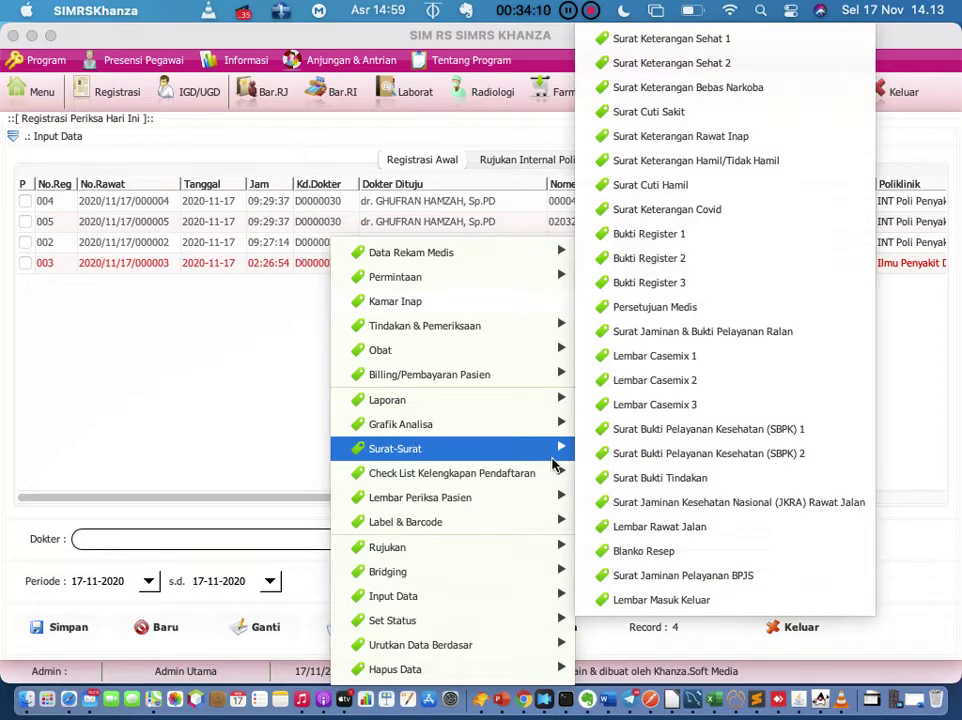
pyautogui.moveTo(531, 468)
pyautogui.moveTo(548, 449)
pyautogui.click(733, 316)
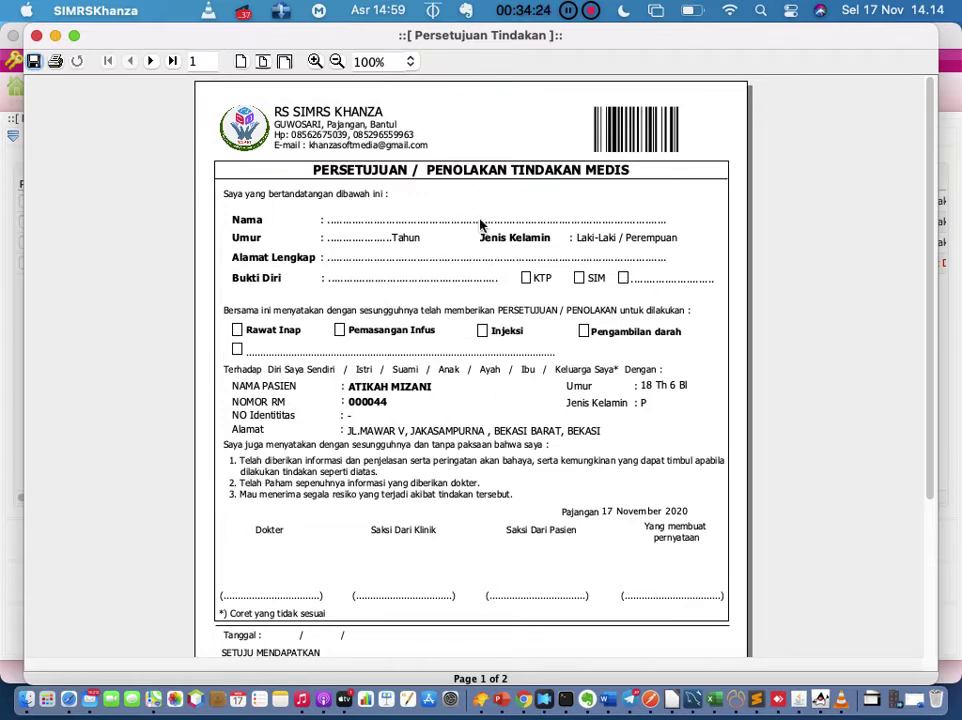
pyautogui.scroll(-1, 480, 226)
pyautogui.scroll(-3, 481, 223)
pyautogui.scroll(4, 481, 223)
pyautogui.click(36, 36)
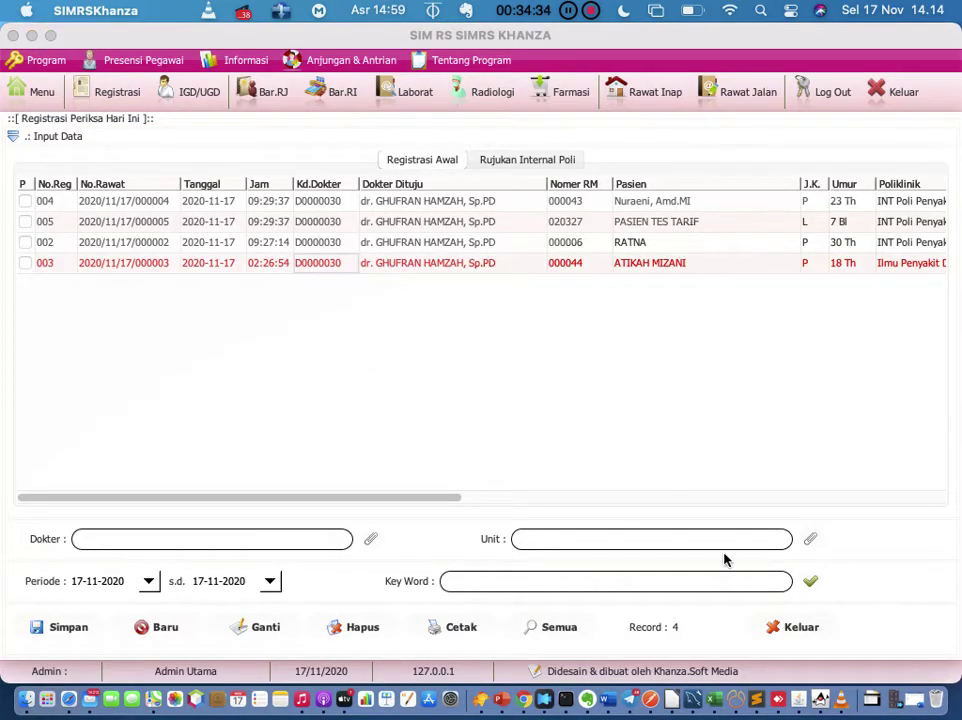
# Step: Open the Surat Keterangan Bebas Narkoba form for the patient, then close it
pyautogui.rightClick(667, 272)
pyautogui.moveTo(690, 340)
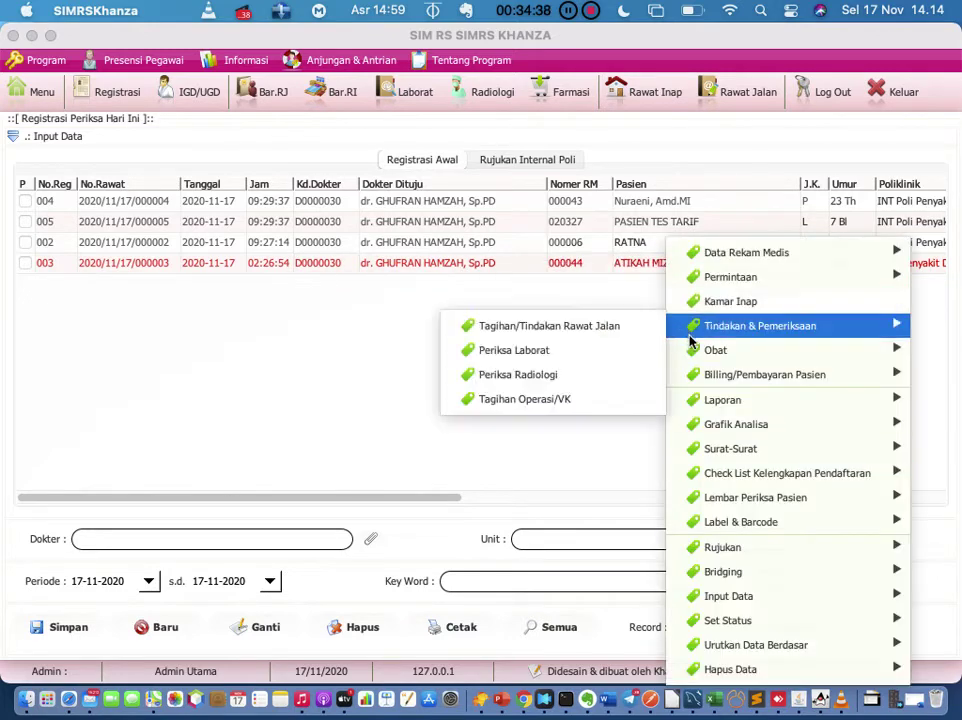
pyautogui.moveTo(713, 259)
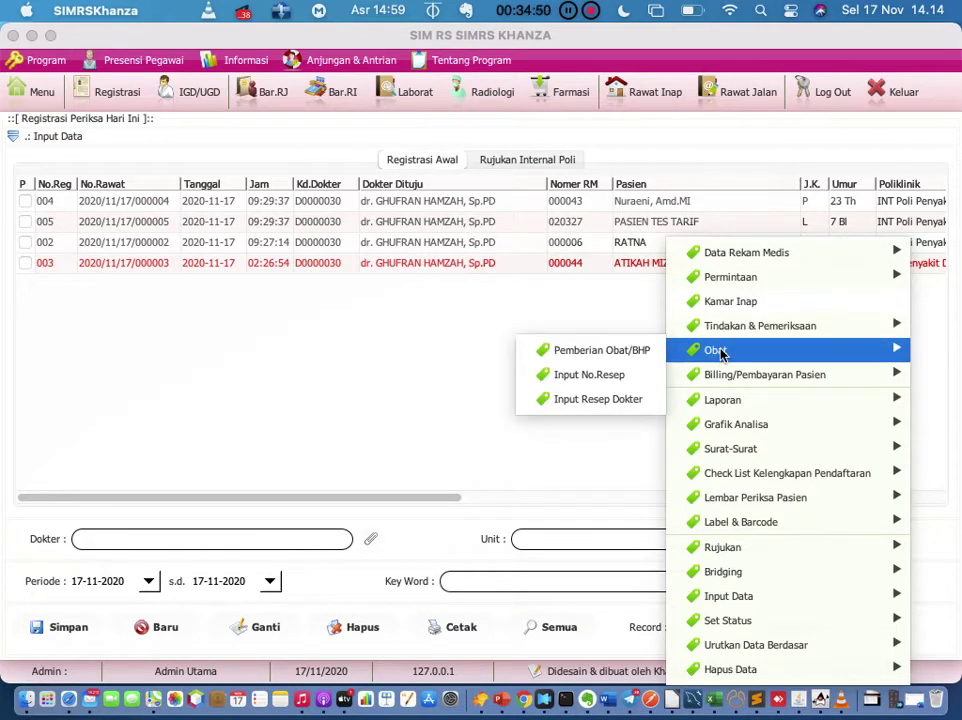
pyautogui.moveTo(727, 400)
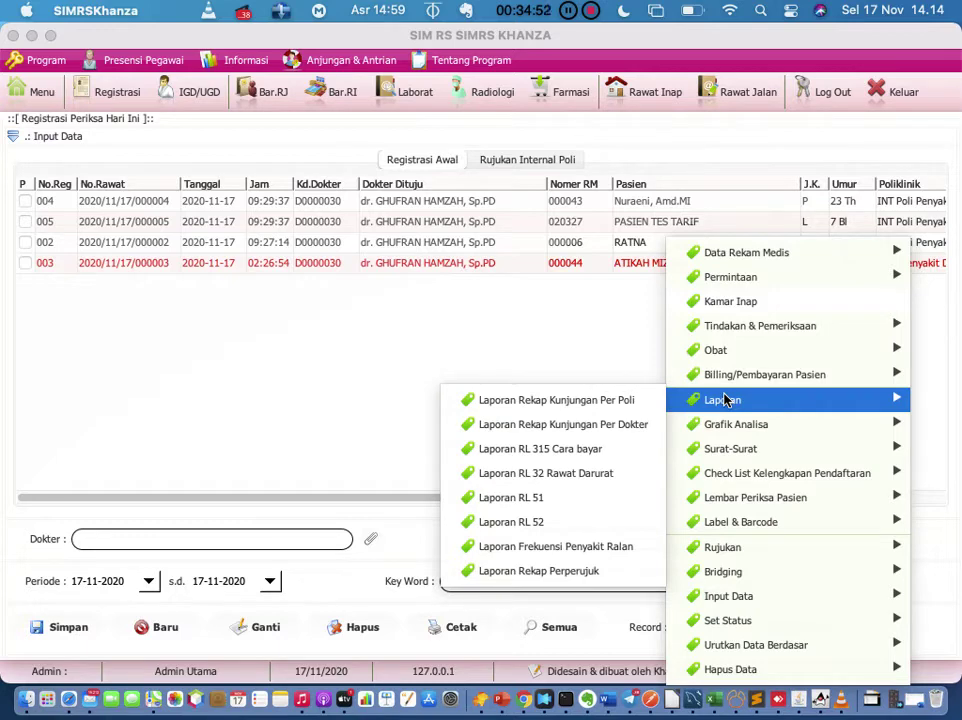
pyautogui.moveTo(729, 451)
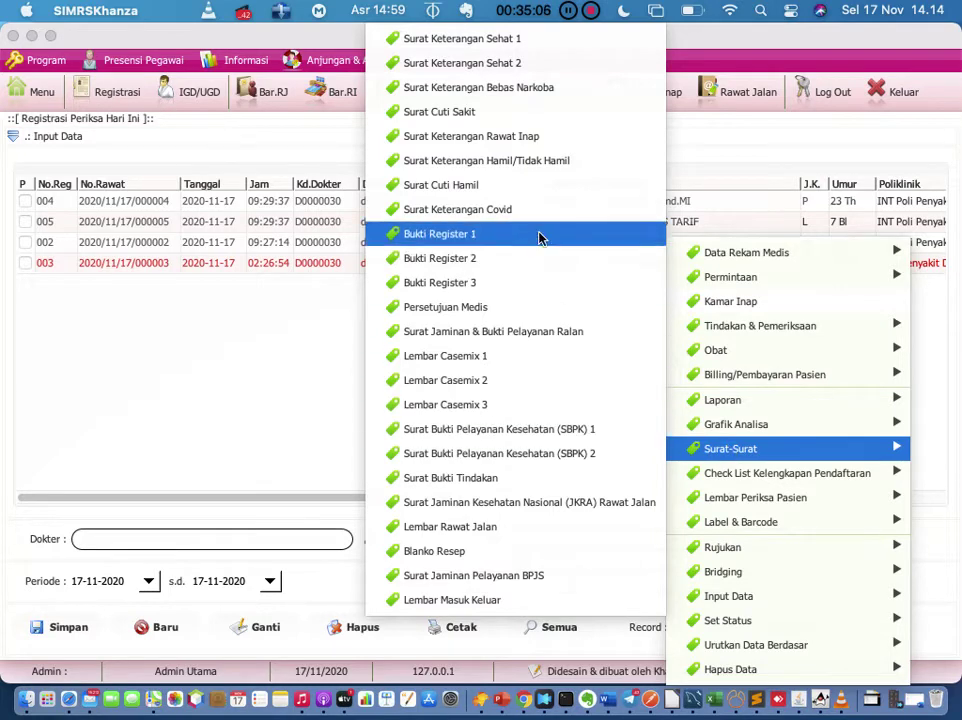
pyautogui.click(548, 88)
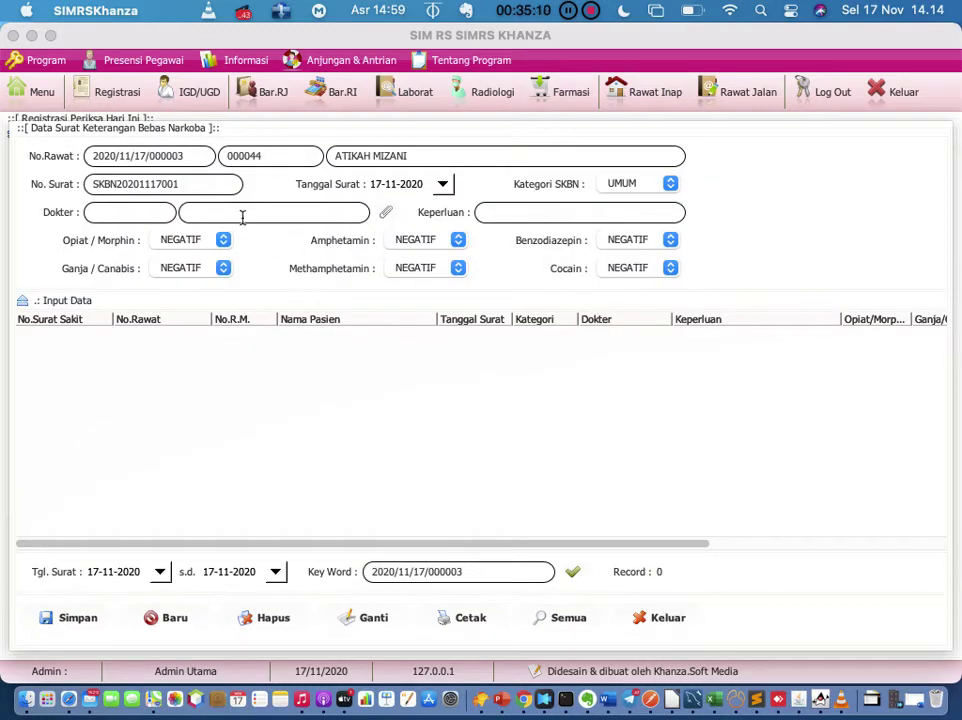
pyautogui.click(666, 618)
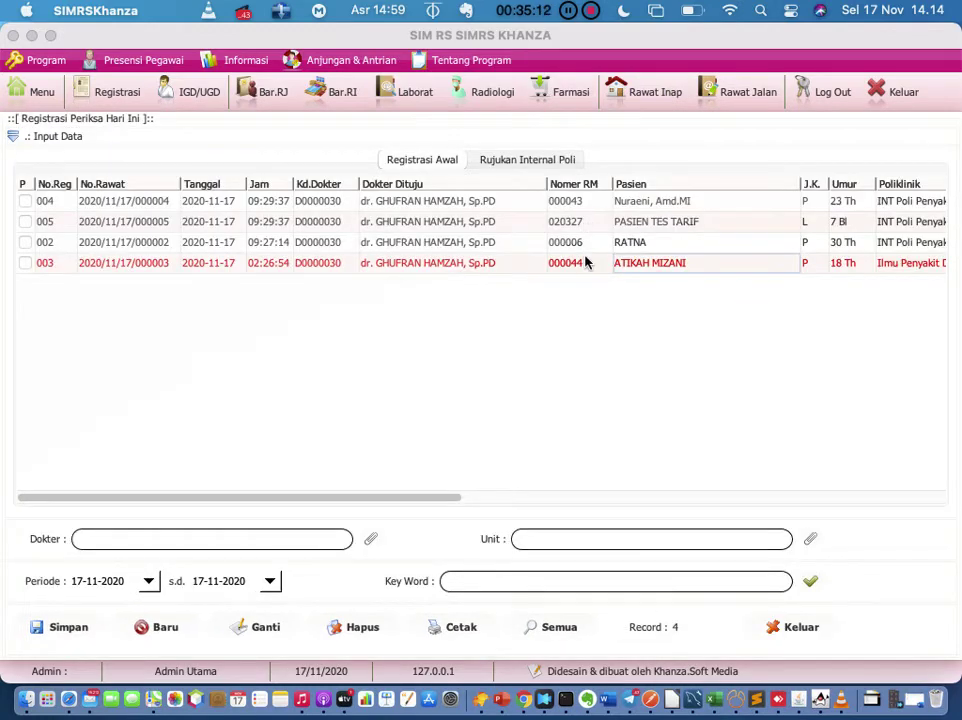
# Step: Bring up the Rujukan submenu for registration 003
pyautogui.rightClick(585, 266)
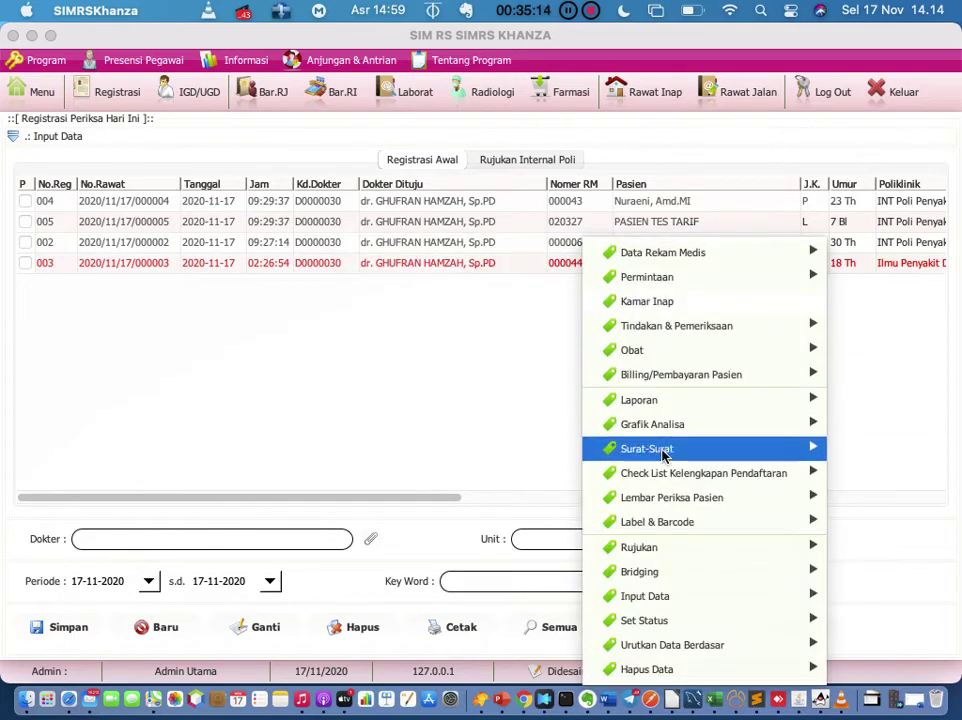
pyautogui.moveTo(663, 482)
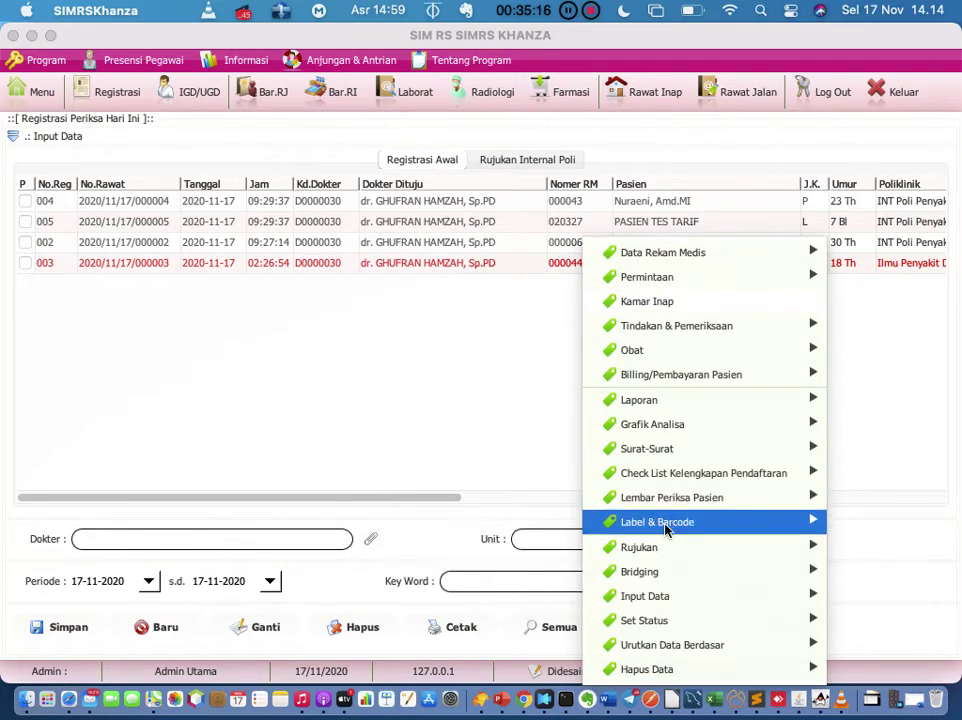
pyautogui.moveTo(668, 549)
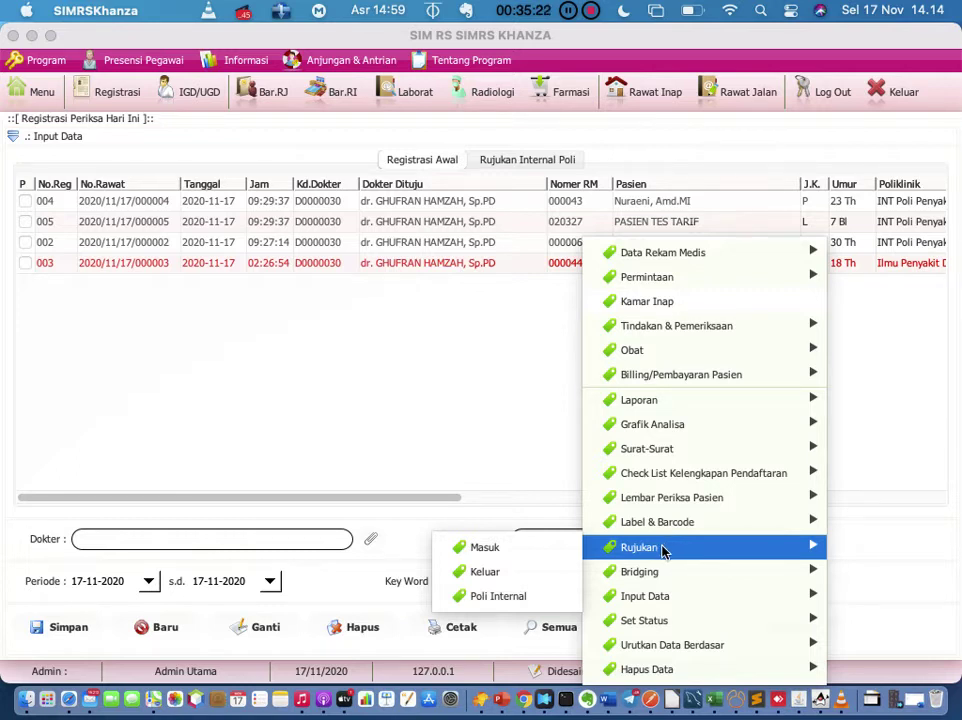
# Step: Start an outgoing referral to RSUD Bekasi with diagnosis 'Cedera Kepala Berat'
pyautogui.click(545, 577)
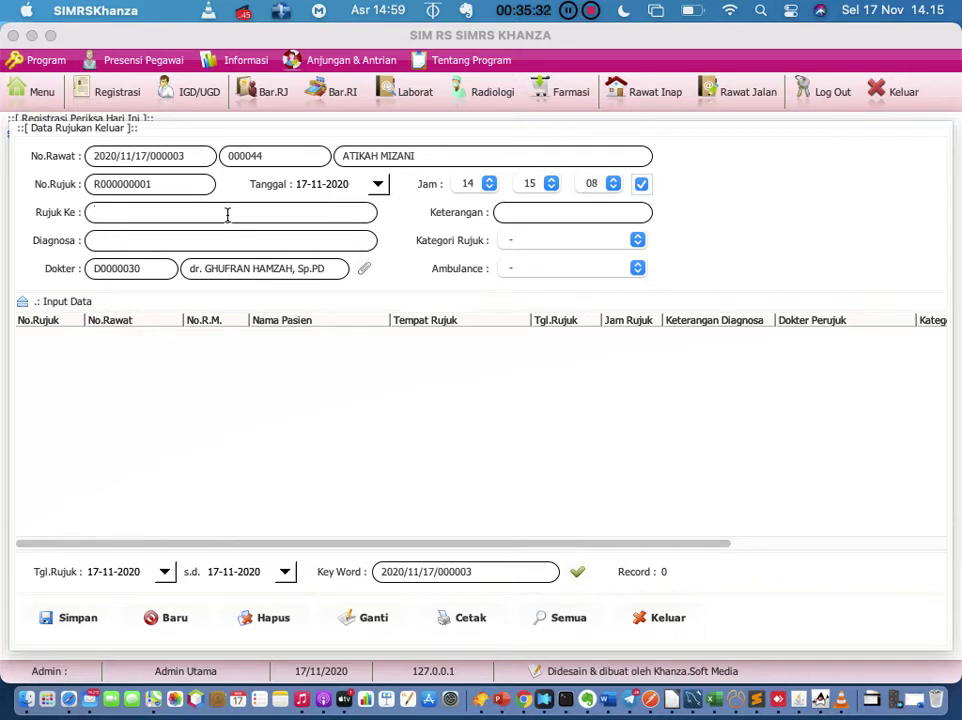
pyautogui.write('RSUD Bekas')
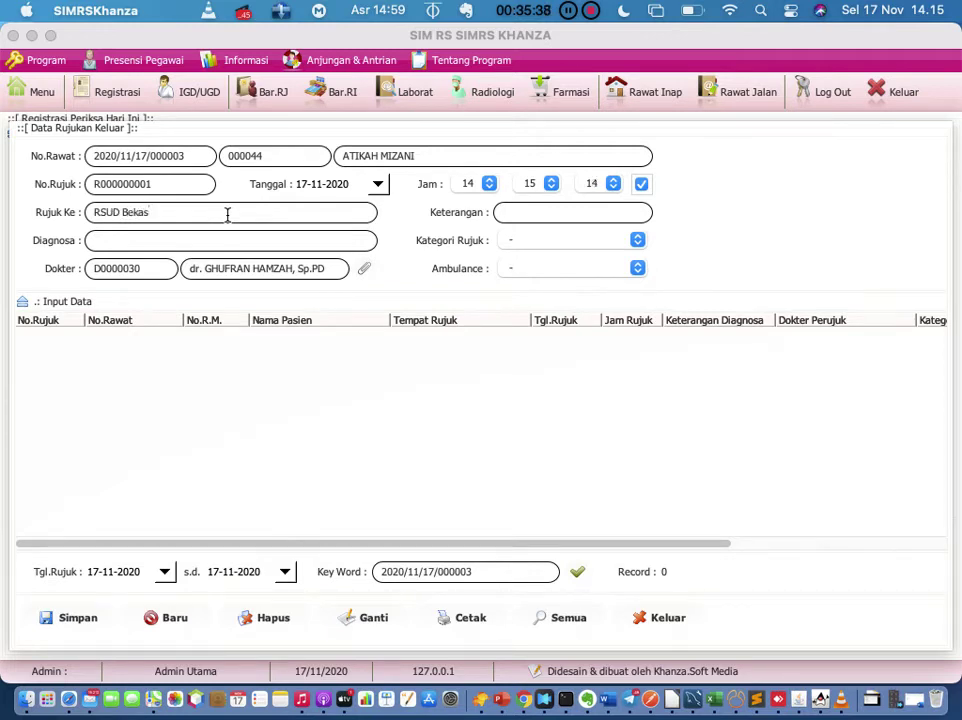
pyautogui.write('i')
pyautogui.click(215, 243)
pyautogui.write('Cedera Kepala Be')
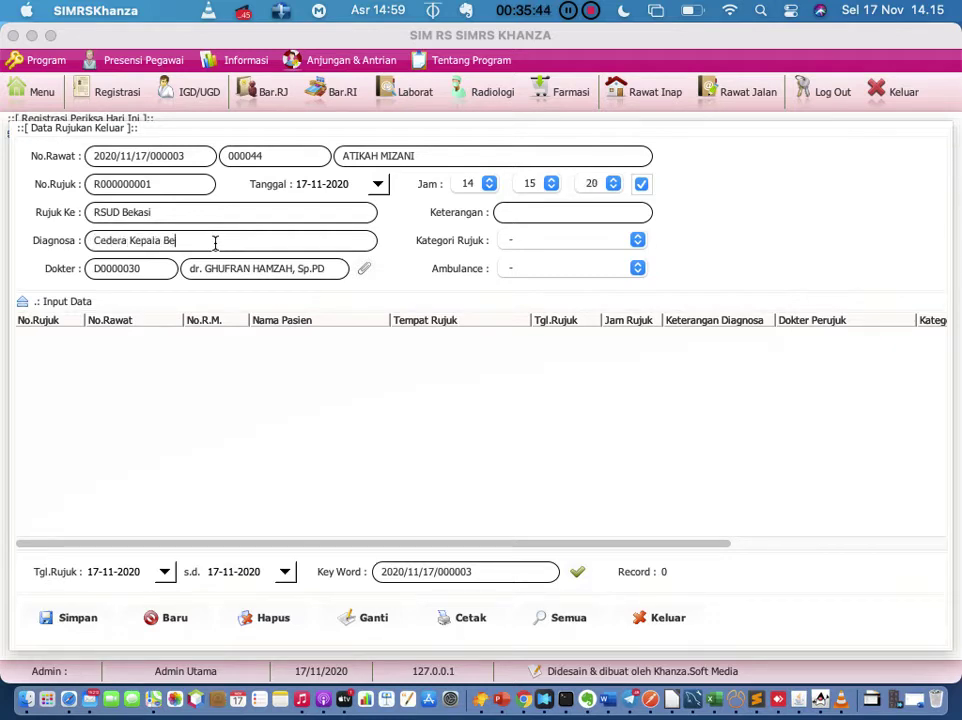
pyautogui.write('rat')
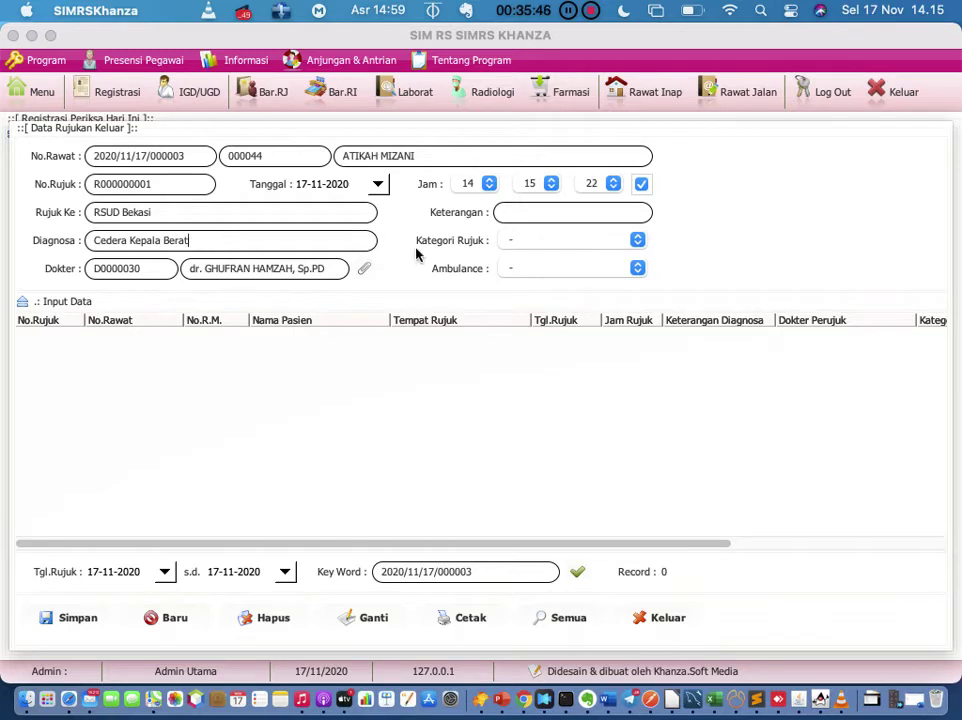
pyautogui.click(522, 215)
# Step: Set referral category Bedah and ambulance SWASTA, then save the referral
pyautogui.click(532, 242)
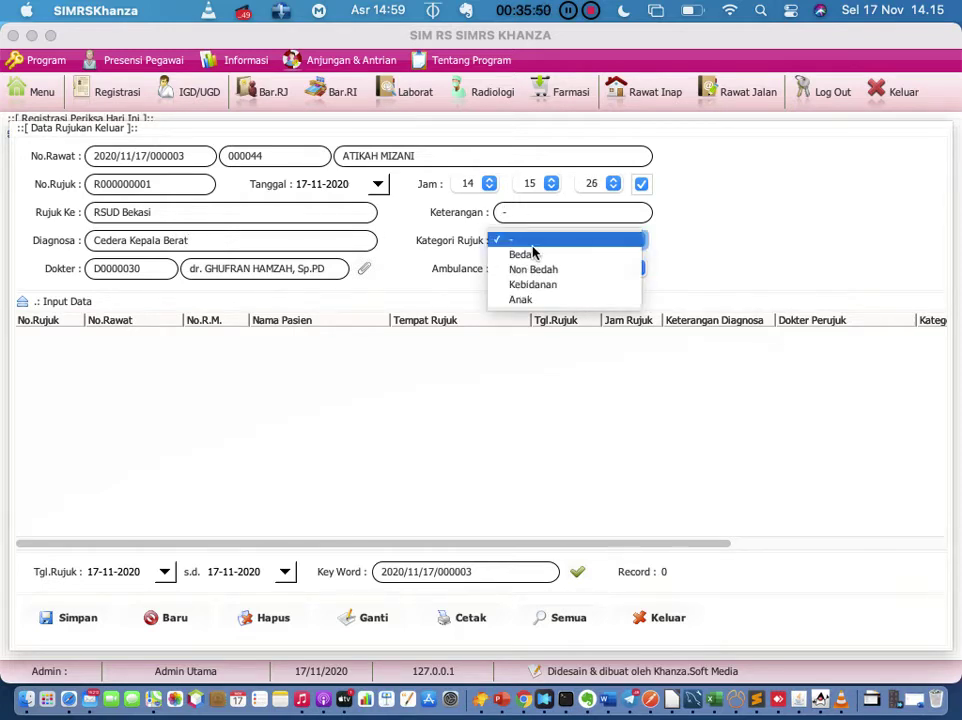
pyautogui.click(537, 258)
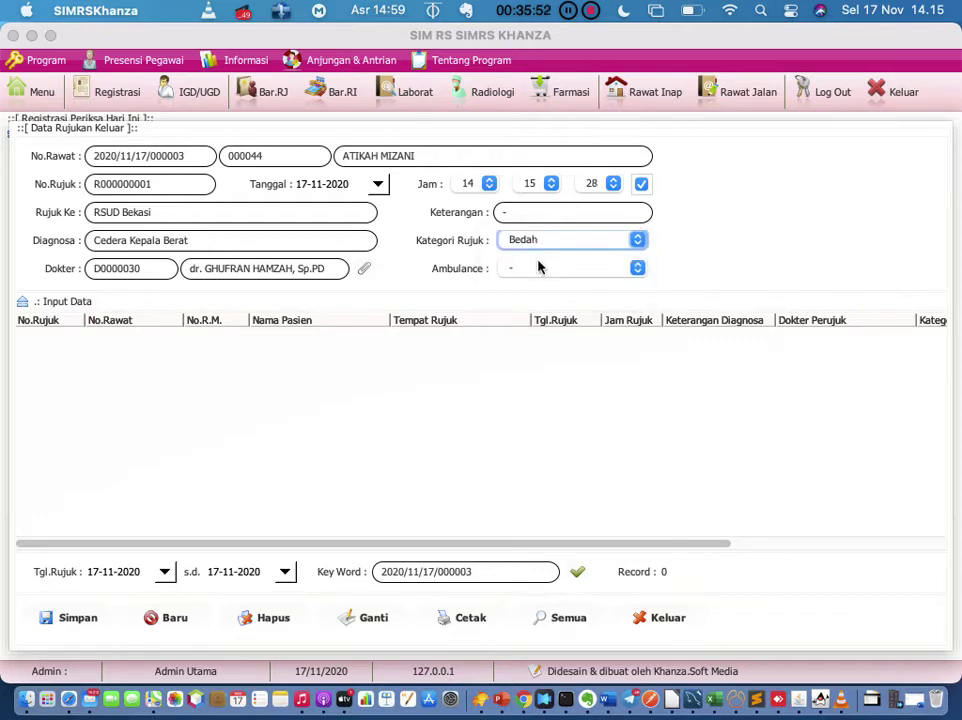
pyautogui.click(538, 267)
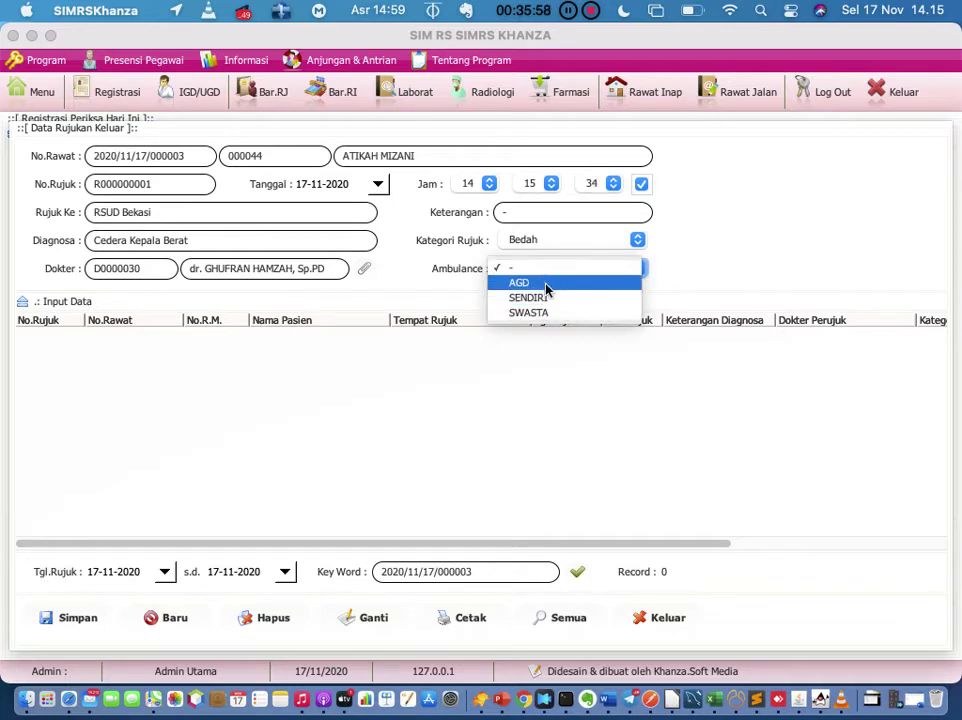
pyautogui.click(546, 286)
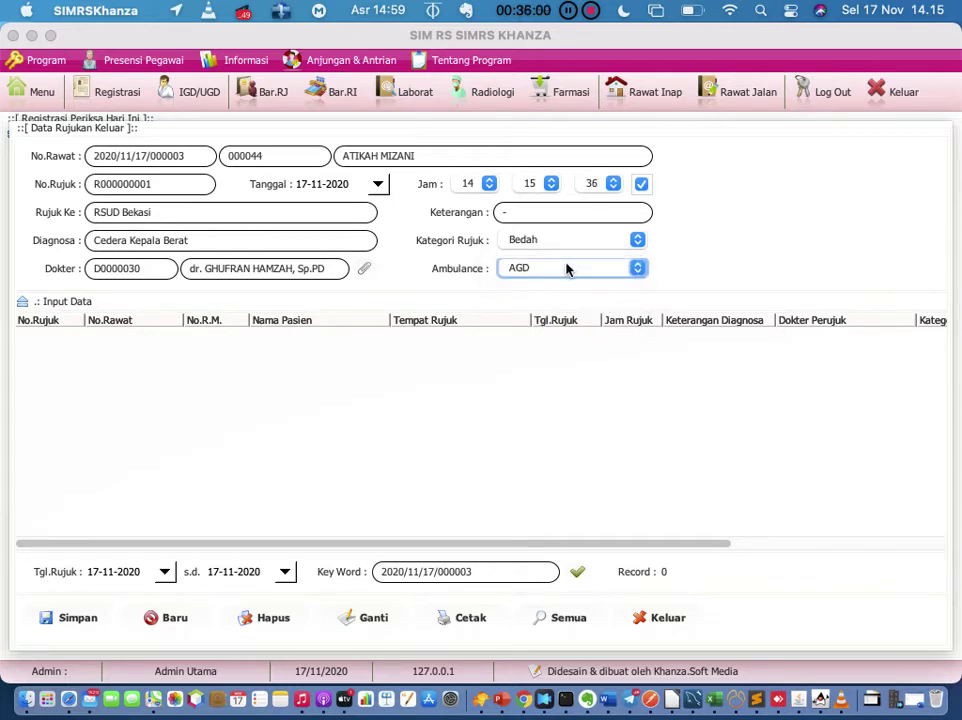
pyautogui.click(566, 269)
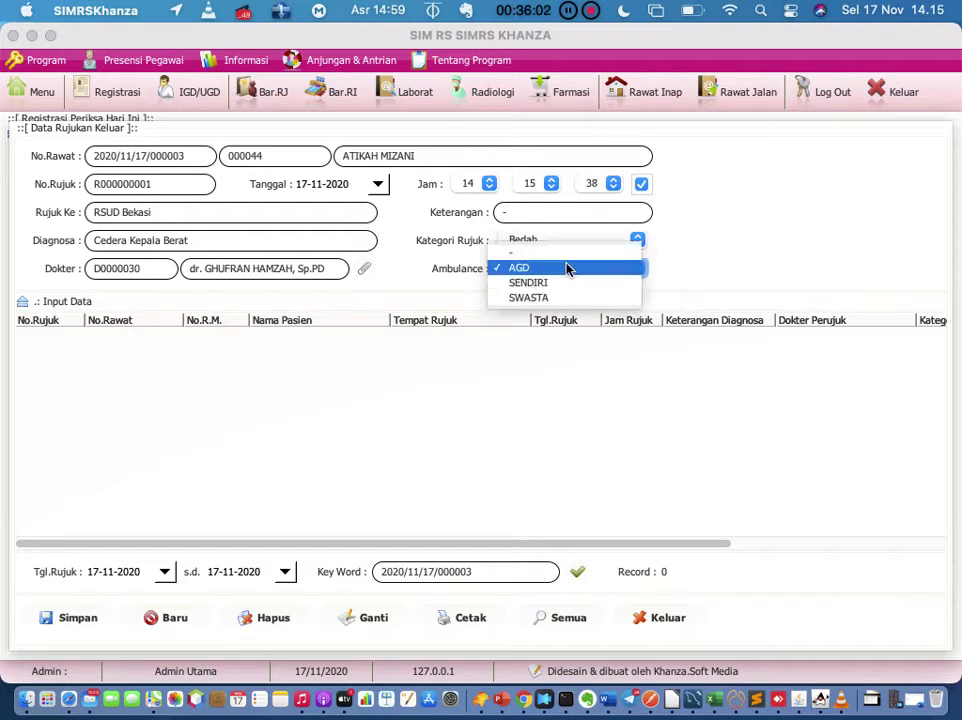
pyautogui.click(562, 284)
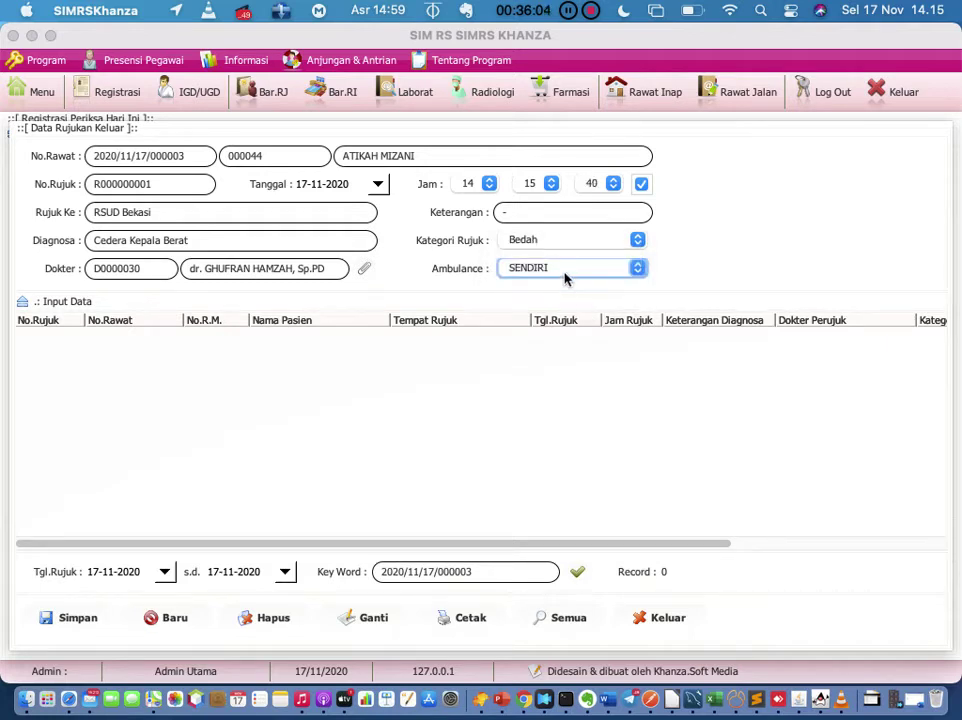
pyautogui.click(567, 272)
pyautogui.click(563, 283)
pyautogui.click(60, 620)
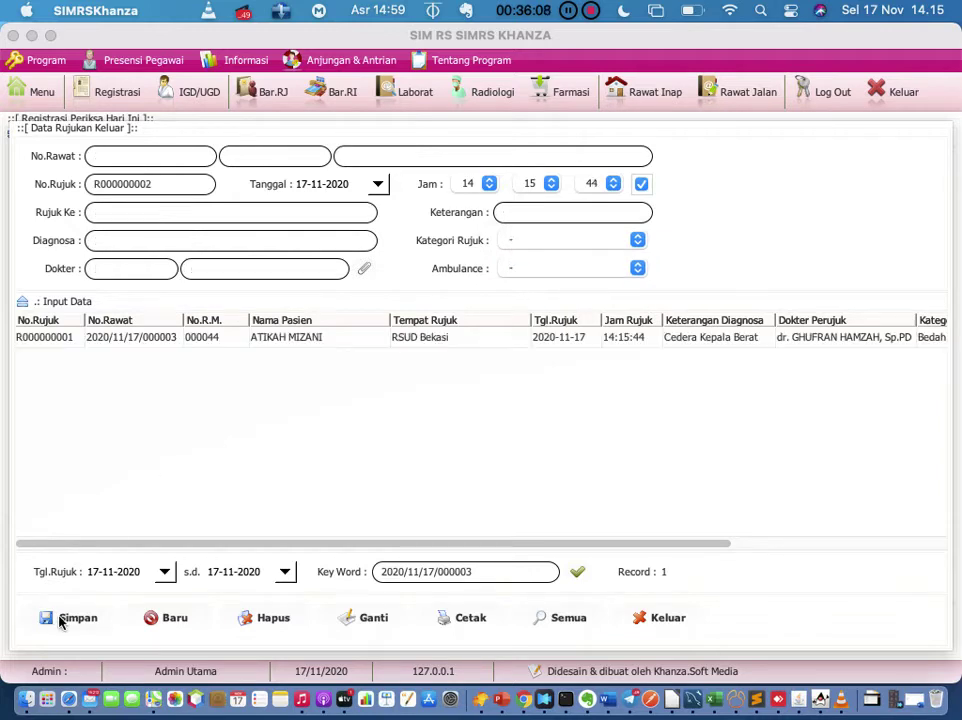
# Step: Select the saved RSUD Bekasi referral and open its options menu
pyautogui.click(60, 339)
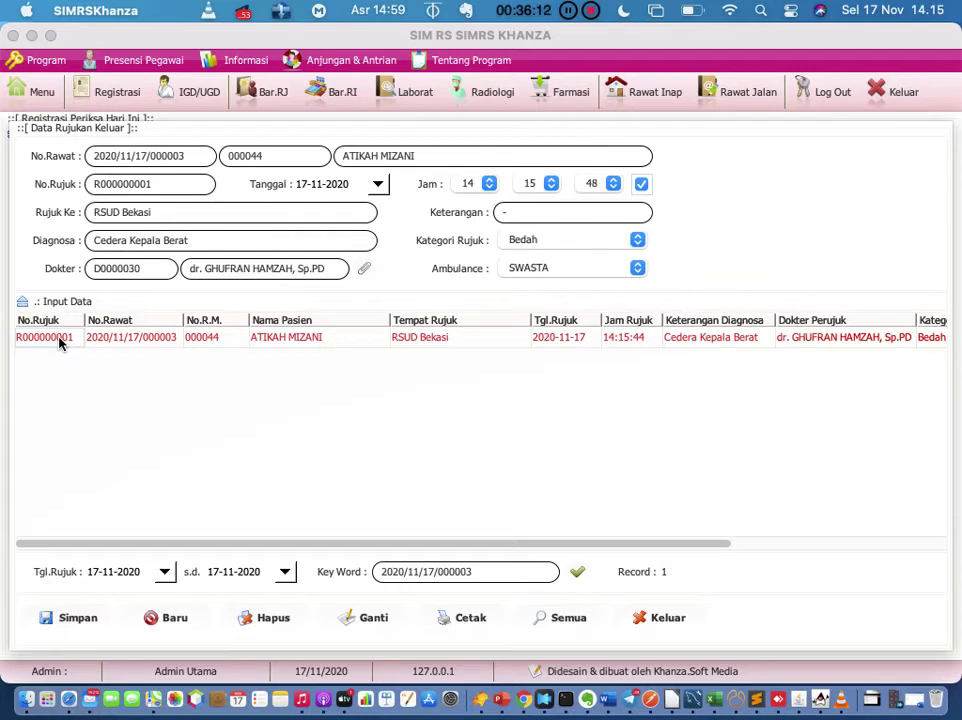
pyautogui.rightClick(60, 341)
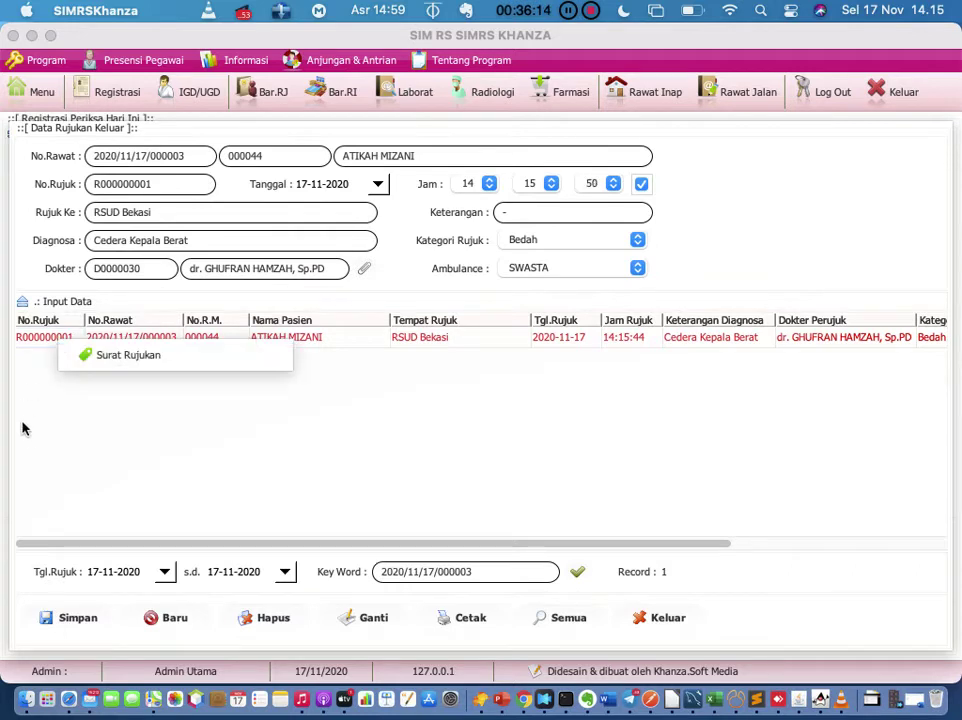
pyautogui.click(30, 442)
pyautogui.click(44, 339)
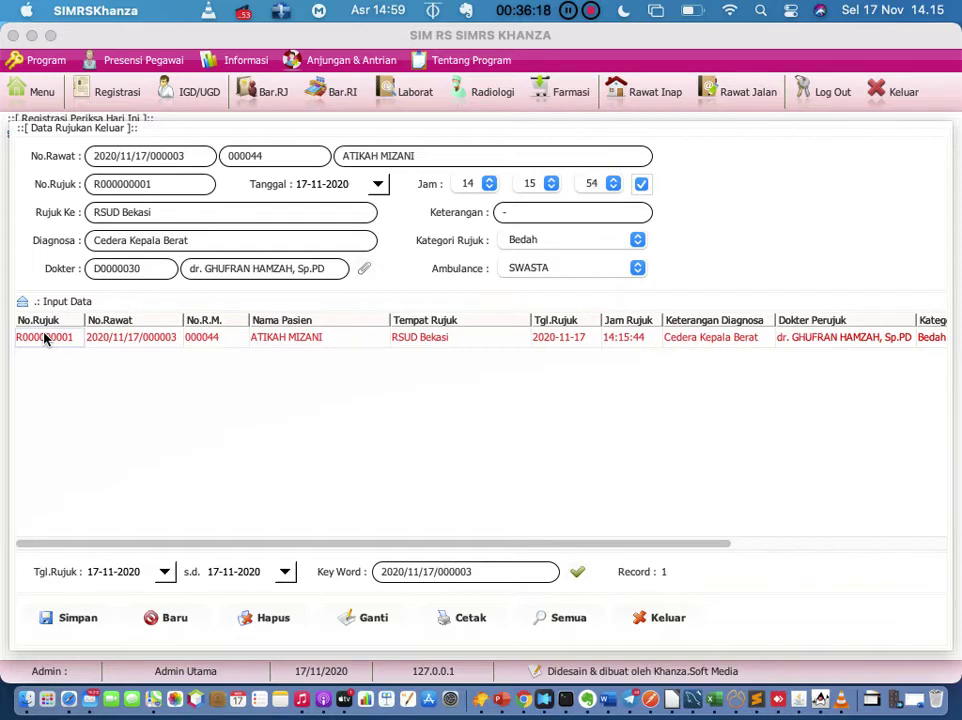
pyautogui.rightClick(44, 339)
# Step: Open the Surat Rujukan print preview for the RSUD Bekasi referral and scroll through it
pyautogui.click(78, 352)
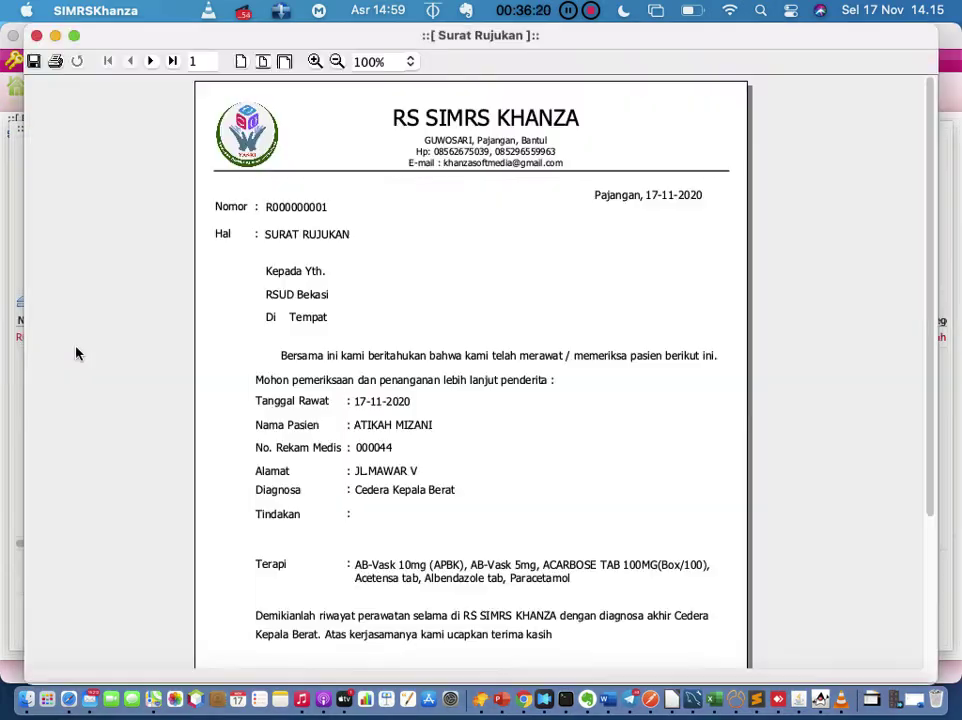
pyautogui.scroll(-5, 463, 334)
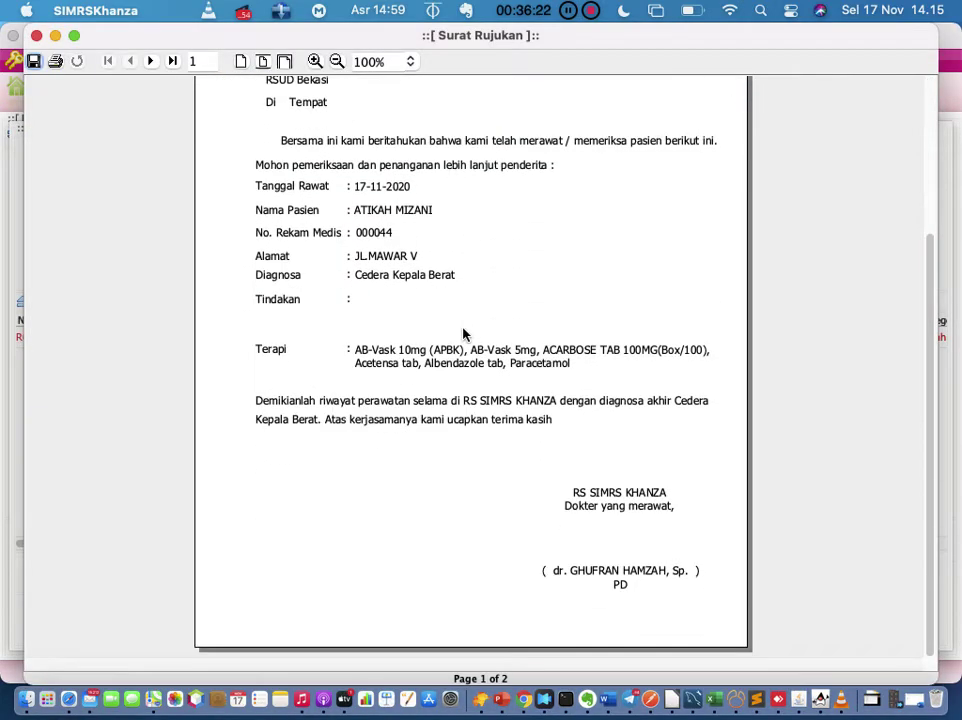
pyautogui.scroll(5, 463, 334)
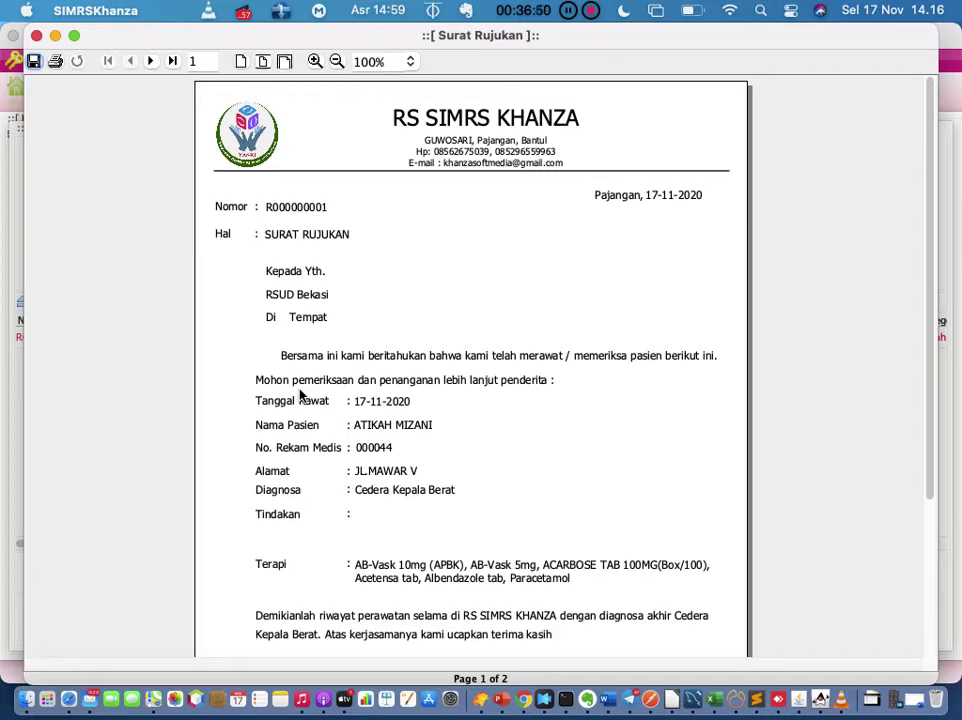
pyautogui.scroll(3, 360, 346)
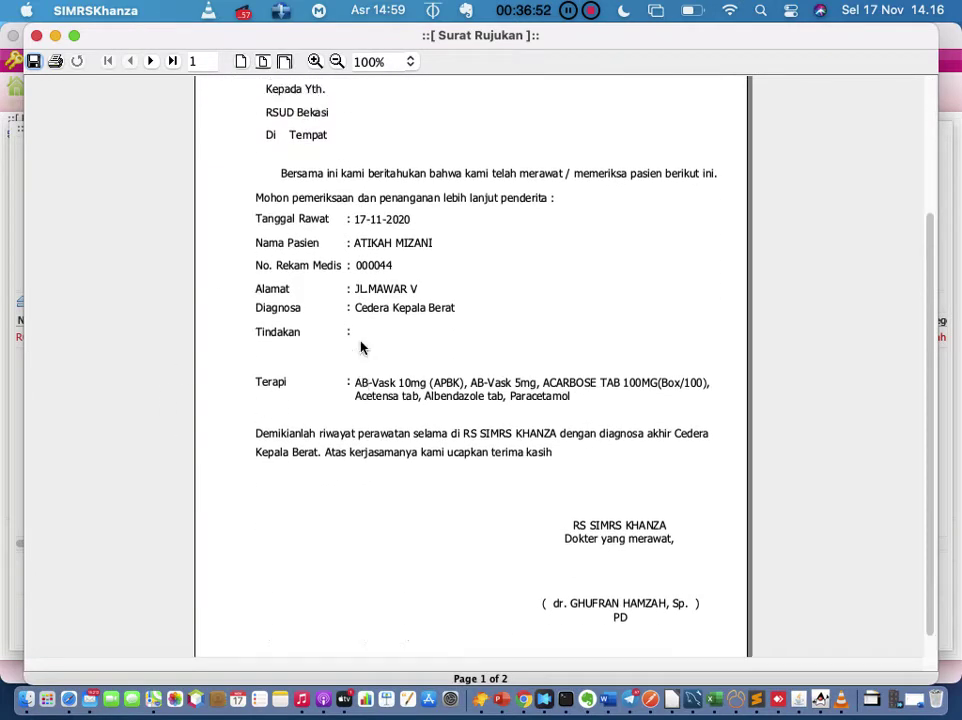
pyautogui.scroll(-3, 360, 346)
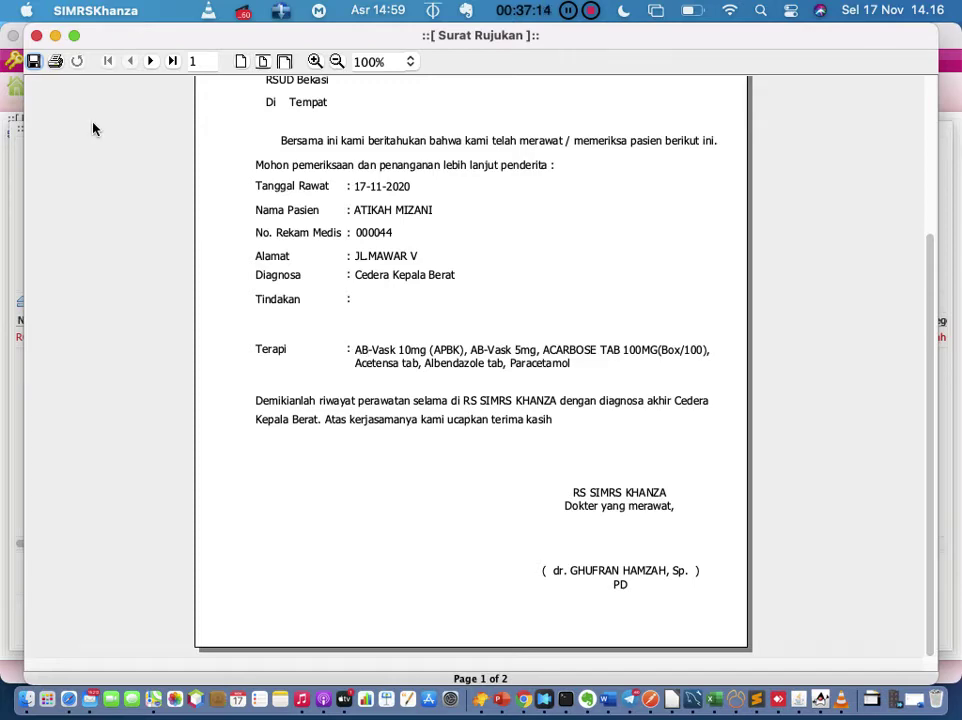
# Step: Close the referral letter preview and outgoing referral form, dismissing the row's options menu
pyautogui.click(35, 36)
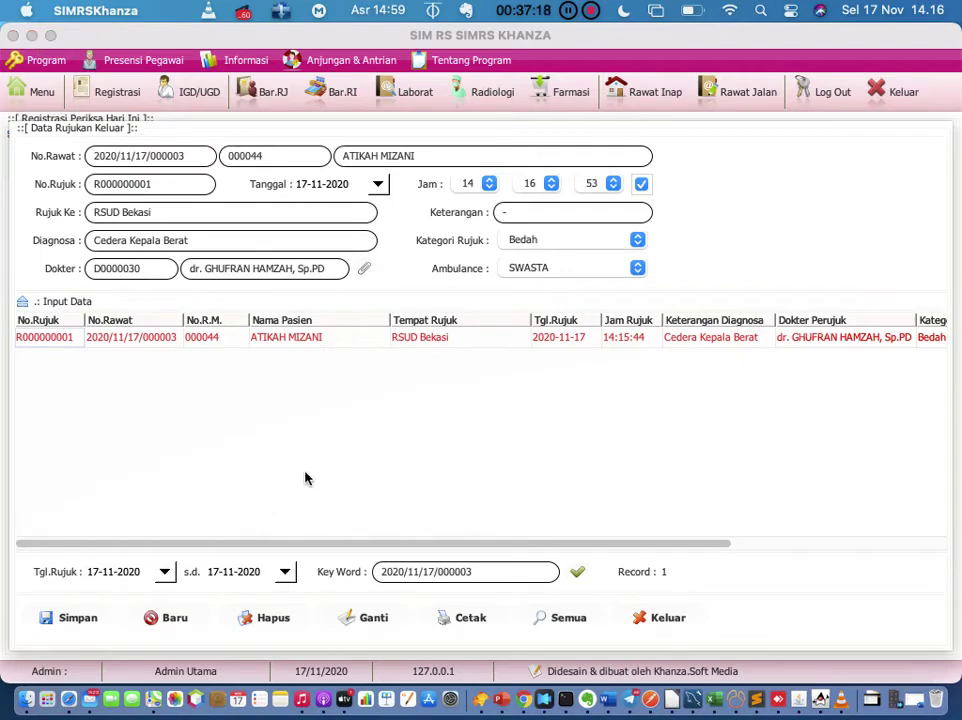
pyautogui.click(655, 618)
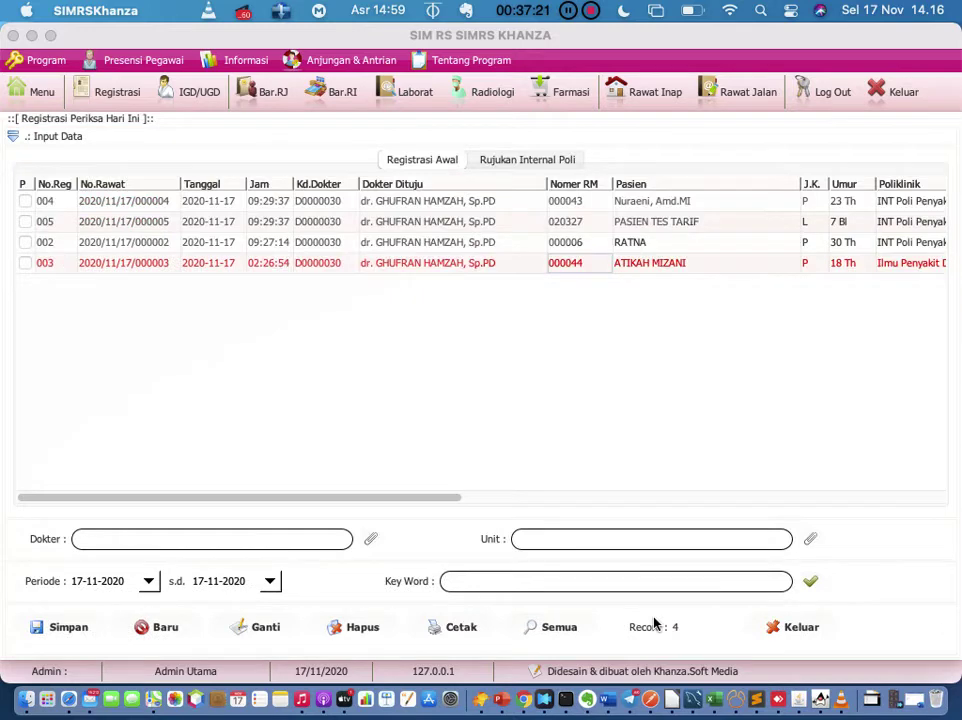
pyautogui.rightClick(453, 265)
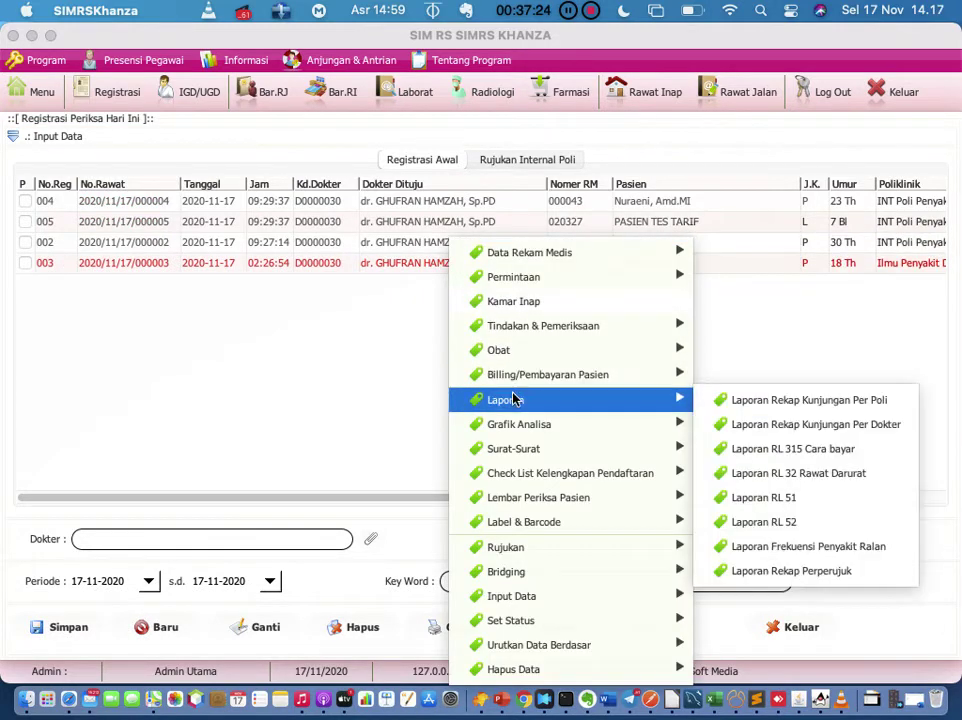
pyautogui.moveTo(553, 573)
pyautogui.moveTo(551, 606)
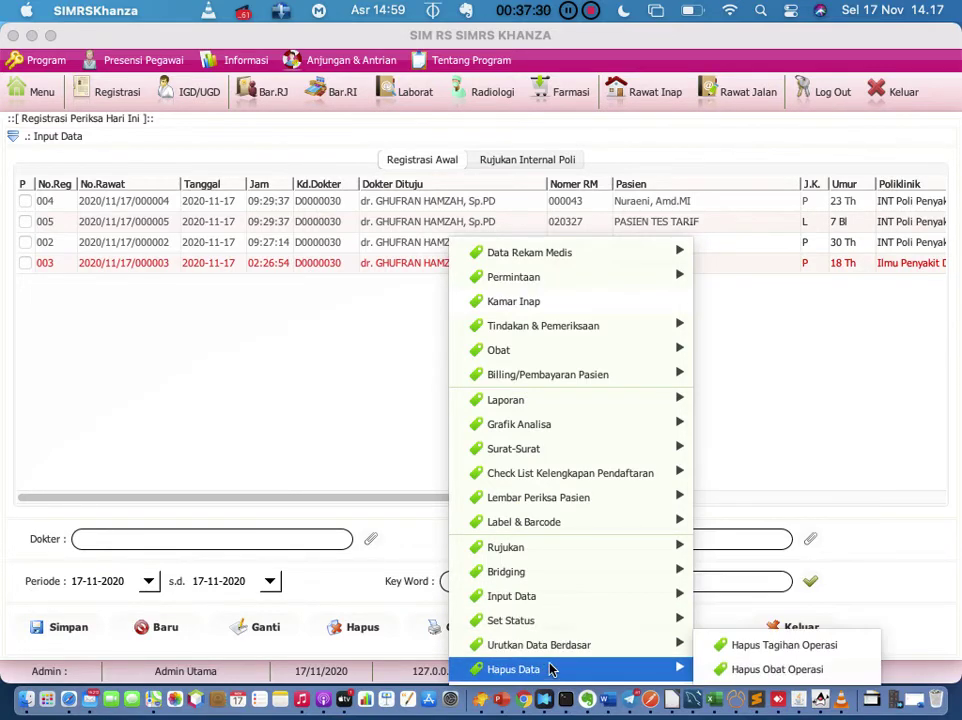
pyautogui.click(318, 333)
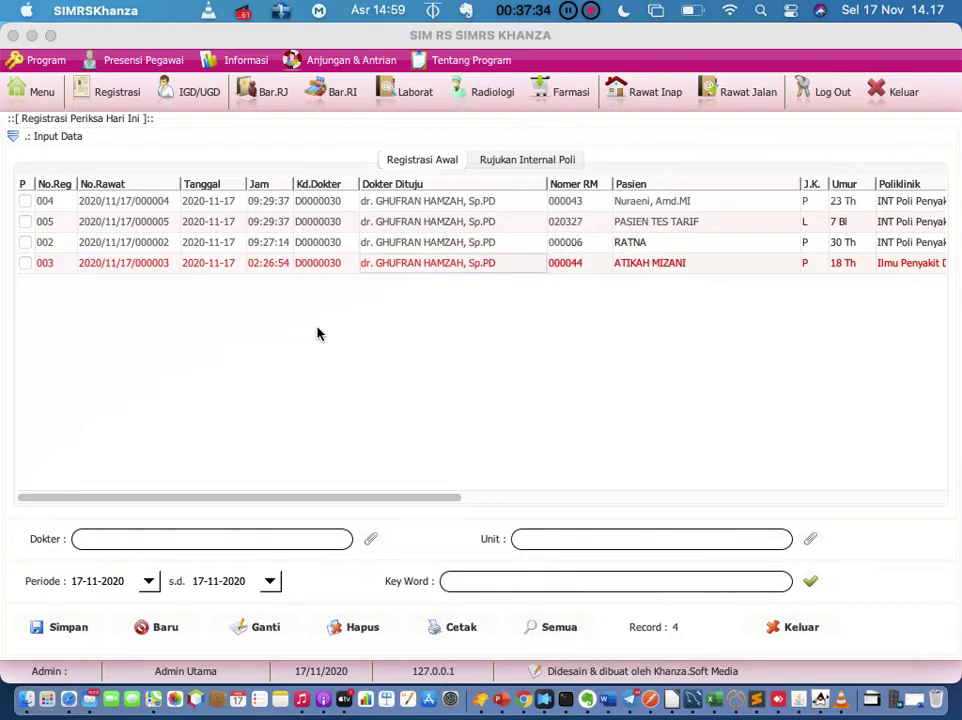
# Step: Scroll the registration table sideways, then return it to the No.Reg and No.Rawat columns
pyautogui.click(244, 263)
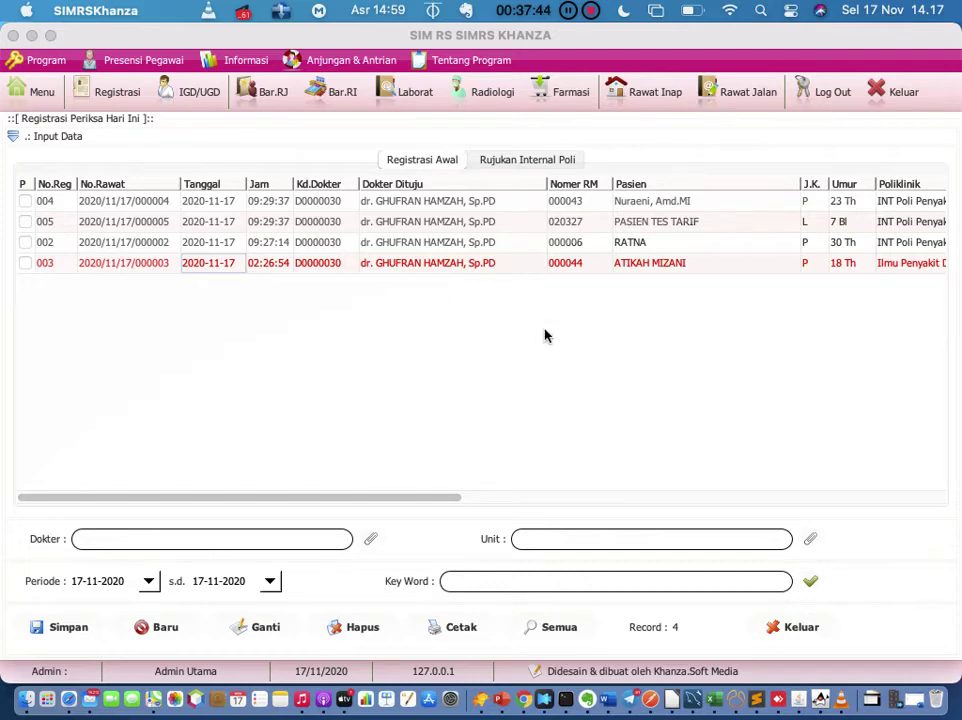
pyautogui.hscroll(10, 583, 364)
pyautogui.hscroll(5, 583, 364)
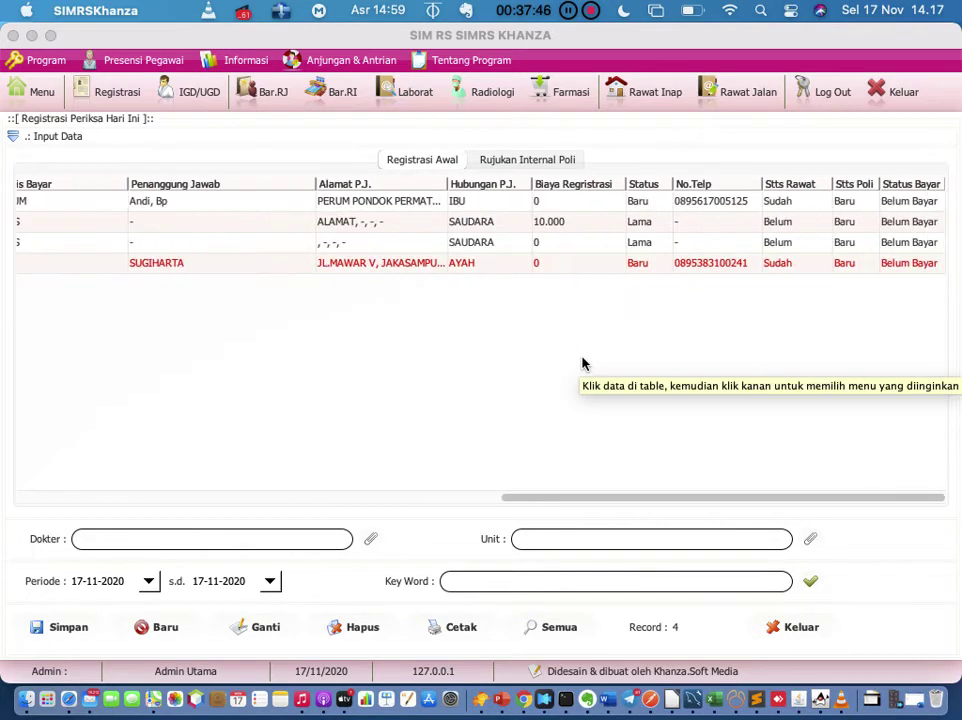
pyautogui.click(912, 202)
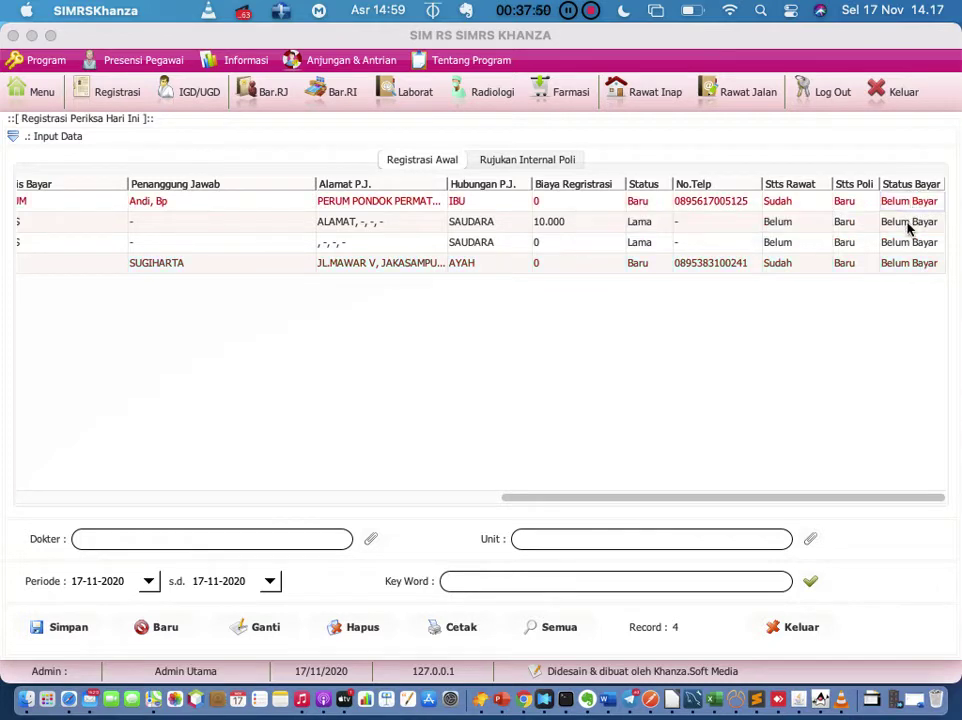
pyautogui.click(910, 264)
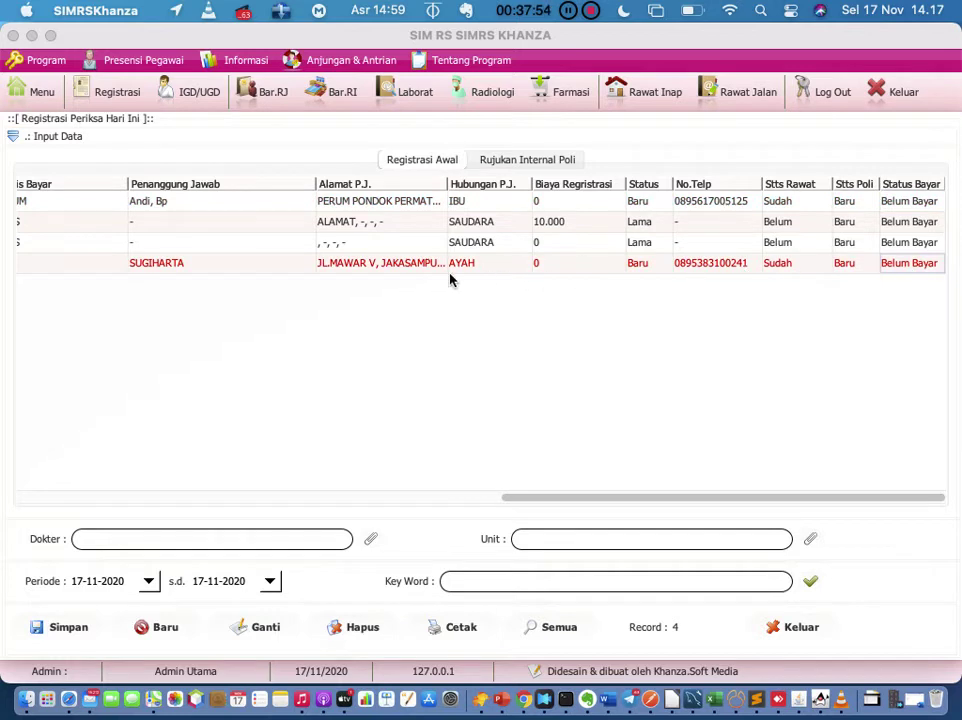
pyautogui.click(375, 266)
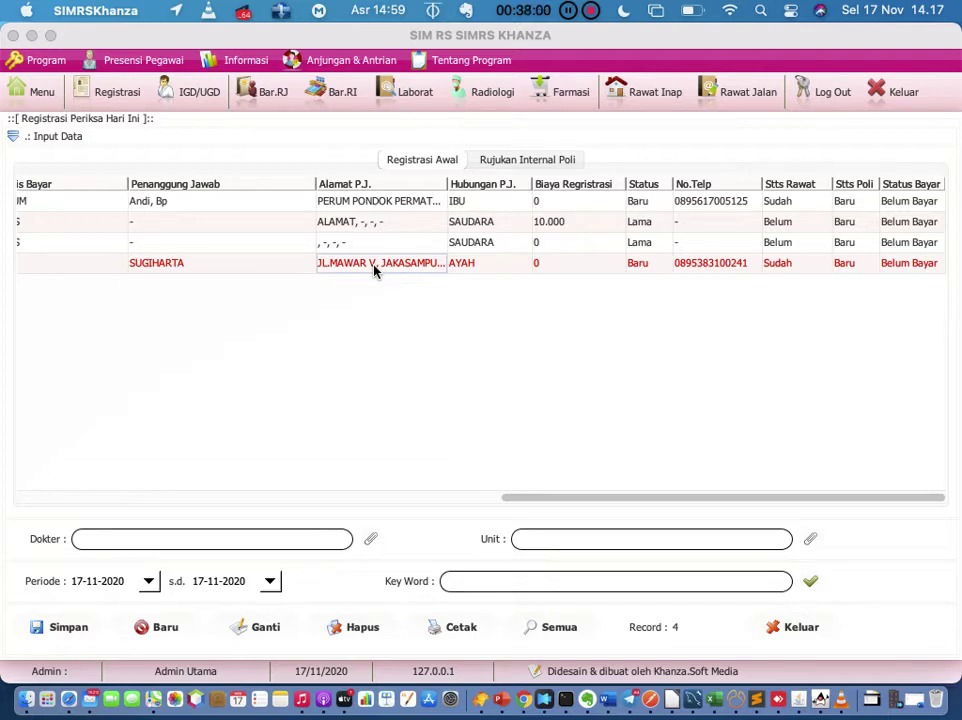
pyautogui.click(500, 497)
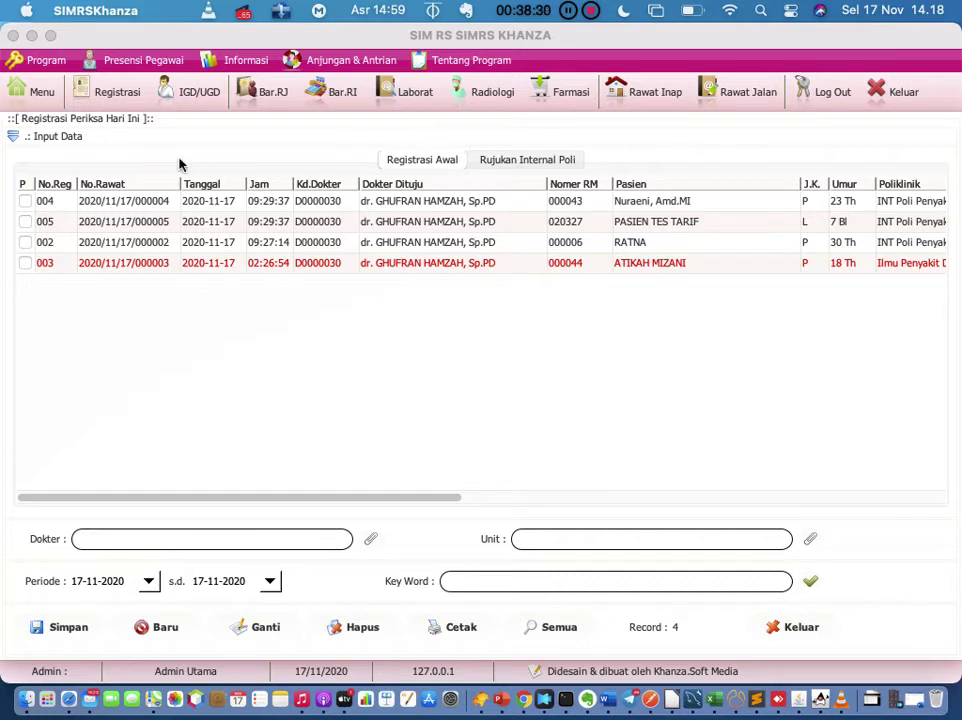
pyautogui.click(131, 93)
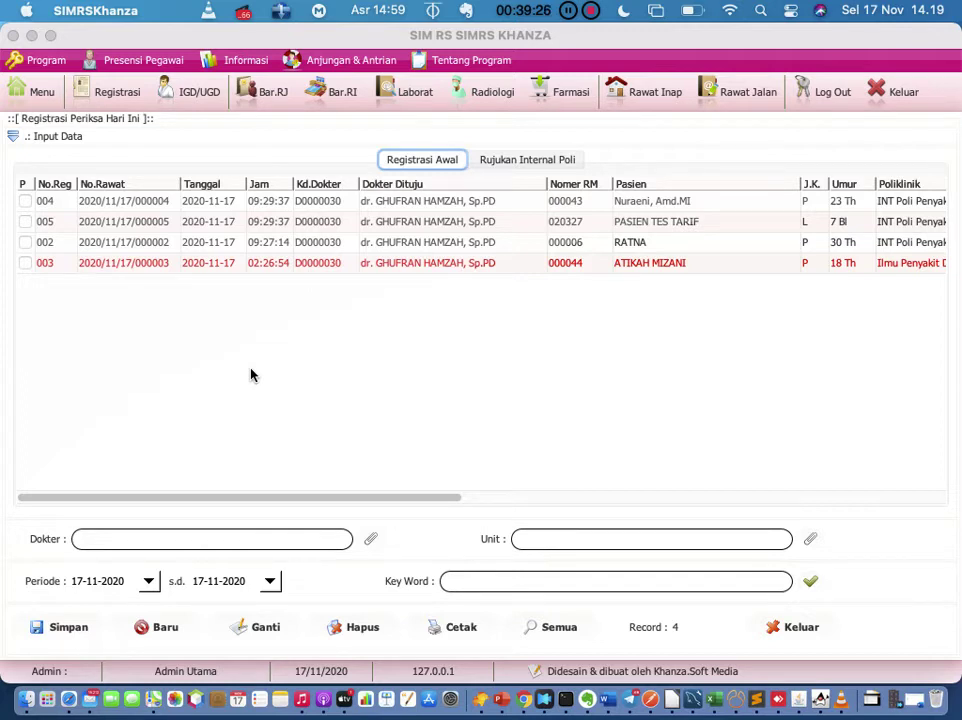
pyautogui.click(289, 270)
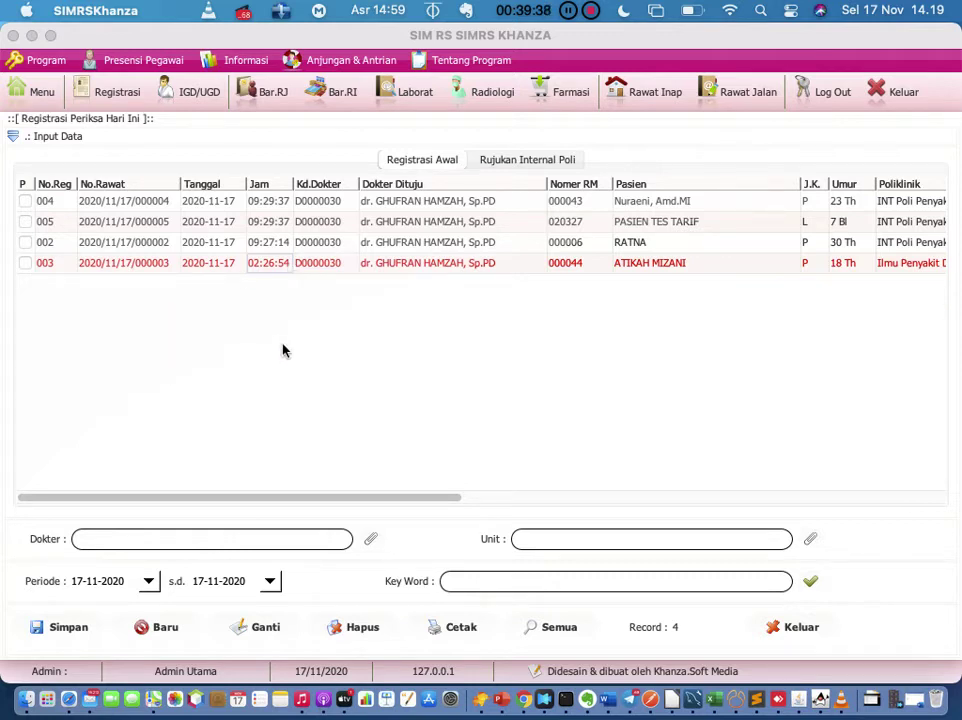
# Step: Choose Kamar Inap from registration 003's context menu
pyautogui.rightClick(271, 263)
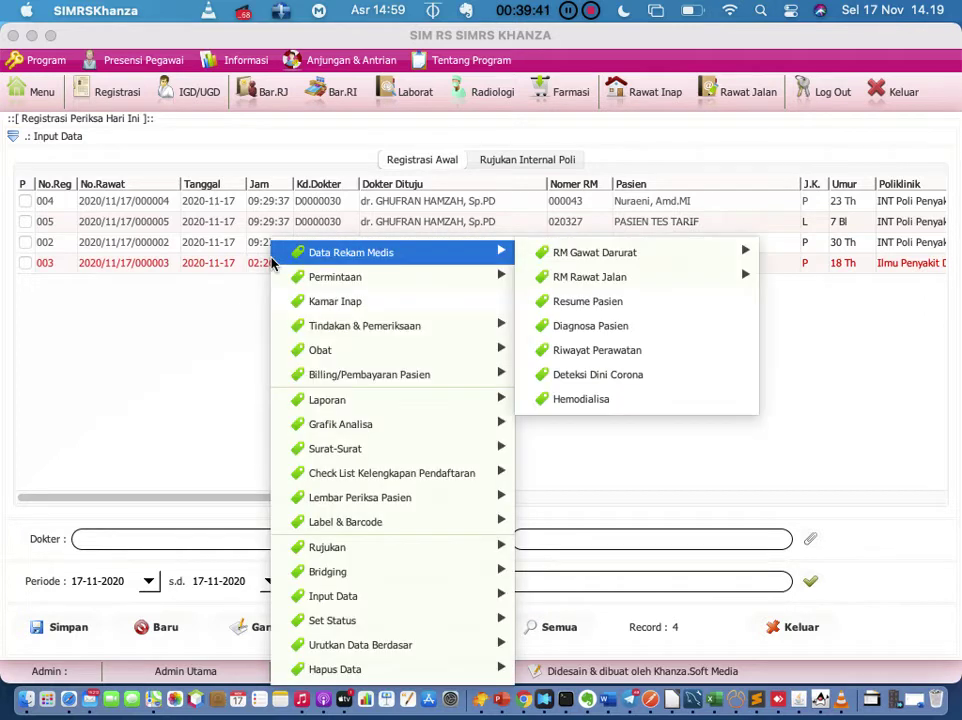
pyautogui.click(308, 302)
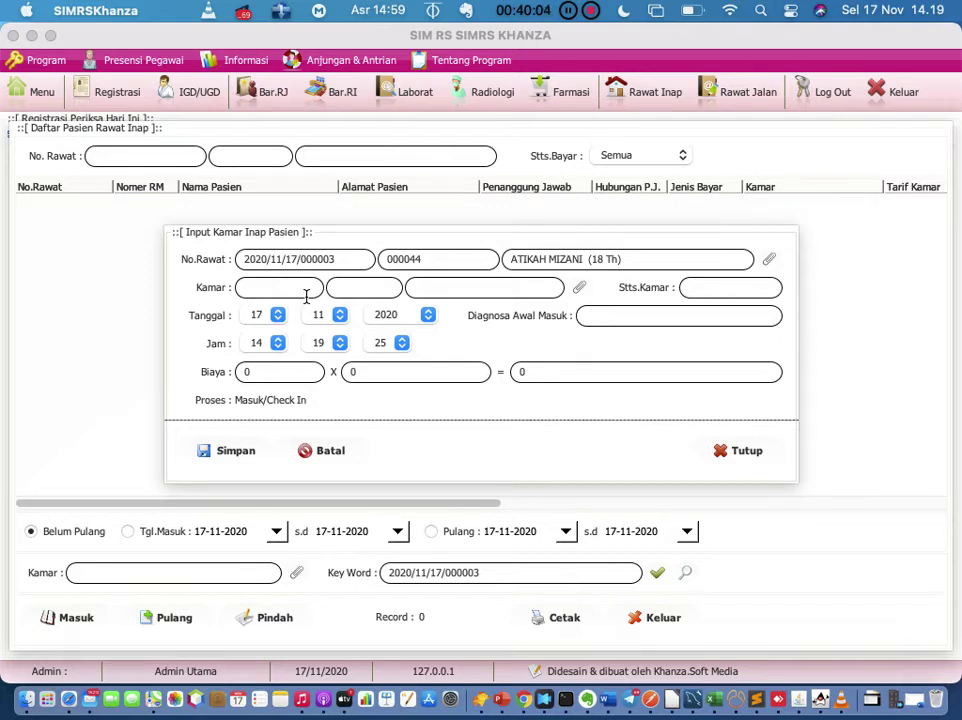
# Step: Add 'rawat inap dari poli masuk igd dulu' to the Evernote note, then return to SIMRS Khanza
pyautogui.click(590, 702)
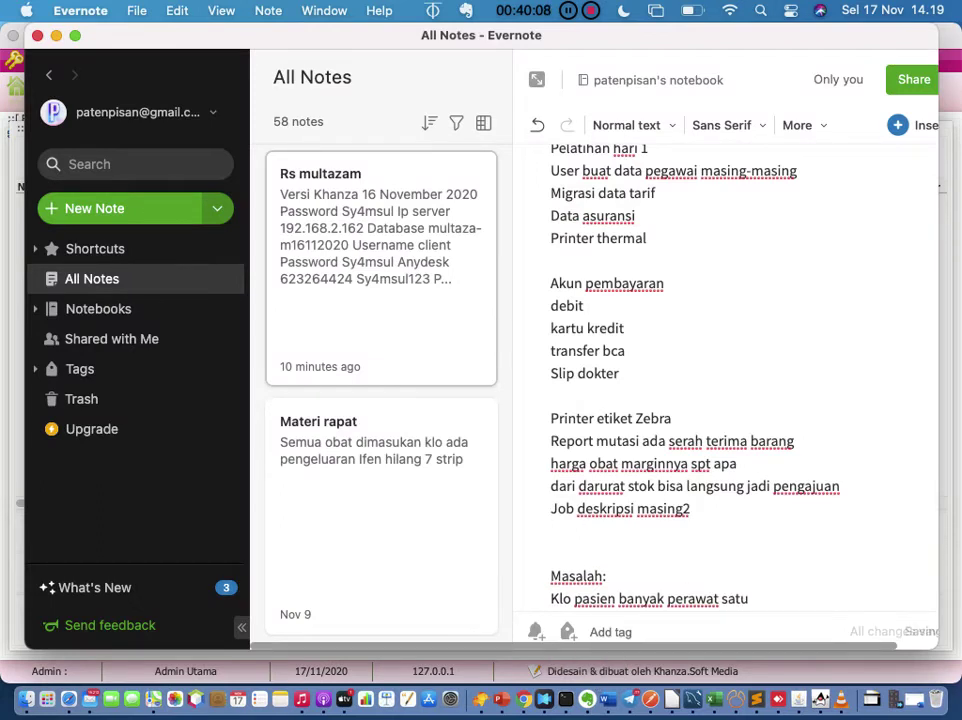
pyautogui.write('rawat inap')
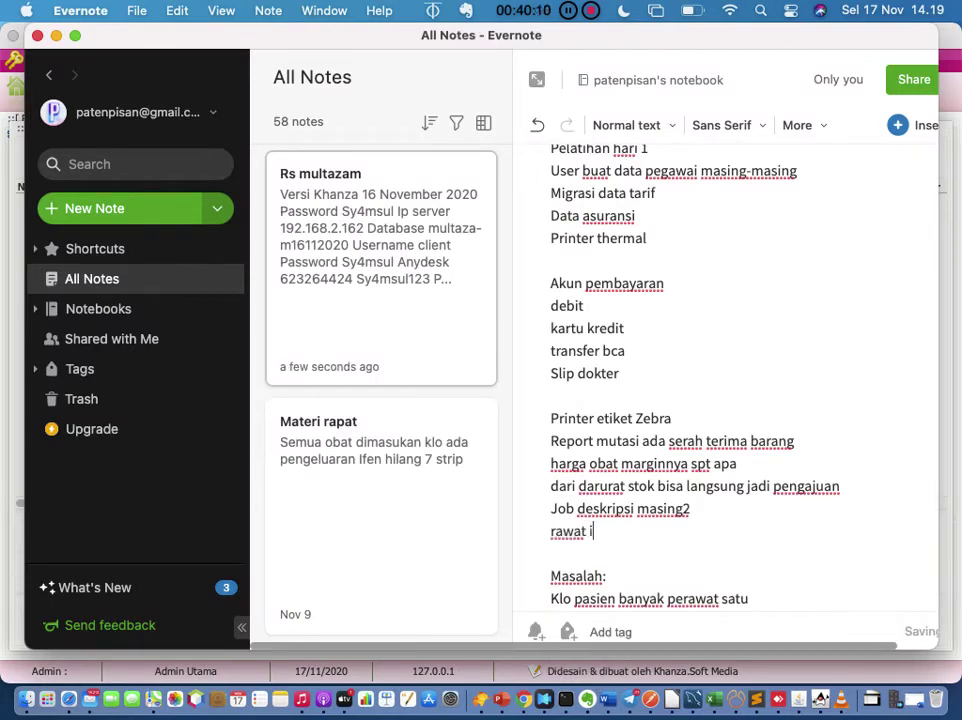
pyautogui.write('p')
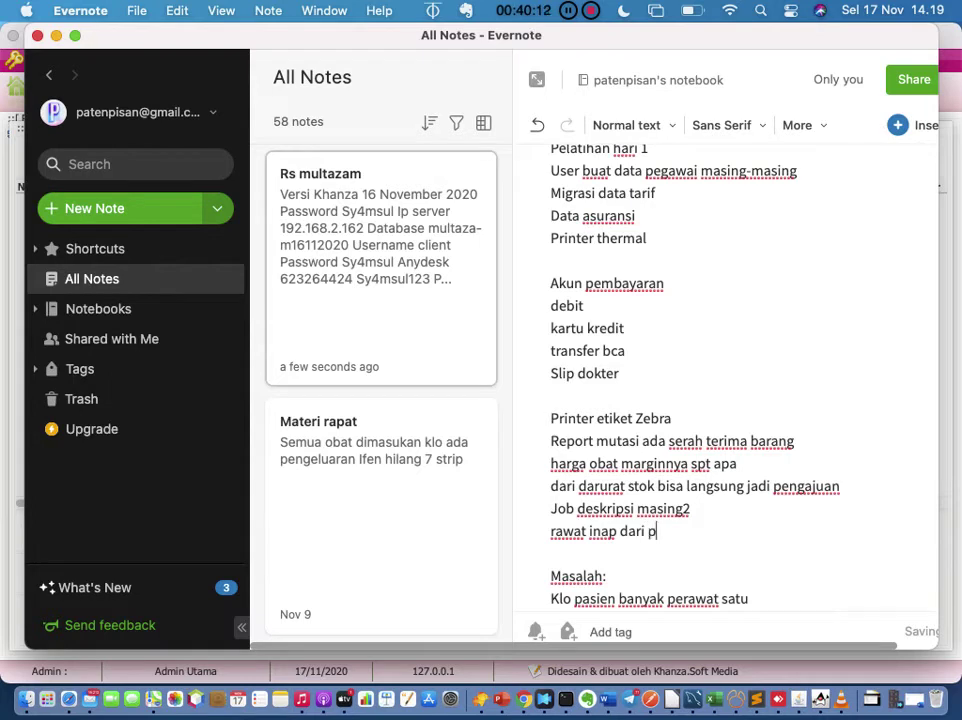
pyautogui.write('oli masuk ')
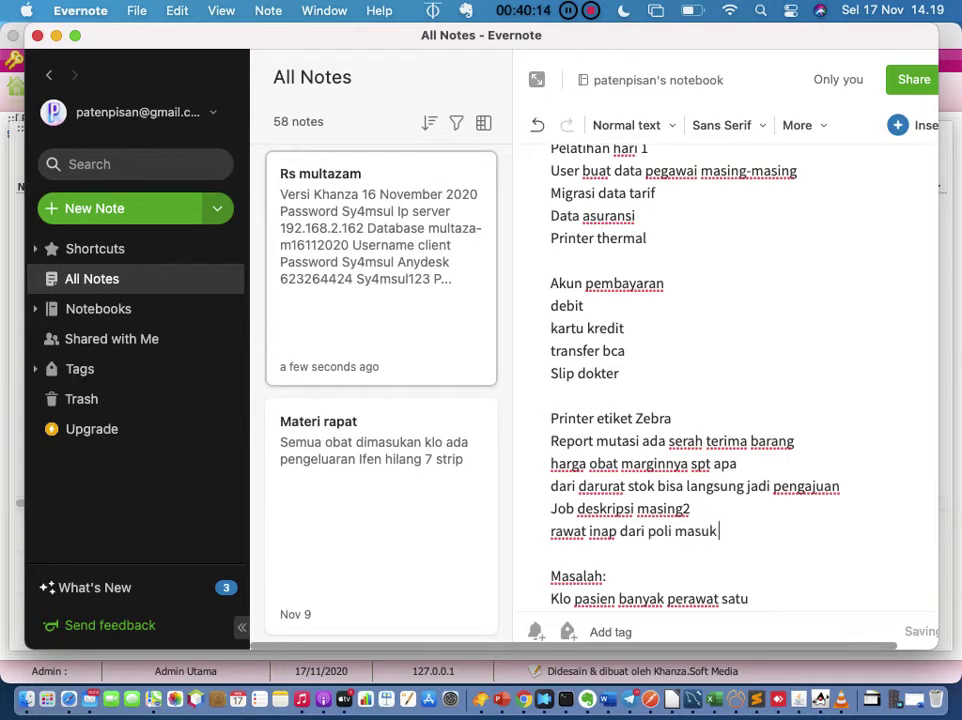
pyautogui.write('igd dulu')
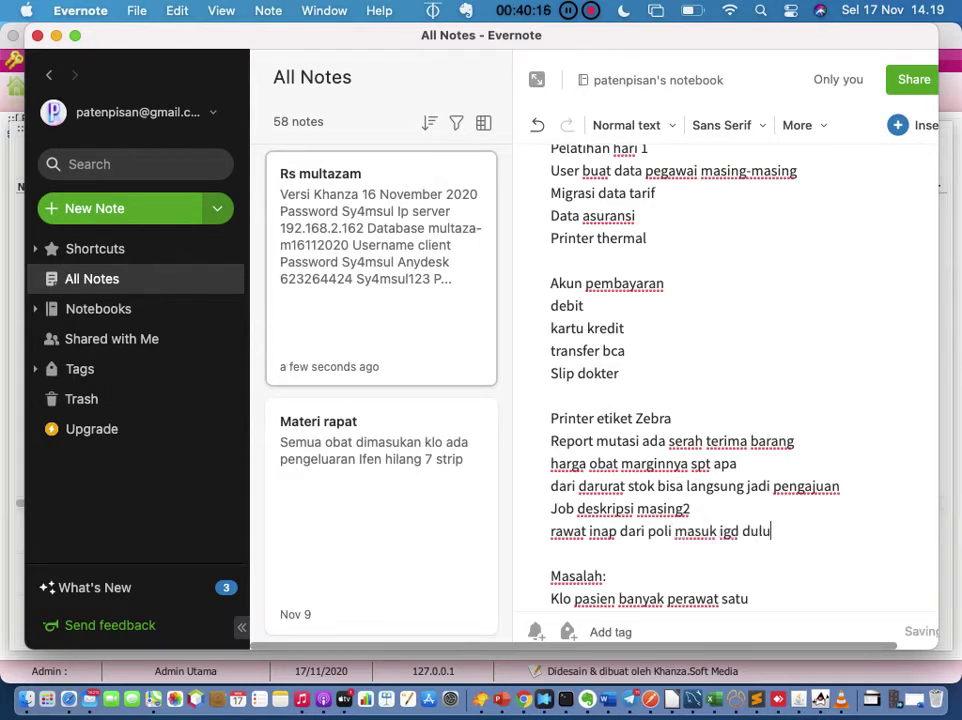
pyautogui.click(828, 700)
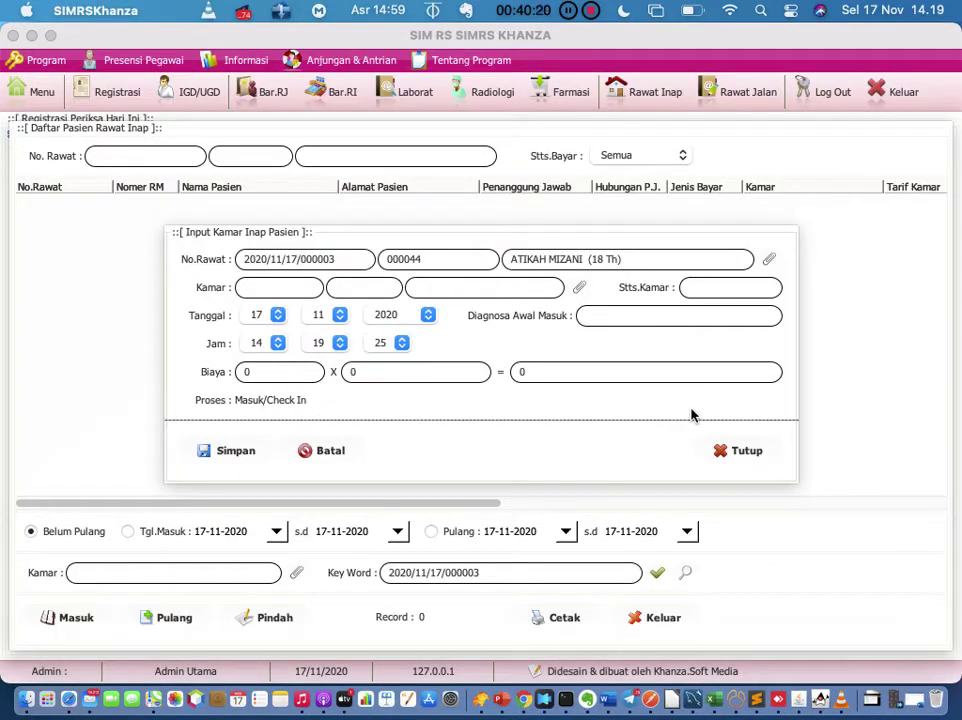
# Step: Pick empty room KB1 in Kamar Bersalin (750000 per day) from the room list
pyautogui.click(580, 290)
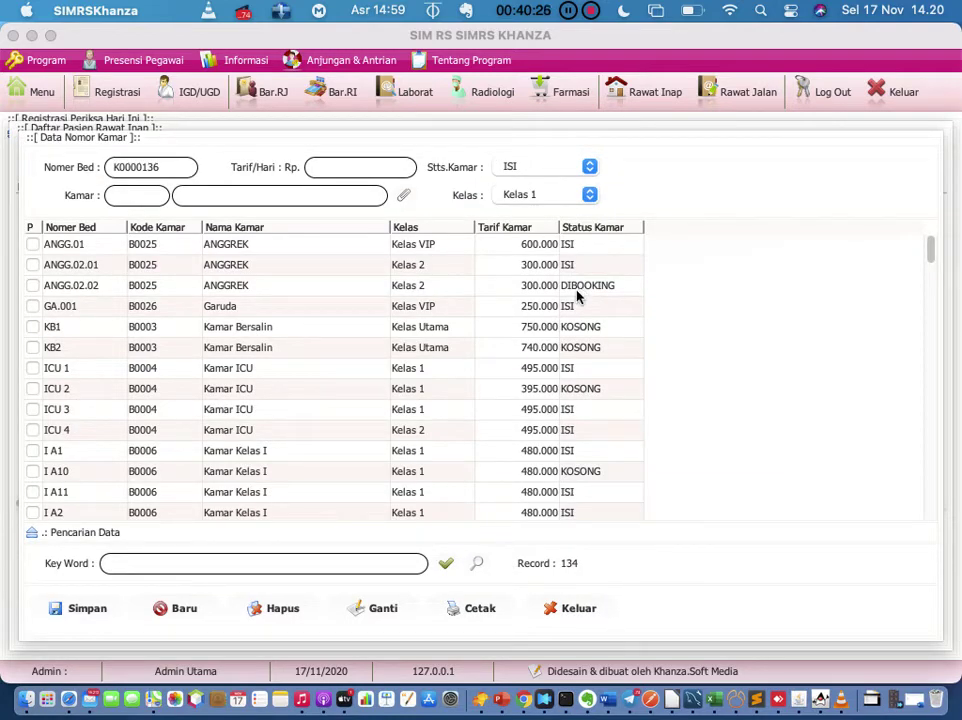
pyautogui.scroll(-2, 563, 308)
pyautogui.scroll(-3, 563, 308)
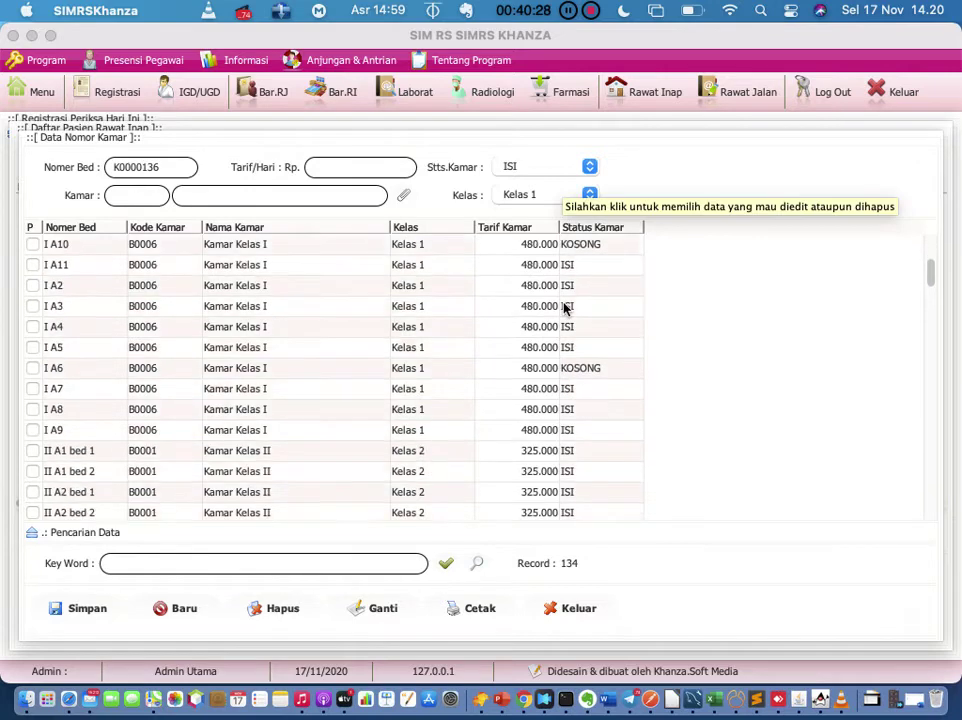
pyautogui.scroll(3, 563, 308)
pyautogui.scroll(2, 565, 309)
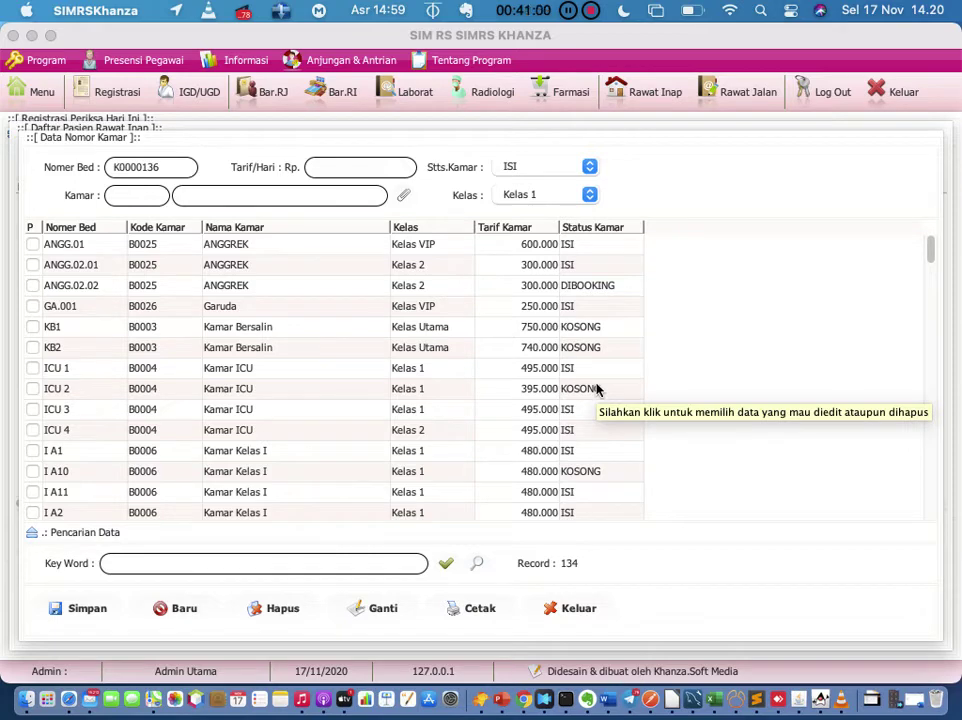
pyautogui.click(348, 330)
pyautogui.doubleClick(348, 330)
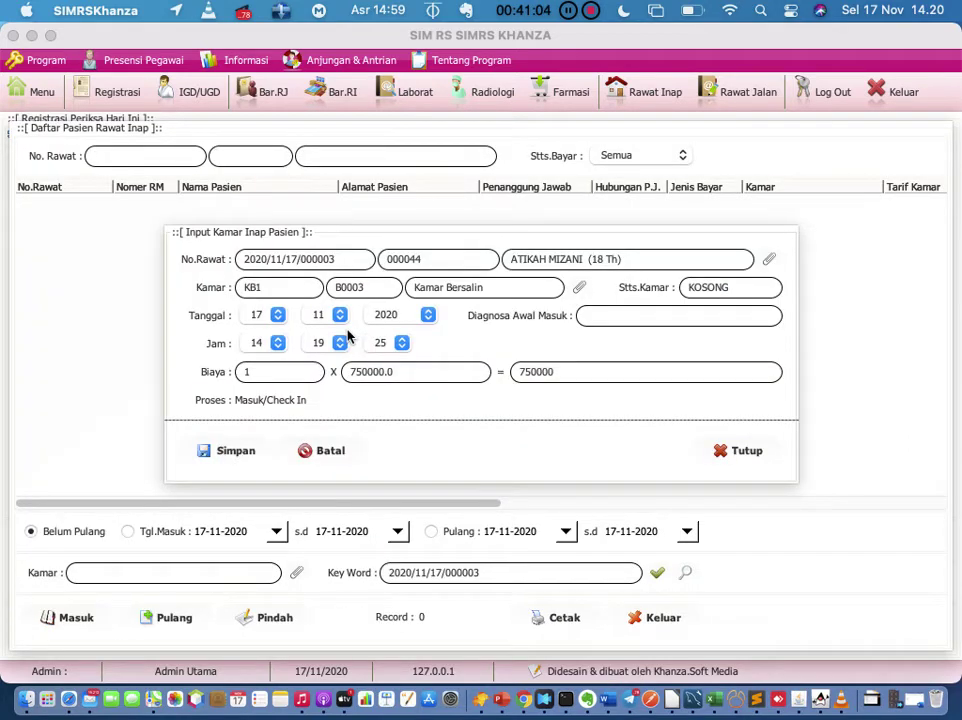
# Step: Enter initial diagnosis 'Observasi Febris', save the KB1 admission, and close the form
pyautogui.click(599, 316)
pyautogui.write('Observasi ')
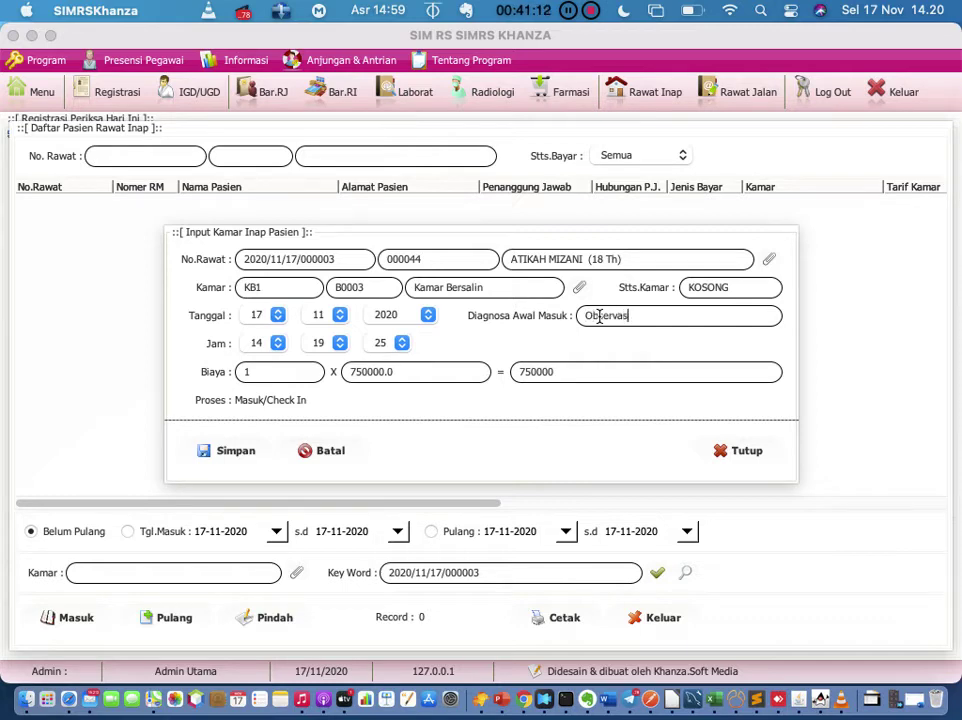
pyautogui.write('Febris')
pyautogui.click(248, 455)
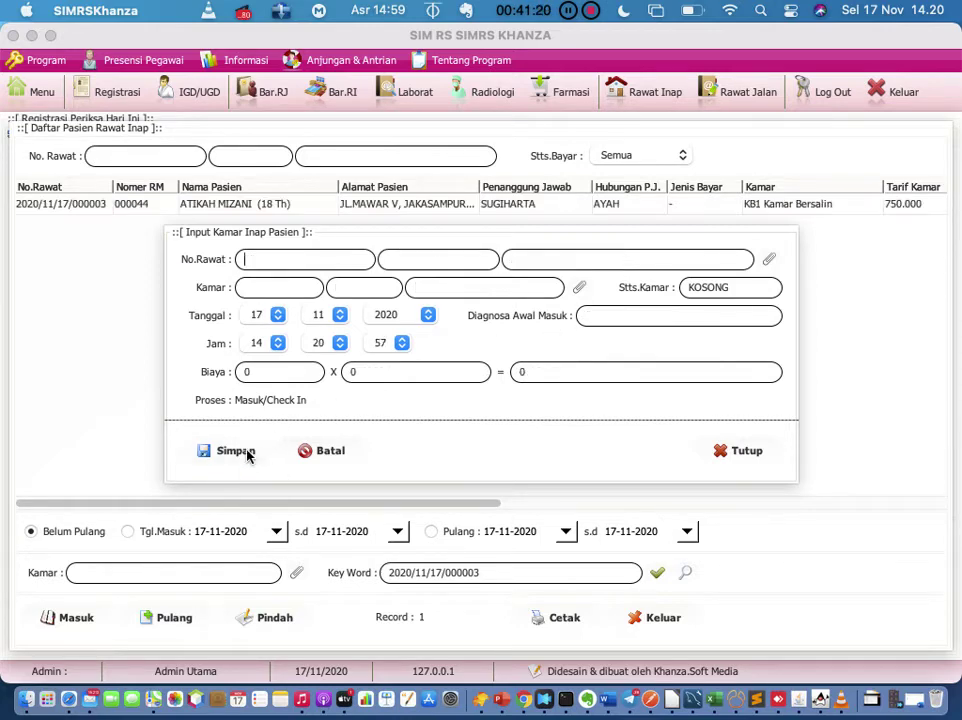
pyautogui.click(738, 460)
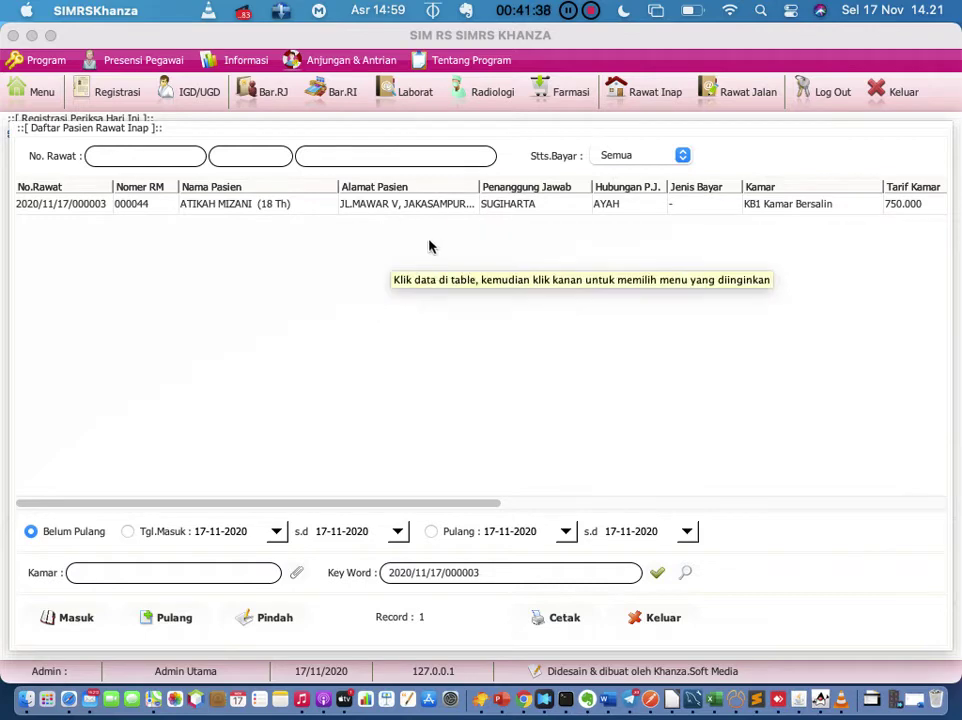
pyautogui.click(659, 94)
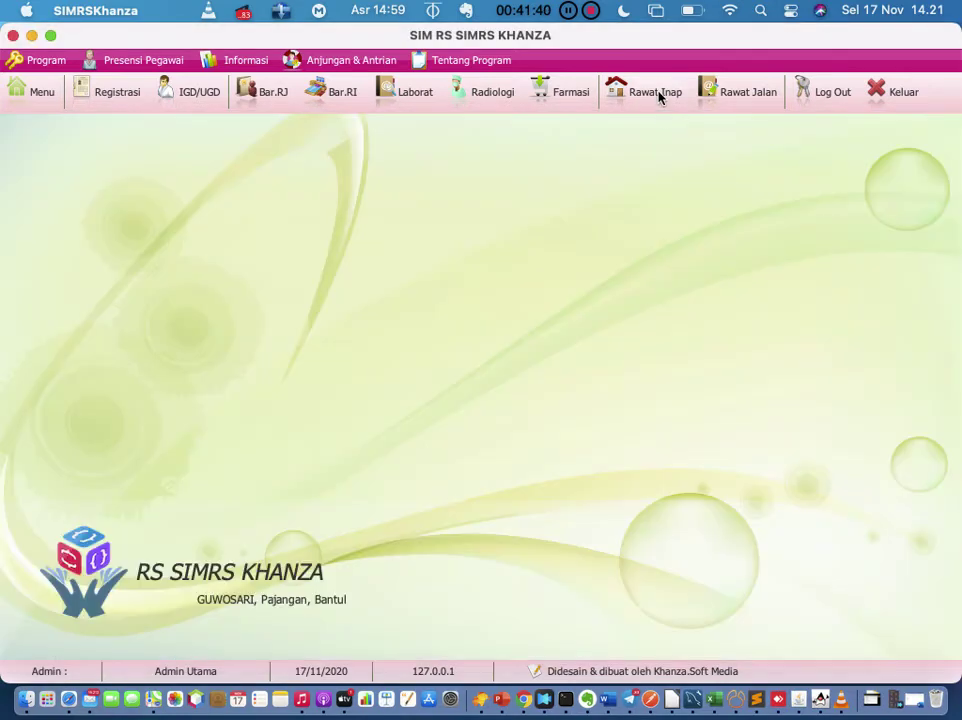
# Step: Refresh the inpatient list for the KB1 admission, then open row 004's actions on Registrasi
pyautogui.click(646, 581)
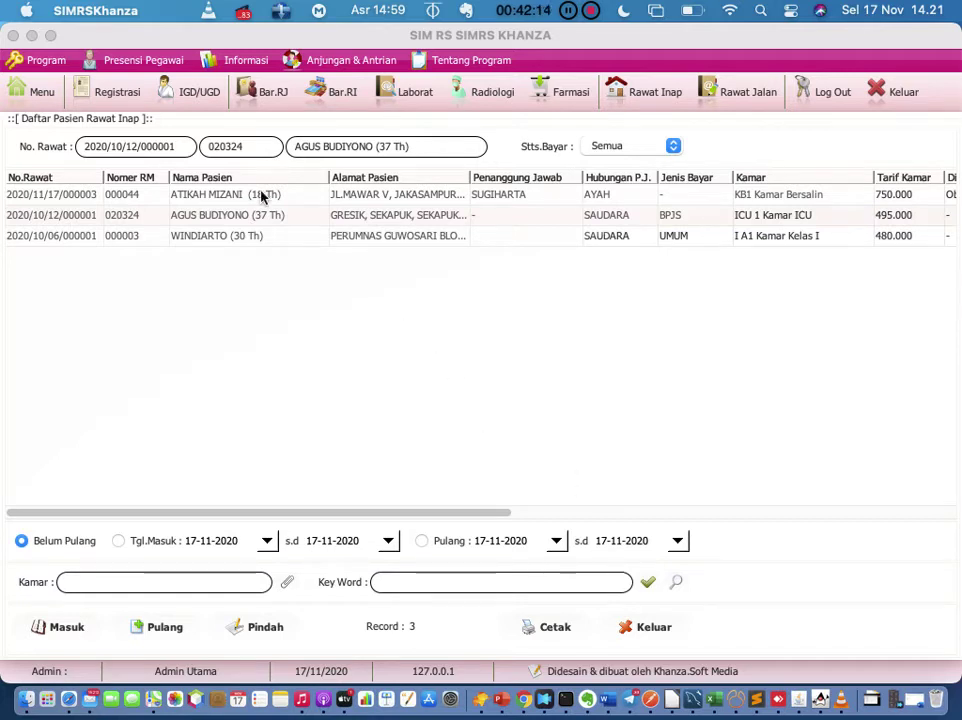
pyautogui.click(128, 106)
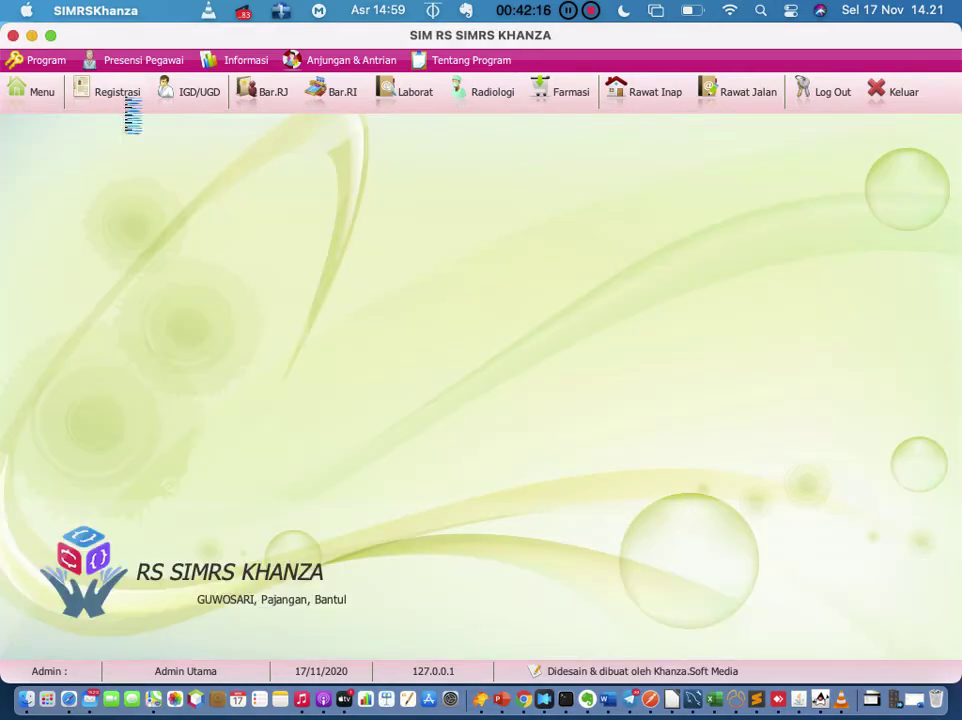
pyautogui.click(144, 204)
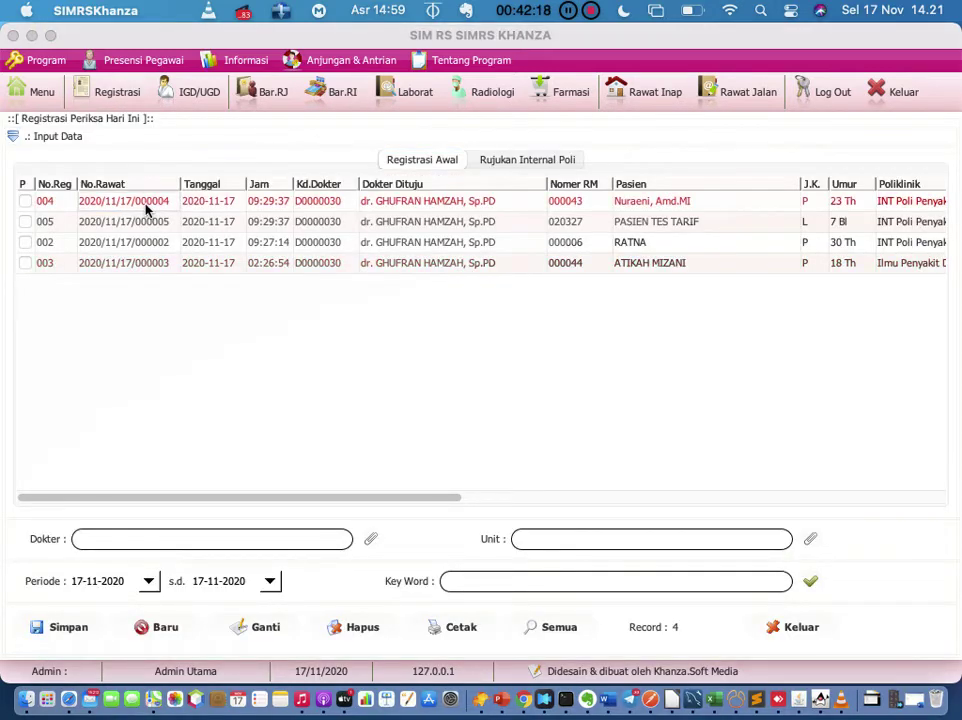
pyautogui.rightClick(145, 208)
pyautogui.moveTo(286, 371)
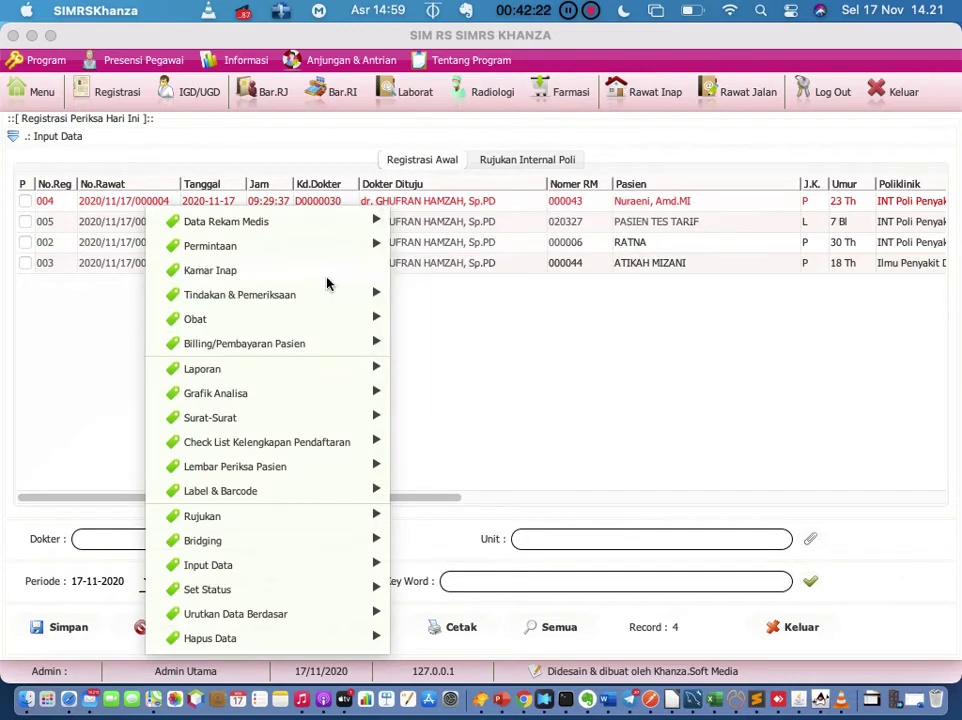
# Step: Start a Kamar Inap admission for the first patient and bring up the room lookup list
pyautogui.click(328, 279)
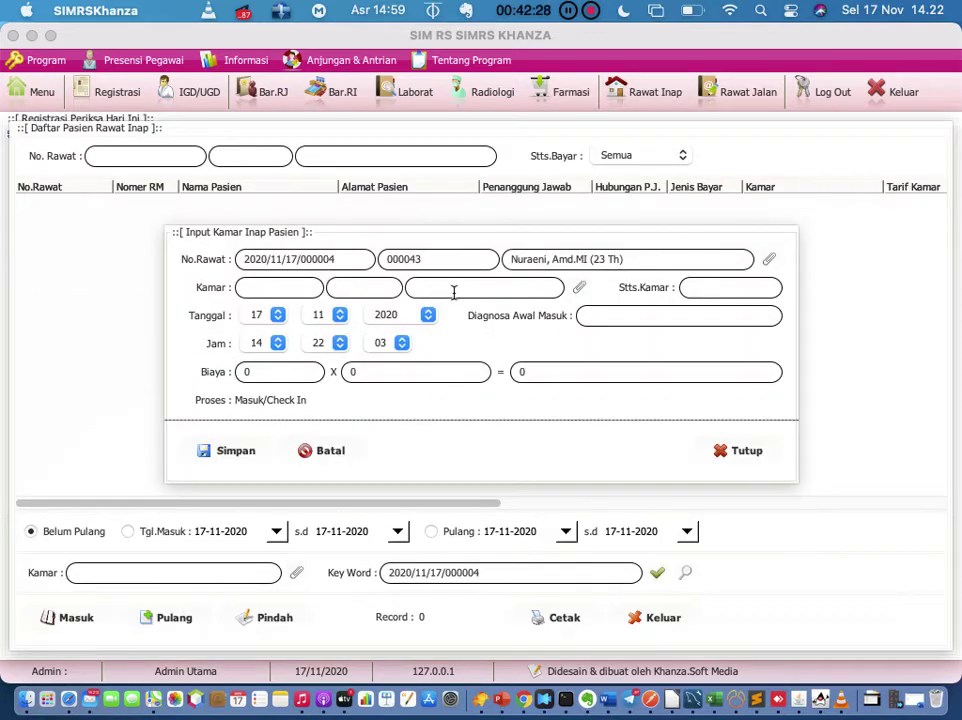
pyautogui.click(579, 289)
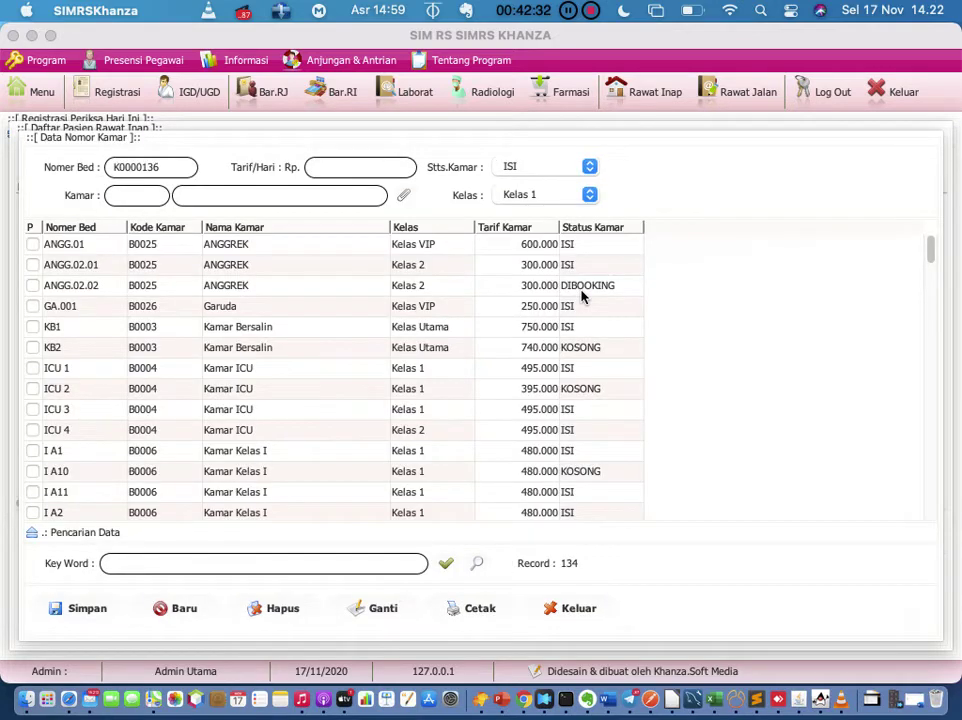
# Step: Choose the empty Melati bed MEL.01.02, Kelas 3 at 100000, as the patient's room
pyautogui.scroll(-15, 581, 295)
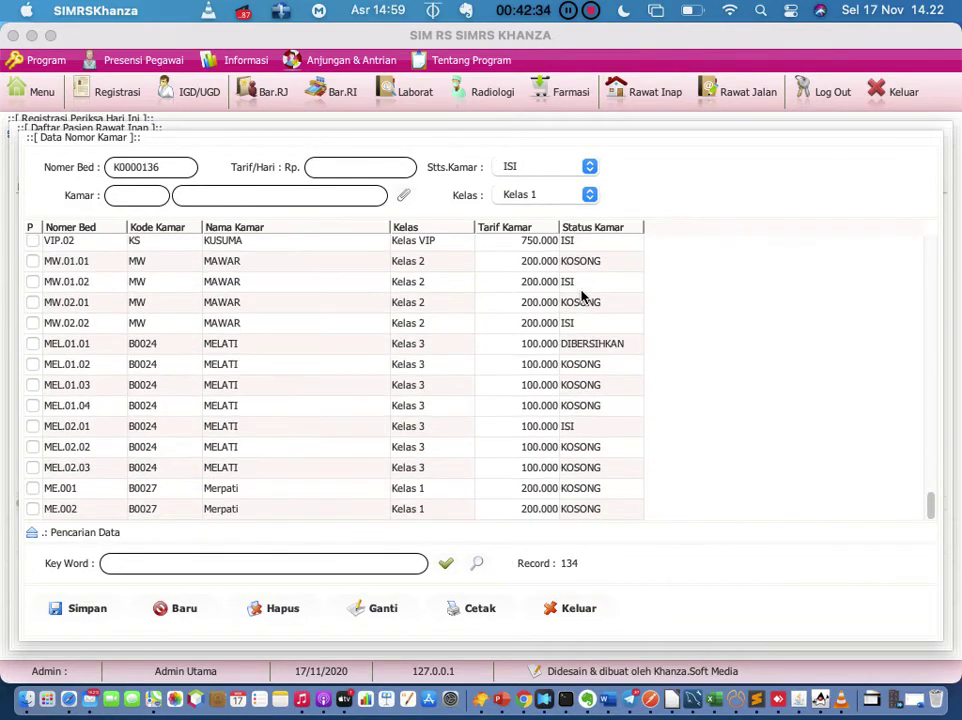
pyautogui.click(160, 369)
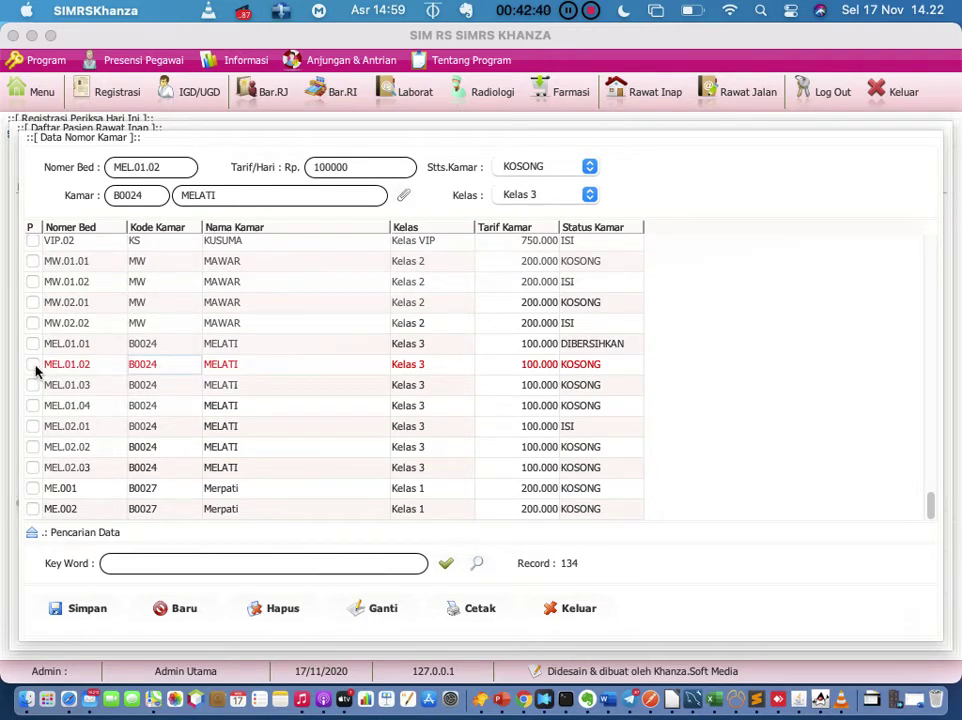
pyautogui.doubleClick(171, 365)
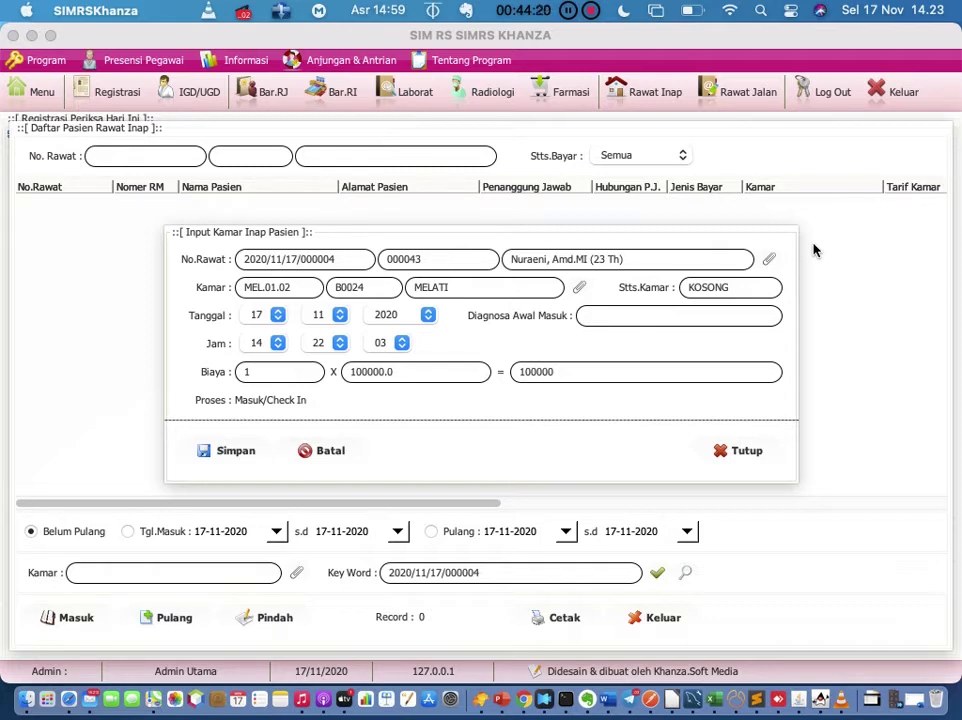
# Step: Close the Input Kamar Inap Pasien form with bed MEL.01.02 filled in
pyautogui.click(737, 451)
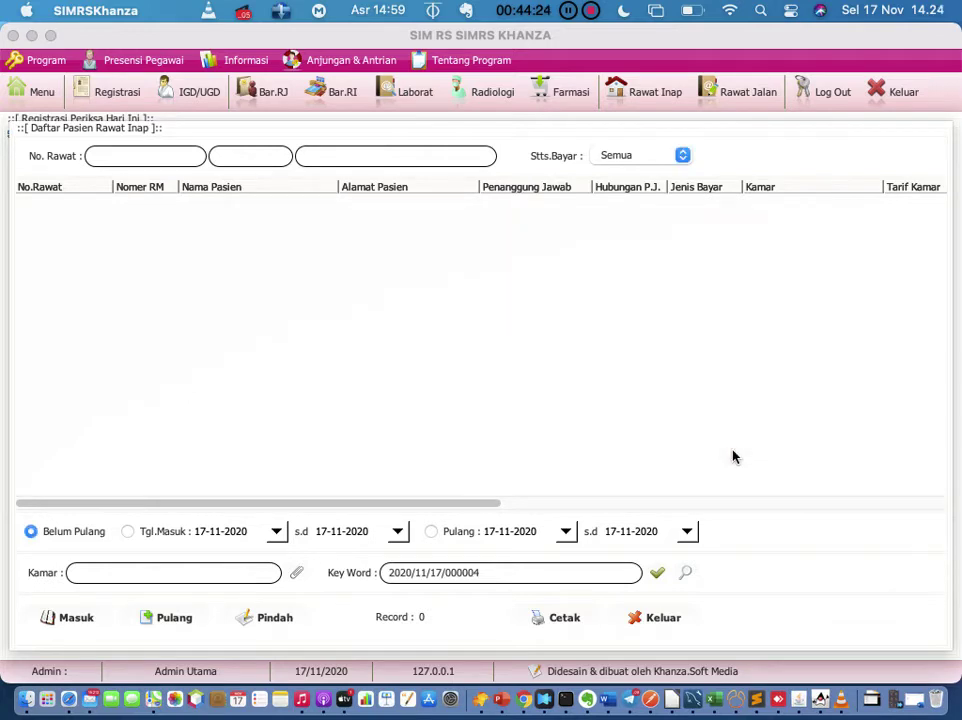
# Step: Reopen and refresh the Rawat Inap list to show all five current inpatients, selecting the first
pyautogui.click(657, 97)
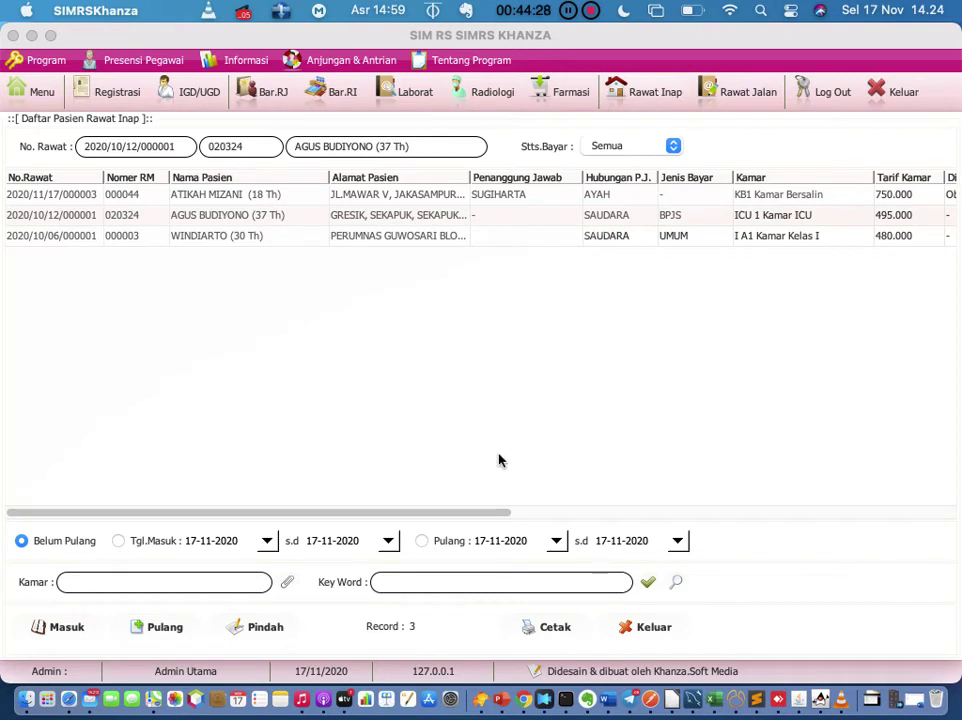
pyautogui.click(648, 585)
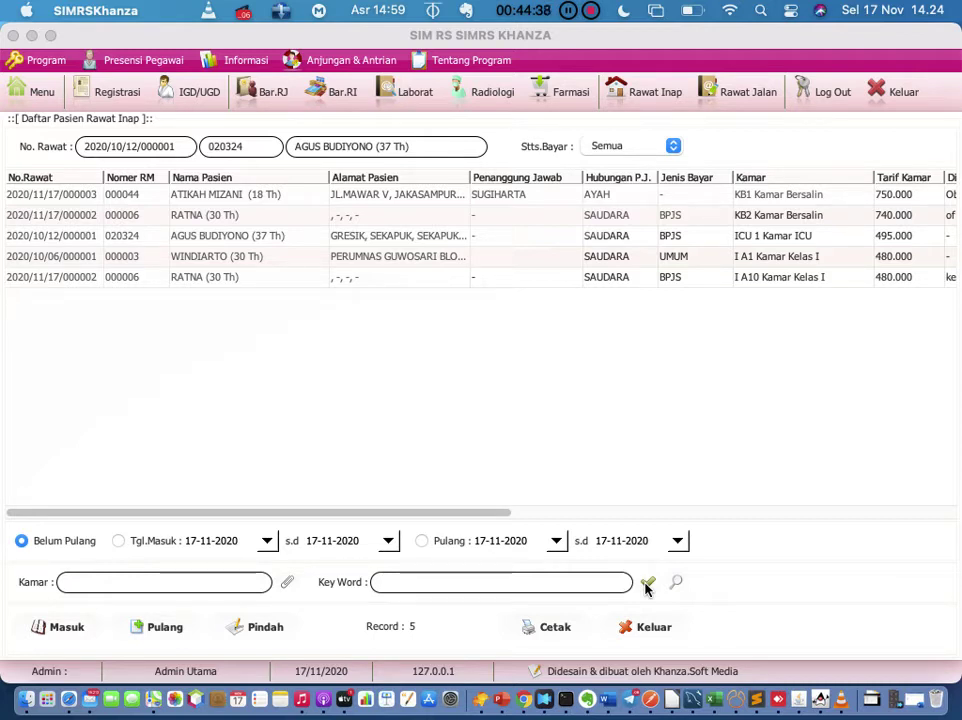
pyautogui.click(195, 196)
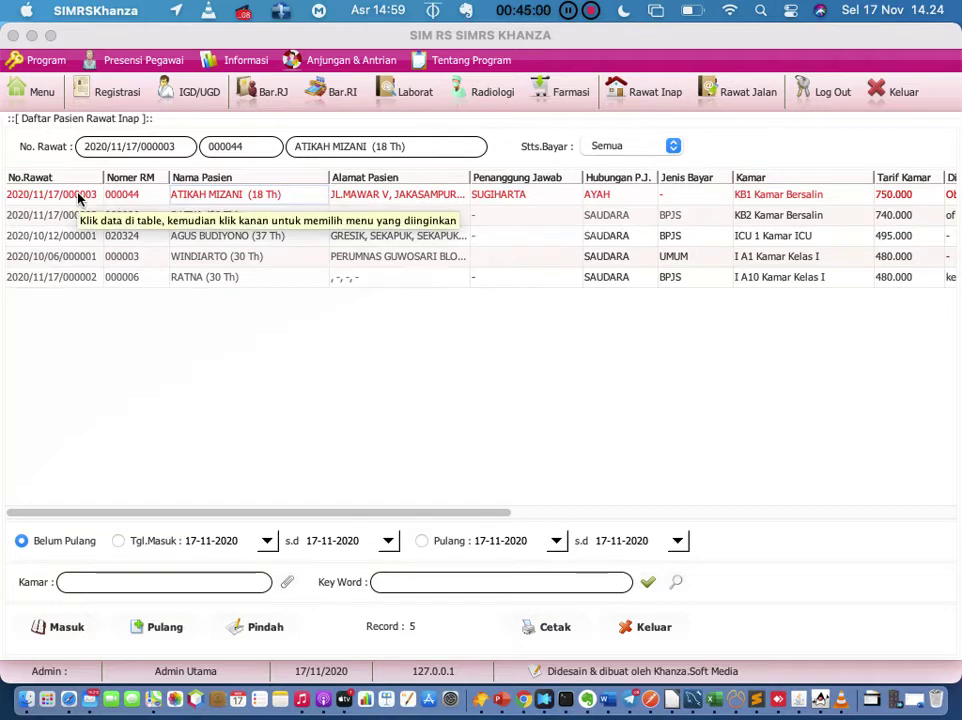
pyautogui.click(675, 95)
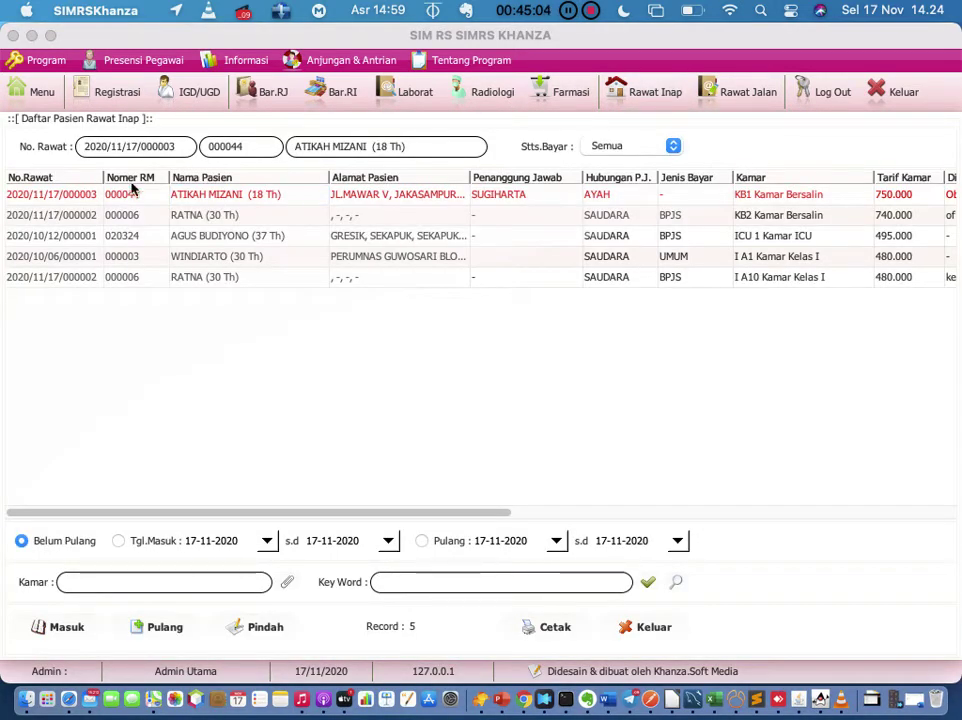
# Step: Enter a treatment note for the first patient: 'badan masih panas', temperature 38, tensi 120/80
pyautogui.doubleClick(78, 202)
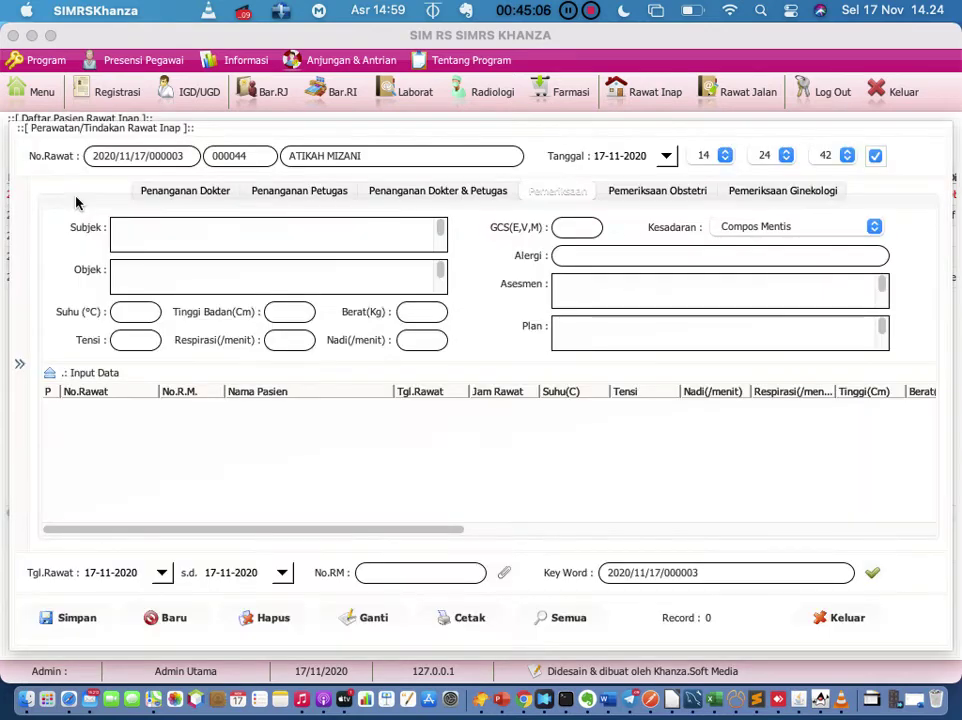
pyautogui.click(312, 260)
pyautogui.click(301, 232)
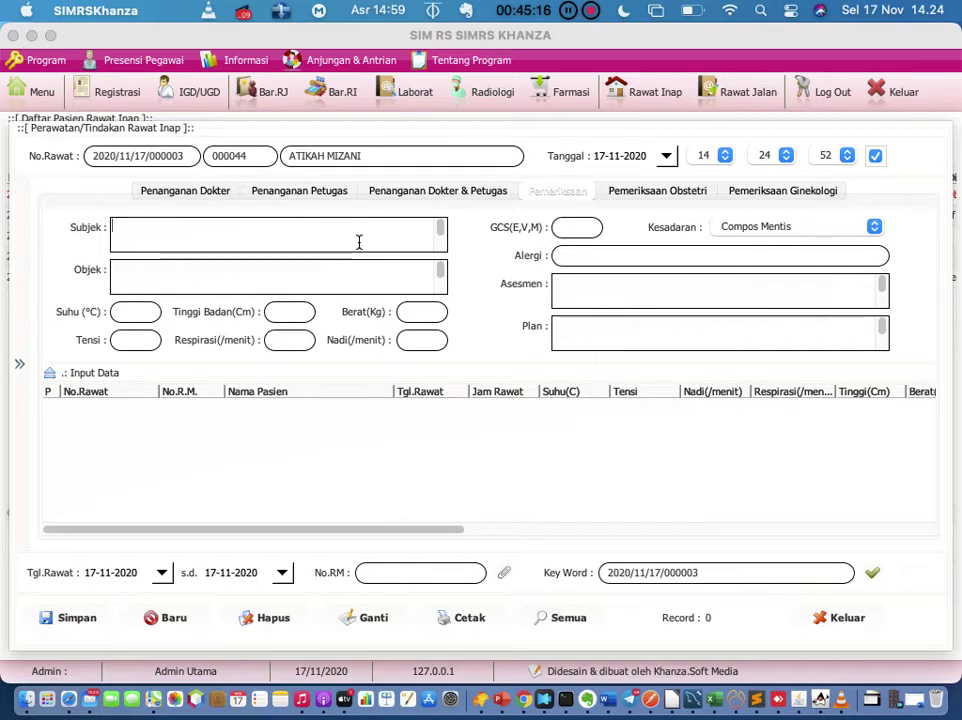
pyautogui.write('badan masih panas')
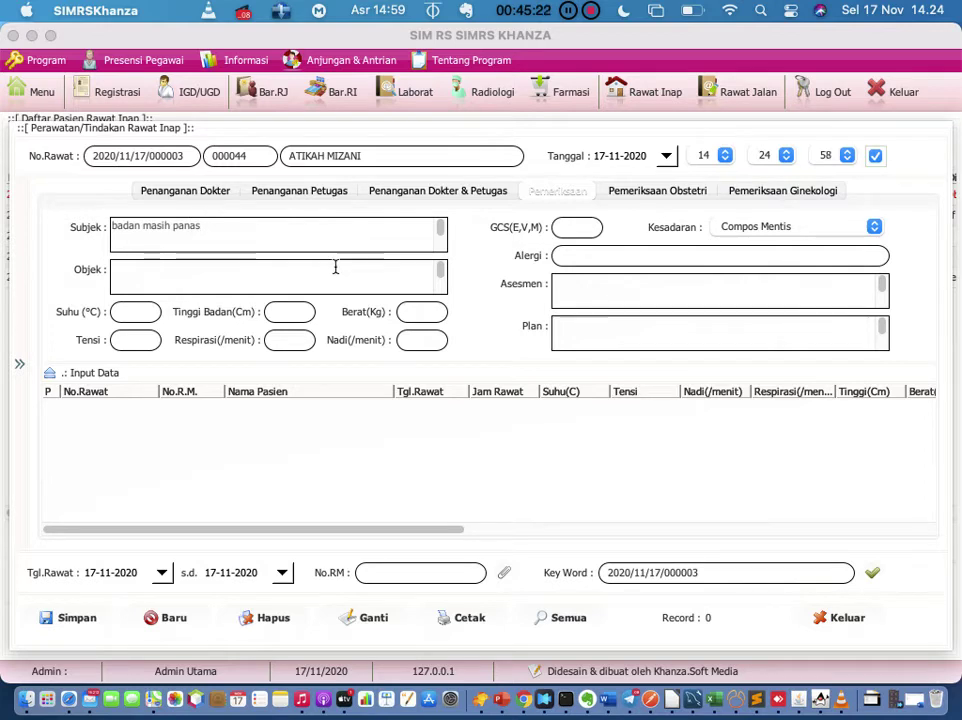
pyautogui.click(336, 269)
pyautogui.click(153, 313)
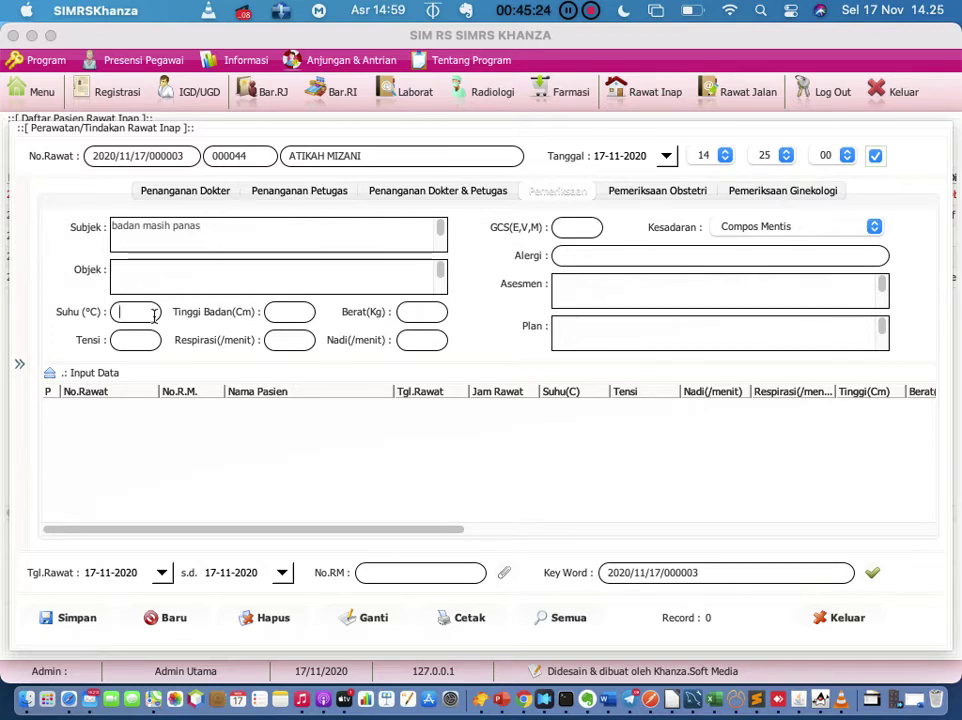
pyautogui.write('38')
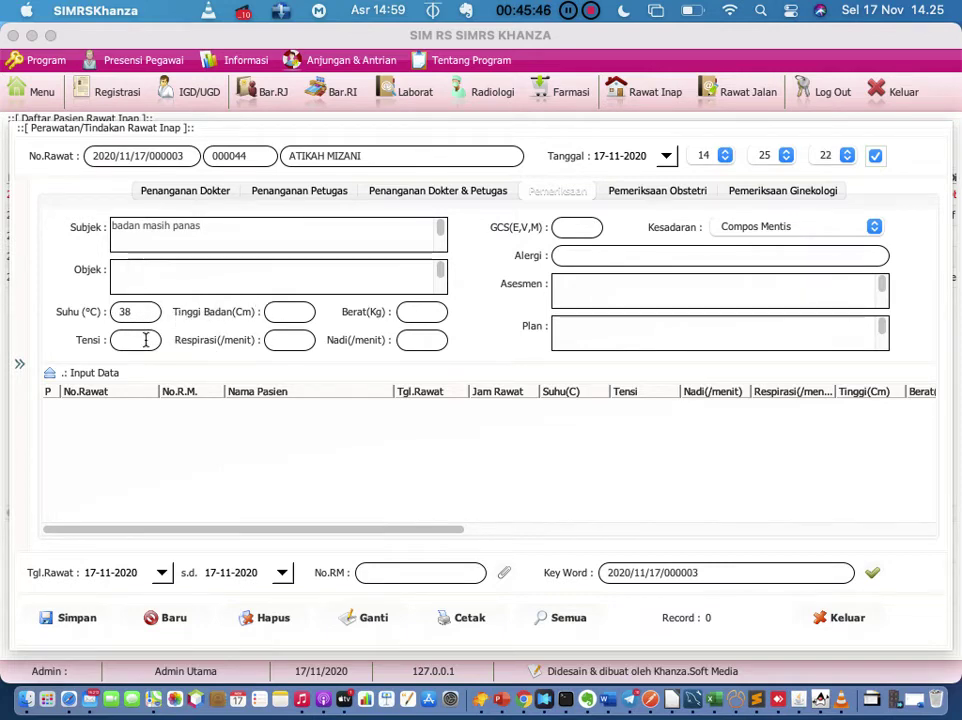
pyautogui.write('120/80')
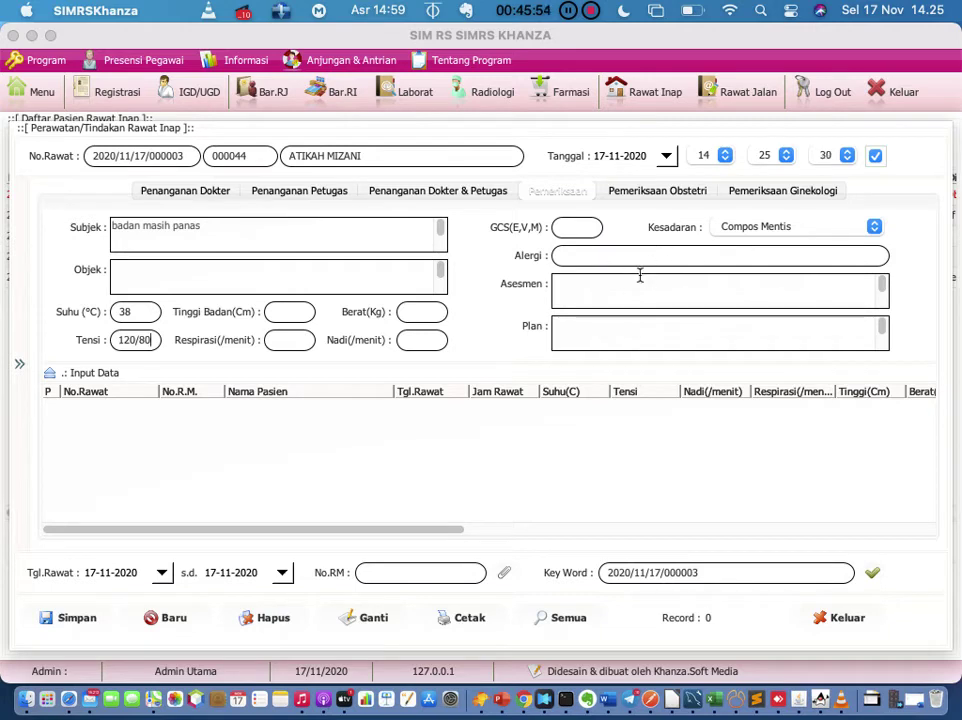
# Step: Save the treatment entry, clear the form for a new one, and exit
pyautogui.click(86, 622)
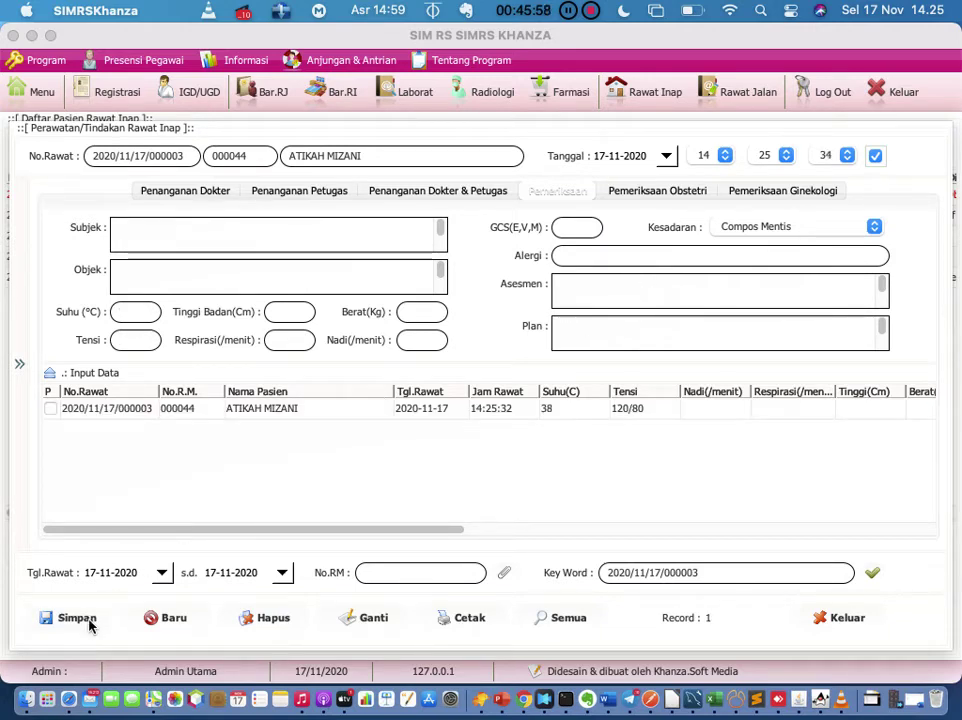
pyautogui.click(350, 410)
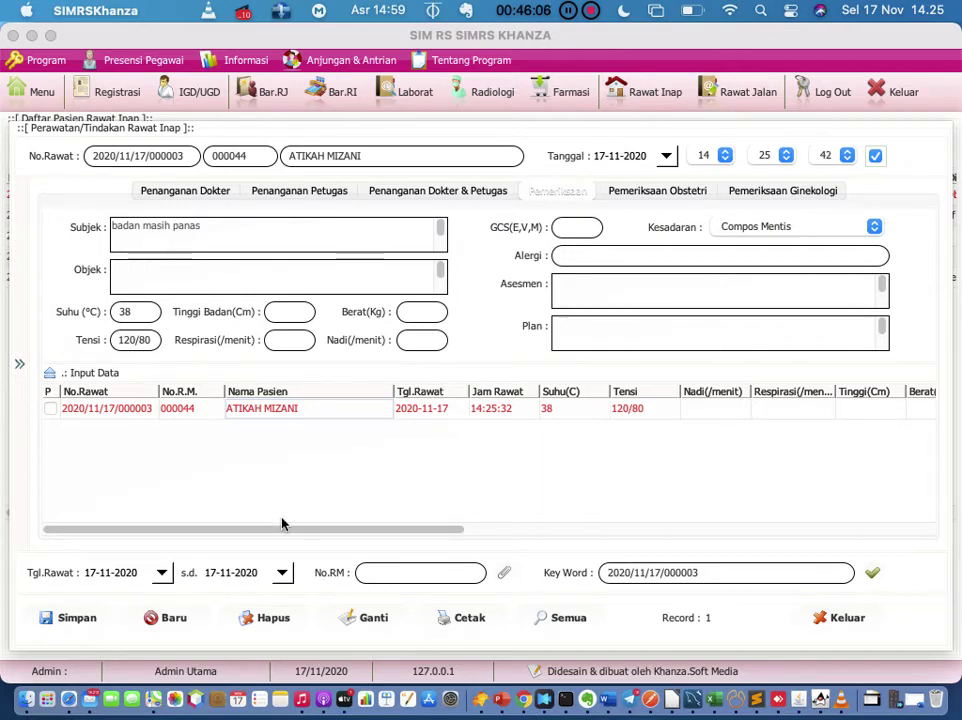
pyautogui.click(184, 619)
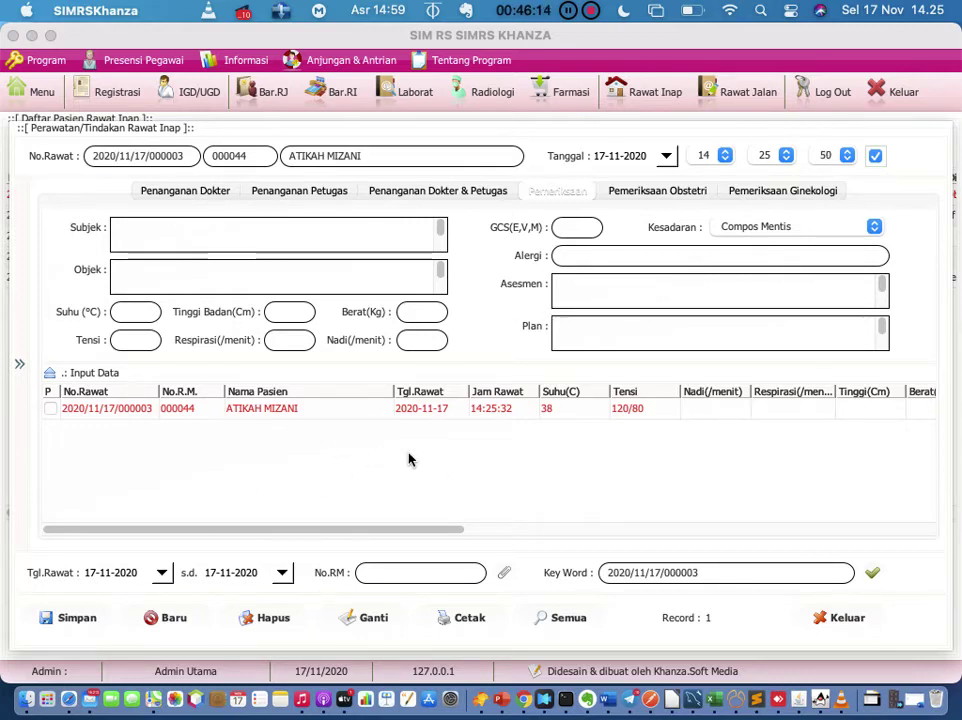
pyautogui.click(838, 618)
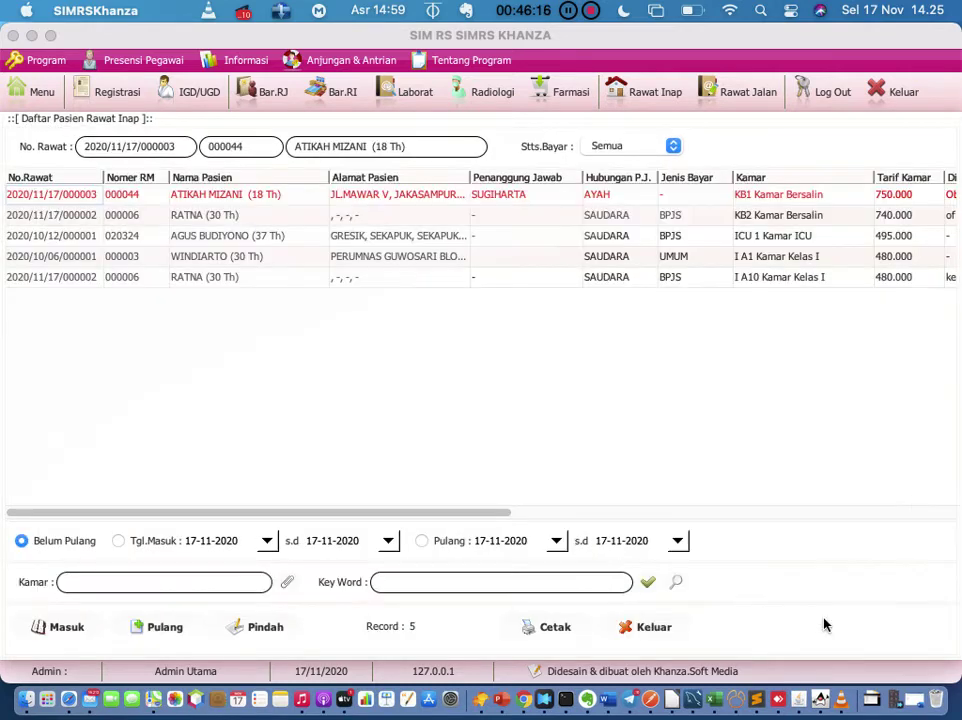
# Step: Reload the inpatient list, briefly opening and dismissing the first patient's actions menu
pyautogui.click(663, 97)
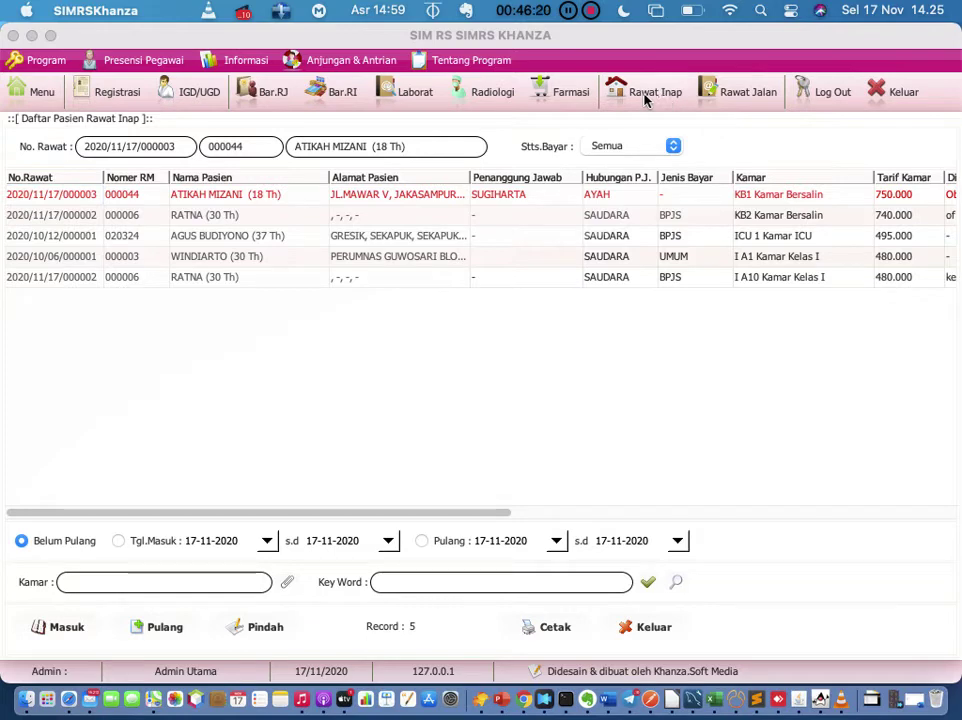
pyautogui.rightClick(273, 201)
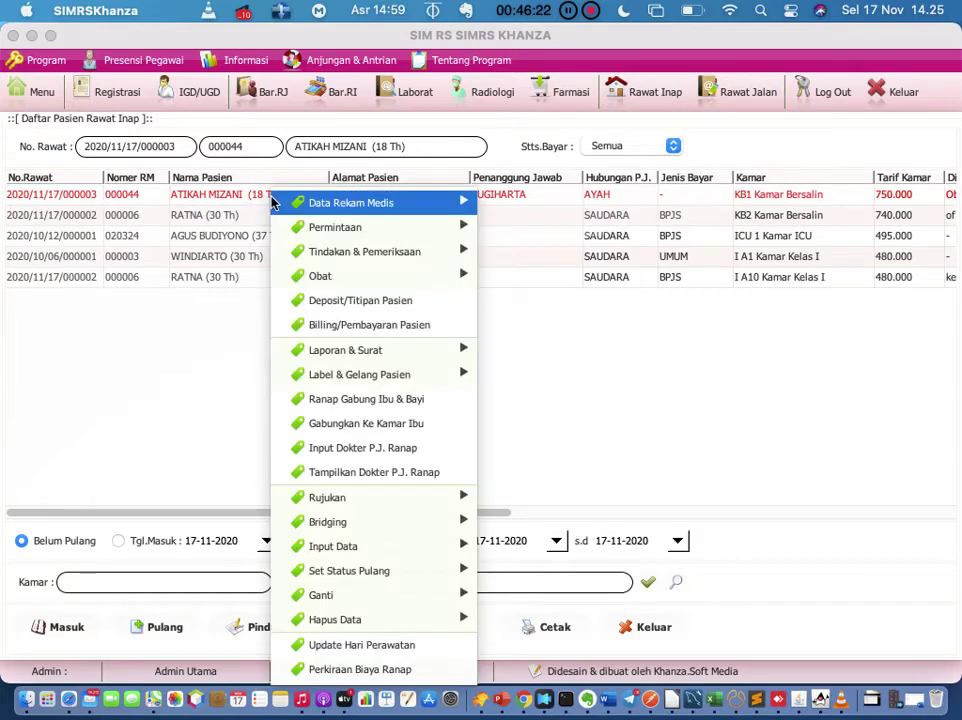
pyautogui.moveTo(294, 203)
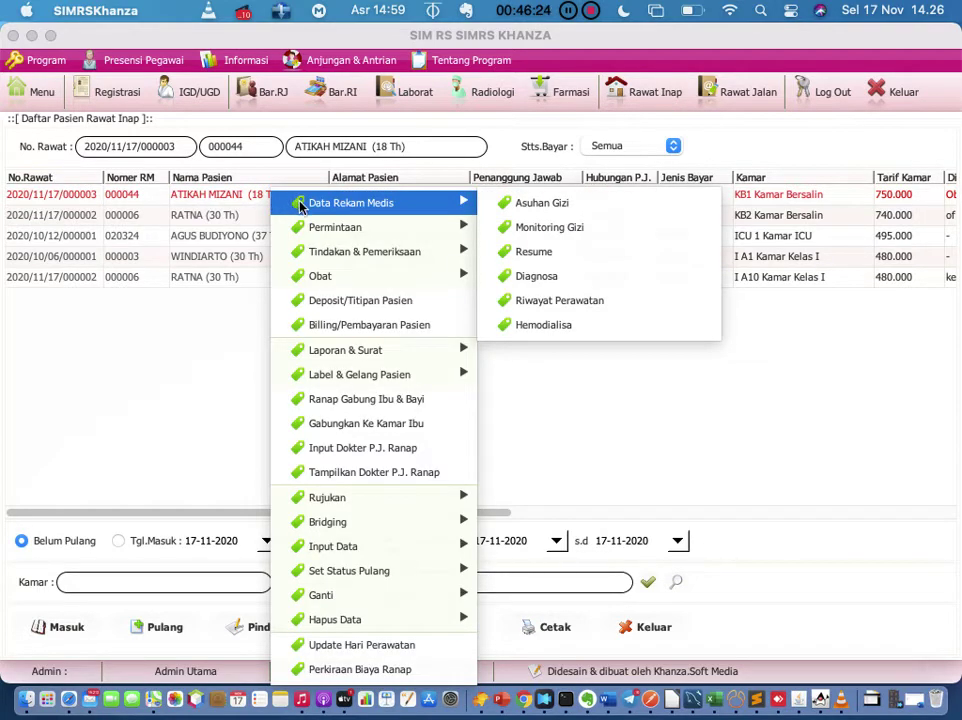
pyautogui.click(627, 95)
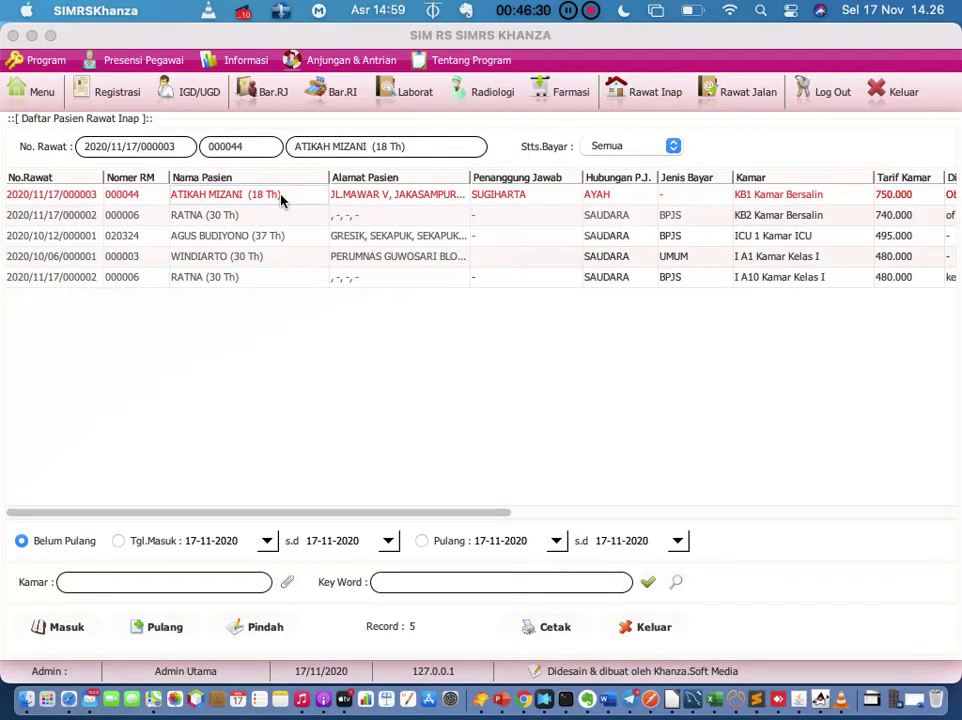
# Step: Open the Permintaan > Pemeriksaan Lab request form for the first patient and close it
pyautogui.rightClick(281, 200)
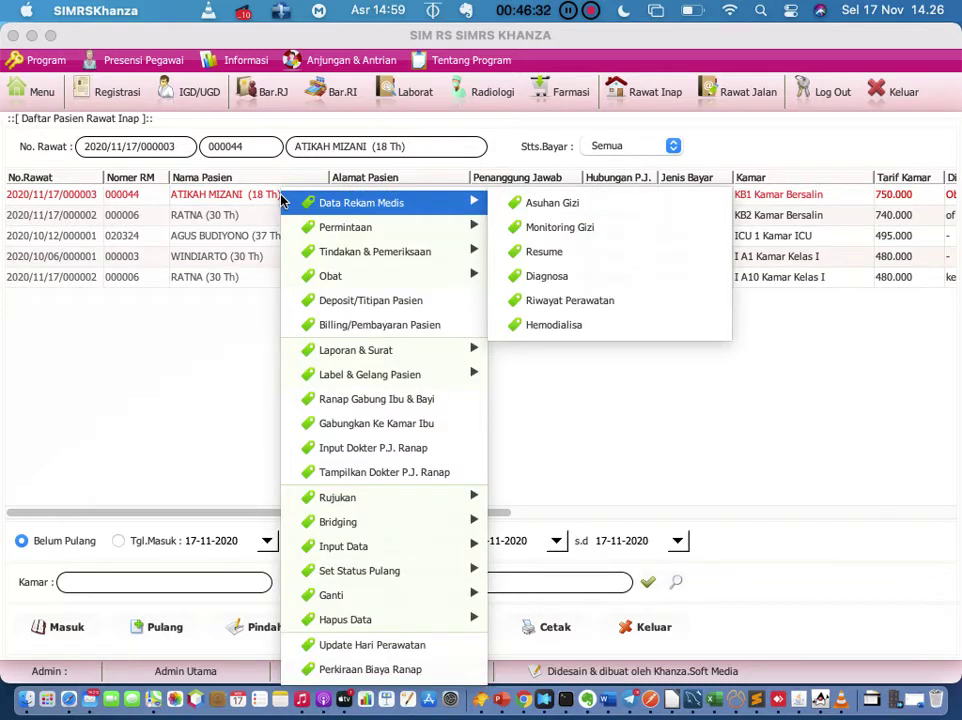
pyautogui.moveTo(362, 232)
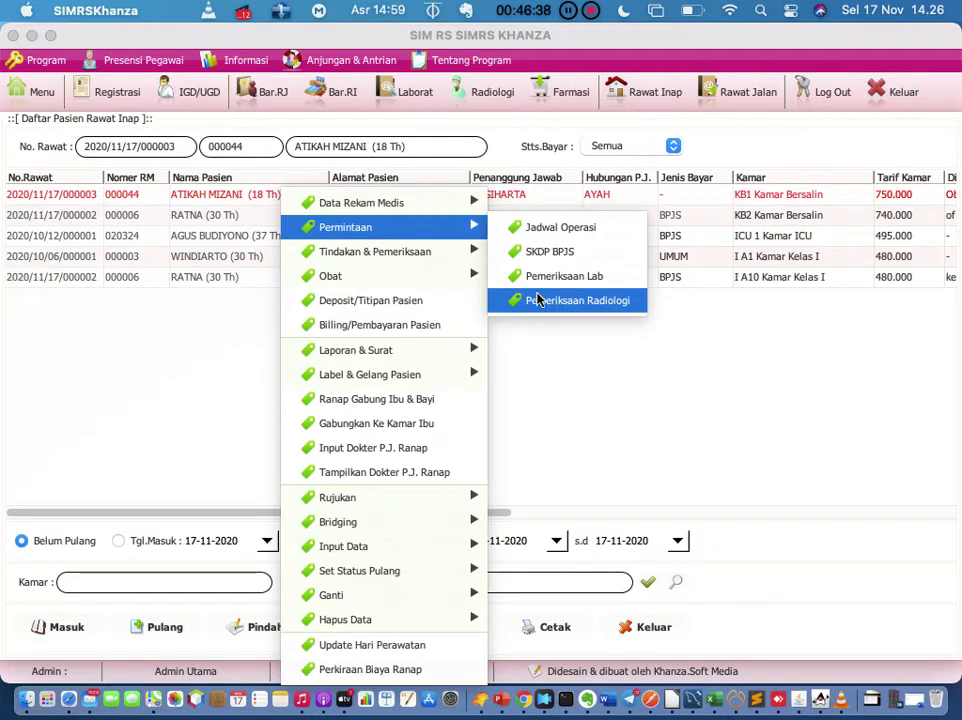
pyautogui.click(543, 275)
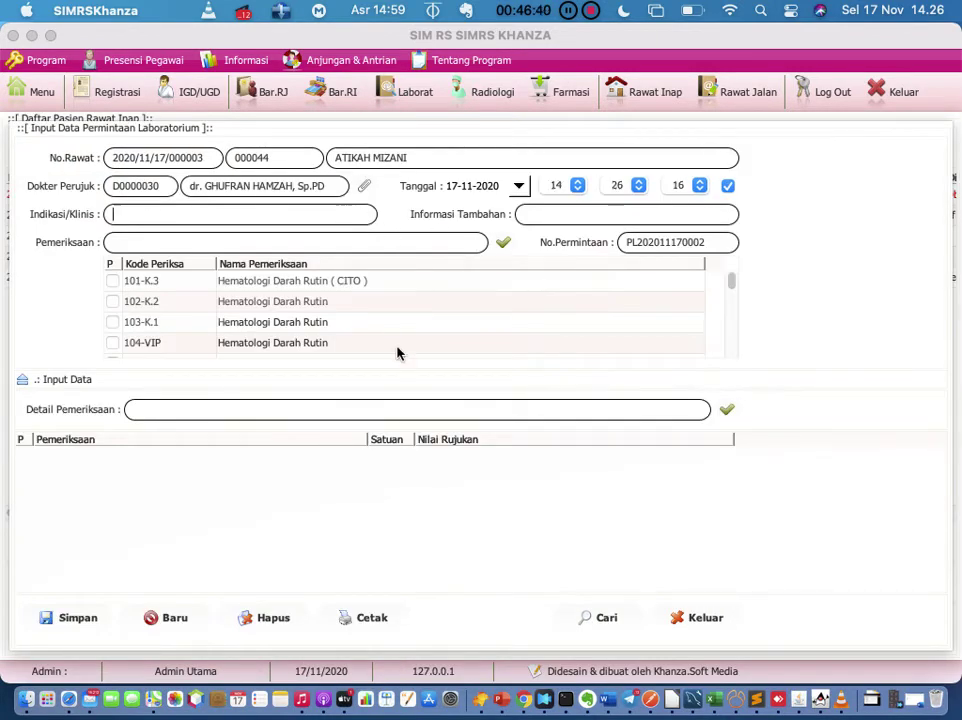
pyautogui.click(700, 627)
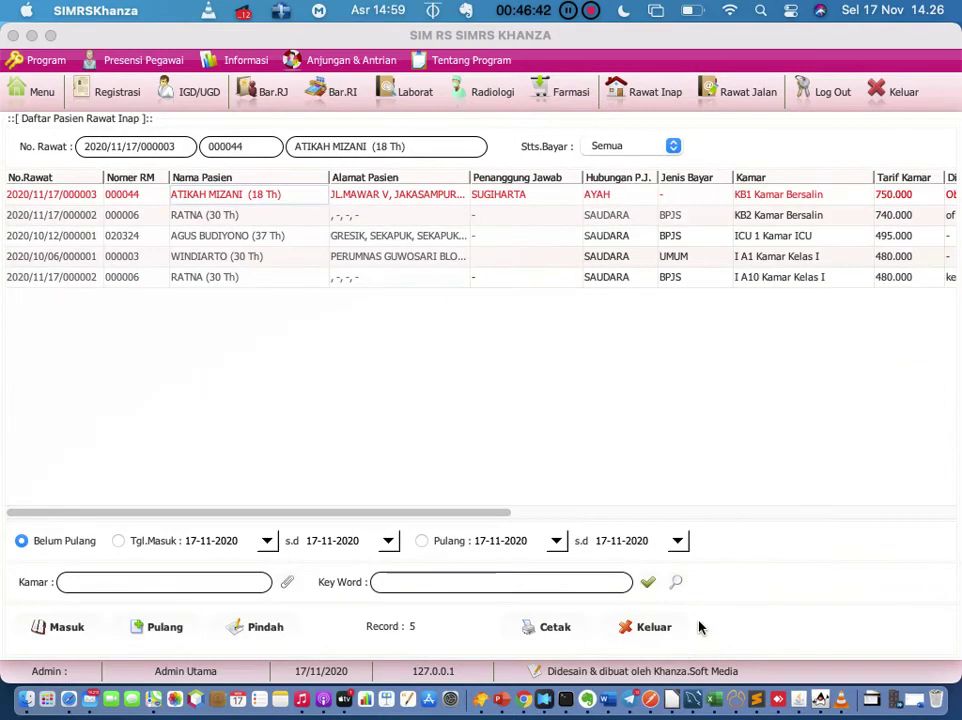
# Step: Show the first patient's Data Rekam Medis options in the actions menu
pyautogui.rightClick(413, 200)
pyautogui.moveTo(537, 210)
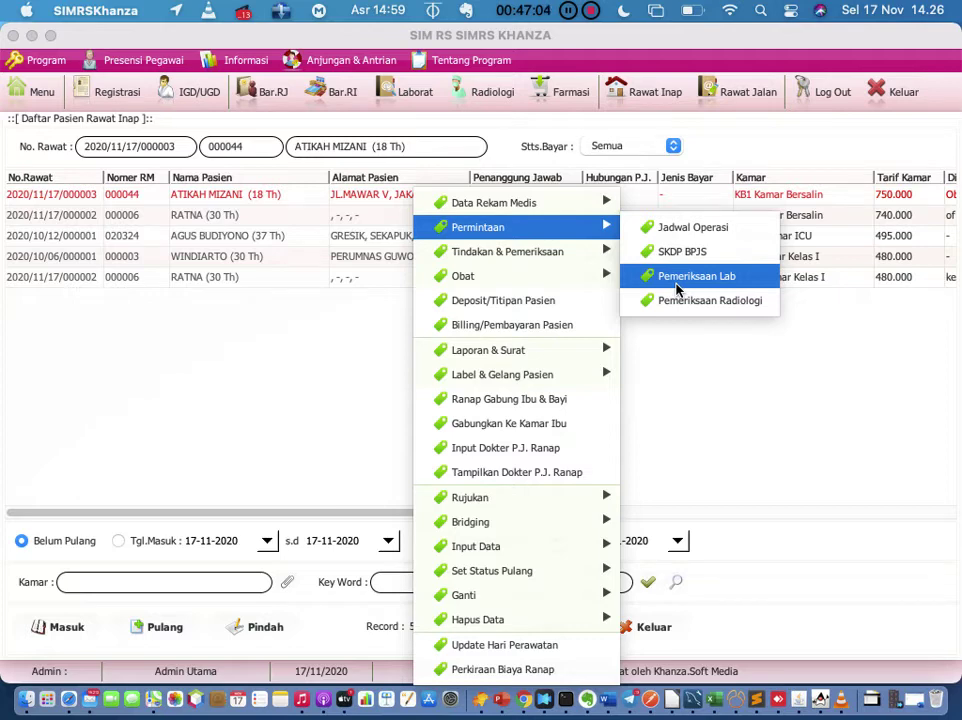
pyautogui.moveTo(590, 259)
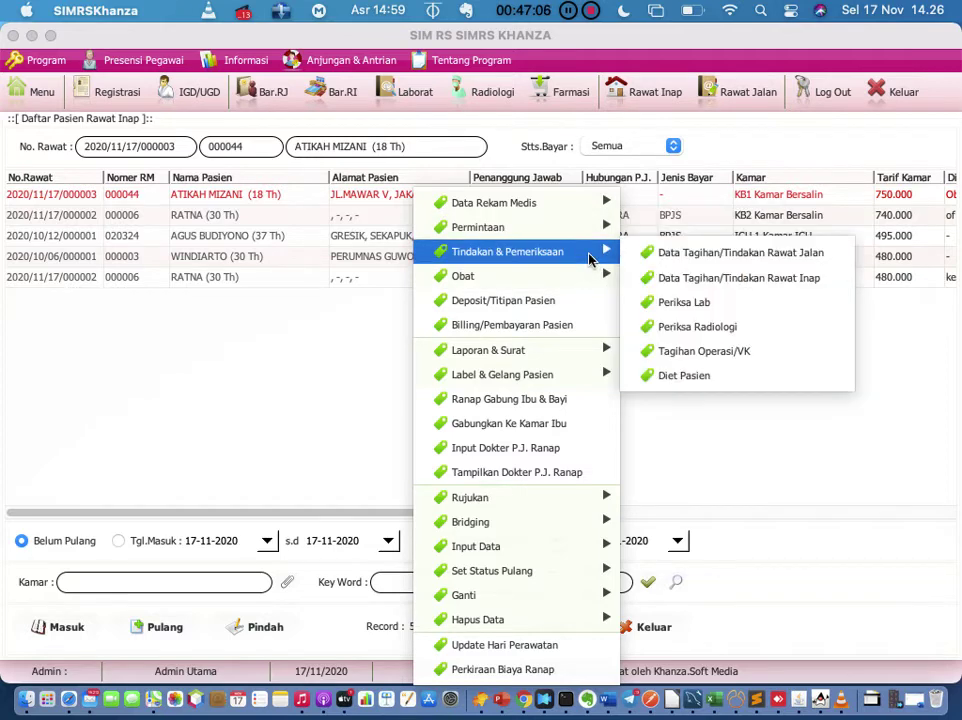
pyautogui.moveTo(567, 212)
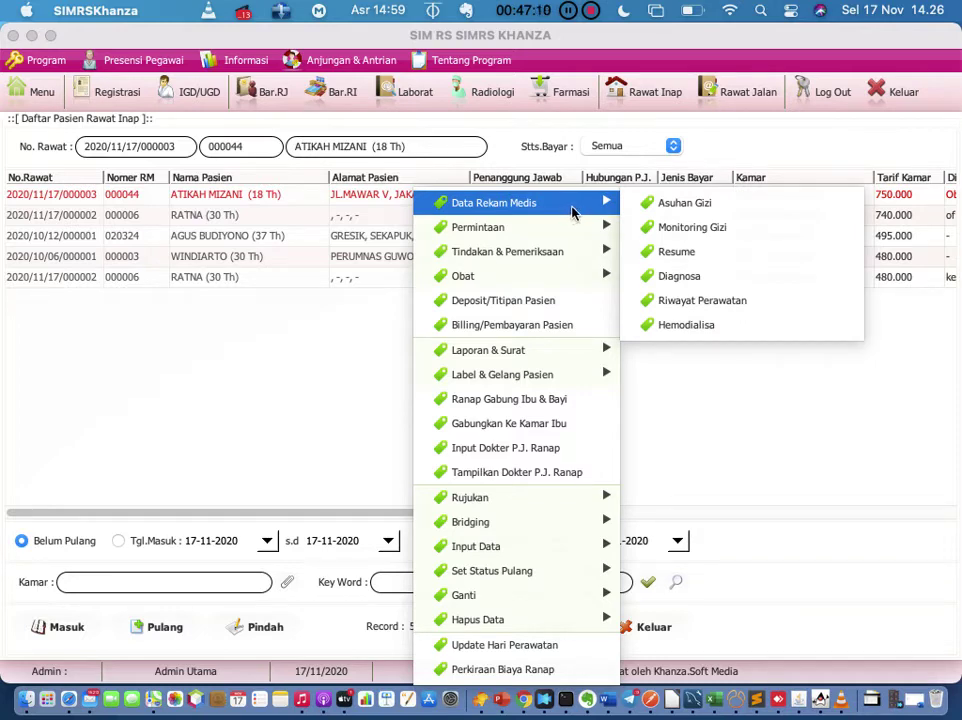
# Step: Open the Data Asuhan Gizi nutrition care form, scroll through it, and close it
pyautogui.click(665, 203)
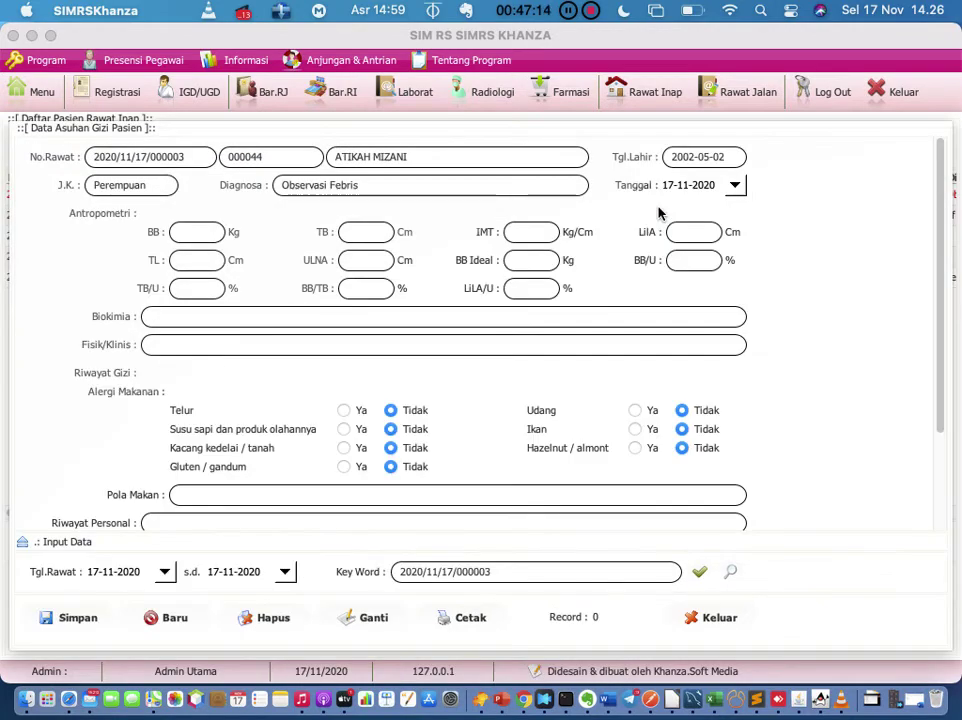
pyautogui.scroll(-5, 643, 240)
pyautogui.scroll(5, 644, 245)
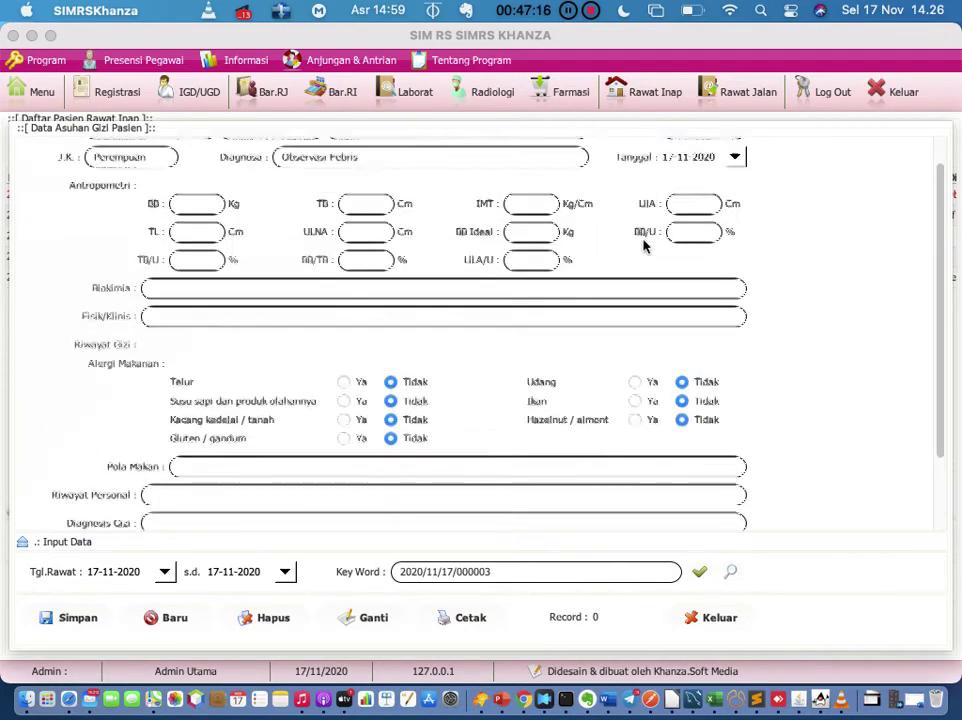
pyautogui.click(719, 617)
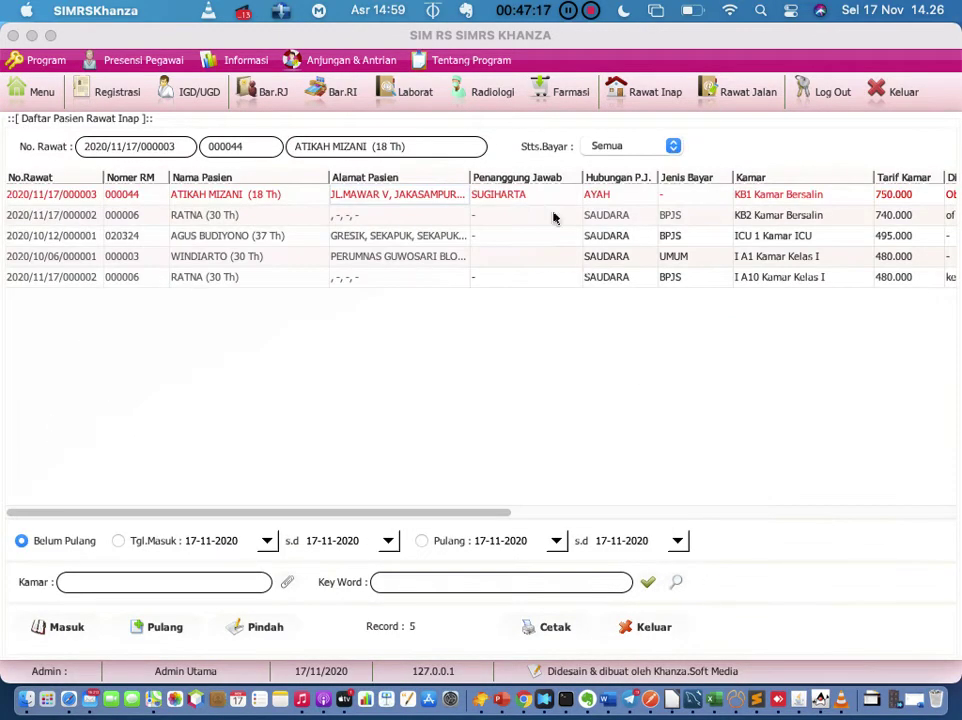
# Step: Open the Resume form for registration 2020/11/17/000003 via Data Rekam Medis
pyautogui.rightClick(419, 197)
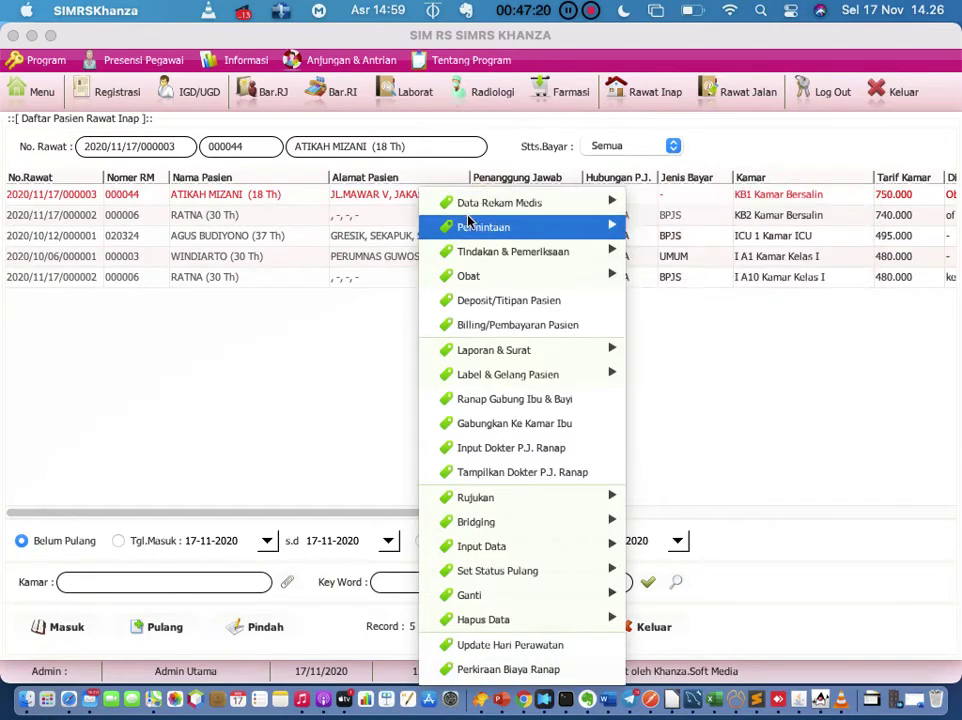
pyautogui.moveTo(472, 226)
pyautogui.moveTo(480, 252)
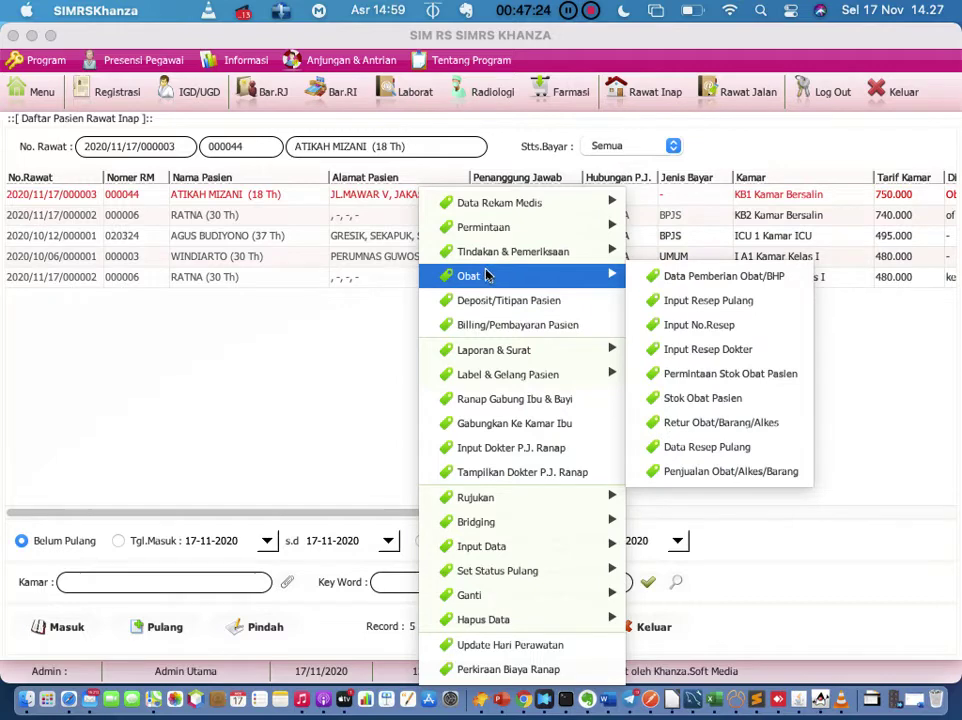
pyautogui.moveTo(483, 206)
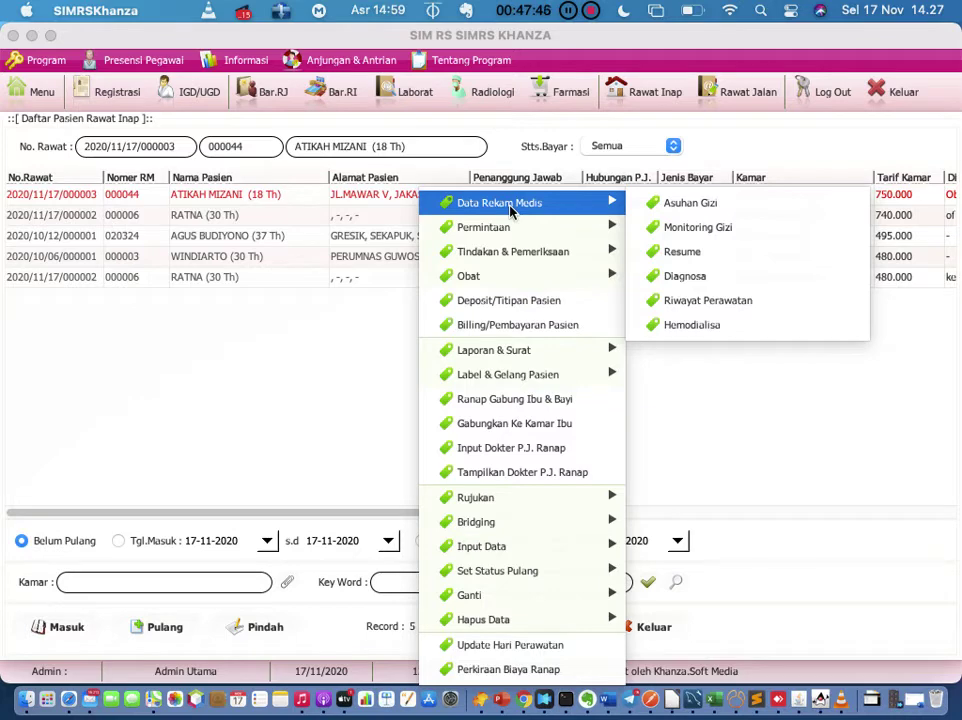
pyautogui.click(679, 251)
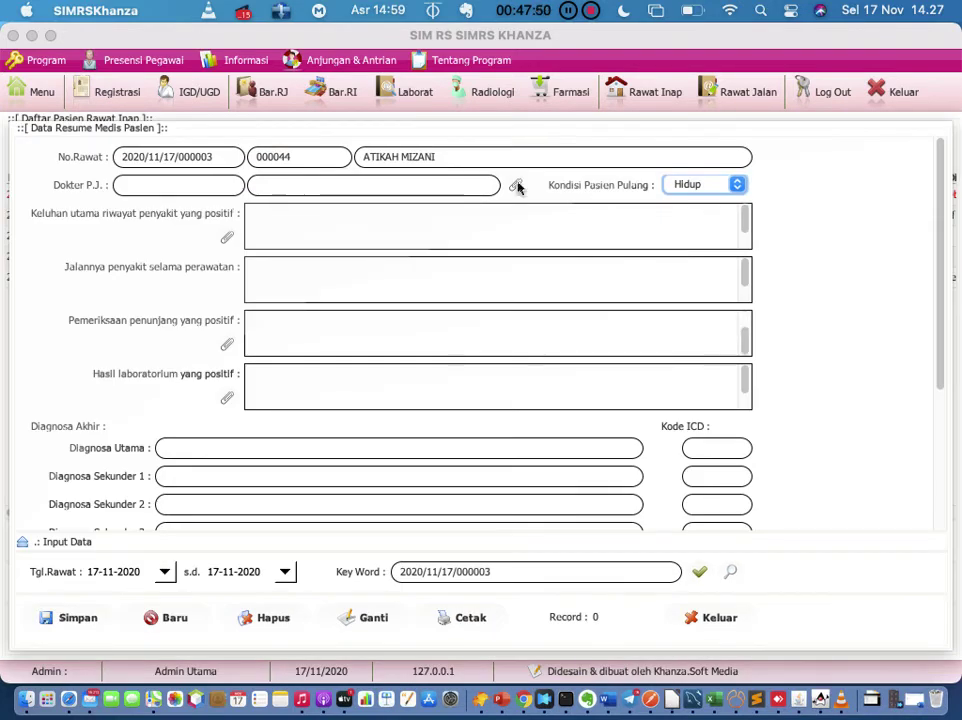
# Step: Browse the complaint history and primary diagnosis fields, then close the resume unsaved
pyautogui.click(478, 230)
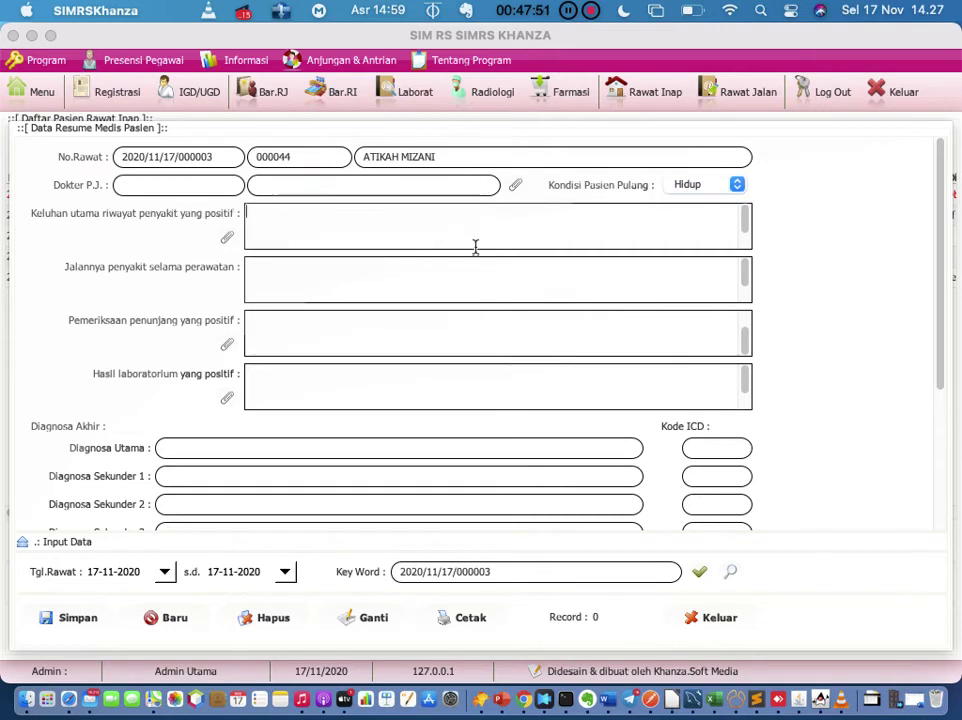
pyautogui.click(414, 449)
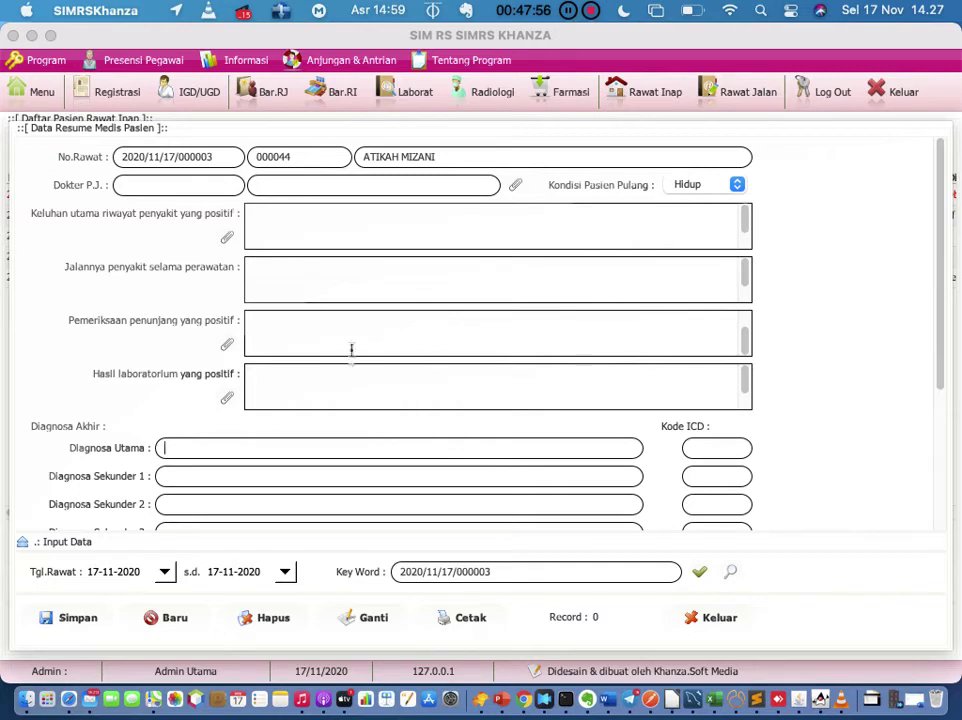
pyautogui.scroll(-1, 349, 362)
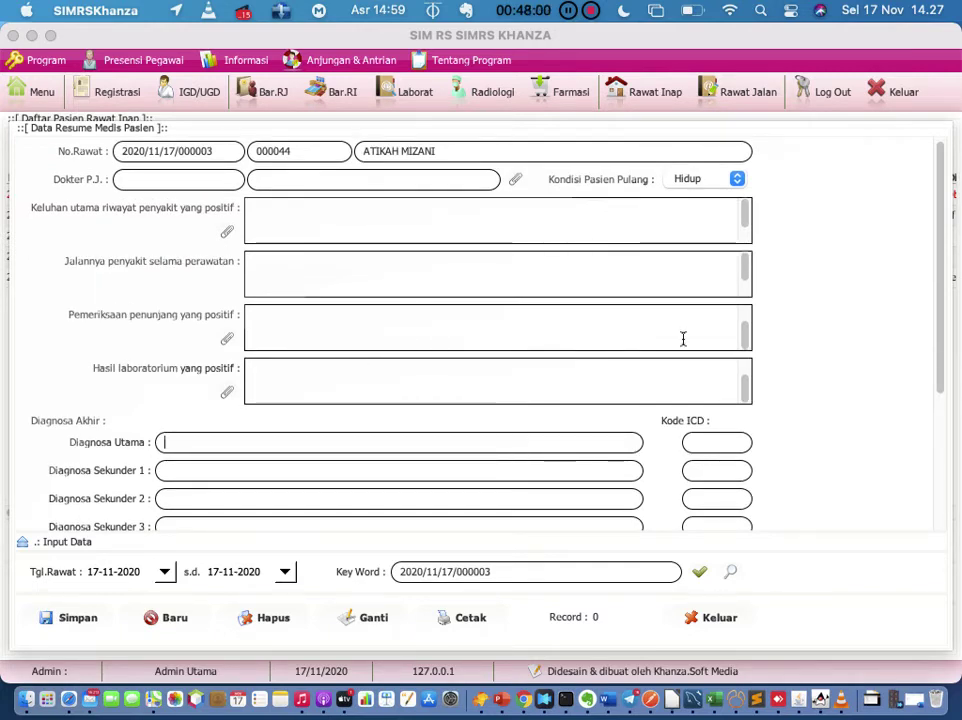
pyautogui.click(706, 619)
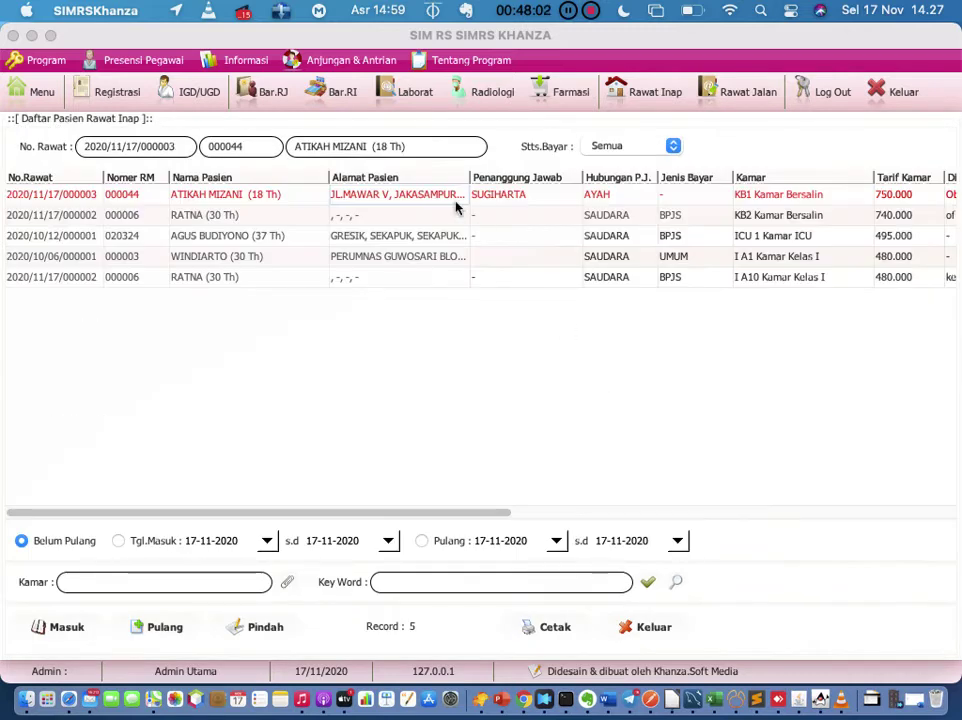
# Step: Browse the KB1 patient's actions menu through Permintaan, Tindakan & Pemeriksaan, Laporan & Surat, and Label & Gelang Pasien
pyautogui.rightClick(456, 194)
pyautogui.moveTo(535, 278)
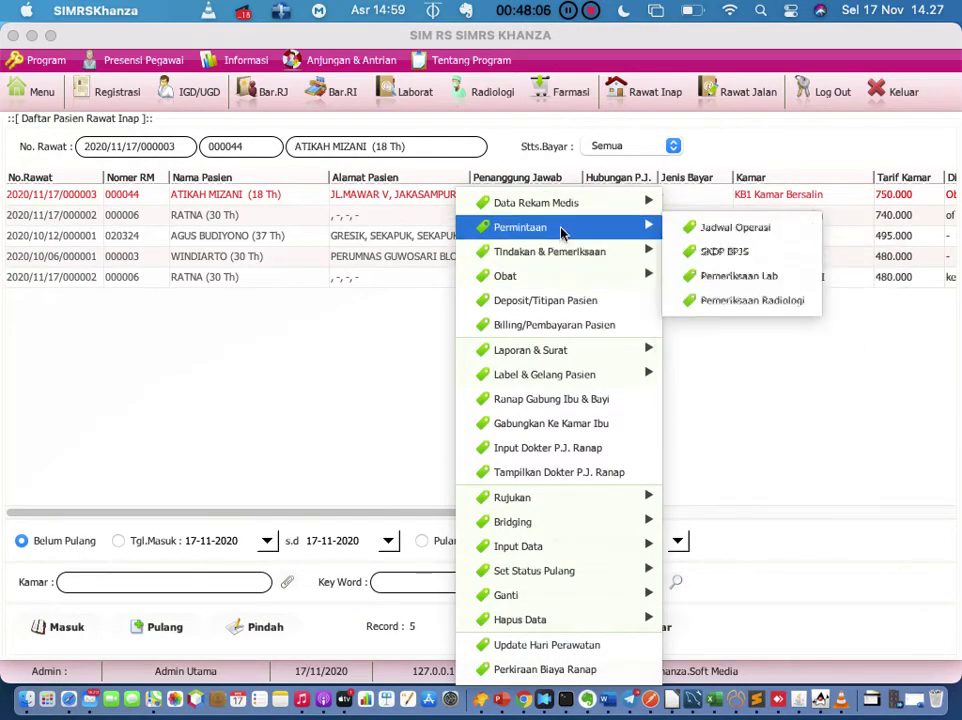
pyautogui.moveTo(560, 256)
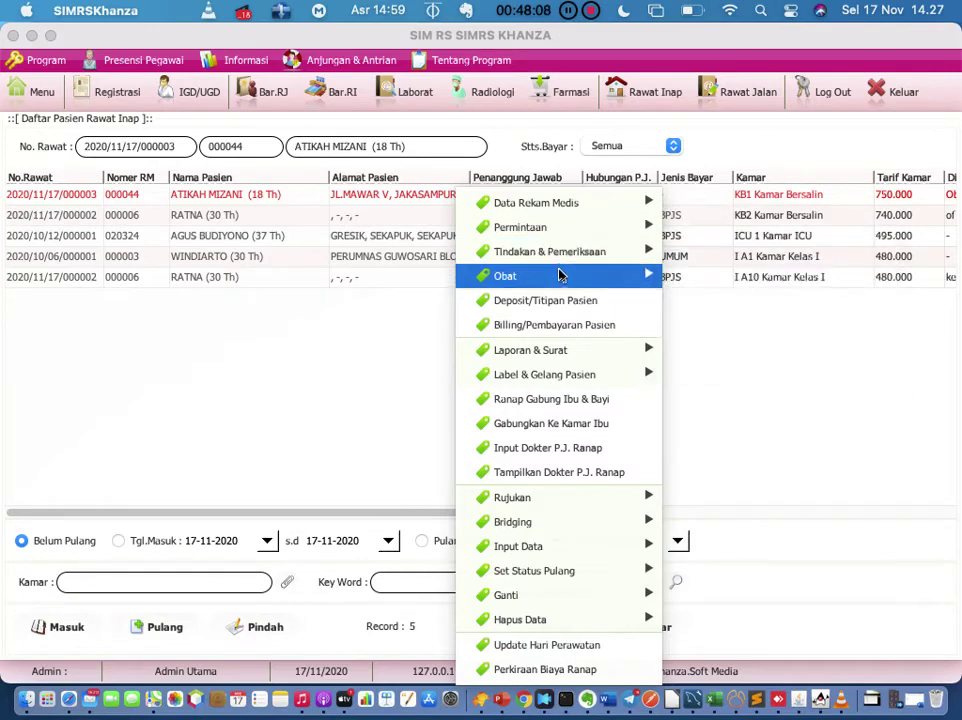
pyautogui.moveTo(560, 352)
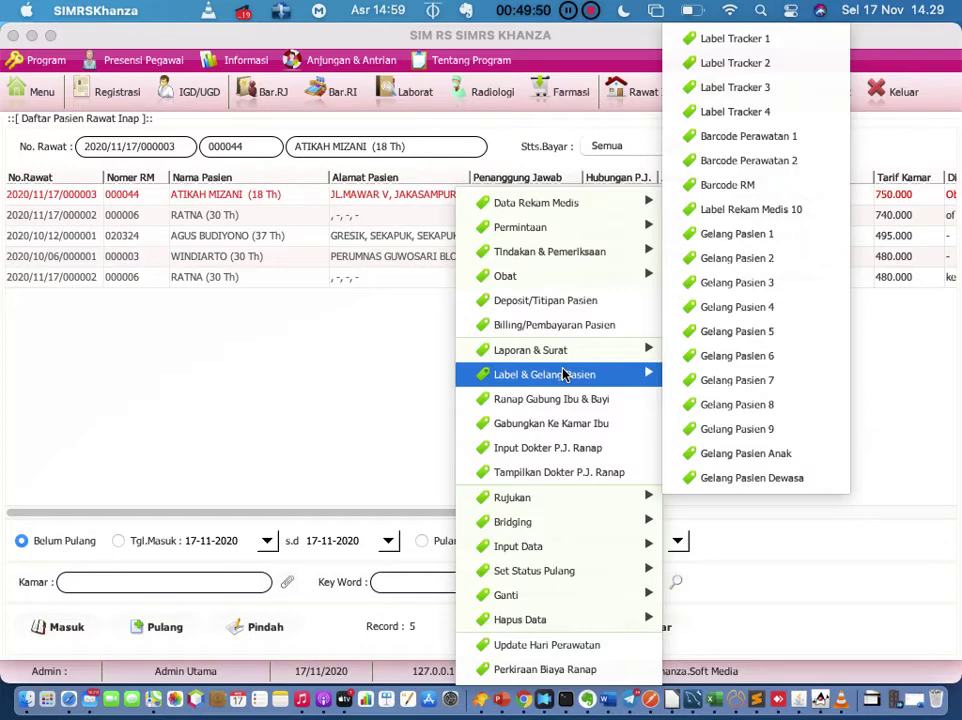
# Step: Open Input Dokter P.J. Ranap for the KB1 patient, pick a doctor, then exit without saving
pyautogui.moveTo(564, 359)
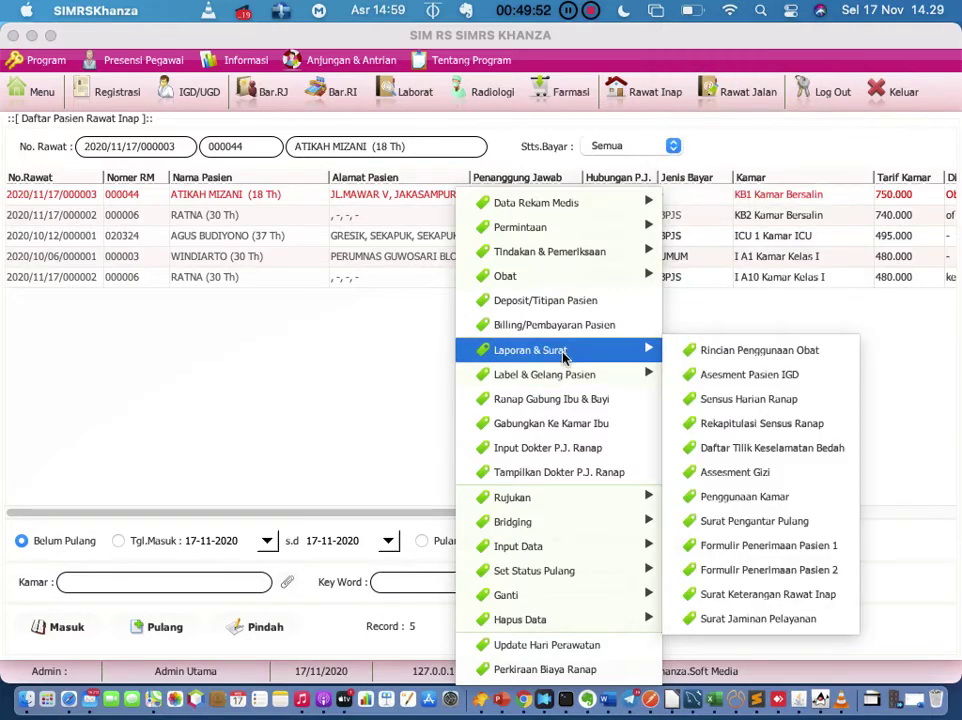
pyautogui.moveTo(565, 382)
pyautogui.moveTo(622, 358)
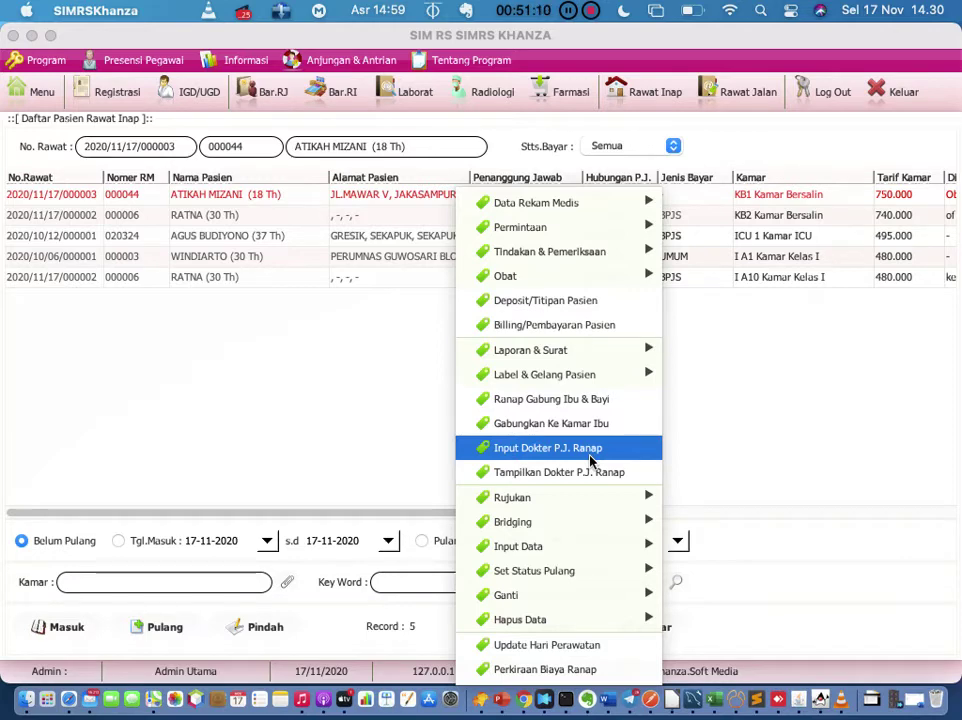
pyautogui.click(590, 460)
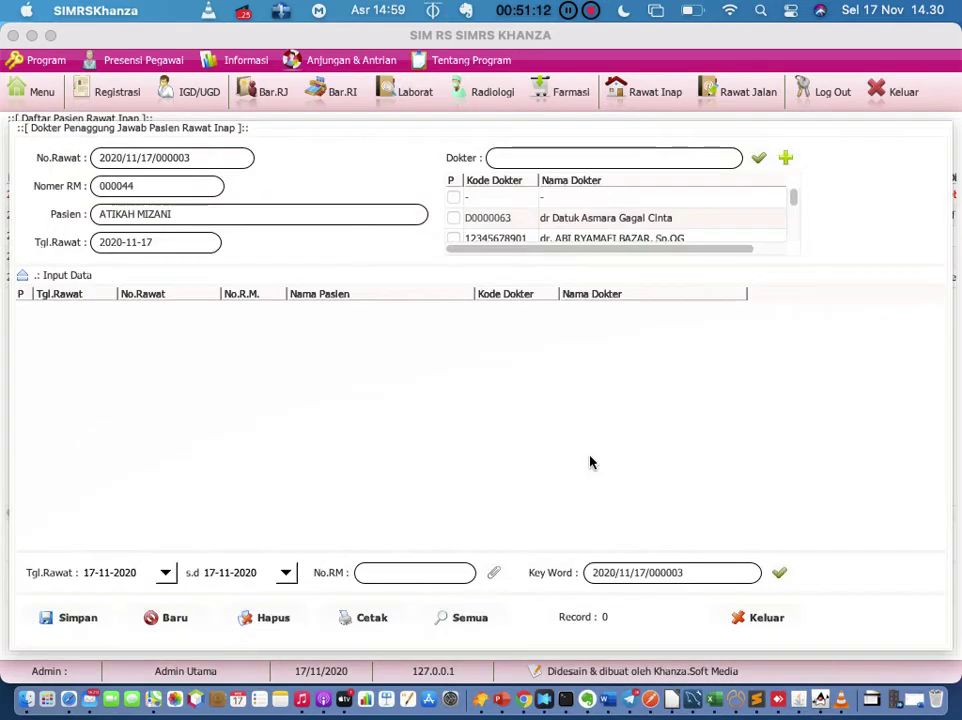
pyautogui.click(552, 222)
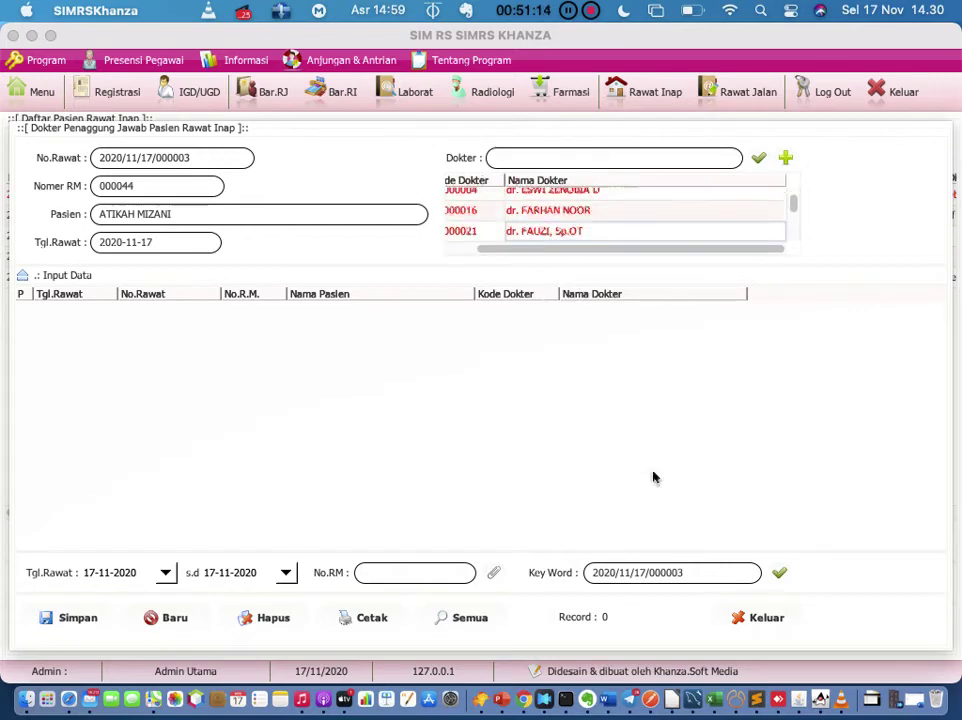
pyautogui.click(758, 617)
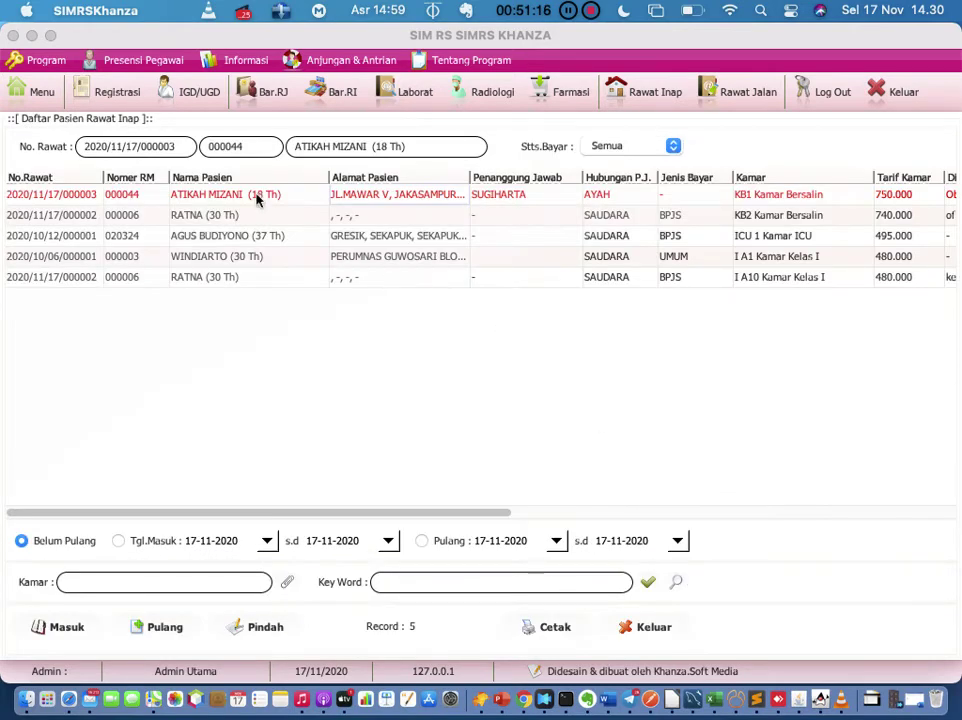
# Step: Assign the first listed doctor as DPJP for the KB2 Kamar Bersalin patient and save
pyautogui.click(243, 219)
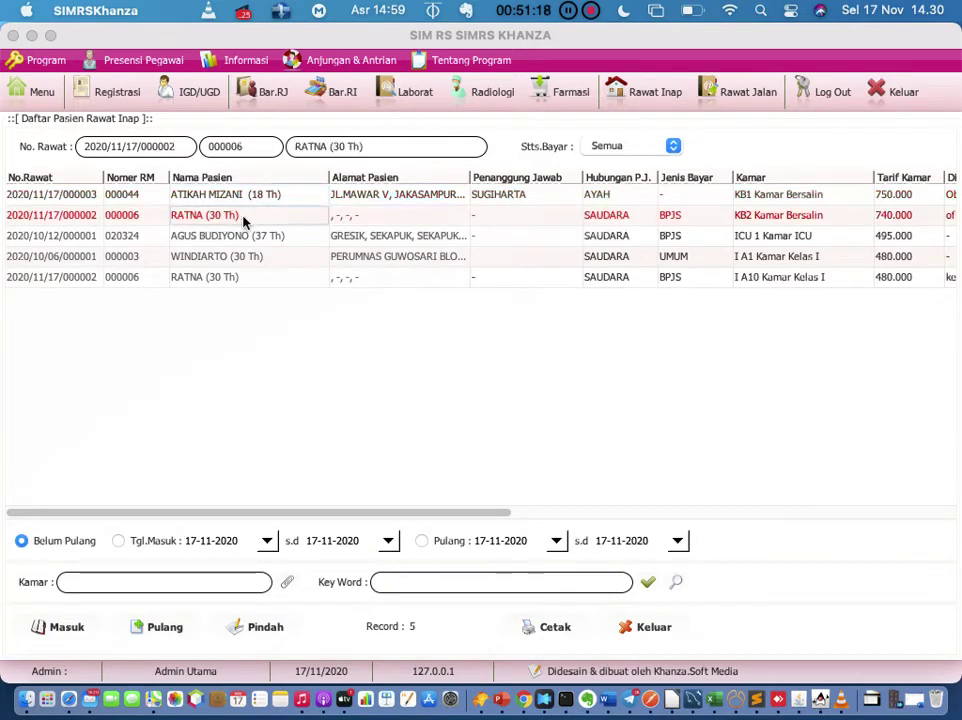
pyautogui.rightClick(243, 222)
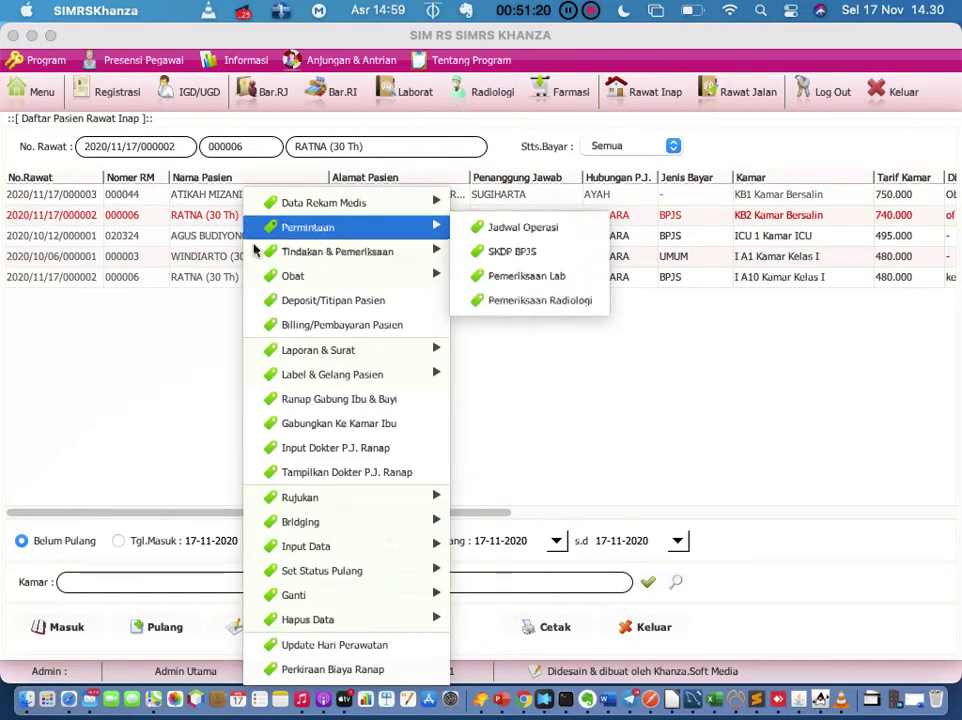
pyautogui.click(331, 456)
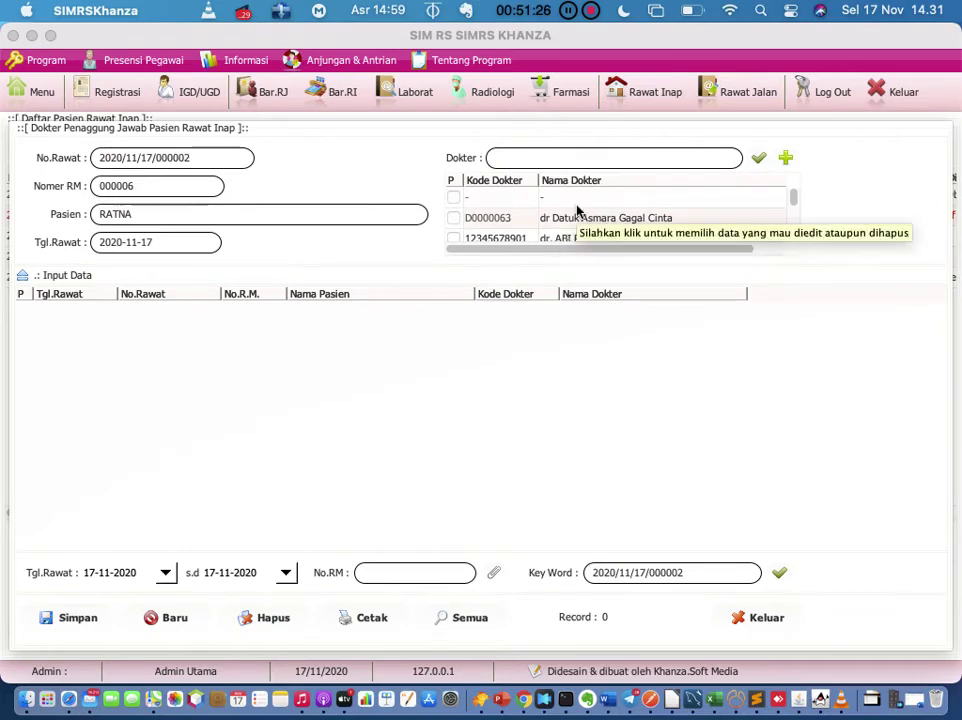
pyautogui.click(454, 218)
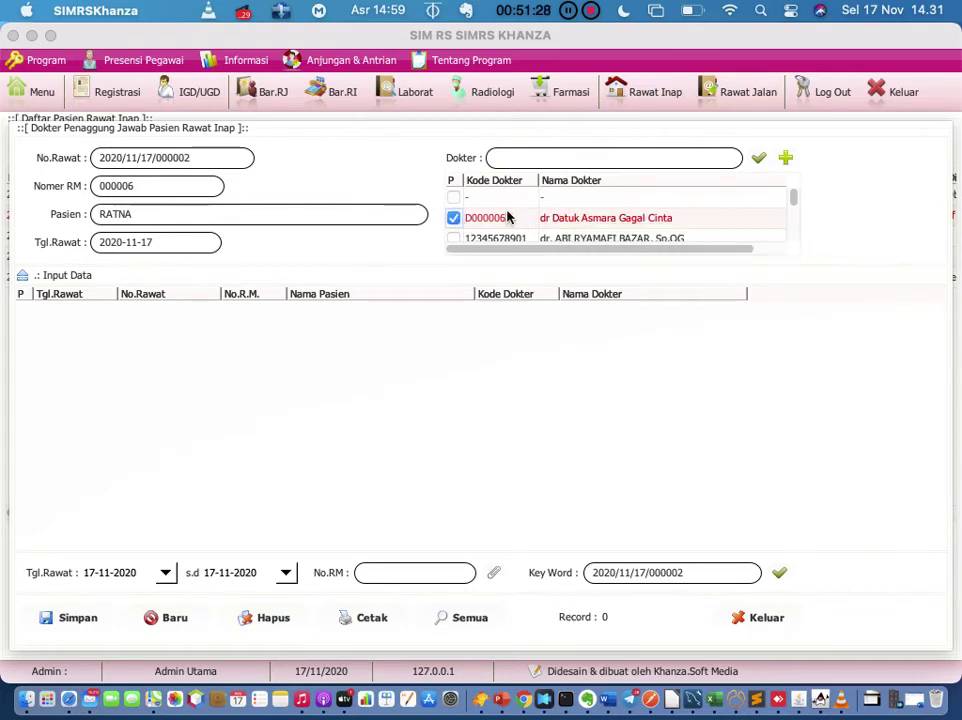
pyautogui.scroll(-1, 457, 218)
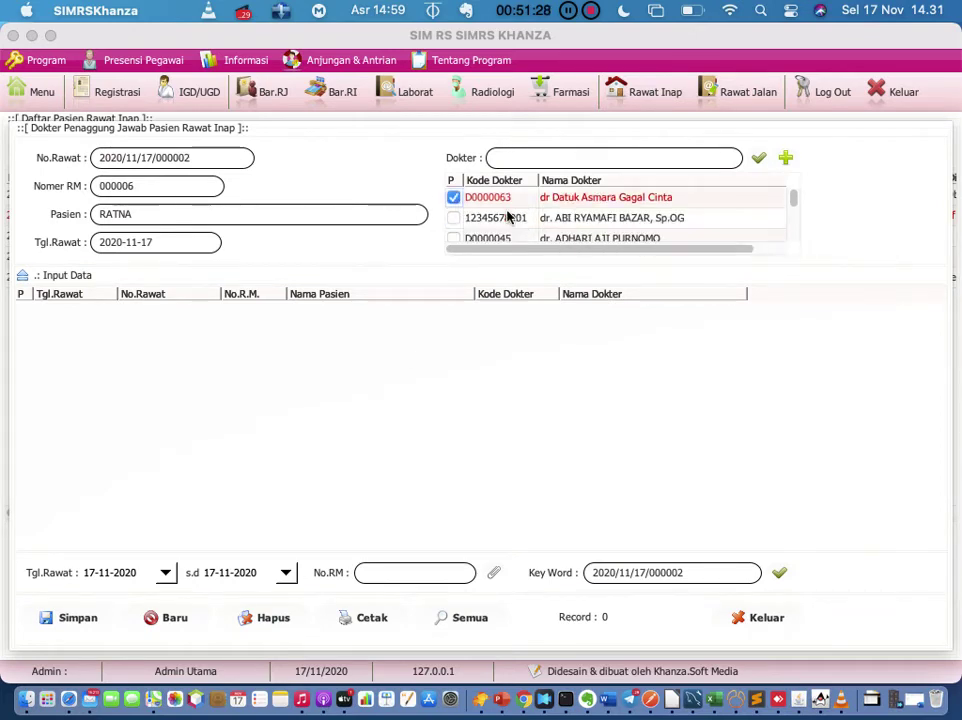
pyautogui.click(80, 618)
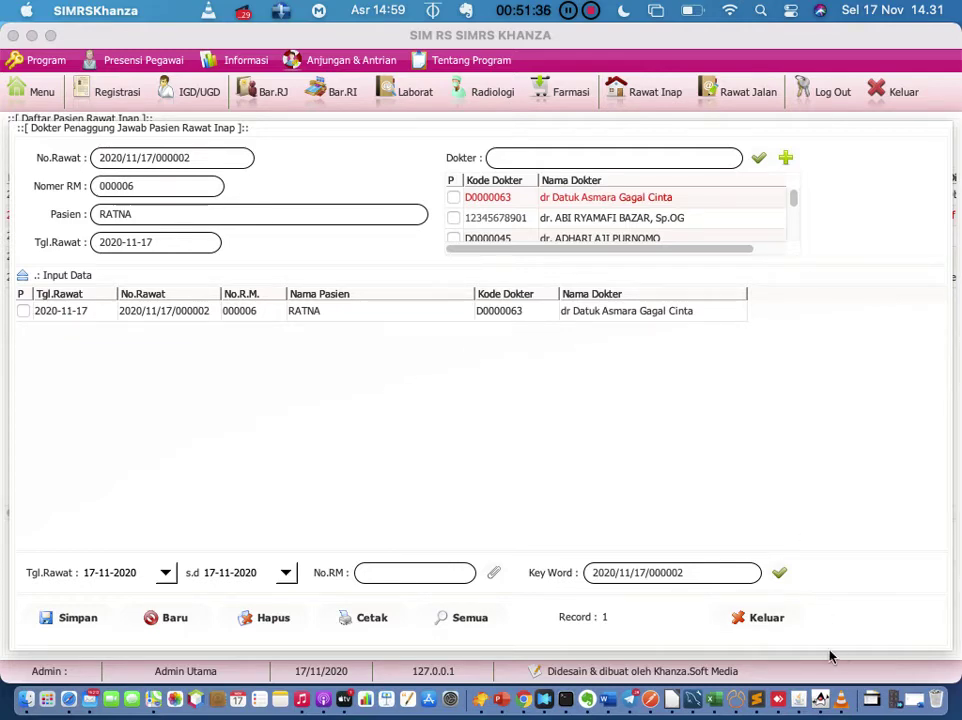
pyautogui.click(756, 621)
pyautogui.click(392, 224)
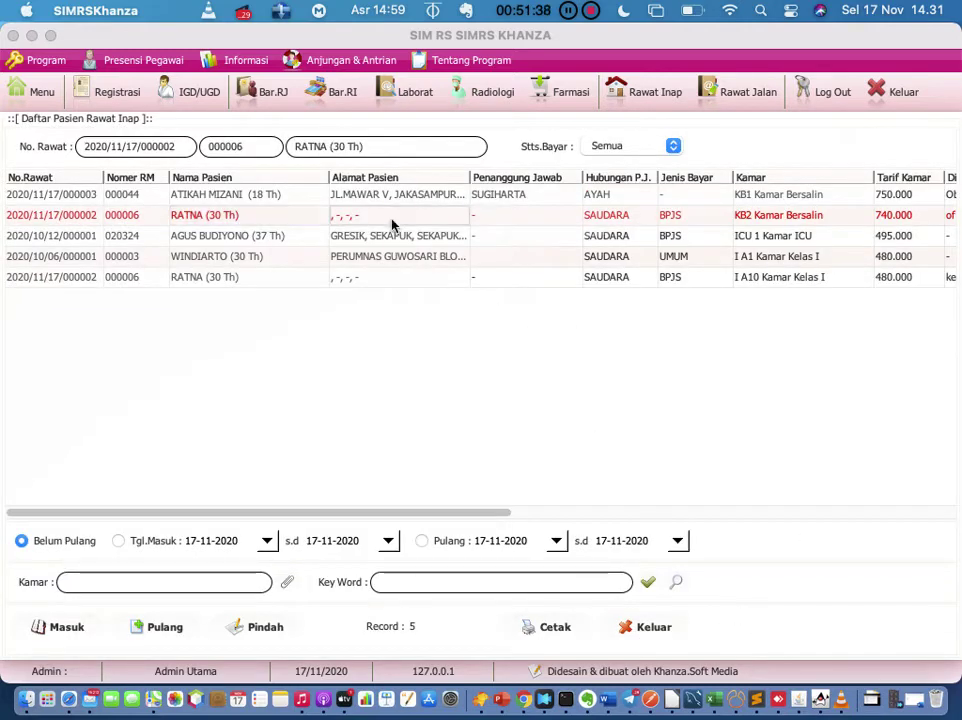
# Step: Open the Rujukan Keluar form for the KB2 Kamar Bersalin patient from the Rujukan menu
pyautogui.rightClick(392, 224)
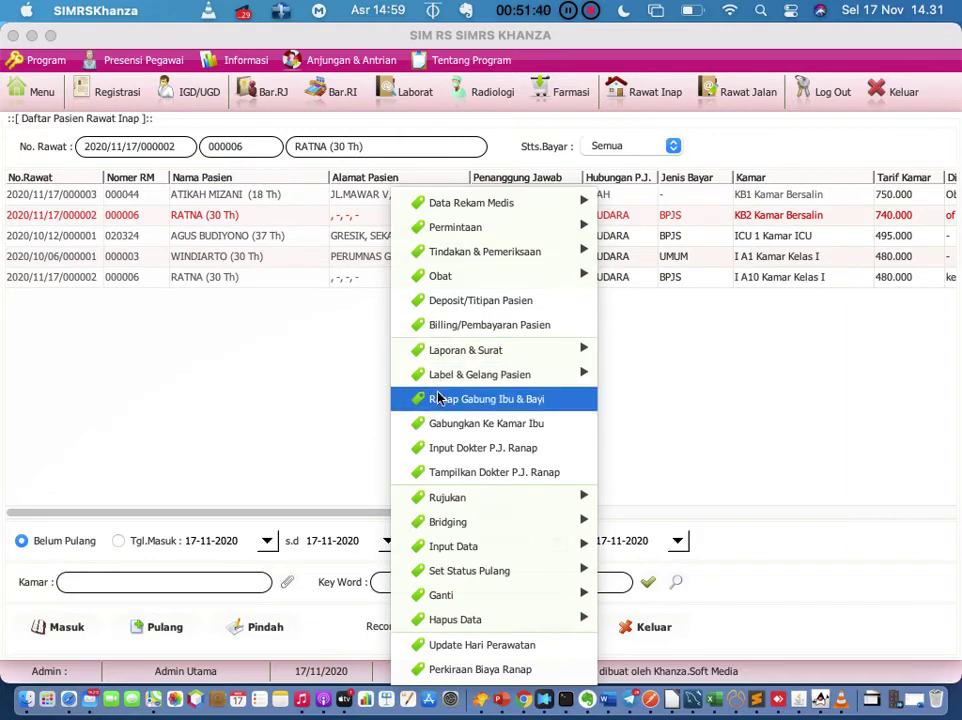
pyautogui.click(270, 373)
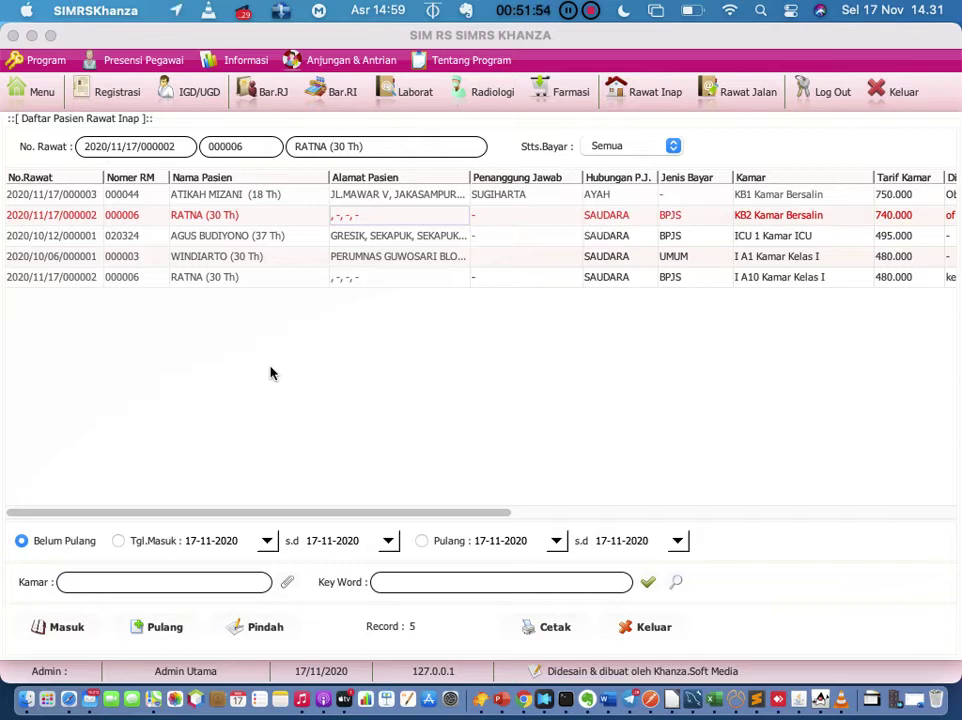
pyautogui.click(246, 222)
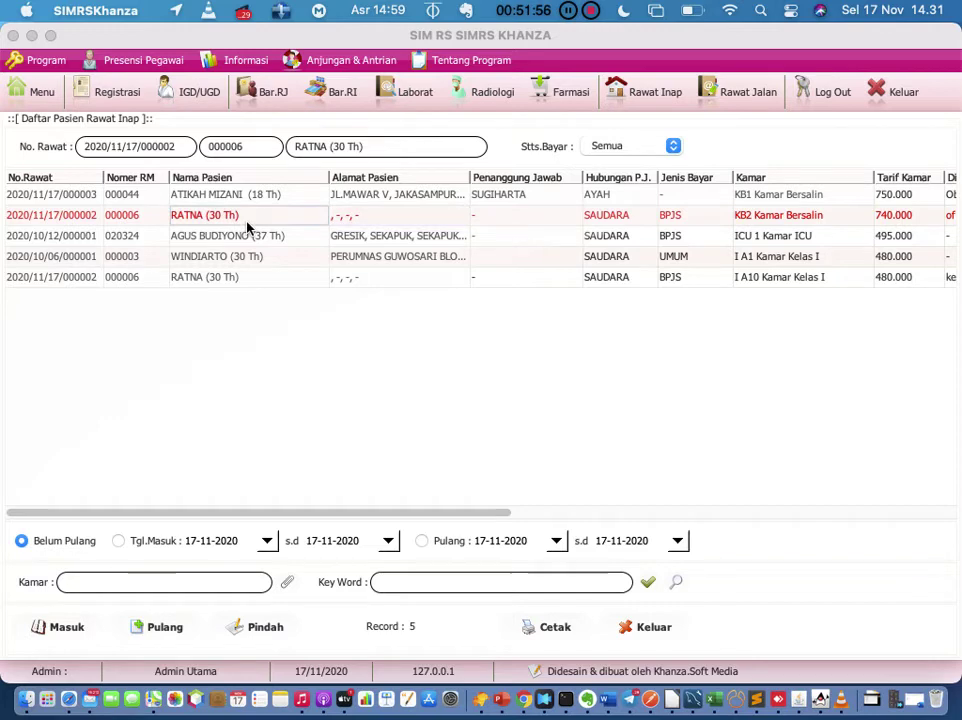
pyautogui.rightClick(247, 226)
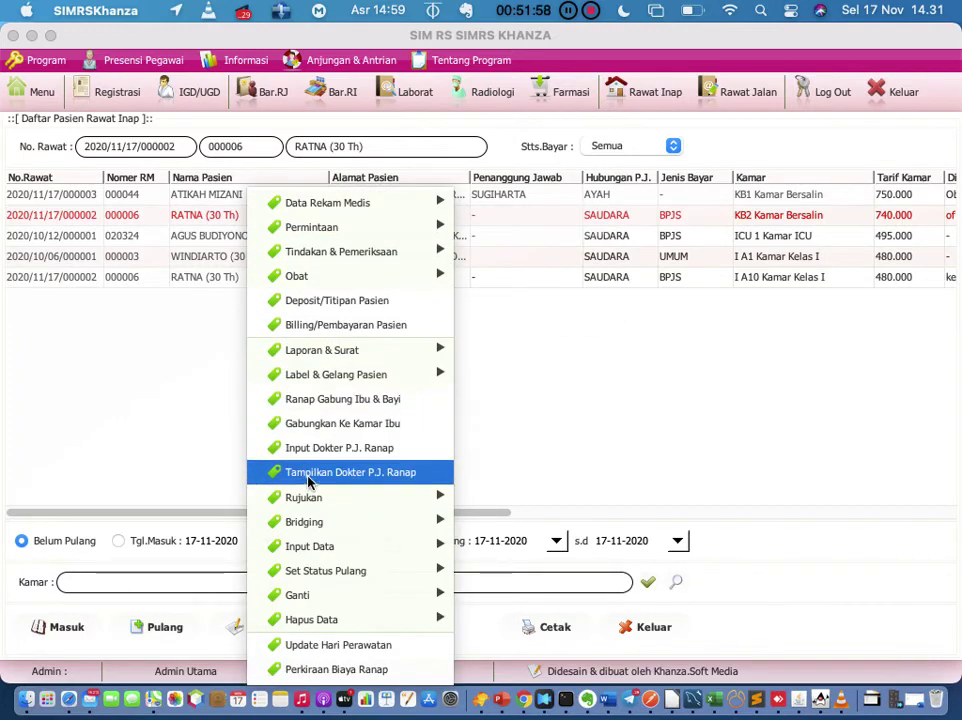
pyautogui.moveTo(328, 502)
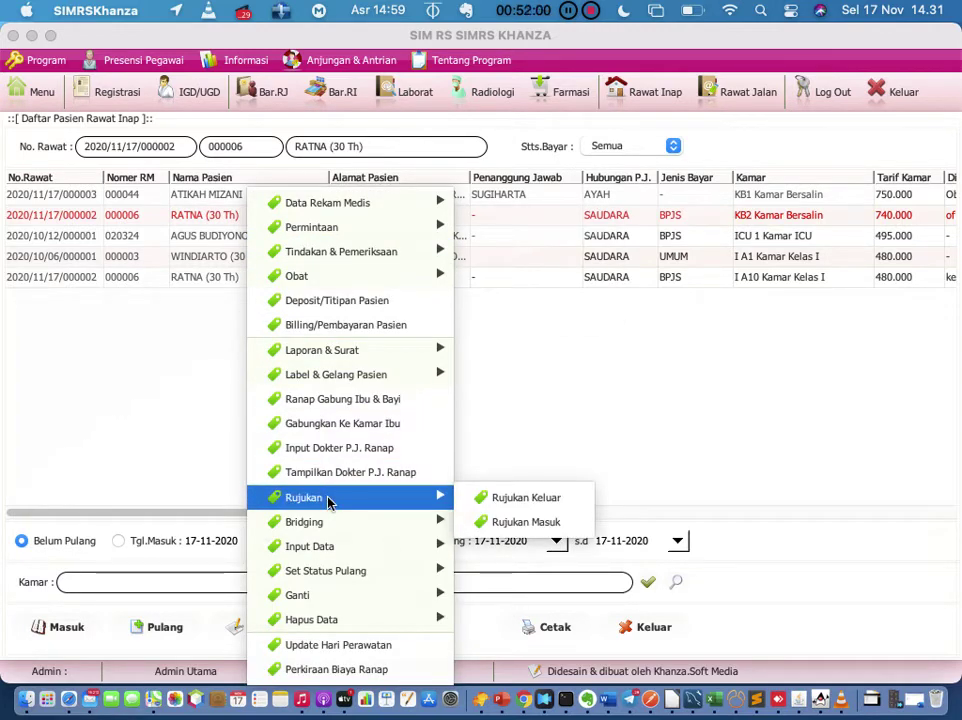
pyautogui.click(482, 500)
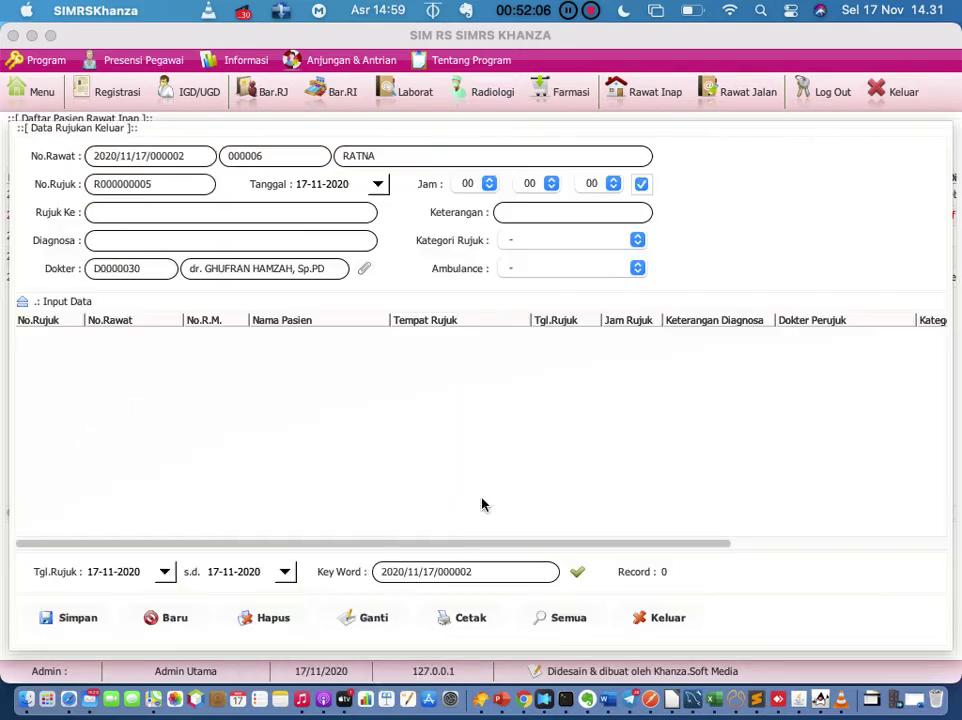
# Step: Review the Kategori Rujuk and Ambulance choices, leave both unset, and exit Data Rujukan Keluar unsaved
pyautogui.click(273, 248)
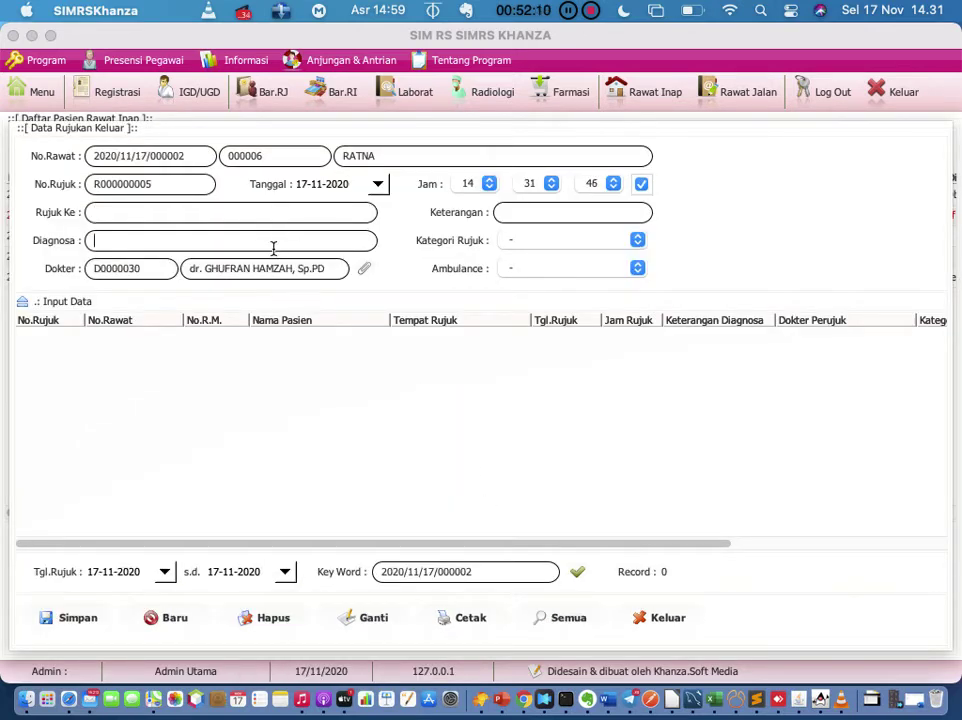
pyautogui.click(530, 248)
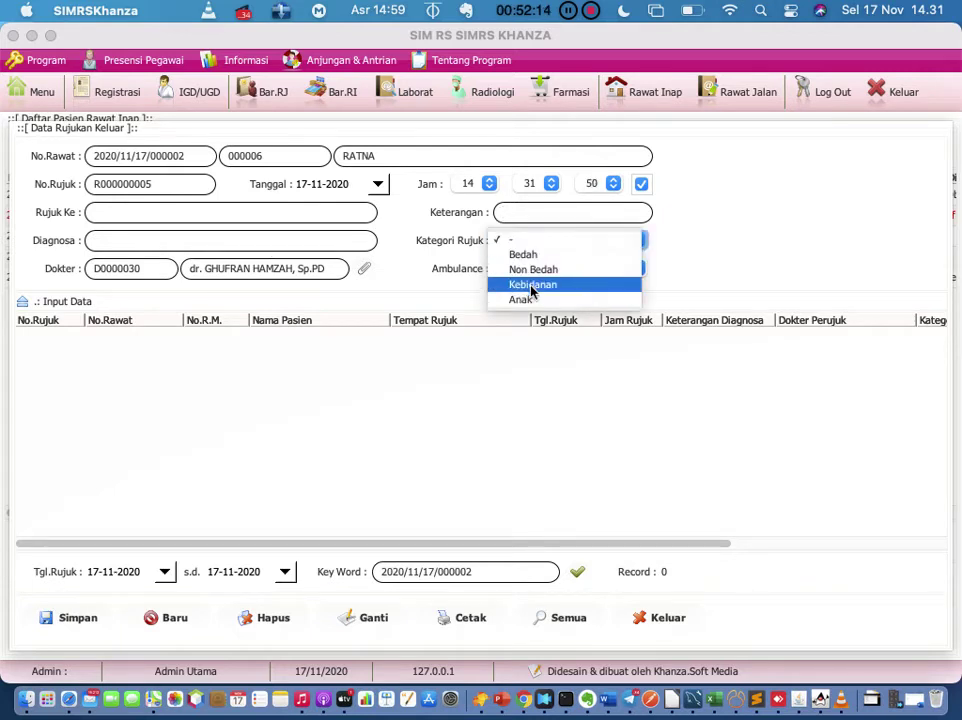
pyautogui.click(507, 362)
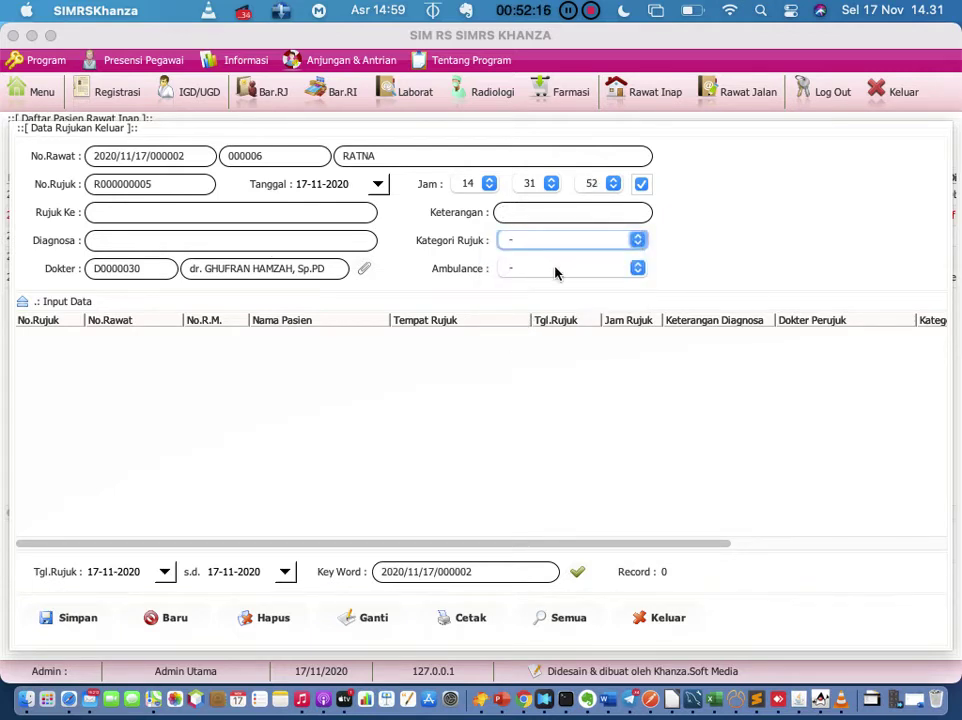
pyautogui.click(556, 270)
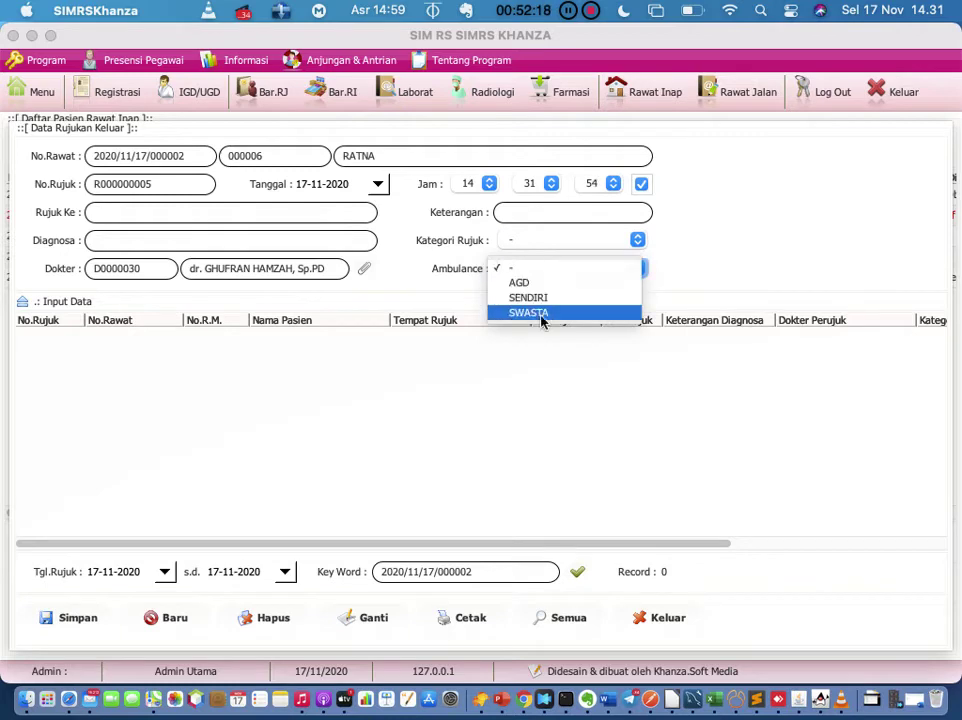
pyautogui.click(507, 418)
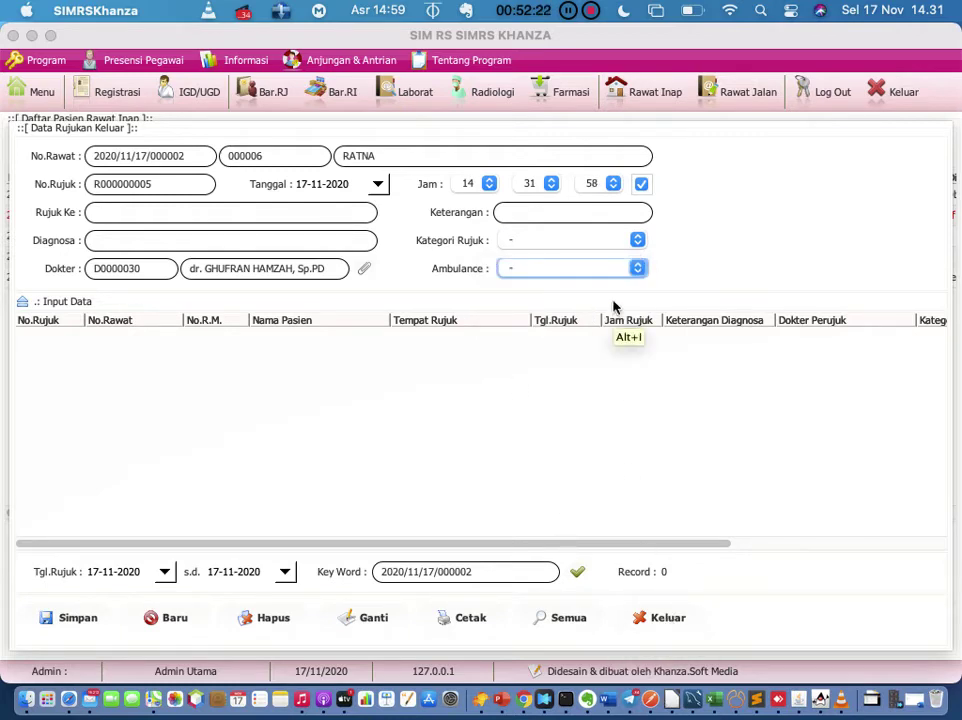
pyautogui.click(614, 271)
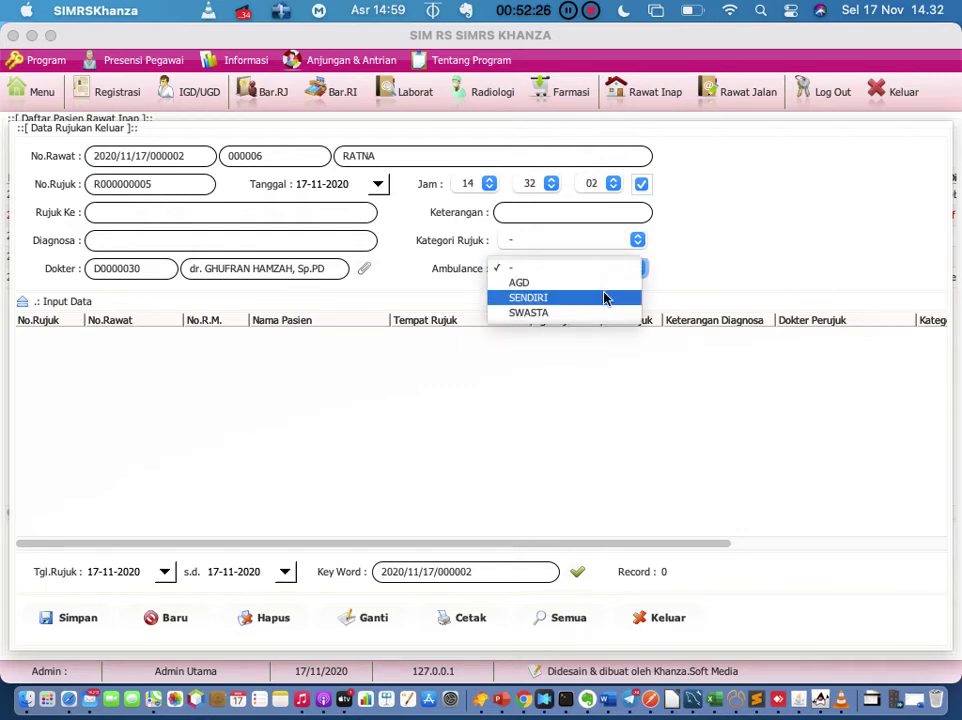
pyautogui.click(366, 344)
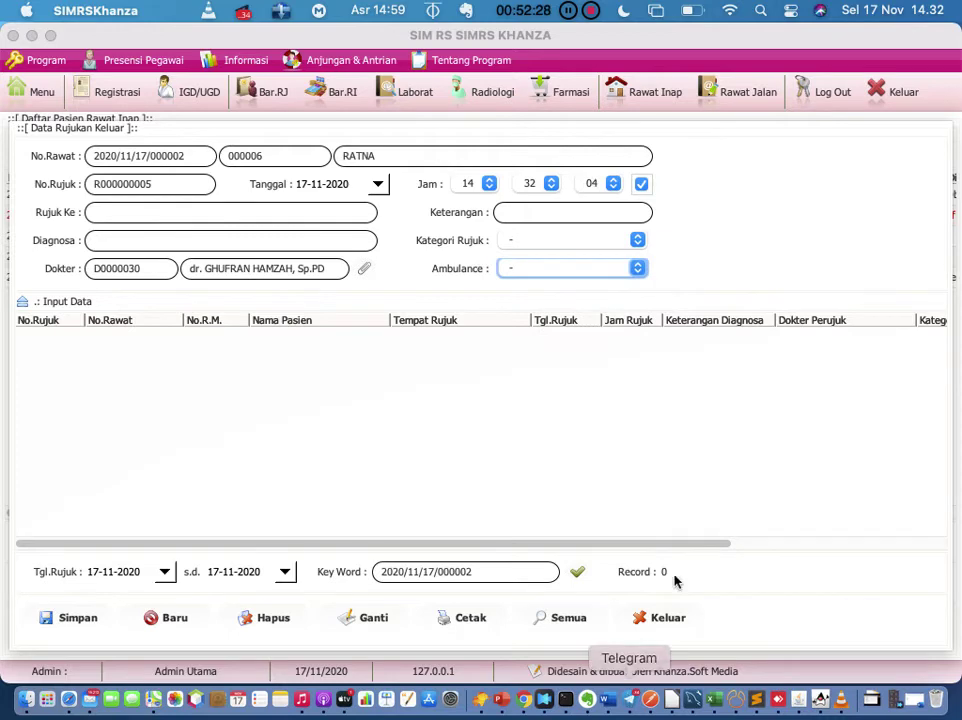
pyautogui.click(666, 622)
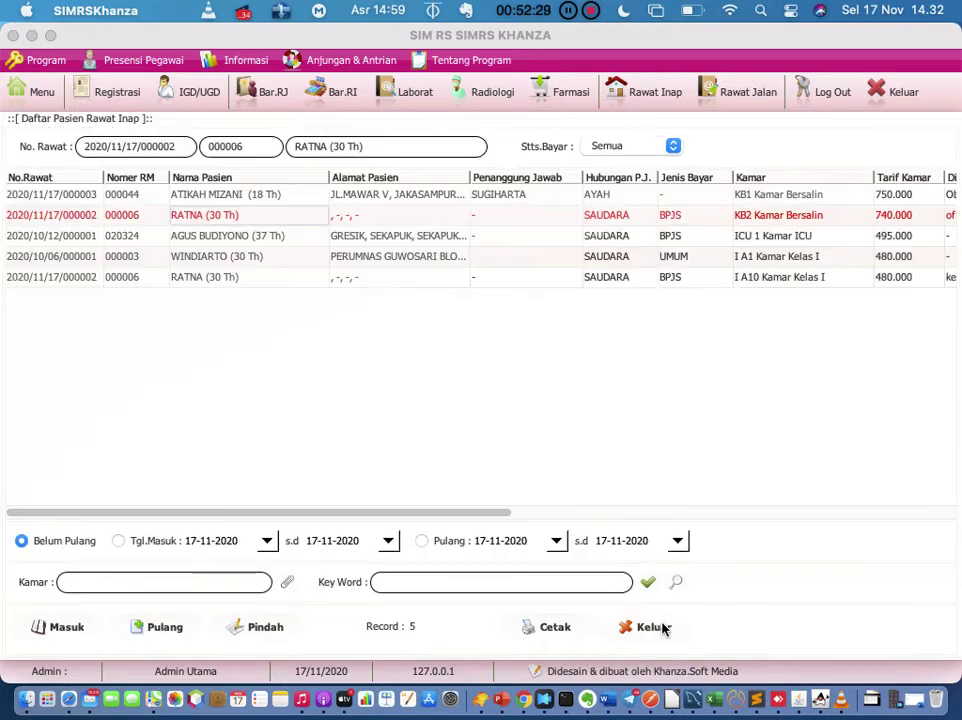
# Step: Browse the KB2 patient's row actions menu and dismiss it without choosing anything
pyautogui.rightClick(253, 217)
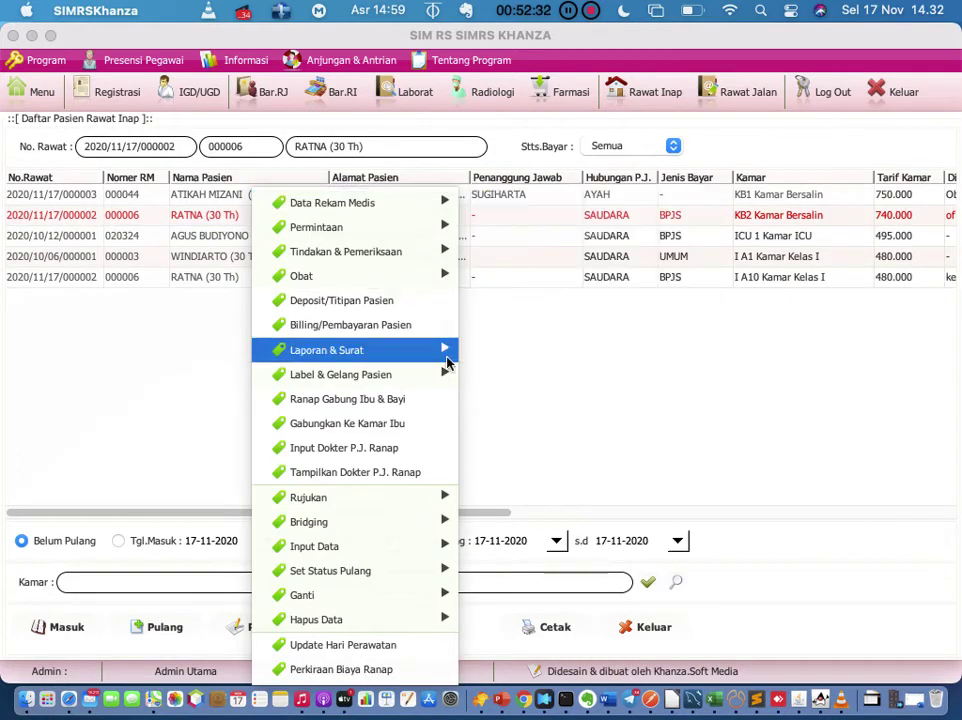
pyautogui.moveTo(356, 520)
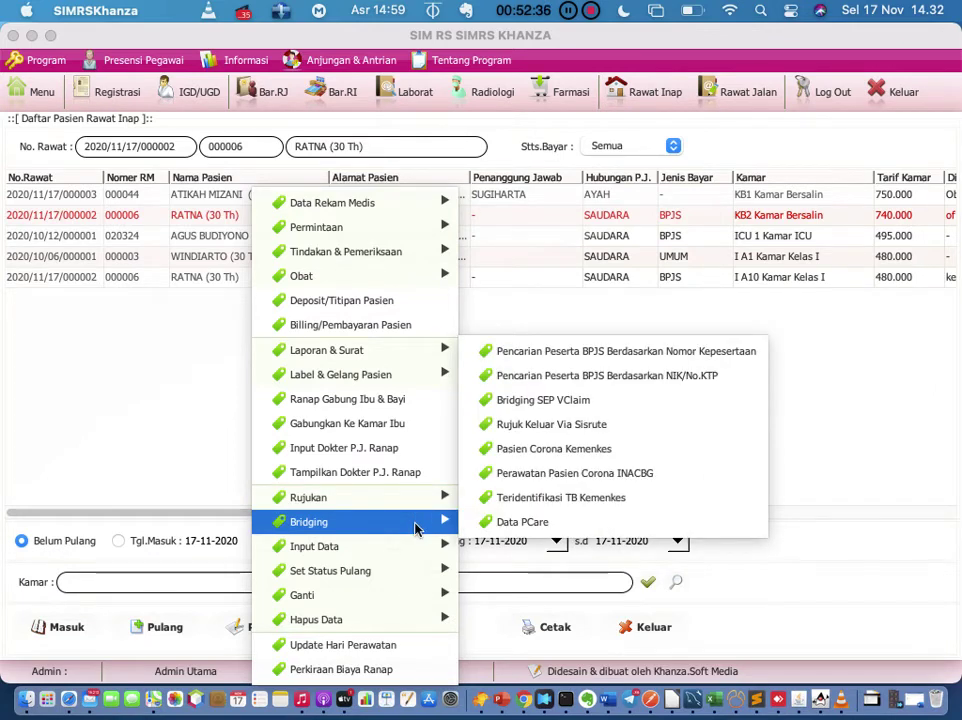
pyautogui.moveTo(415, 552)
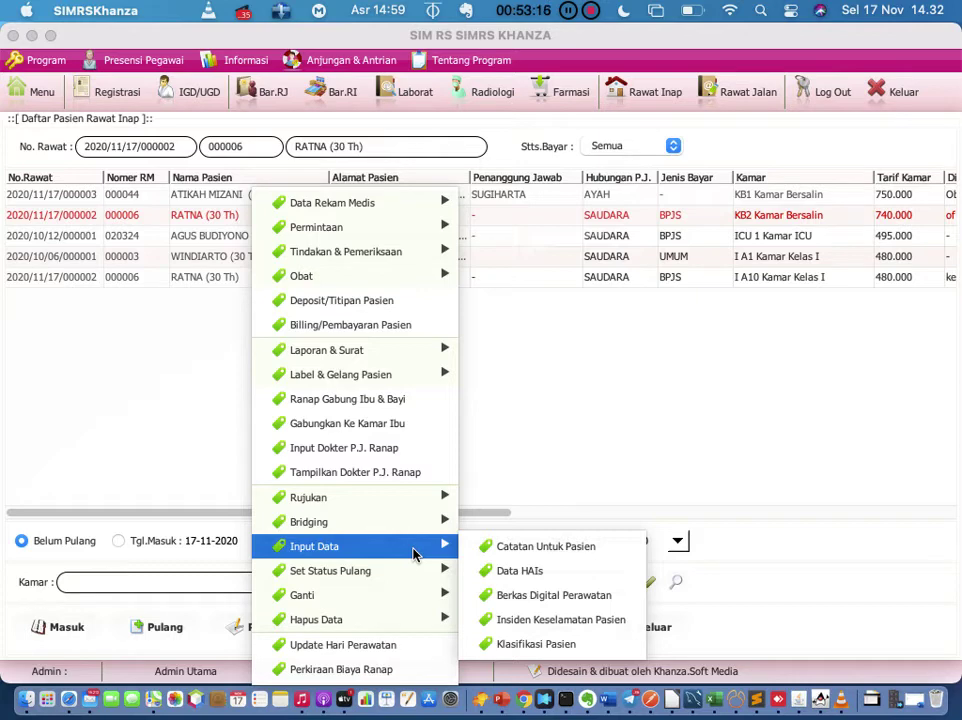
pyautogui.click(530, 447)
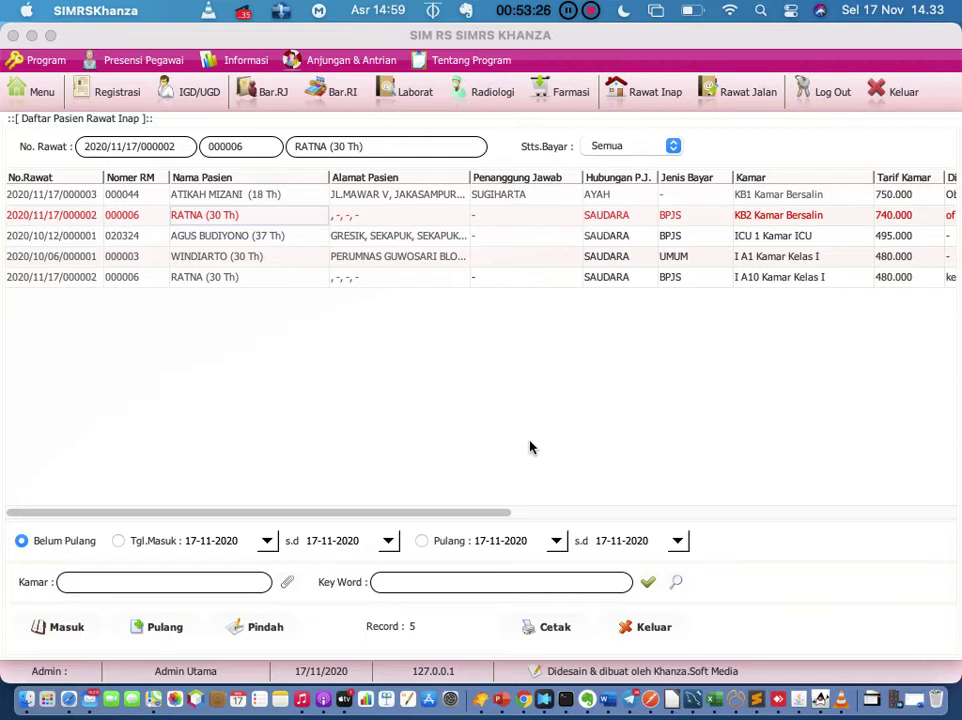
# Step: Open the Data HAIs form for the KB2 patient via Input Data
pyautogui.rightClick(273, 215)
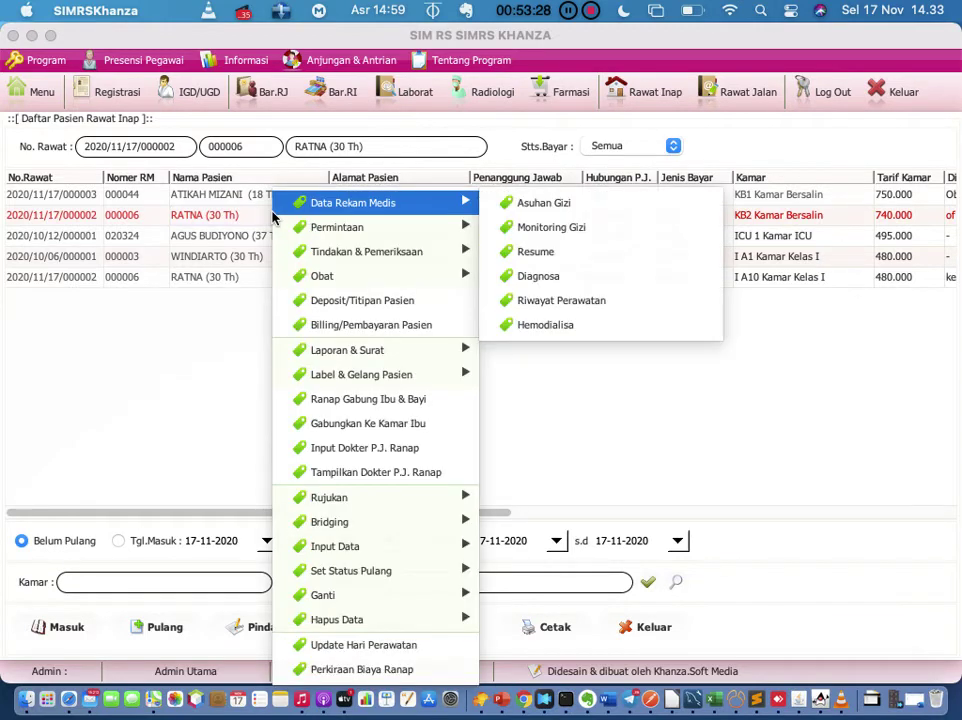
pyautogui.moveTo(393, 575)
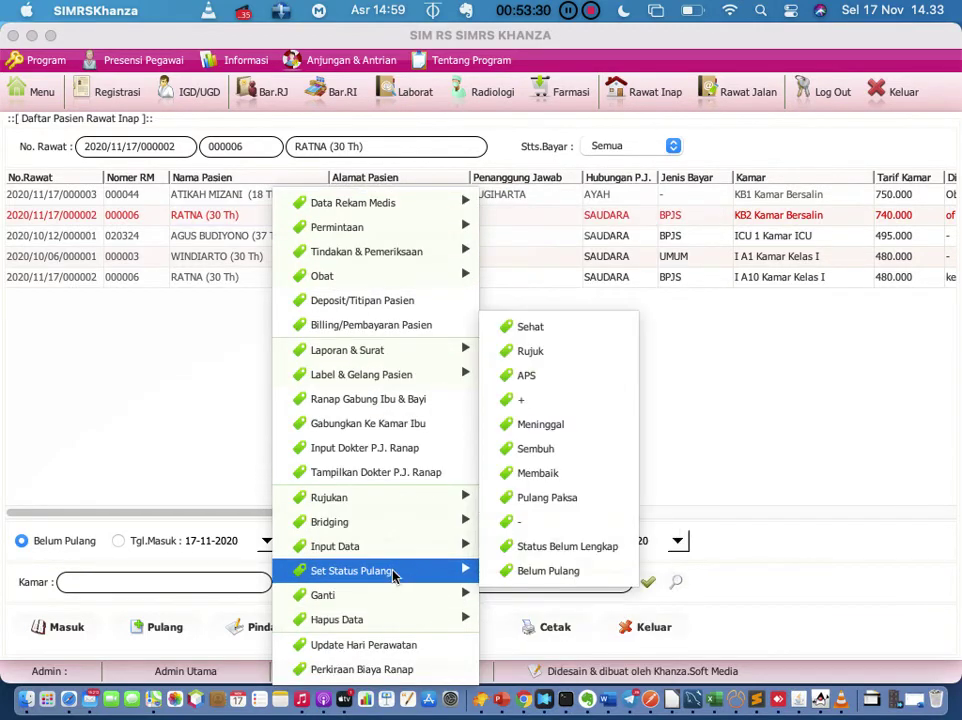
pyautogui.moveTo(408, 498)
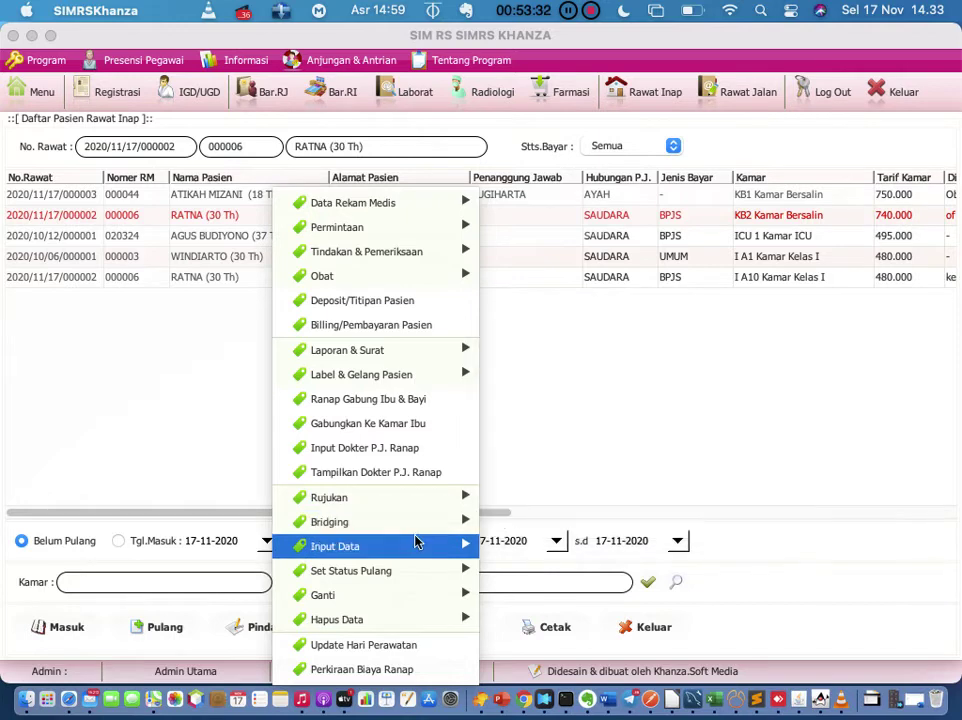
pyautogui.moveTo(416, 541)
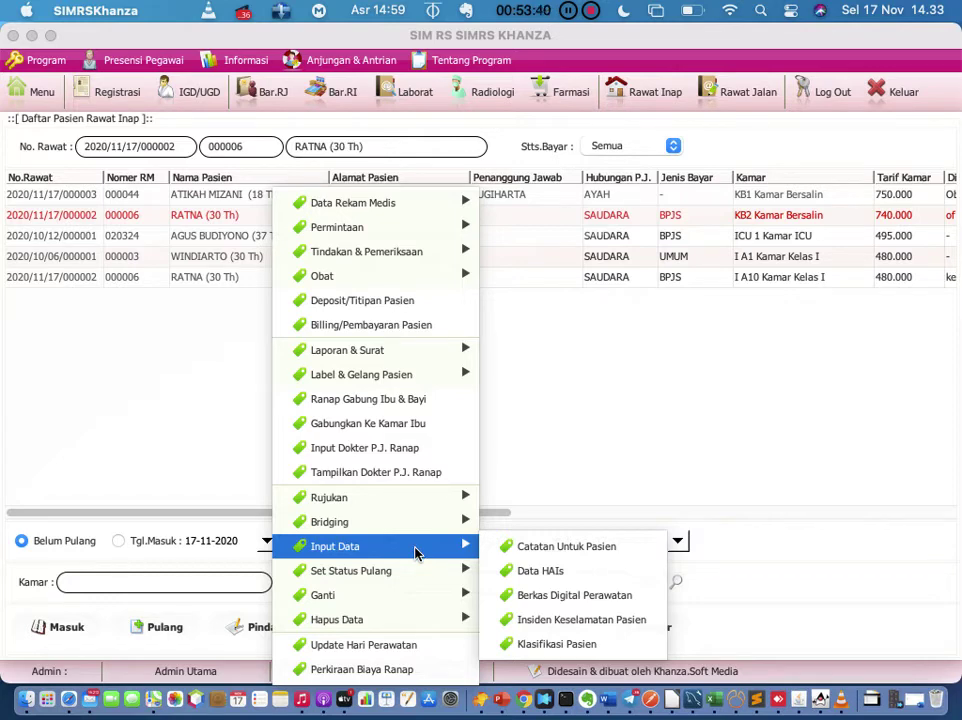
pyautogui.click(565, 574)
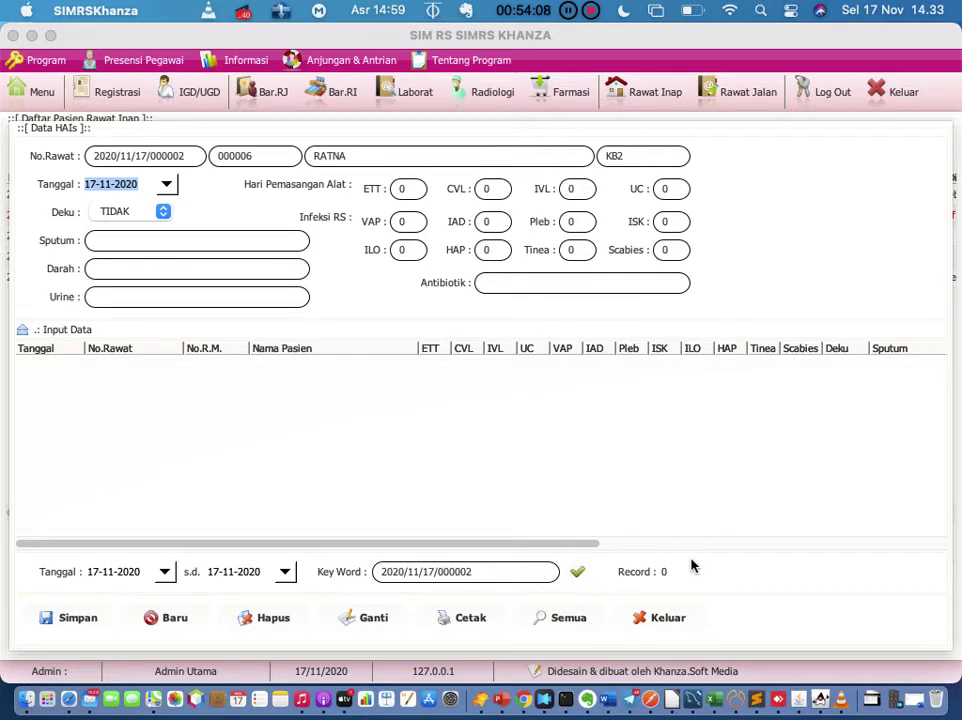
# Step: Exit the empty Data HAIs window with Keluar, unsaved
pyautogui.click(670, 617)
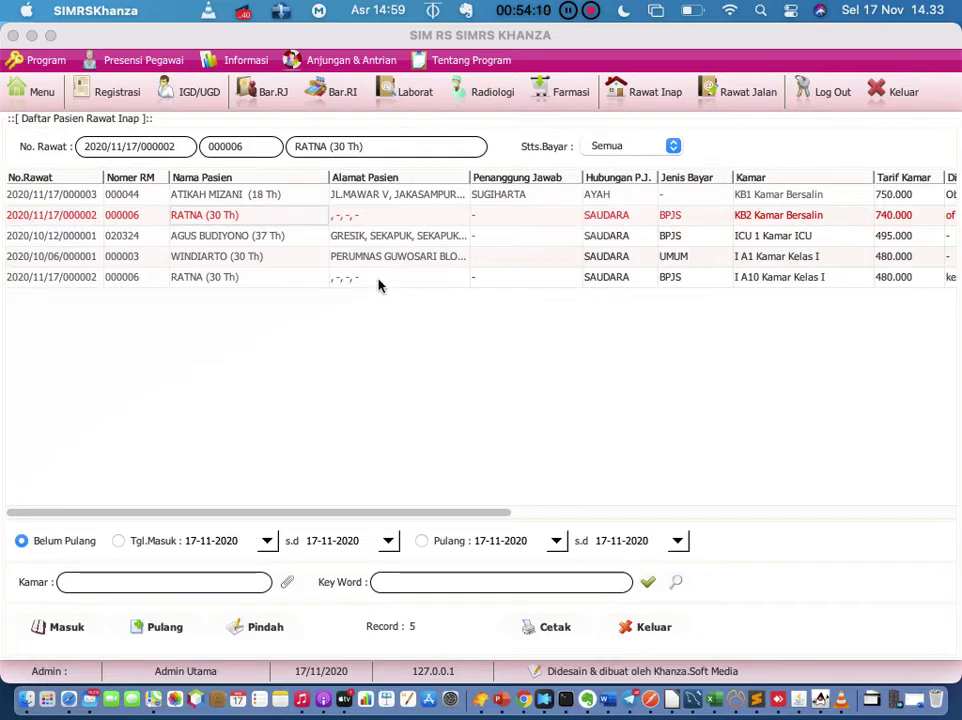
pyautogui.rightClick(291, 221)
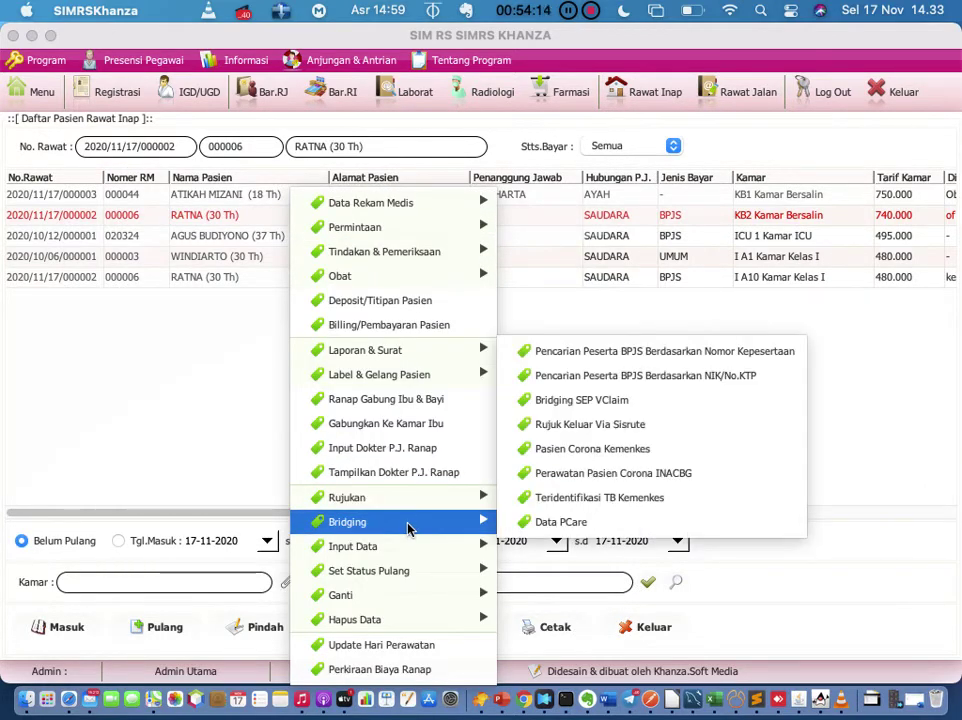
pyautogui.moveTo(297, 381)
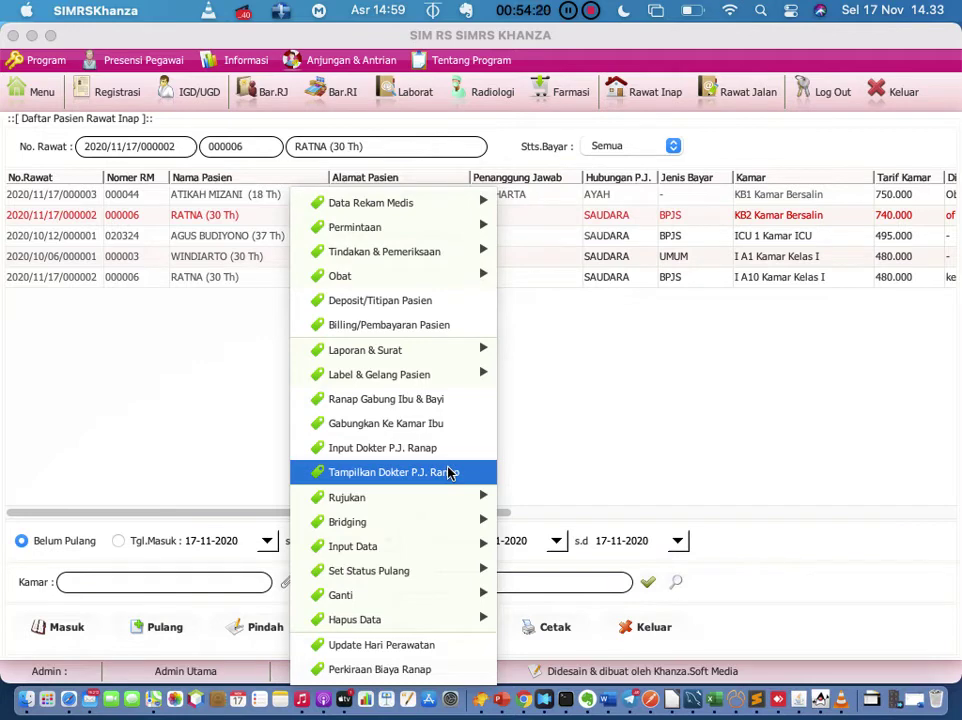
pyautogui.moveTo(432, 509)
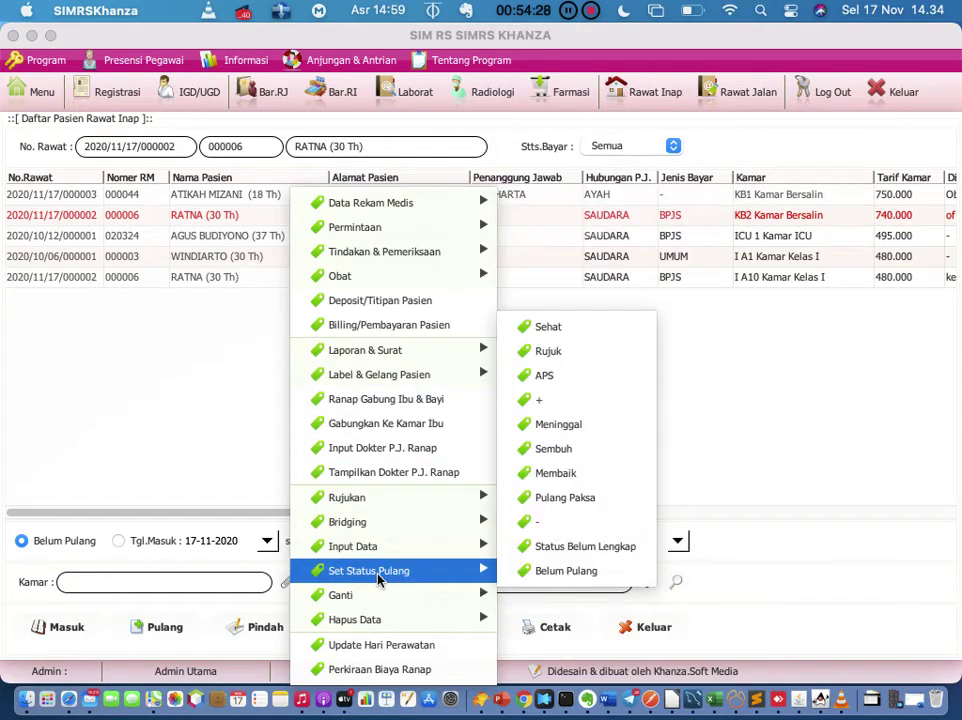
pyautogui.moveTo(386, 600)
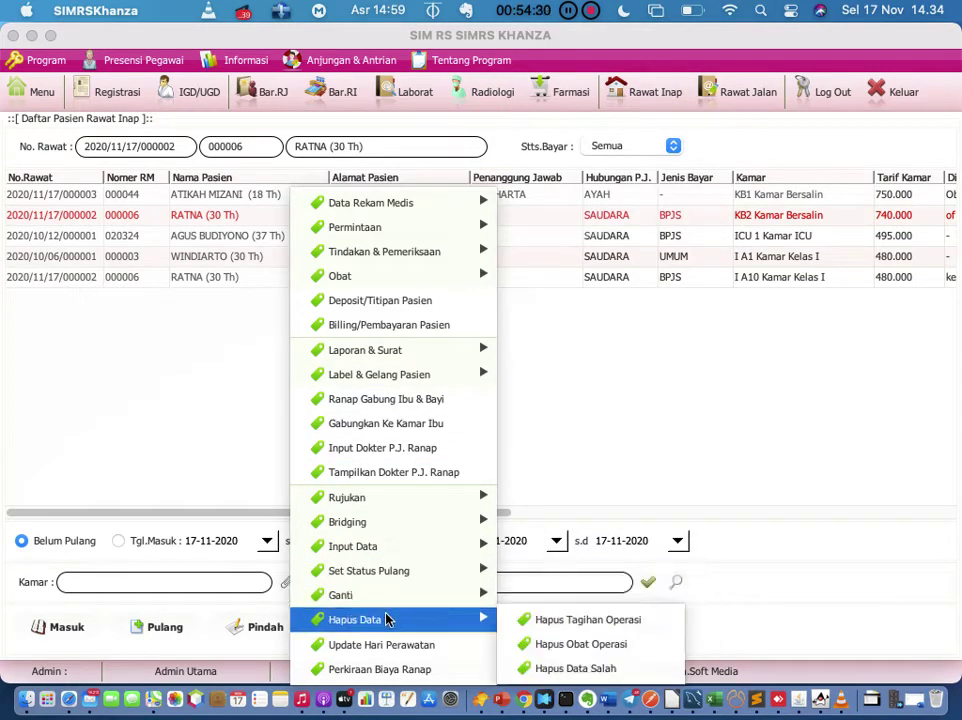
pyautogui.click(590, 380)
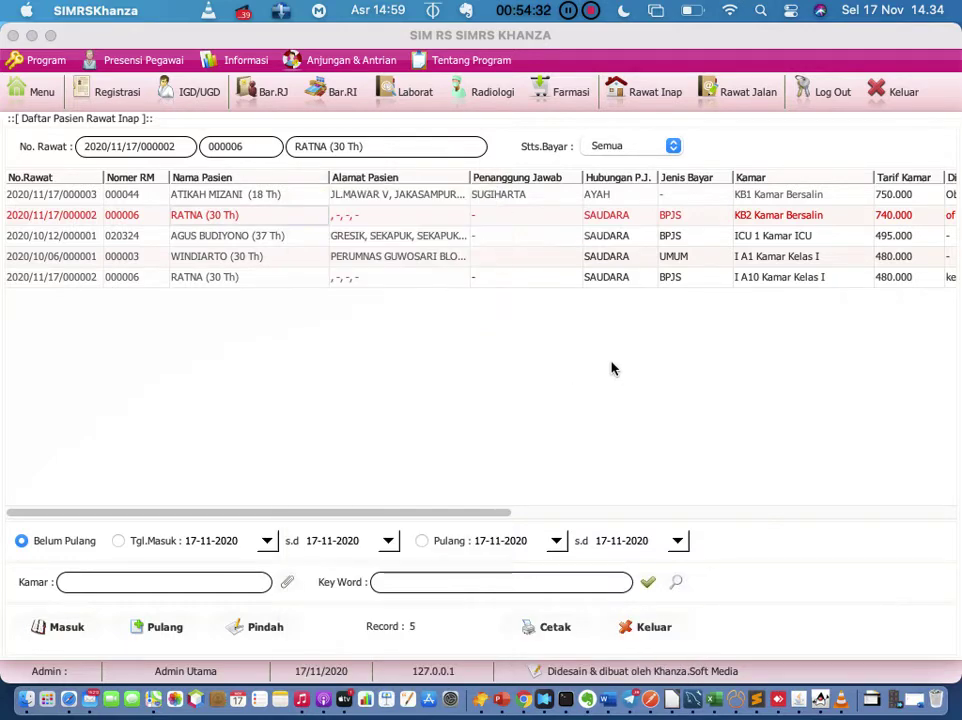
pyautogui.doubleClick(67, 215)
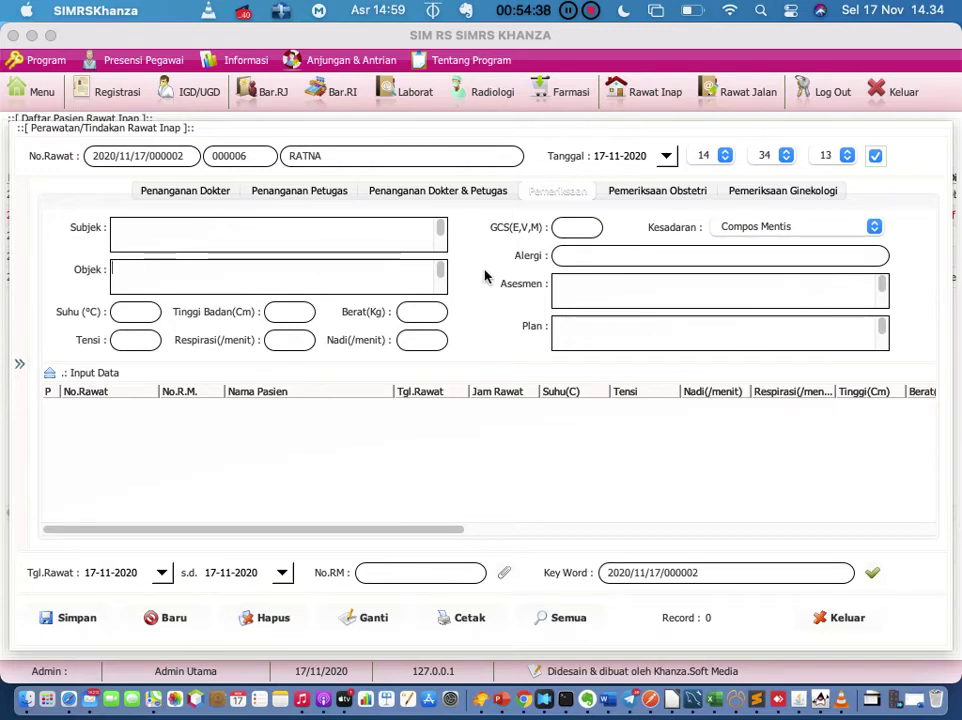
pyautogui.click(840, 617)
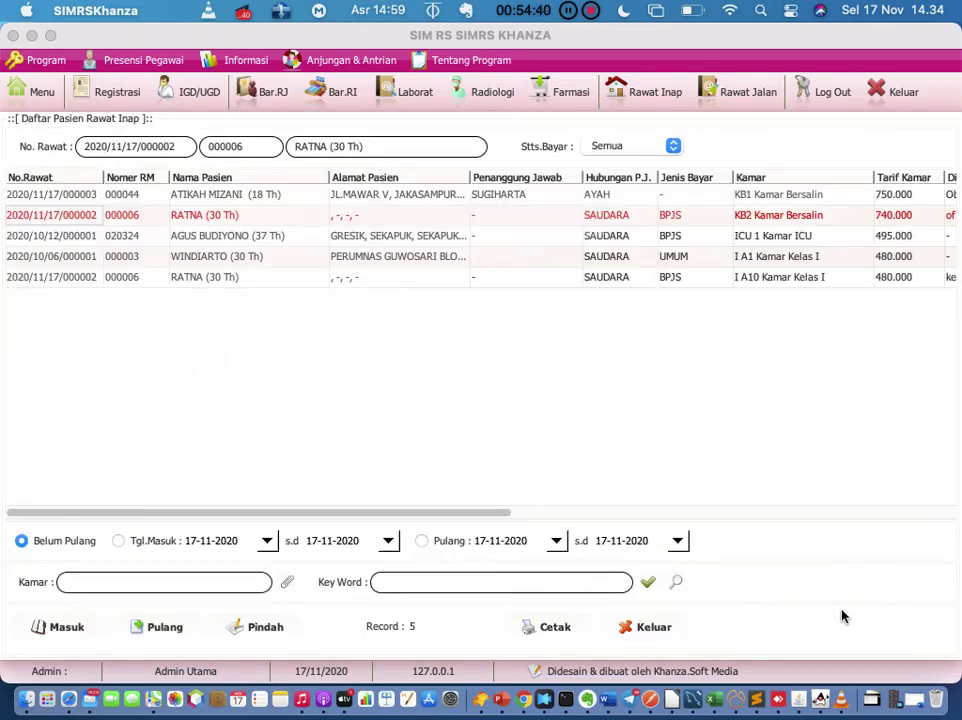
# Step: Open Tindakan & Pemeriksaan > Tagihan Operasi/VK for the KB2 patient's inpatient stay
pyautogui.click(382, 219)
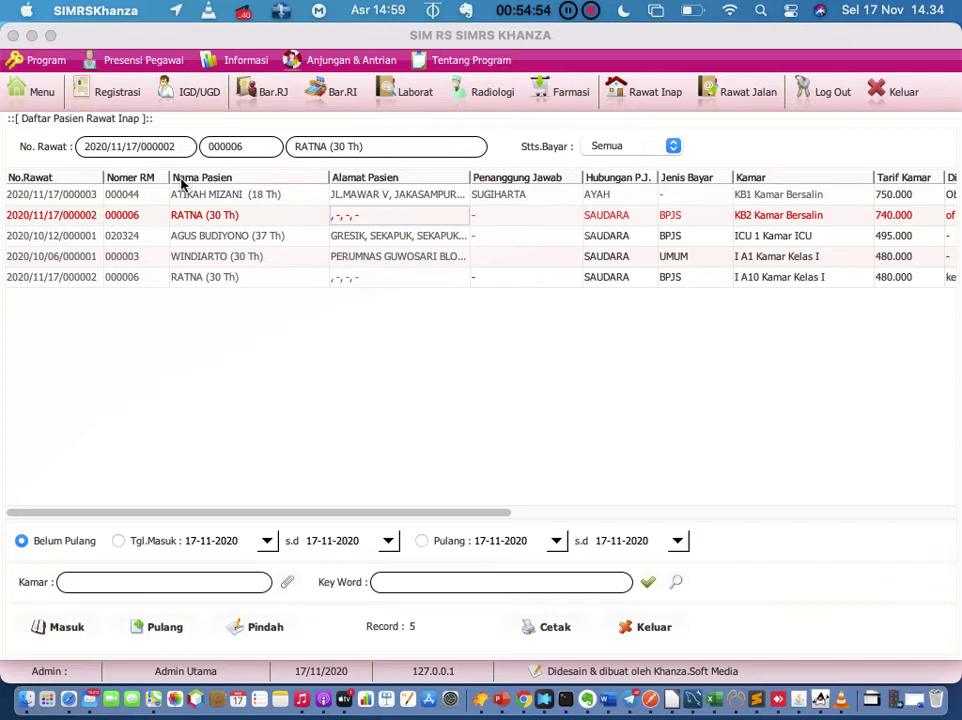
pyautogui.rightClick(145, 222)
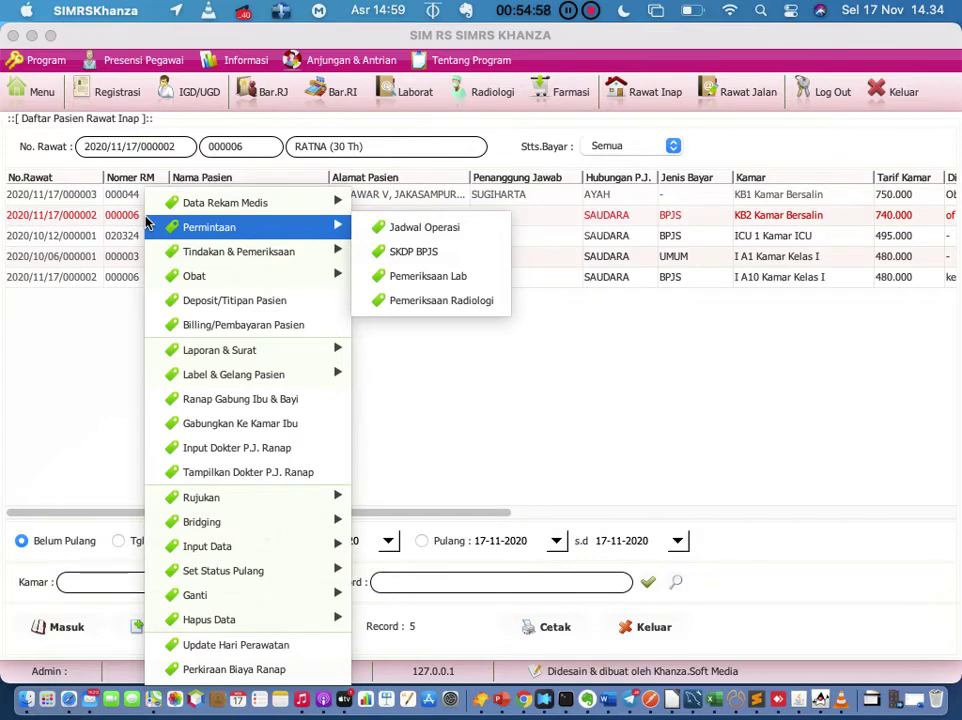
pyautogui.moveTo(261, 255)
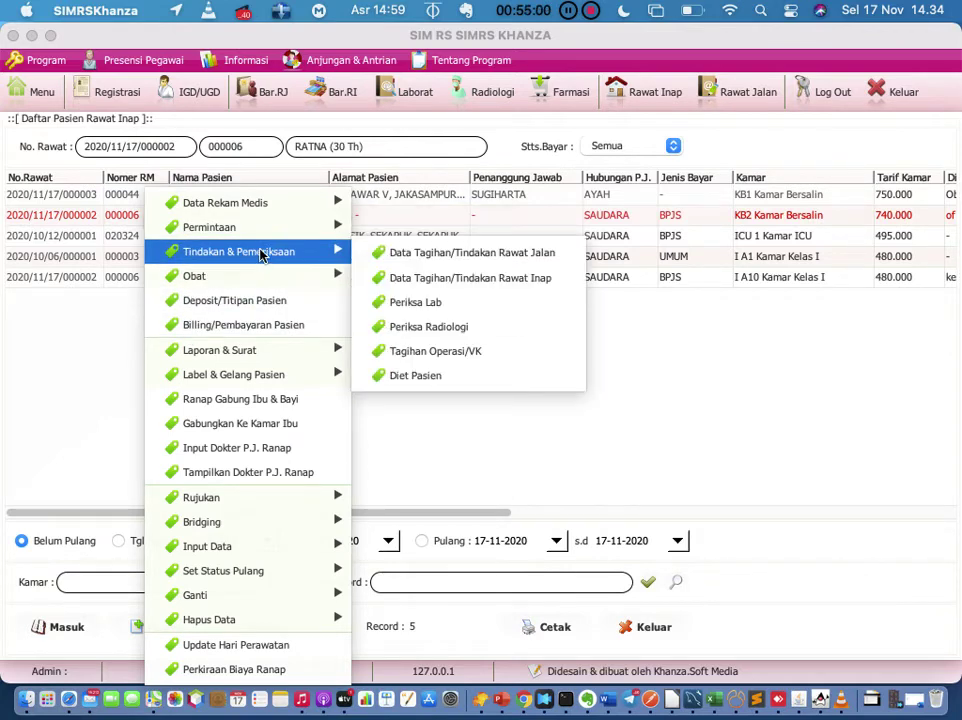
pyautogui.click(470, 356)
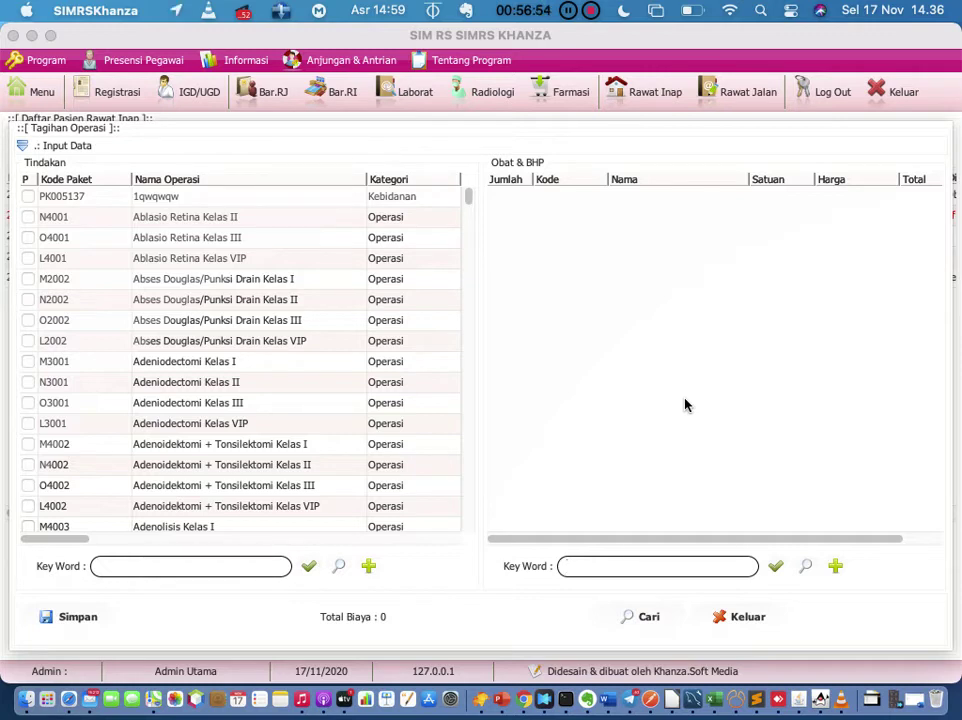
# Step: Filter procedures by 'persalinan' and tick A008 Persalinan Normal Kelas I, making the total 1.665.000
pyautogui.scroll(-1, 337, 316)
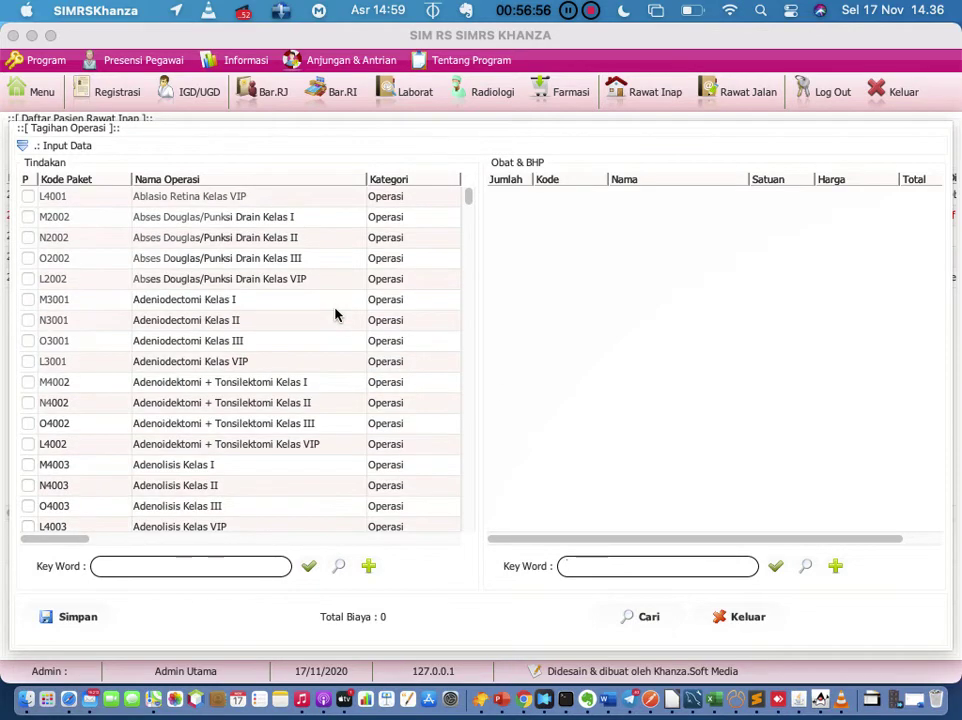
pyautogui.scroll(-5, 142, 412)
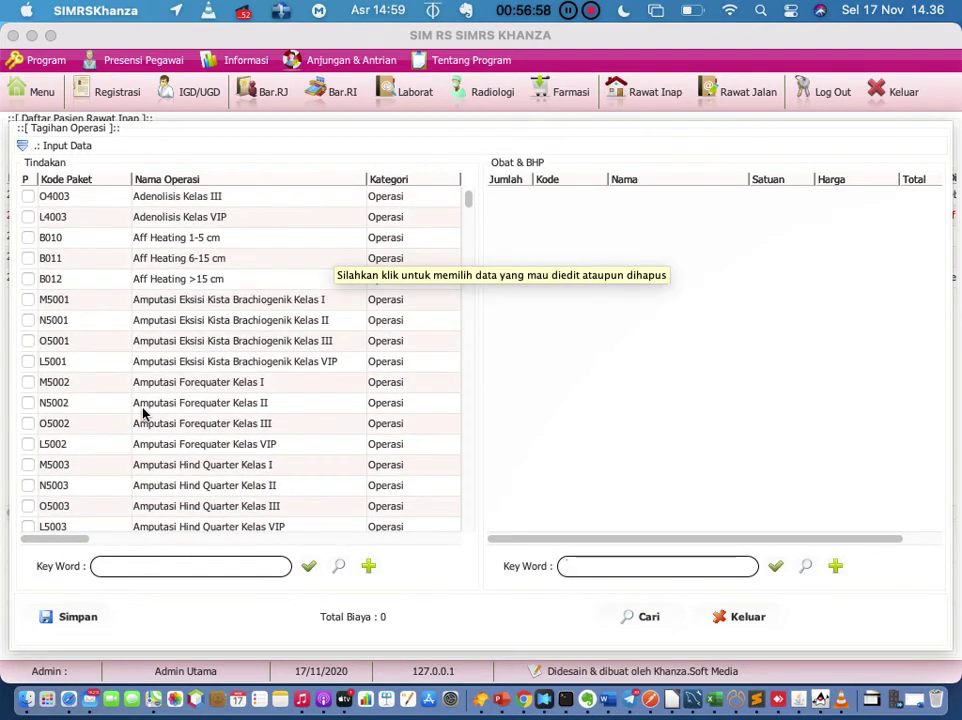
pyautogui.scroll(-5, 142, 412)
pyautogui.scroll(3, 142, 412)
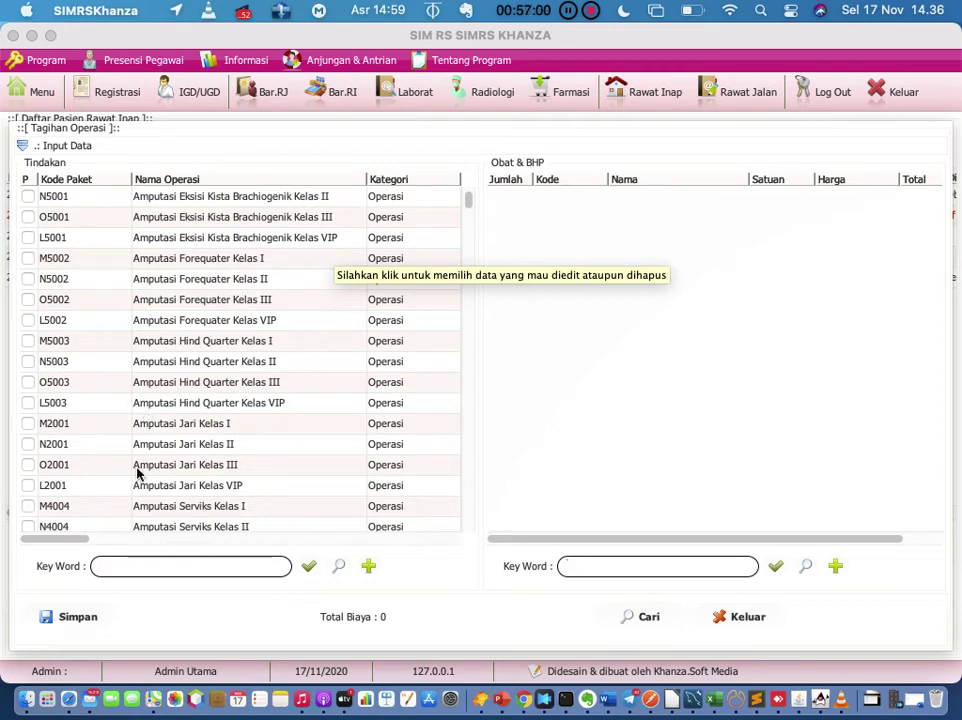
pyautogui.click(167, 566)
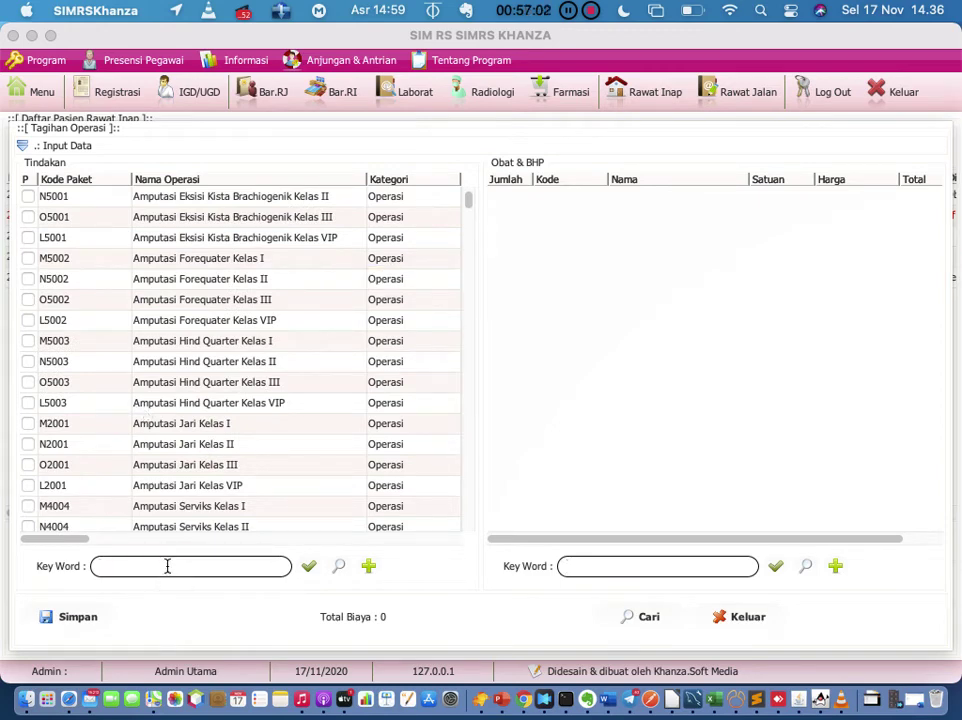
pyautogui.write('persalinan')
pyautogui.press('Return')
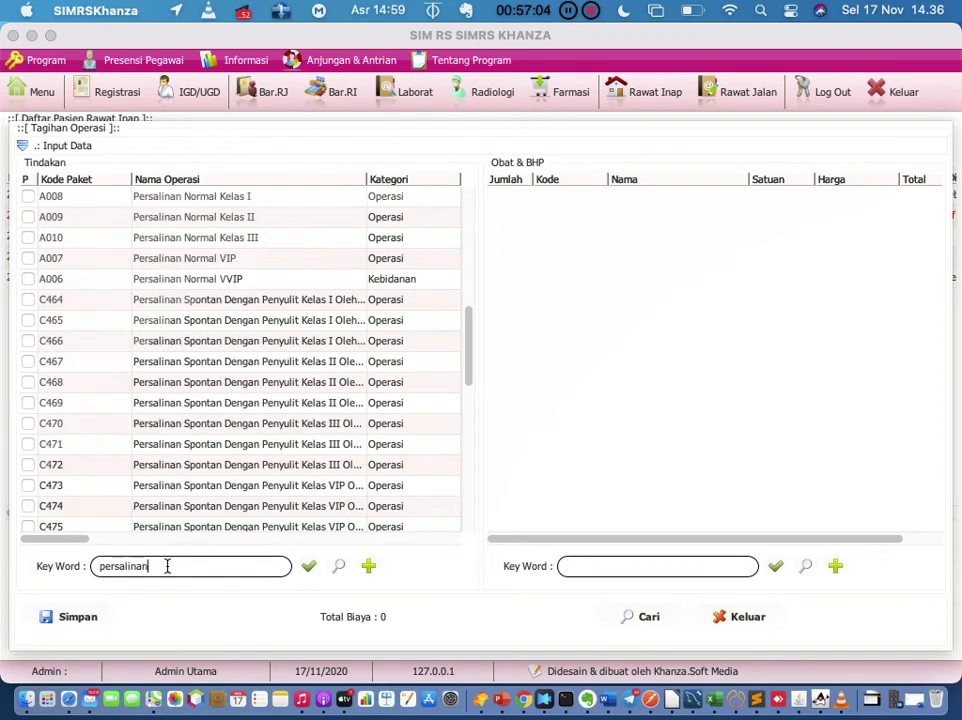
pyautogui.click(28, 197)
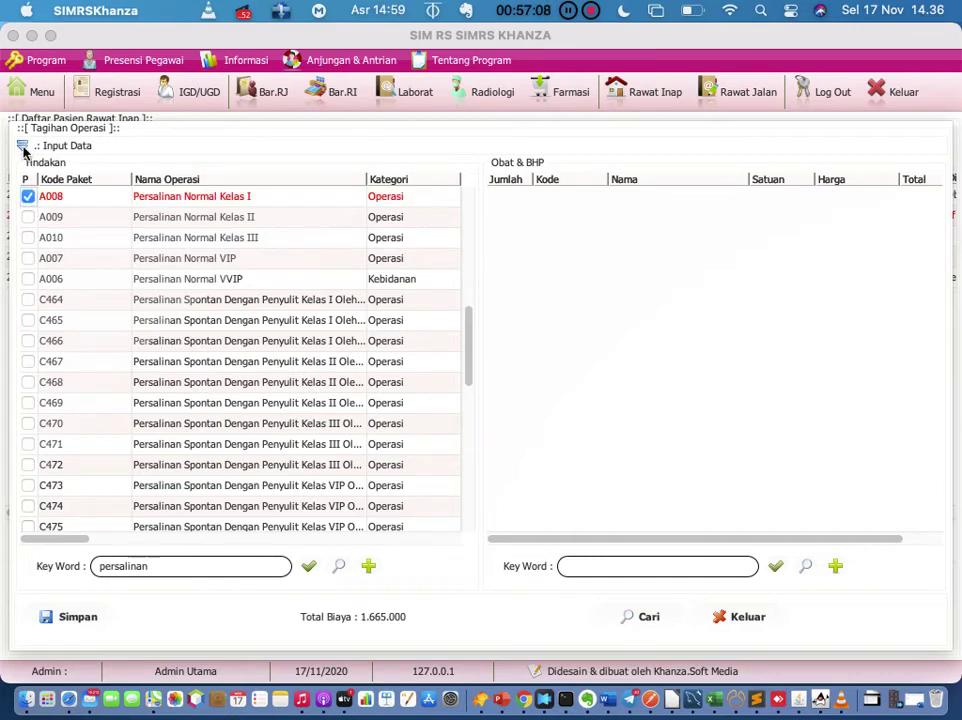
pyautogui.click(22, 145)
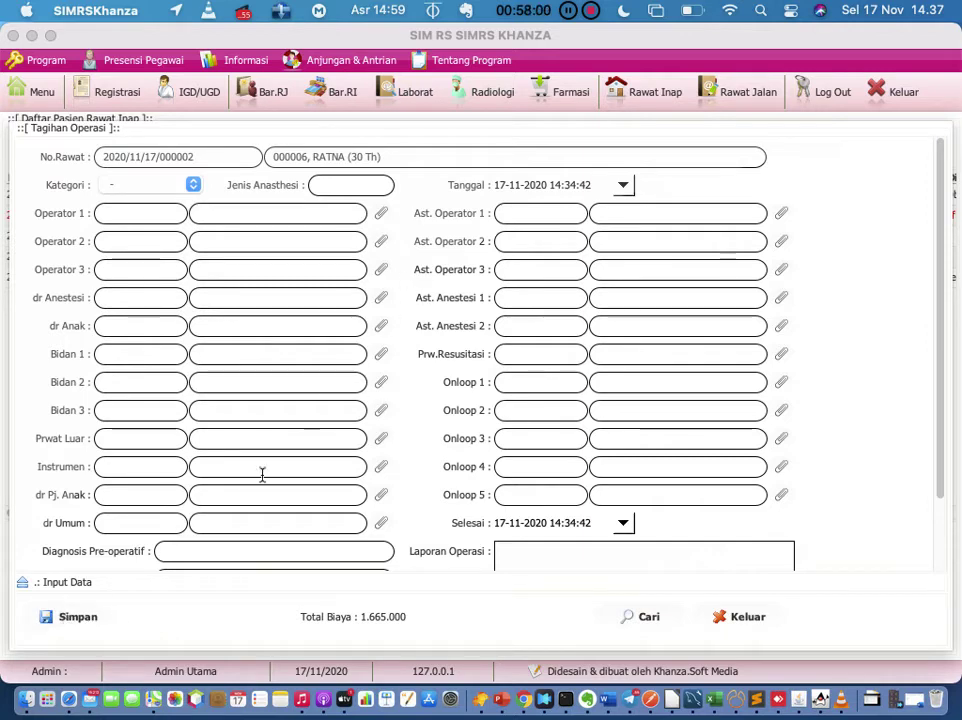
# Step: Set Operator 1 and Jenis Anasthesi to '-' after the missing anaesthesia warning on save
pyautogui.click(378, 221)
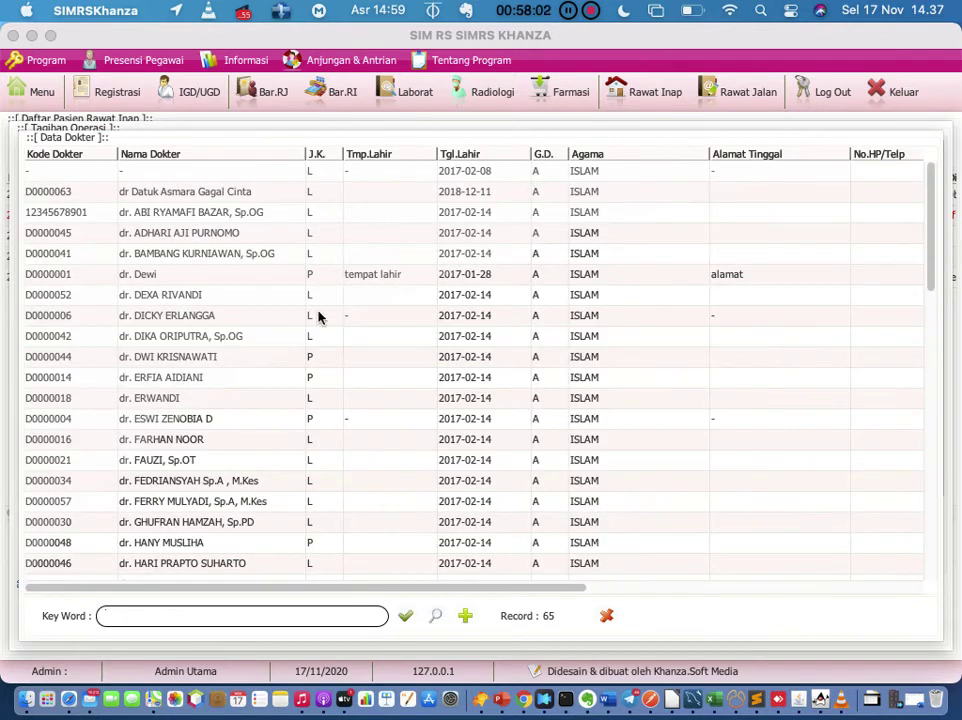
pyautogui.doubleClick(213, 172)
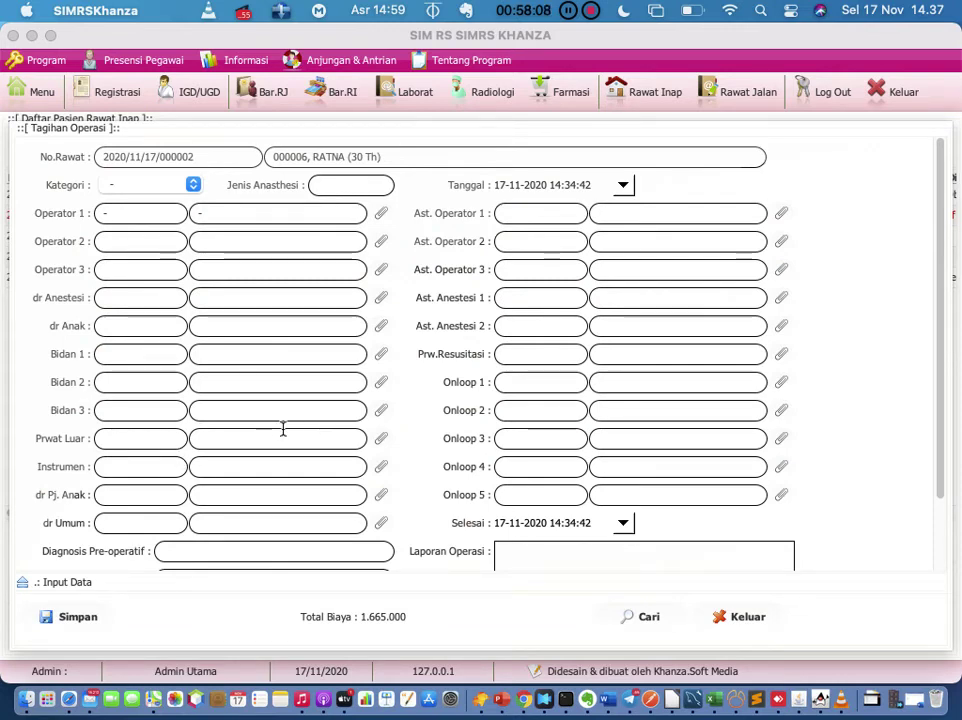
pyautogui.click(78, 617)
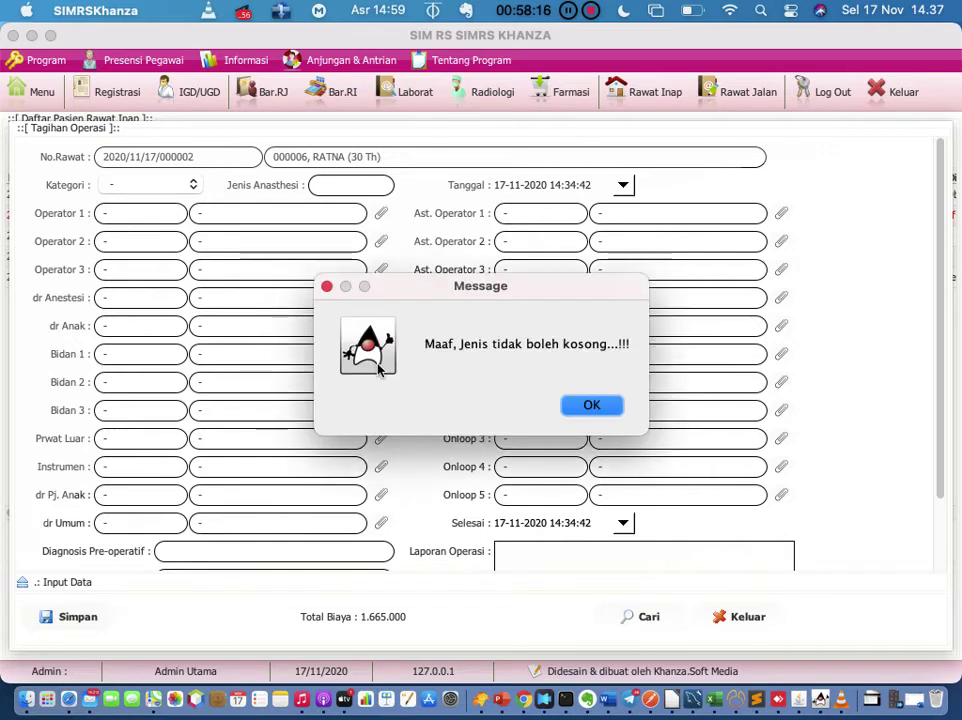
pyautogui.click(598, 404)
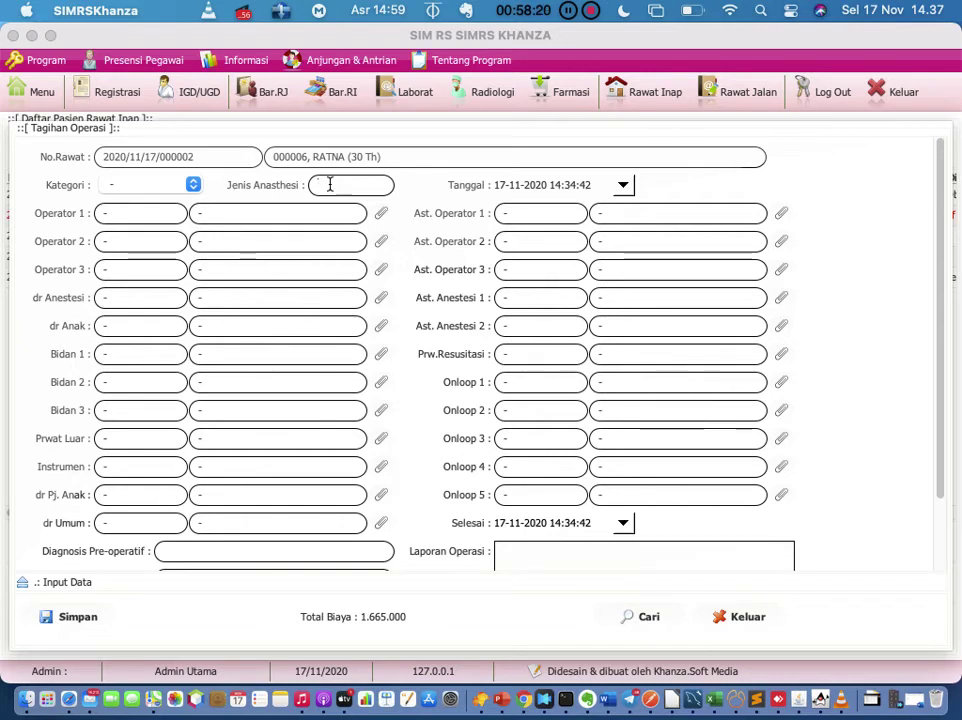
pyautogui.write('-')
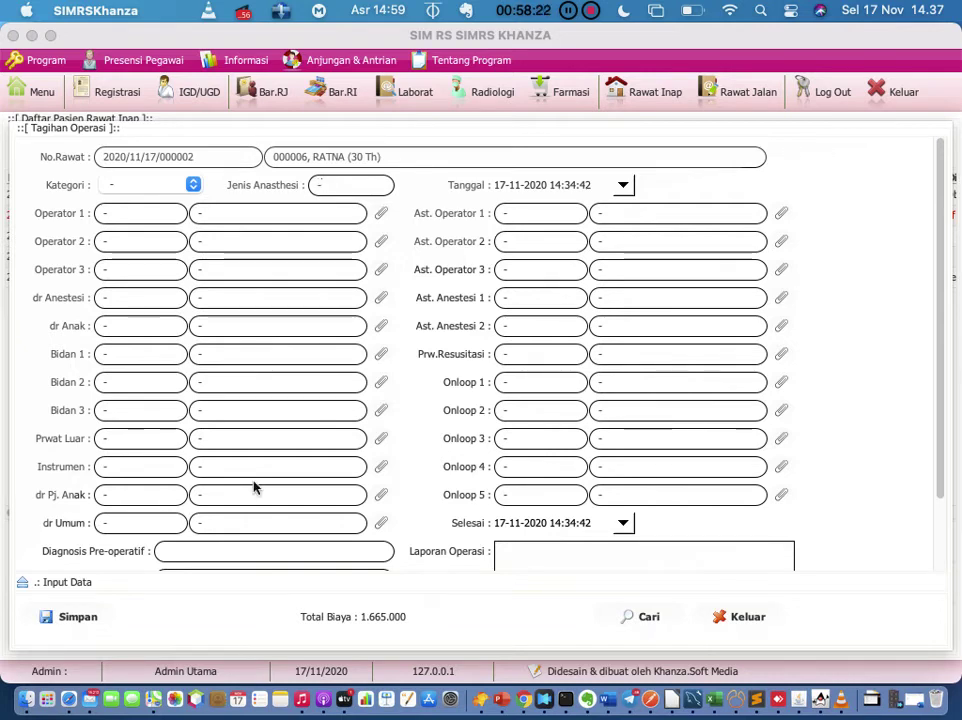
# Step: Assign midwives from the staff list to Bidan 1 and Bidan 2
pyautogui.click(378, 352)
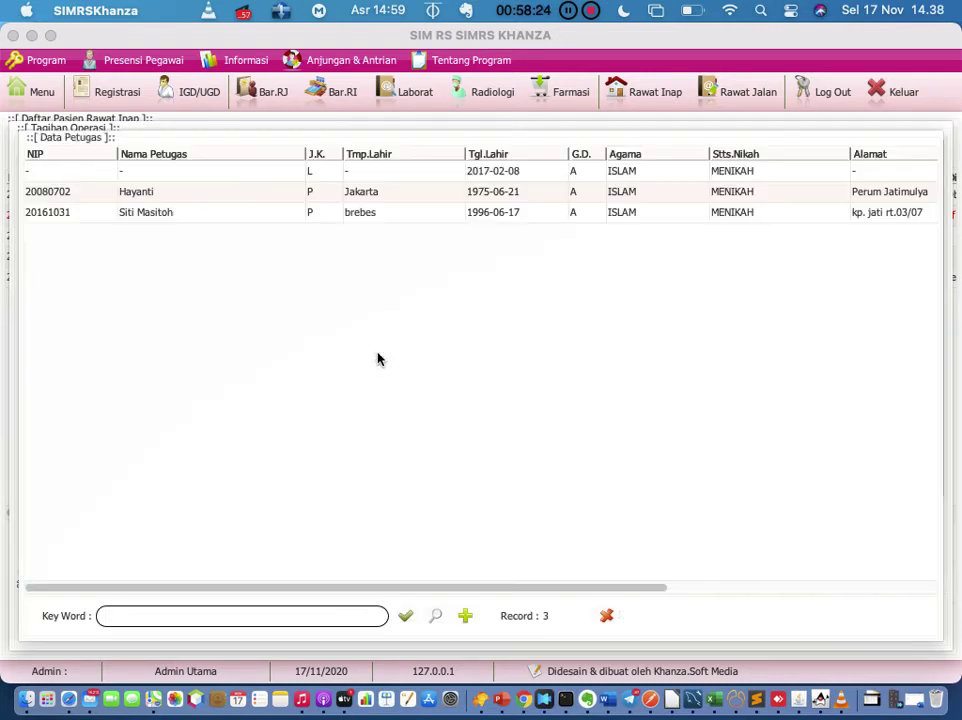
pyautogui.doubleClick(199, 200)
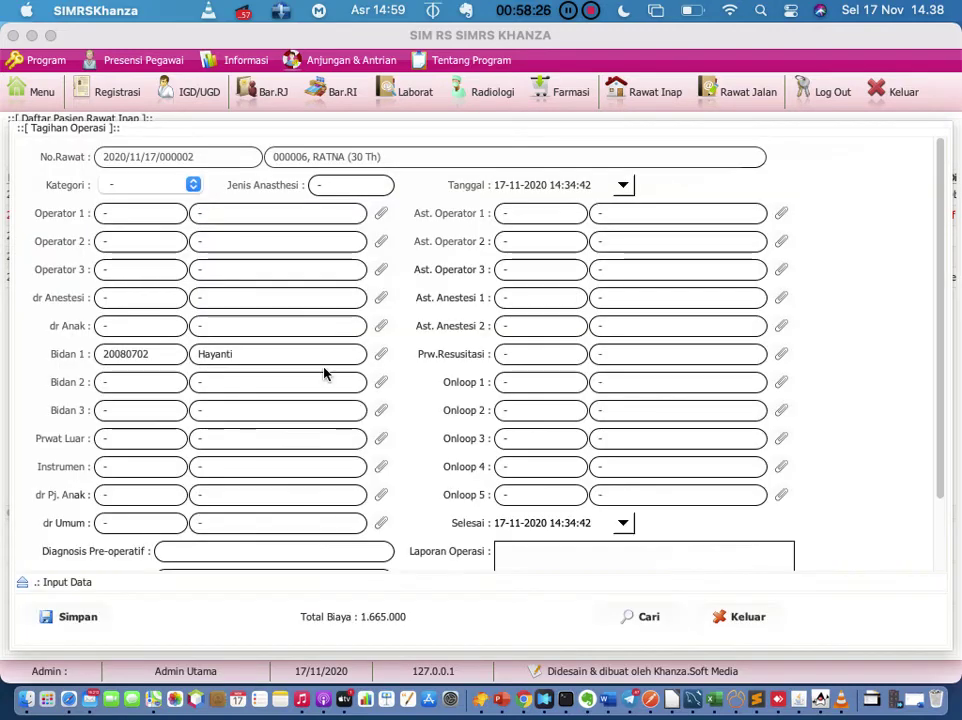
pyautogui.click(381, 382)
pyautogui.doubleClick(210, 218)
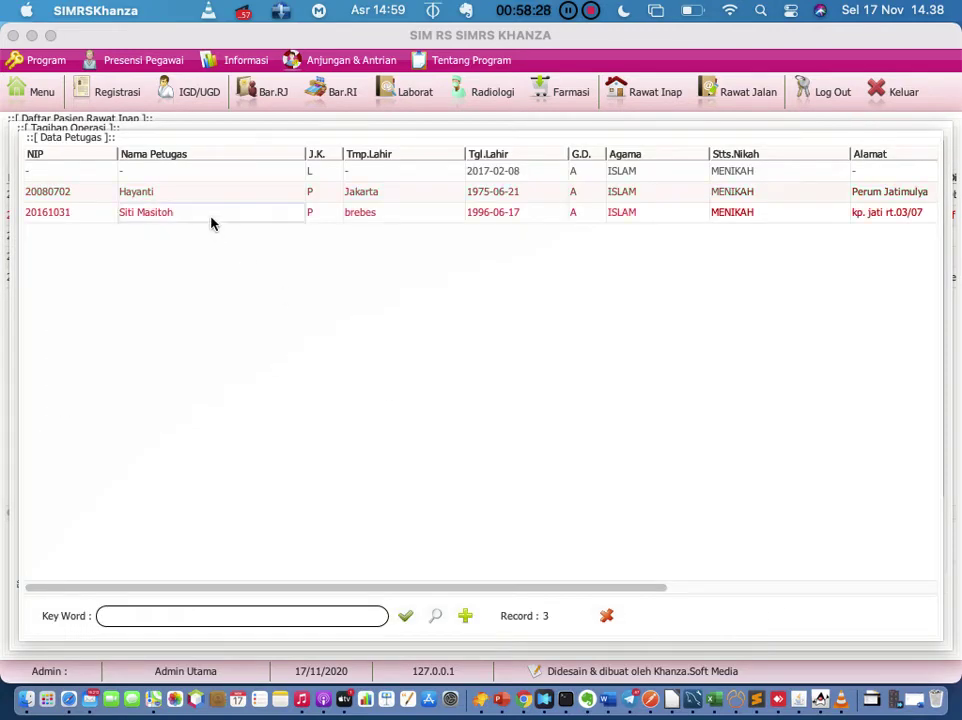
# Step: Click into Laporan Operasi and Diagnosis Pre-operatif, then exit the Tagihan Operasi form with Keluar
pyautogui.scroll(-5, 476, 313)
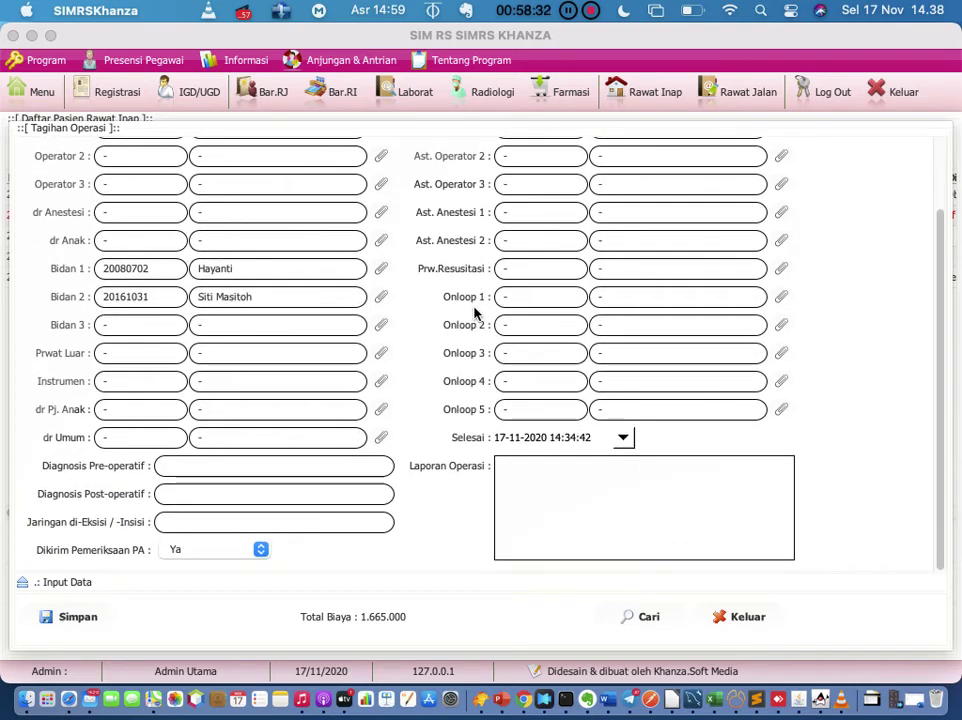
pyautogui.click(587, 478)
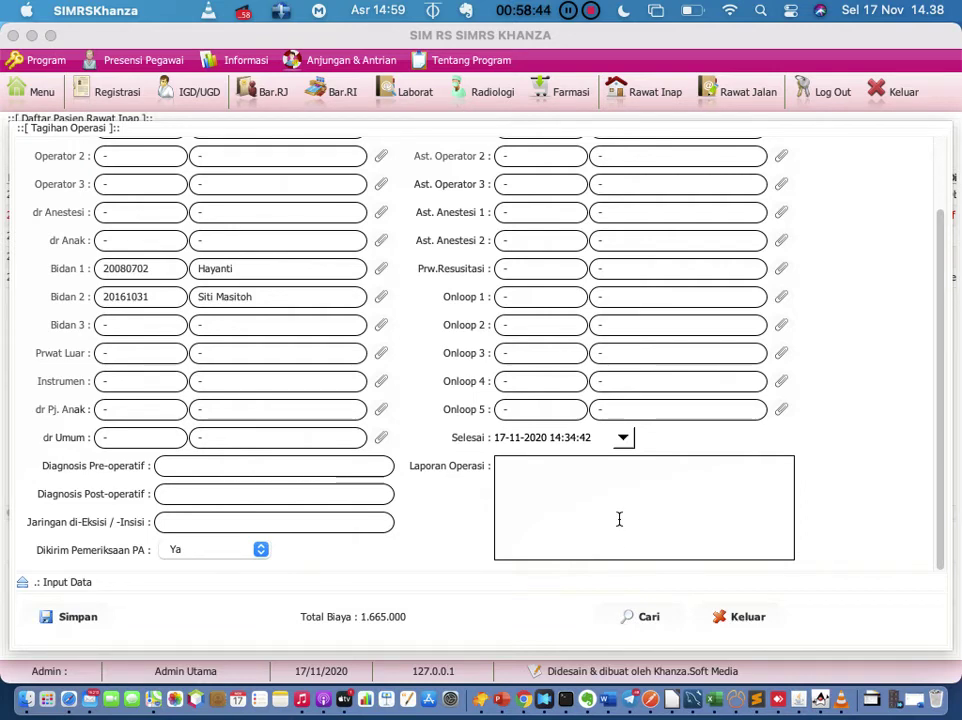
pyautogui.scroll(5, 552, 410)
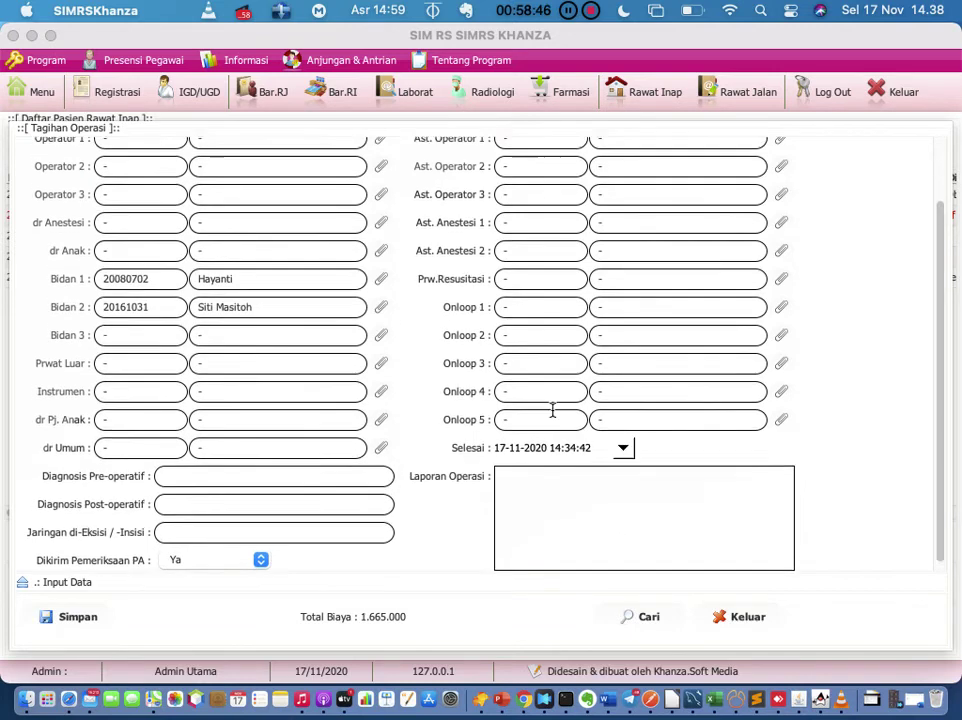
pyautogui.scroll(-5, 552, 410)
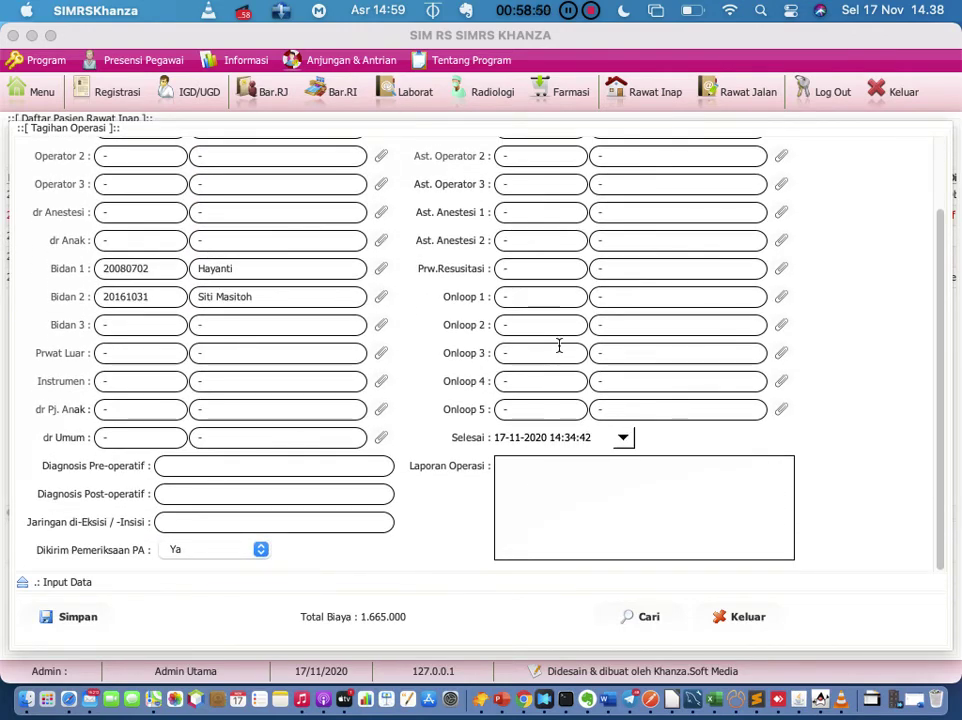
pyautogui.scroll(2, 559, 346)
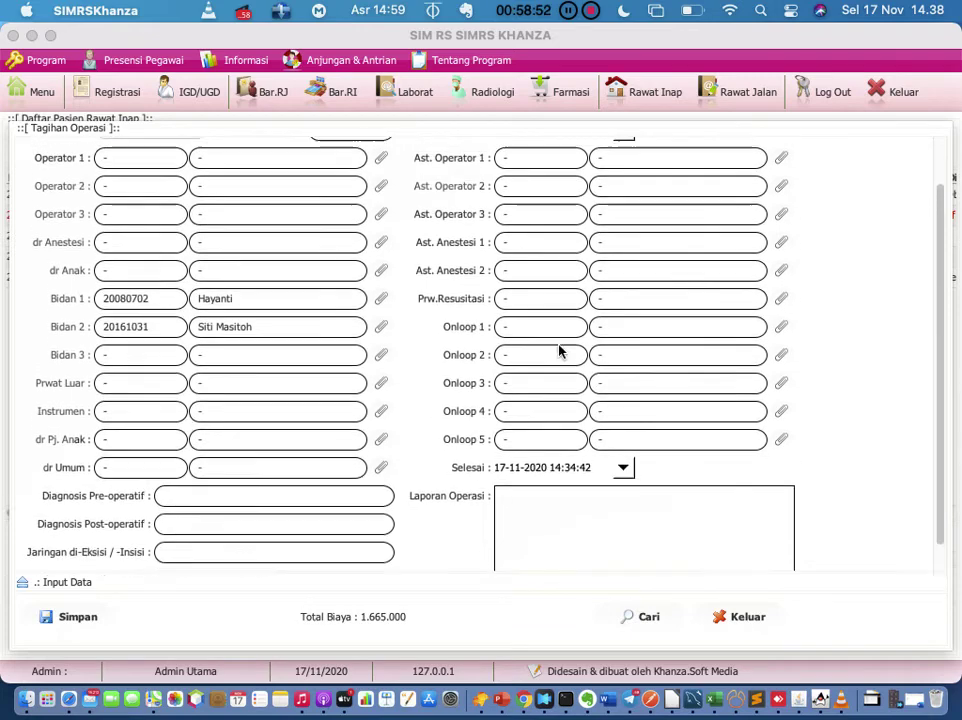
pyautogui.scroll(3, 559, 348)
pyautogui.scroll(-3, 559, 345)
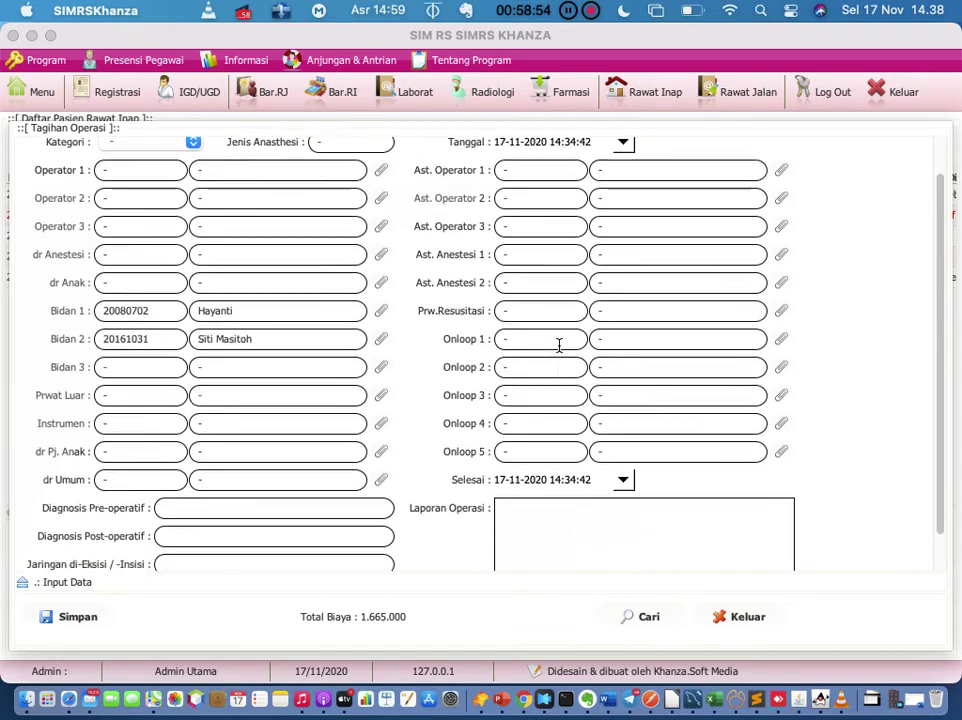
pyautogui.scroll(-3, 559, 345)
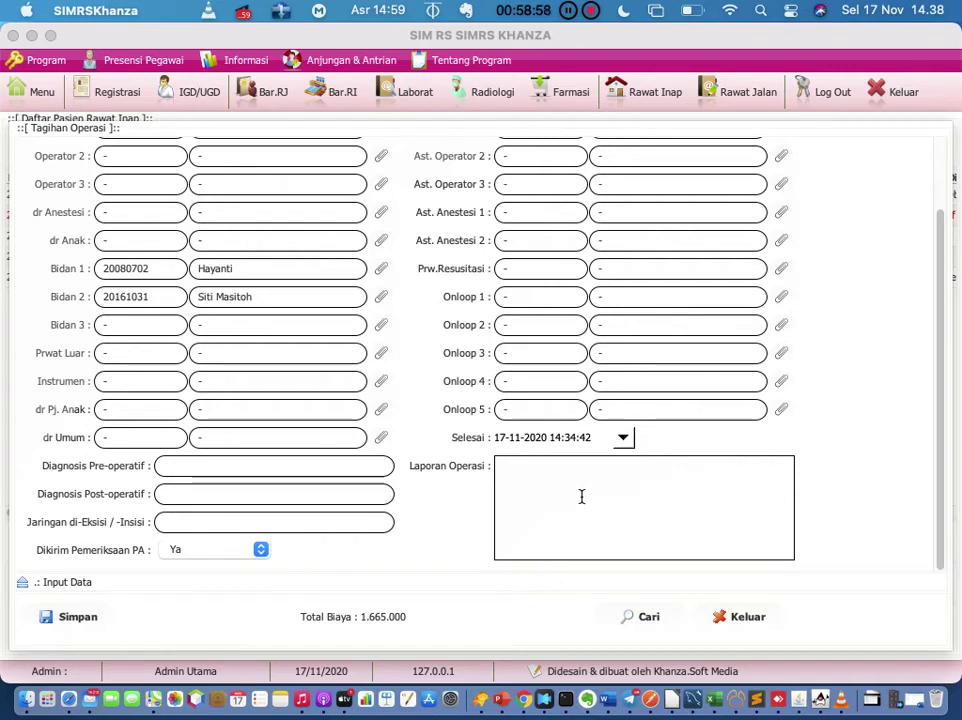
pyautogui.click(269, 473)
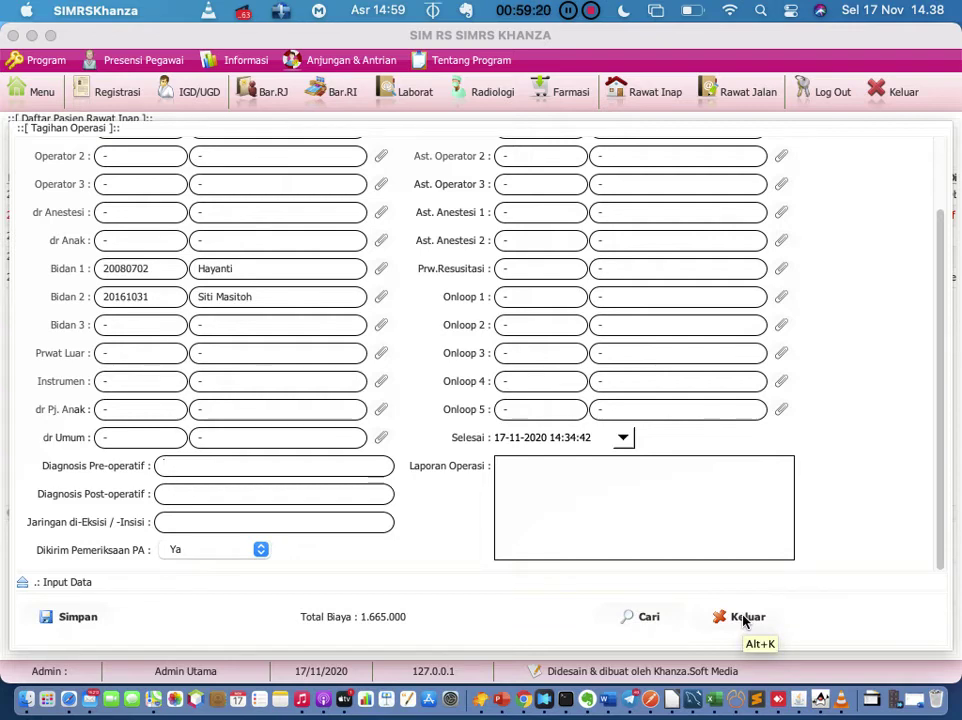
pyautogui.click(743, 619)
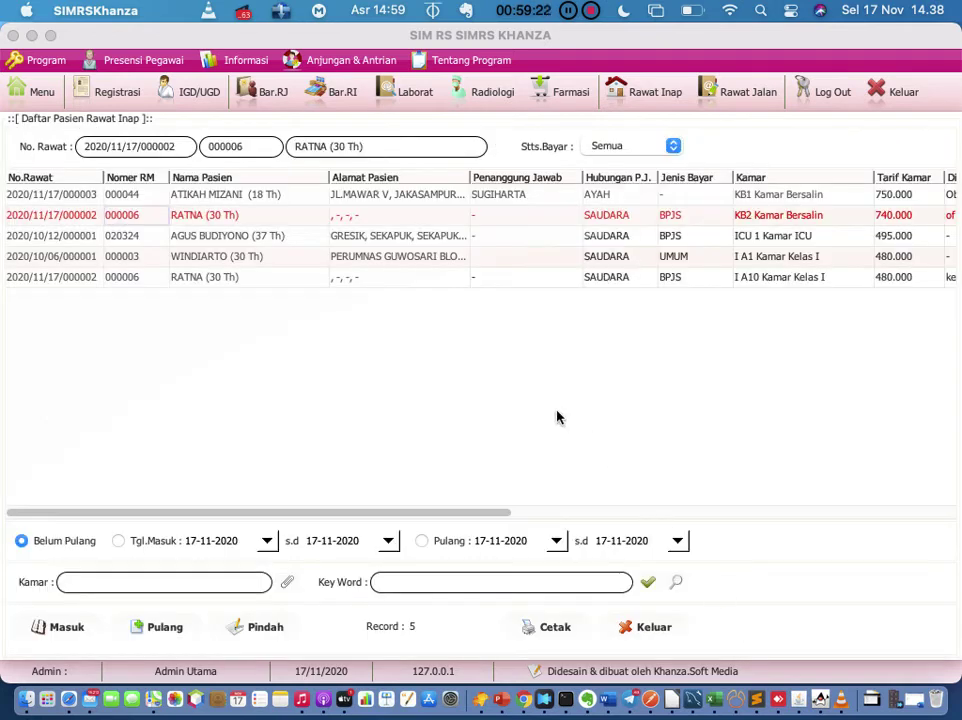
pyautogui.rightClick(240, 222)
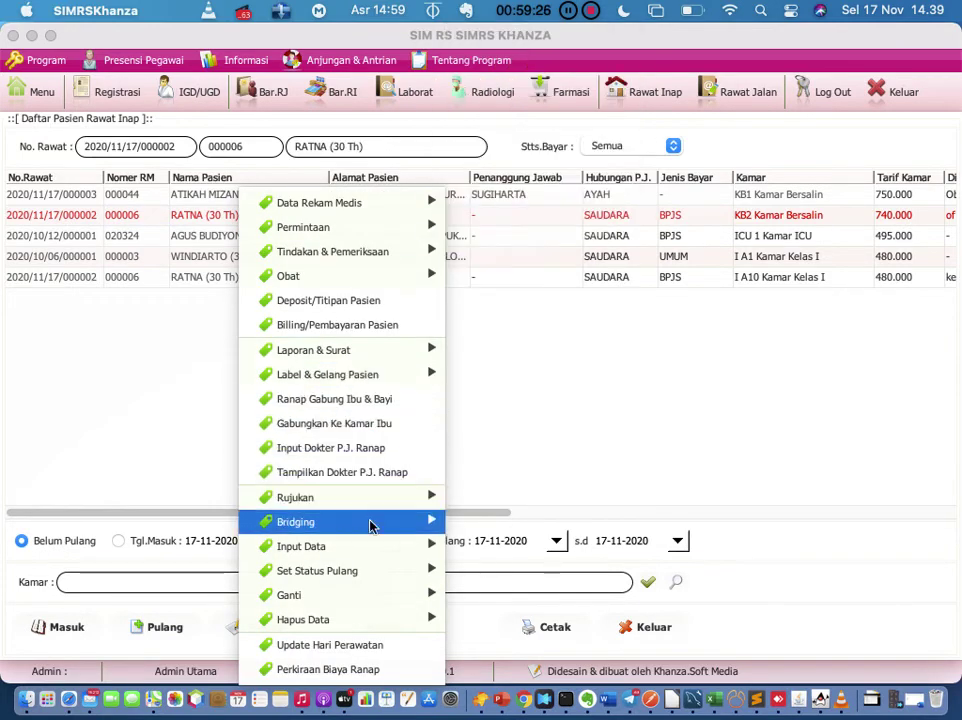
pyautogui.moveTo(371, 553)
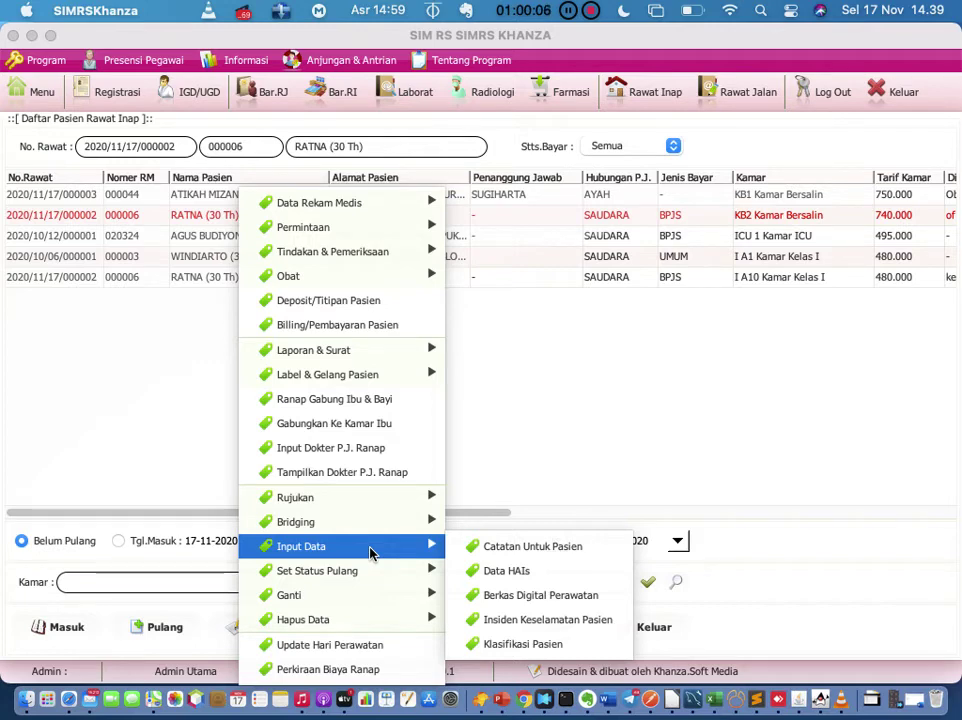
pyautogui.click(563, 400)
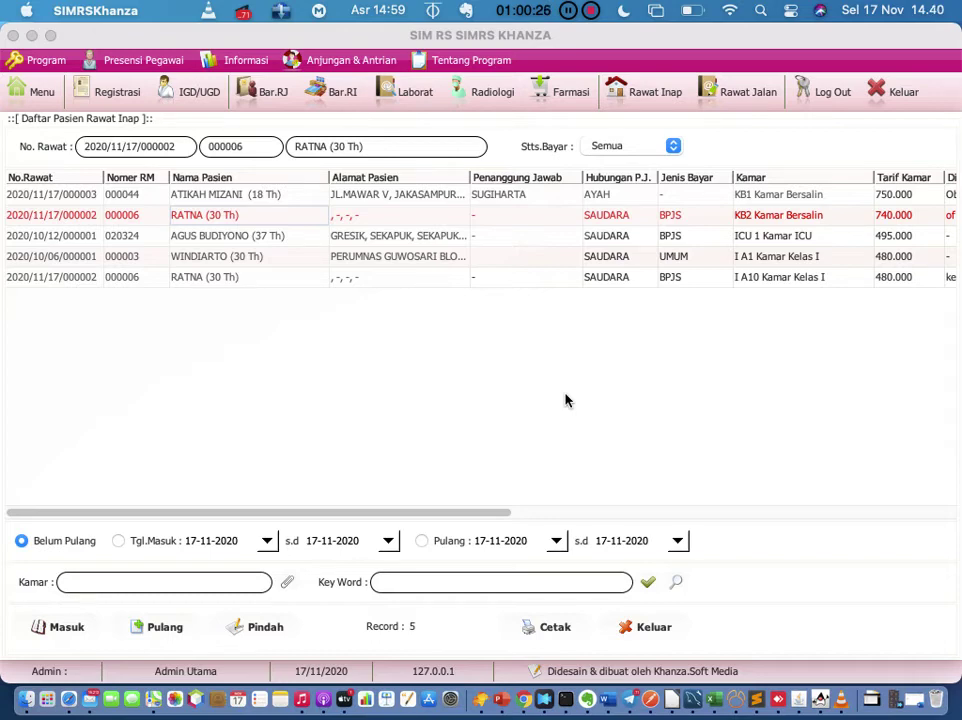
# Step: Type 'Kendala klo mati lampu' on a new line in the 'Rs multazam' note, then switch back to SIMRS Khanza
pyautogui.click(588, 706)
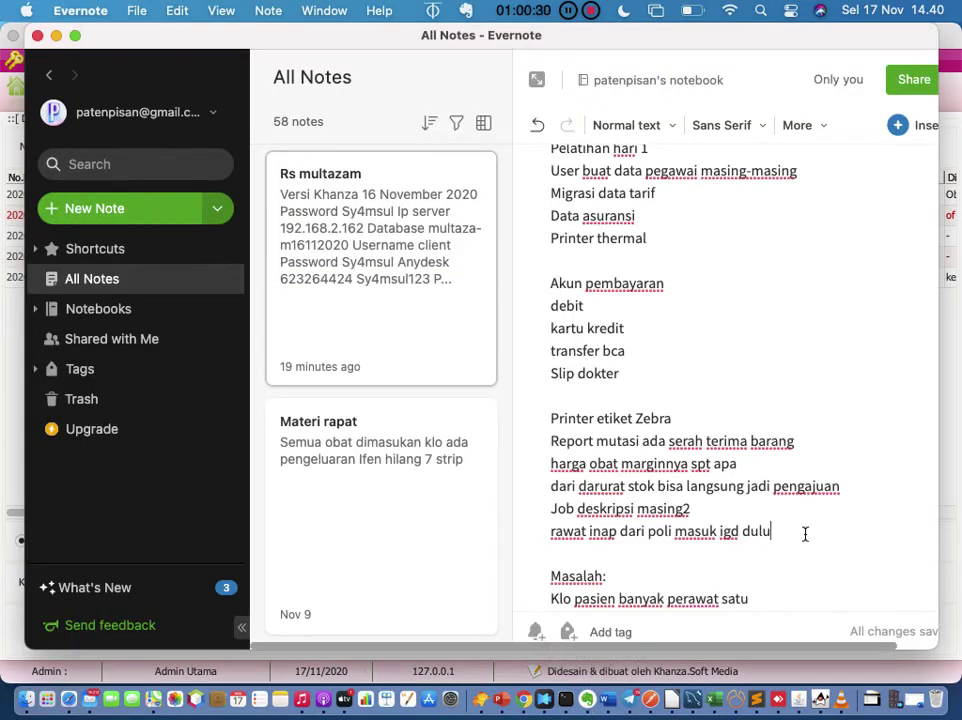
pyautogui.press('Return')
pyautogui.press('Return')
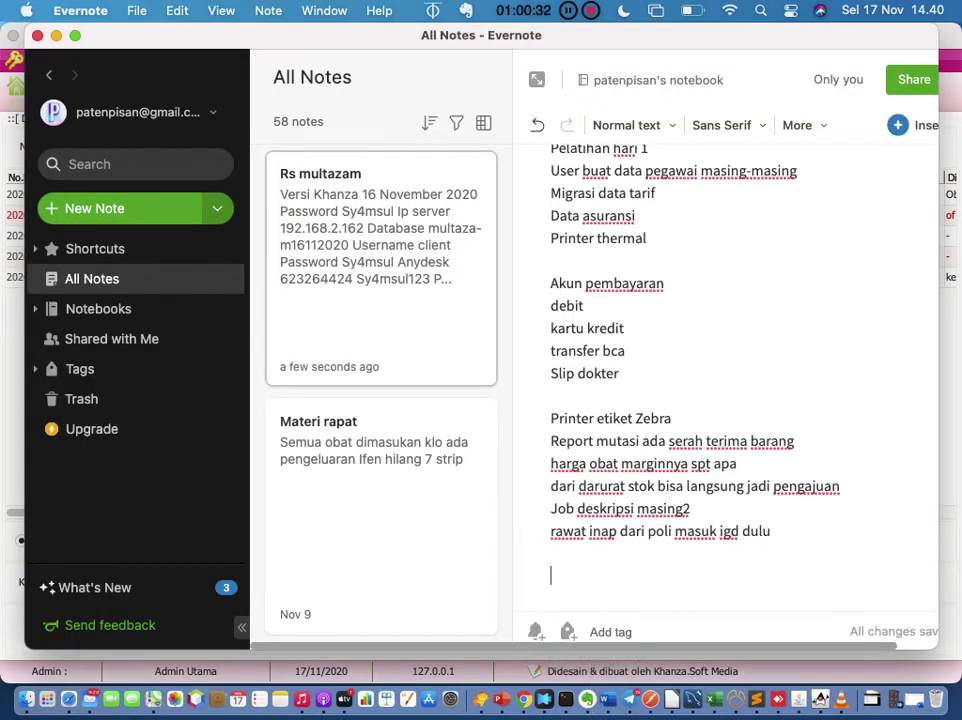
pyautogui.press('BackSpace')
pyautogui.write('Ke')
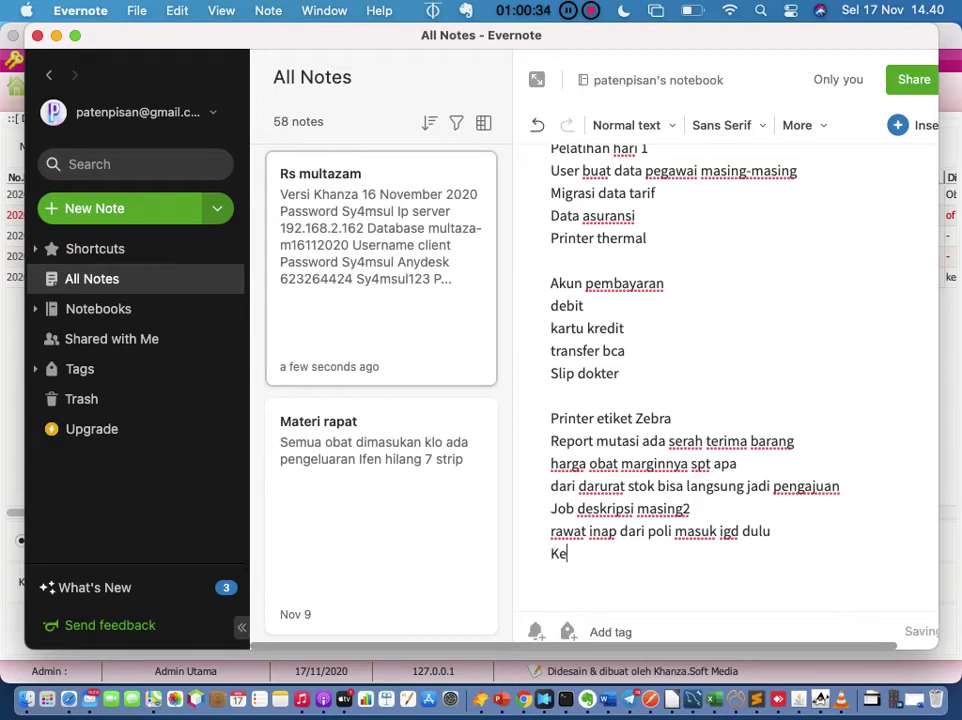
pyautogui.write('nda')
pyautogui.press('BackSpace')
pyautogui.write('dala klo mati l')
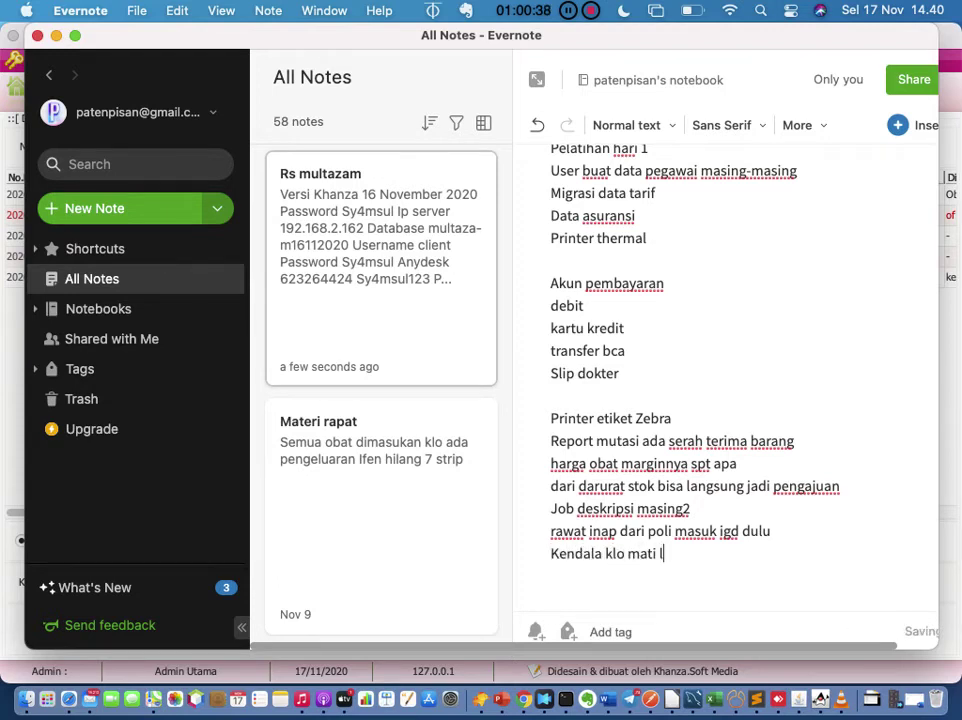
pyautogui.write('ampu')
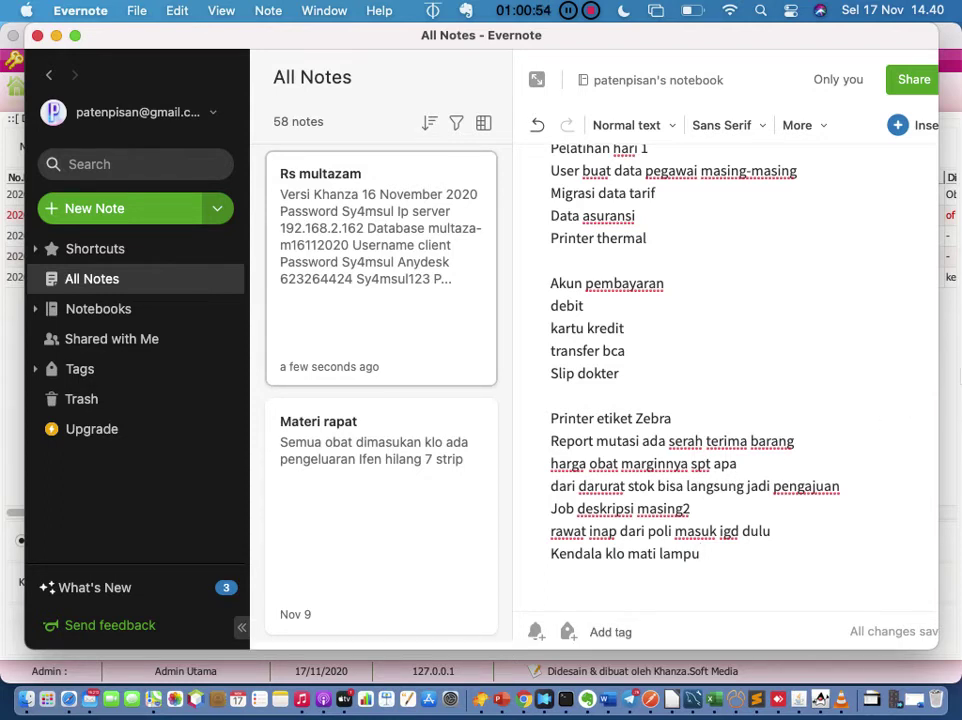
pyautogui.click(950, 396)
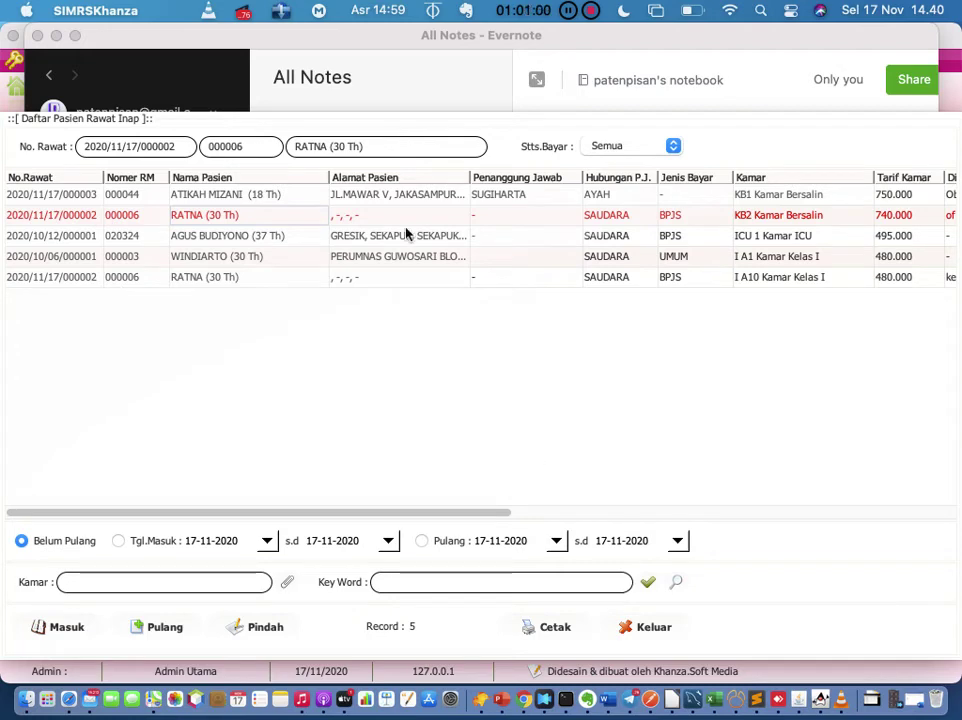
# Step: Open and dismiss RATNA's context menu without choosing an action, then switch back to Evernote
pyautogui.rightClick(348, 217)
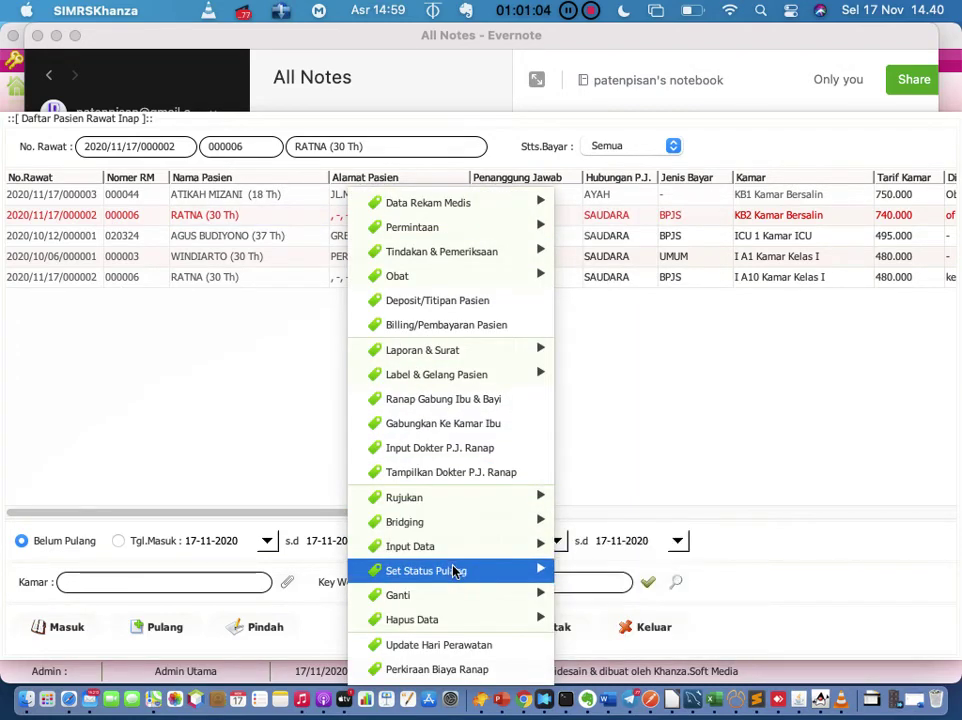
pyautogui.click(633, 453)
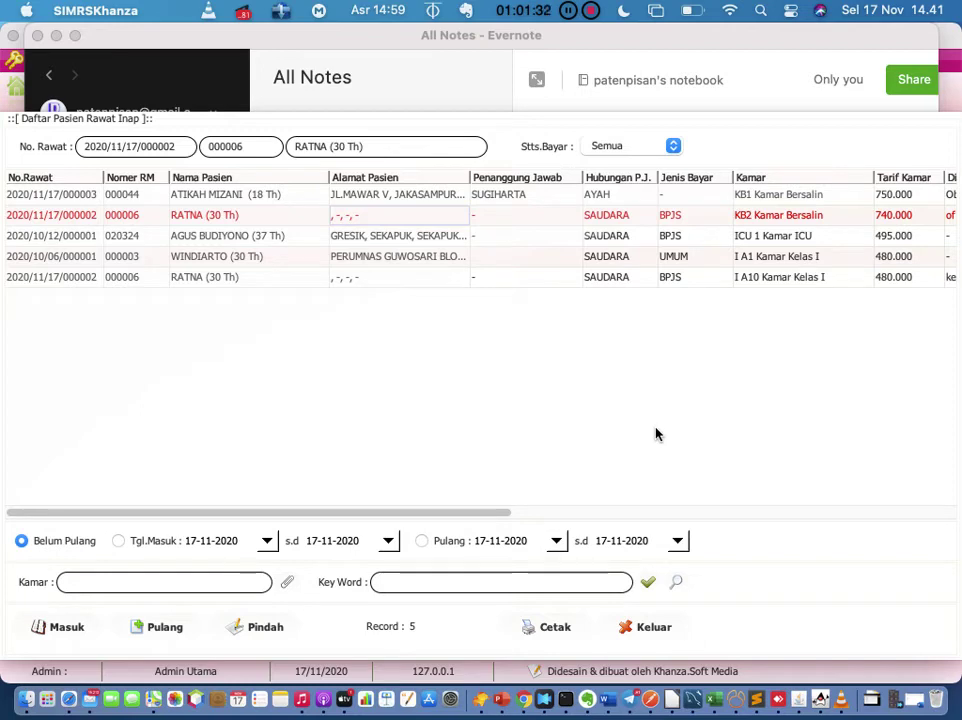
pyautogui.click(588, 699)
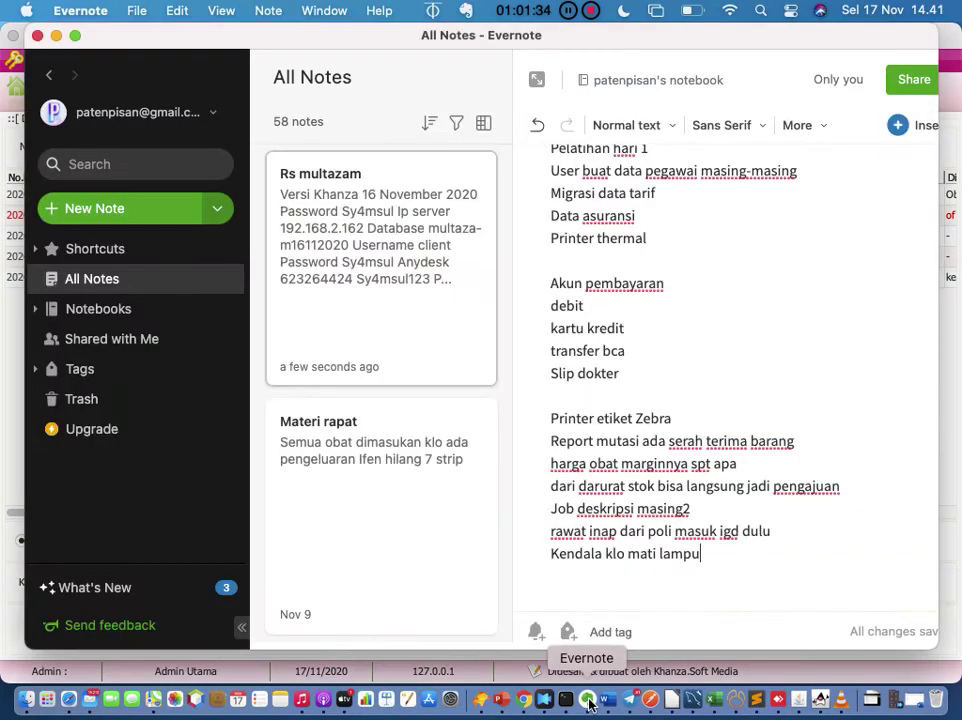
# Step: Add the line 'surat kontrol' below 'Kendala klo mati lampu' and glance at SIMRS Khanza
pyautogui.click(730, 555)
pyautogui.press('Return')
pyautogui.write('su')
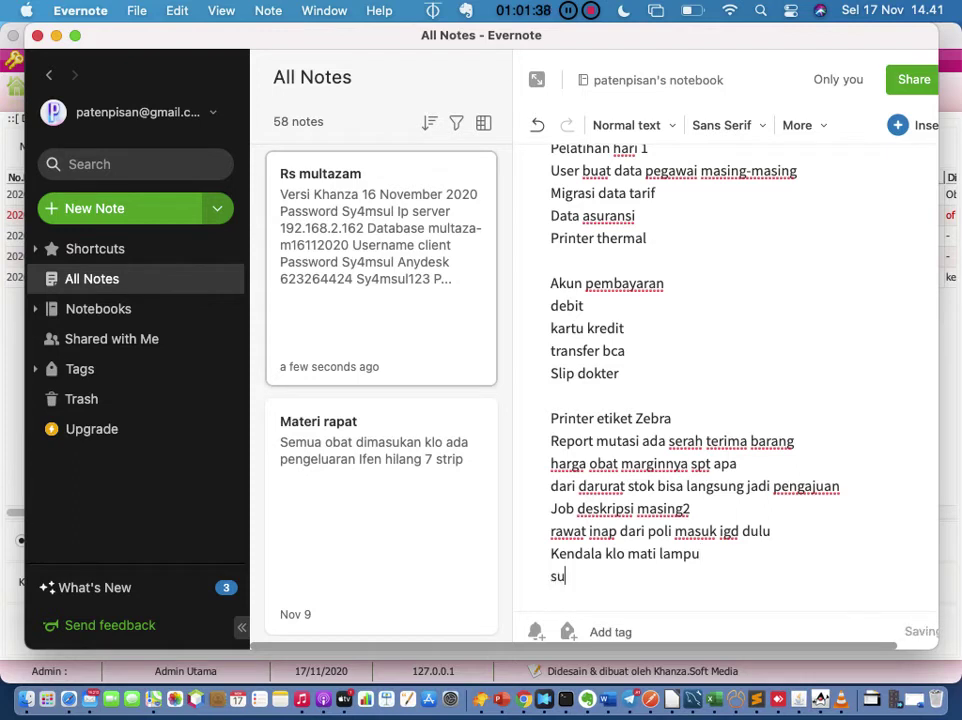
pyautogui.write('rat kontrol')
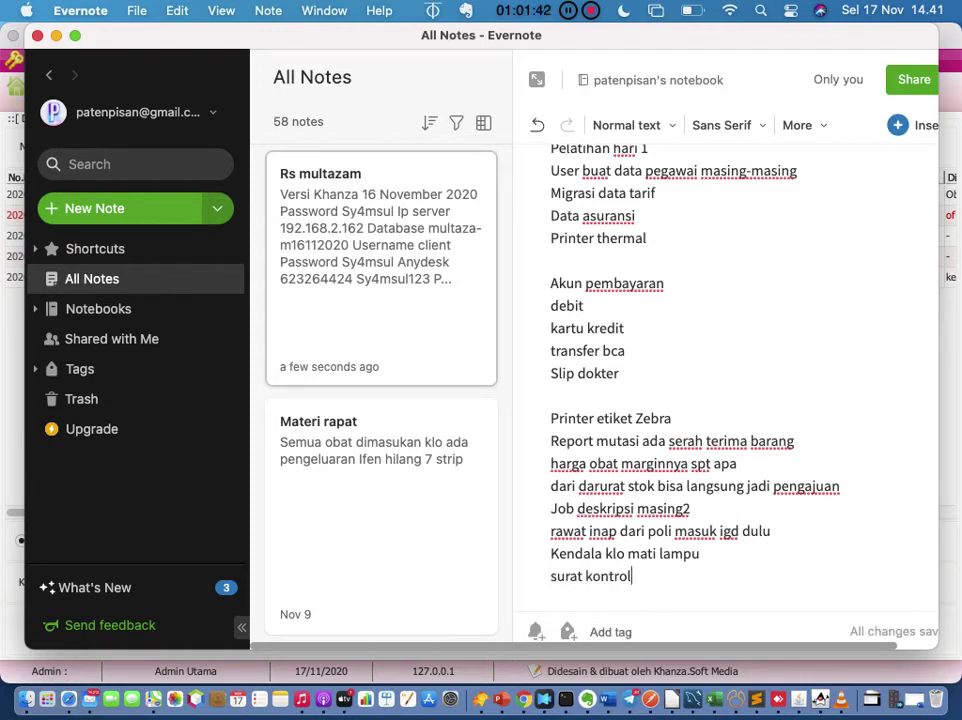
pyautogui.click(950, 380)
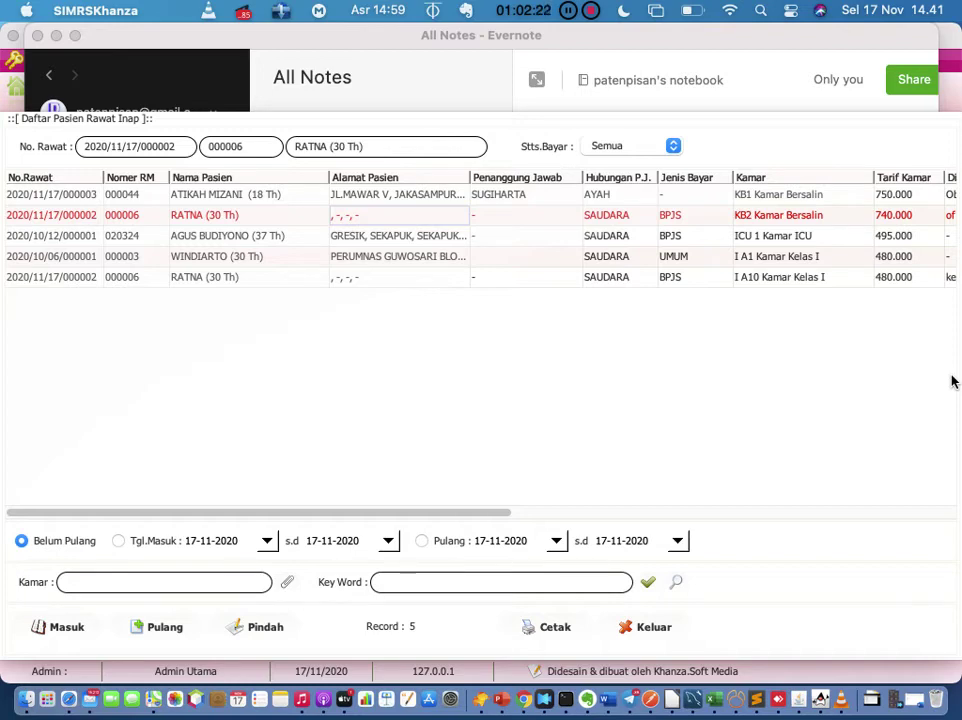
# Step: Add 'retur obat ke kasir' as the next note line and show all windows in Mission Control
pyautogui.click(587, 698)
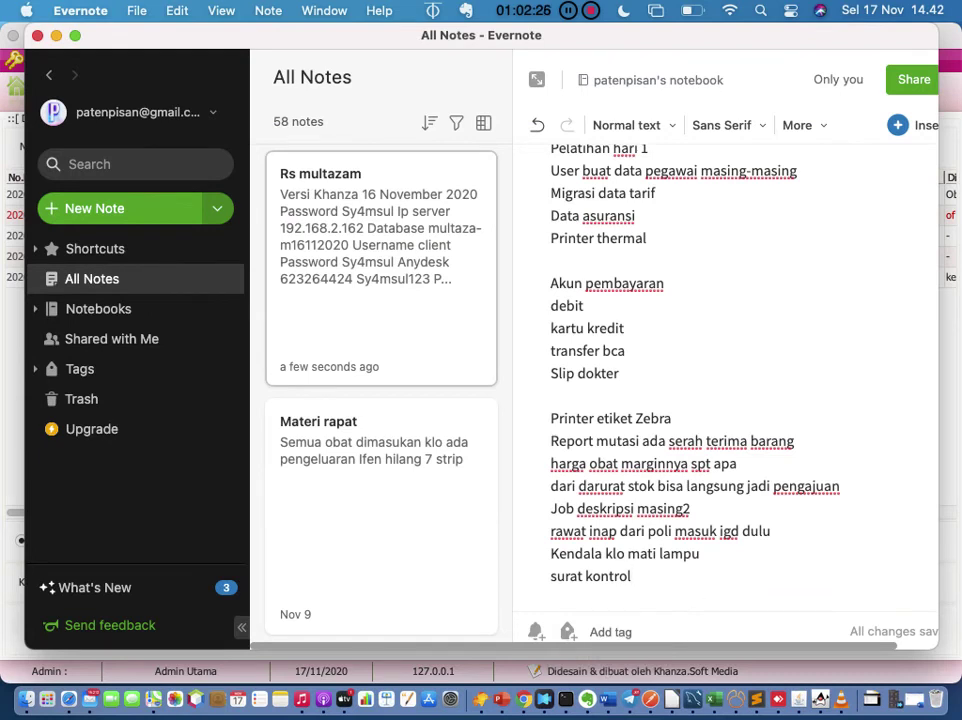
pyautogui.press('Return')
pyautogui.write('retur')
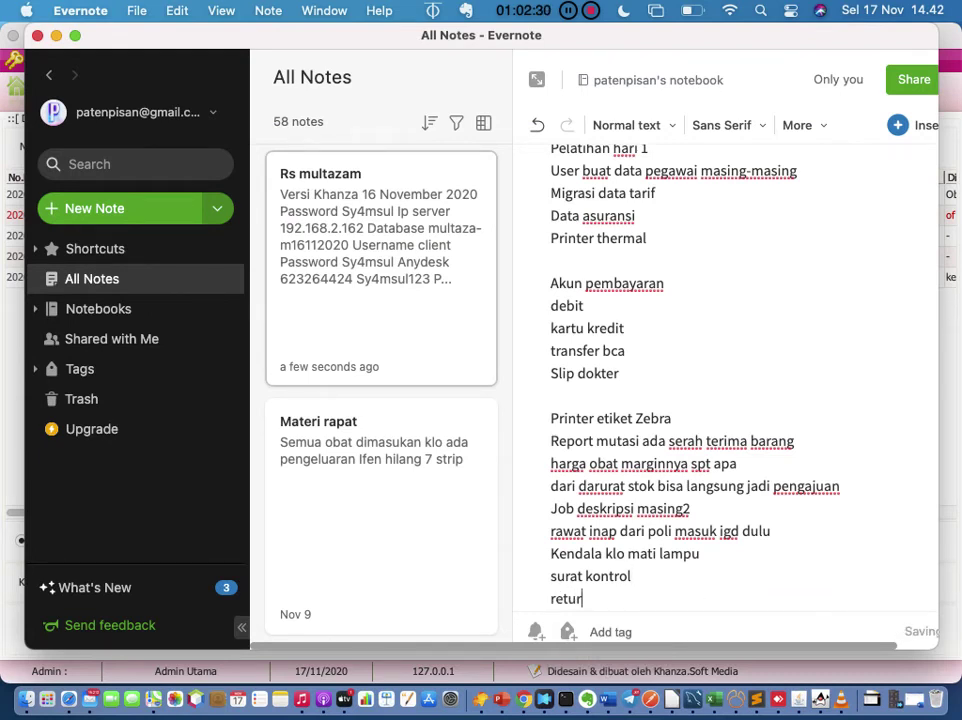
pyautogui.write(' obat ke kasir')
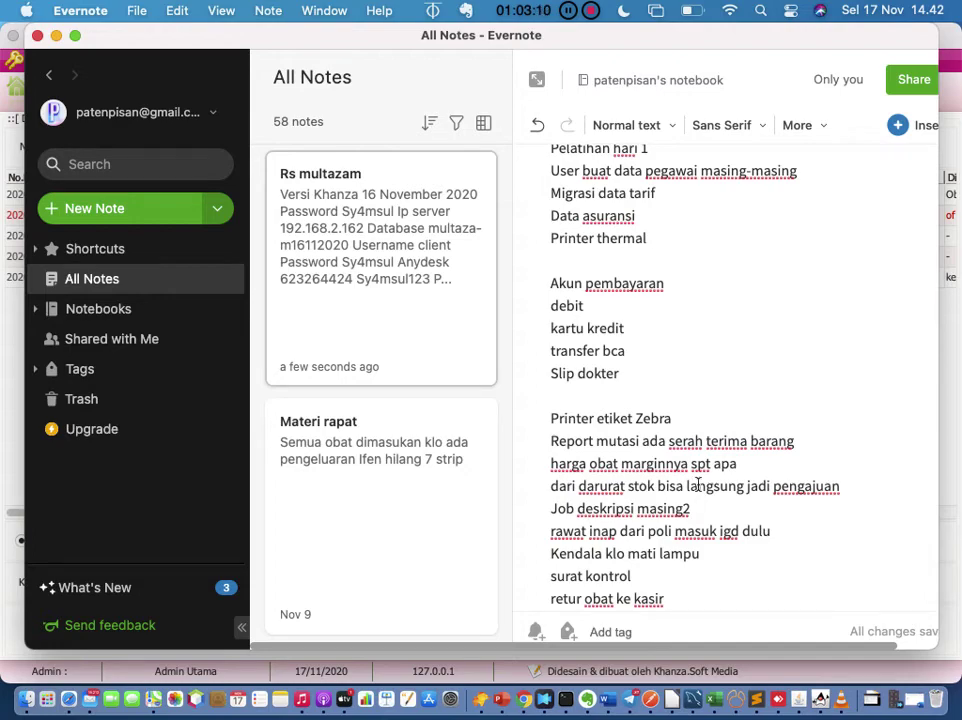
pyautogui.hotkey('ctrl', 'Up')
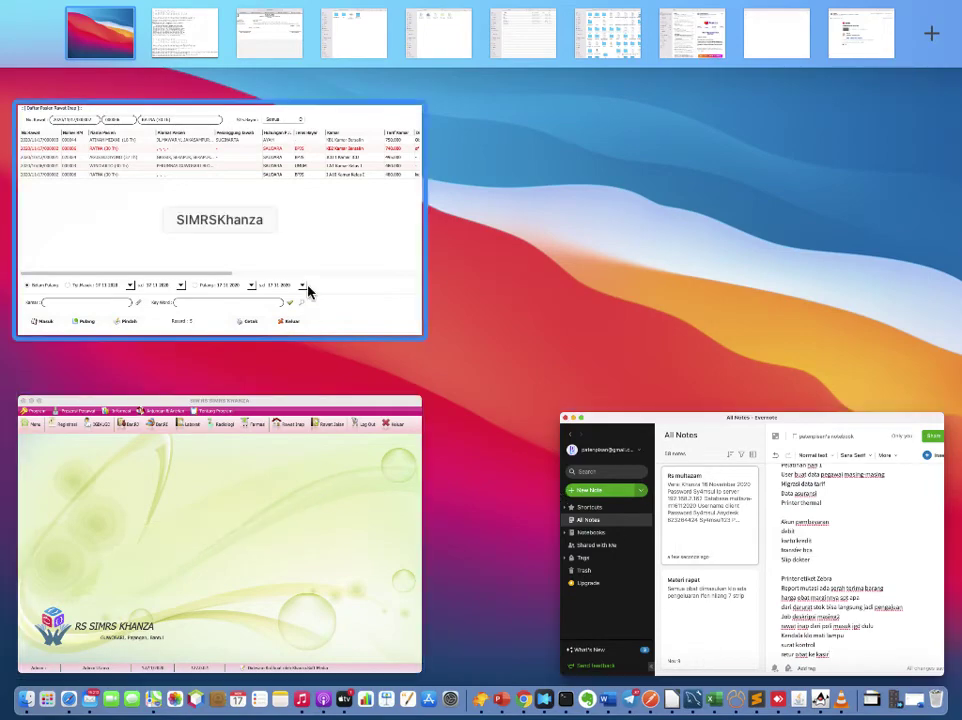
# Step: Bring Daftar Pasien Rawat Inap forward, select RATNA's row and dismiss its context menu unused
pyautogui.click(310, 288)
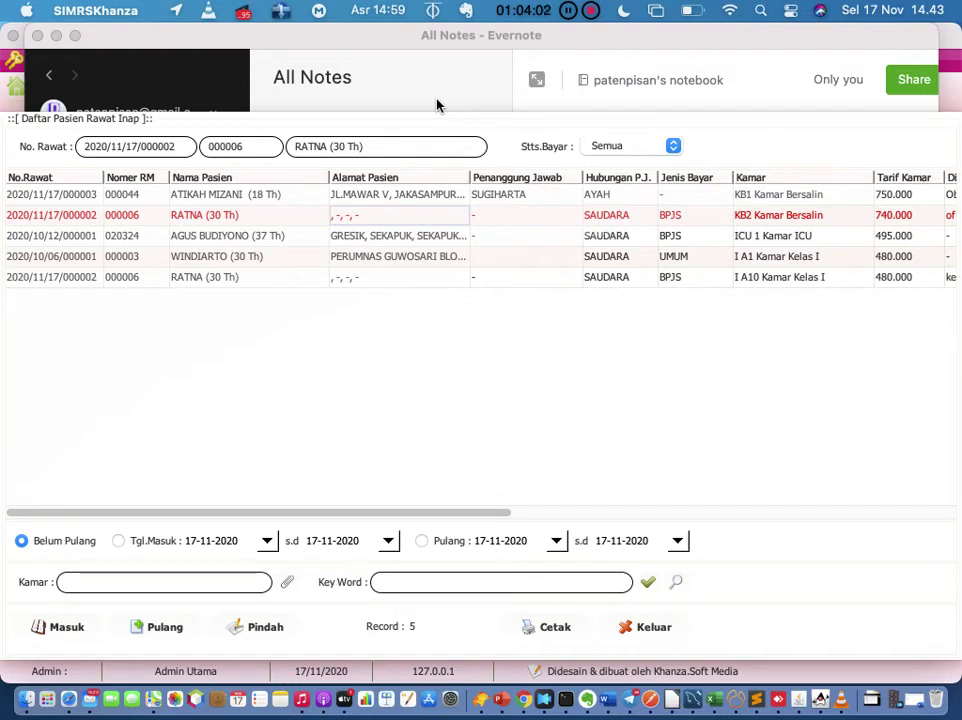
pyautogui.click(238, 222)
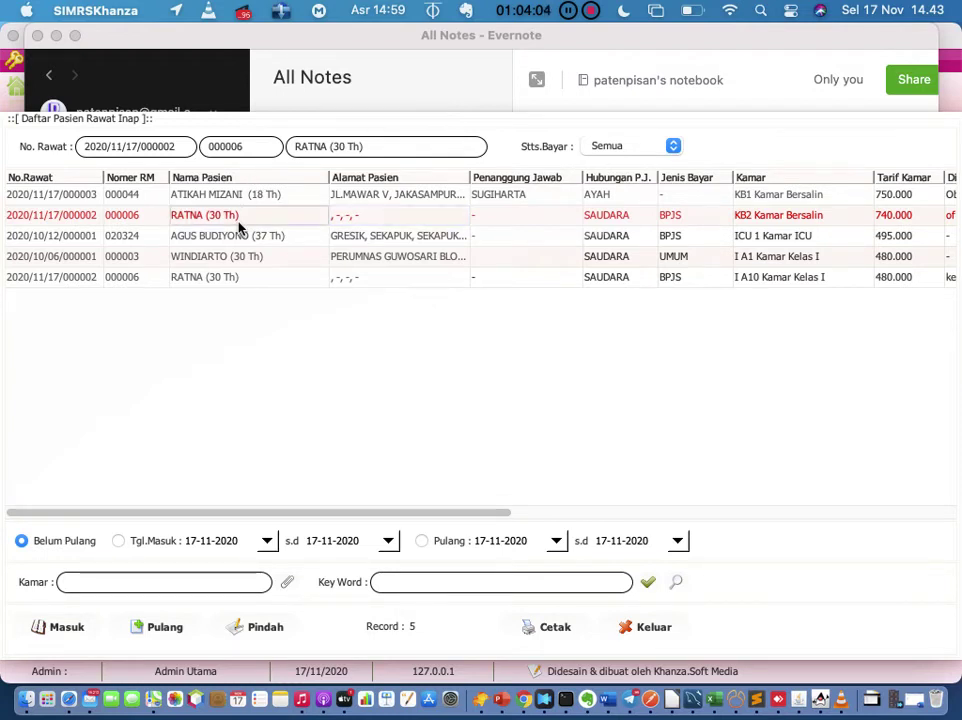
pyautogui.rightClick(238, 228)
pyautogui.click(186, 216)
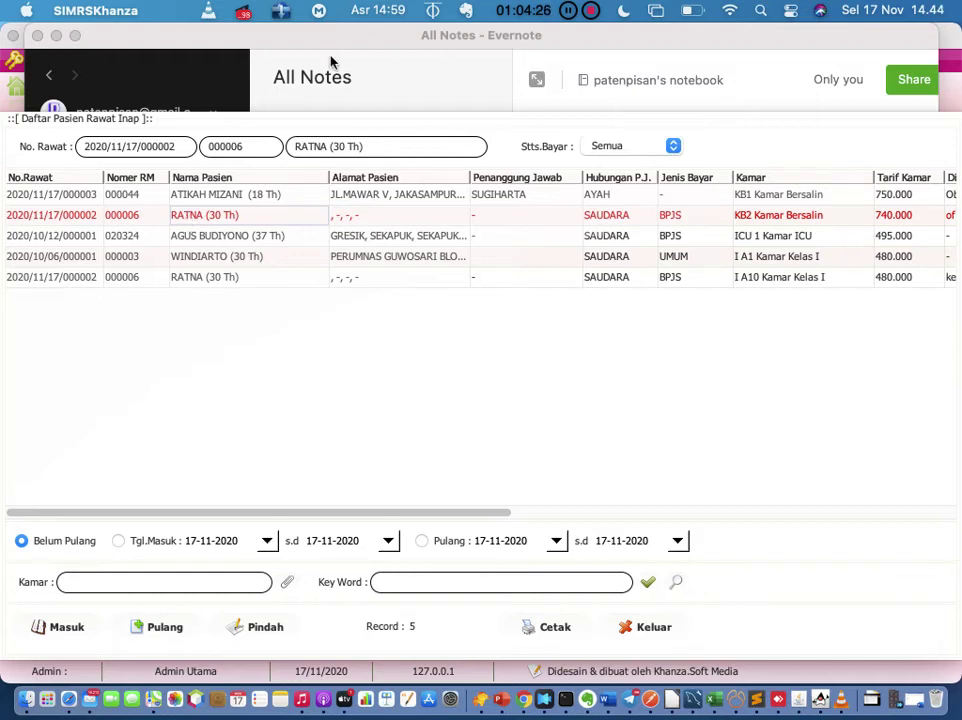
# Step: Dismiss RATNA's context menu again and bring the whole SIMRS Khanza window with its toolbar forward
pyautogui.rightClick(228, 217)
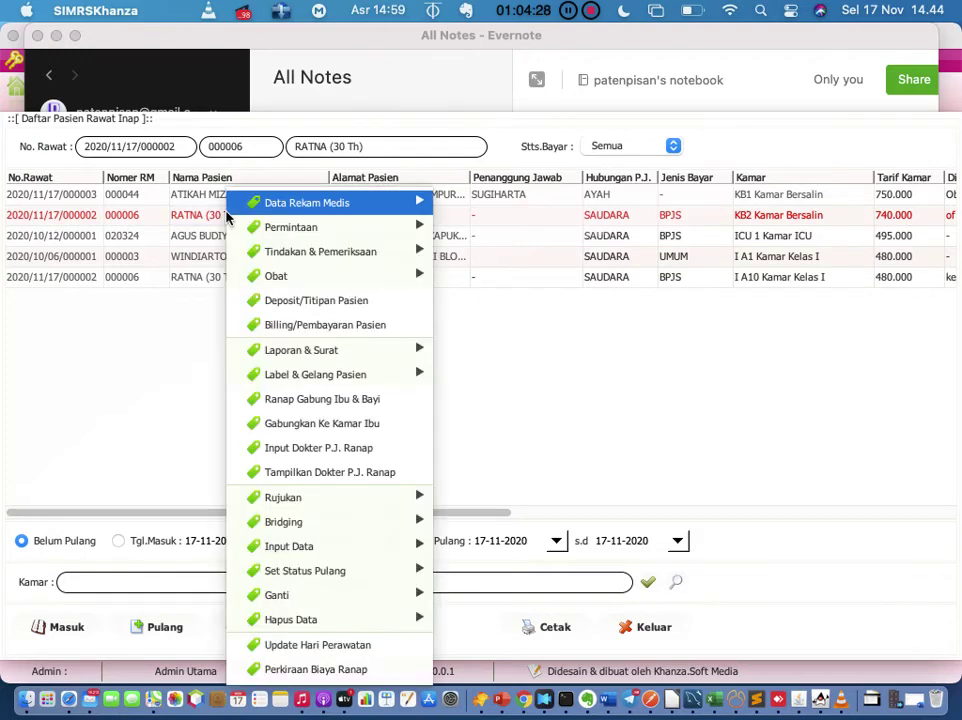
pyautogui.click(130, 377)
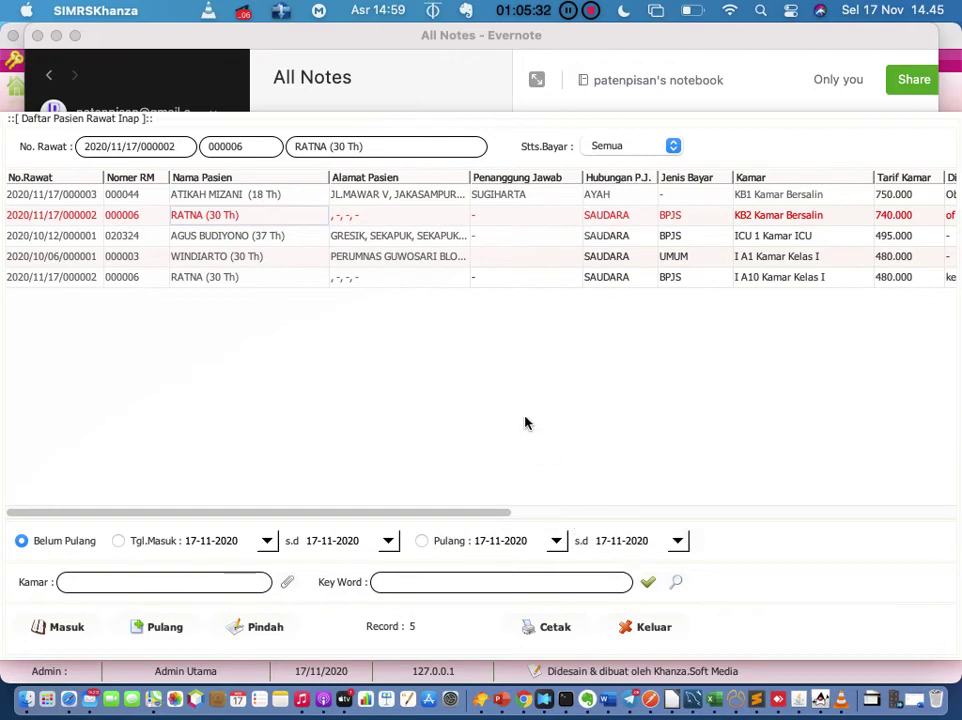
pyautogui.click(56, 35)
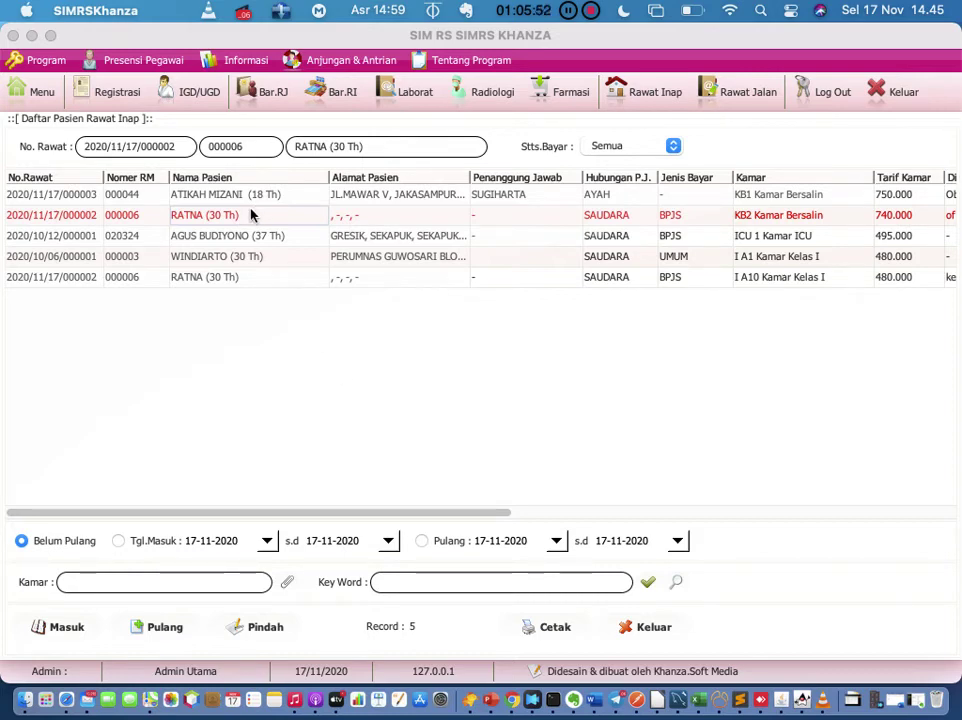
# Step: Append 'yang mulangin pasien rawat inap siapa kasir atau rawat inap' to the note, then return to SIMRS Khanza
pyautogui.click(574, 699)
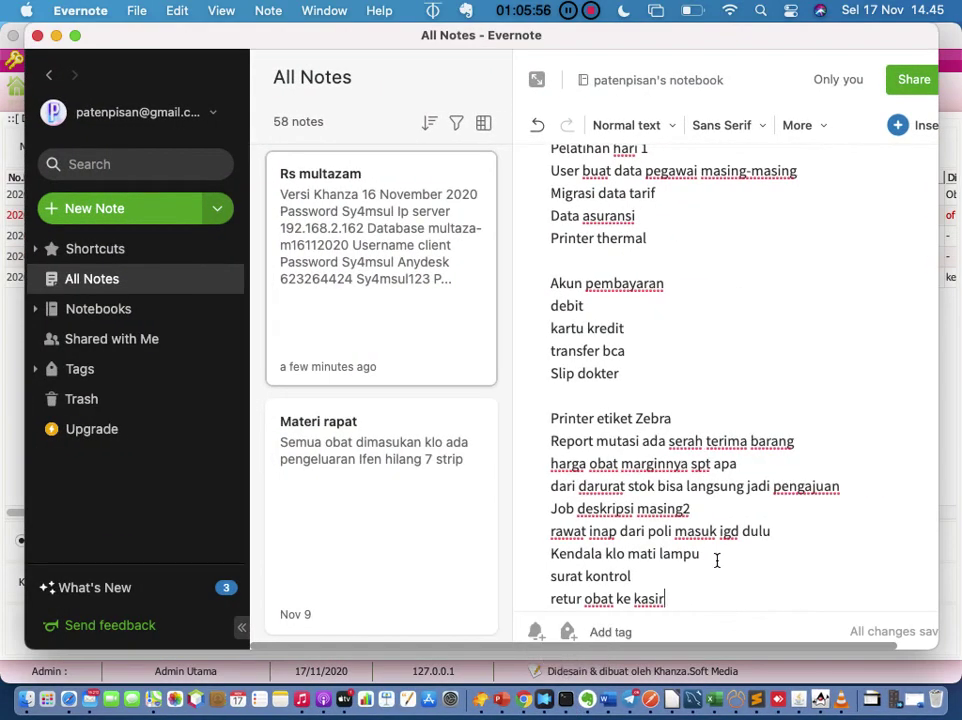
pyautogui.press('Return')
pyautogui.write('yang ')
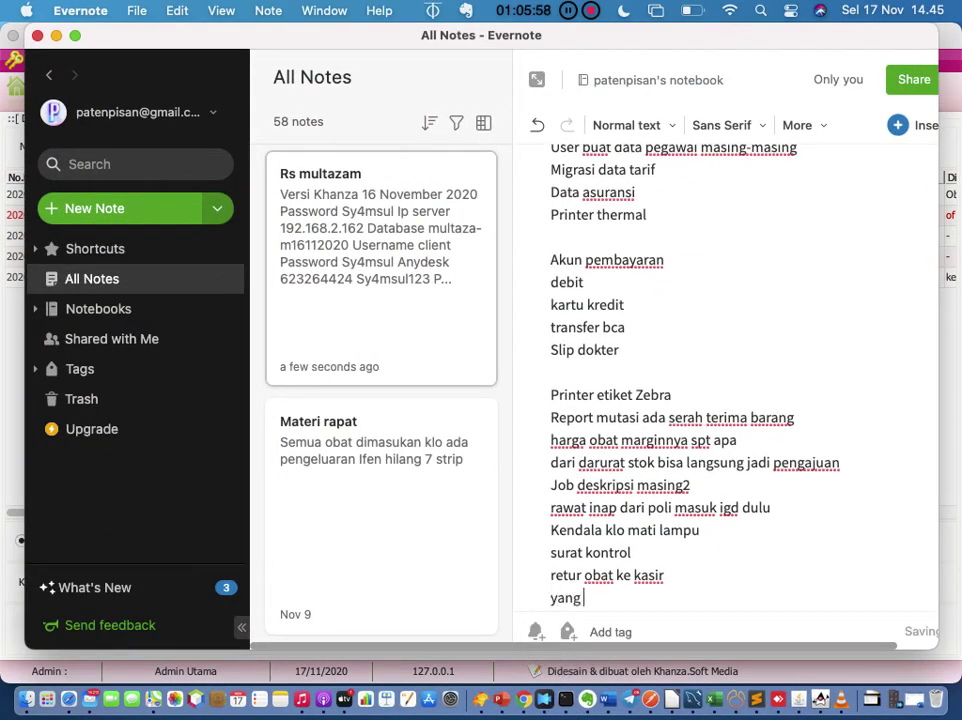
pyautogui.write('mulangin p')
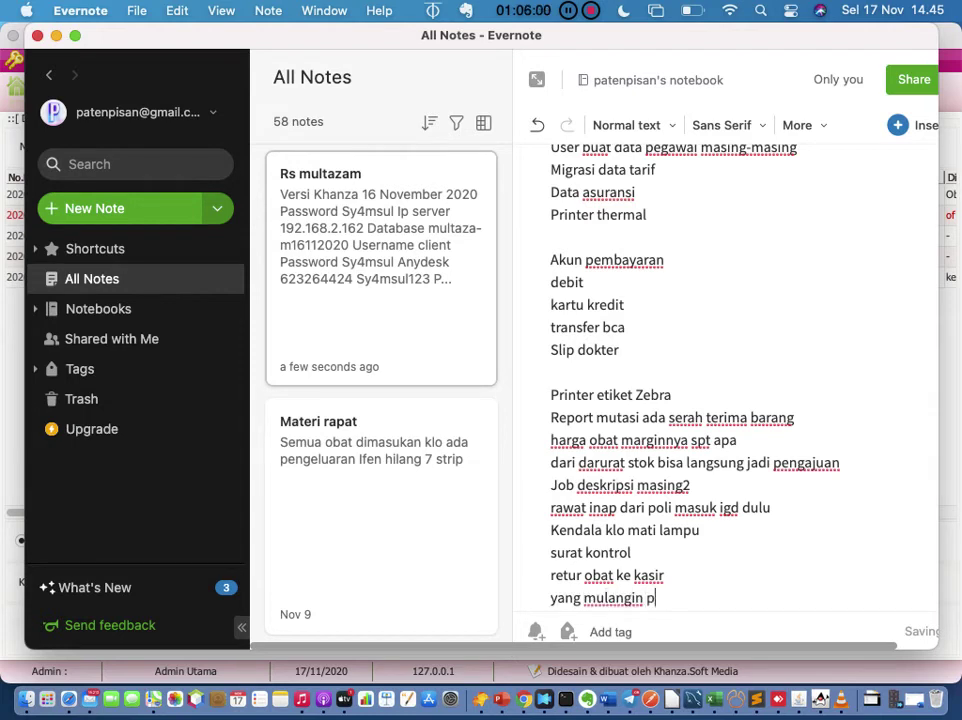
pyautogui.write('asien rawat inap siapa')
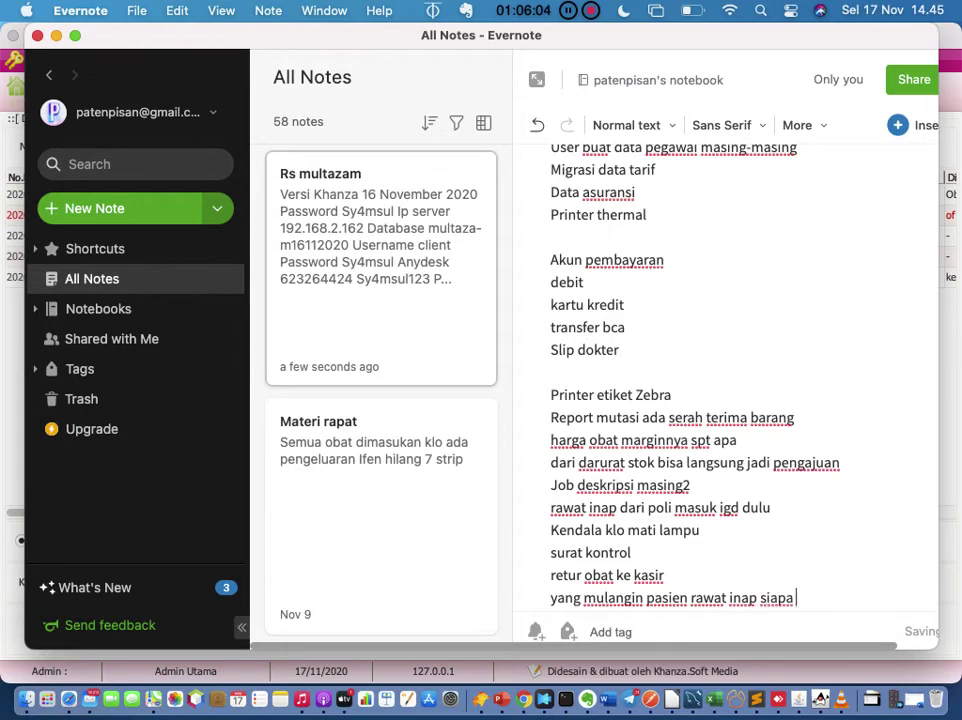
pyautogui.write(' kasir atau rawat inap')
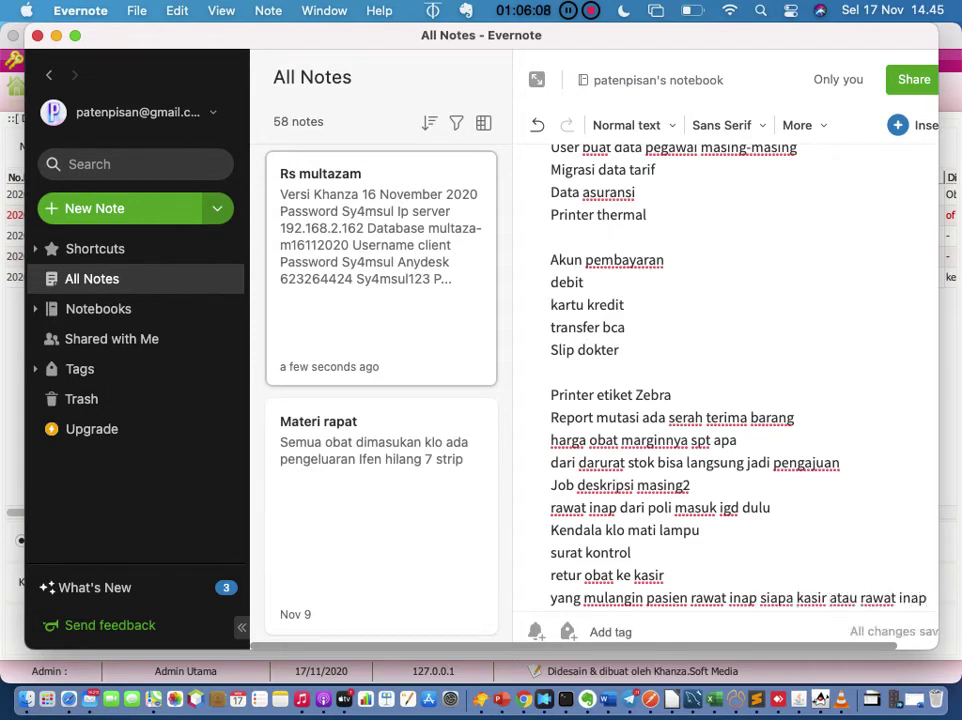
pyautogui.click(820, 700)
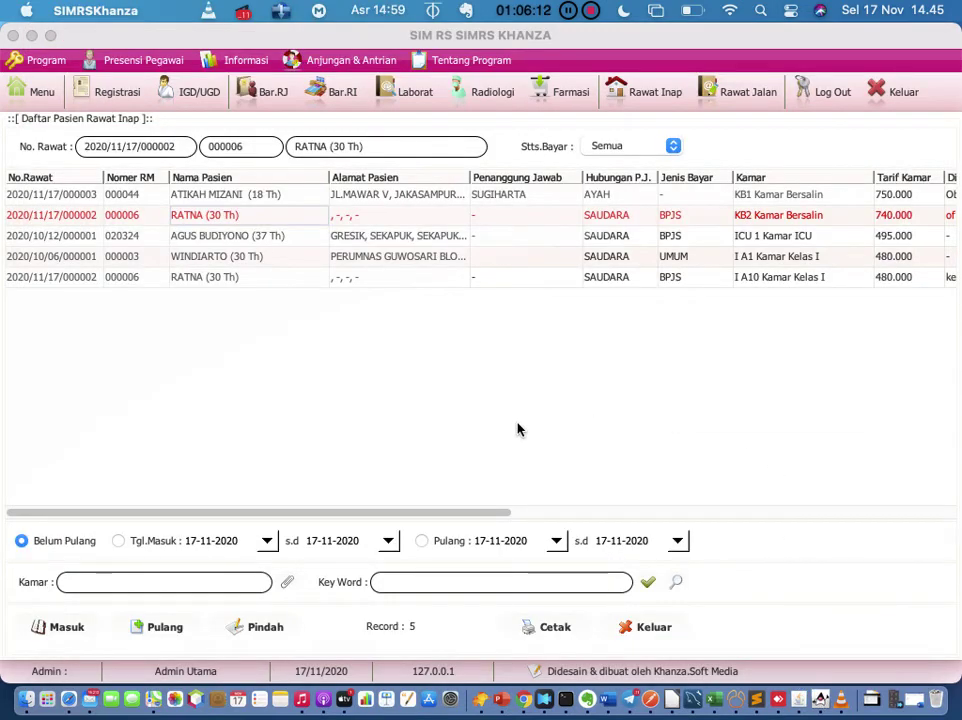
# Step: Select the KB1 patient's stay, close the accidentally opened medicines entry, and open Billing/Pembayaran Pasien
pyautogui.click(97, 200)
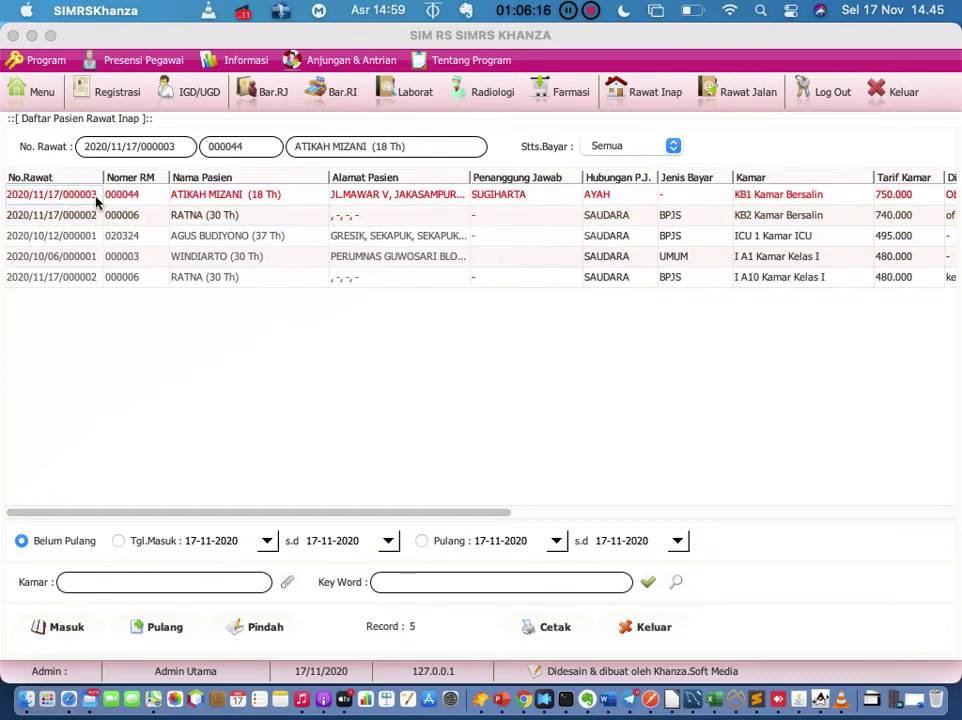
pyautogui.doubleClick(97, 200)
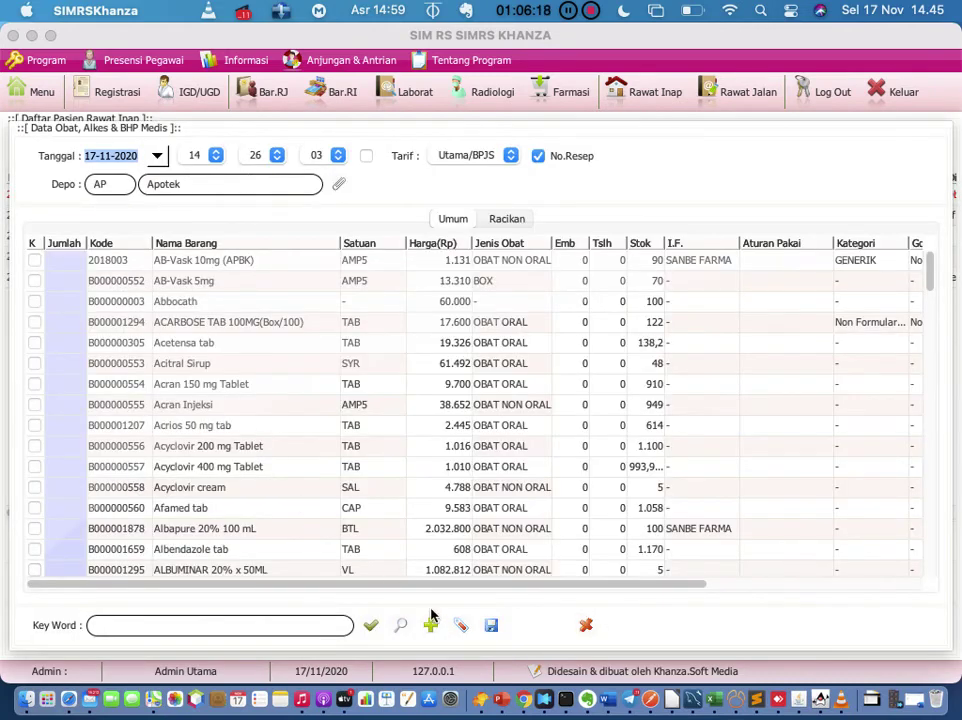
pyautogui.click(585, 625)
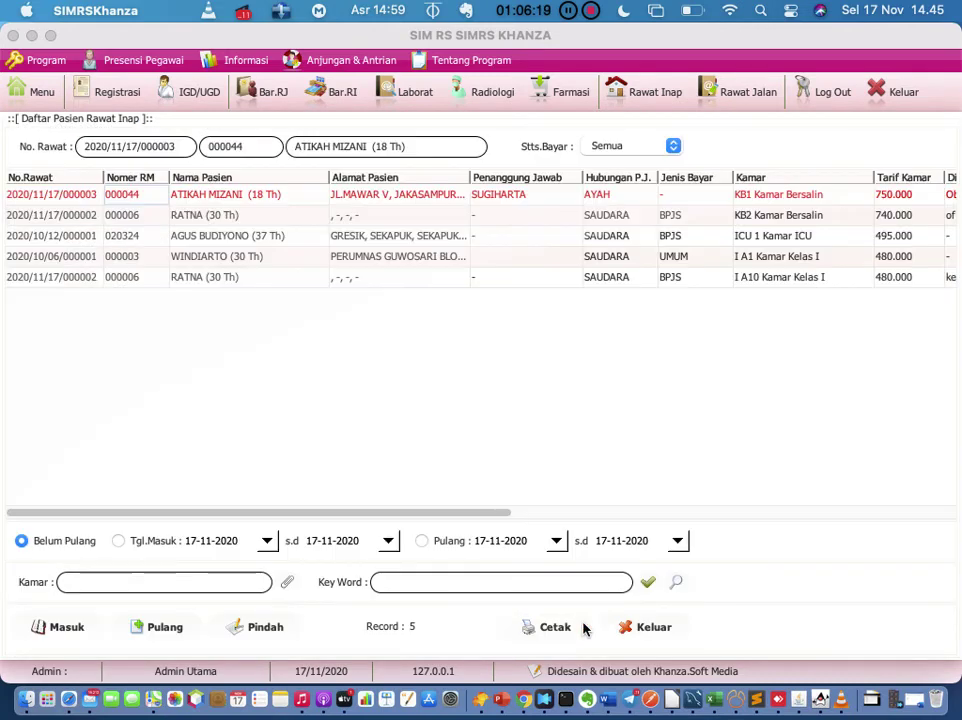
pyautogui.rightClick(281, 196)
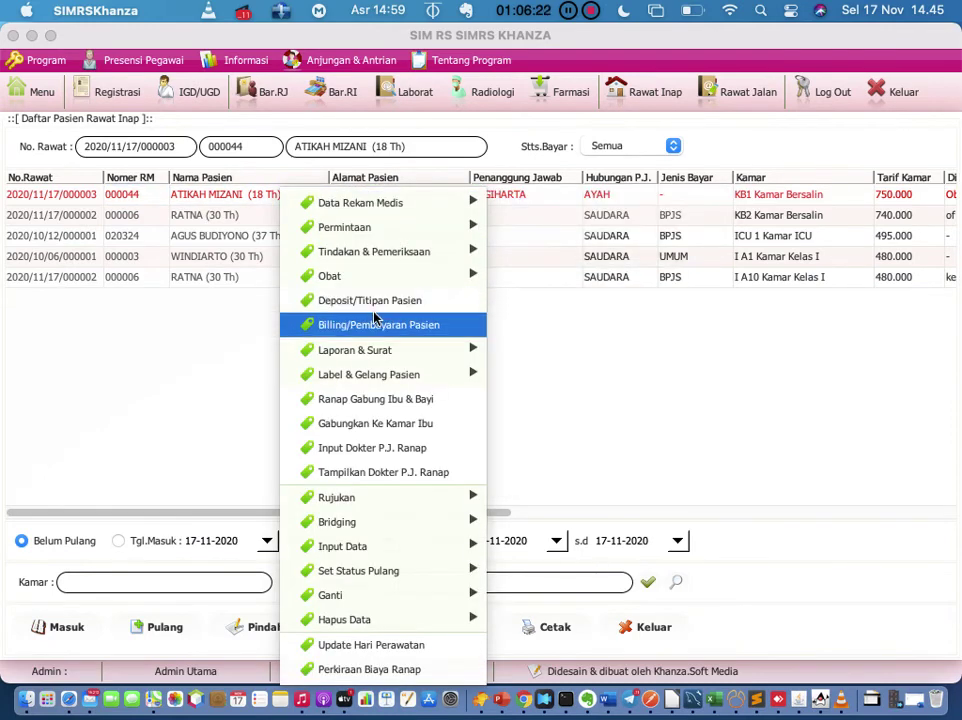
pyautogui.click(436, 327)
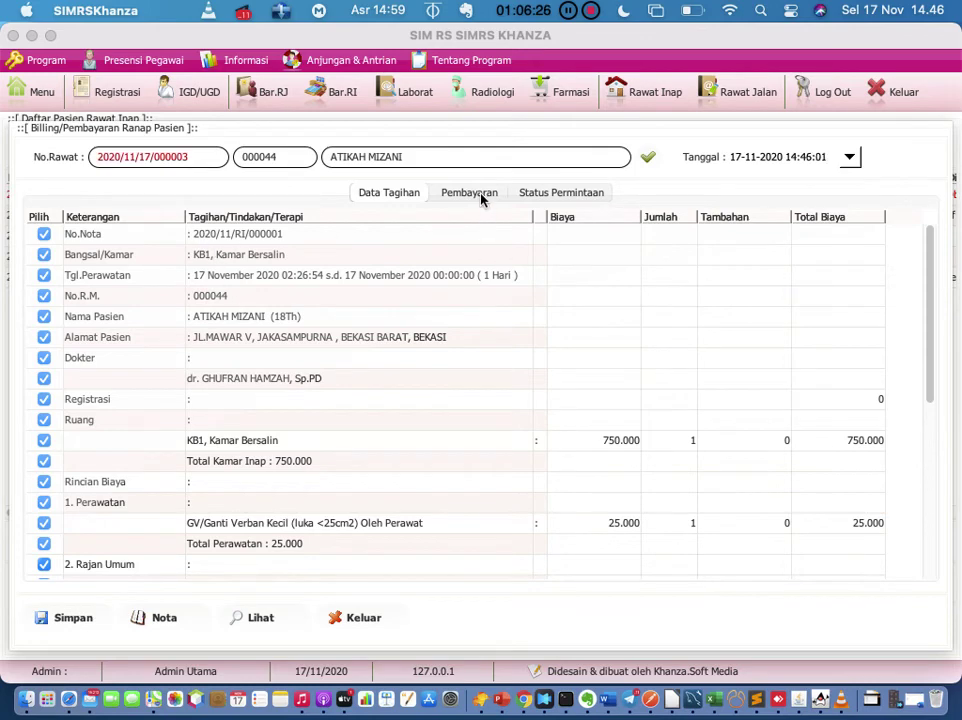
# Step: Enter 3330000 in Bayar Cash against 3.287.210, leaving 42.790 change, and save the payment
pyautogui.click(481, 196)
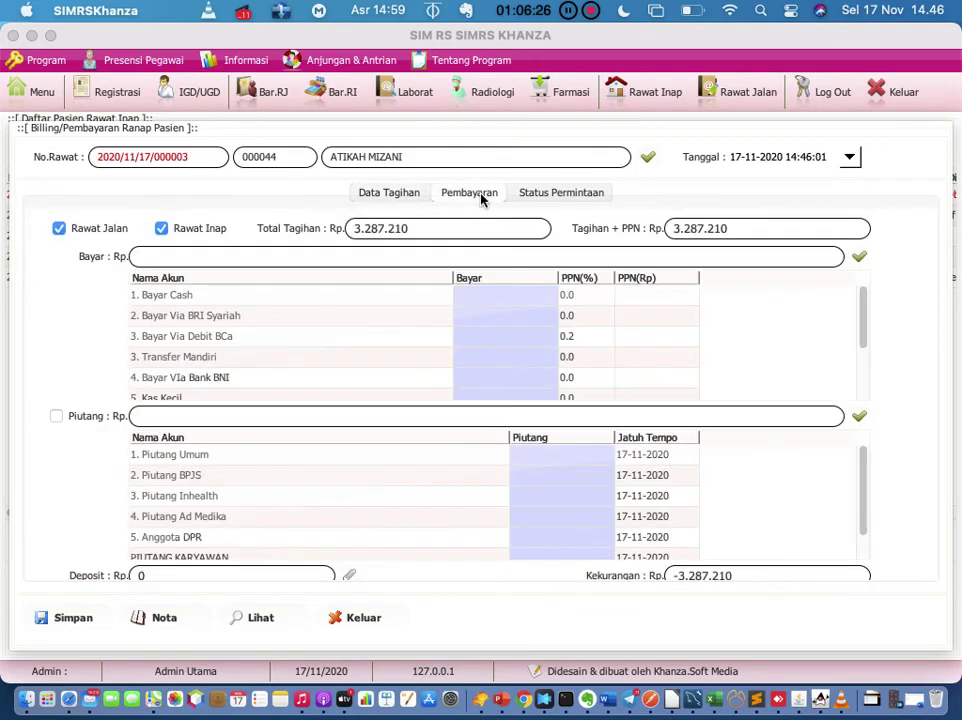
pyautogui.click(489, 297)
pyautogui.doubleClick(488, 295)
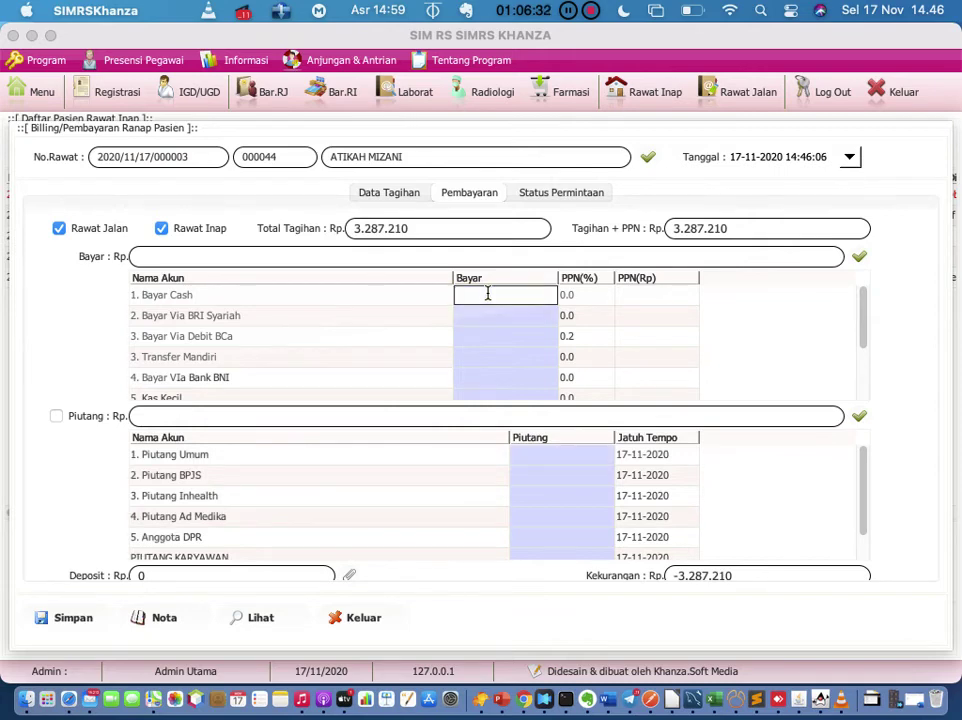
pyautogui.write('3330000')
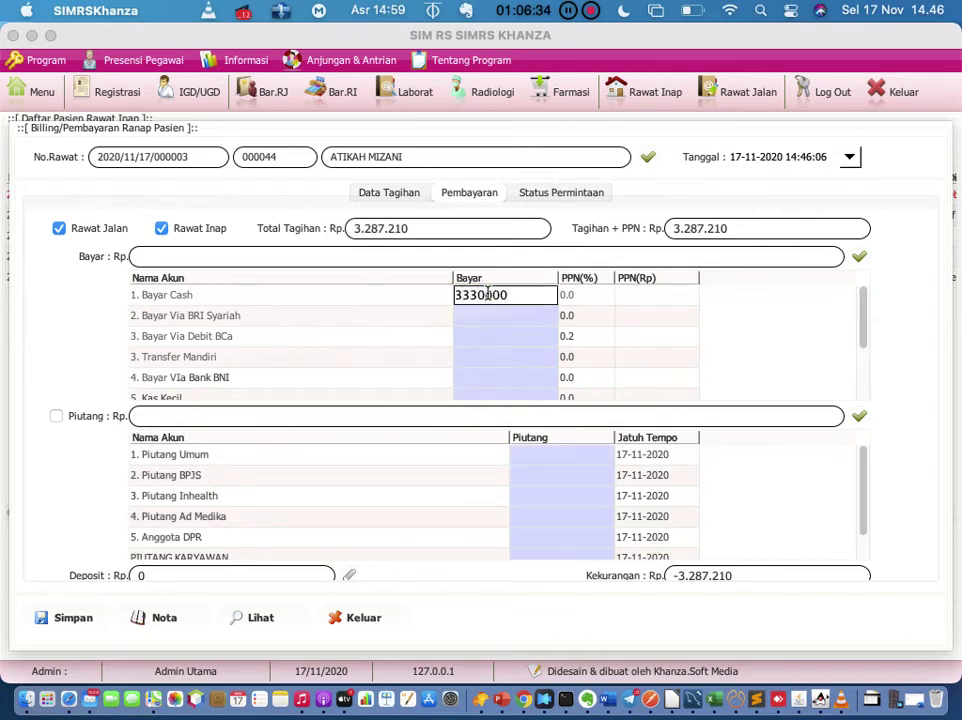
pyautogui.press('Return')
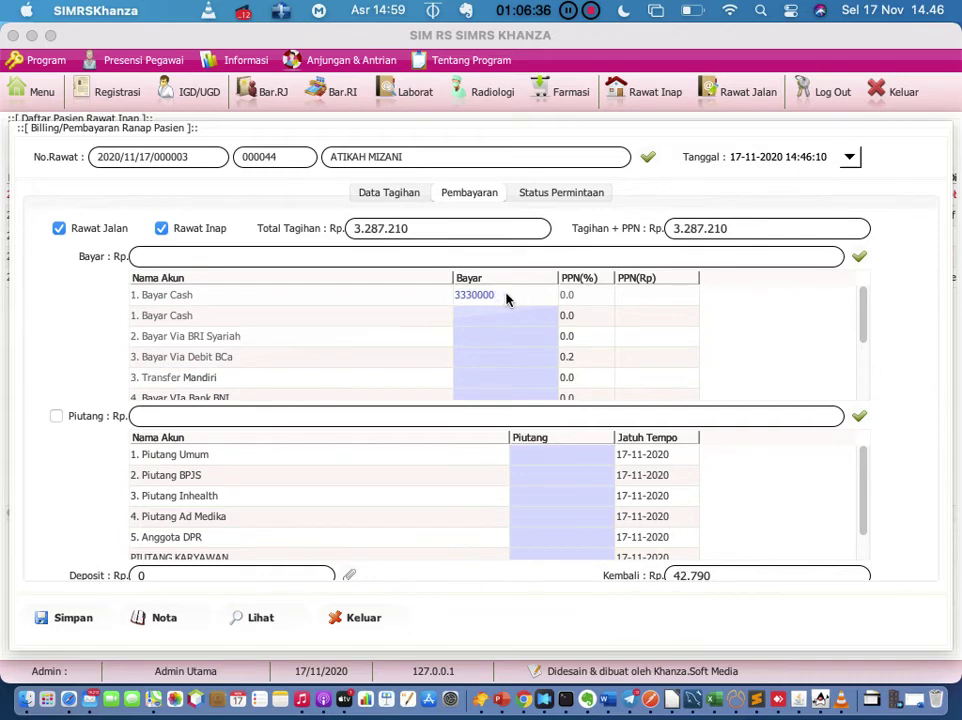
pyautogui.doubleClick(509, 295)
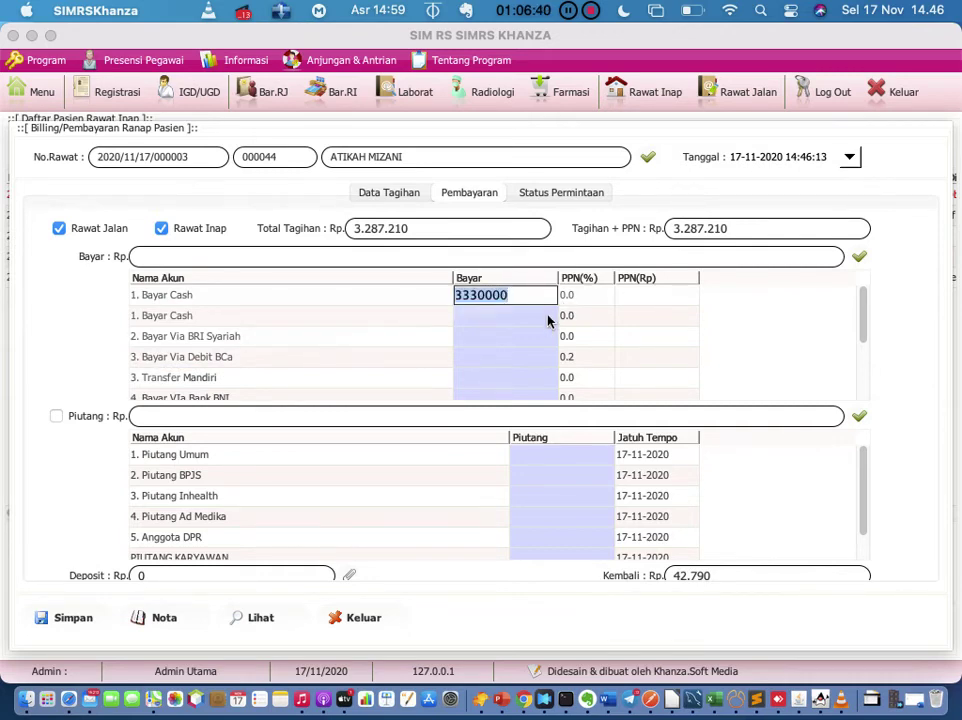
pyautogui.press('Return')
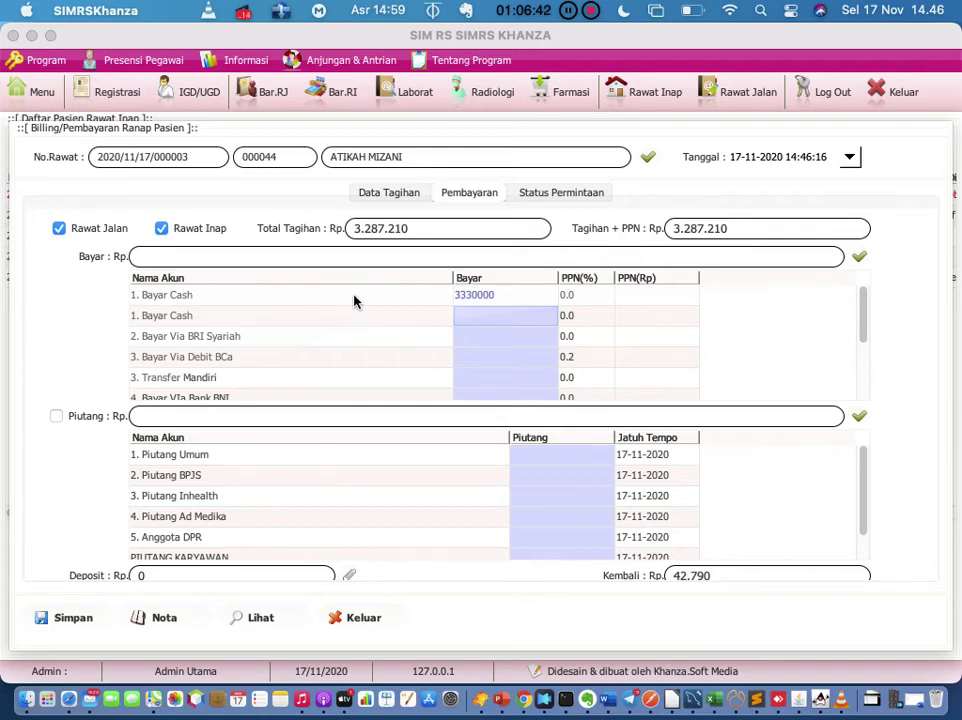
pyautogui.click(73, 619)
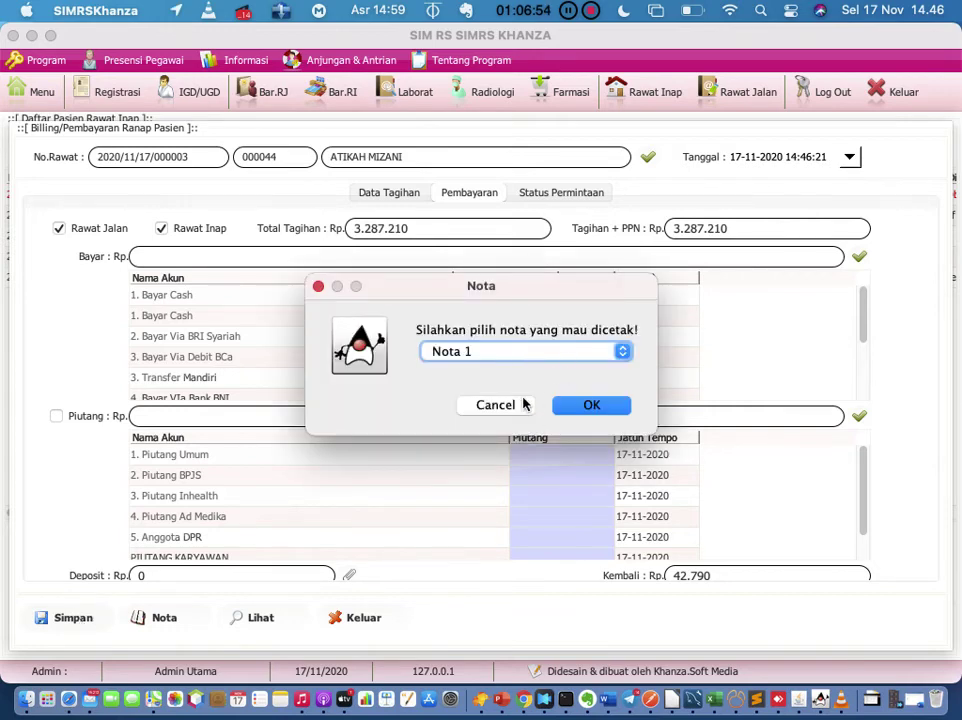
# Step: Dismiss the Nota prompt and save message, then reopen the admission's Billing/Pembayaran Pasien window
pyautogui.click(520, 404)
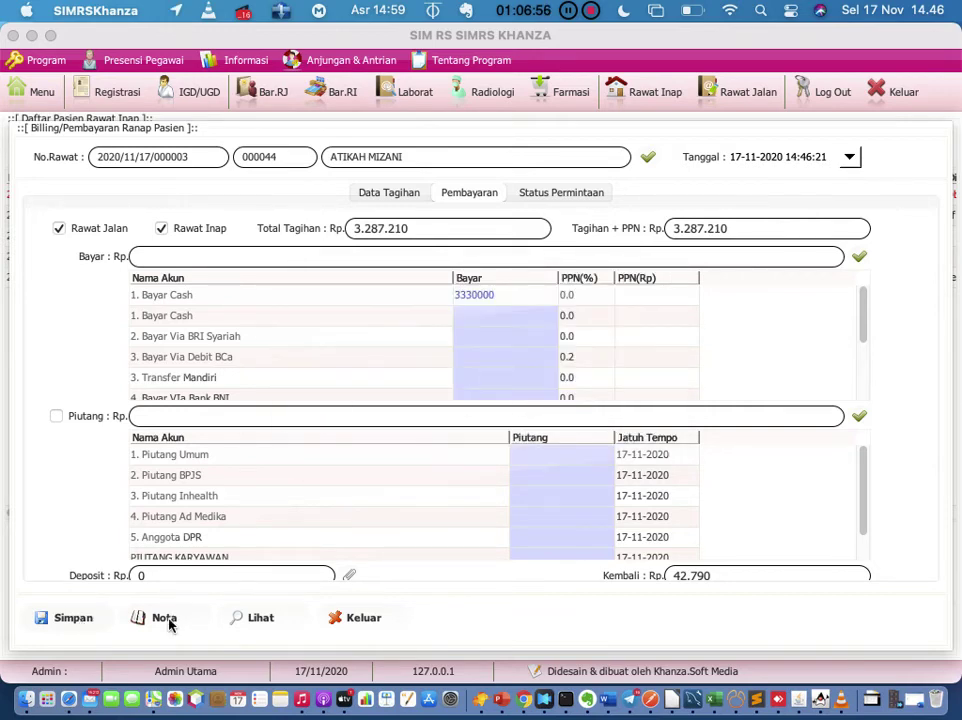
pyautogui.click(560, 405)
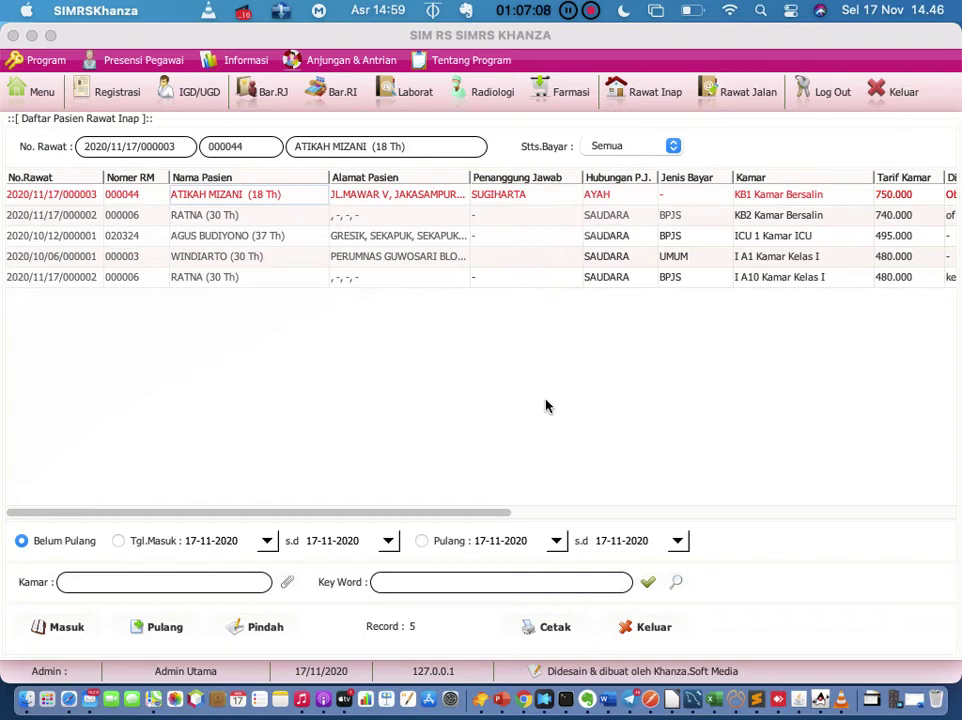
pyautogui.click(166, 202)
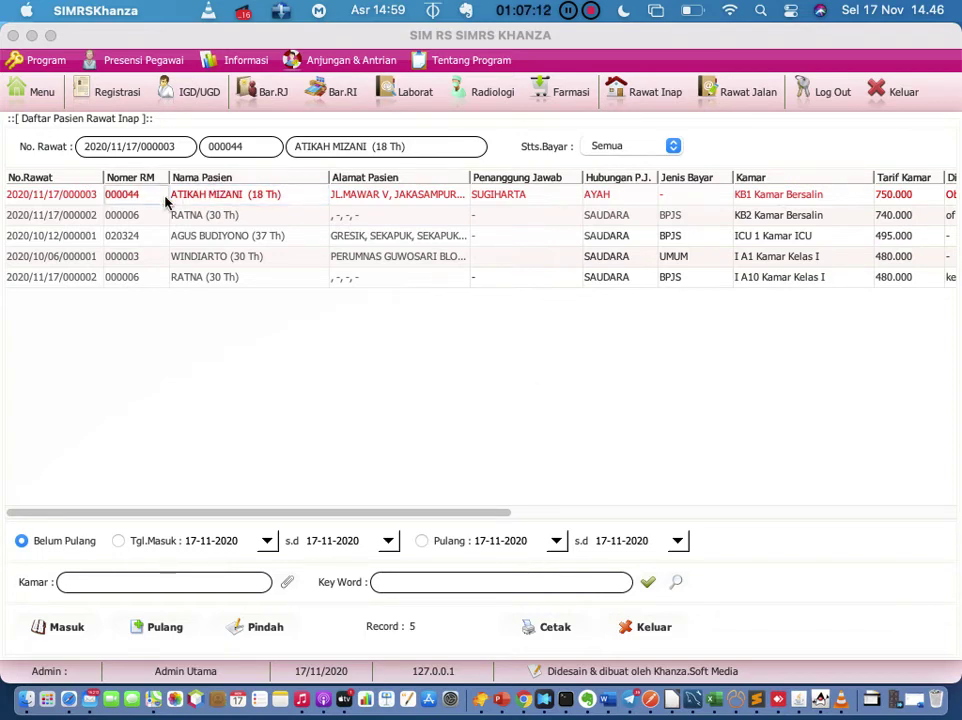
pyautogui.rightClick(166, 202)
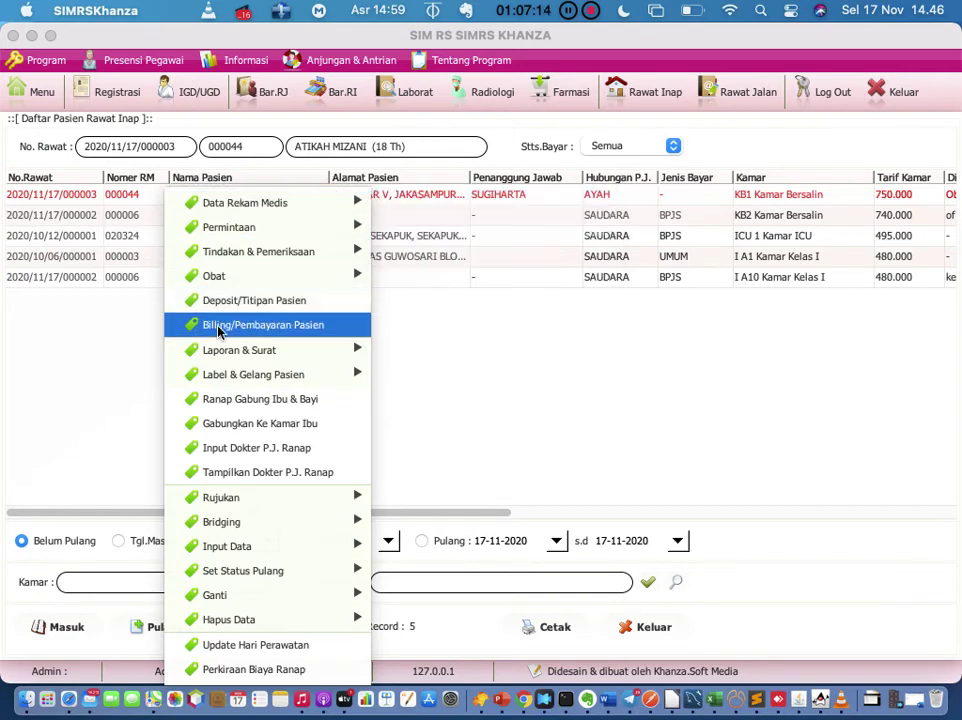
pyautogui.click(220, 330)
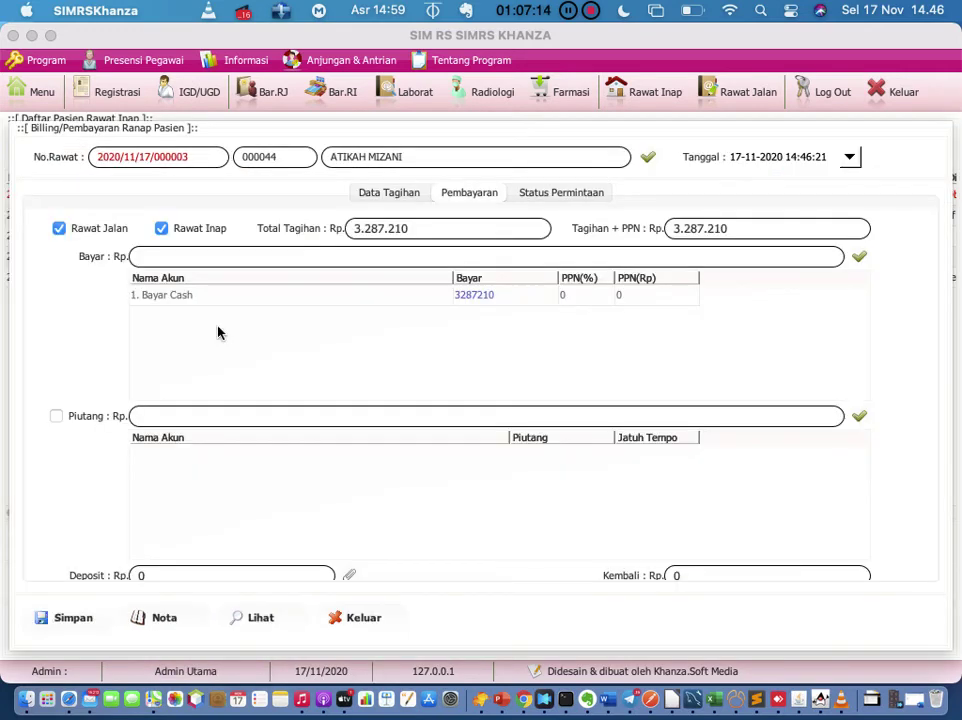
# Step: Bring up the bill slip printing prompt and pick a slip type from its list
pyautogui.click(172, 619)
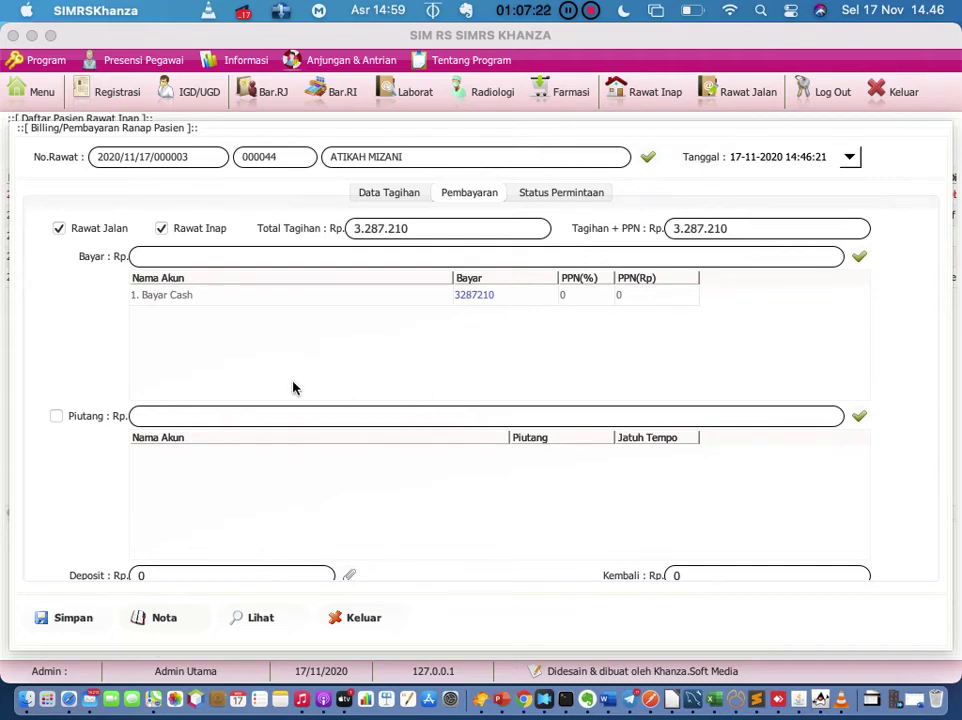
pyautogui.click(164, 620)
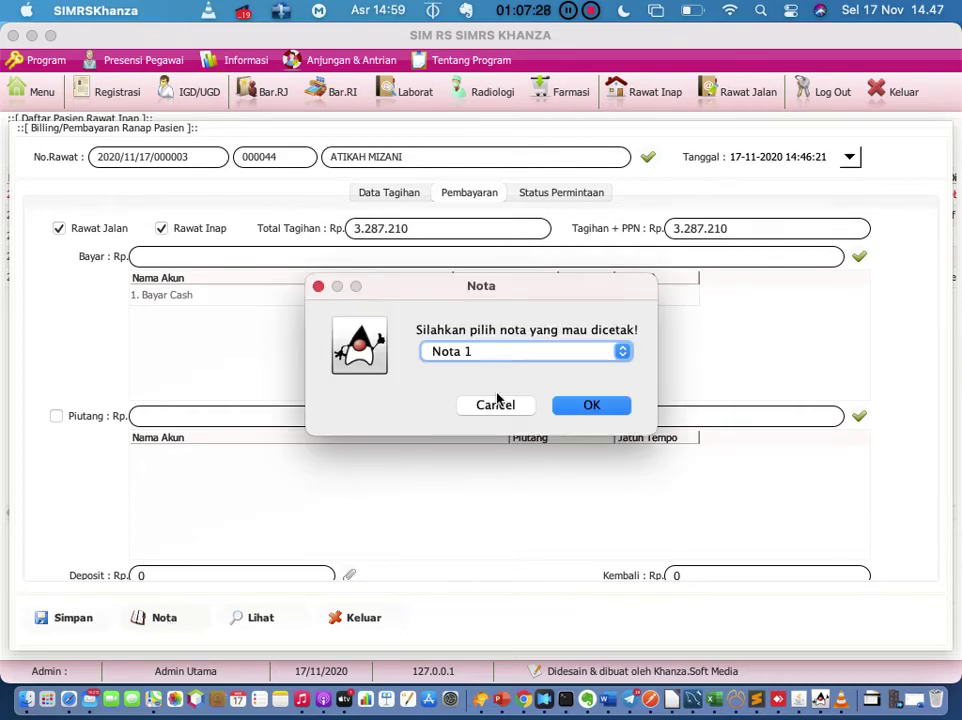
pyautogui.click(567, 360)
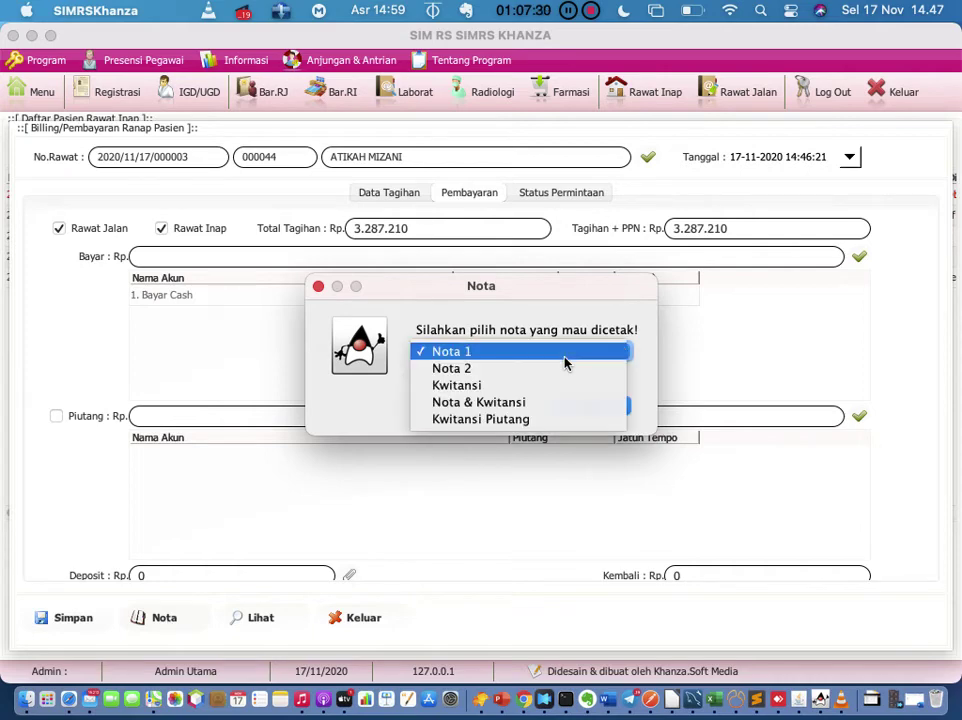
pyautogui.click(565, 360)
# Step: Produce the Nota 1 slip and cancel Safari's print dialog to view the 3.287.210 bill
pyautogui.click(590, 403)
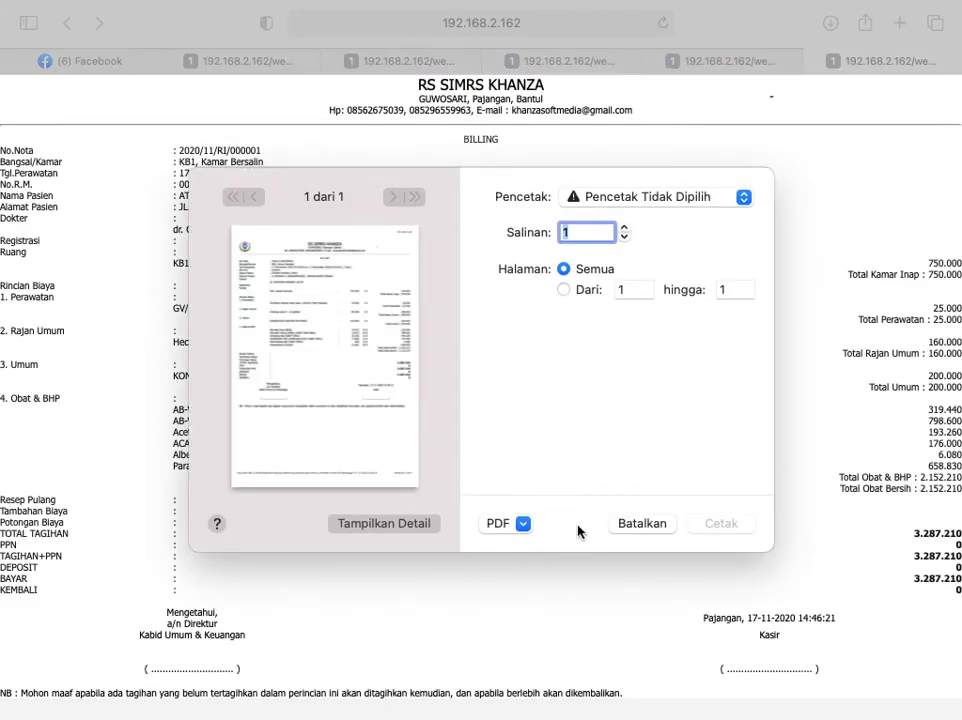
pyautogui.click(632, 524)
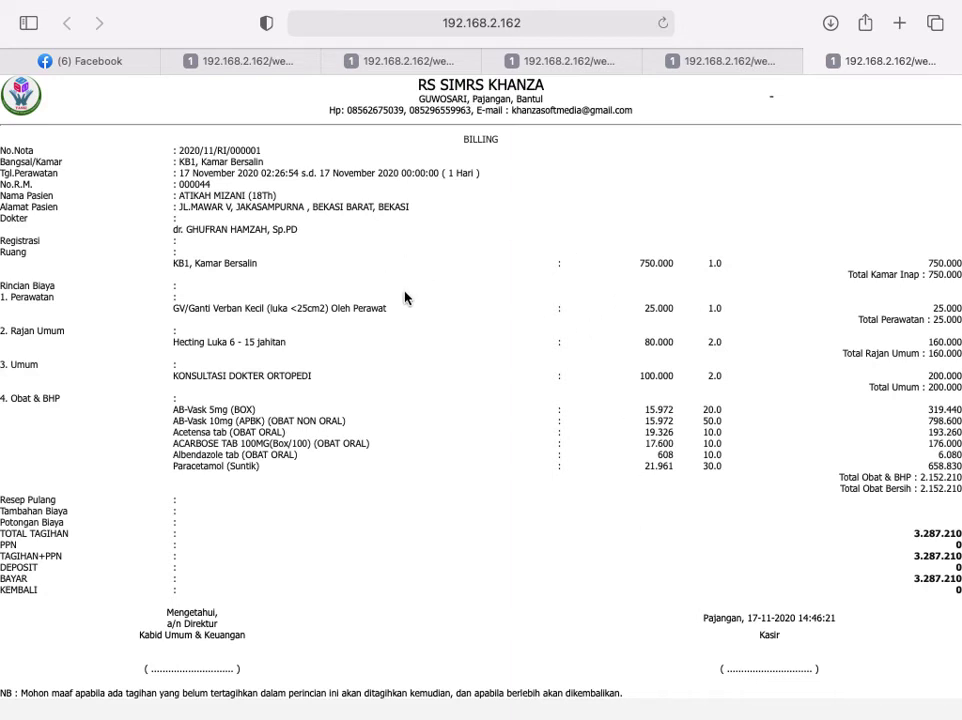
pyautogui.hotkey('ctrl', 'Up')
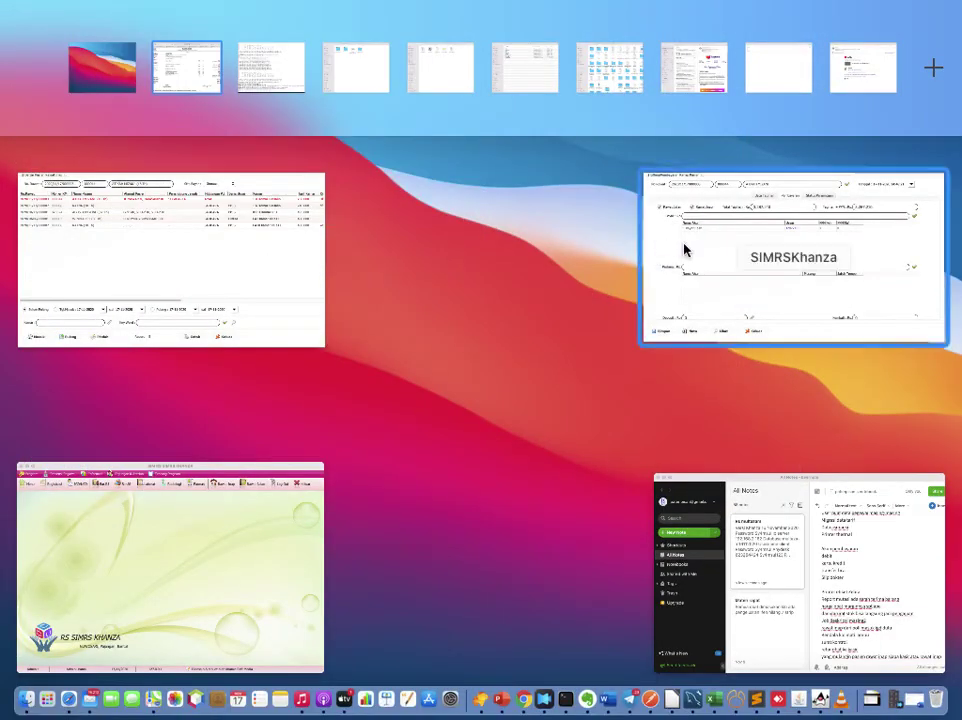
# Step: Close the SIMRS Khanza billing window and run Update Hari Perawatan on the inpatient table
pyautogui.click(238, 301)
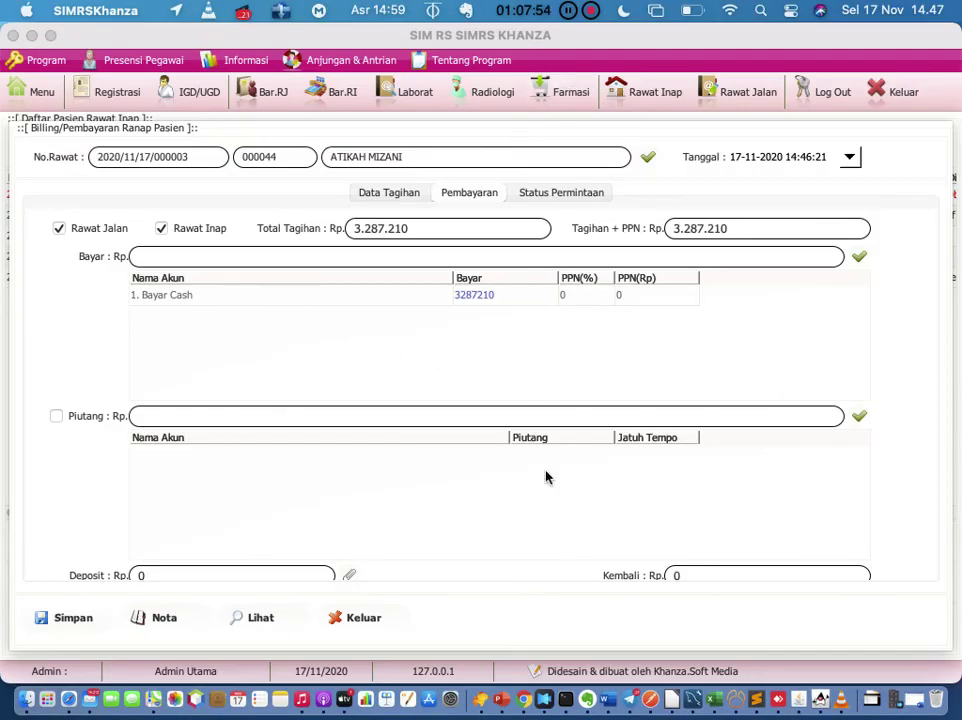
pyautogui.click(365, 619)
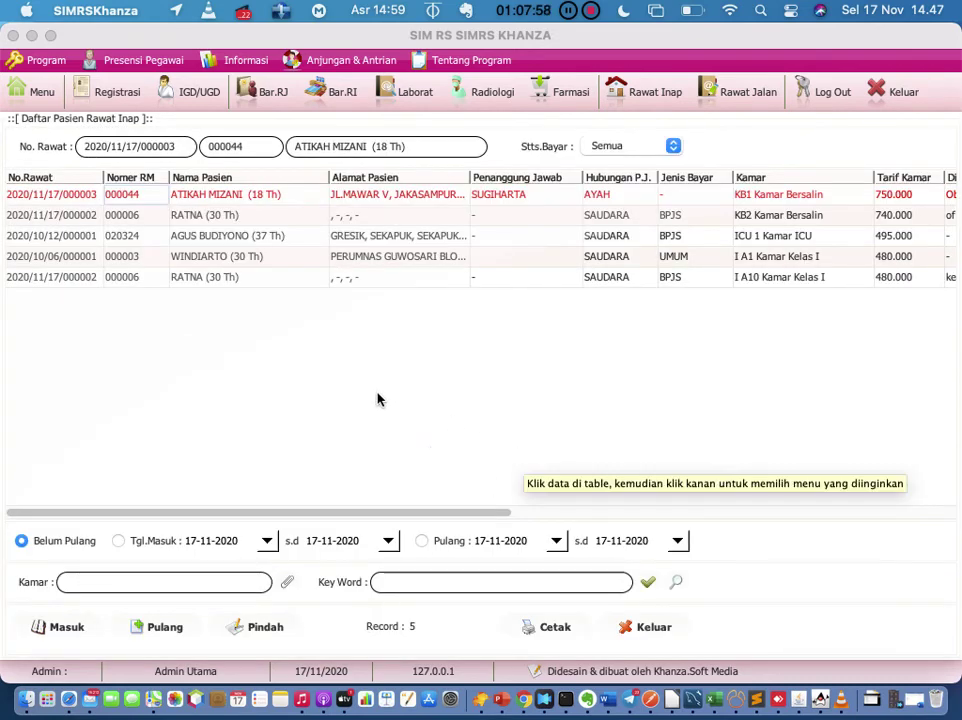
pyautogui.rightClick(302, 336)
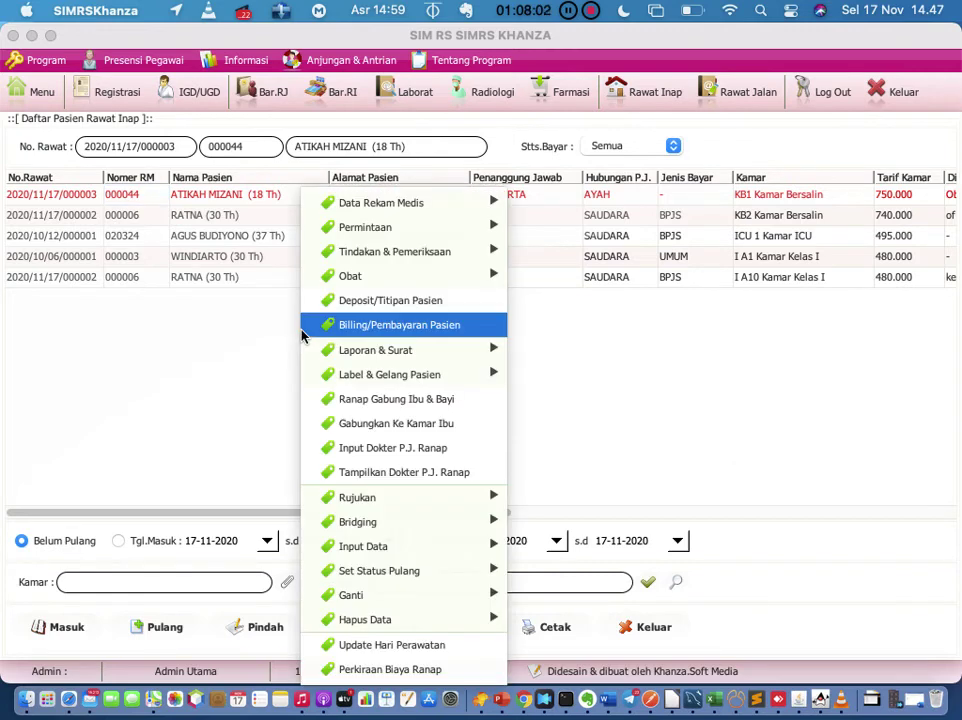
pyautogui.click(349, 648)
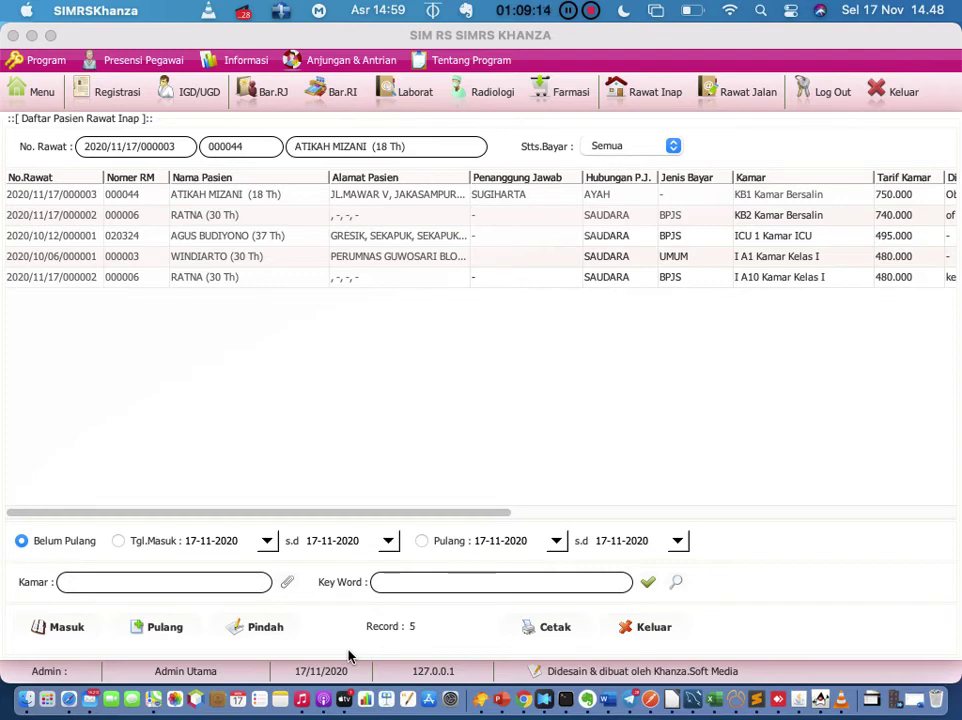
# Step: In the Evernote note, add 'hitung minimal jam rawat inap' on a new line below the discharge question
pyautogui.click(588, 700)
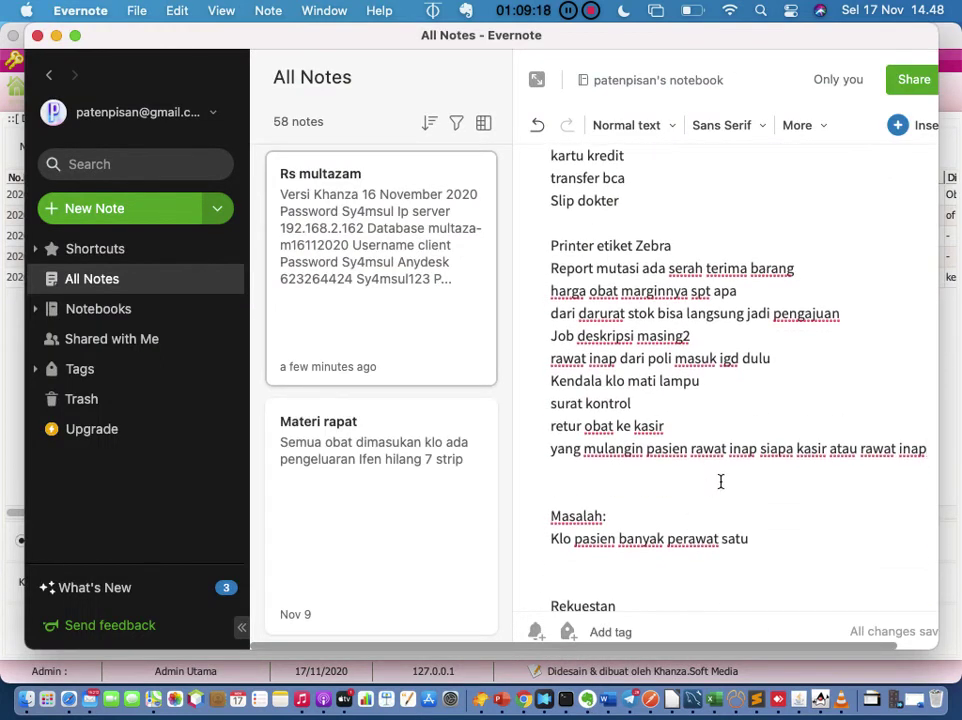
pyautogui.press('Return')
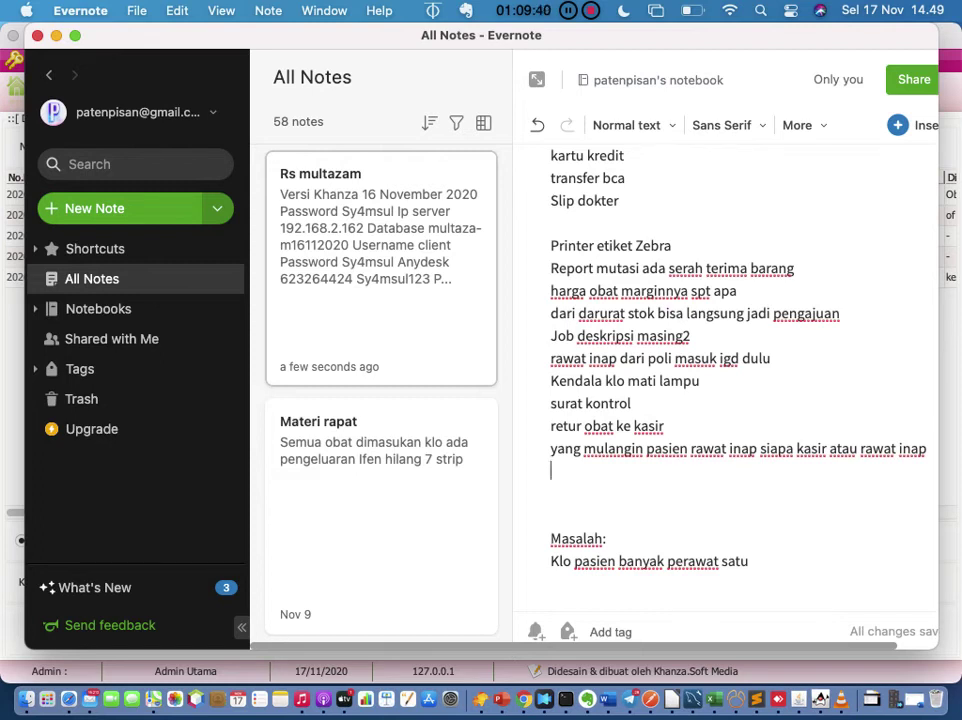
pyautogui.write('hitung')
pyautogui.write('minami')
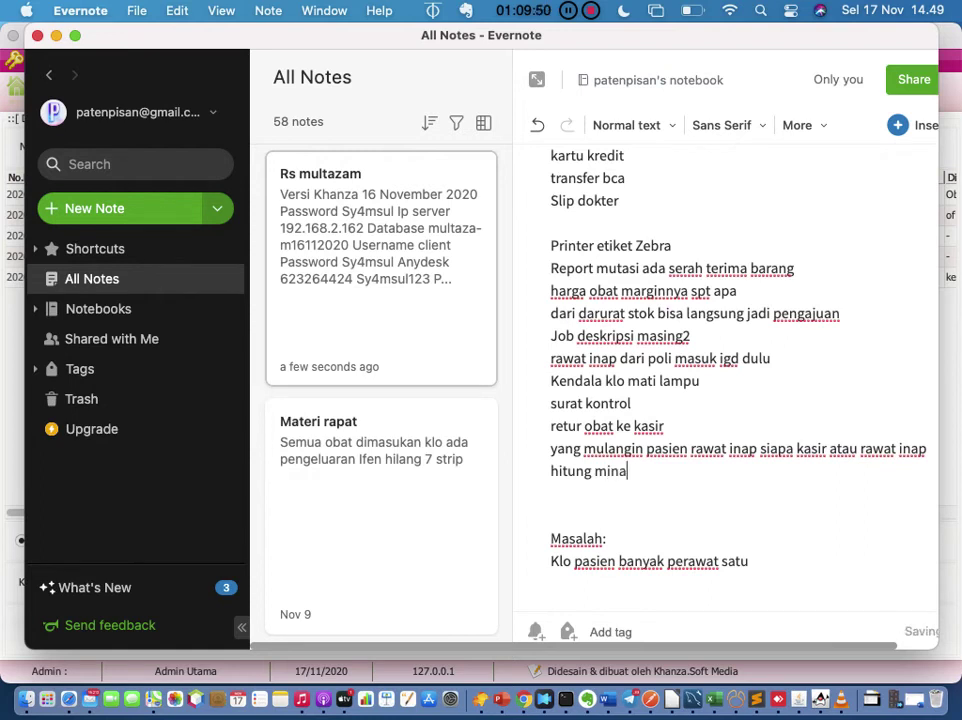
pyautogui.press('BackSpace')
pyautogui.press('BackSpace')
pyautogui.press('BackSpace')
pyautogui.write('imal jam rawat inap')
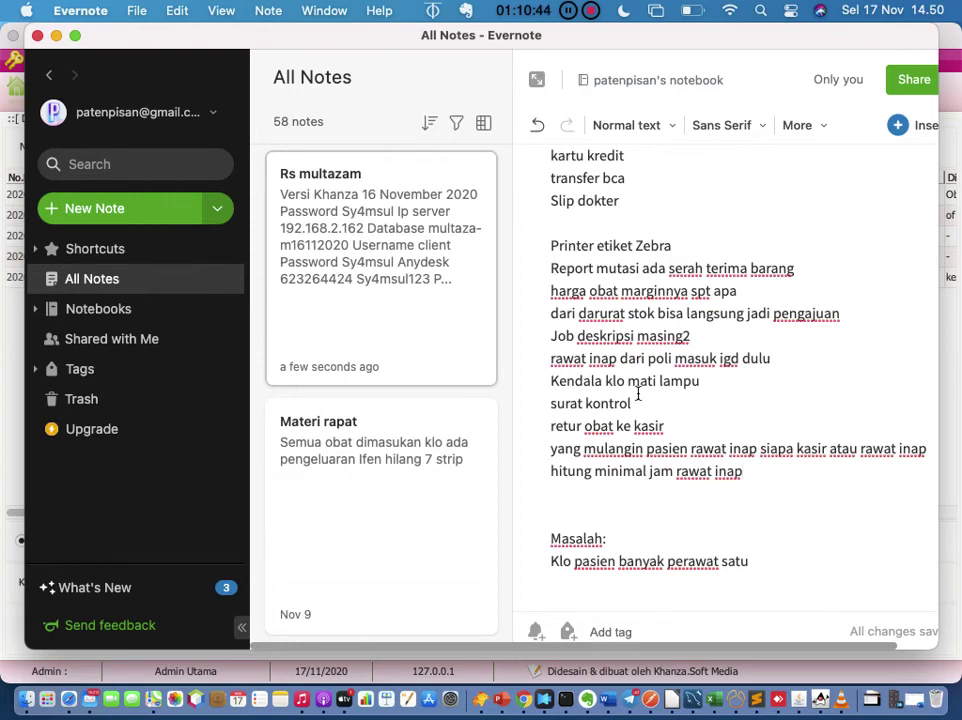
# Step: Open Perkiraan Biaya Ranap from the Daftar Pasien Rawat Inap table's context menu
pyautogui.click(819, 699)
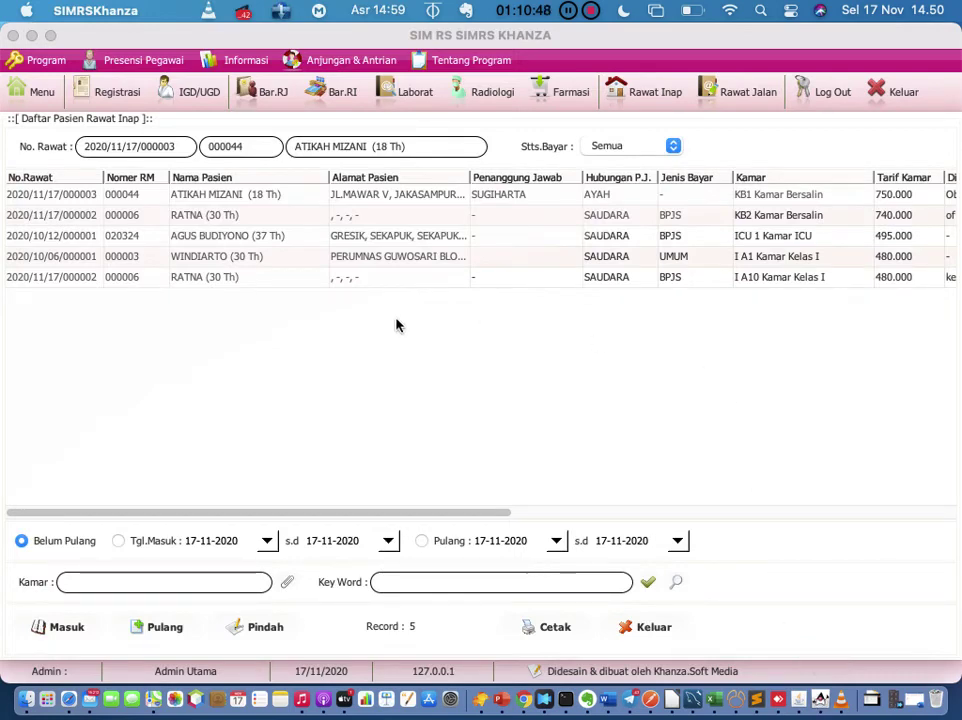
pyautogui.rightClick(308, 324)
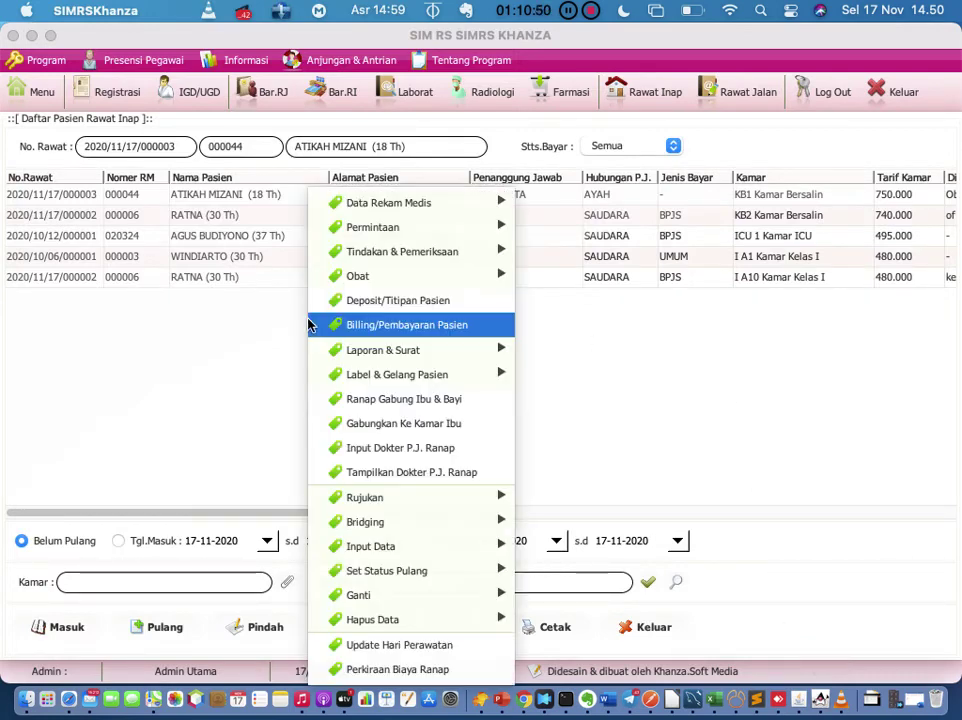
pyautogui.click(361, 646)
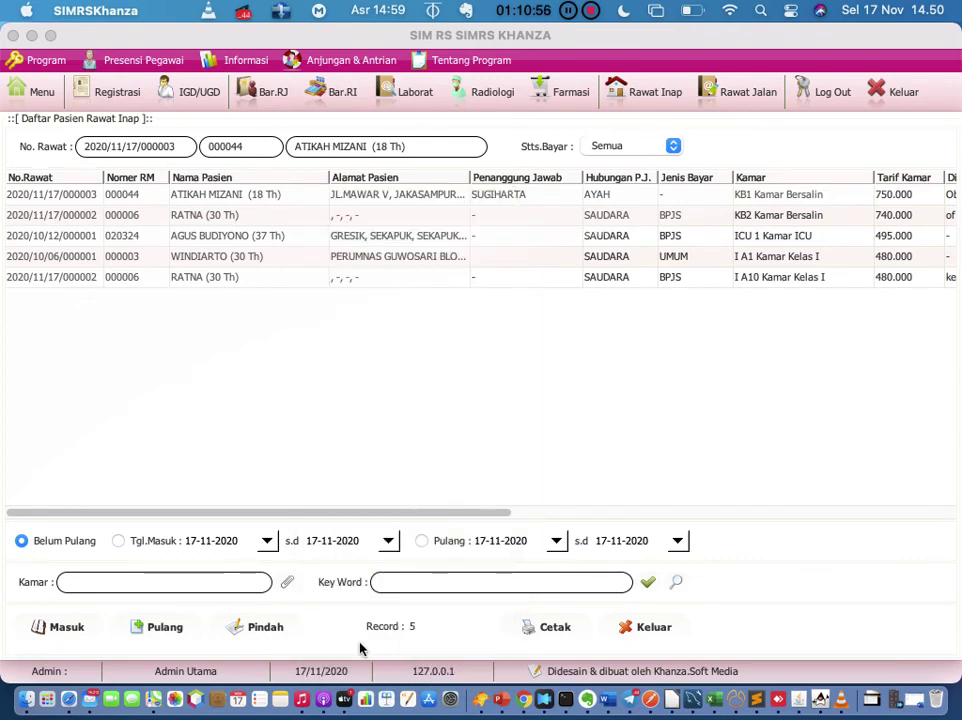
pyautogui.rightClick(263, 310)
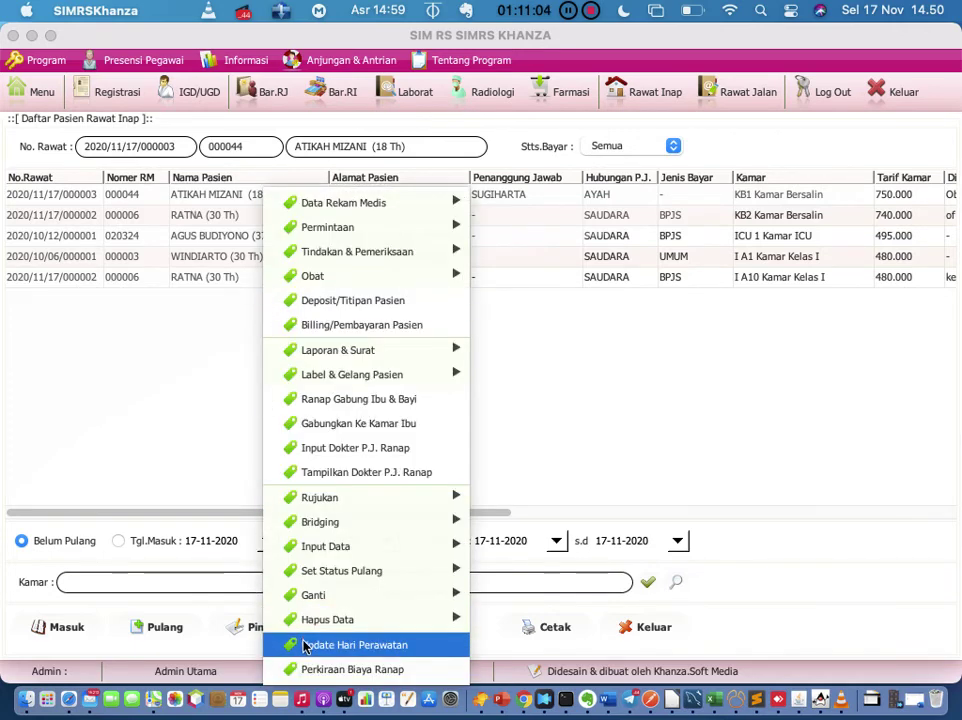
pyautogui.click(311, 677)
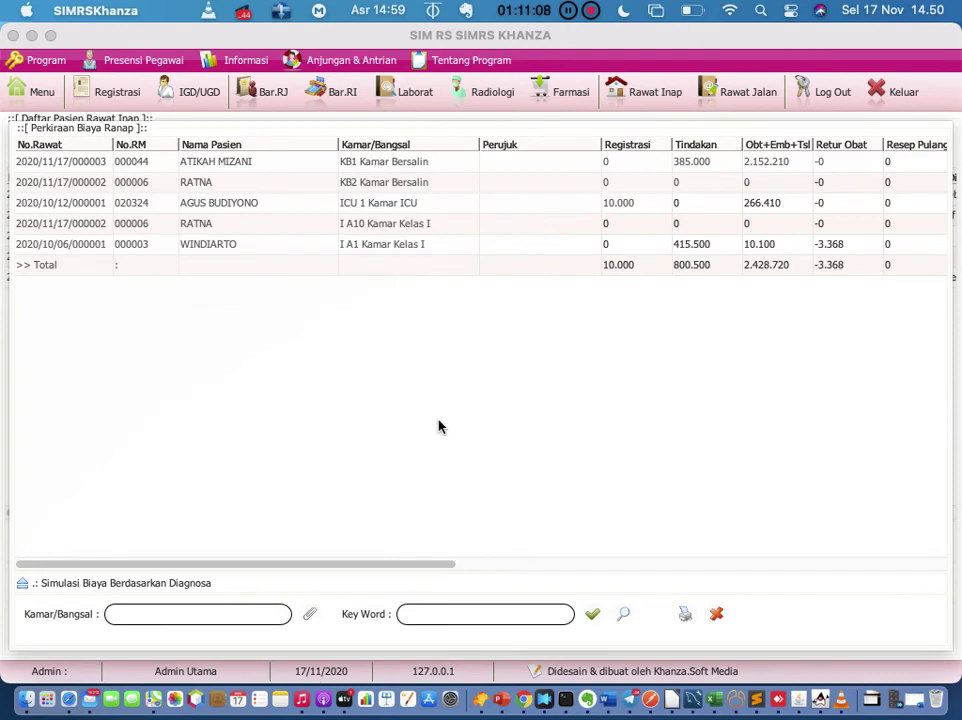
# Step: Scroll the Perkiraan Biaya Ranap table right to review totals and limits, then close it
pyautogui.hscroll(10, 496, 412)
pyautogui.hscroll(5, 496, 413)
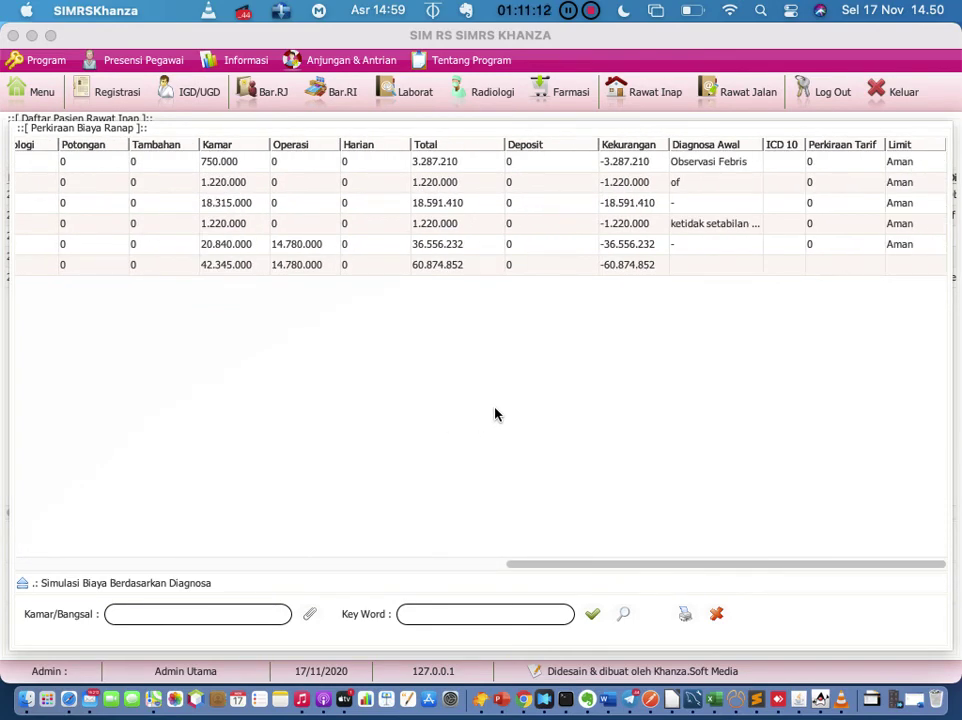
pyautogui.click(716, 613)
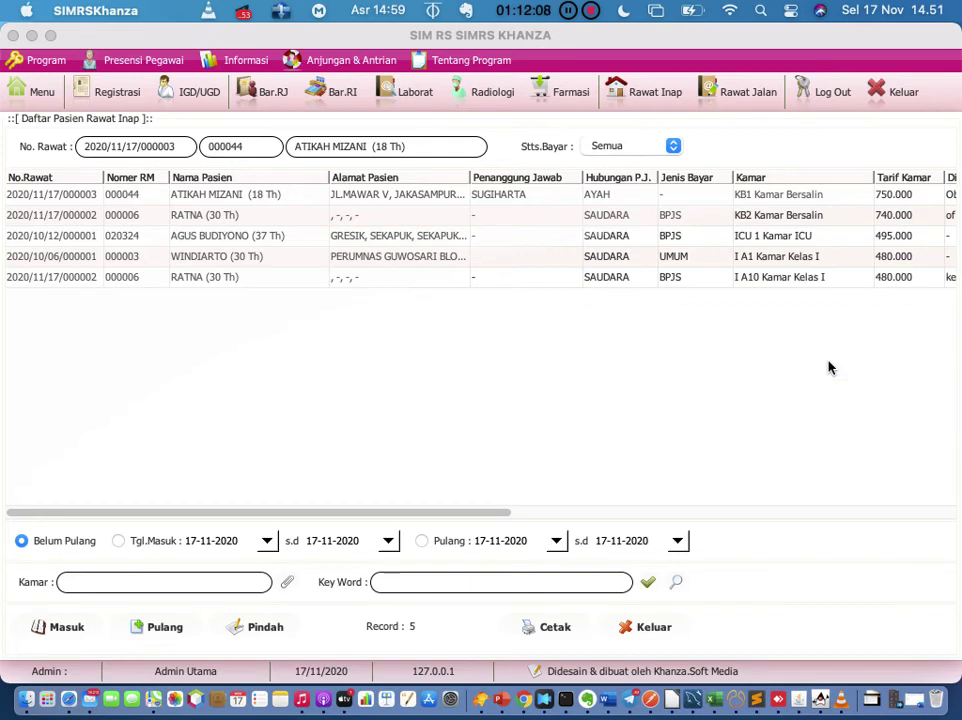
# Step: Select the KB1 Kamar Bersalin patient's row and start her discharge with Pulang
pyautogui.click(268, 200)
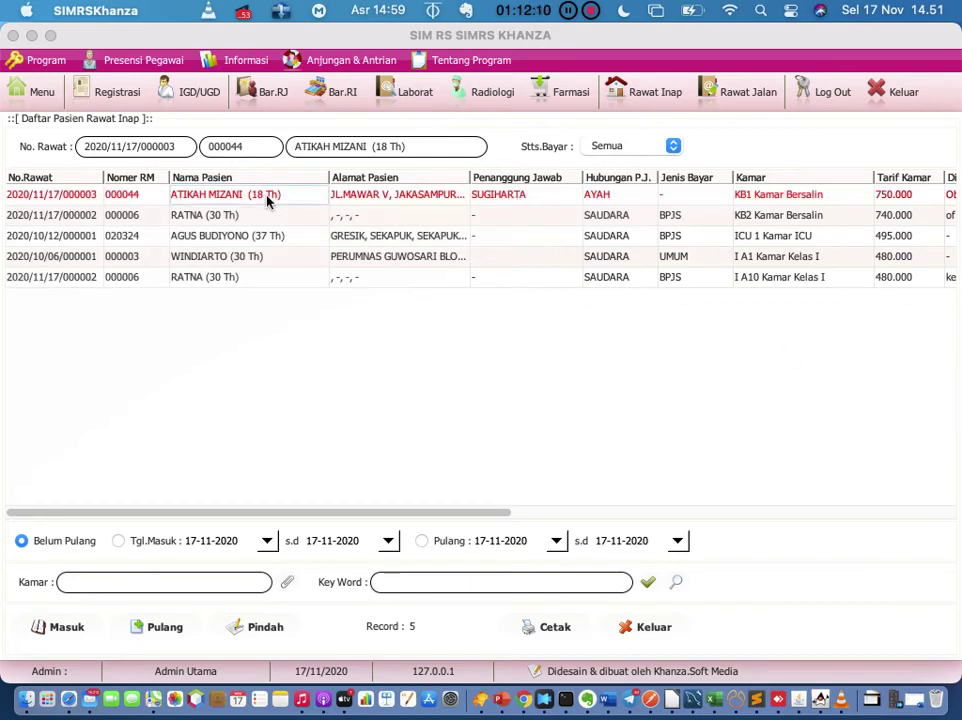
pyautogui.rightClick(268, 200)
pyautogui.moveTo(268, 202)
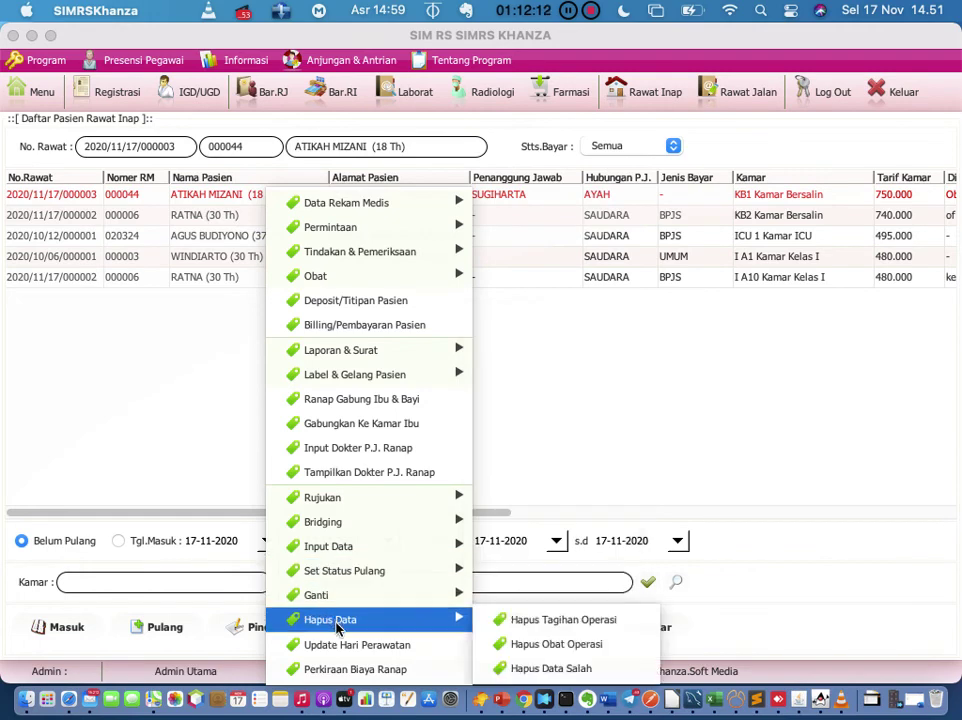
pyautogui.moveTo(330, 546)
pyautogui.click(571, 467)
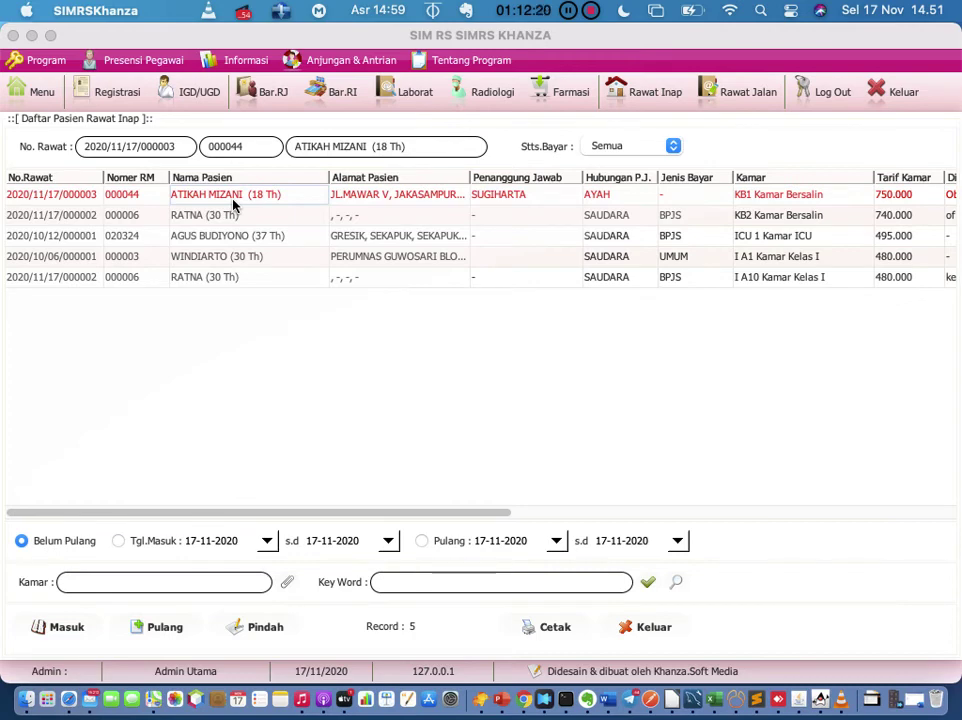
pyautogui.click(160, 628)
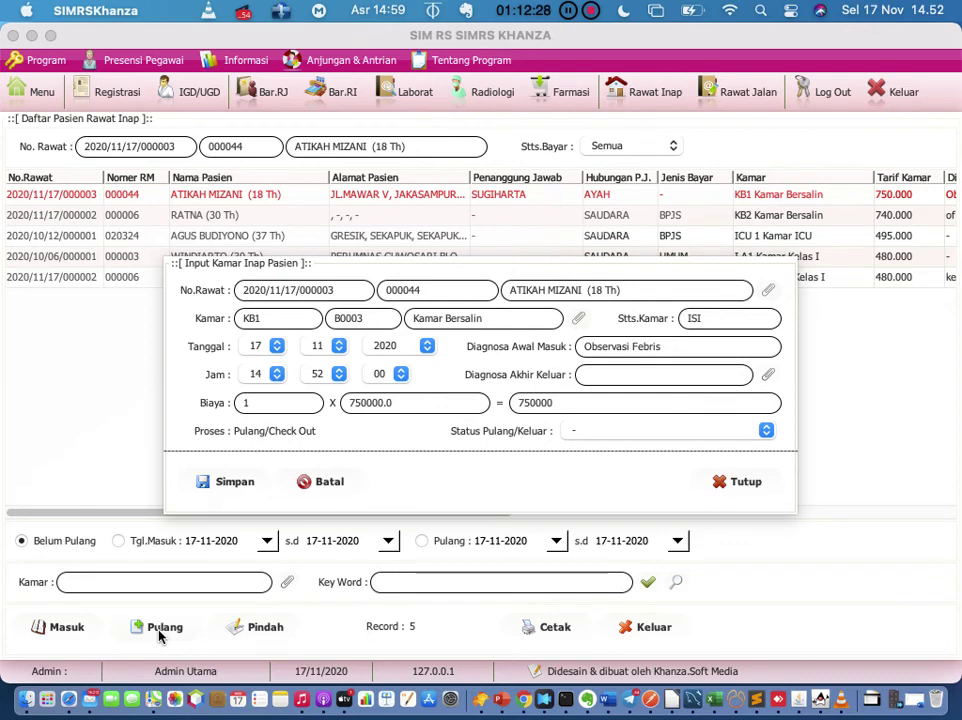
# Step: Leave the Diagnosa Akhir Keluar field empty and open its diagnosis lookup
pyautogui.click(636, 377)
pyautogui.write('Ty')
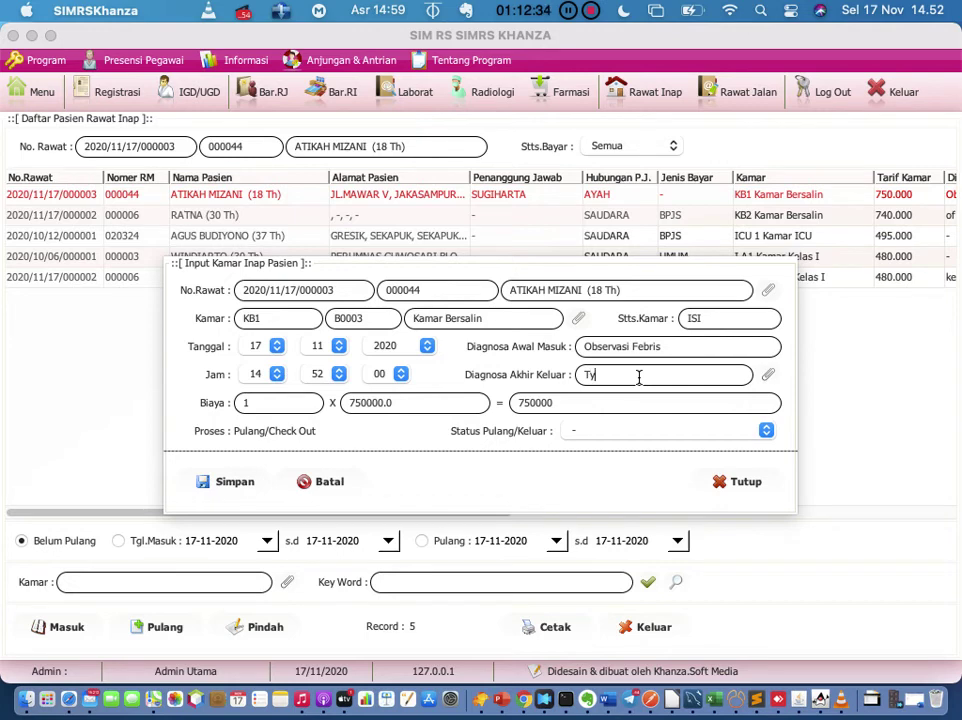
pyautogui.press('BackSpace')
pyautogui.press('BackSpace')
pyautogui.write('A01.0')
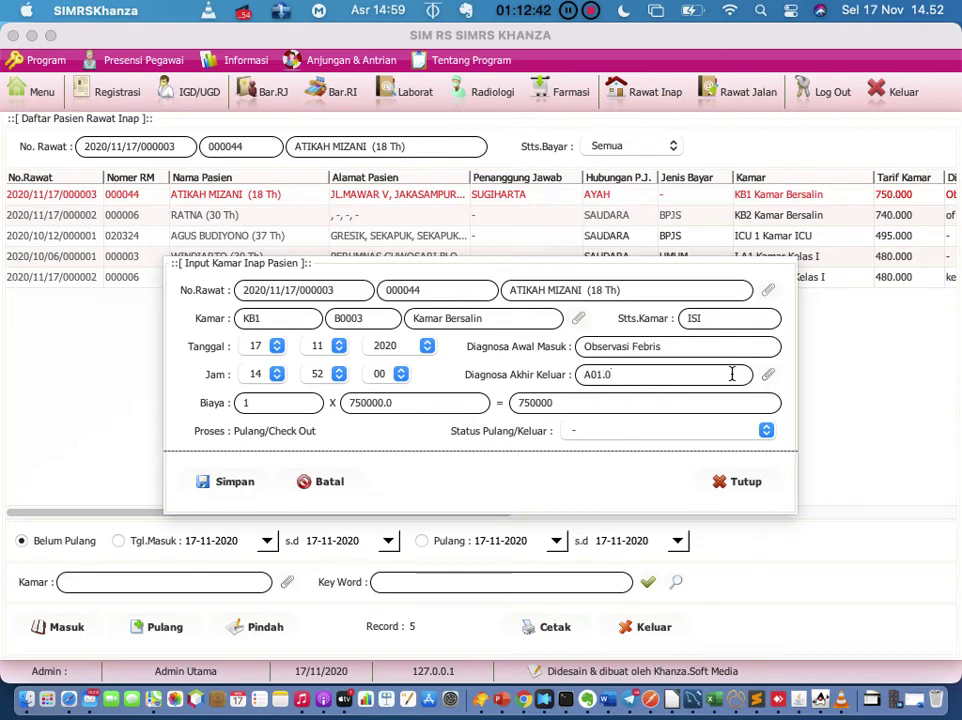
pyautogui.press('BackSpace')
pyautogui.press('BackSpace')
pyautogui.press('BackSpace')
pyautogui.press('BackSpace')
pyautogui.press('BackSpace')
pyautogui.click(767, 375)
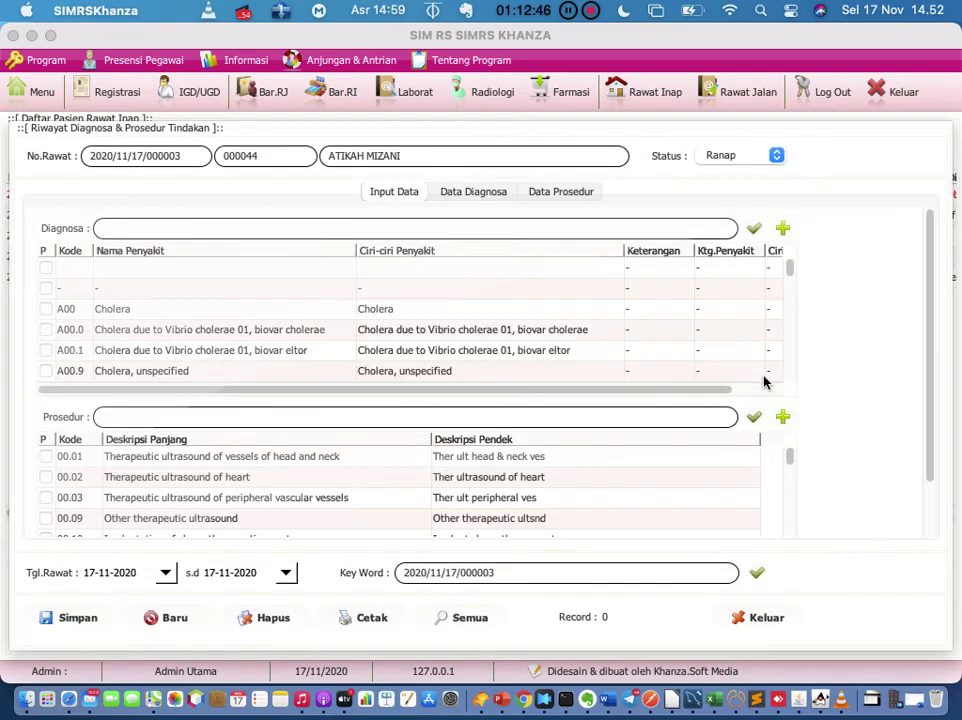
# Step: Search 'a01', tick and save A01.0 Typhoid fever, then return to the discharge form
pyautogui.click(425, 232)
pyautogui.write('a01')
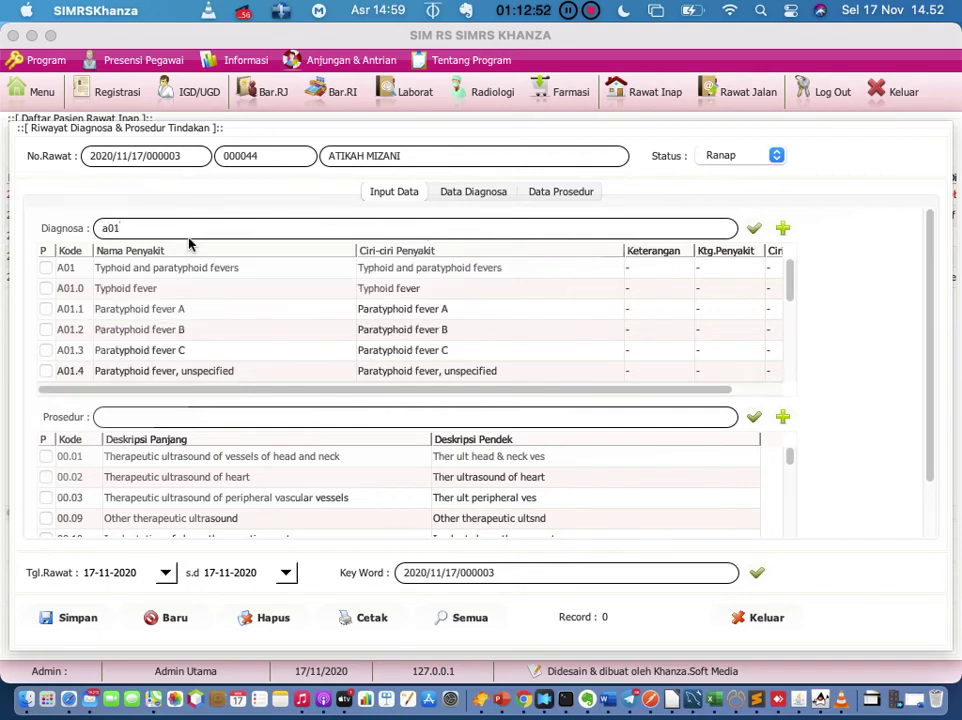
pyautogui.click(46, 288)
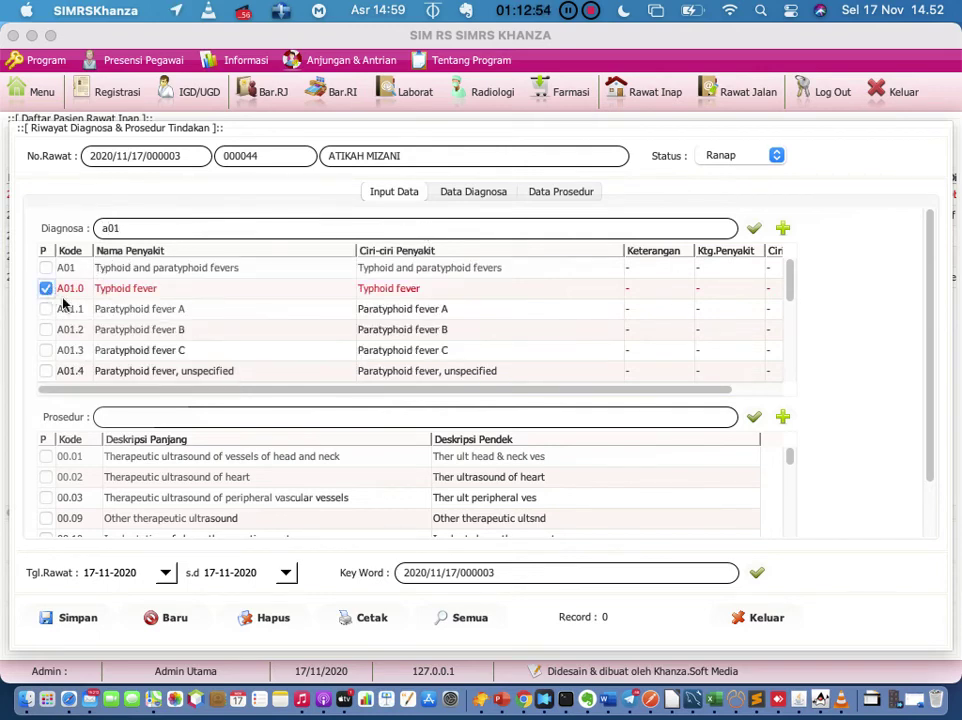
pyautogui.click(90, 622)
pyautogui.click(758, 617)
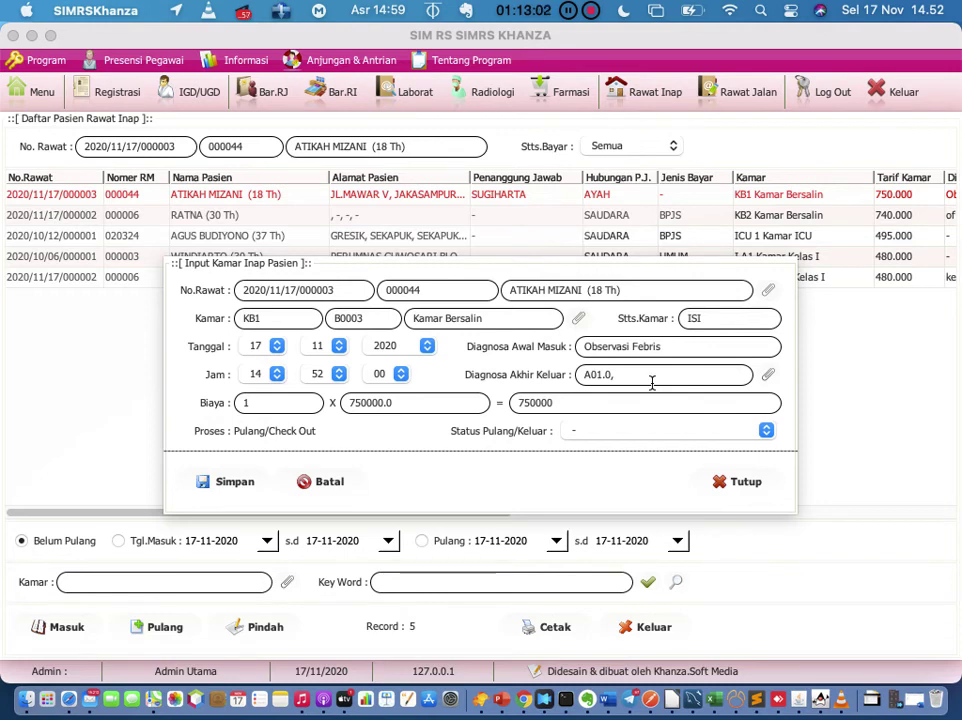
# Step: Set Status Pulang/Keluar to Membaik and save the patient's discharge
pyautogui.click(668, 431)
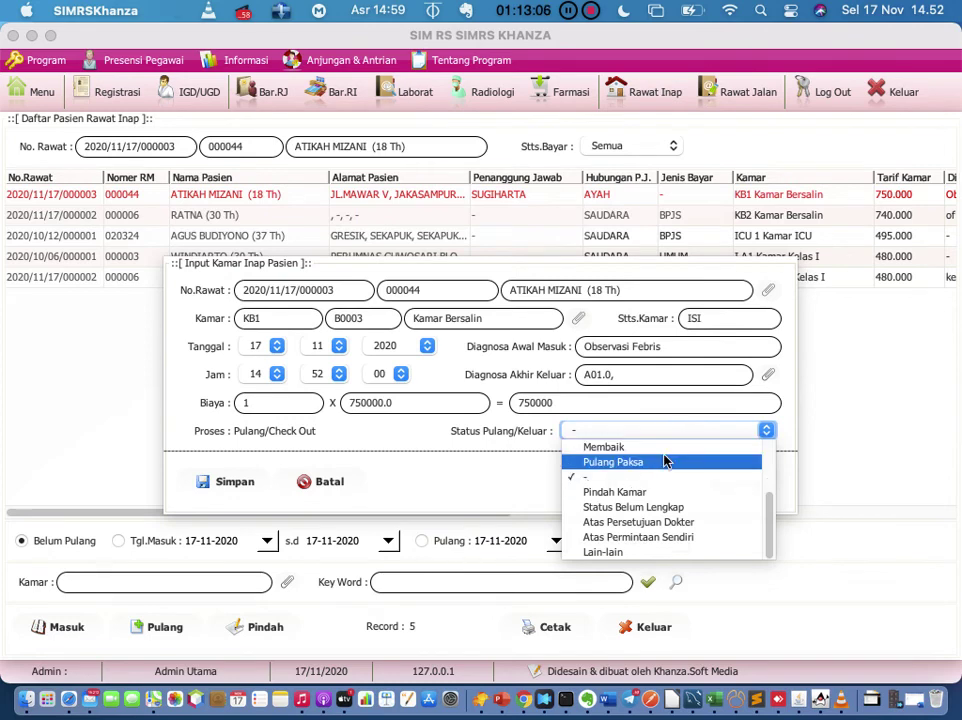
pyautogui.scroll(2, 665, 460)
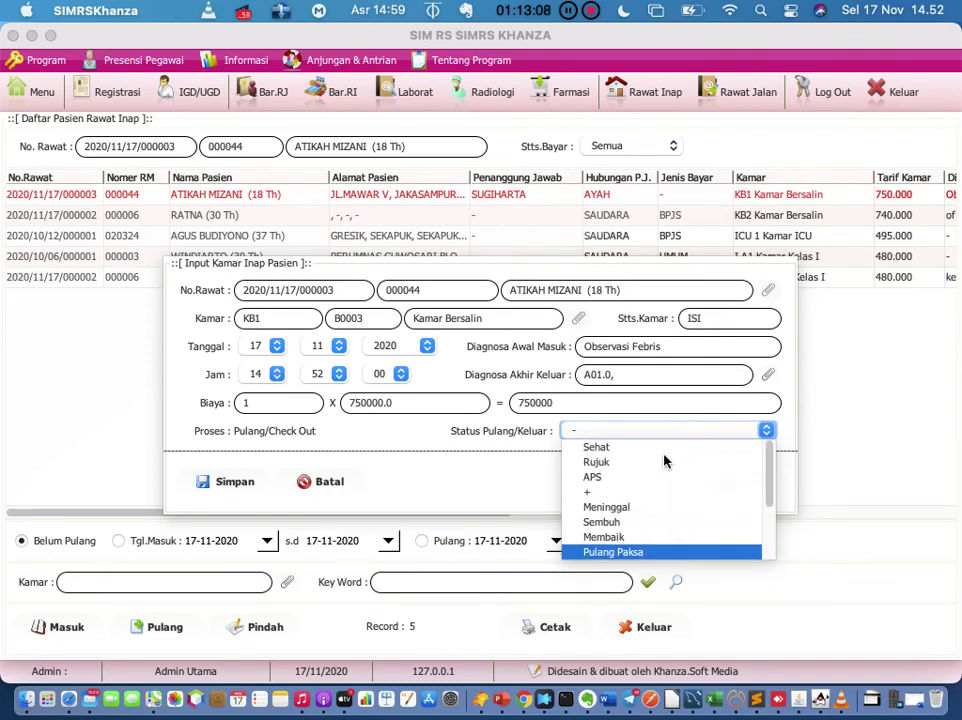
pyautogui.scroll(-1, 665, 460)
pyautogui.scroll(-5, 665, 460)
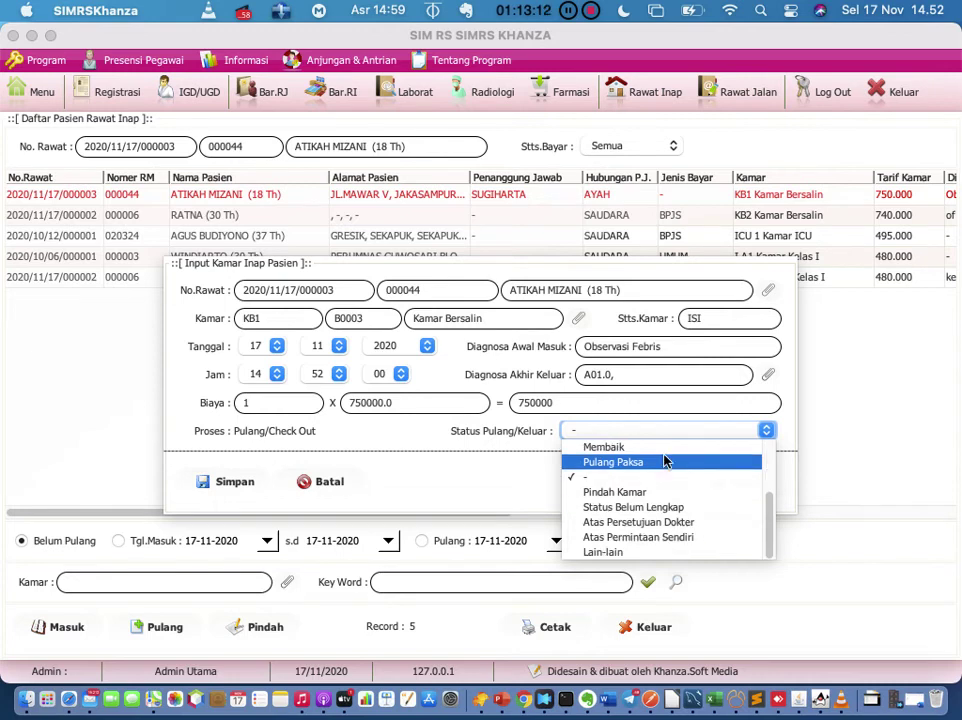
pyautogui.scroll(2, 665, 461)
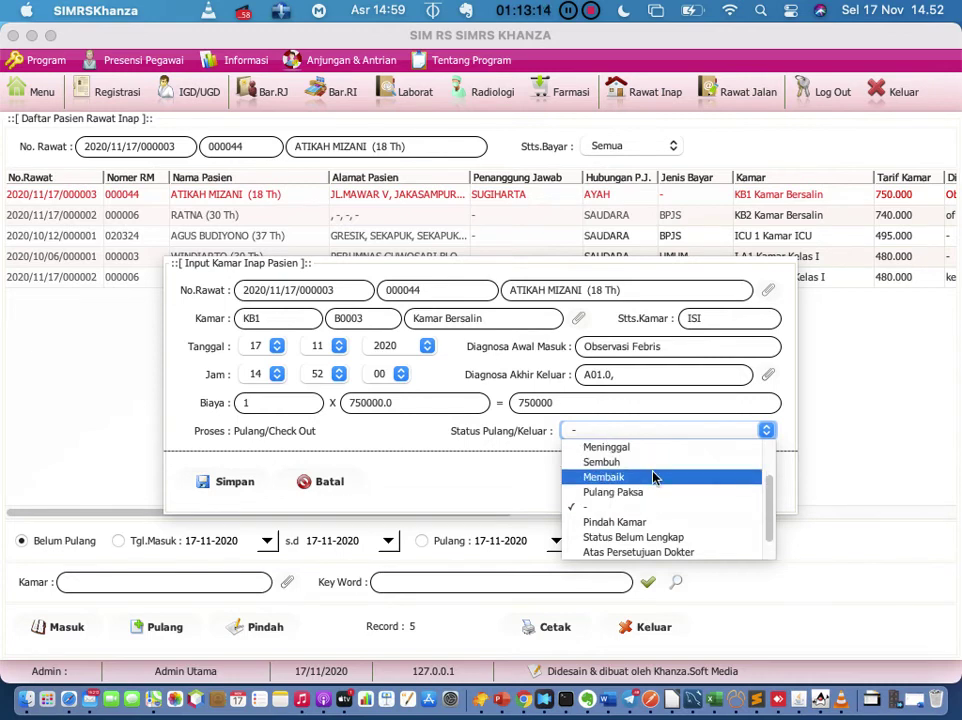
pyautogui.click(654, 476)
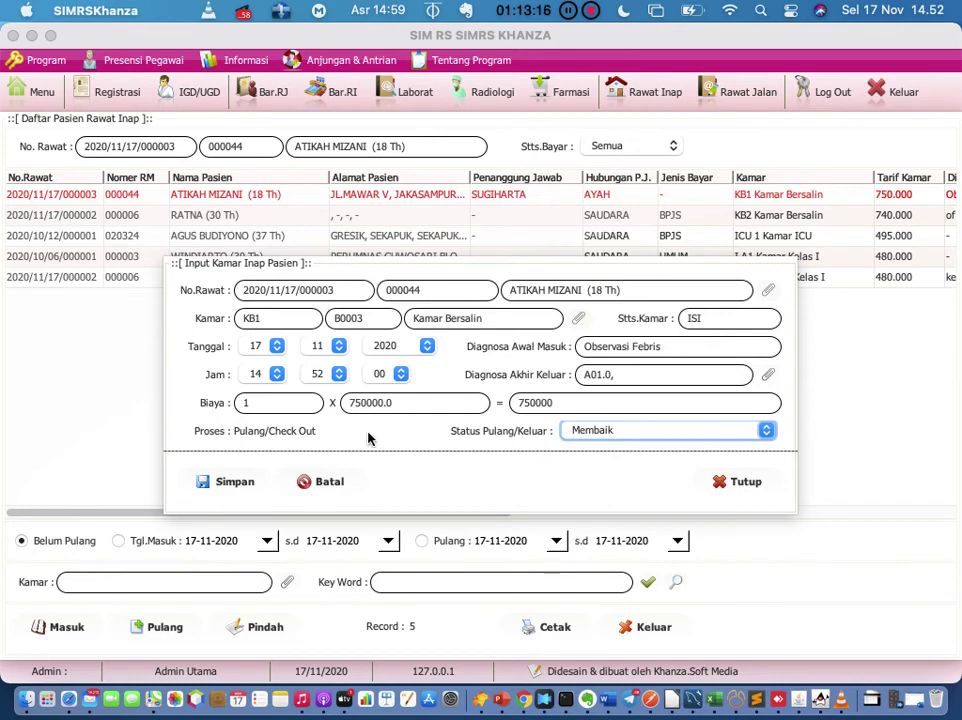
pyautogui.click(224, 484)
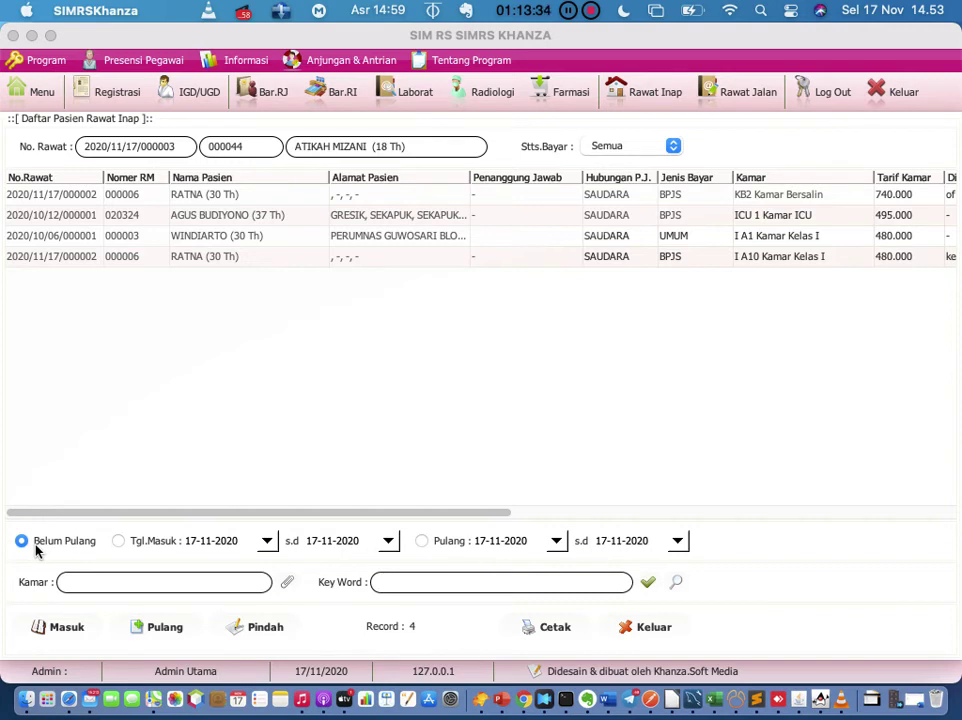
# Step: Change Tgl.Masuk start to 01-11-2020, refresh the Belum Pulang list, and select its first row
pyautogui.click(197, 540)
pyautogui.press('BackSpace')
pyautogui.press('BackSpace')
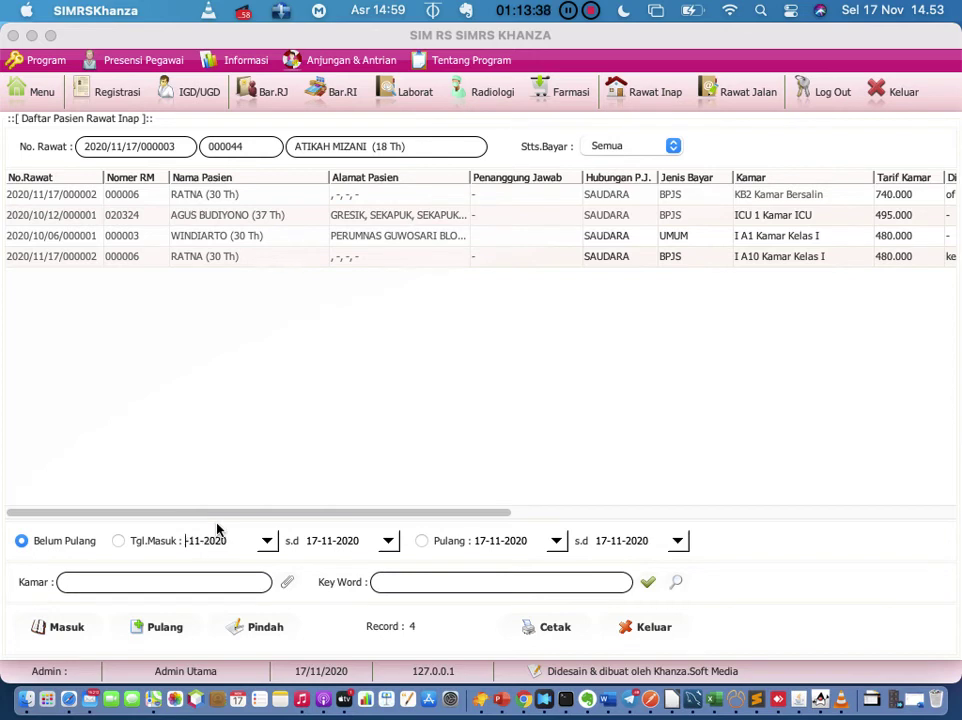
pyautogui.write('01')
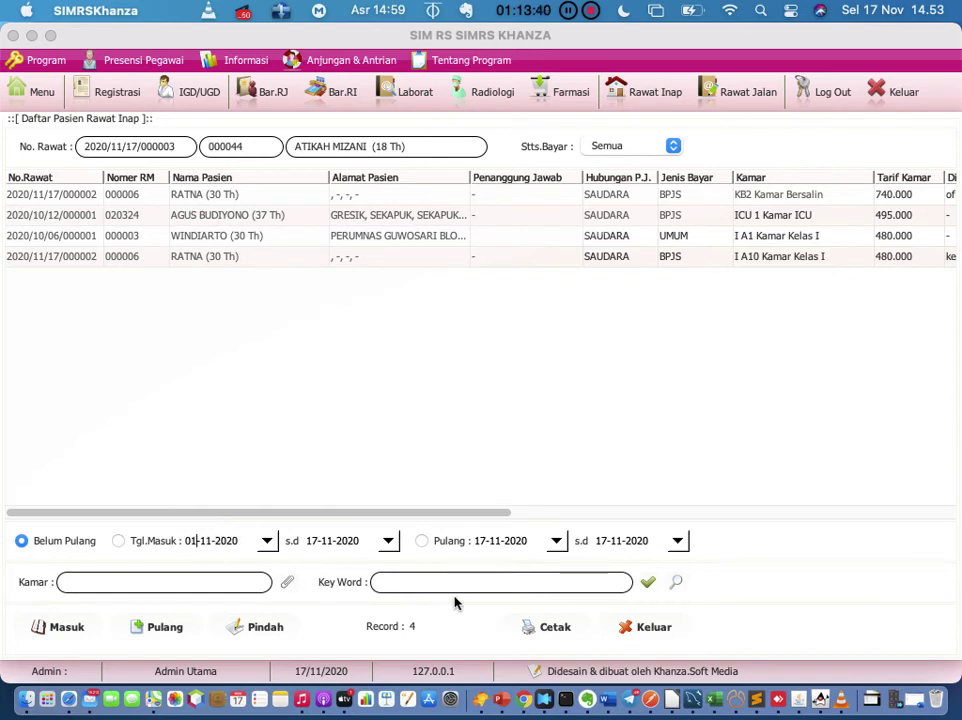
pyautogui.click(648, 584)
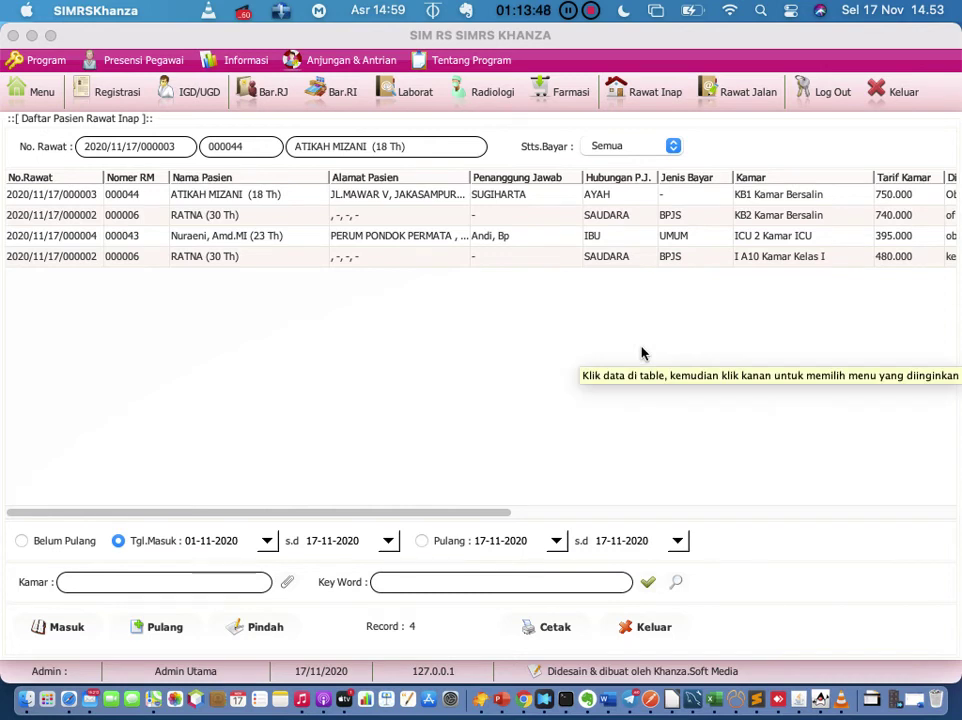
pyautogui.click(77, 541)
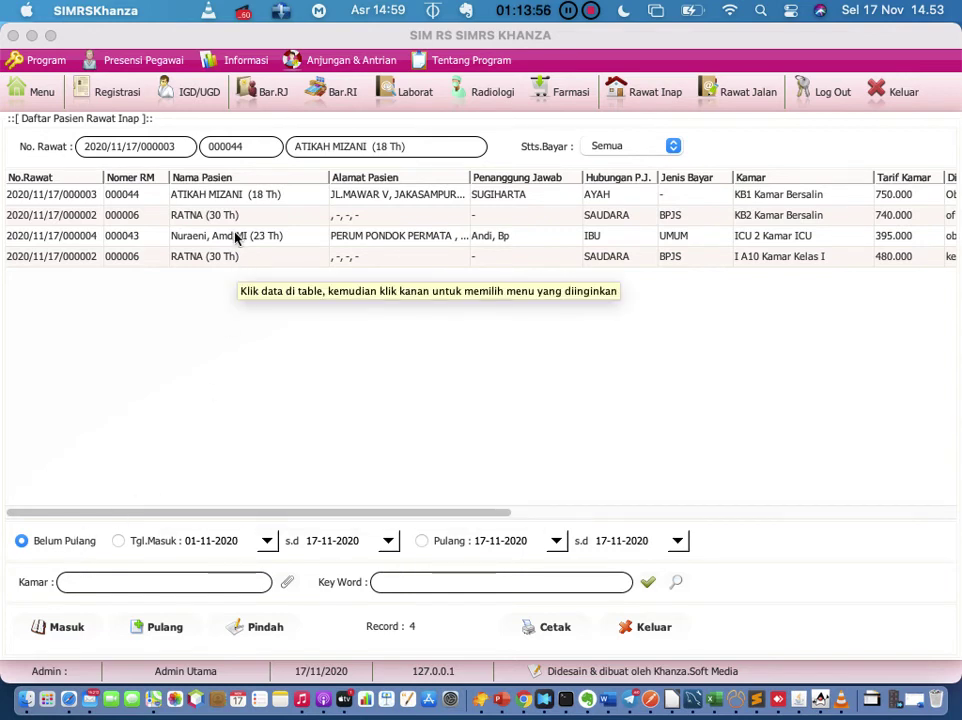
pyautogui.click(652, 583)
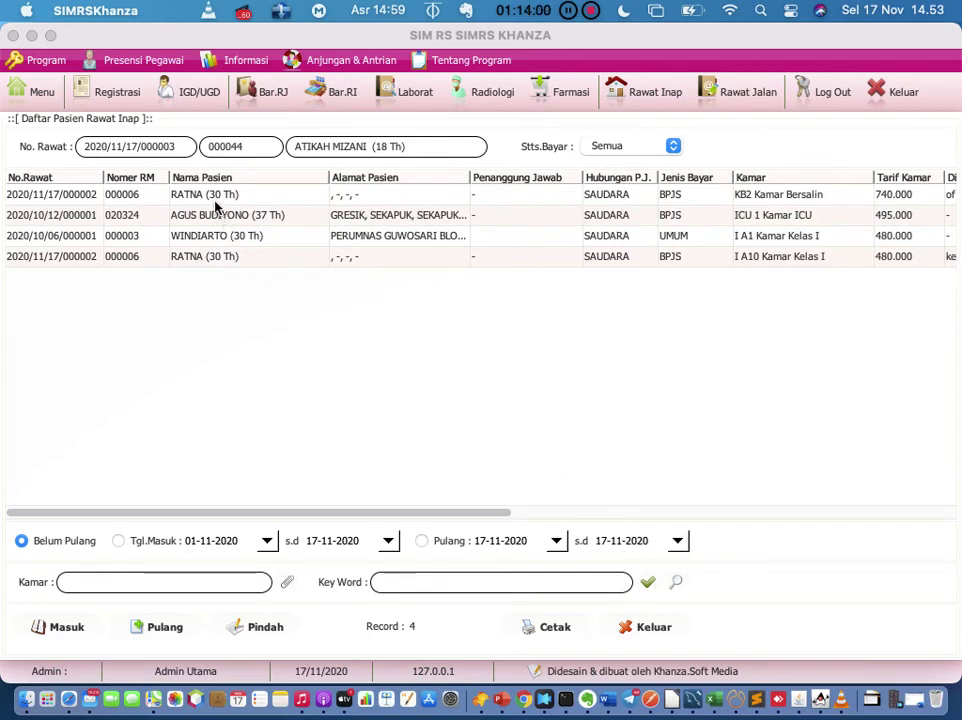
pyautogui.click(215, 196)
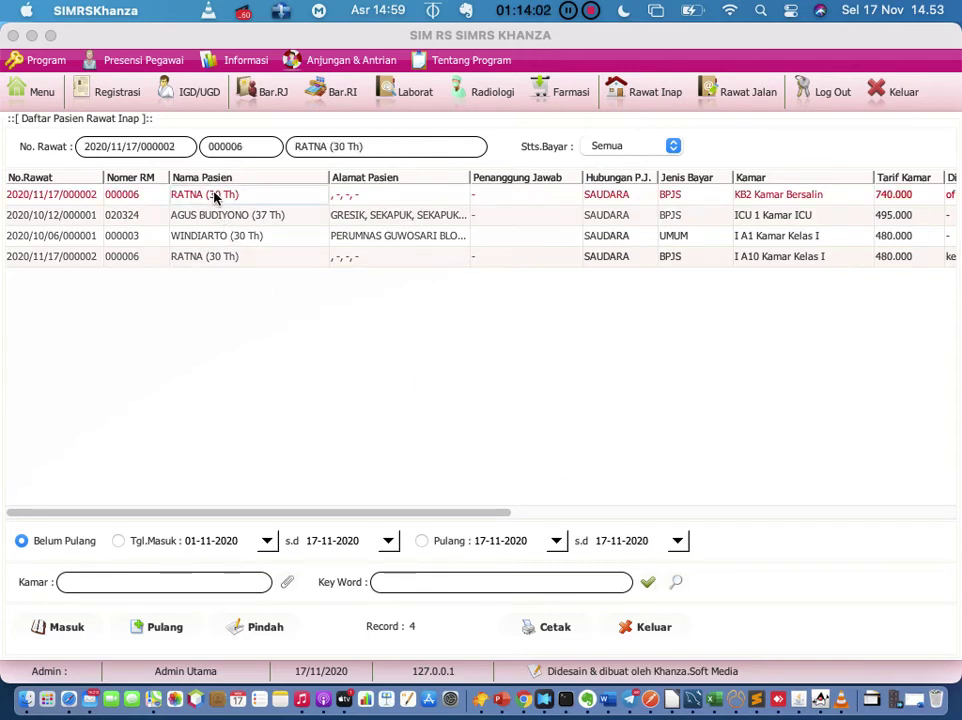
# Step: Transfer the patient to empty Kelas 1 bed I A6 using option 3, and save
pyautogui.click(255, 627)
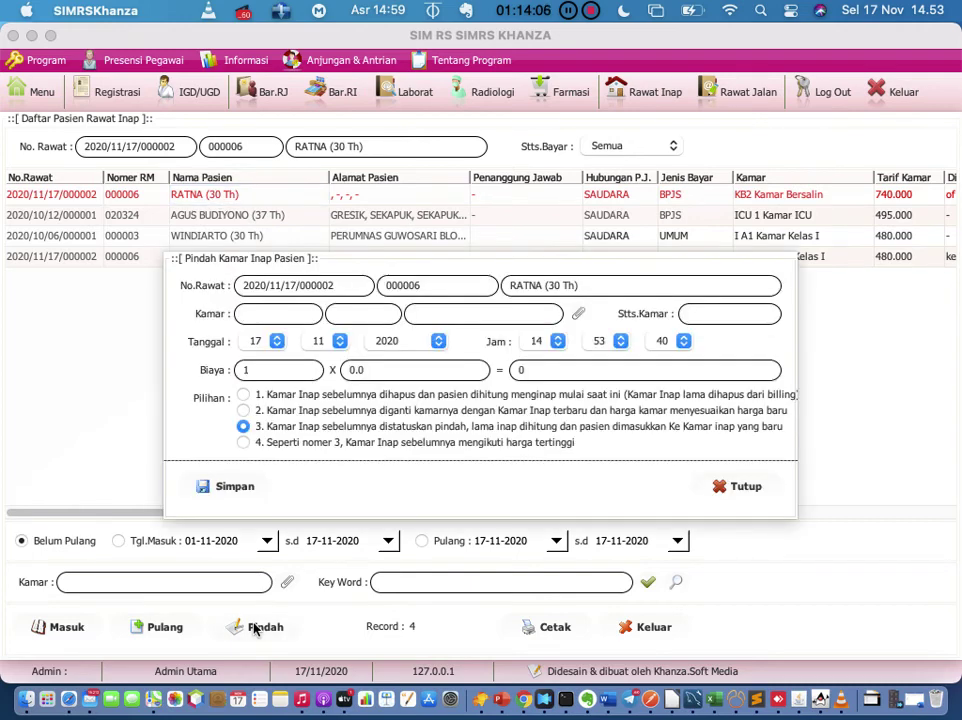
pyautogui.click(577, 314)
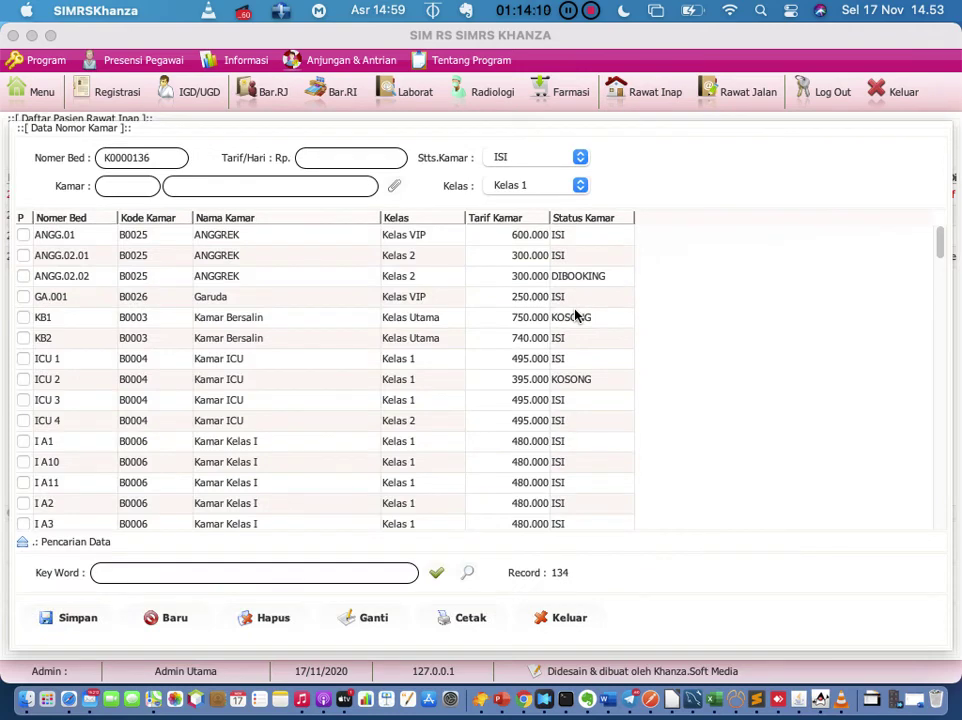
pyautogui.scroll(-5, 575, 316)
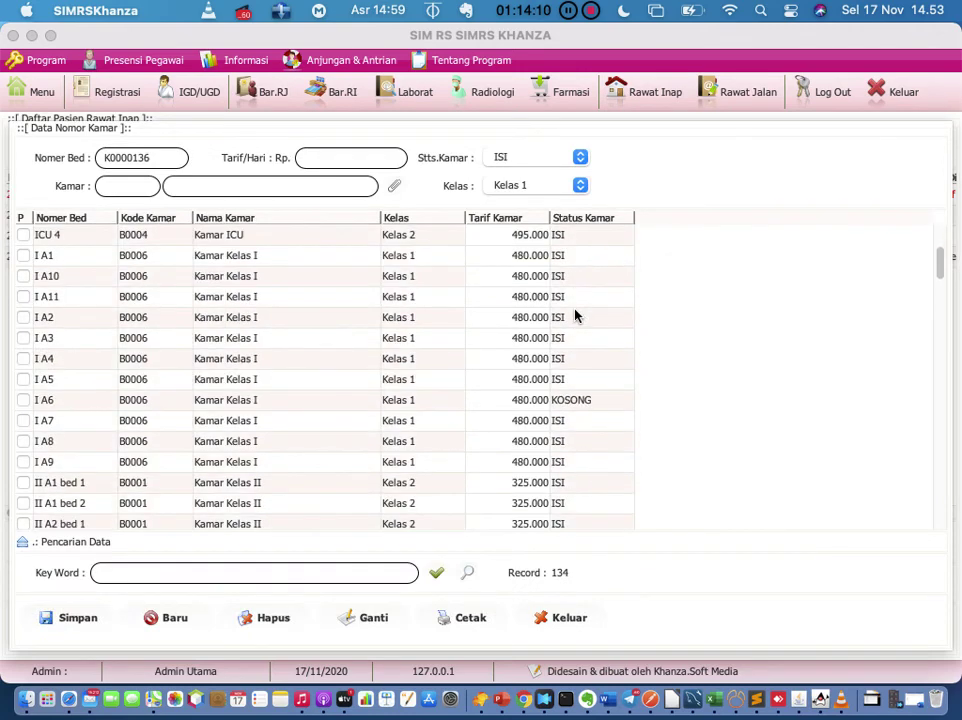
pyautogui.click(323, 325)
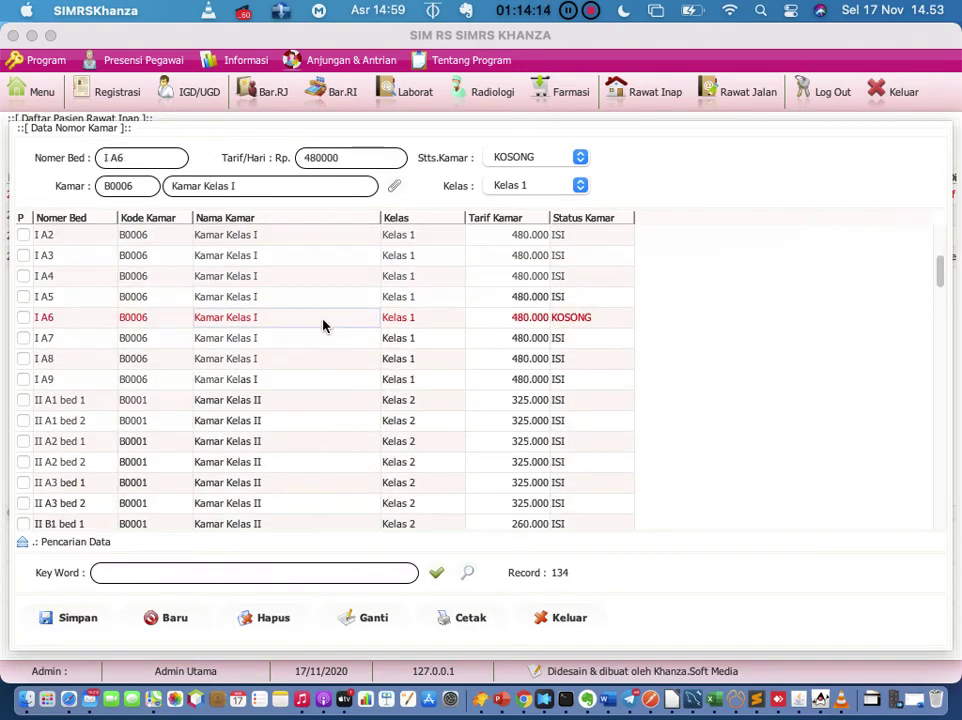
pyautogui.doubleClick(323, 325)
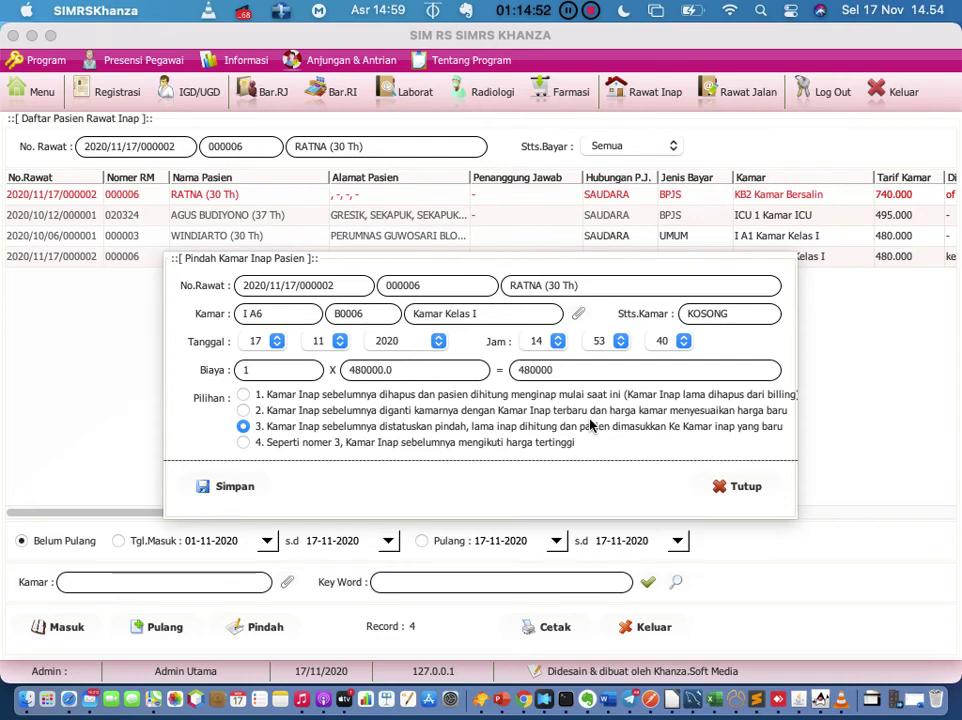
pyautogui.click(207, 486)
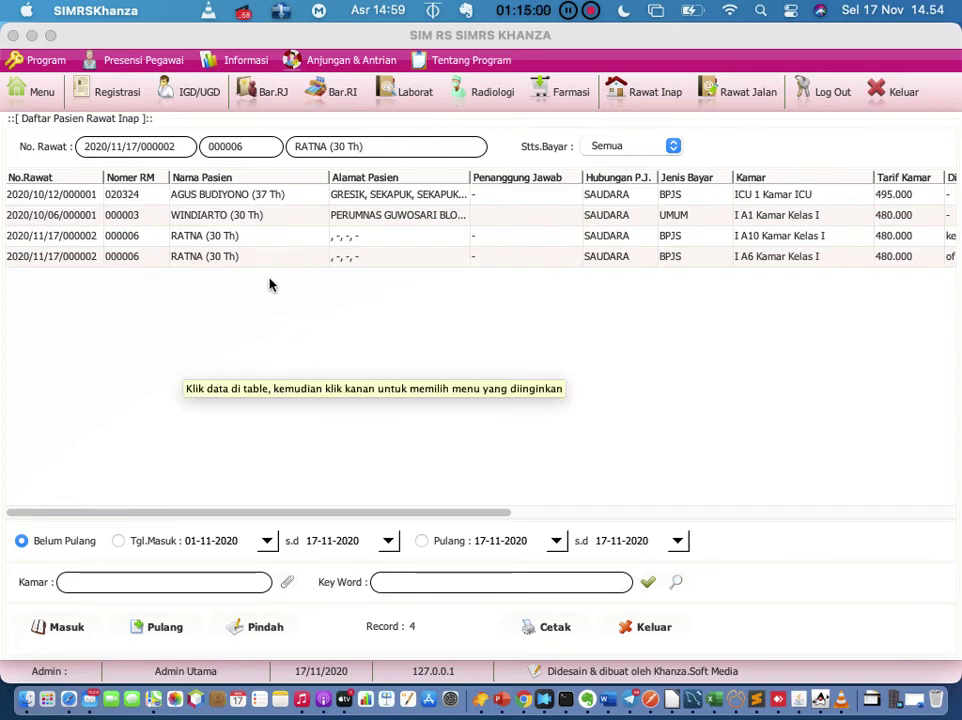
pyautogui.click(134, 258)
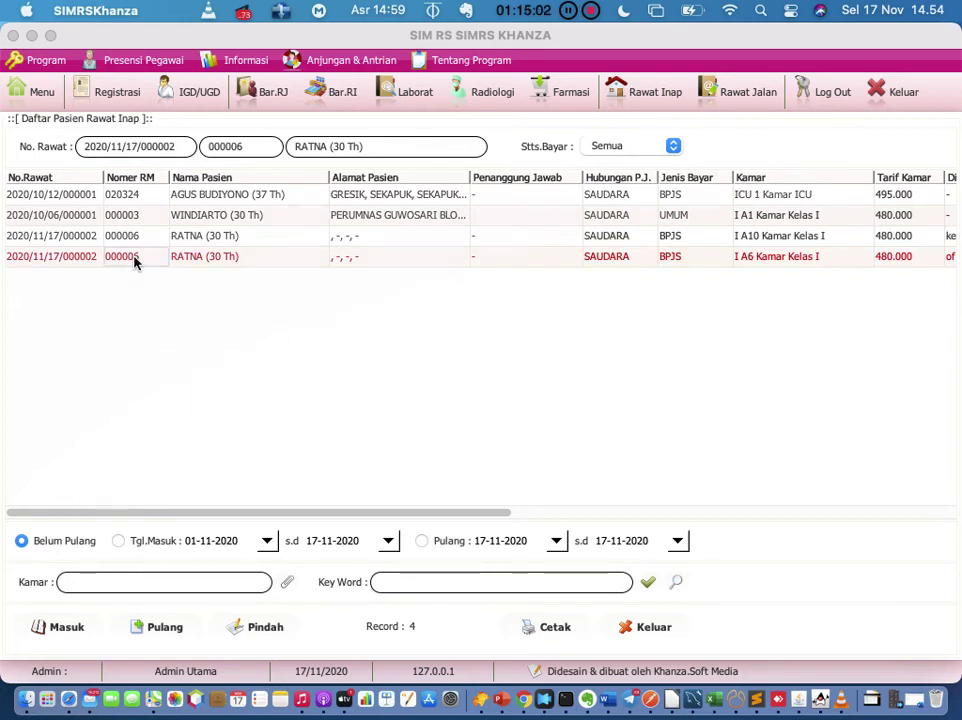
pyautogui.rightClick(136, 261)
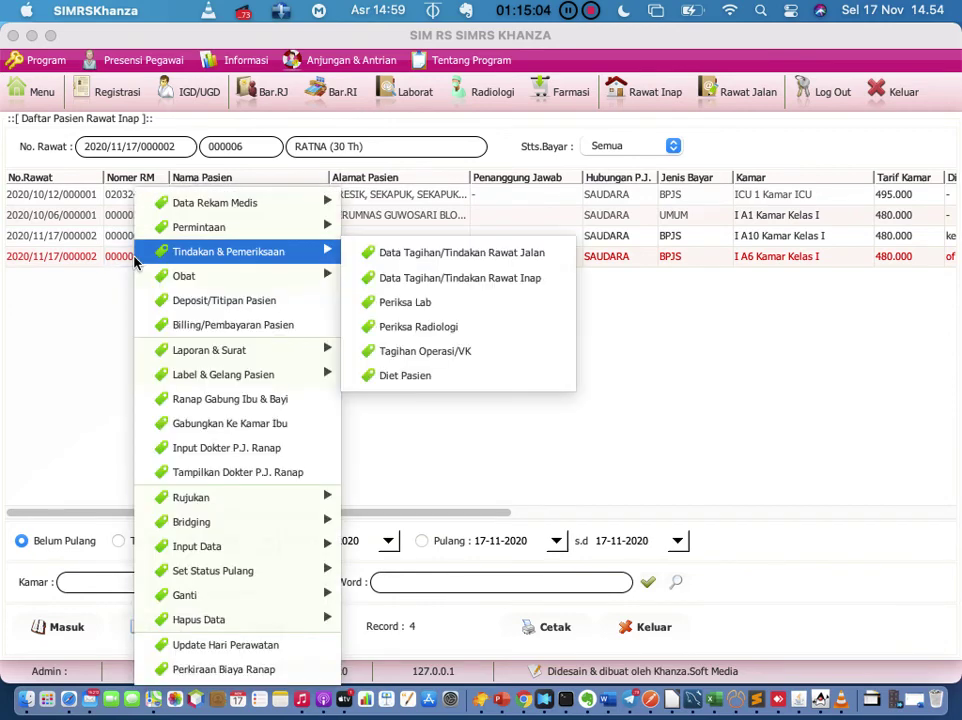
pyautogui.click(184, 333)
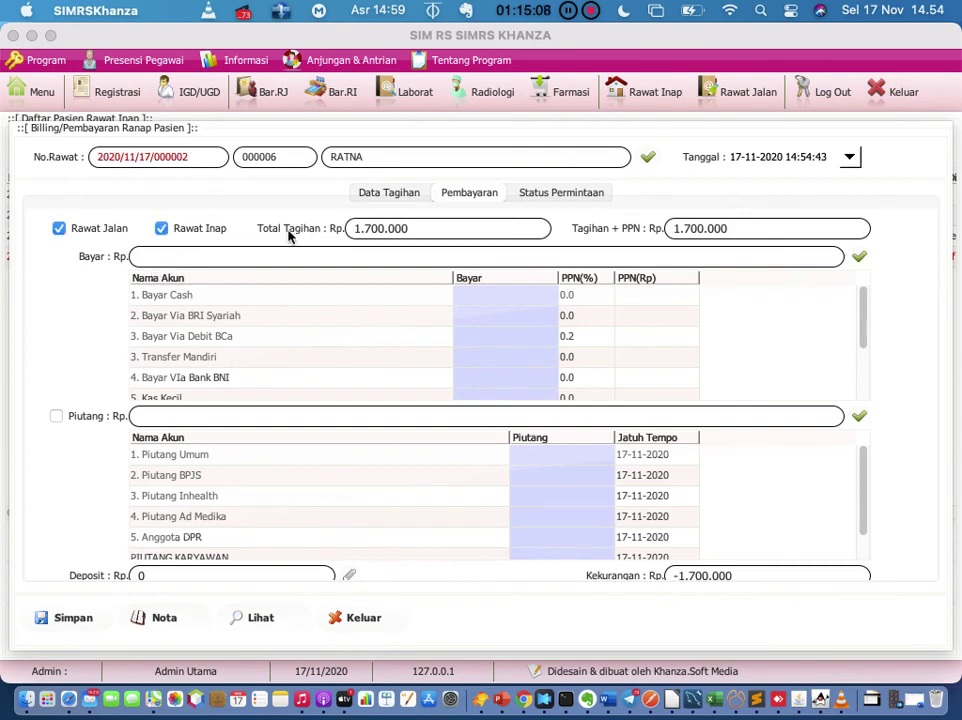
pyautogui.click(395, 196)
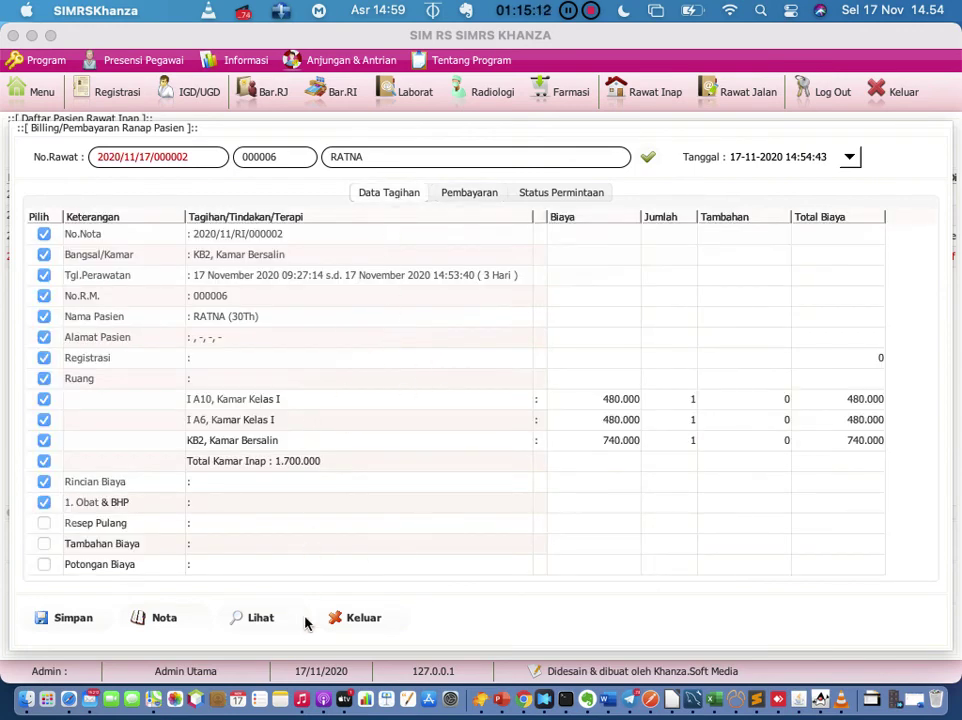
pyautogui.click(356, 621)
pyautogui.click(640, 410)
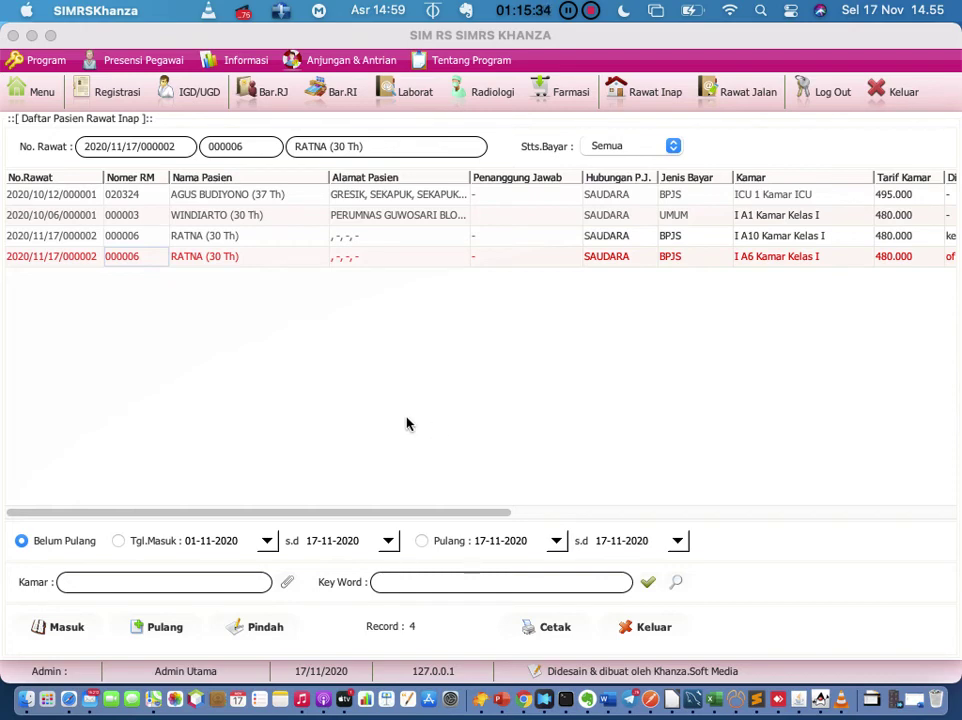
pyautogui.click(138, 235)
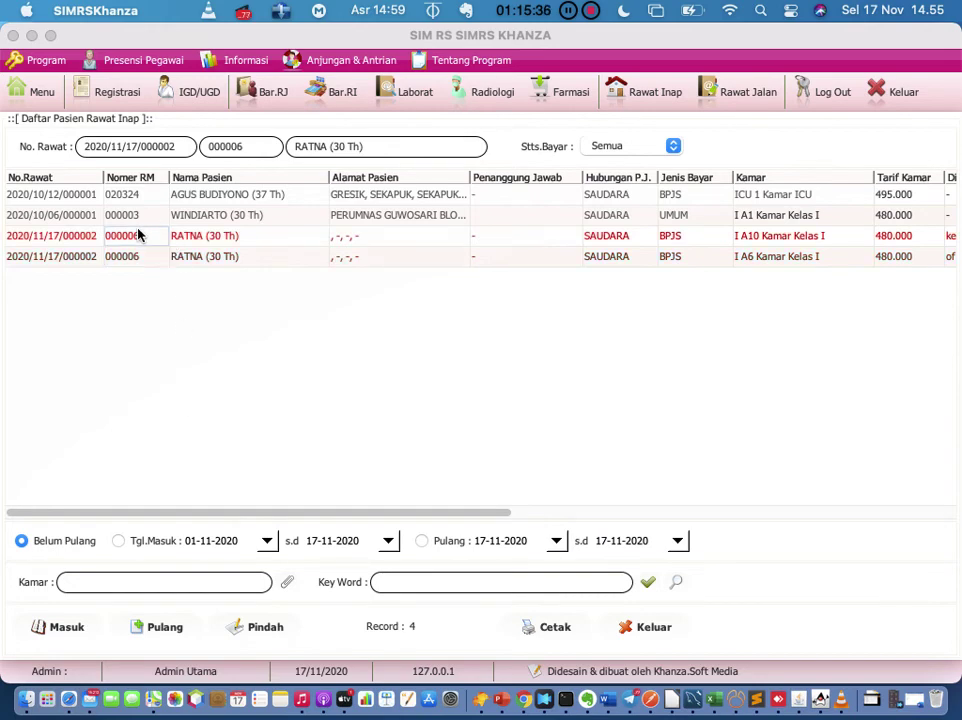
# Step: Start discharging the I A10 patient with Status Pulang/Keluar set to Meninggal
pyautogui.click(170, 627)
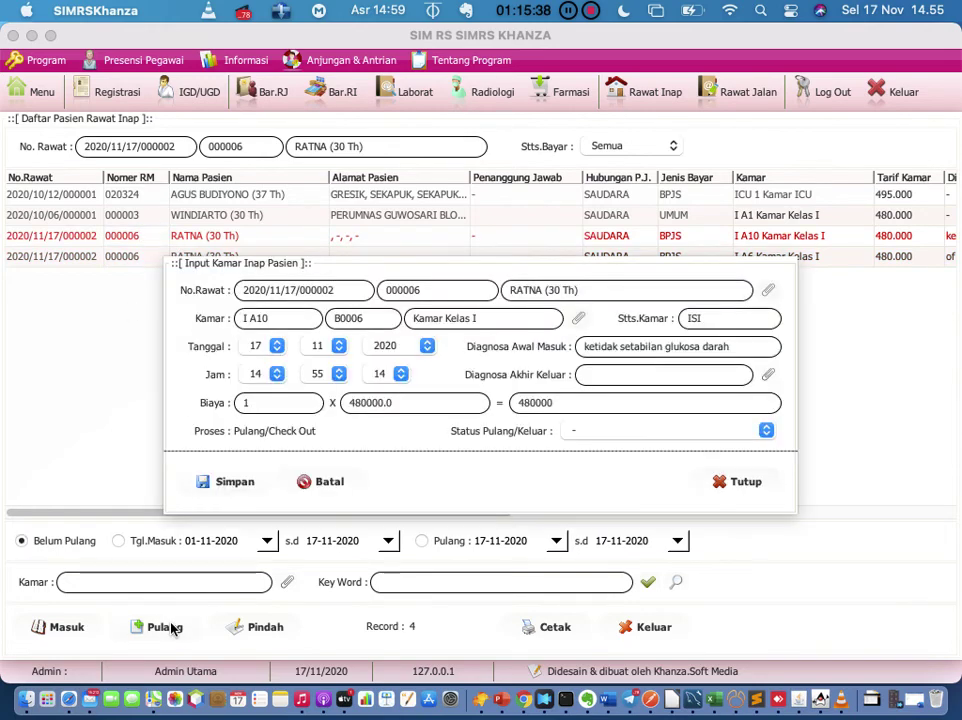
pyautogui.click(750, 430)
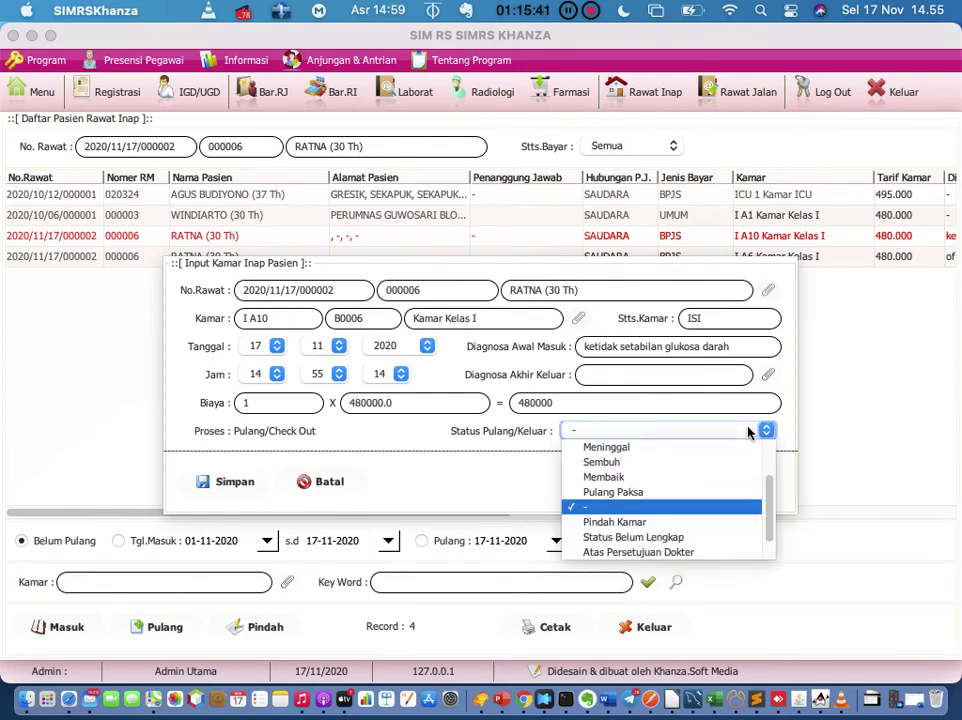
pyautogui.click(702, 452)
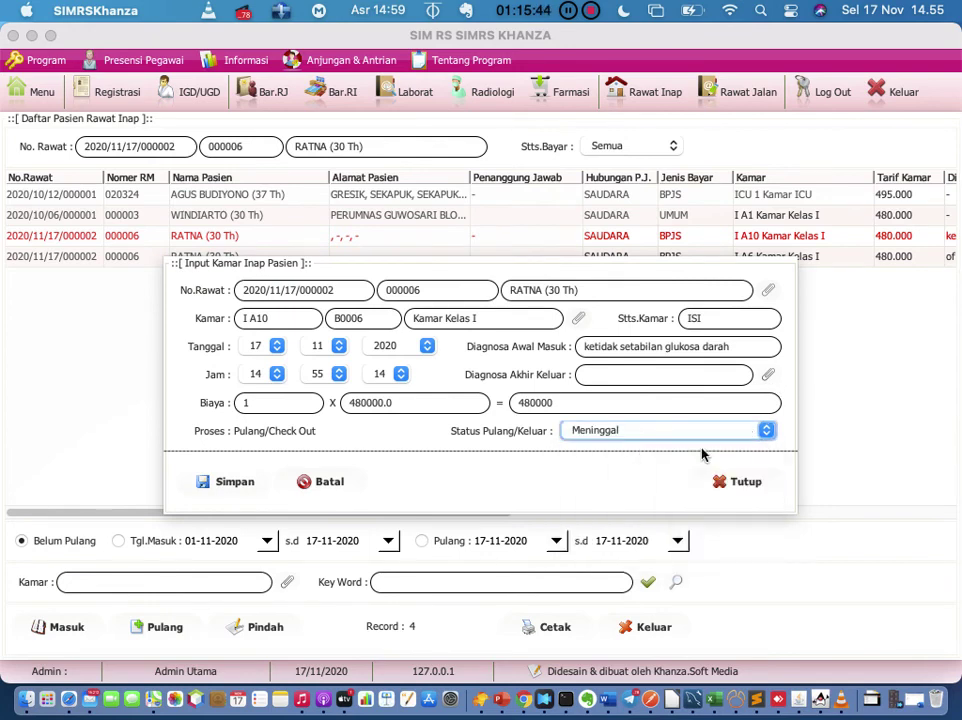
# Step: Add final diagnosis I64 by searching 'stroke', then save the deceased discharge
pyautogui.click(606, 376)
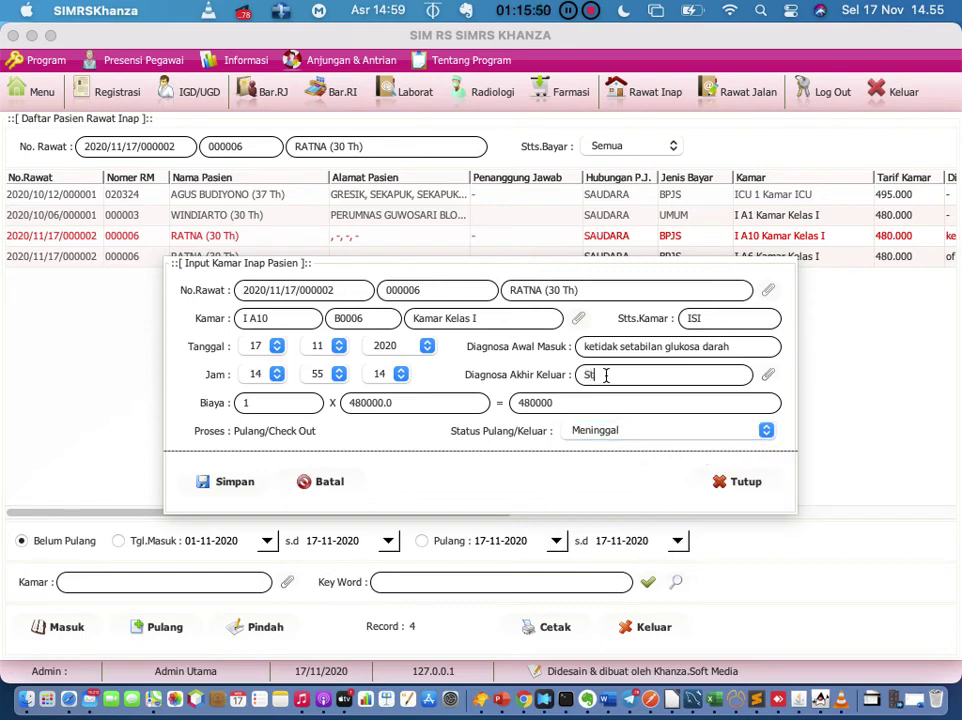
pyautogui.click(768, 377)
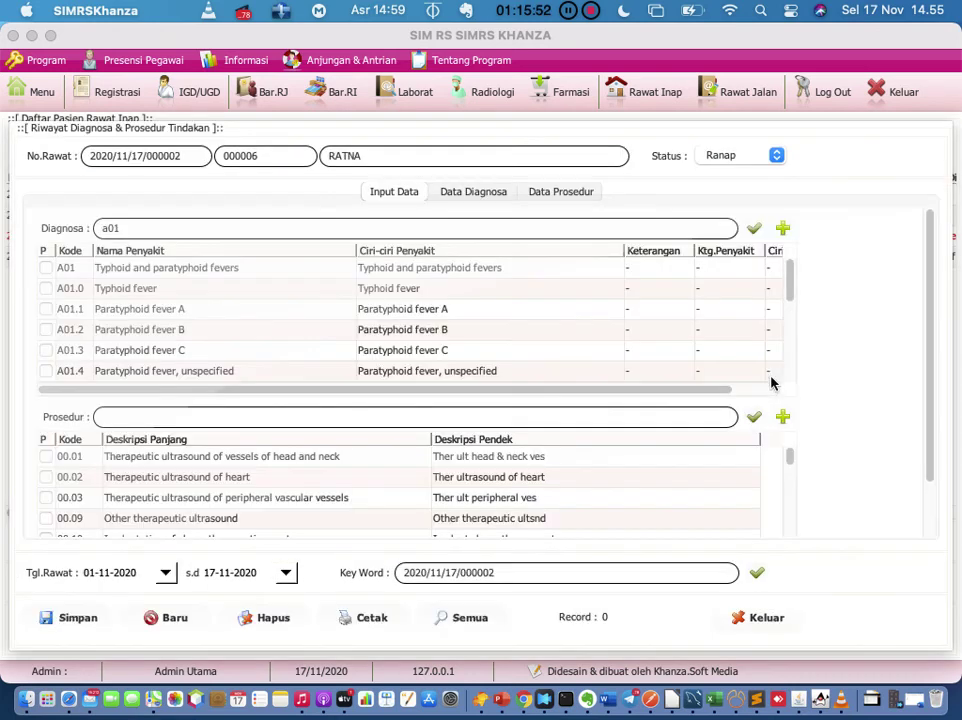
pyautogui.press('BackSpace')
pyautogui.press('BackSpace')
pyautogui.press('BackSpace')
pyautogui.write('strok')
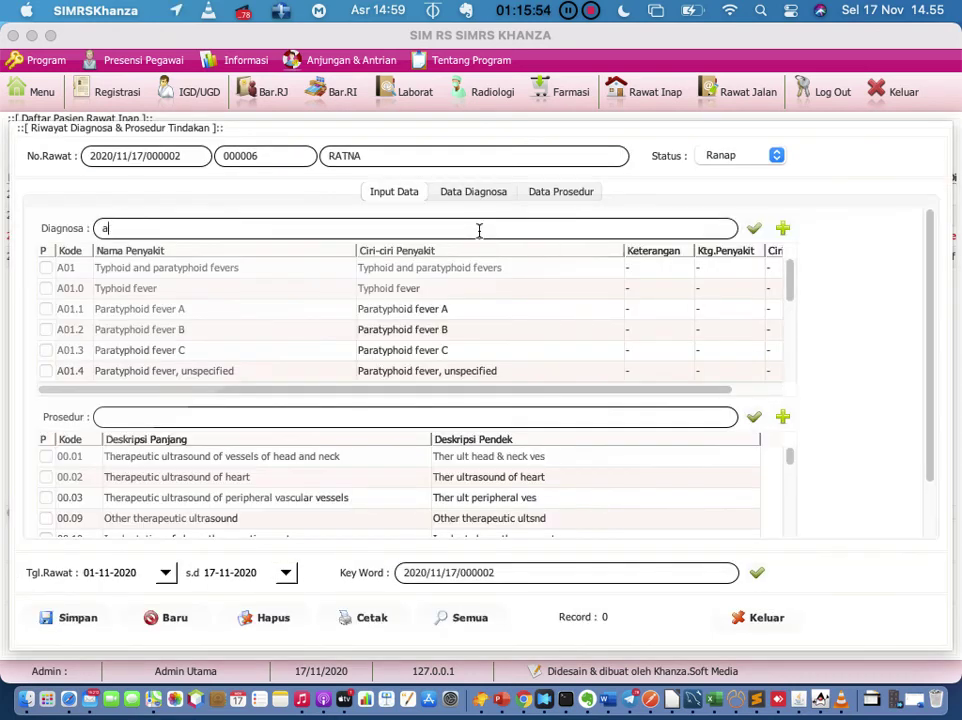
pyautogui.write('e')
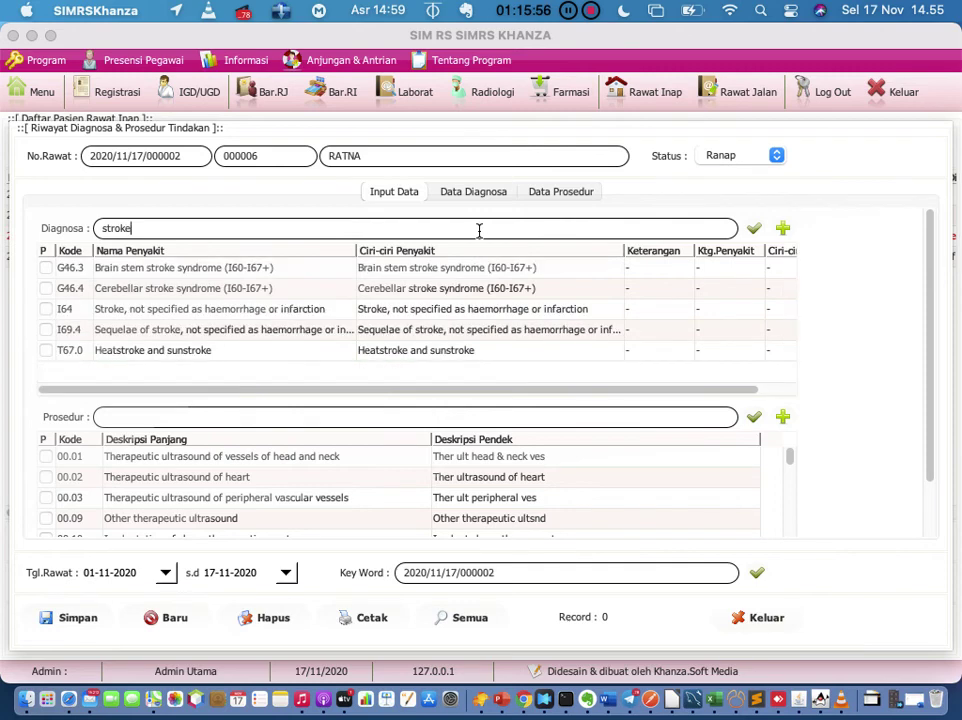
pyautogui.click(45, 310)
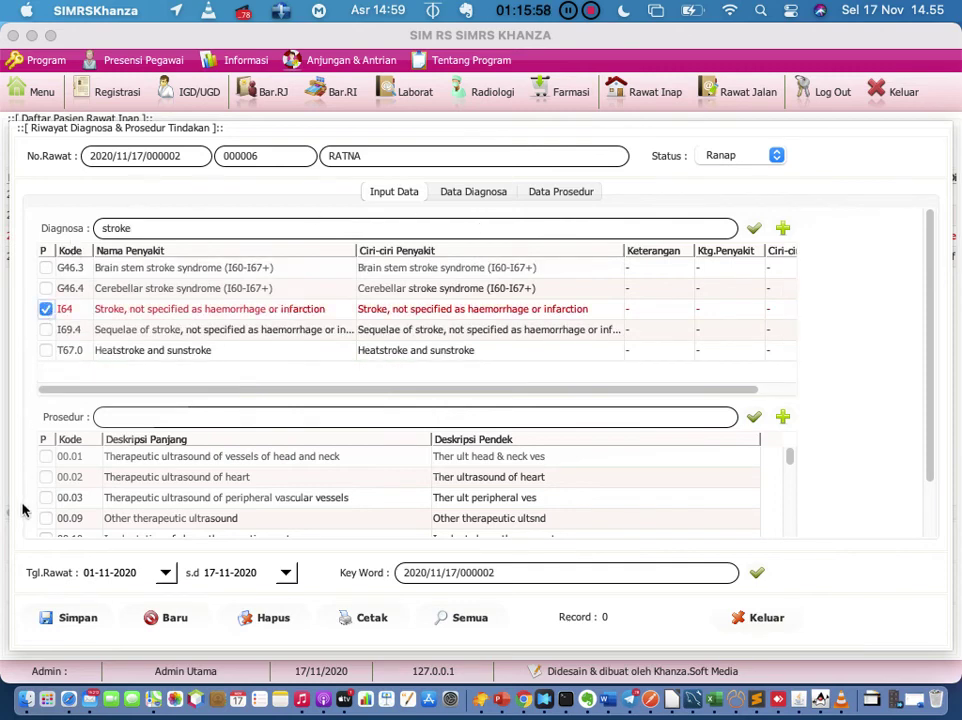
pyautogui.click(73, 619)
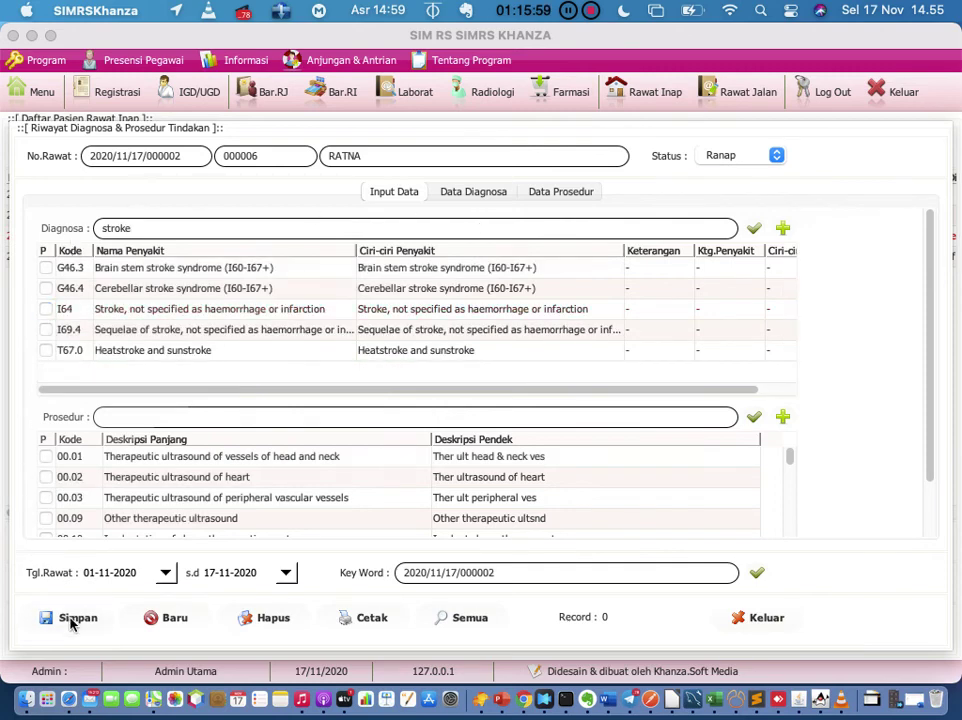
pyautogui.click(743, 619)
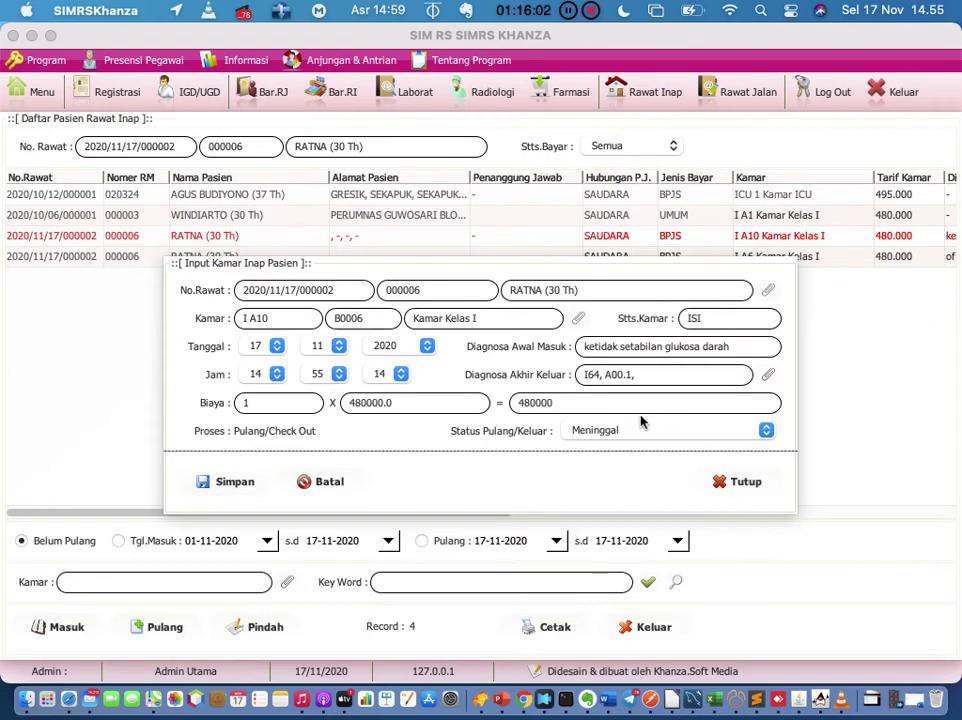
pyautogui.click(237, 482)
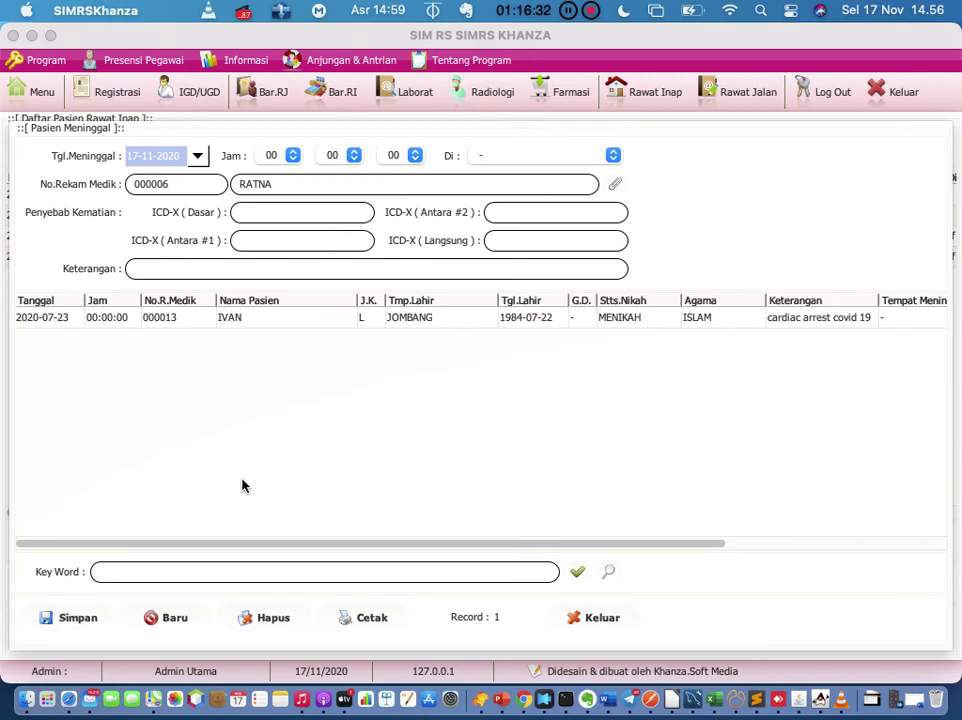
# Step: Step through the ICD-X cause fields, then load the 2020-07-23 death record and show its letters menu
pyautogui.click(286, 210)
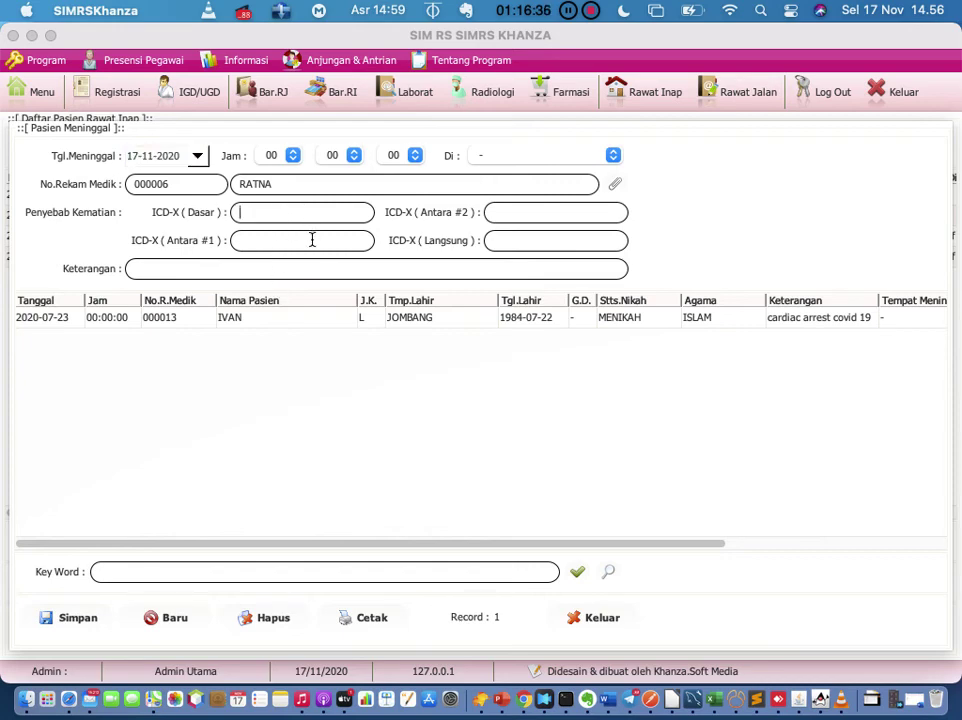
pyautogui.click(313, 238)
pyautogui.click(272, 266)
pyautogui.click(70, 320)
pyautogui.rightClick(70, 320)
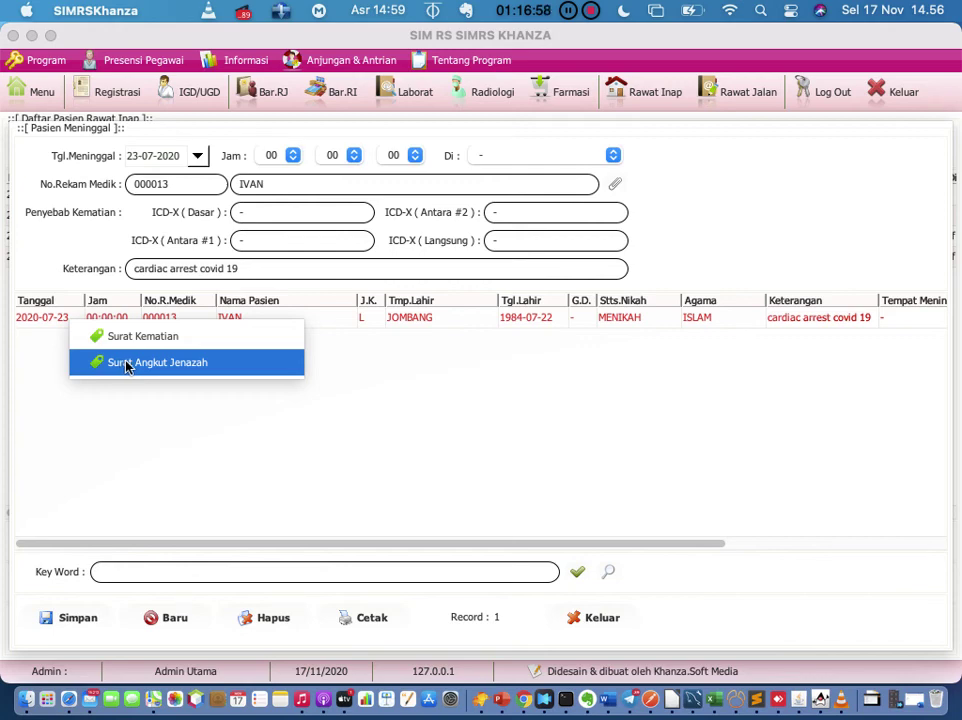
pyautogui.click(123, 348)
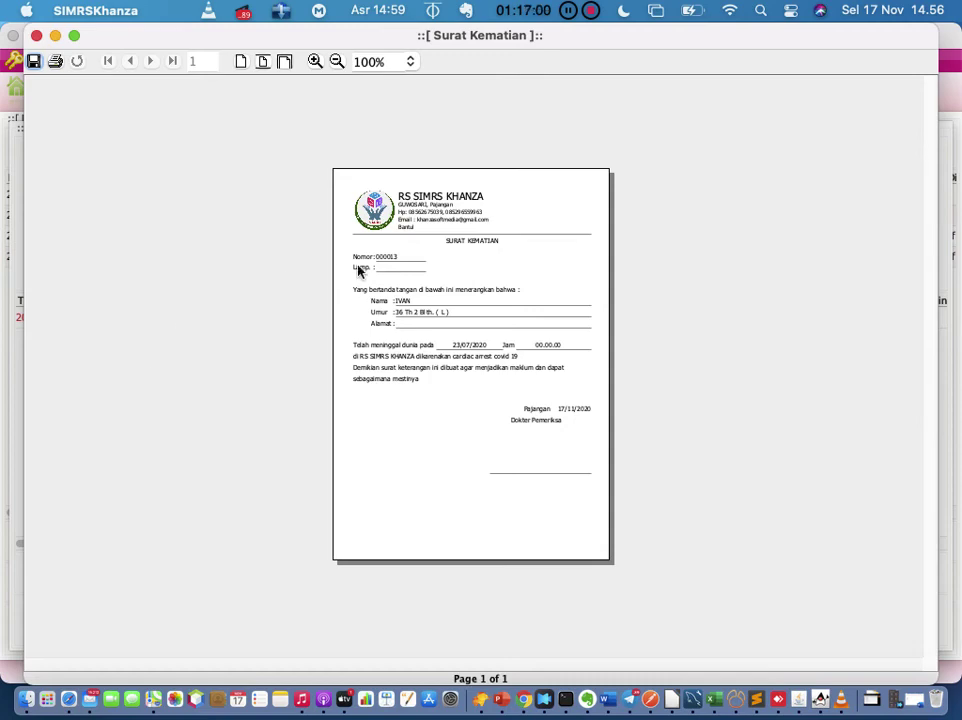
pyautogui.click(315, 62)
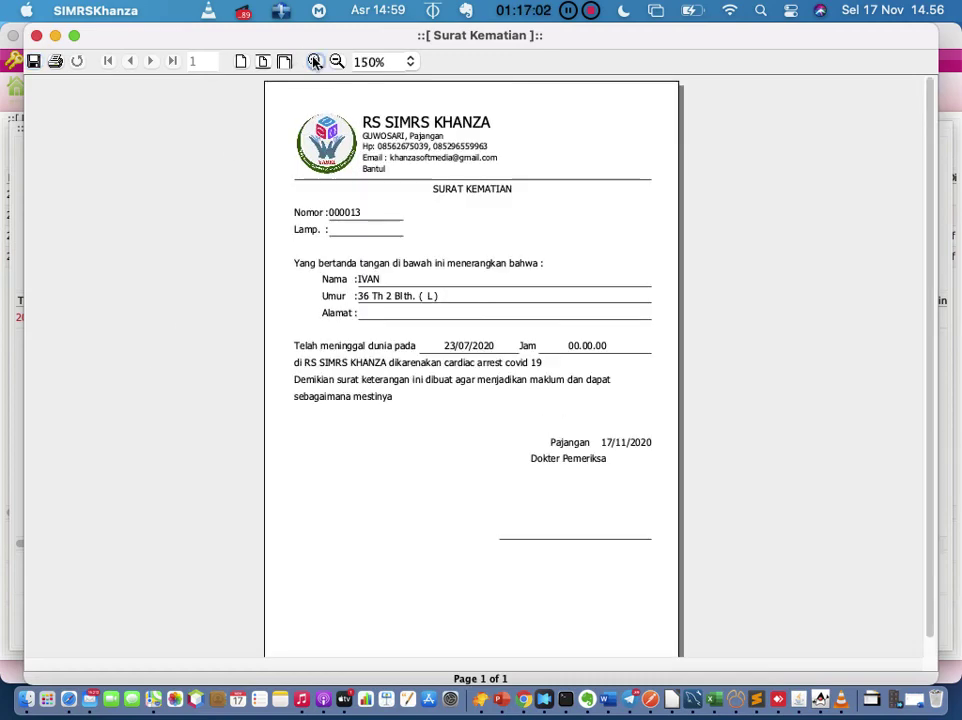
pyautogui.click(315, 62)
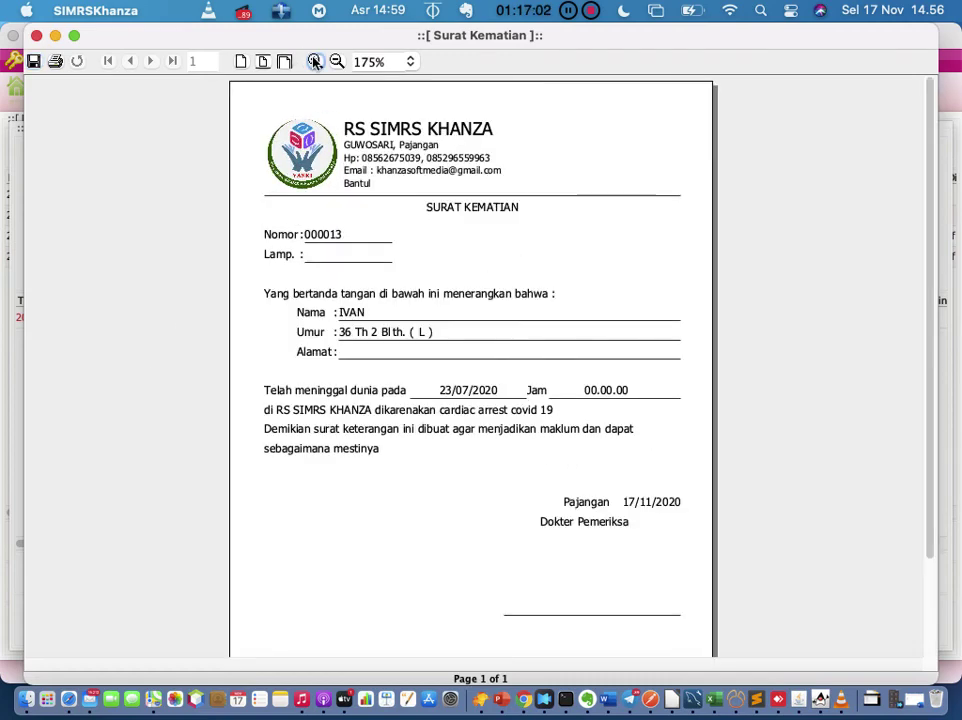
pyautogui.click(36, 36)
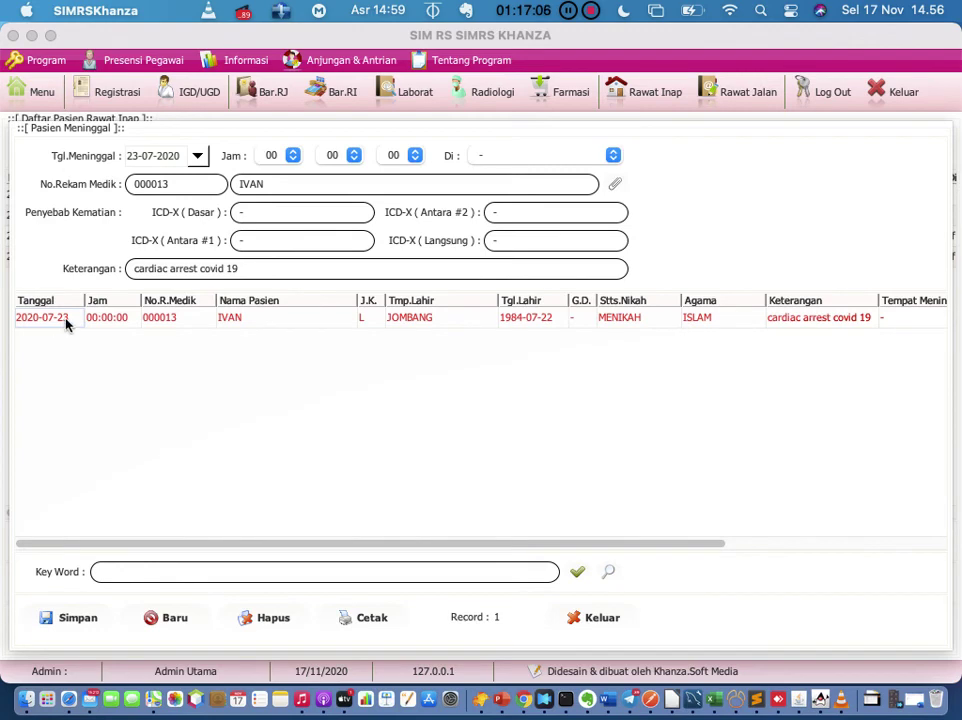
pyautogui.rightClick(66, 321)
pyautogui.click(88, 362)
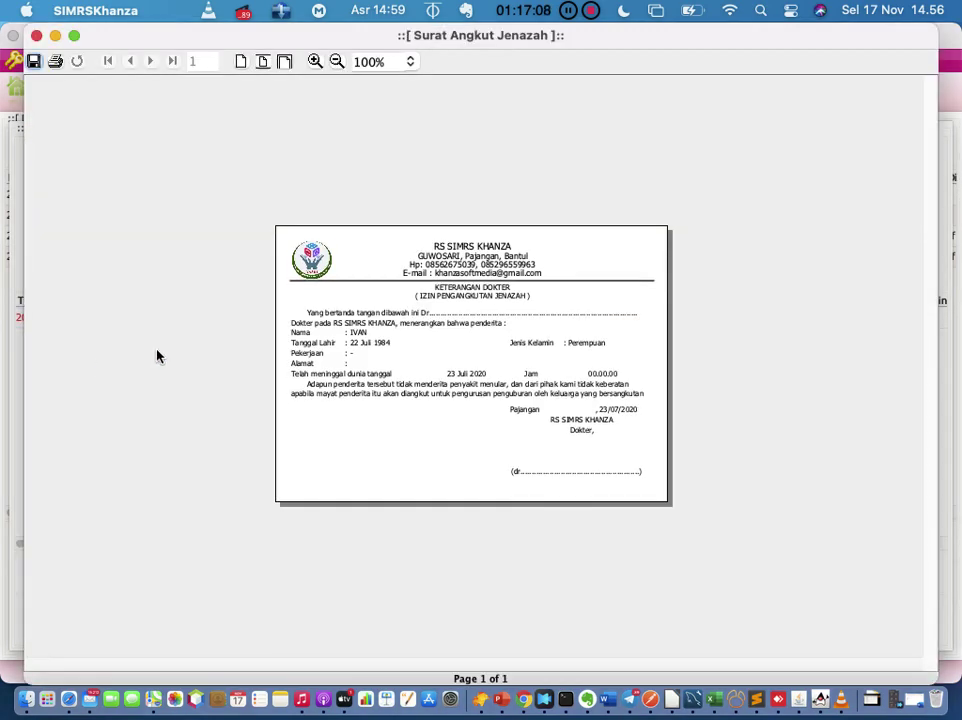
pyautogui.click(314, 61)
pyautogui.click(314, 61)
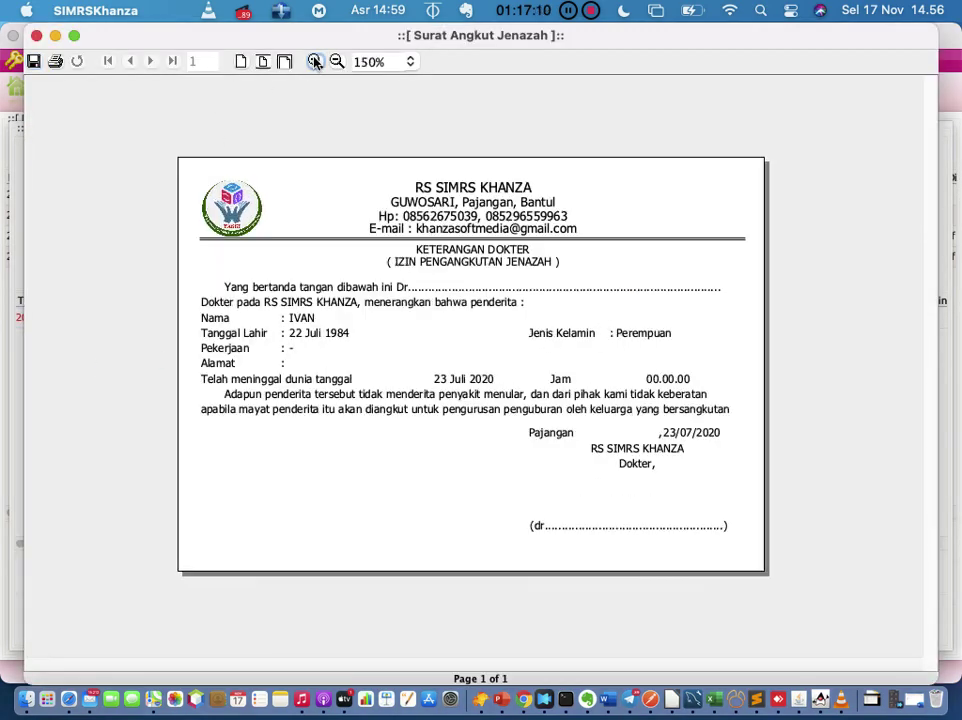
pyautogui.click(314, 61)
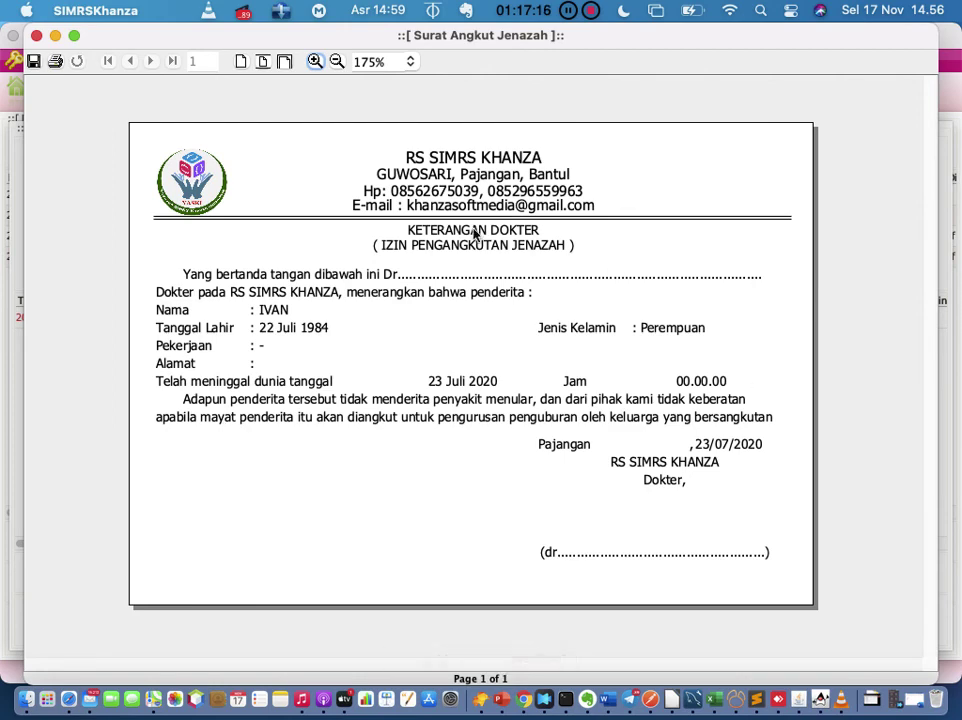
pyautogui.click(37, 36)
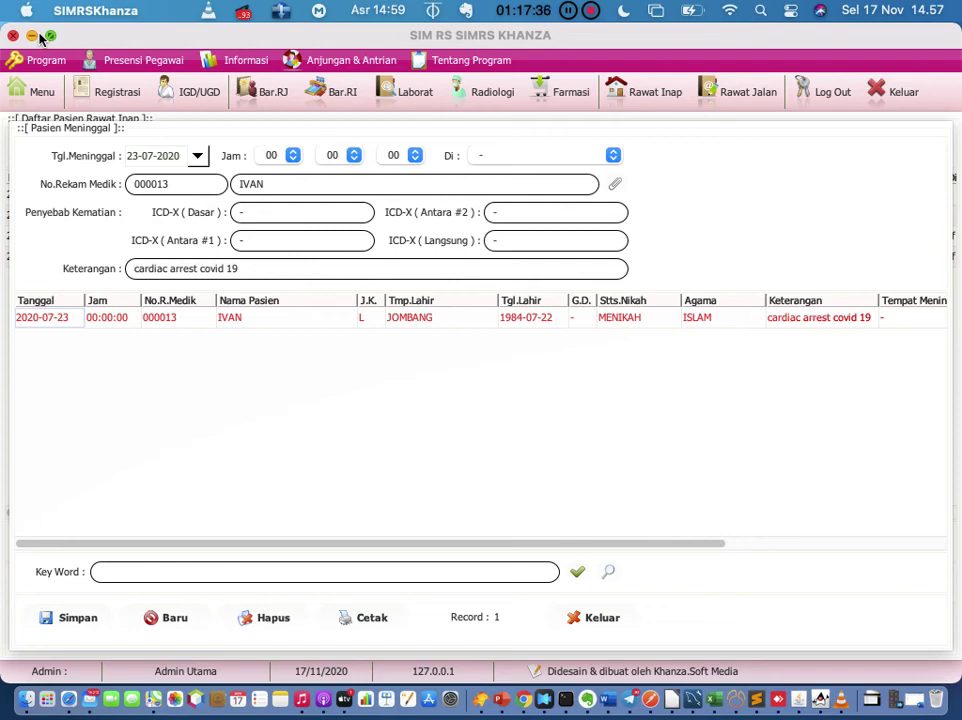
# Step: Close the Pasien Meninggal record and inpatient list, reopen Daftar Pasien Rawat Inap, then switch to Word
pyautogui.click(264, 271)
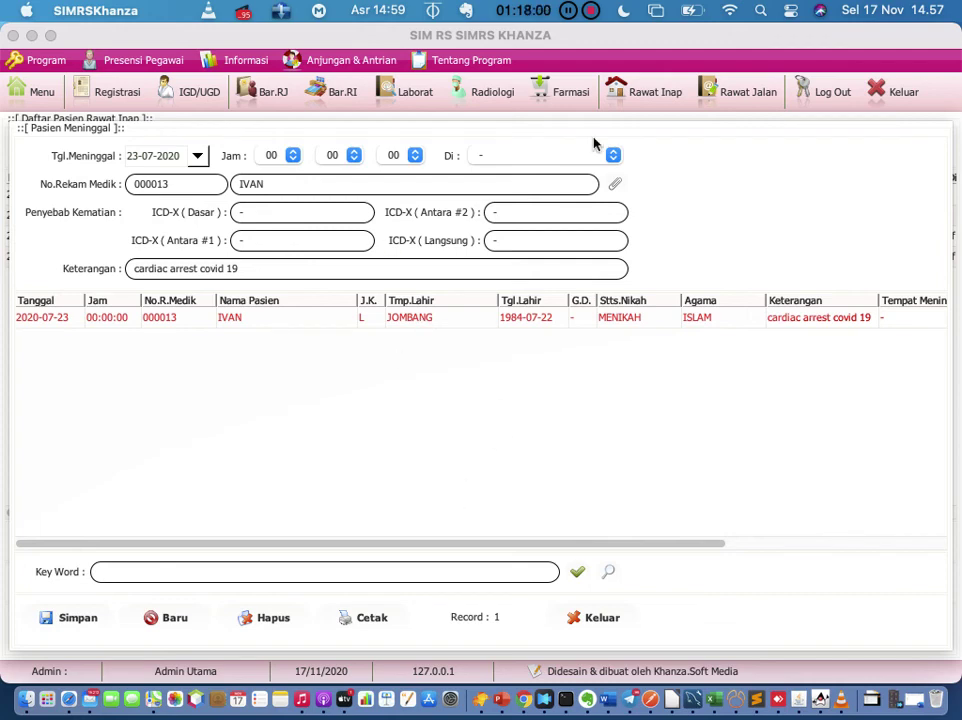
pyautogui.click(600, 620)
pyautogui.click(658, 630)
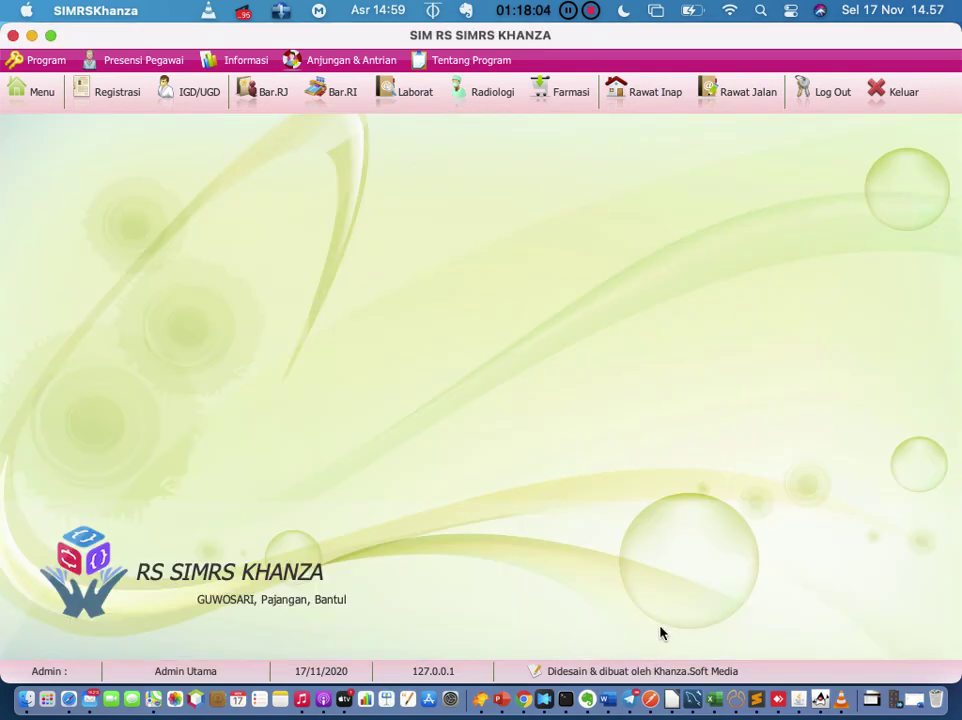
pyautogui.click(656, 99)
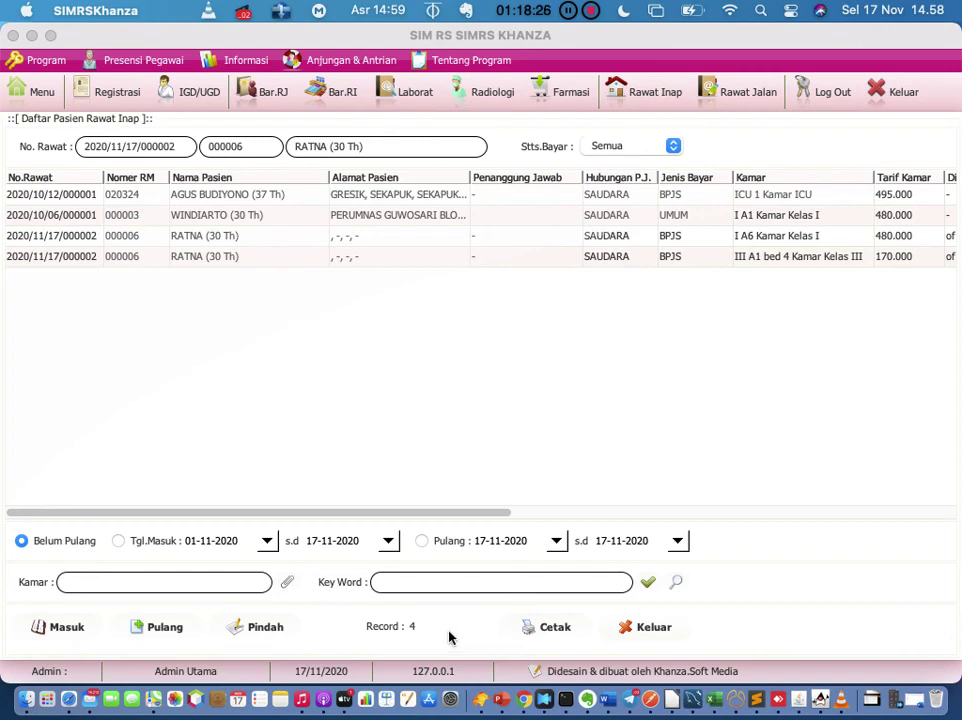
pyautogui.click(608, 702)
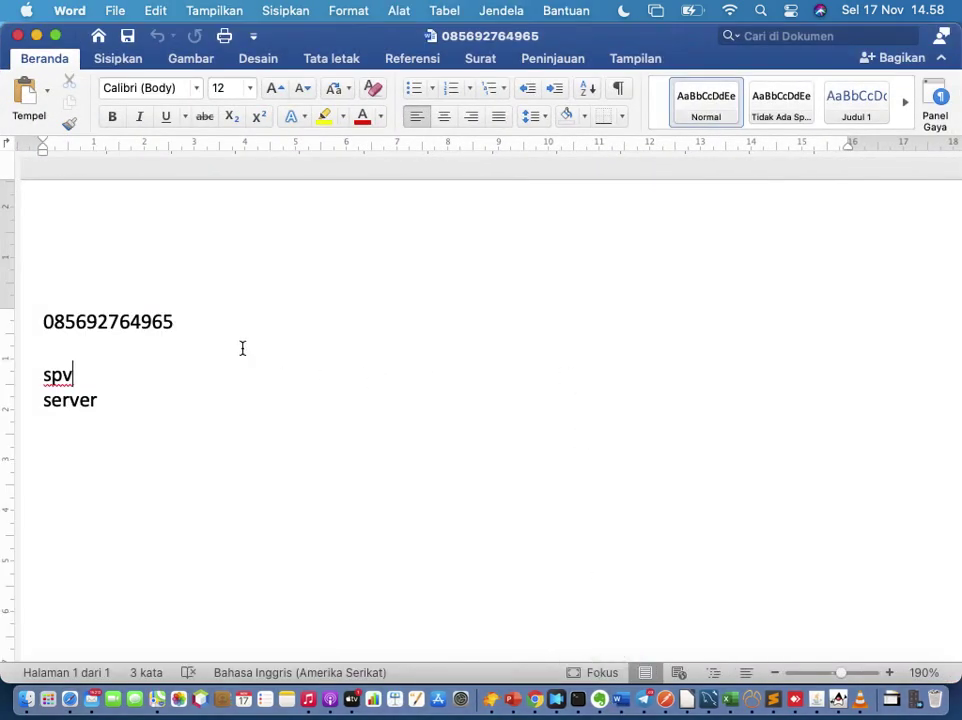
# Step: Select the first digits of the phone number in the Word notes document
pyautogui.moveTo(46, 318); pyautogui.dragTo(88, 326)
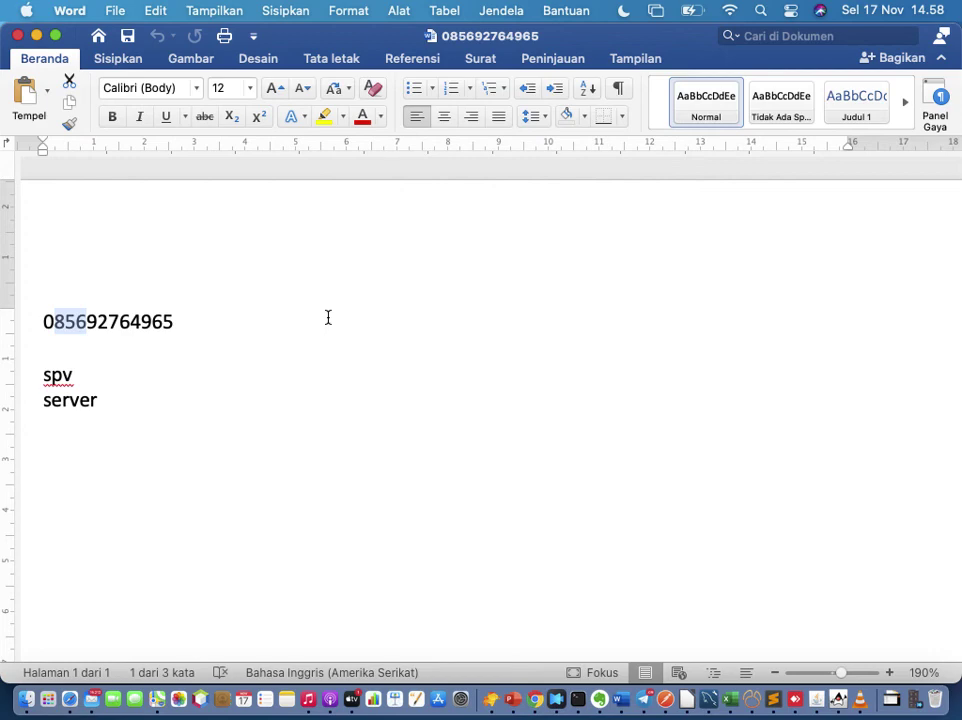
# Step: Search 'for' in Telegram and read the Forum Administrator SIMKES Khanza Indonesia group's messages
pyautogui.click(644, 705)
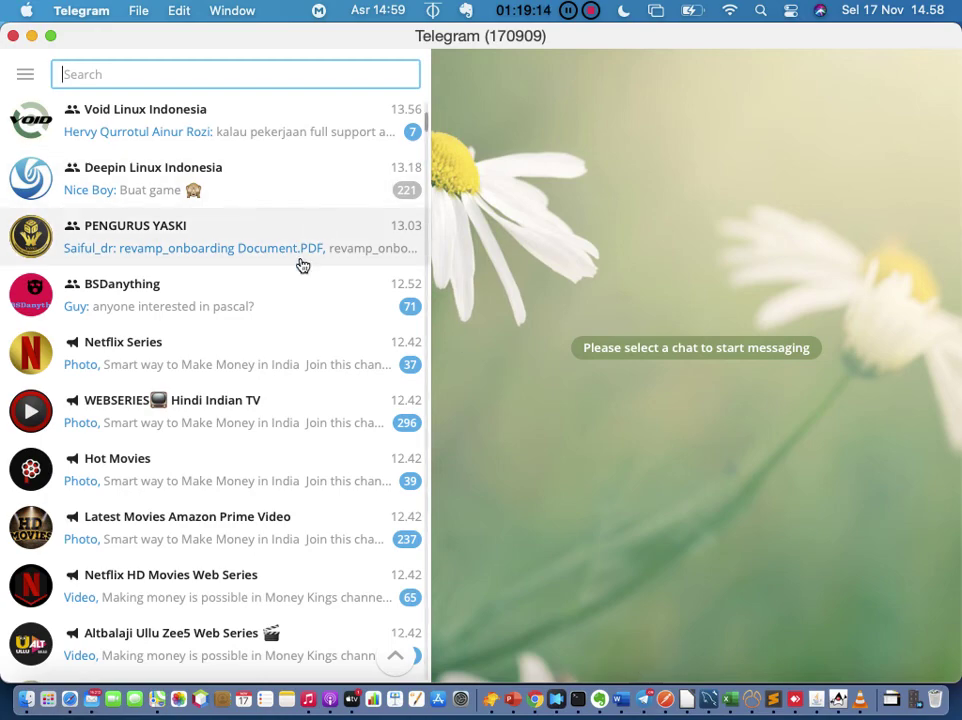
pyautogui.scroll(-7, 296, 281)
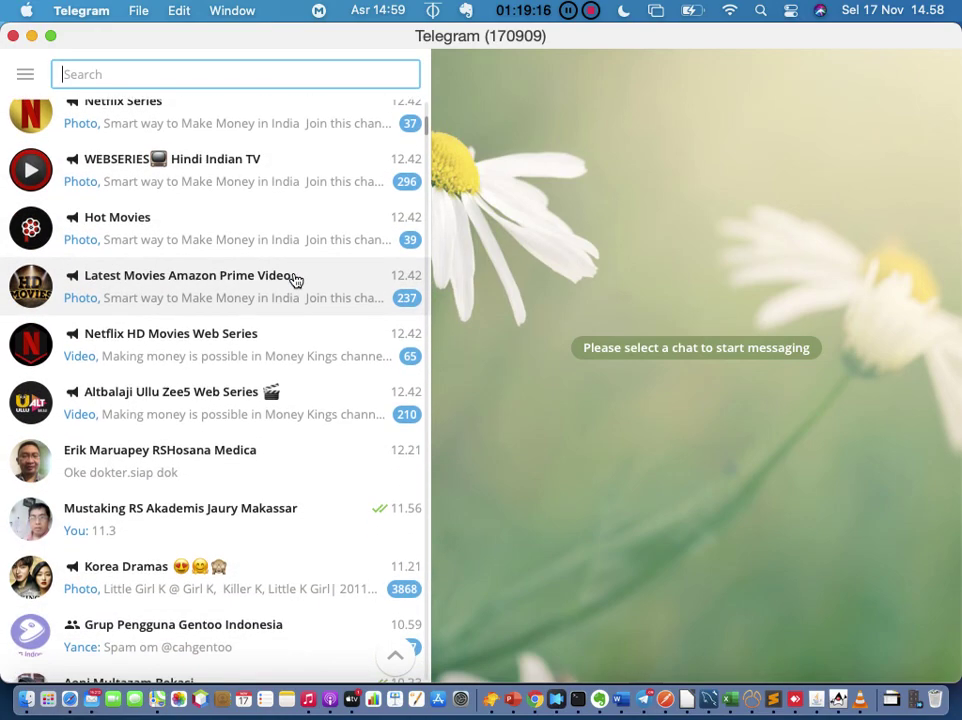
pyautogui.scroll(-5, 296, 281)
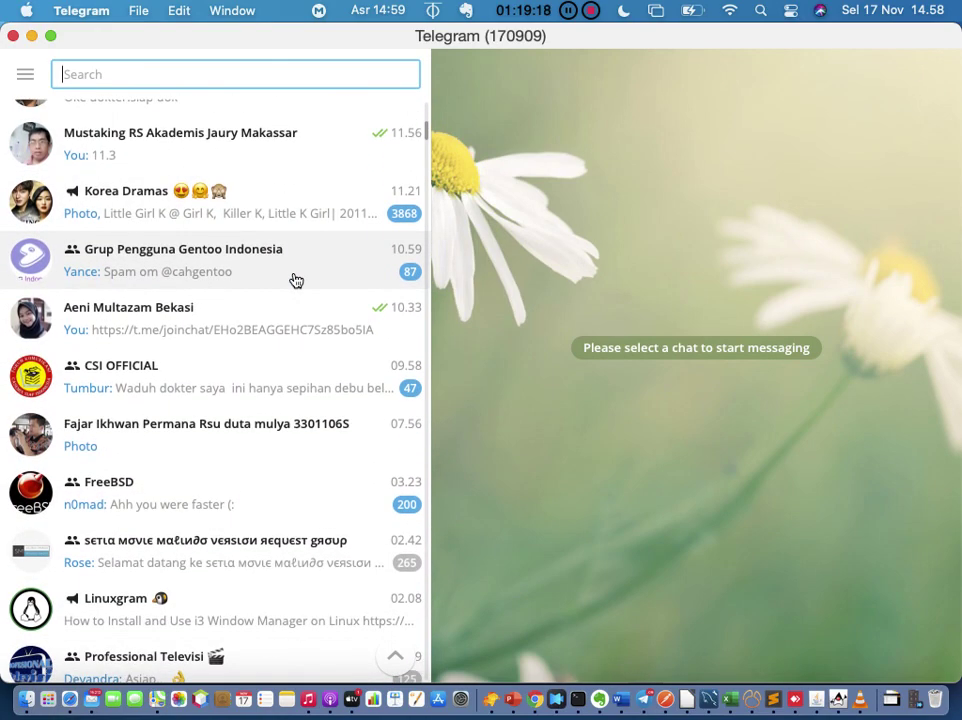
pyautogui.scroll(15, 296, 281)
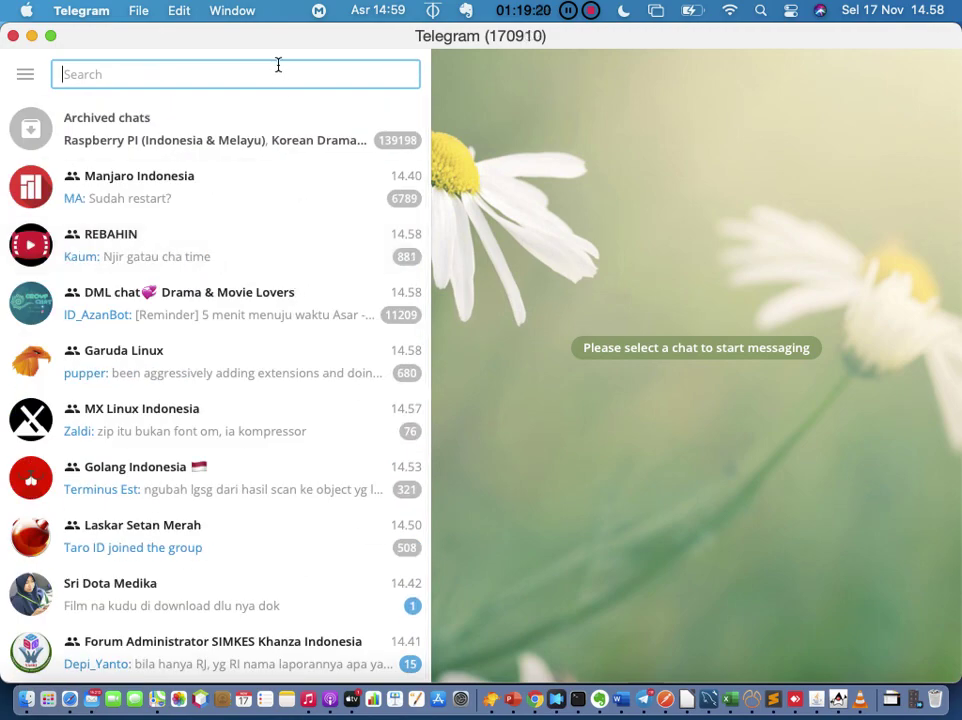
pyautogui.write('for')
pyautogui.click(286, 120)
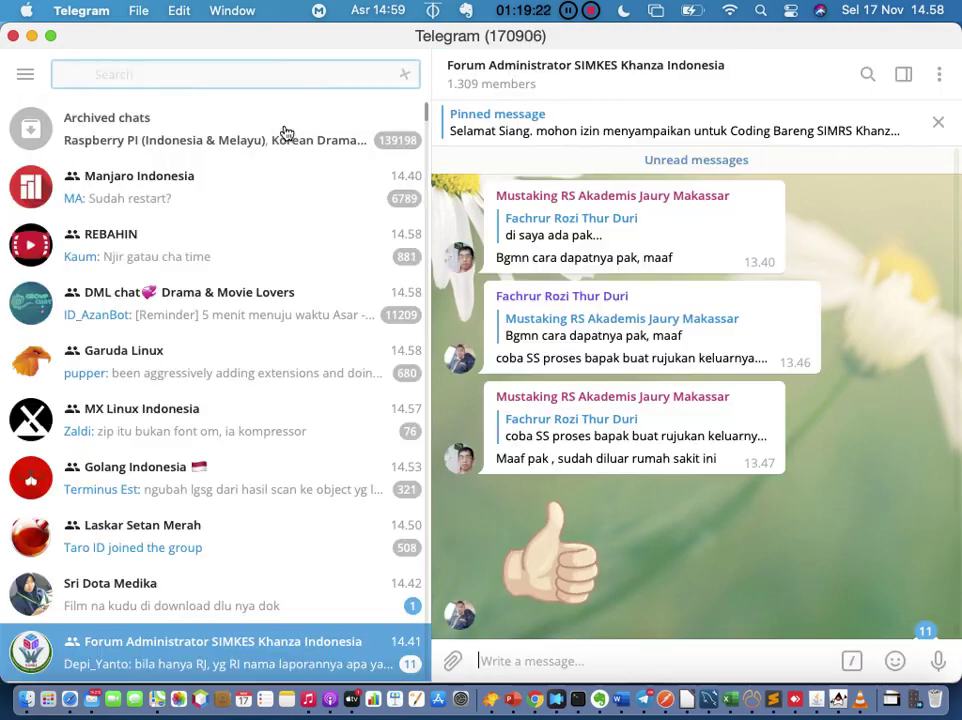
pyautogui.scroll(-6, 815, 368)
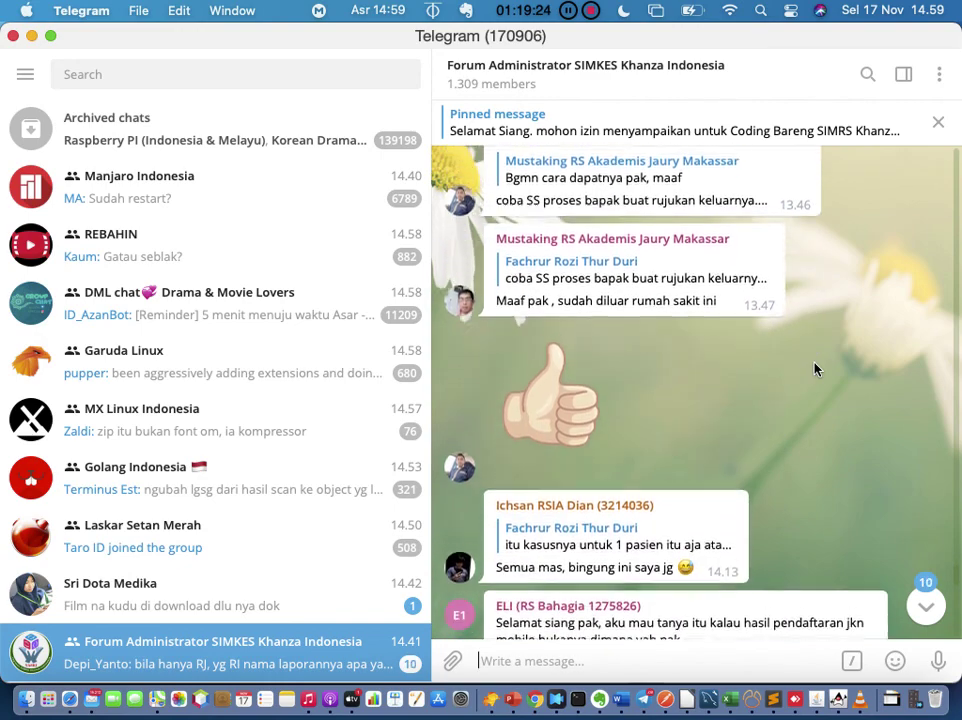
pyautogui.scroll(-3, 815, 368)
pyautogui.scroll(3, 816, 368)
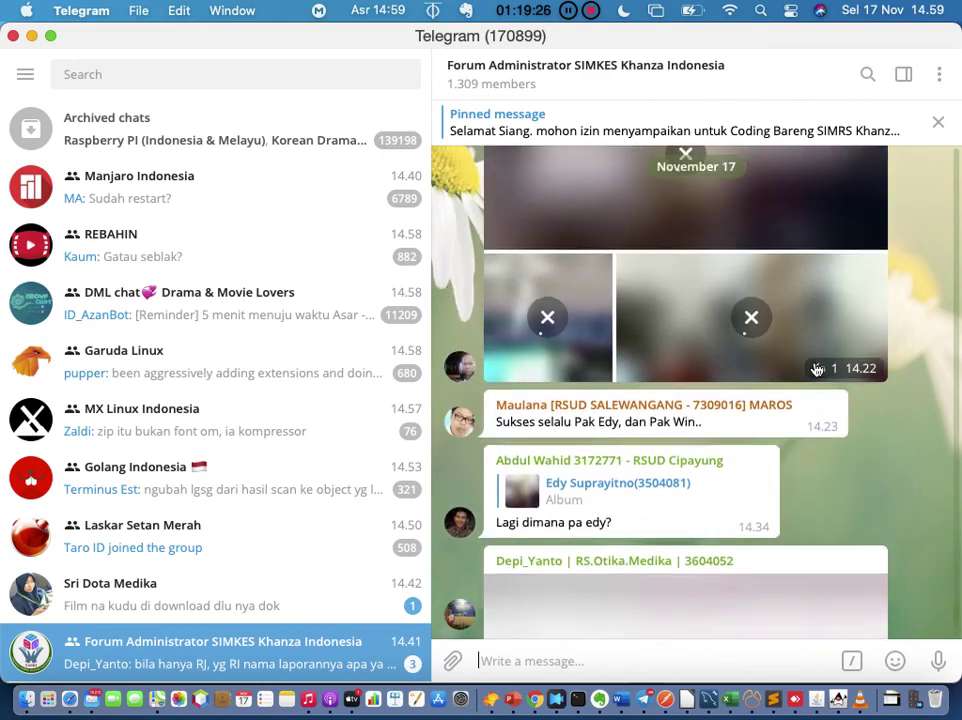
pyautogui.scroll(-5, 816, 370)
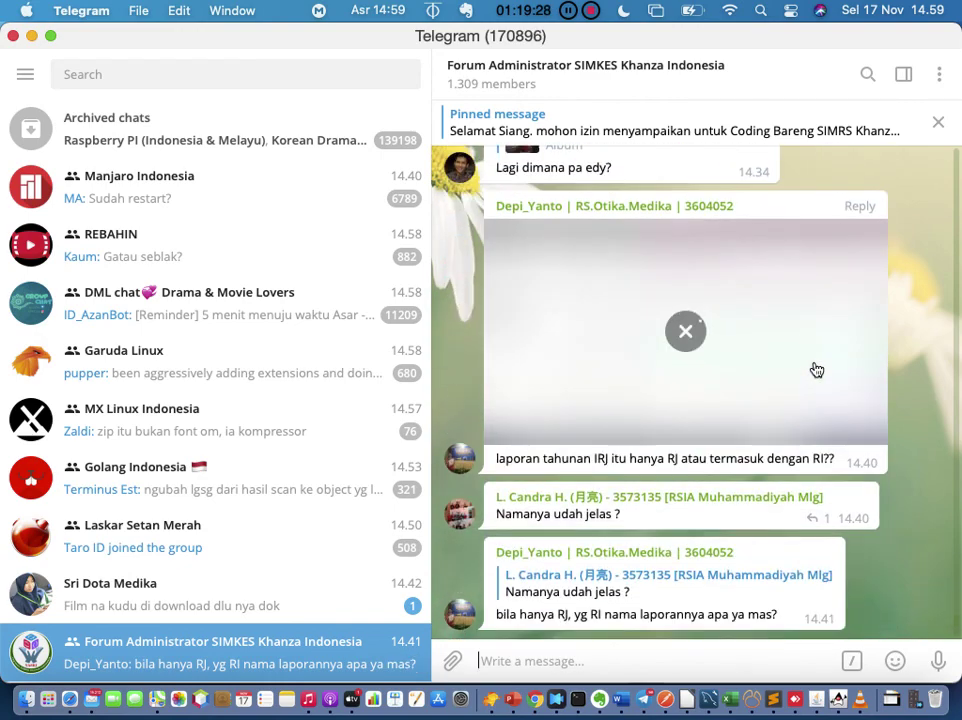
pyautogui.scroll(1, 816, 370)
pyautogui.scroll(3, 816, 370)
pyautogui.scroll(-1, 812, 367)
pyautogui.scroll(2, 816, 369)
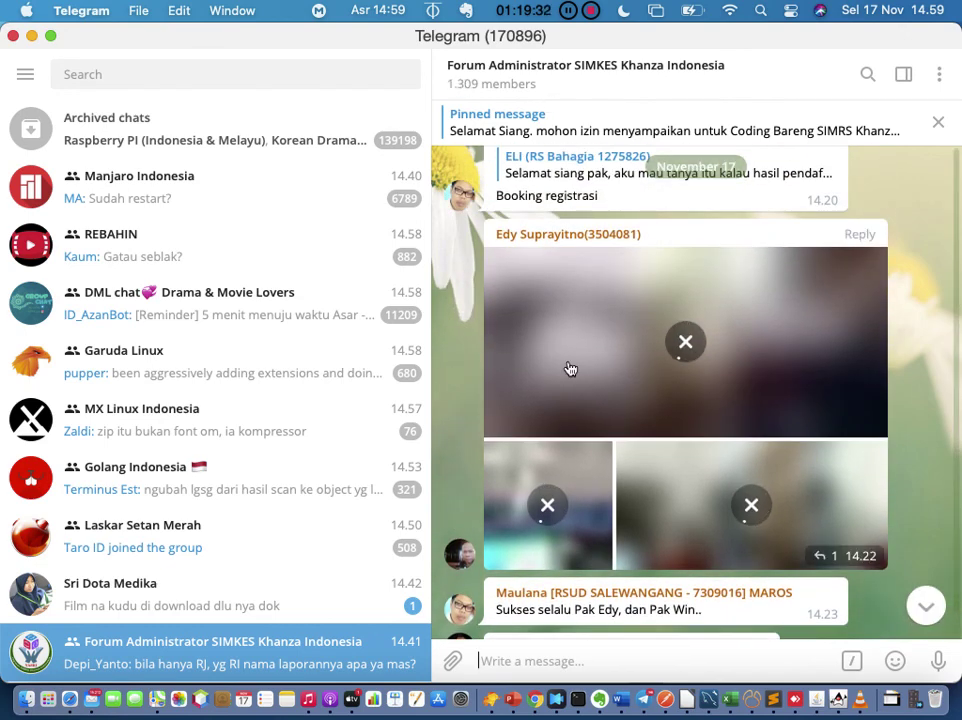
pyautogui.scroll(-6, 570, 370)
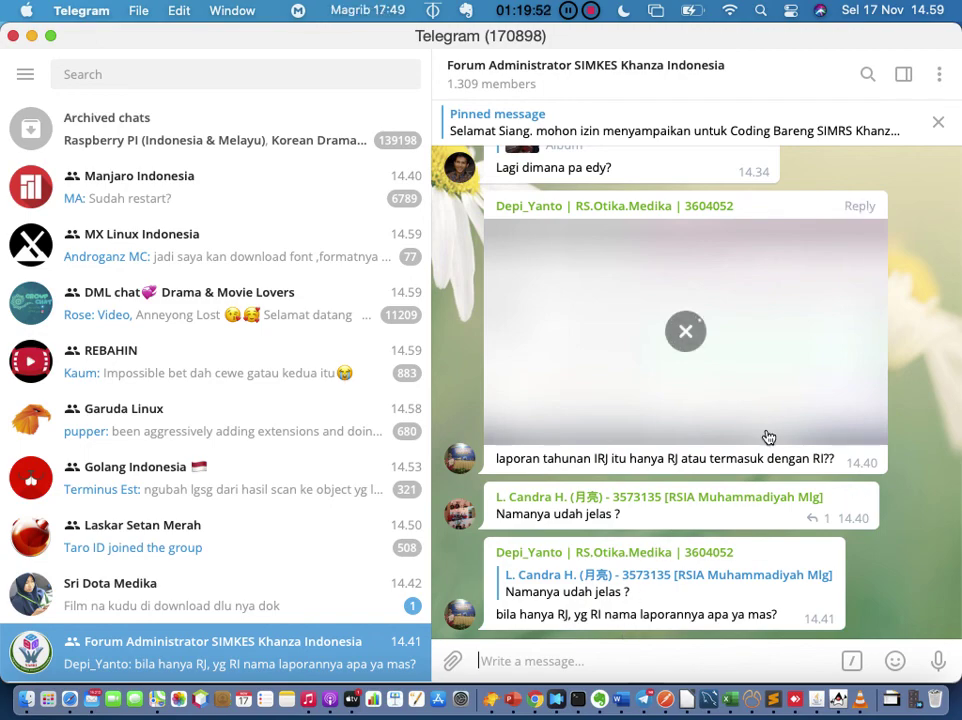
pyautogui.scroll(3, 767, 436)
pyautogui.scroll(2, 767, 436)
pyautogui.scroll(-5, 767, 436)
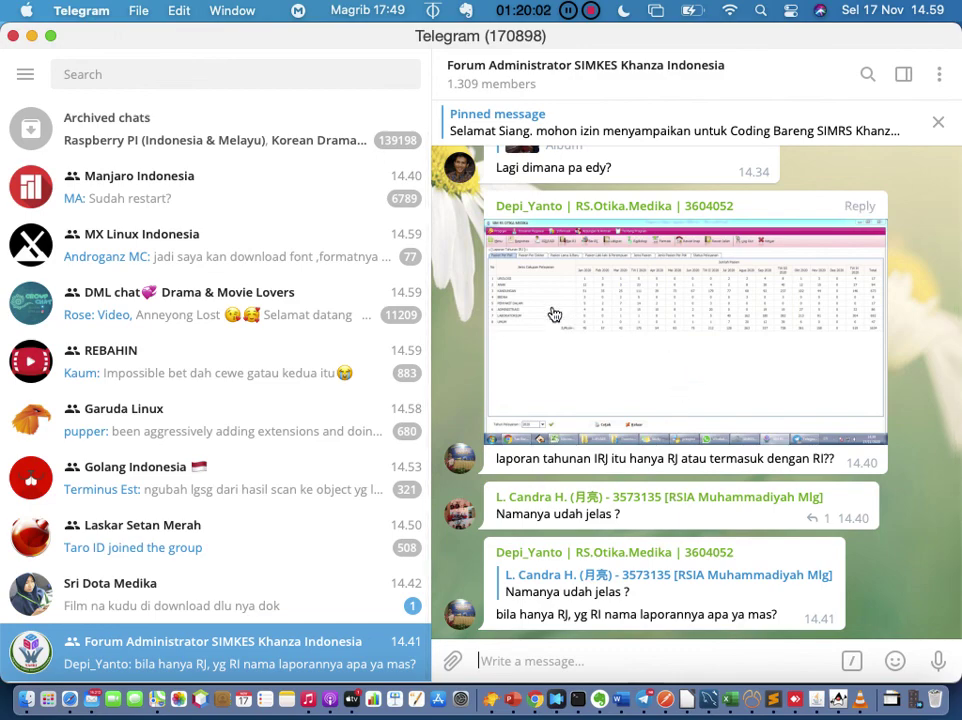
# Step: Open the DML chat Drama & Movie Lovers group and scroll through its messages
pyautogui.click(257, 318)
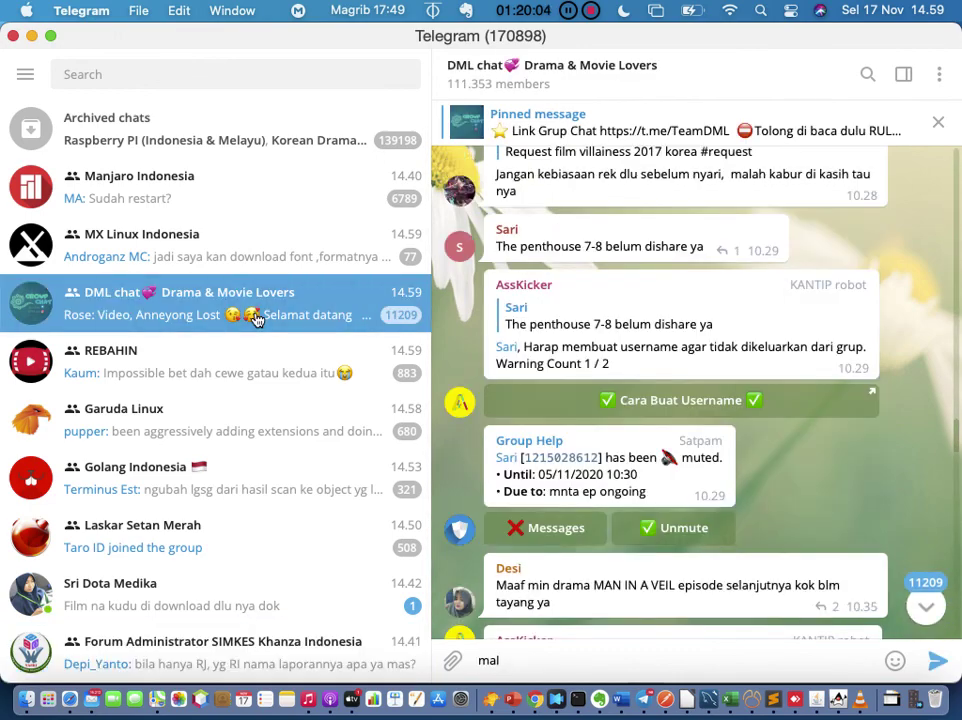
pyautogui.scroll(-3, 257, 320)
pyautogui.scroll(-3, 262, 310)
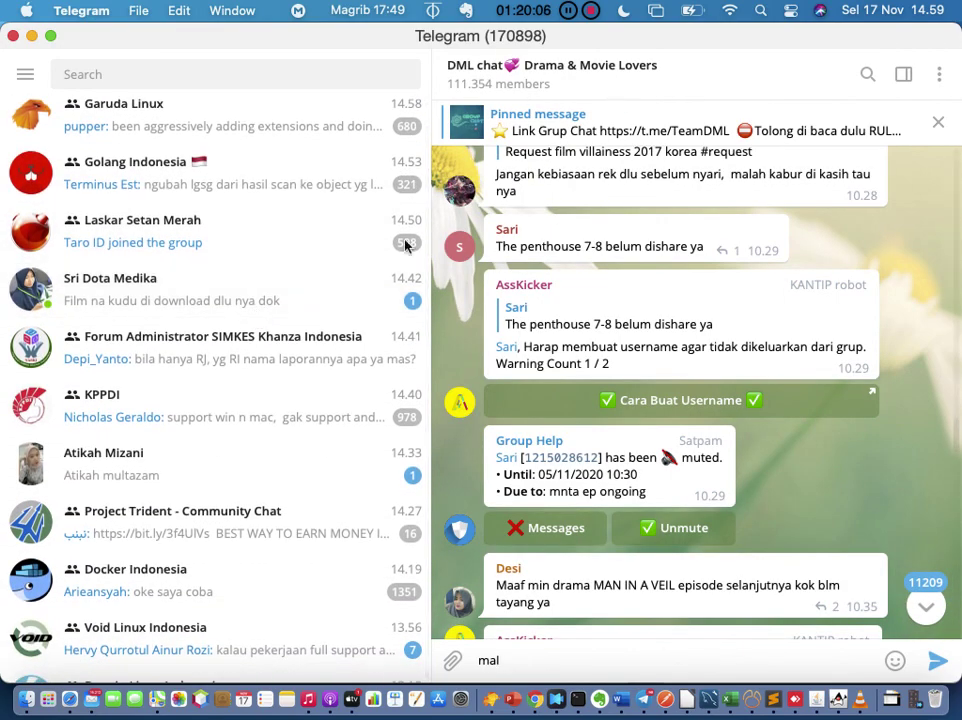
pyautogui.scroll(4, 329, 292)
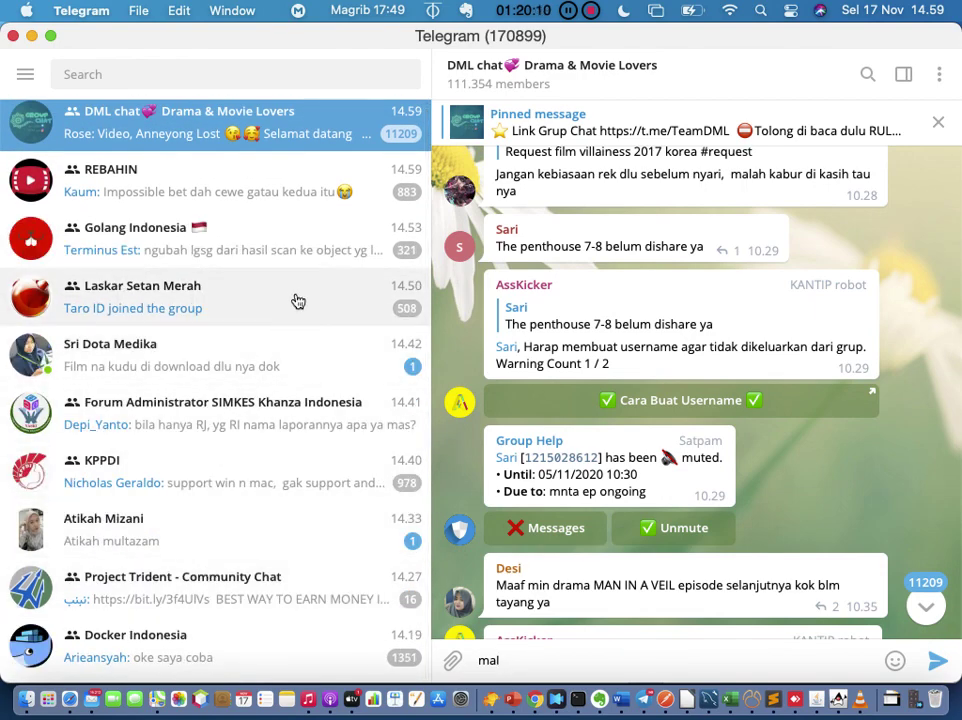
pyautogui.scroll(4, 298, 301)
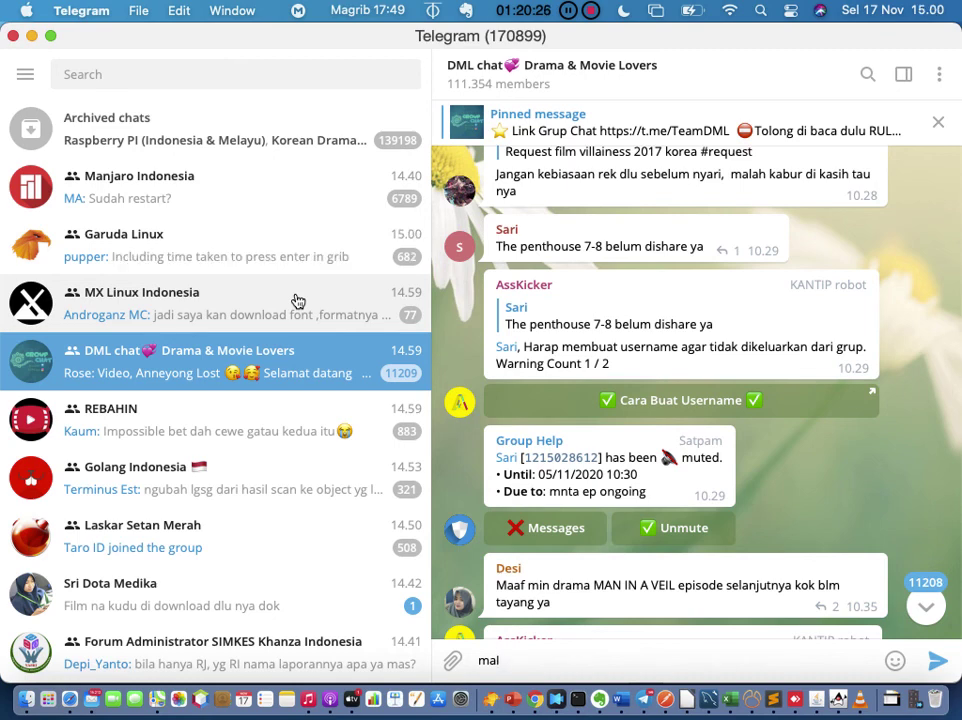
pyautogui.scroll(-5, 297, 301)
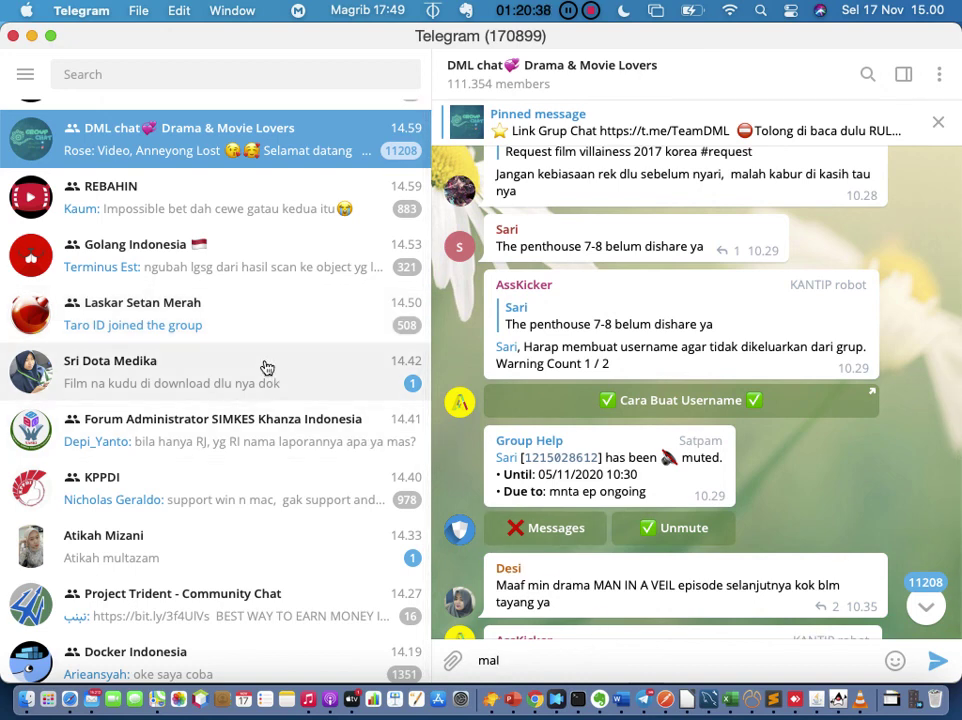
pyautogui.scroll(5, 267, 368)
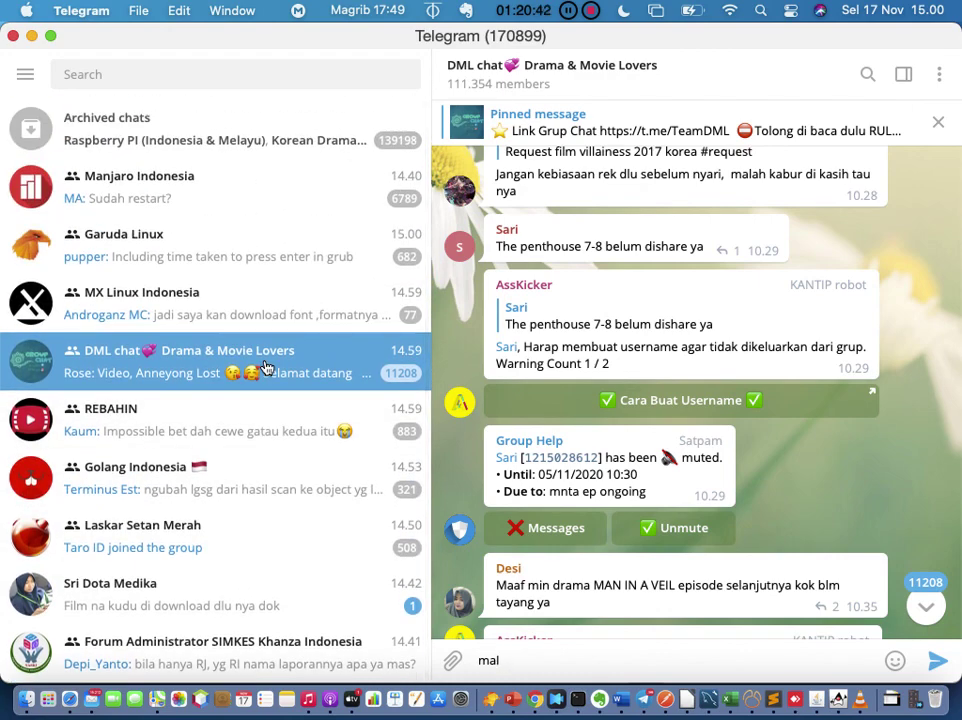
pyautogui.scroll(-2, 267, 368)
pyautogui.scroll(-6, 267, 368)
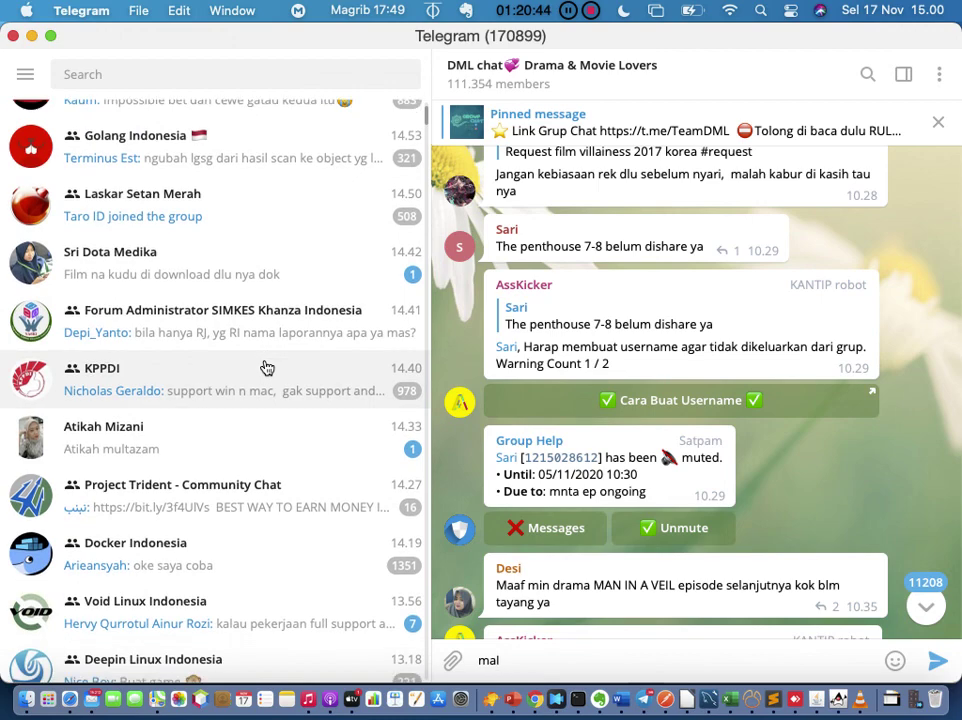
pyautogui.scroll(-10, 267, 368)
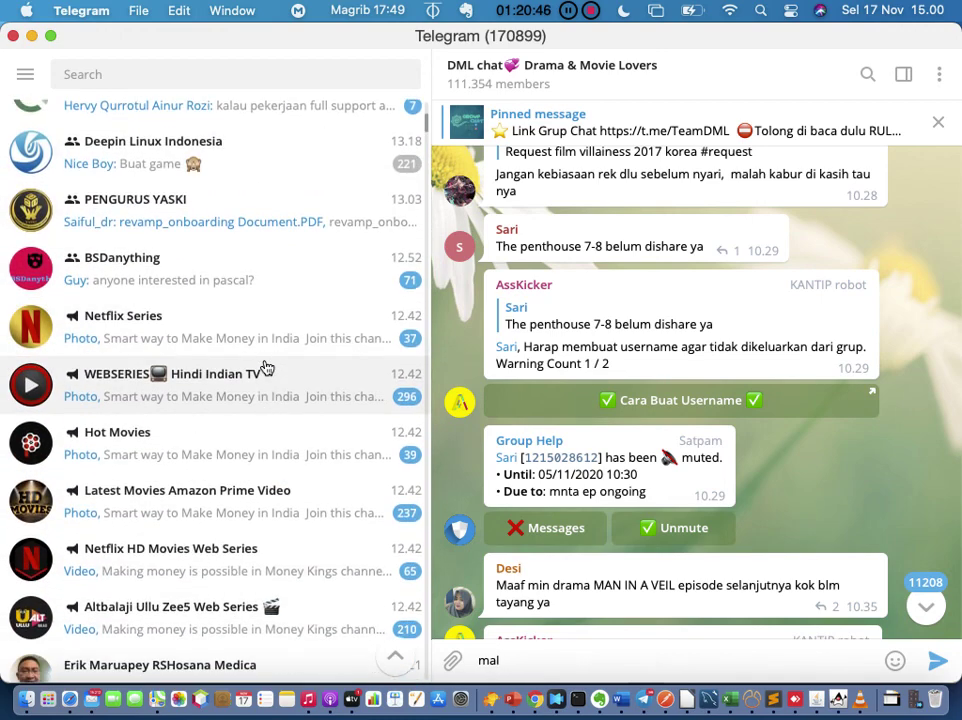
pyautogui.scroll(-1, 267, 368)
pyautogui.scroll(15, 267, 368)
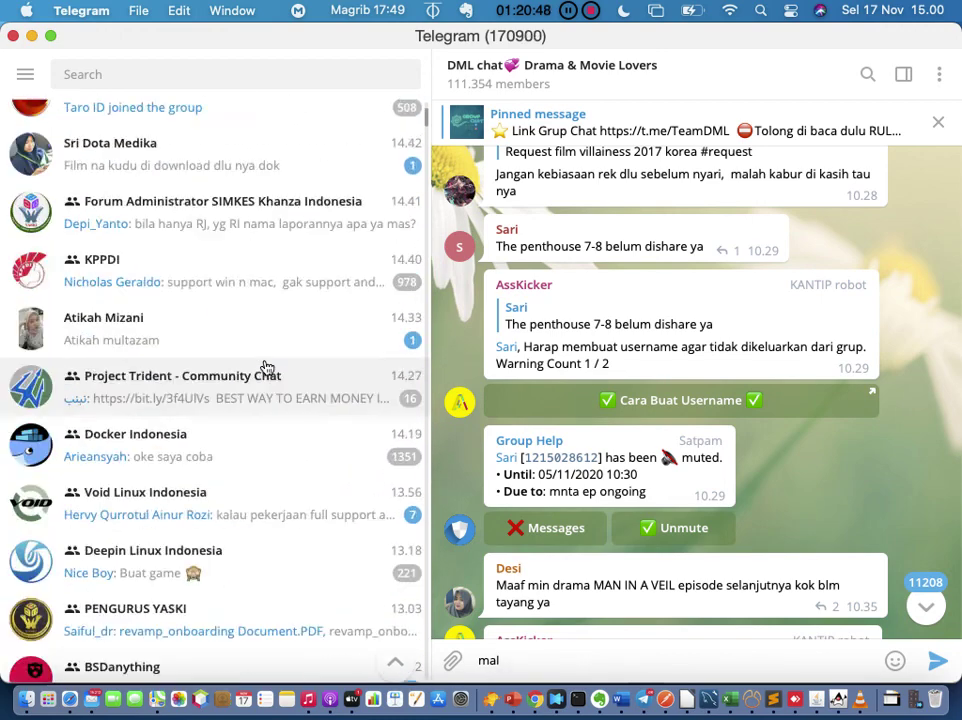
pyautogui.scroll(-10, 267, 368)
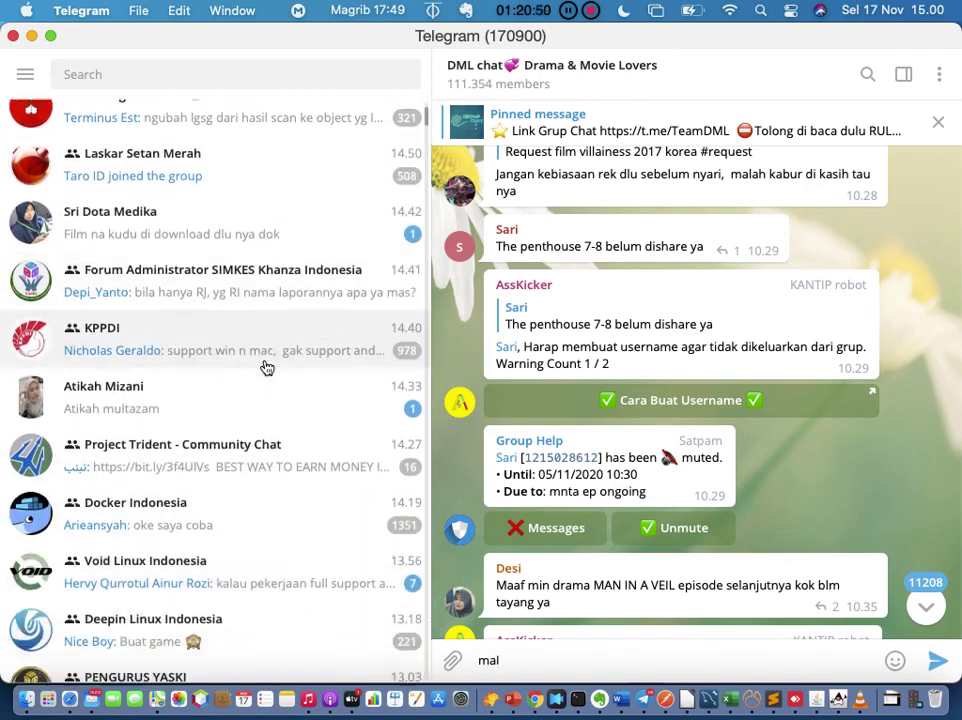
pyautogui.scroll(-9, 267, 368)
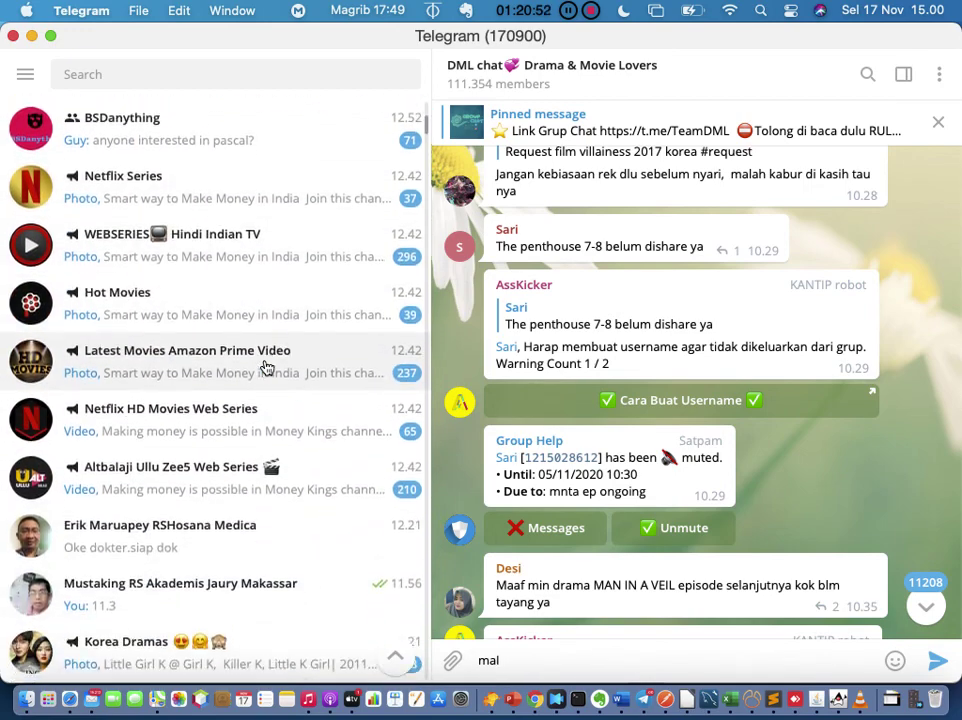
pyautogui.scroll(-3, 267, 368)
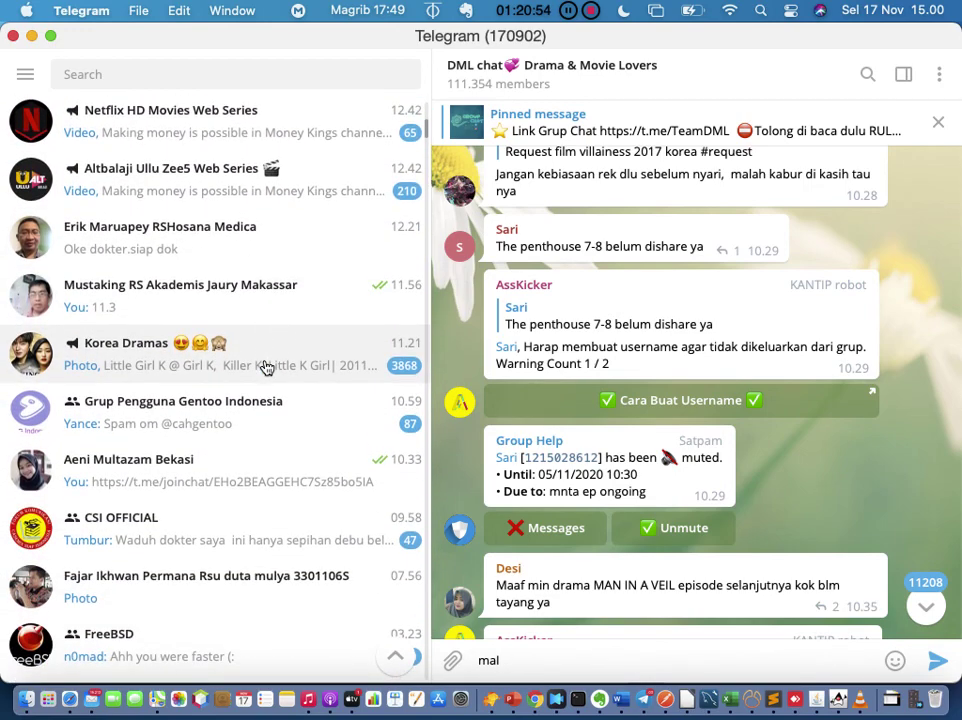
# Step: Copy the SIMKES Khanza forum invite link from a private chat and send it to another contact
pyautogui.click(264, 461)
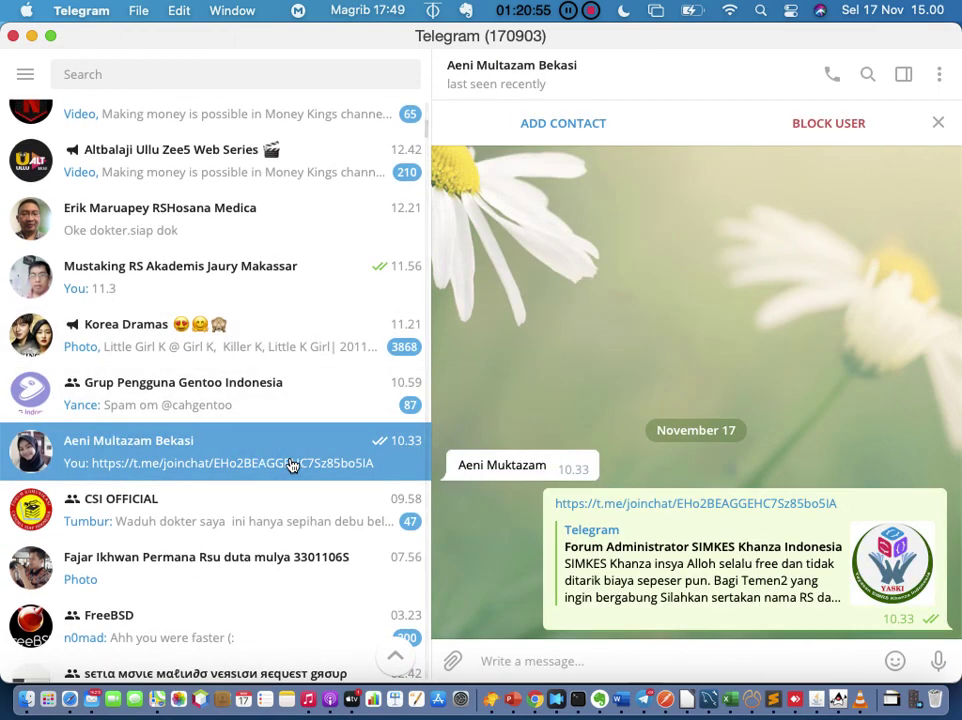
pyautogui.rightClick(699, 512)
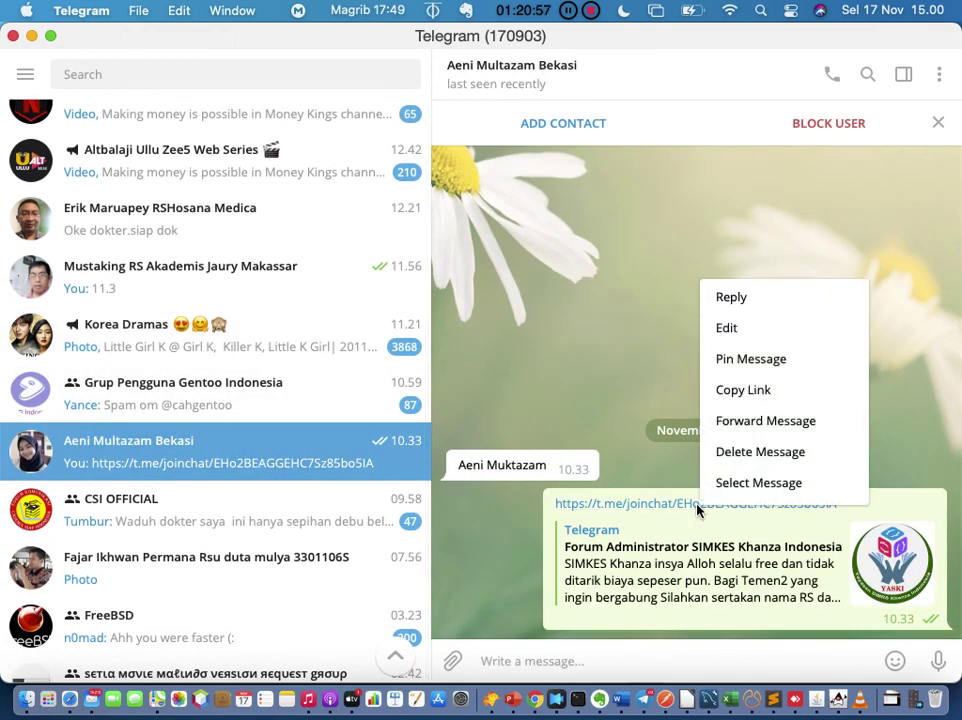
pyautogui.click(758, 399)
pyautogui.scroll(5, 365, 425)
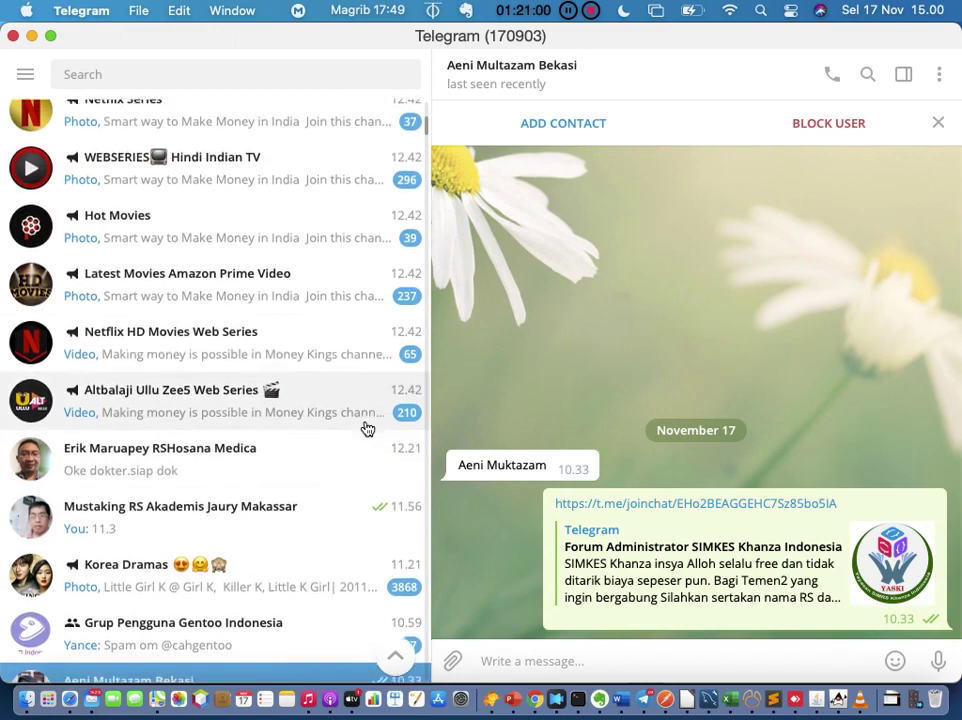
pyautogui.scroll(10, 367, 428)
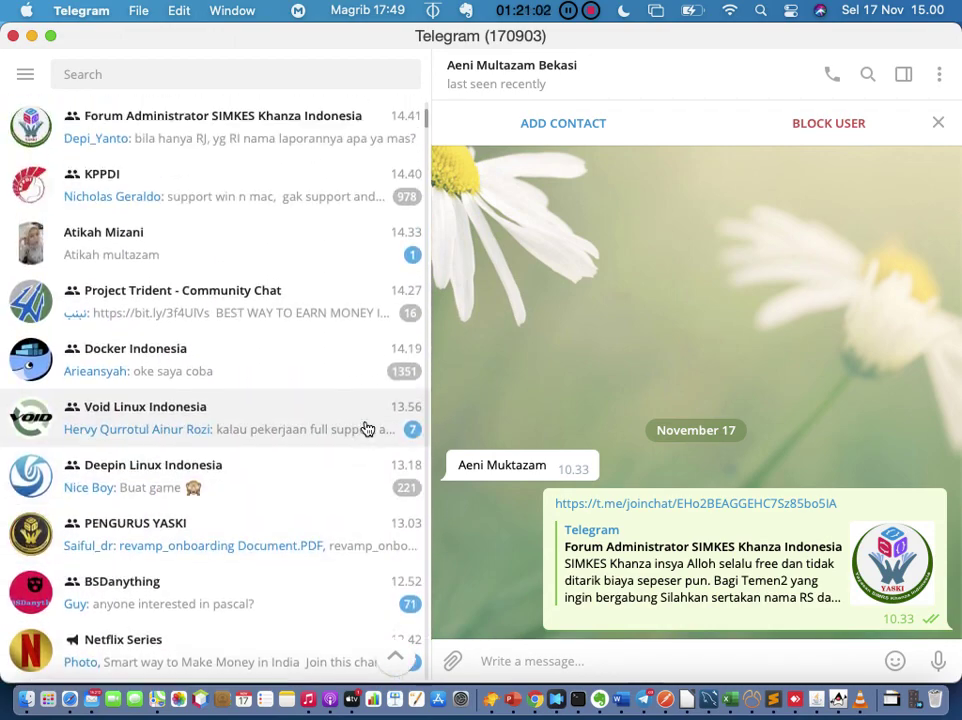
pyautogui.click(313, 305)
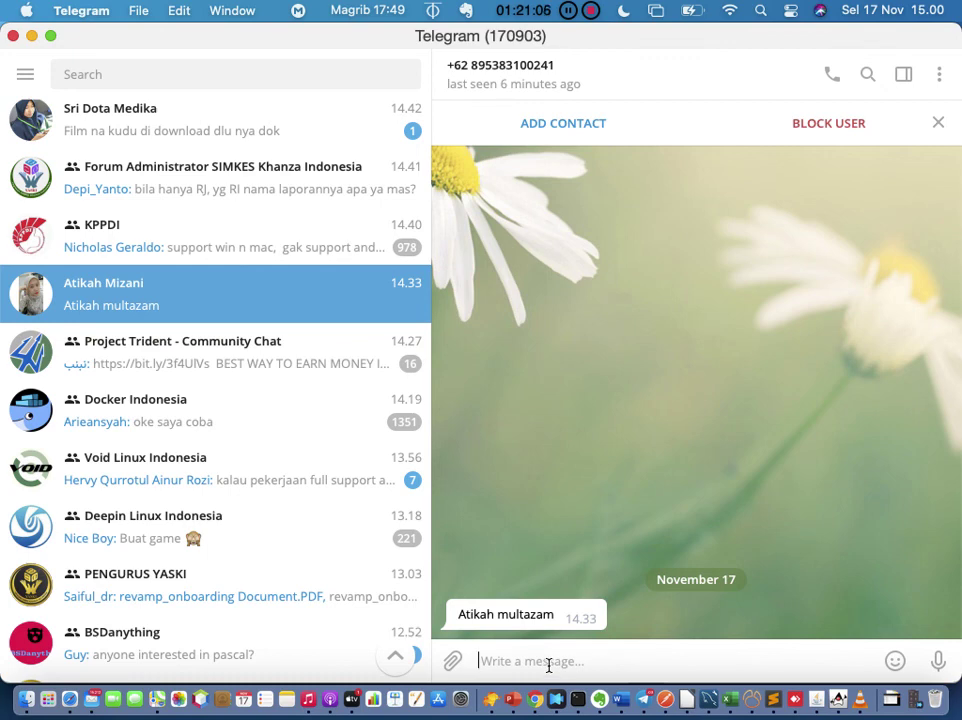
pyautogui.press('Return')
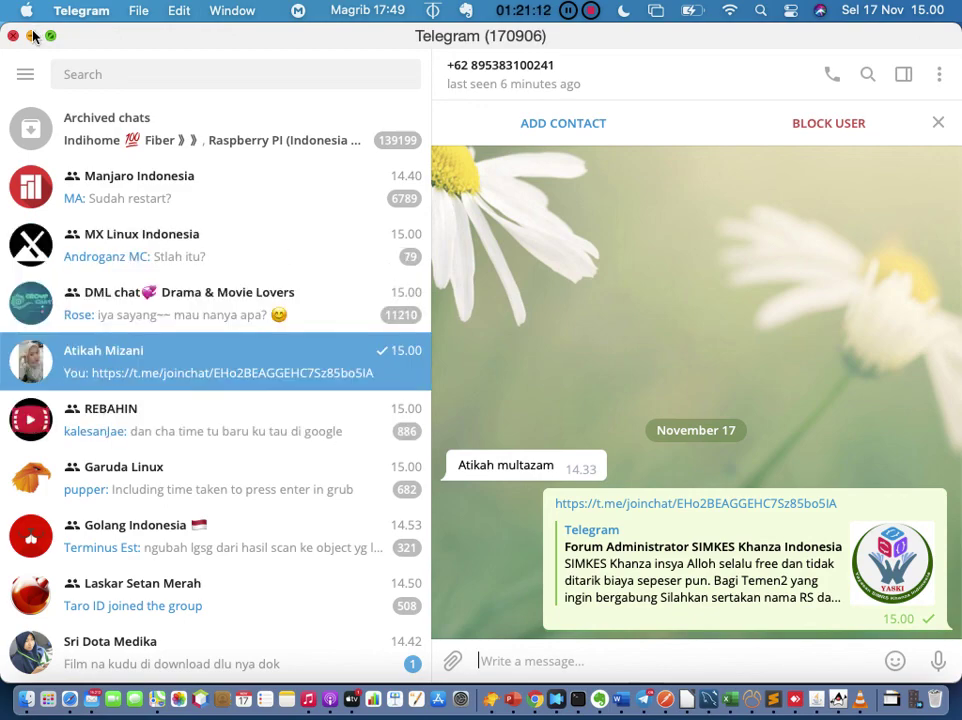
# Step: Minimize Telegram and bring SIMRS Khanza's inpatient list back to the front
pyautogui.click(32, 36)
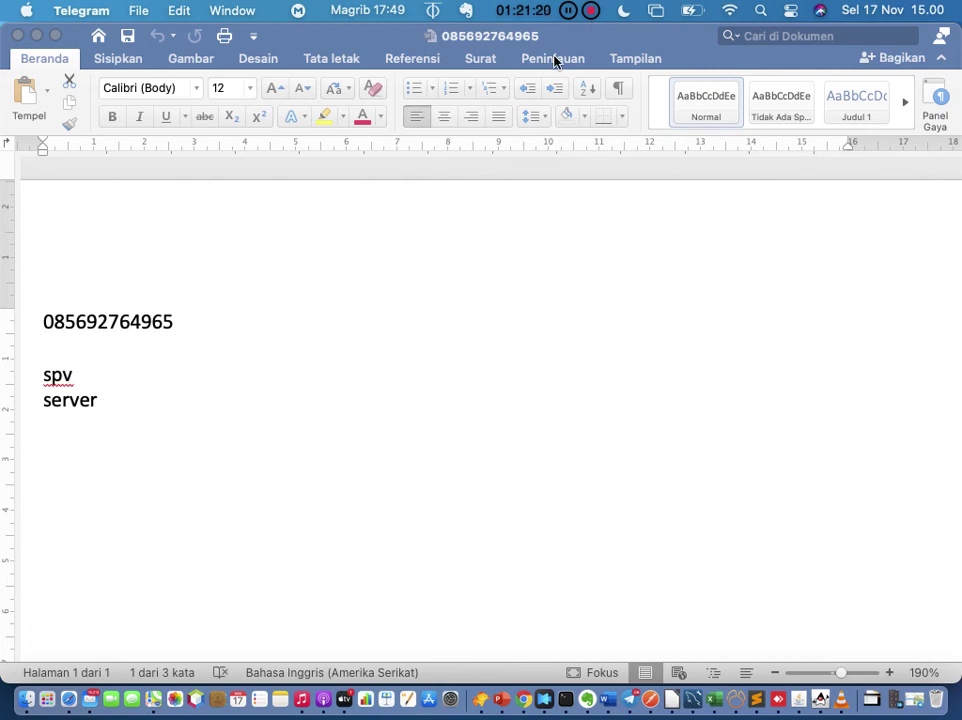
pyautogui.click(821, 700)
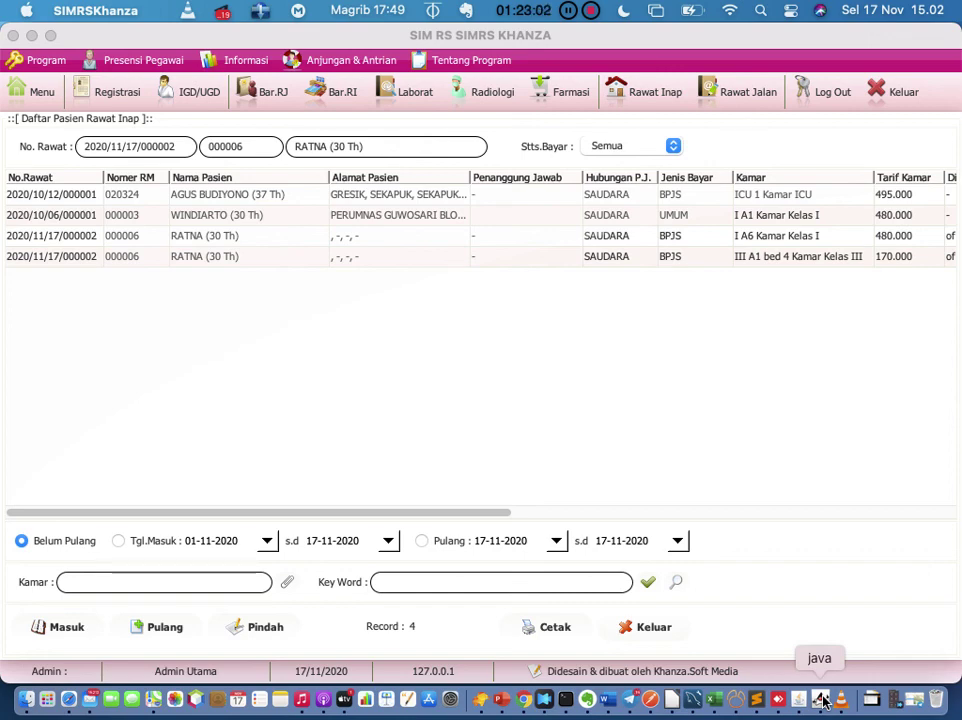
pyautogui.click(633, 700)
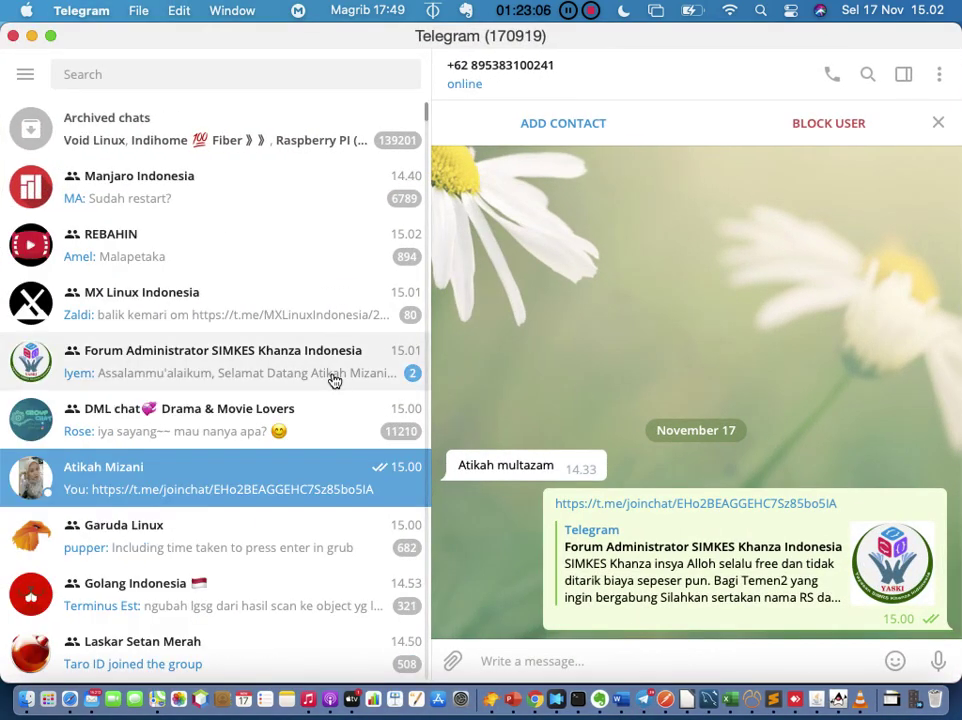
pyautogui.click(333, 379)
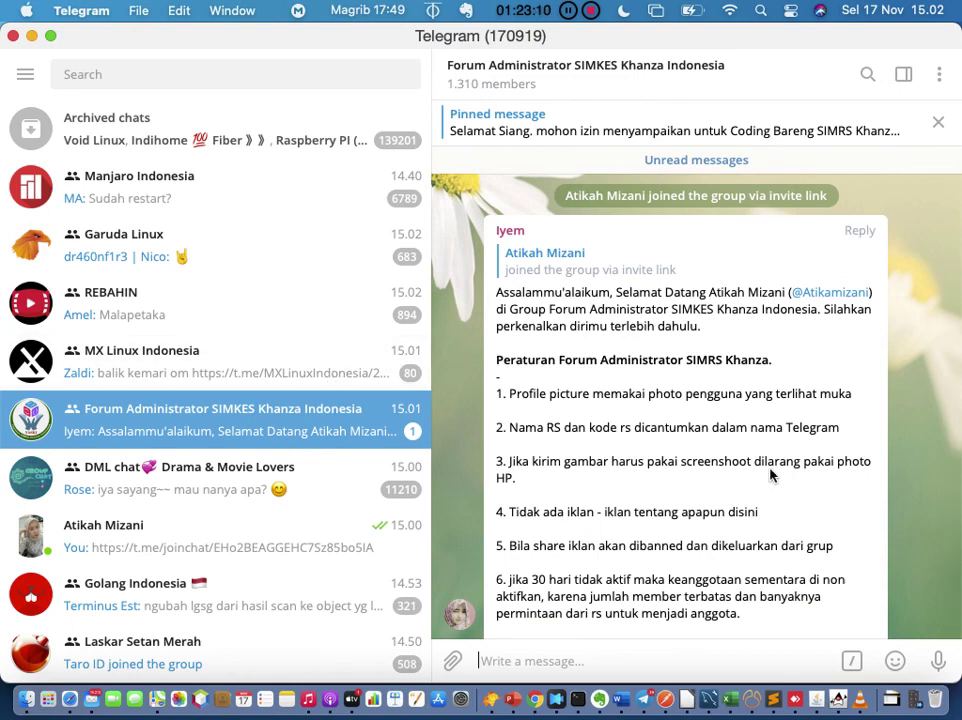
pyautogui.scroll(-3, 773, 473)
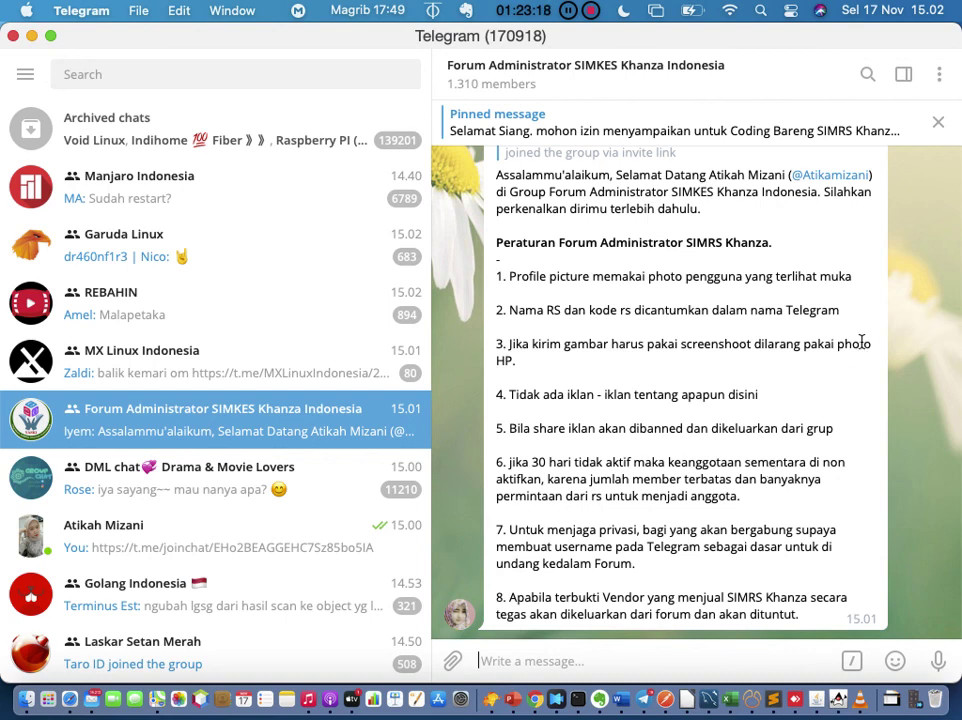
pyautogui.scroll(15, 863, 343)
pyautogui.scroll(-10, 863, 347)
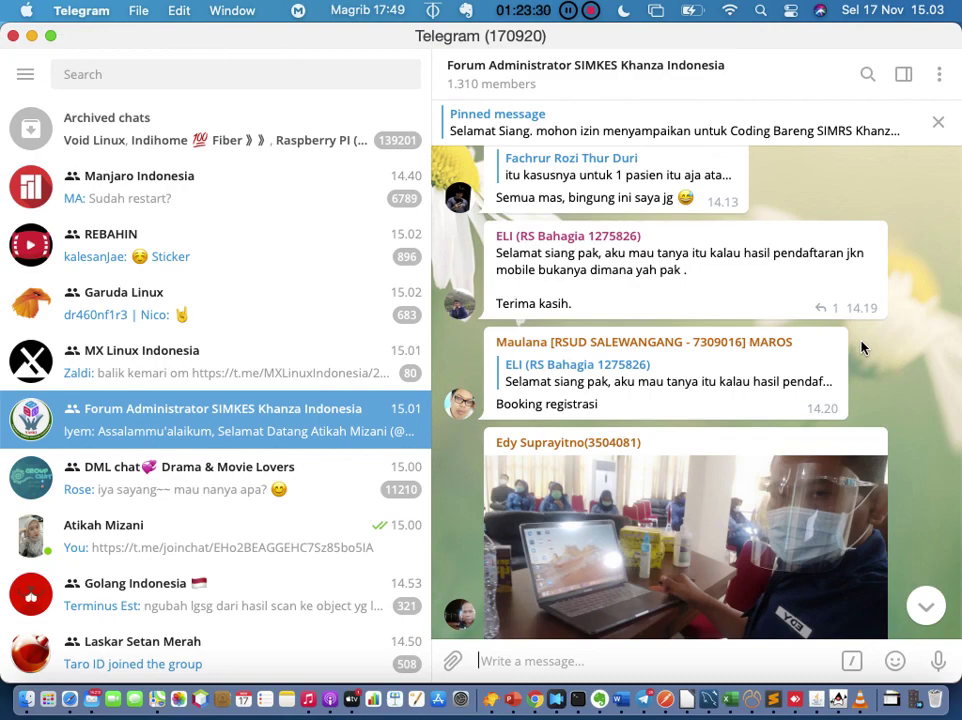
pyautogui.scroll(15, 920, 319)
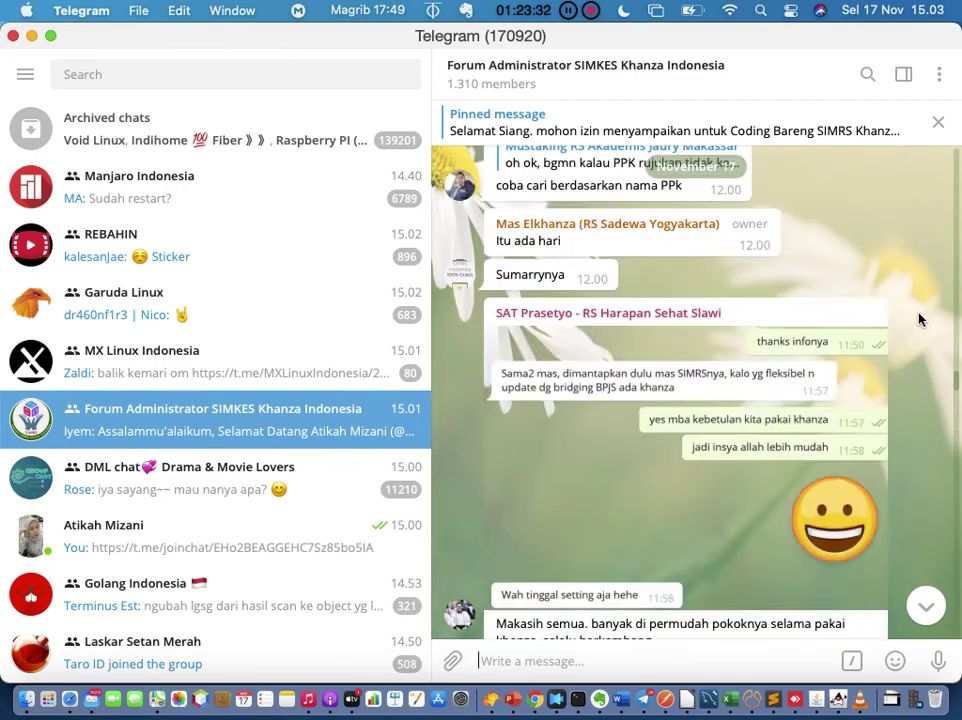
pyautogui.click(867, 77)
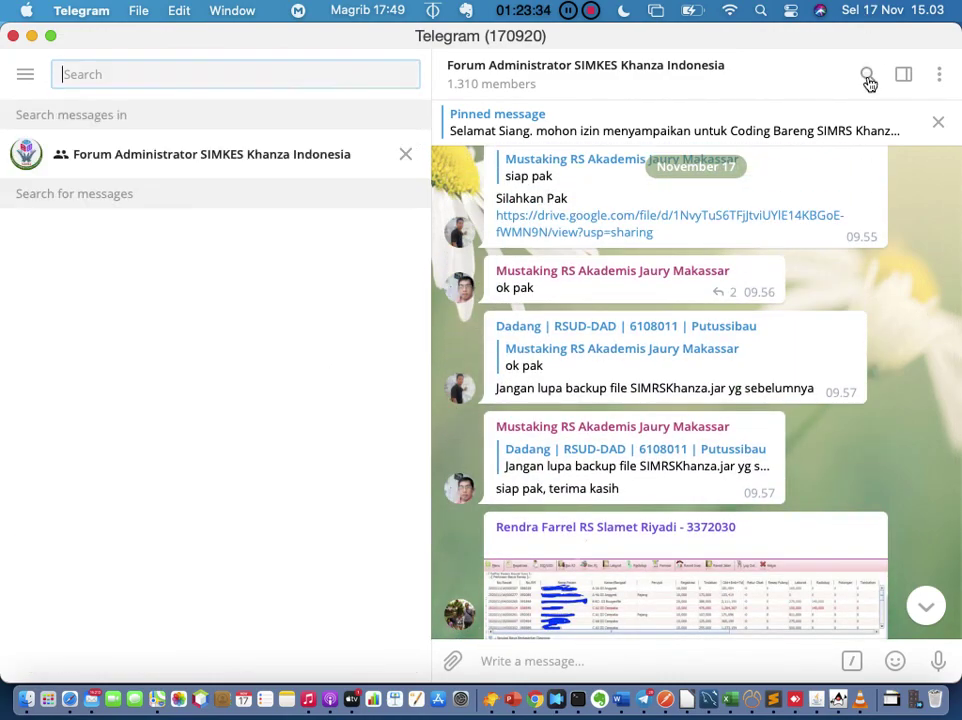
pyautogui.click(405, 156)
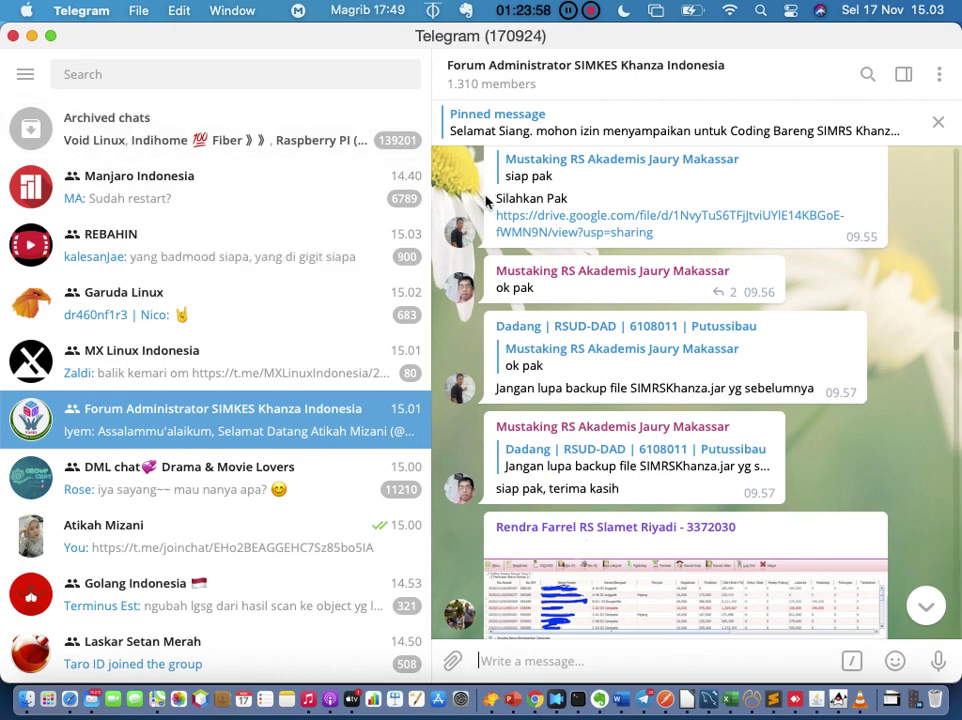
pyautogui.click(32, 37)
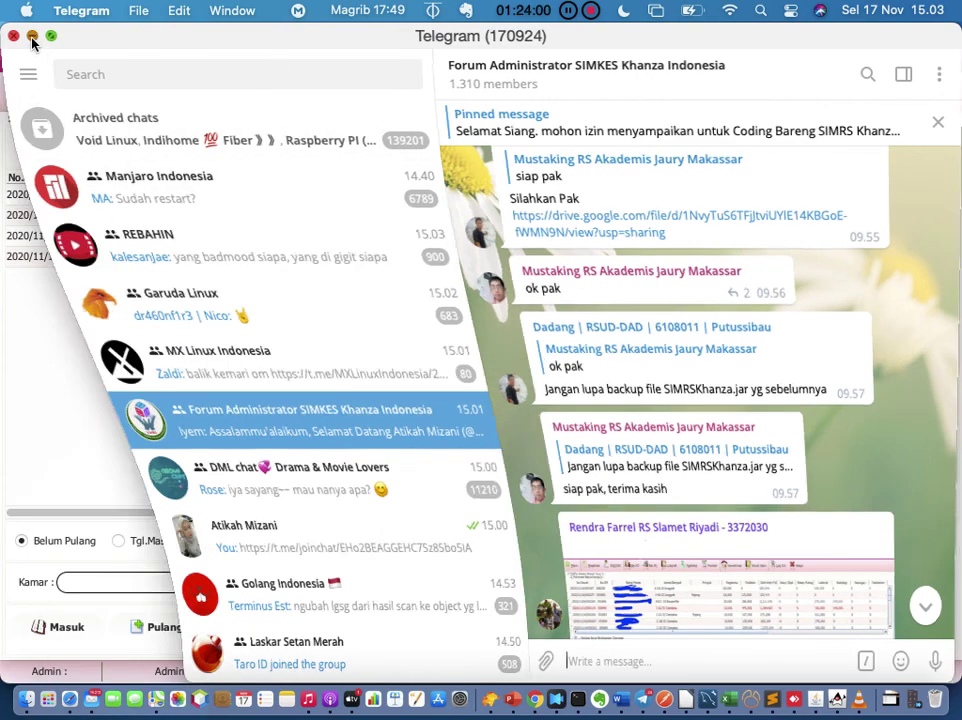
# Step: In Safari, replace the KB1 billing page address with youtube.com
pyautogui.click(68, 699)
pyautogui.click(490, 27)
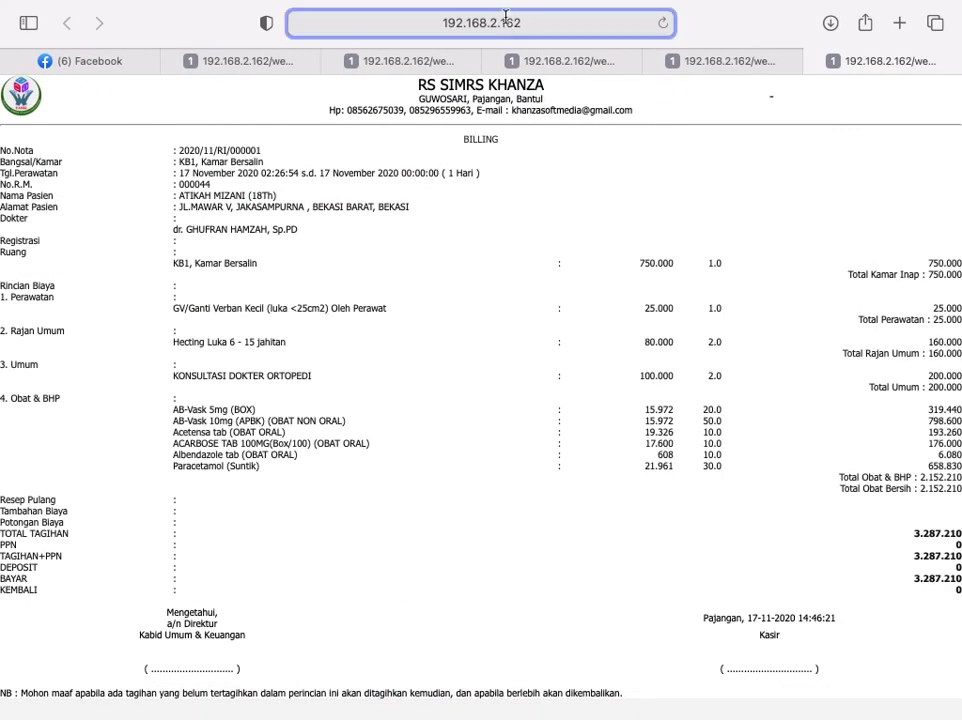
pyautogui.press('BackSpace')
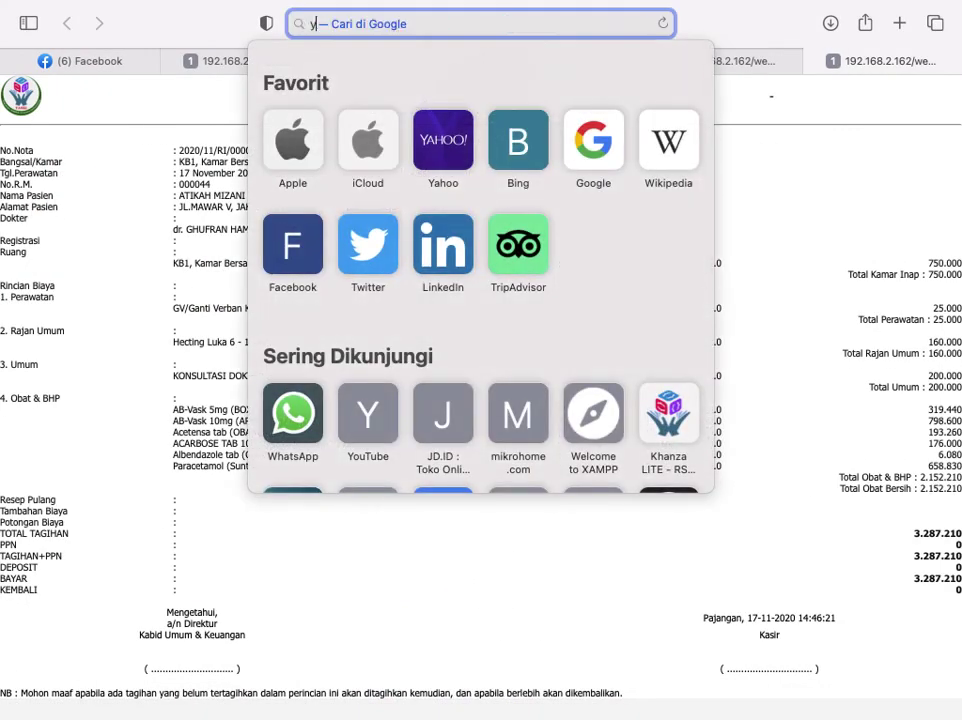
pyautogui.write('y')
pyautogui.press('Return')
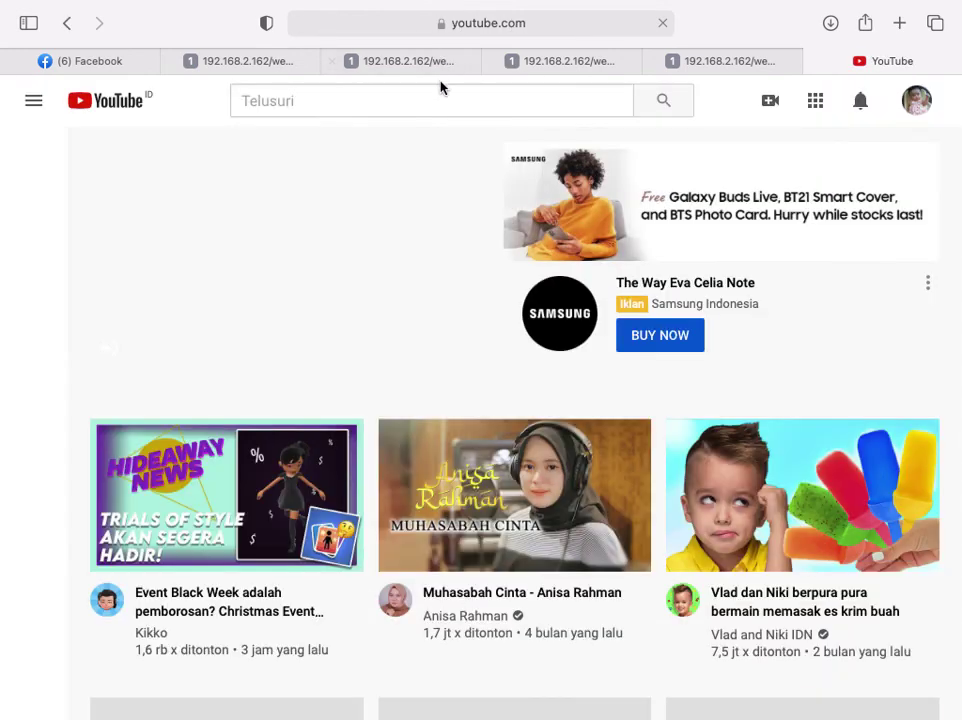
# Step: Search YouTube for 'tutorial simrs khanza', browse the results, then return to SIMRS Khanza via Mission Control
pyautogui.click(440, 100)
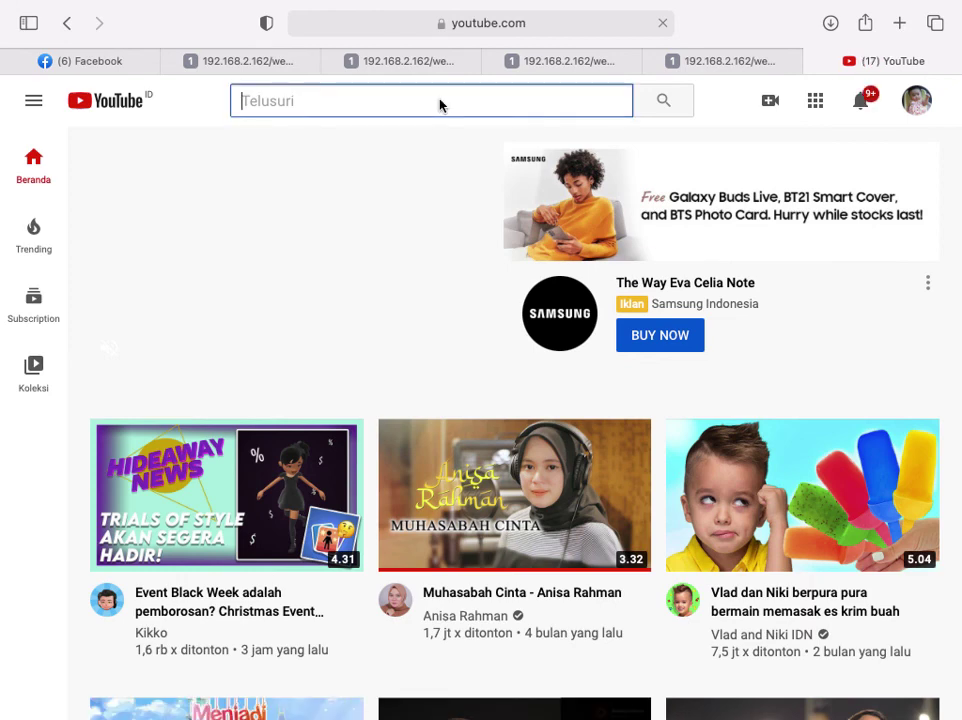
pyautogui.write('tutori')
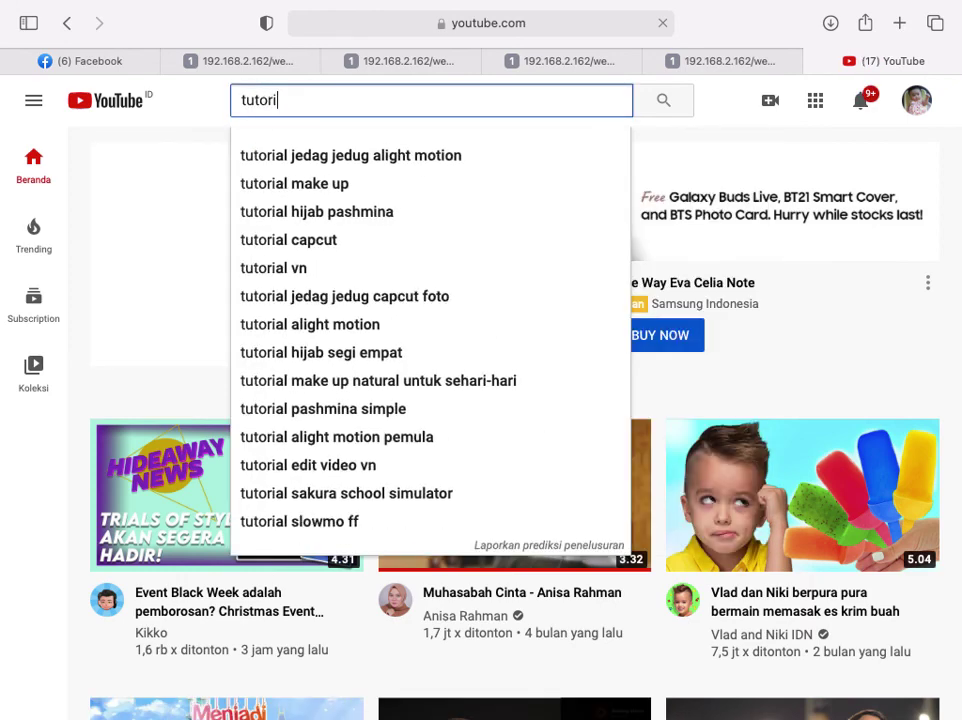
pyautogui.write('al si')
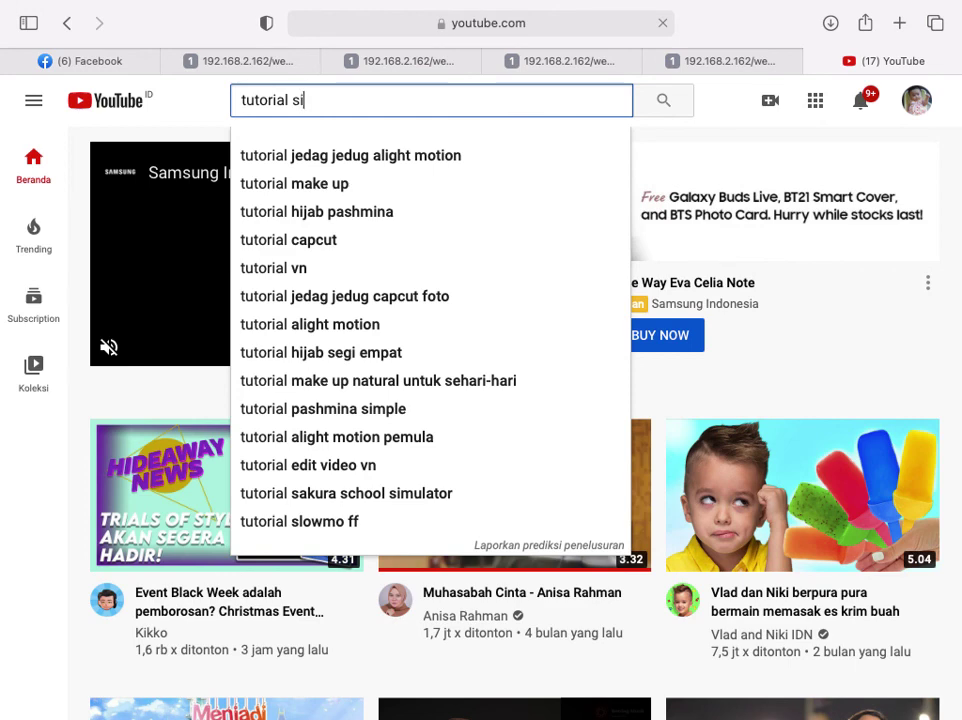
pyautogui.write('mrs khanza')
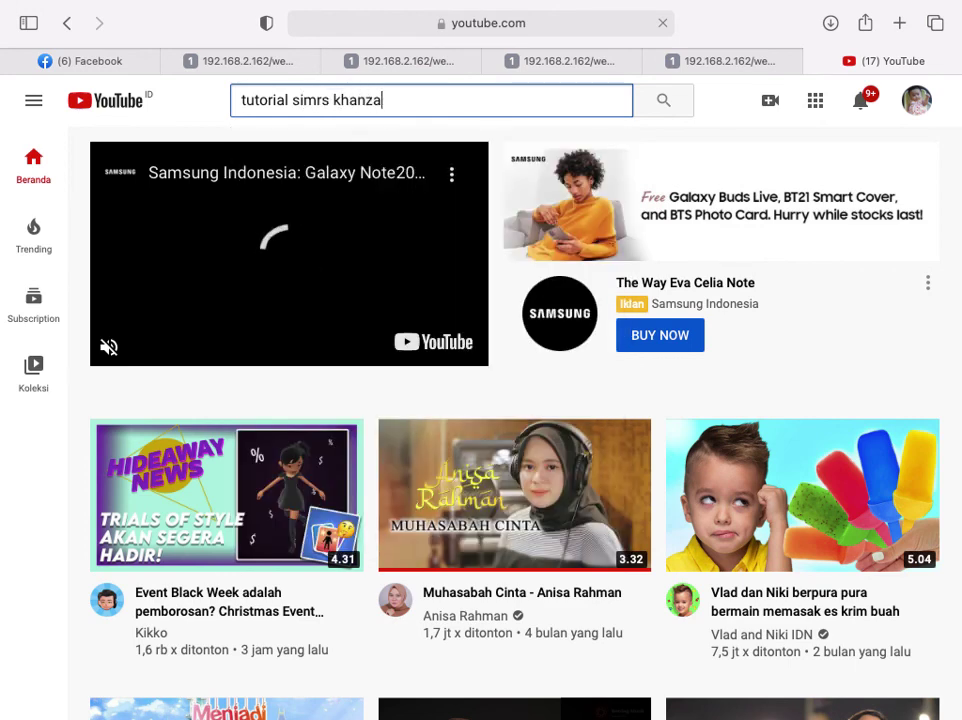
pyautogui.press('Return')
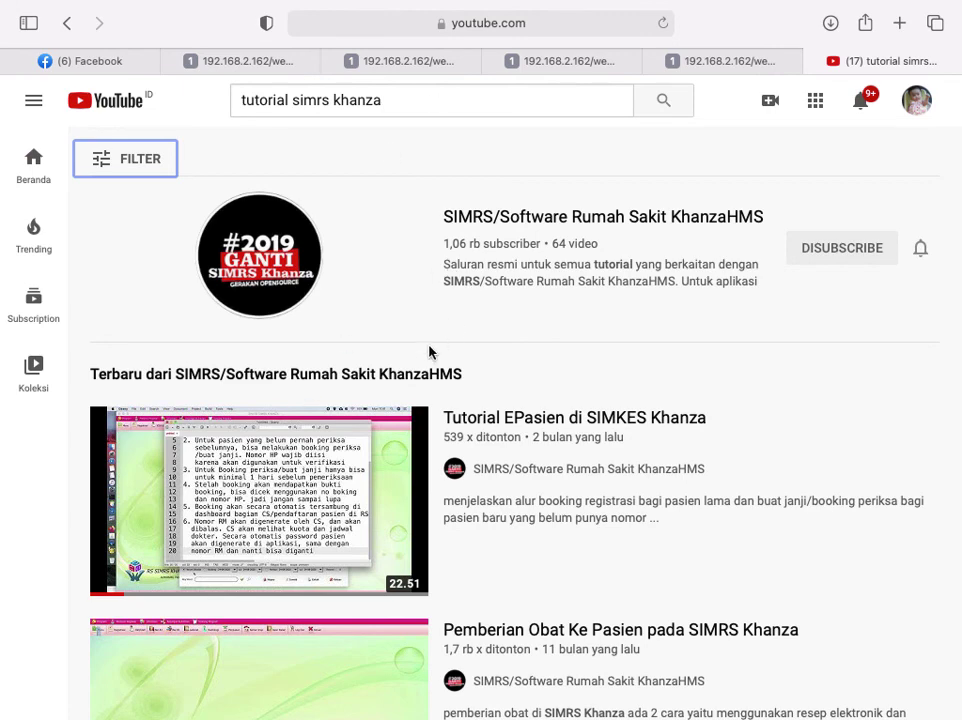
pyautogui.scroll(-1, 427, 350)
pyautogui.scroll(-1, 425, 357)
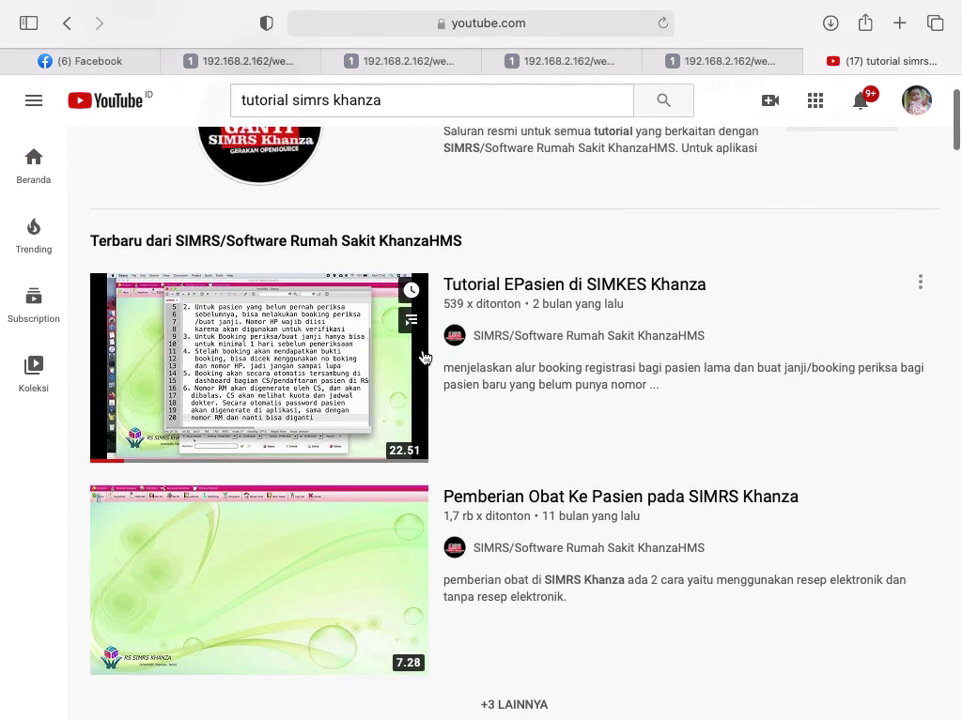
pyautogui.scroll(-4, 425, 357)
pyautogui.scroll(-5, 425, 357)
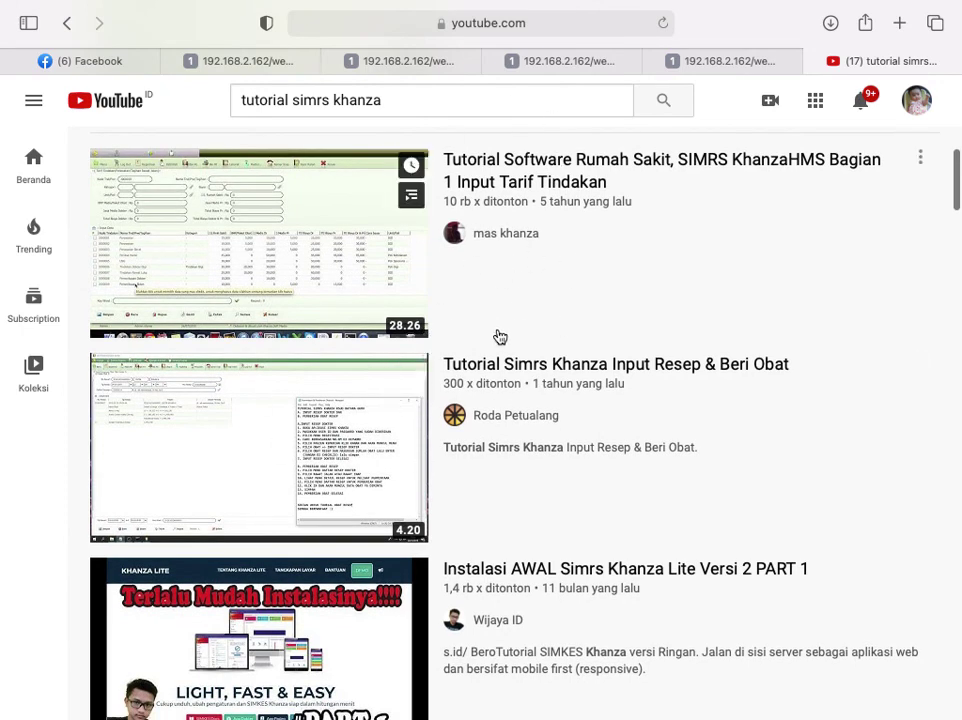
pyautogui.scroll(-5, 534, 399)
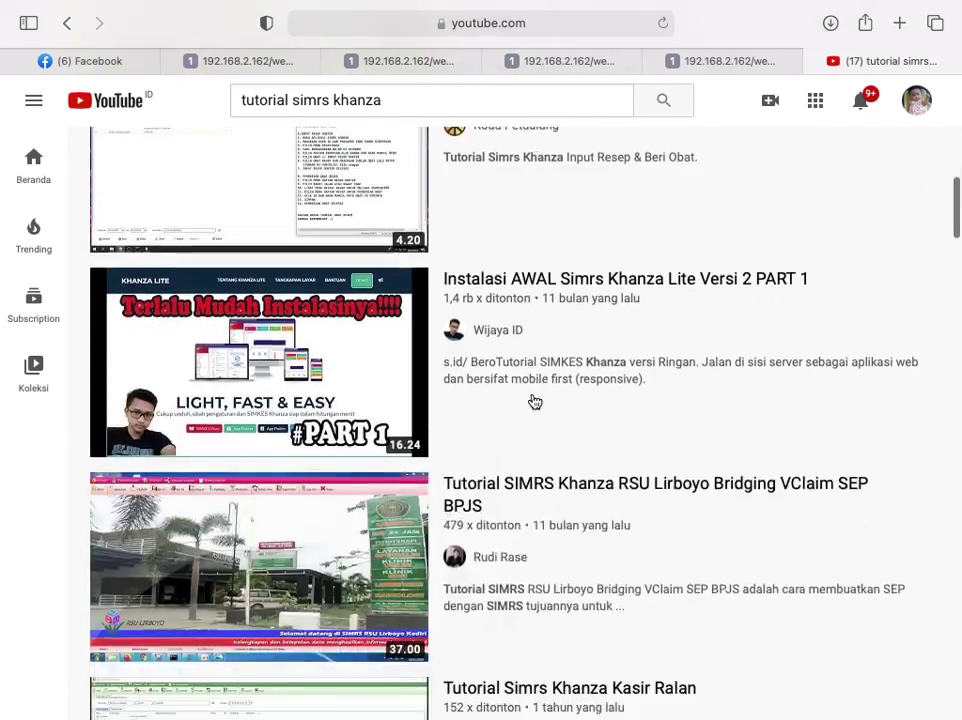
pyautogui.hotkey('ctrl', 'Up')
pyautogui.click(711, 517)
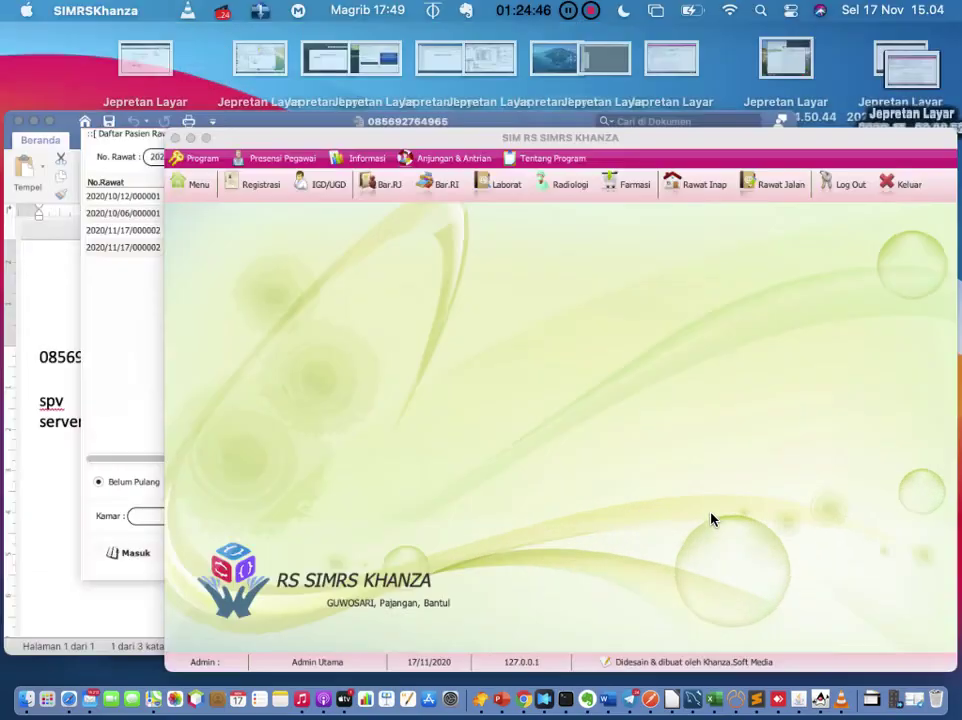